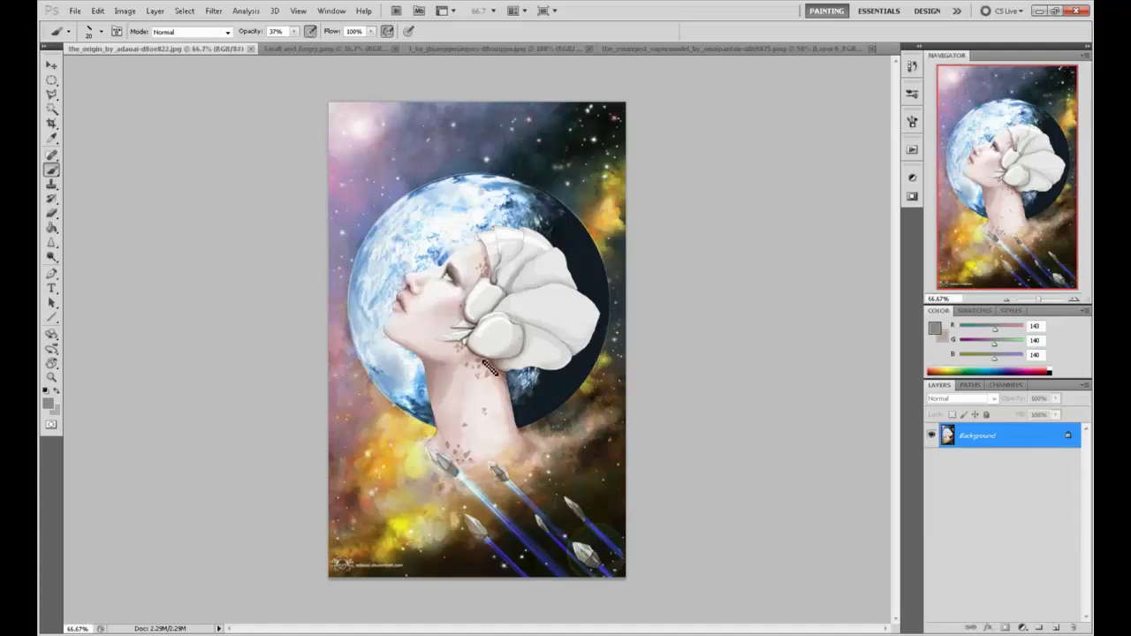
Step: Choose a hard round brush and set the foreground colour to pure red (255, 0, 0)
right_click(471, 279)
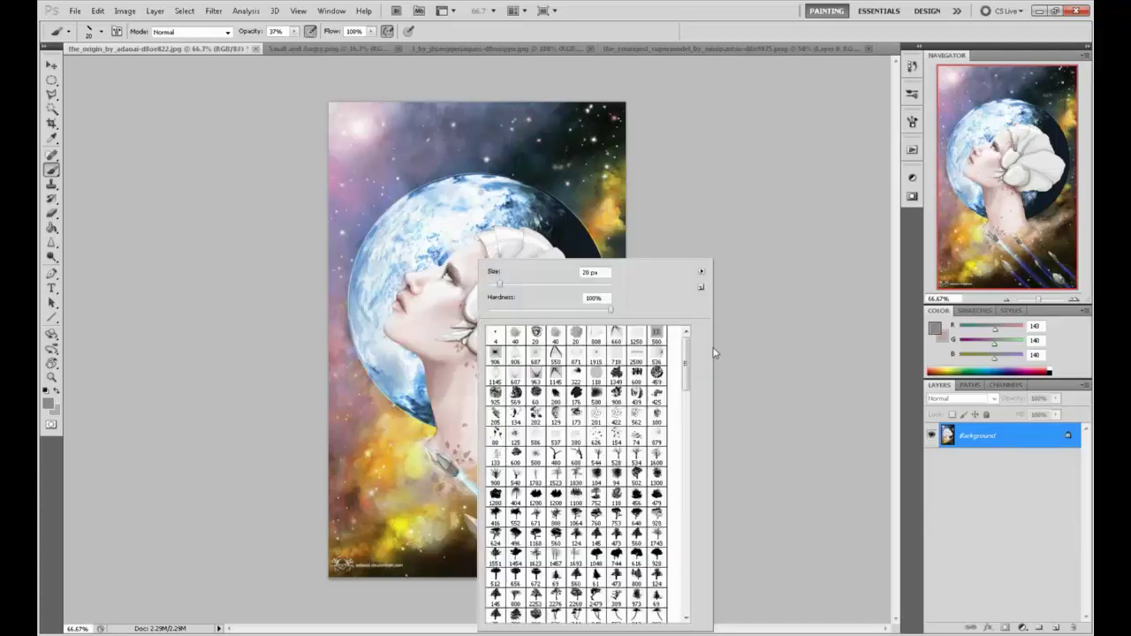
left_click_drag(690, 361, 686, 605)
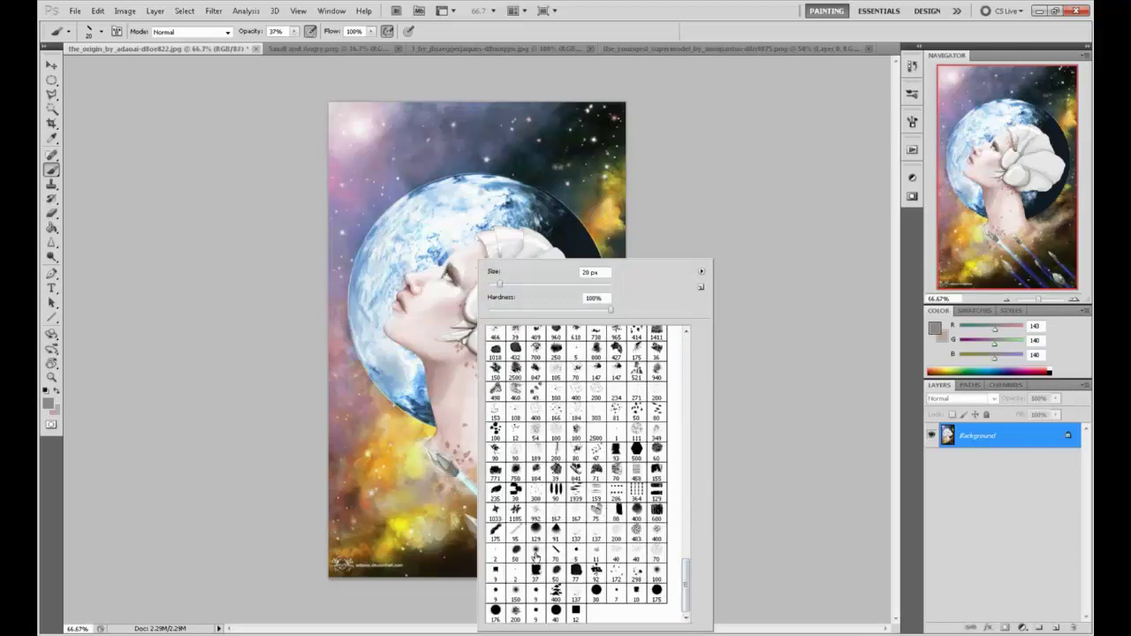
key("Escape")
left_click(936, 327)
left_click(966, 193)
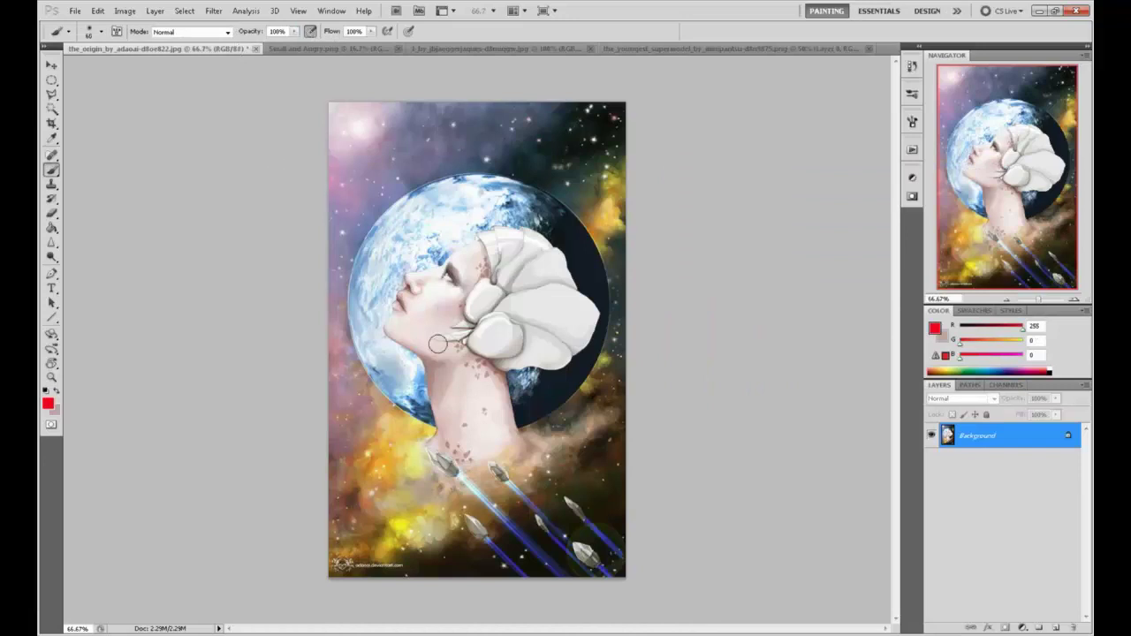
Step: With a smaller brush, circle the eye, cheek and neck in red and trace the neck edges
key("bracketleft")
key("bracketleft")
key("bracketleft")
mouse_move(442, 344)
left_mouse_down()
mouse_move(427, 386)
mouse_move(412, 360)
left_mouse_up()
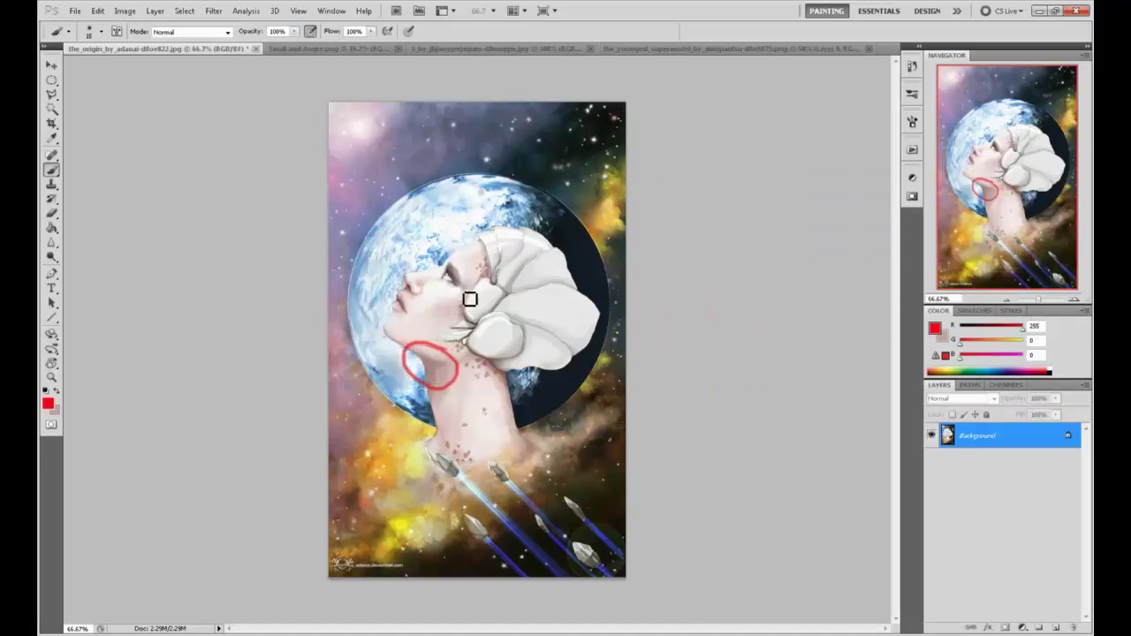
left_click_drag(463, 310, 470, 329)
left_click_drag(451, 261, 436, 284)
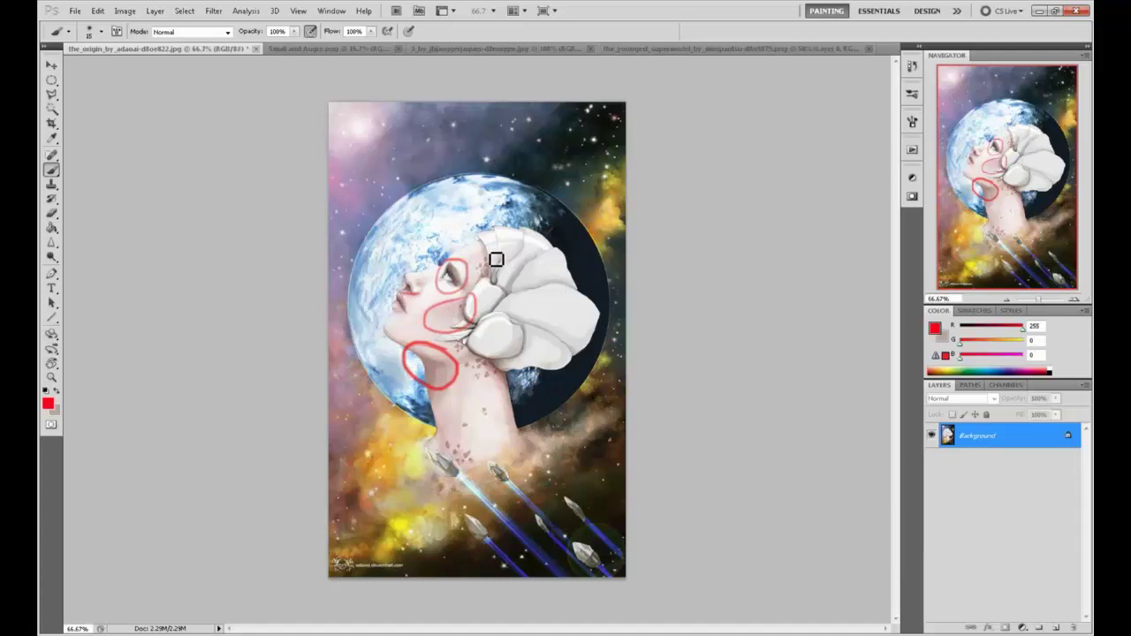
left_click_drag(484, 247, 494, 265)
mouse_move(479, 365)
left_mouse_down()
mouse_move(505, 380)
mouse_move(432, 413)
left_mouse_up()
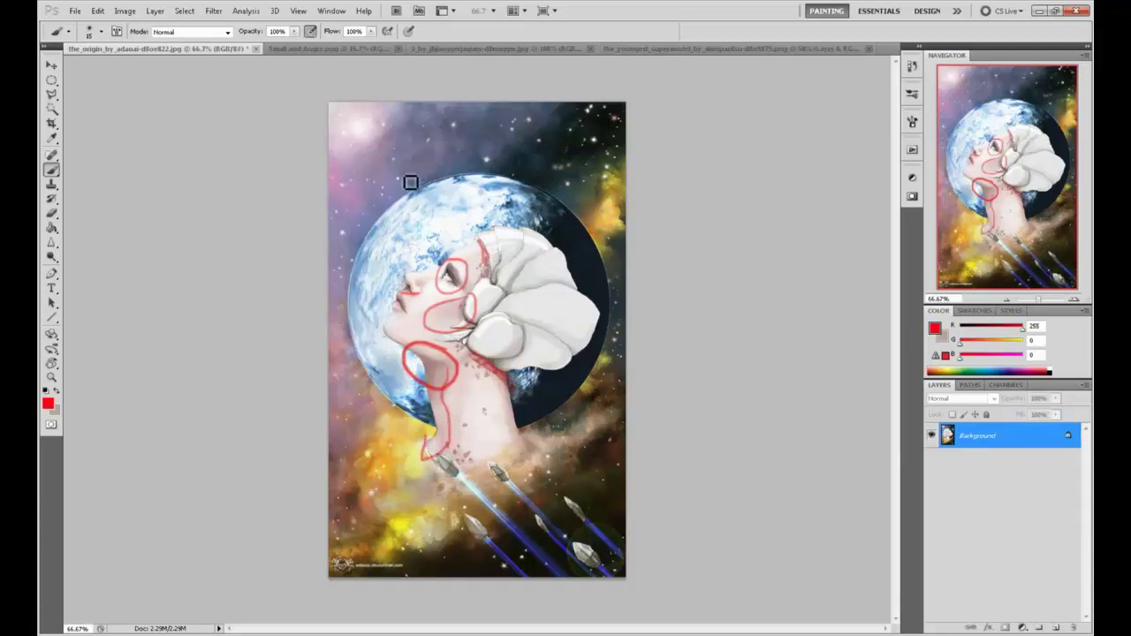
Step: Sketch a red crown outline above the head, then undo the crown strokes
mouse_move(404, 221)
left_mouse_down()
mouse_move(401, 159)
mouse_move(478, 201)
mouse_move(404, 221)
left_mouse_up()
left_click_drag(456, 146, 467, 125)
left_click_drag(477, 193, 488, 173)
mouse_move(383, 159)
left_mouse_down()
mouse_move(412, 134)
mouse_move(477, 113)
left_mouse_up()
key("ctrl+alt+z")
key("ctrl+alt+z")
key("ctrl+alt+z")
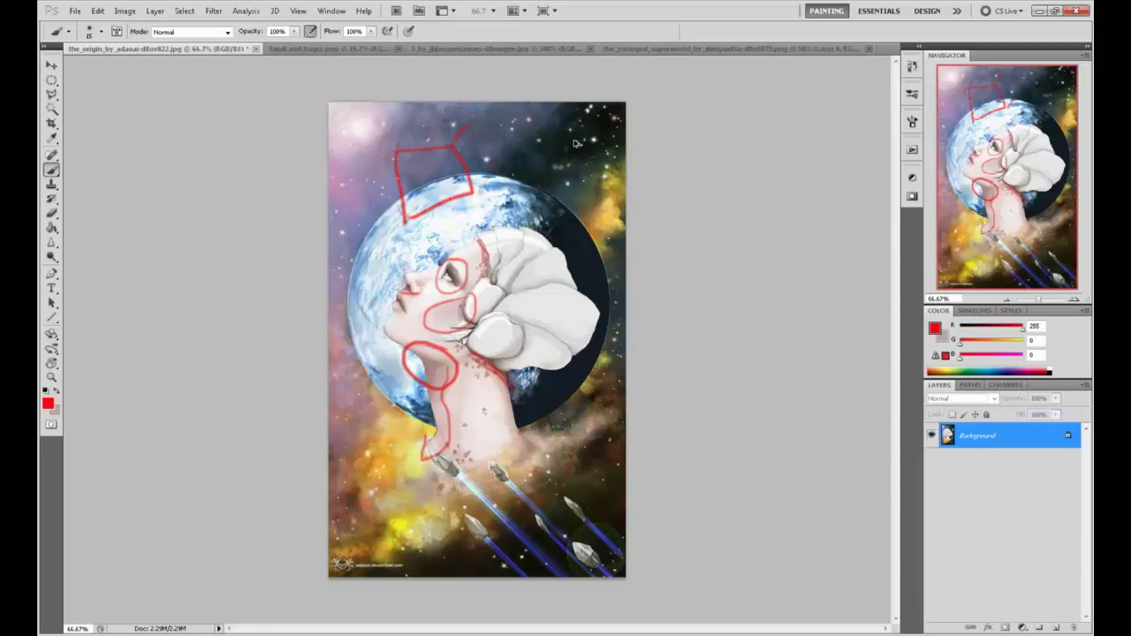
key("ctrl+alt+z")
key("ctrl+alt+z")
key("ctrl+alt+z")
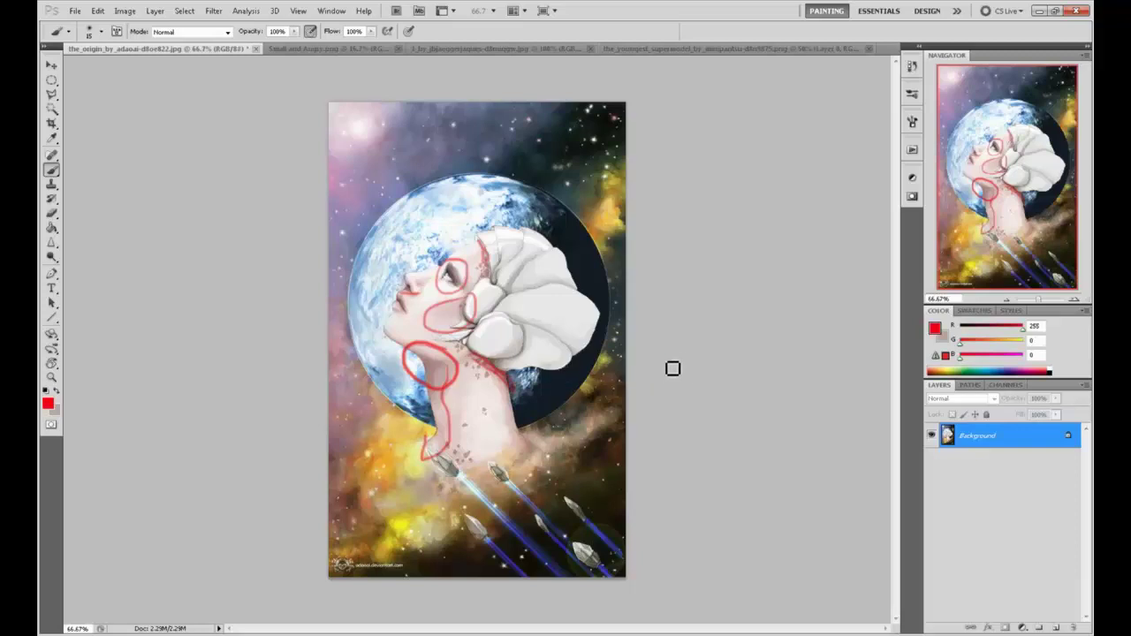
Step: Step back through History to remove the neck, hair-edge, eye and cheek red strokes
key("ctrl+alt+z")
key("ctrl+alt+z")
key("ctrl+alt+z")
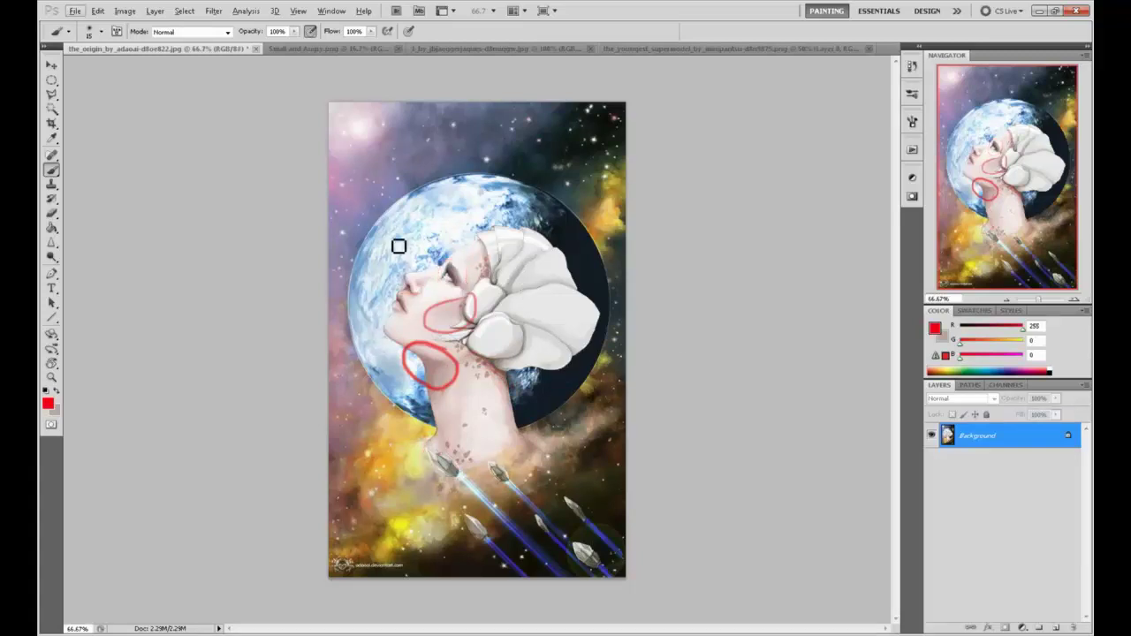
key("ctrl+alt+z")
key("ctrl+alt+z")
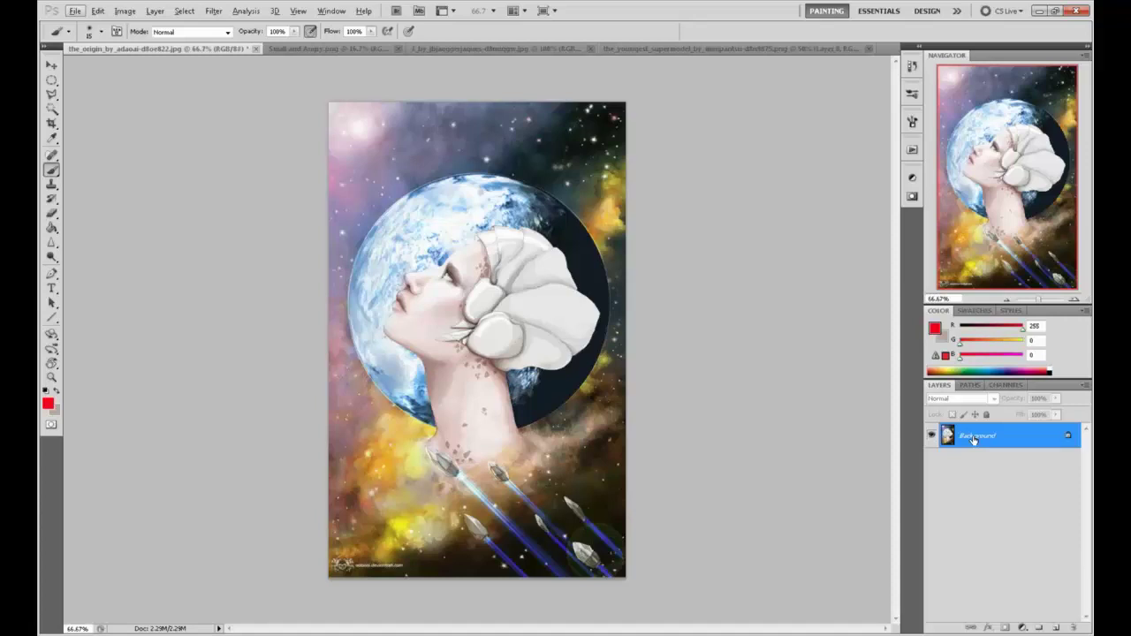
left_click_drag(492, 177, 493, 226)
left_click_drag(471, 186, 513, 196)
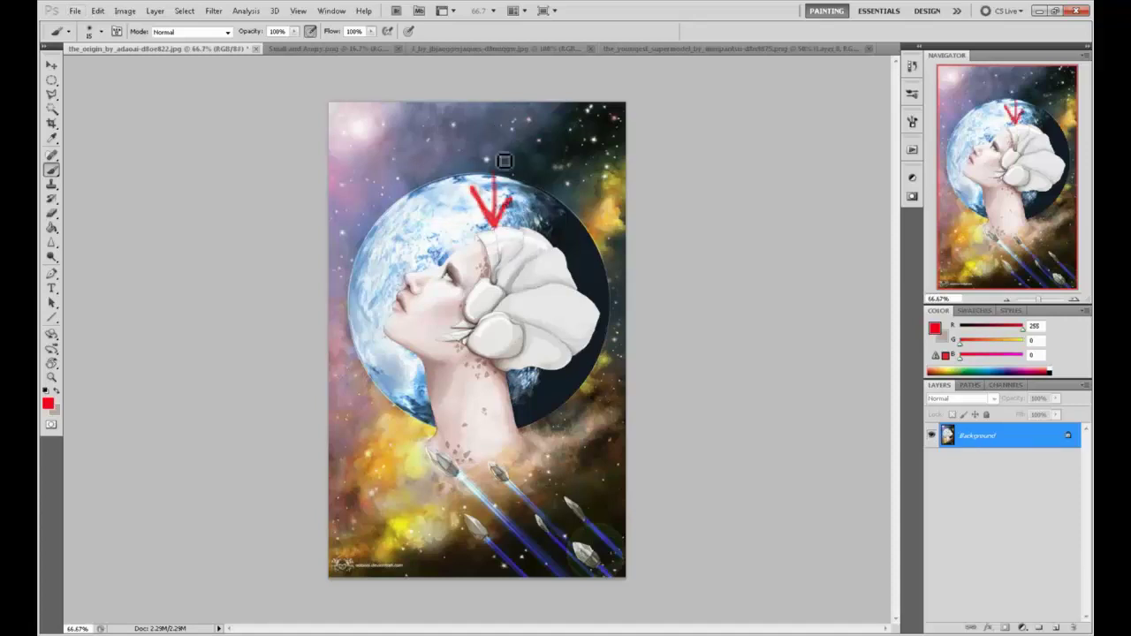
left_click_drag(492, 148, 492, 181)
key("ctrl+alt+z")
key("ctrl+alt+z")
key("ctrl+alt+z")
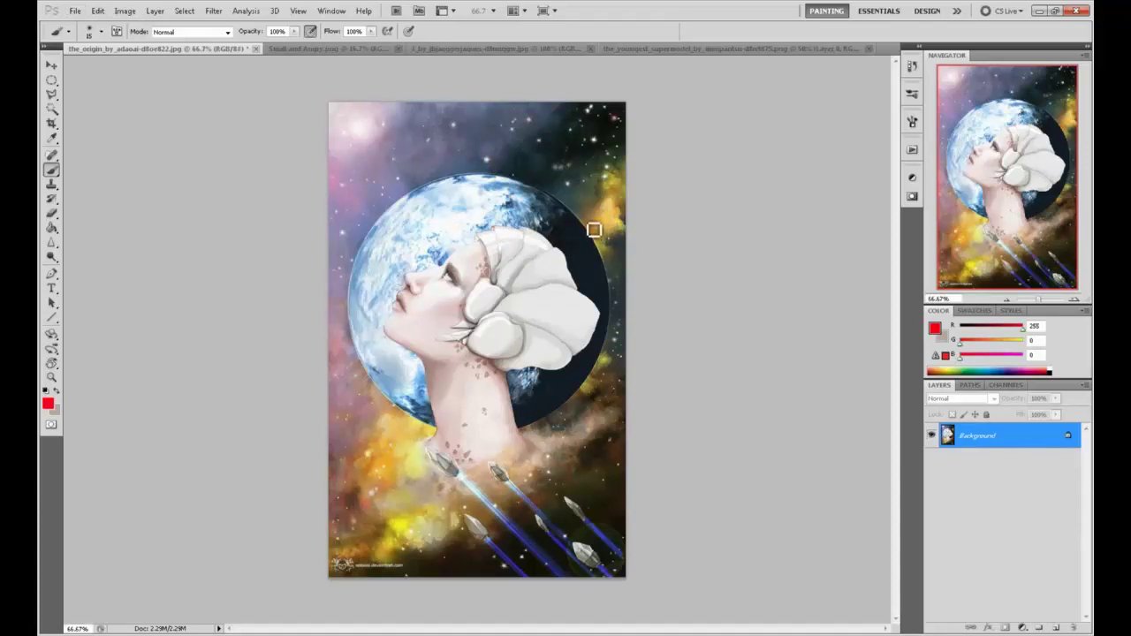
left_click_drag(555, 214, 347, 337)
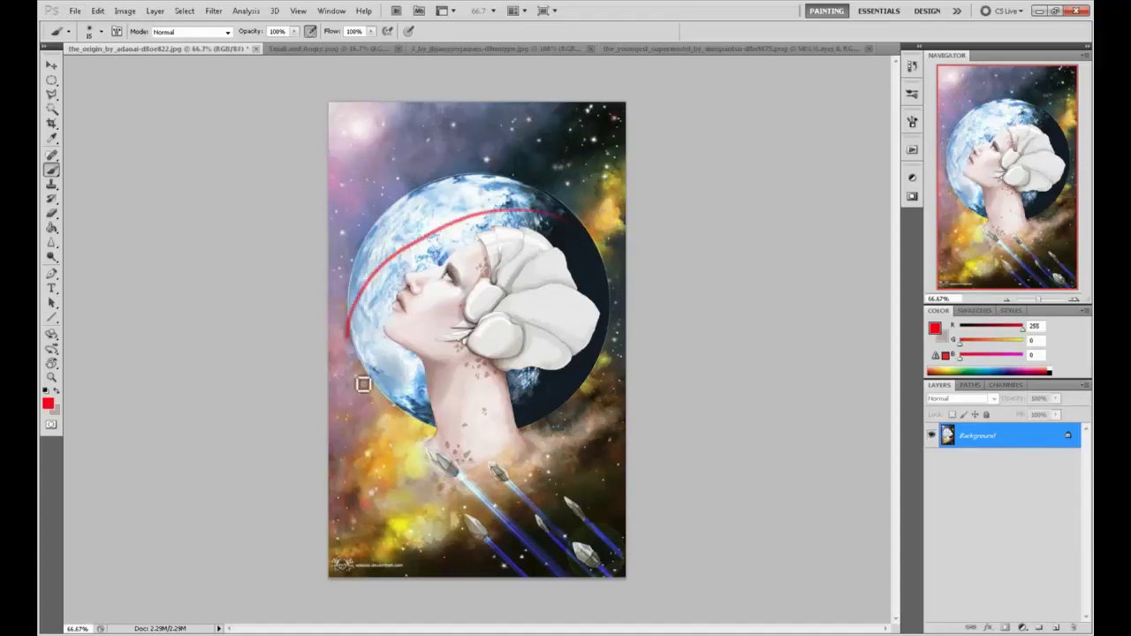
mouse_move(362, 384)
left_mouse_down()
mouse_move(331, 324)
mouse_move(362, 362)
left_mouse_up()
key("ctrl+alt+z")
key("ctrl+alt+z")
mouse_move(512, 149)
left_mouse_down()
mouse_move(385, 183)
mouse_move(469, 234)
mouse_move(583, 367)
mouse_move(543, 279)
left_mouse_up()
key("ctrl+z")
key("ctrl+z")
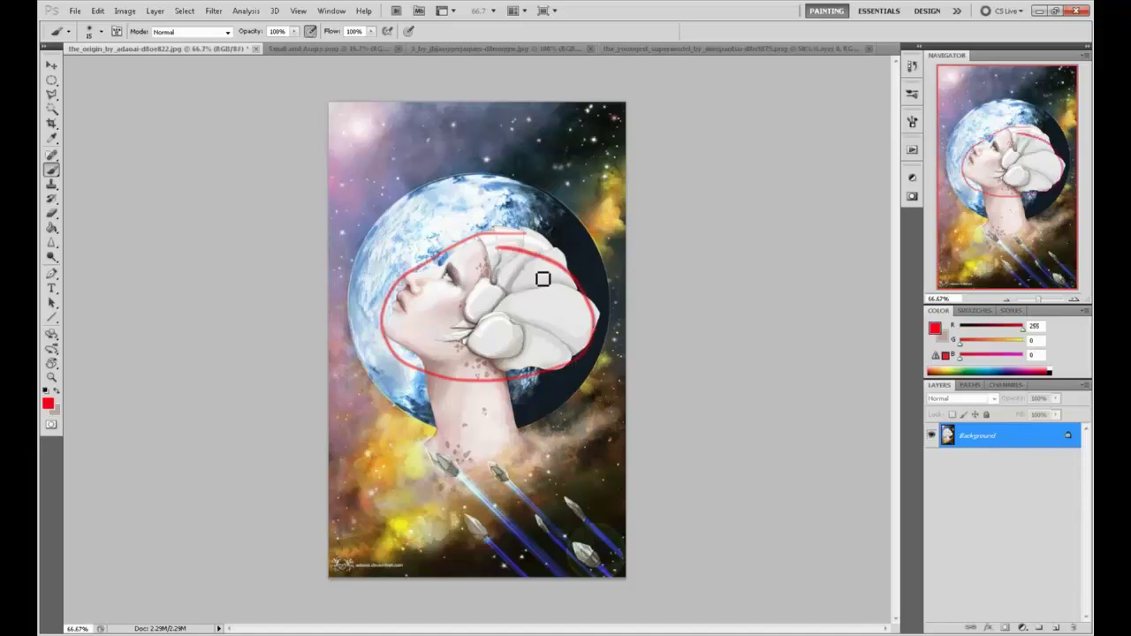
key("ctrl+alt+z")
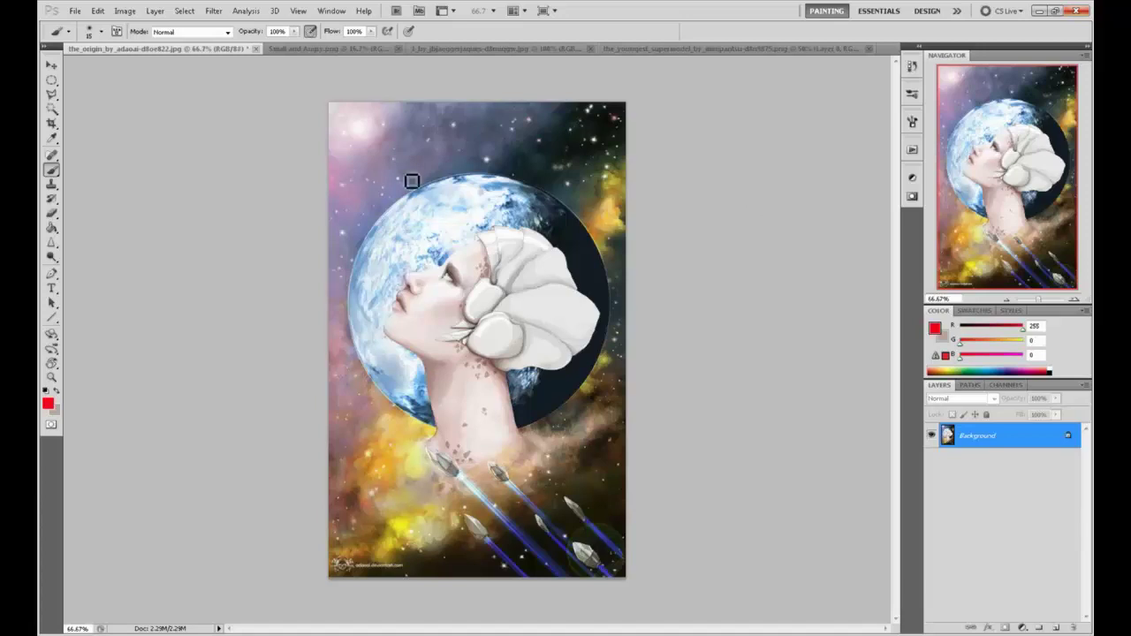
mouse_move(357, 182)
left_mouse_down()
mouse_move(361, 205)
mouse_move(374, 161)
left_mouse_up()
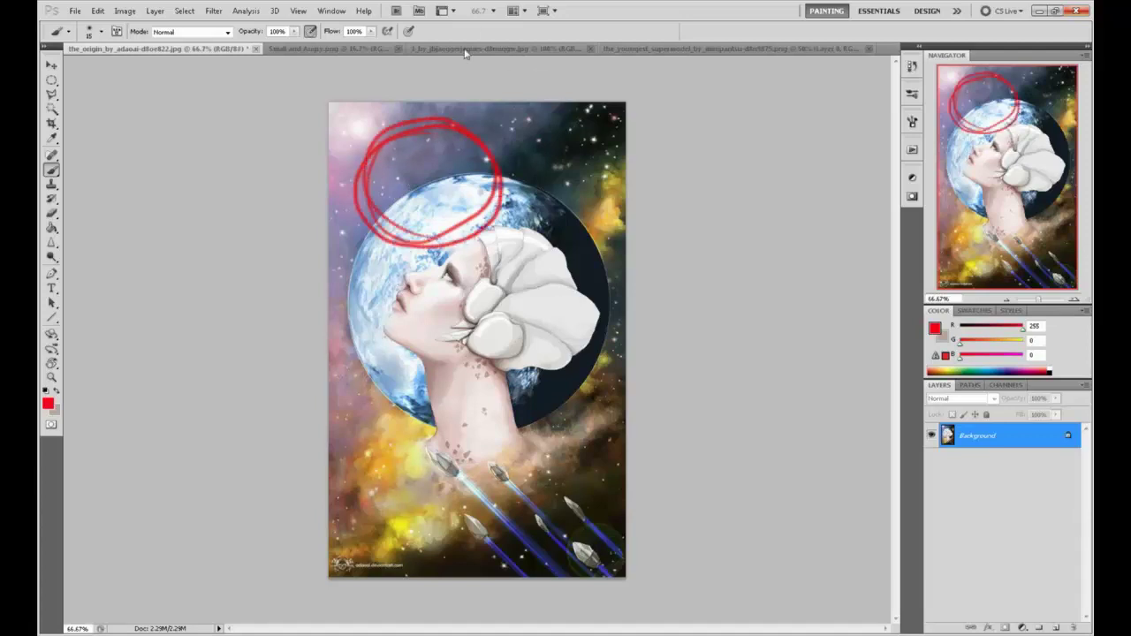
key("ctrl+z")
mouse_move(508, 164)
left_mouse_down()
mouse_move(536, 300)
mouse_move(553, 235)
left_mouse_up()
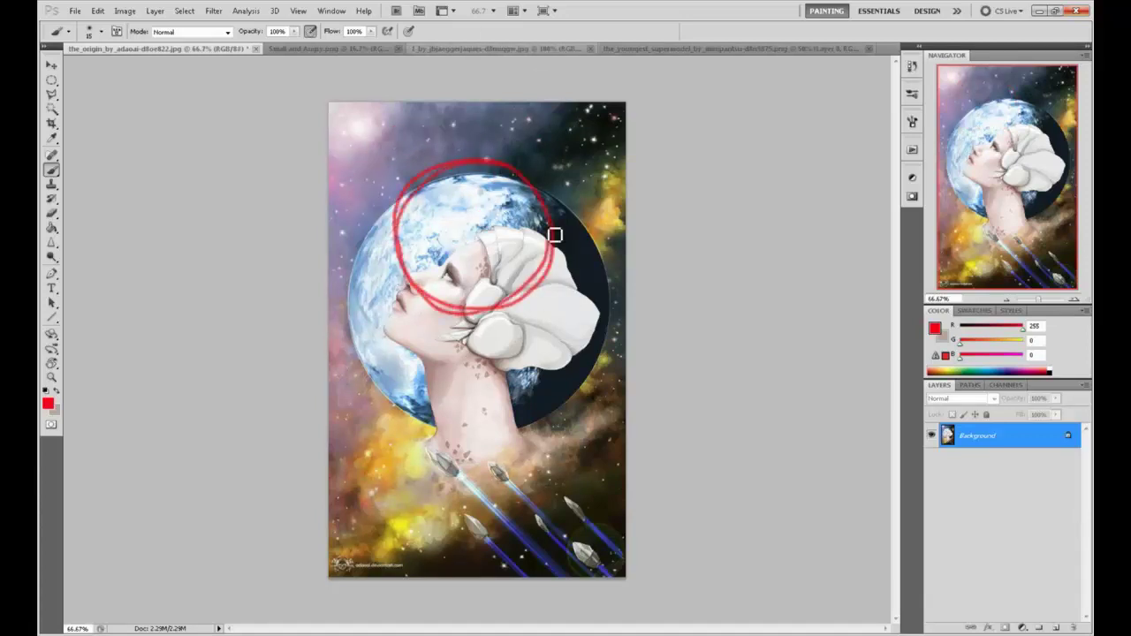
key("ctrl+z")
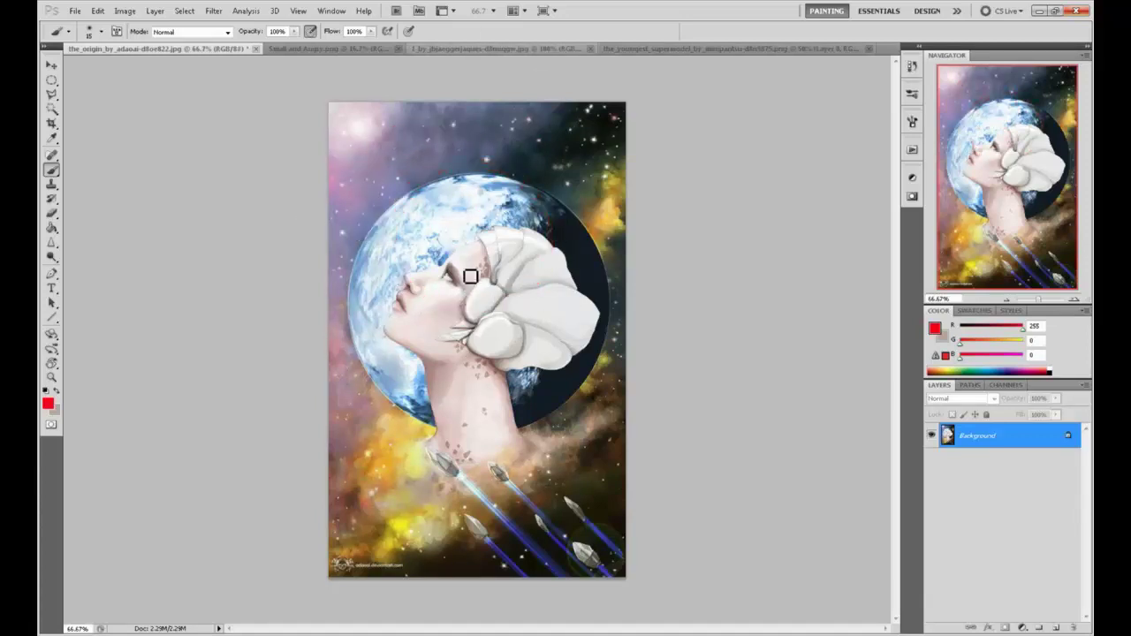
mouse_move(459, 121)
left_mouse_down()
mouse_move(510, 207)
mouse_move(552, 231)
left_mouse_up()
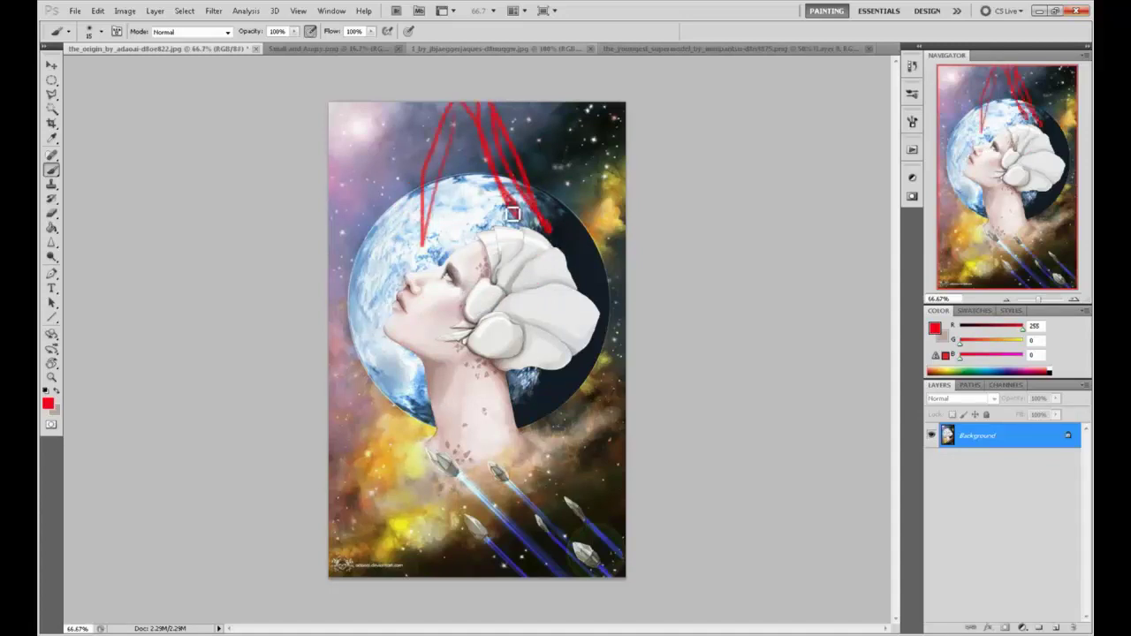
left_click_drag(475, 128, 565, 236)
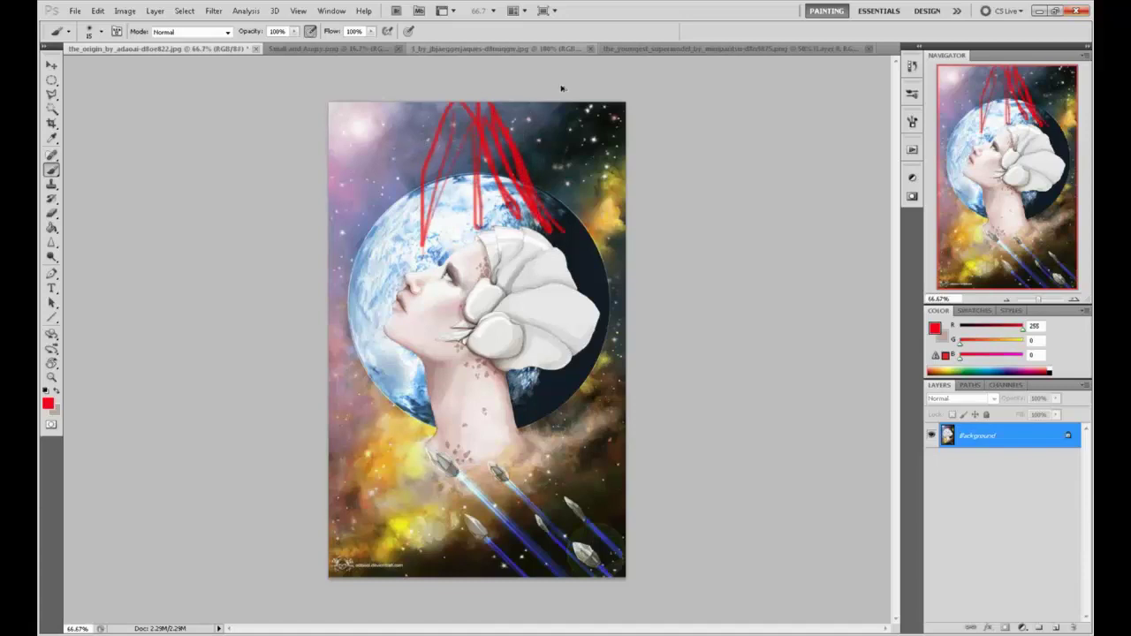
key("ctrl+z")
key("ctrl+alt+z")
mouse_move(467, 108)
left_mouse_down()
mouse_move(501, 145)
mouse_move(480, 157)
mouse_move(442, 221)
mouse_move(395, 359)
mouse_move(424, 383)
left_mouse_up()
key("ctrl+alt+z")
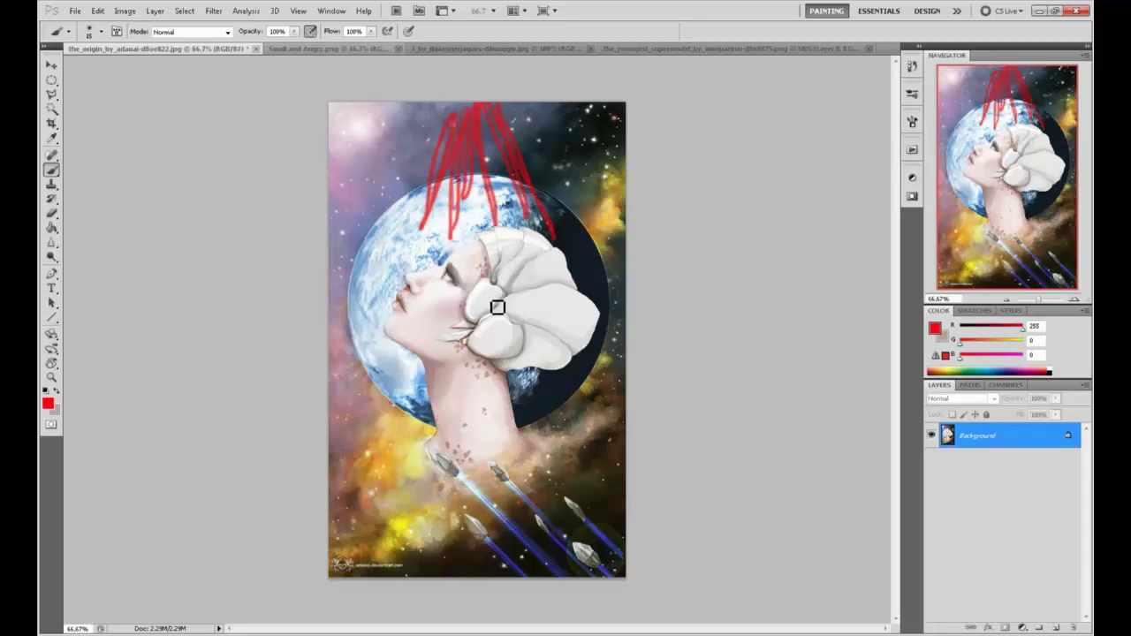
key("ctrl+alt+z")
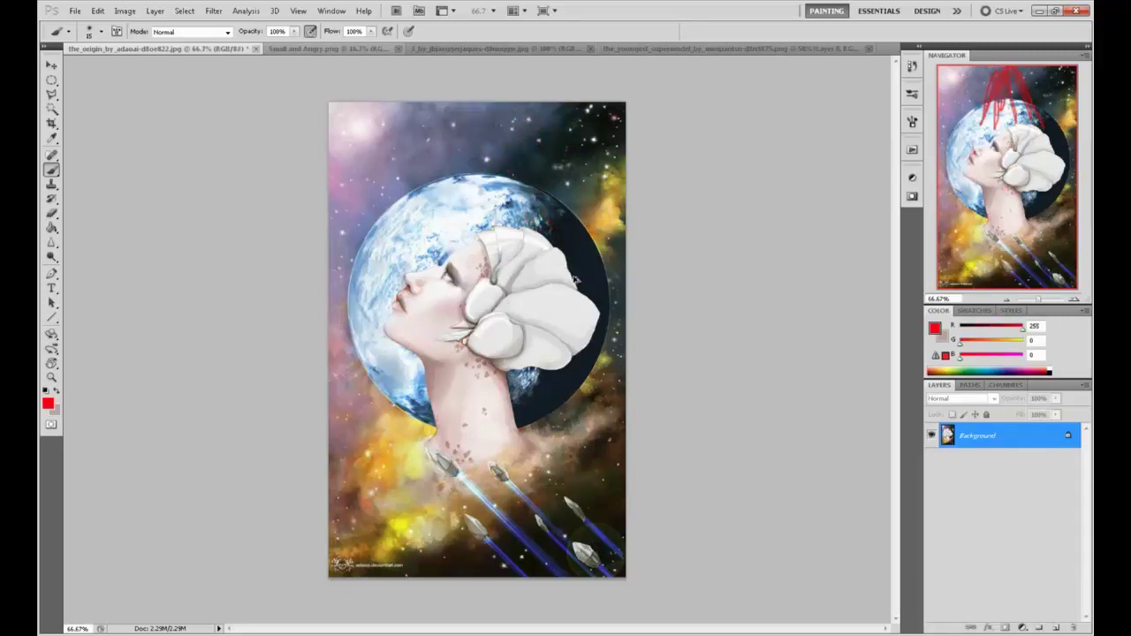
key("bracketright")
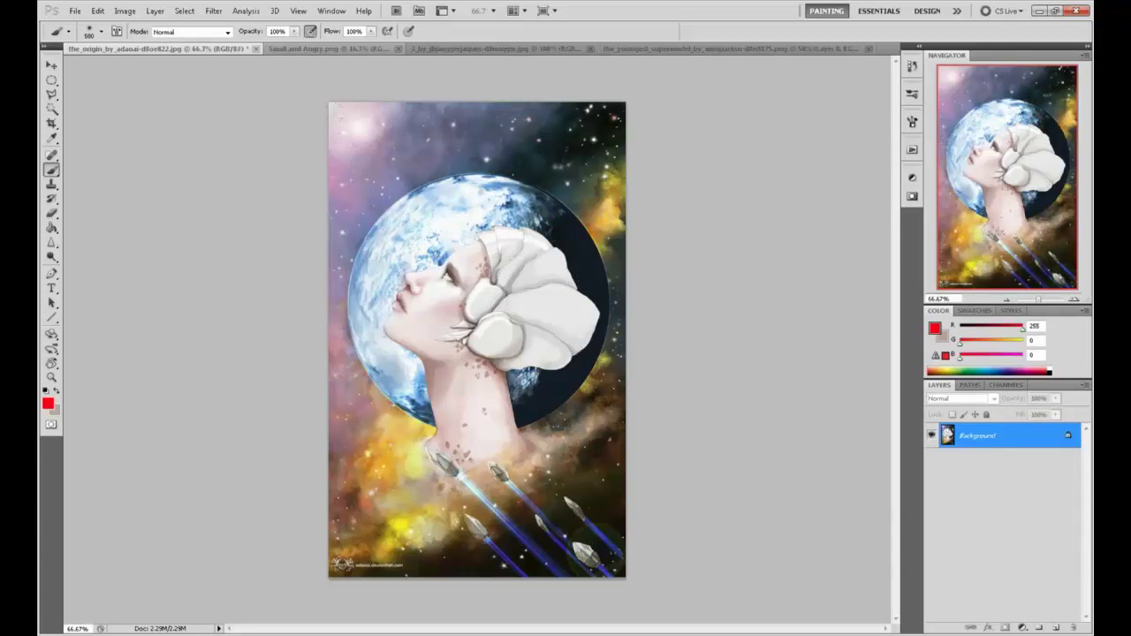
key("l")
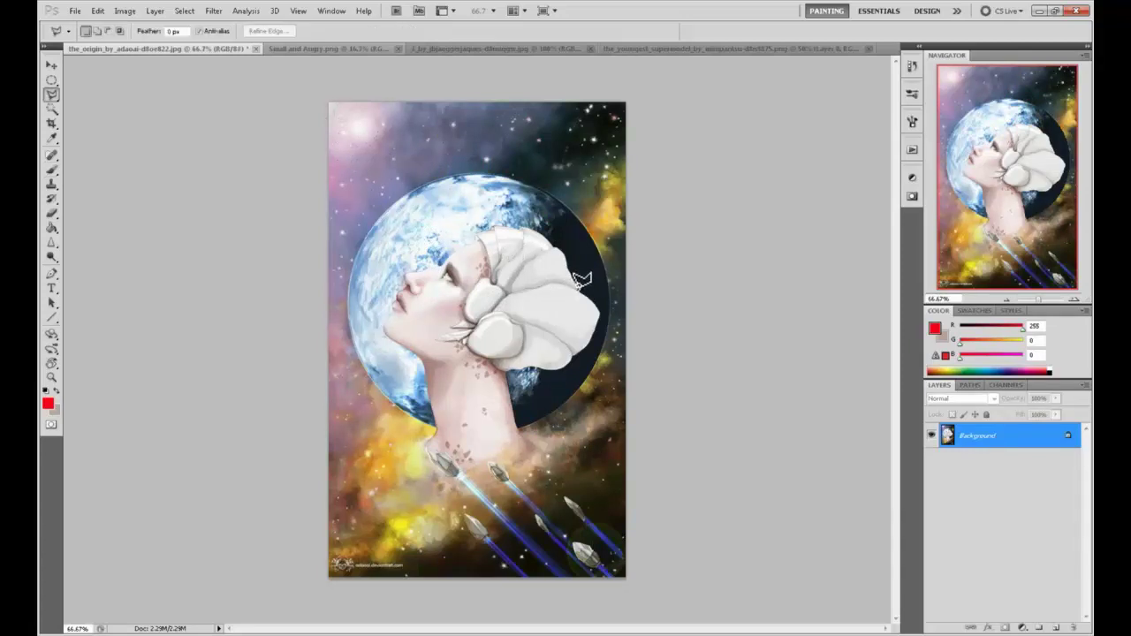
Step: Lasso-trace the headpiece, face edge, neck and the headpiece's right edge
left_click(579, 287)
key("Escape")
right_click(51, 94)
left_click(89, 95)
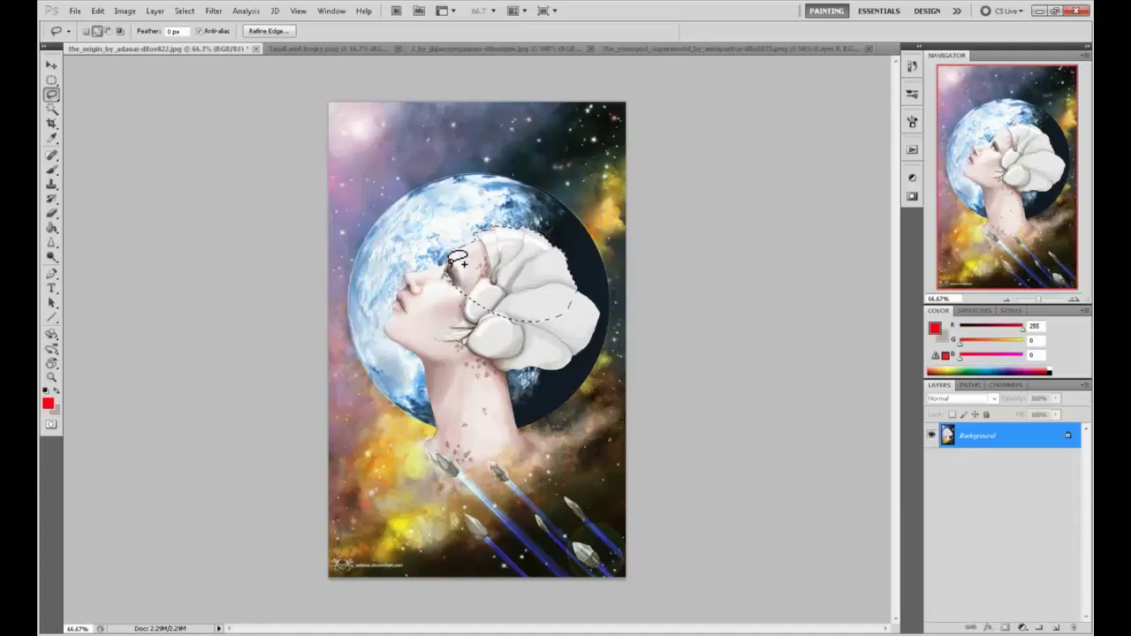
left_click_drag(452, 254, 482, 306)
mouse_move(455, 266)
left_mouse_down()
mouse_move(449, 292)
mouse_move(387, 320)
mouse_move(429, 358)
mouse_move(473, 358)
left_mouse_up()
mouse_move(464, 430)
left_mouse_down()
mouse_move(513, 379)
mouse_move(541, 362)
mouse_move(565, 366)
mouse_move(574, 351)
left_mouse_up()
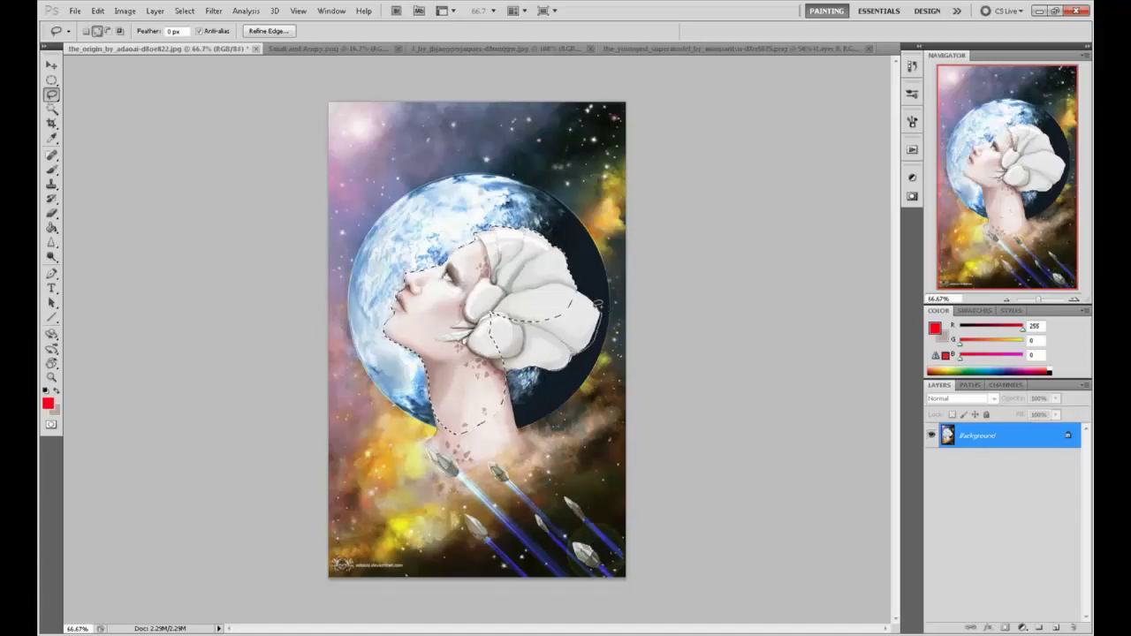
mouse_move(599, 305)
left_mouse_down()
mouse_move(575, 292)
mouse_move(590, 294)
mouse_move(587, 320)
left_mouse_up()
Step: Refine the selection by adding and subtracting at the headpiece edge, neck and hair folds
key("shift")
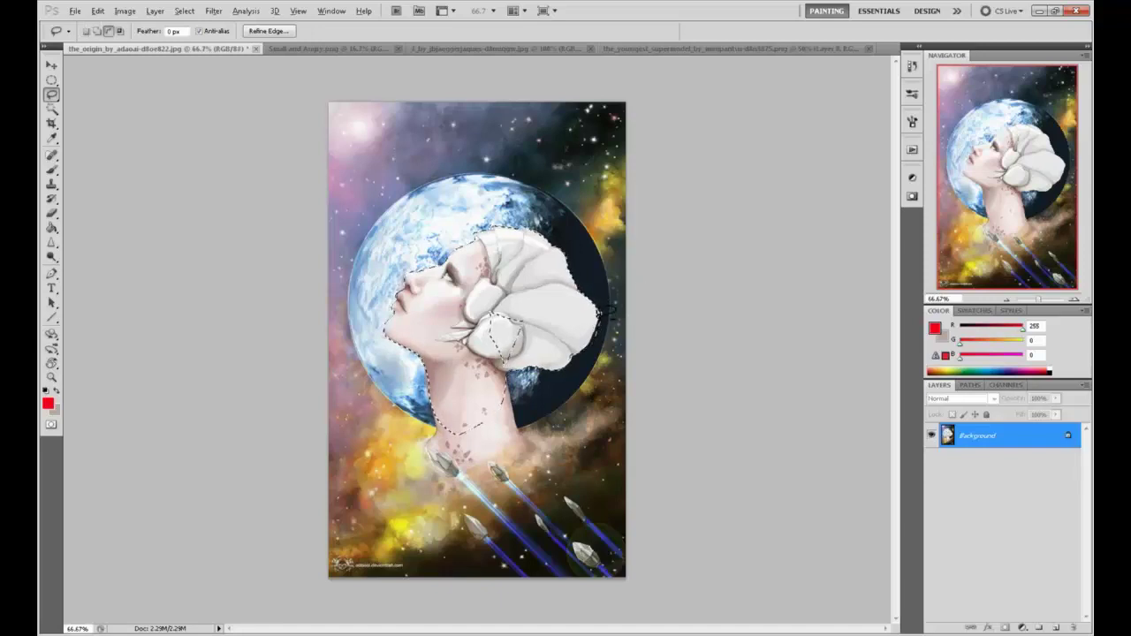
left_click_drag(615, 295, 613, 299)
key("shift")
key("alt")
left_click_drag(518, 408, 517, 410)
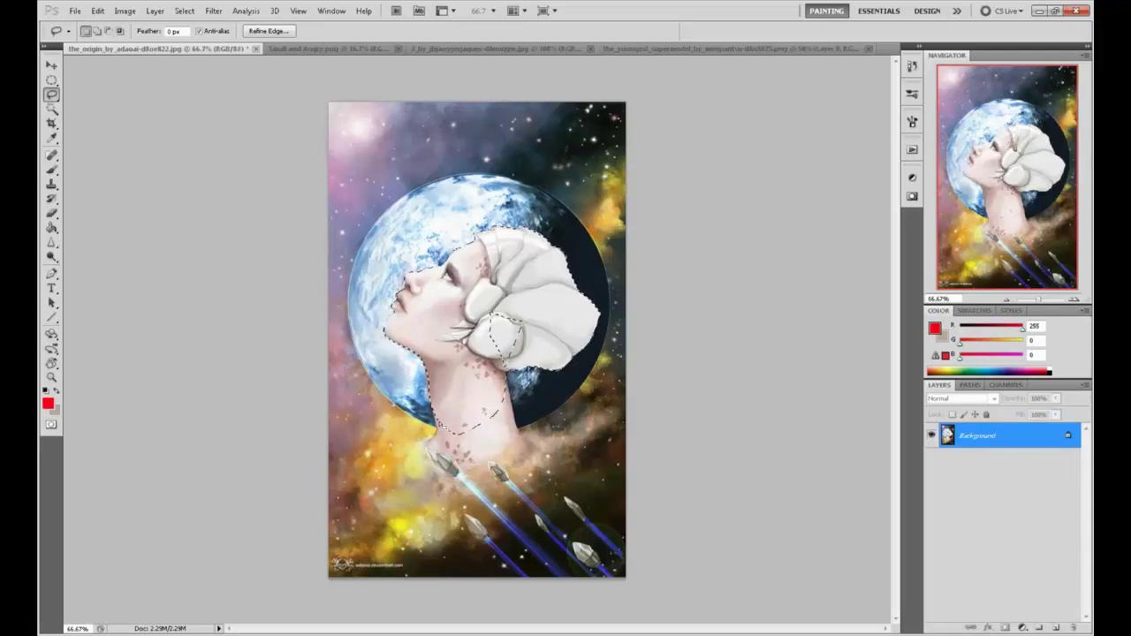
key("shift")
mouse_move(502, 408)
left_mouse_down()
mouse_move(439, 420)
mouse_move(526, 449)
left_mouse_up()
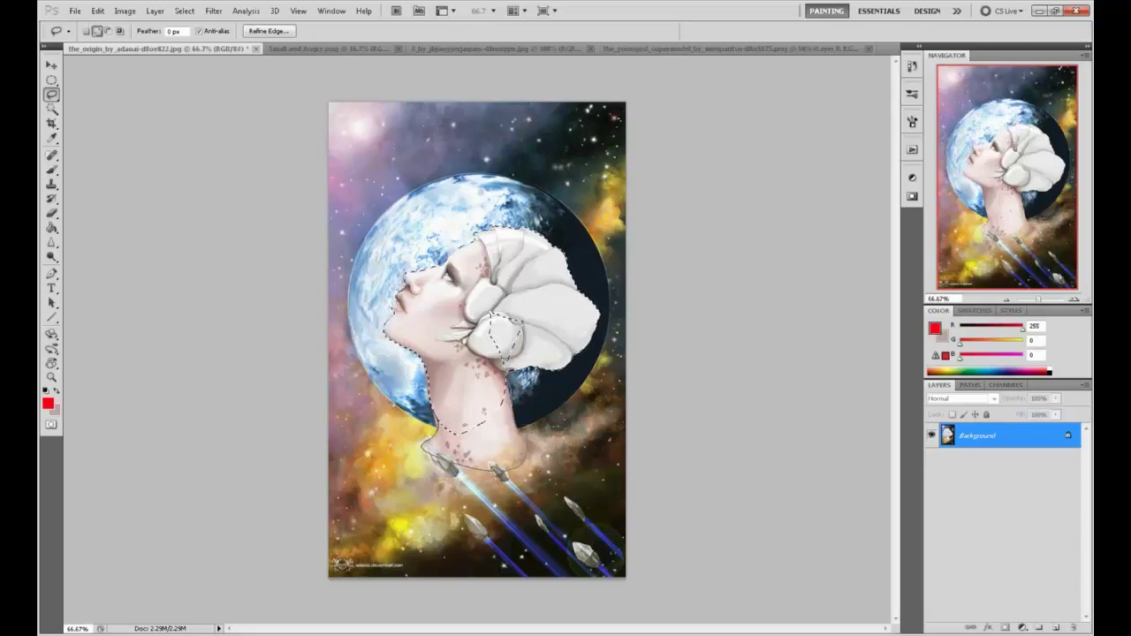
left_click_drag(466, 382, 469, 380)
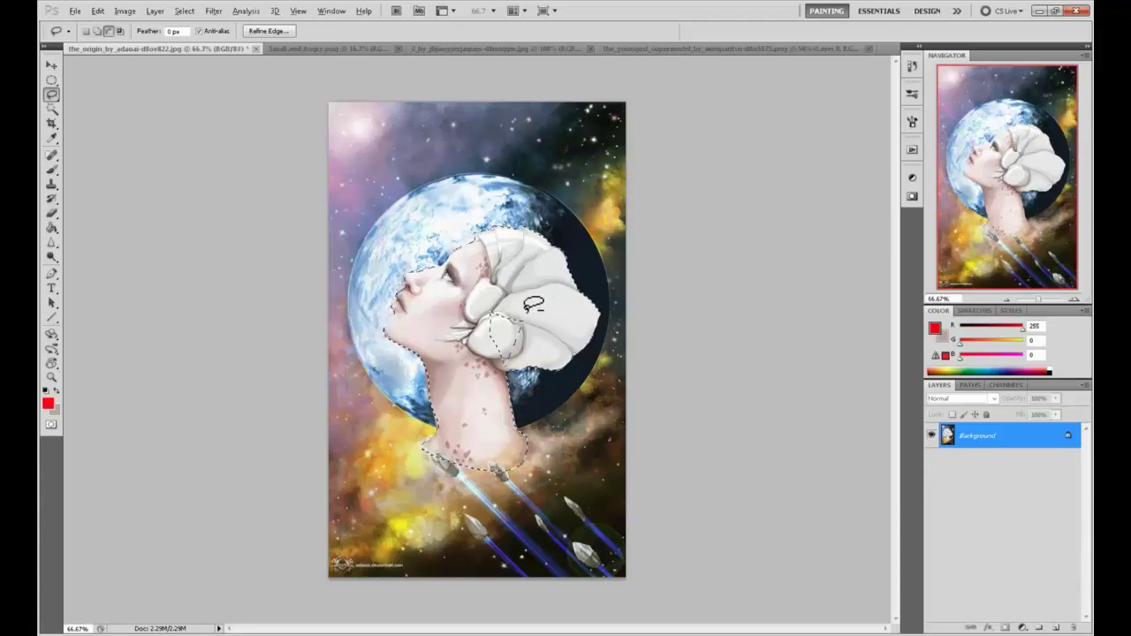
left_click_drag(550, 296, 469, 334)
key("b")
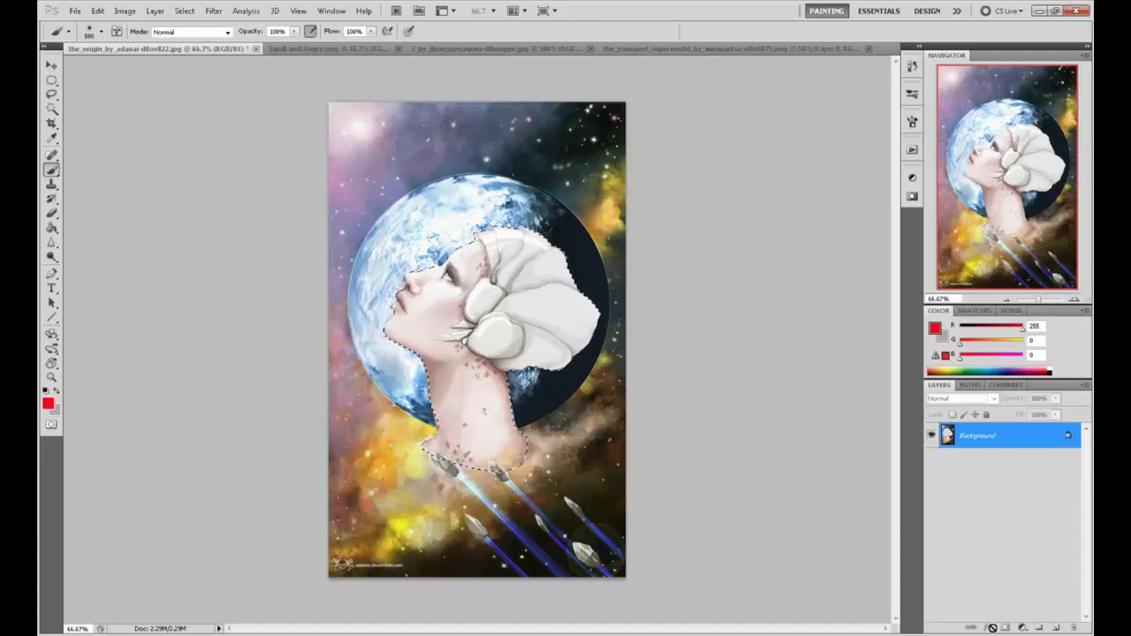
Step: Add a new layer and invert the selection to everything except the head
left_click(1057, 629)
key("m")
right_click(477, 323)
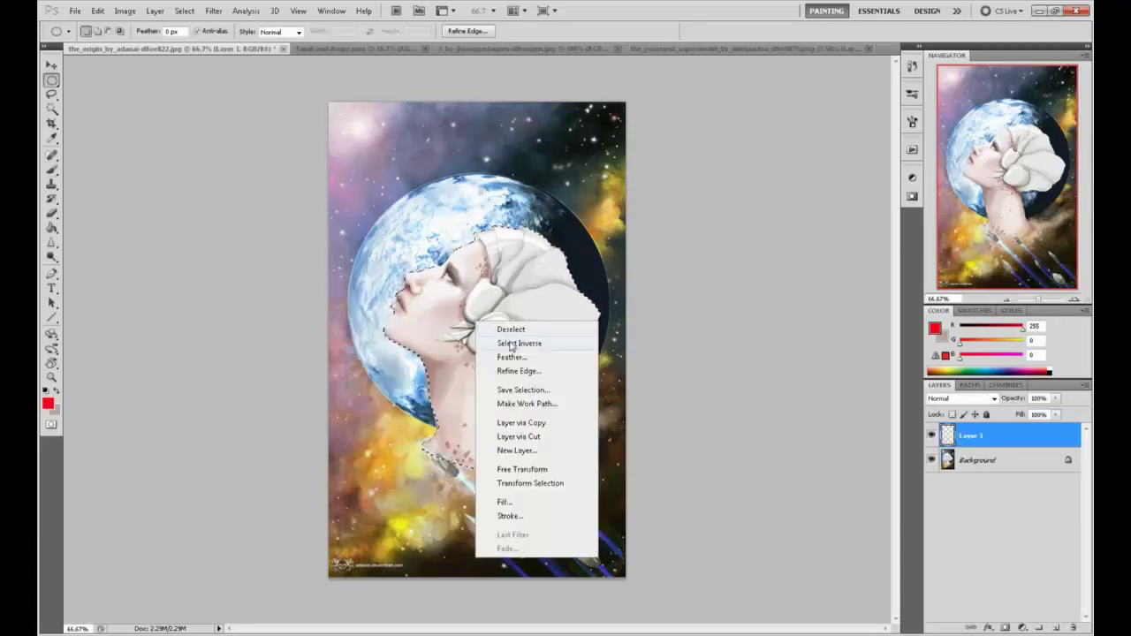
left_click(519, 343)
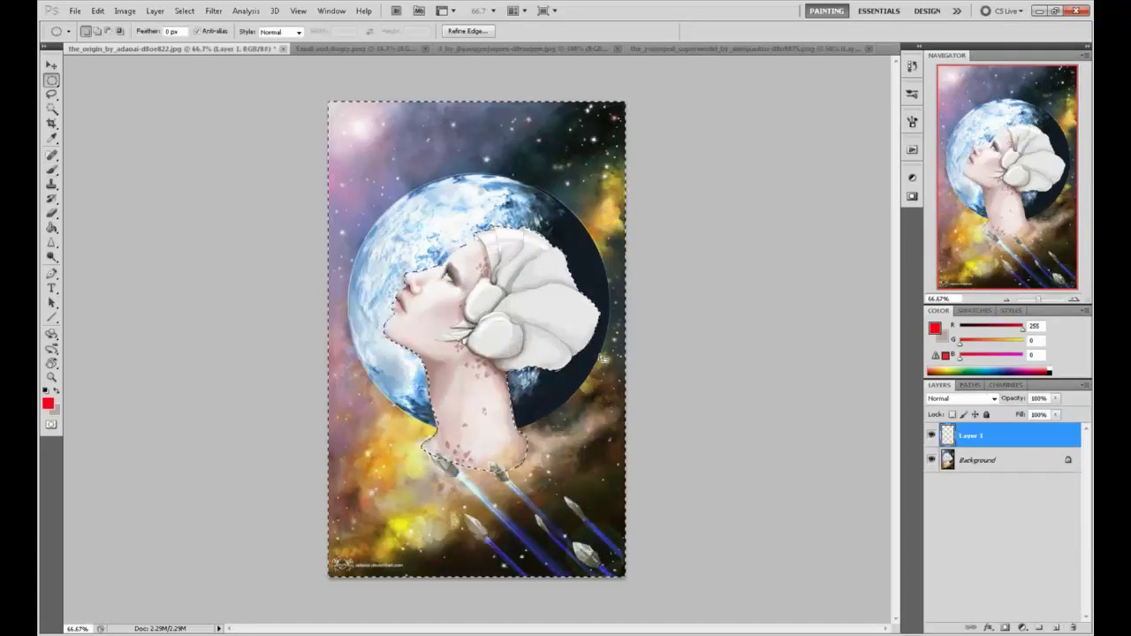
Step: Test near-black brush strokes at 36% opacity over the background, then undo them
key("b")
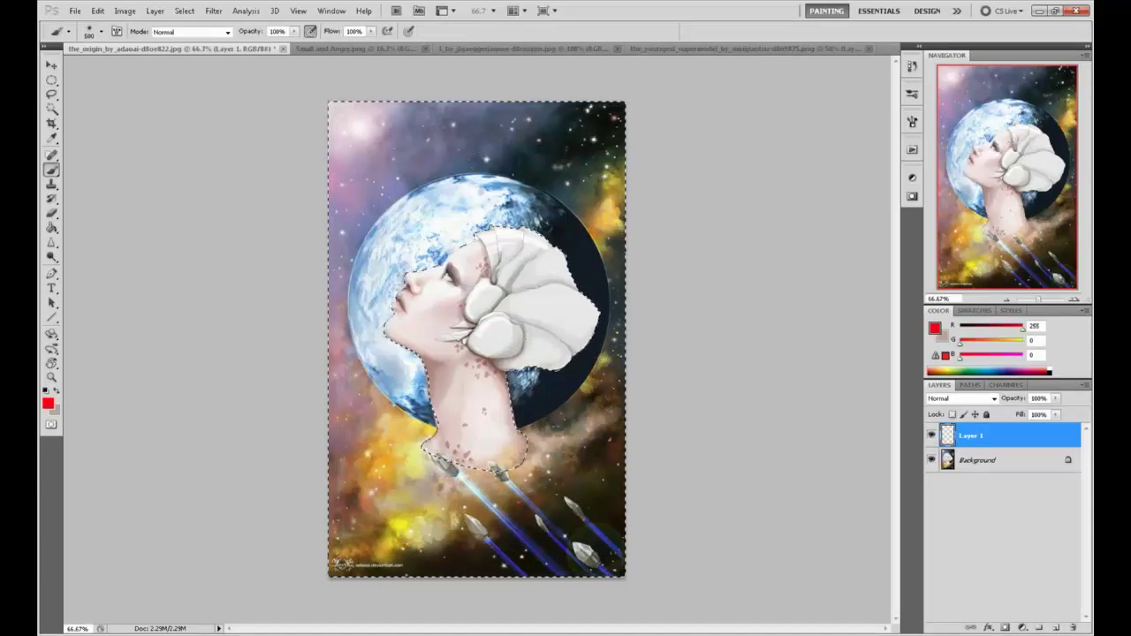
left_click(583, 336, "alt")
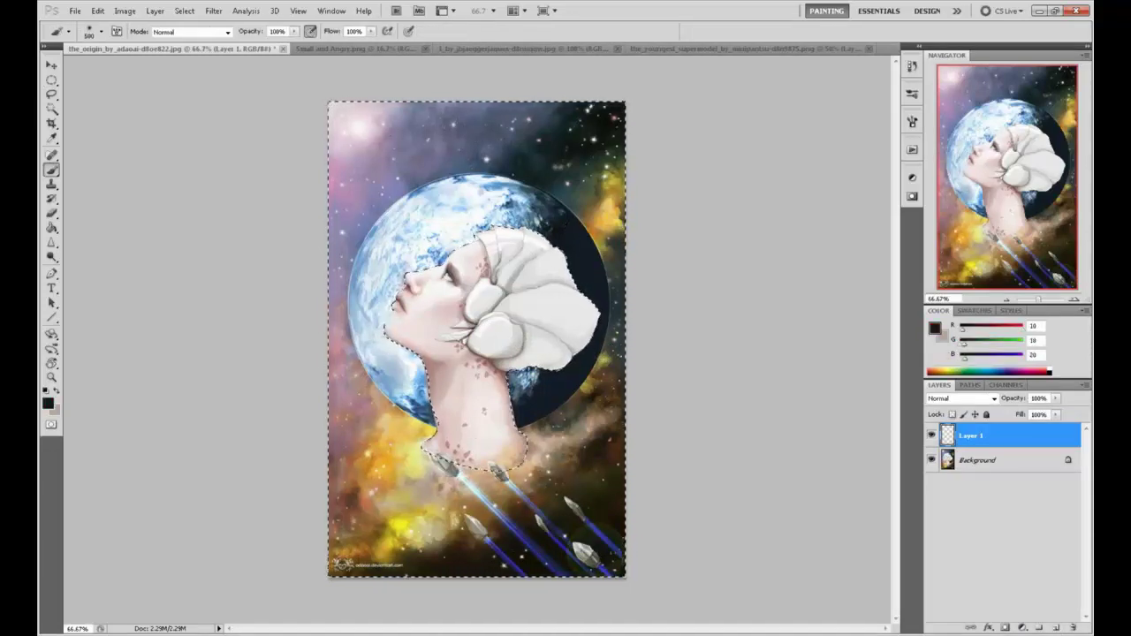
left_click(294, 31)
left_click_drag(283, 42, 253, 43)
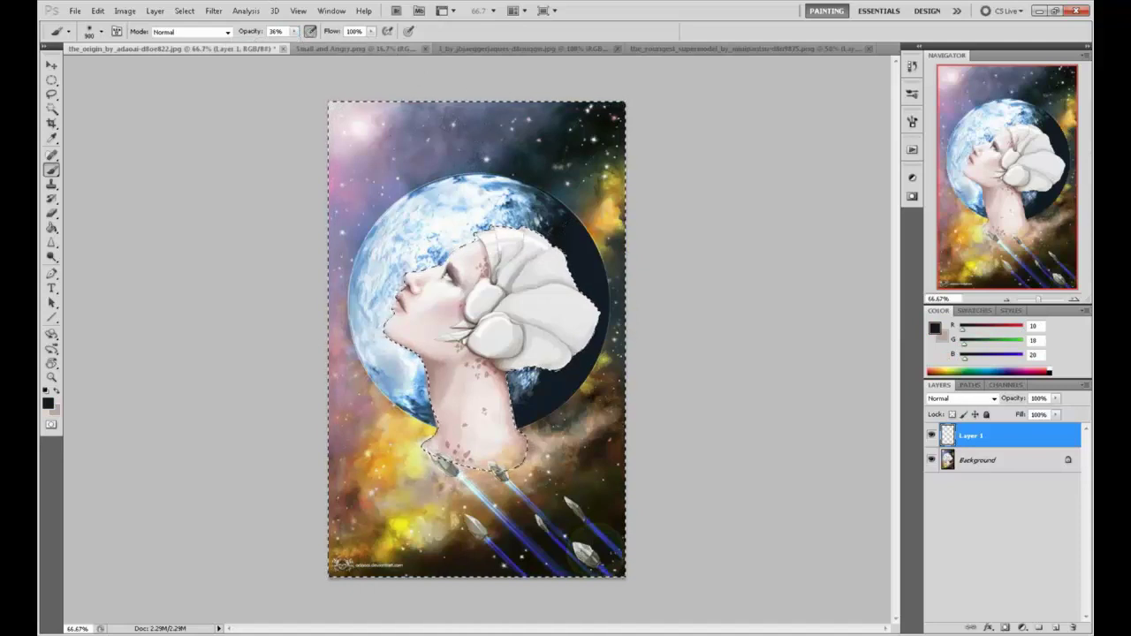
left_click_drag(353, 124, 609, 212)
left_click_drag(349, 186, 415, 503)
left_click_drag(353, 531, 601, 415)
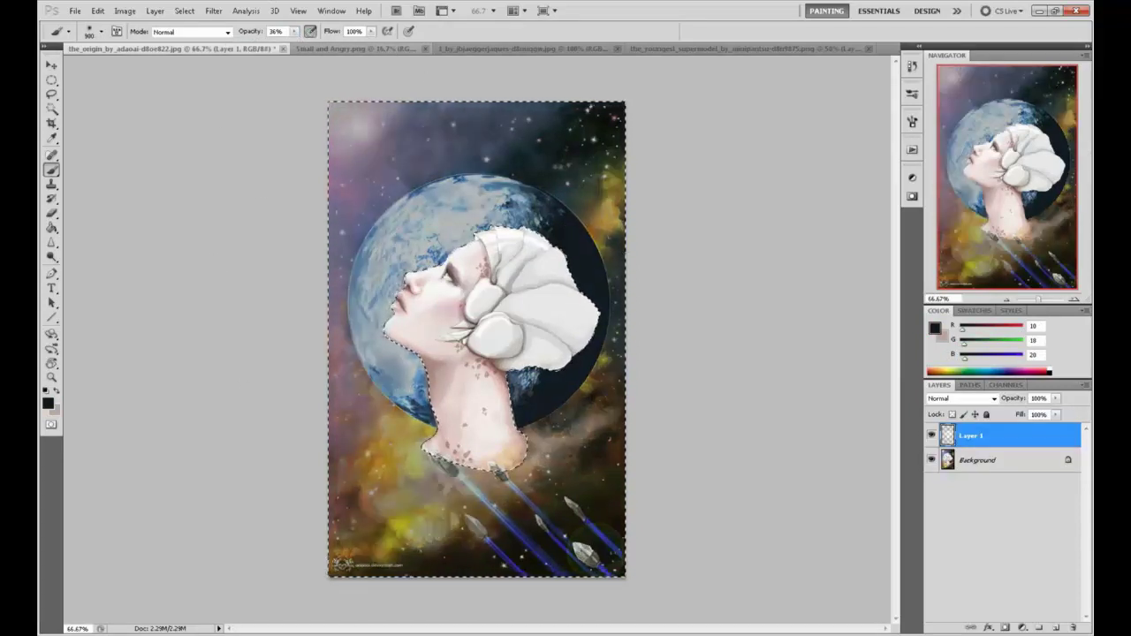
key("ctrl+z")
Step: Set Layer 1 to Multiply blending and pick a deep blue painting colour
left_click(961, 399)
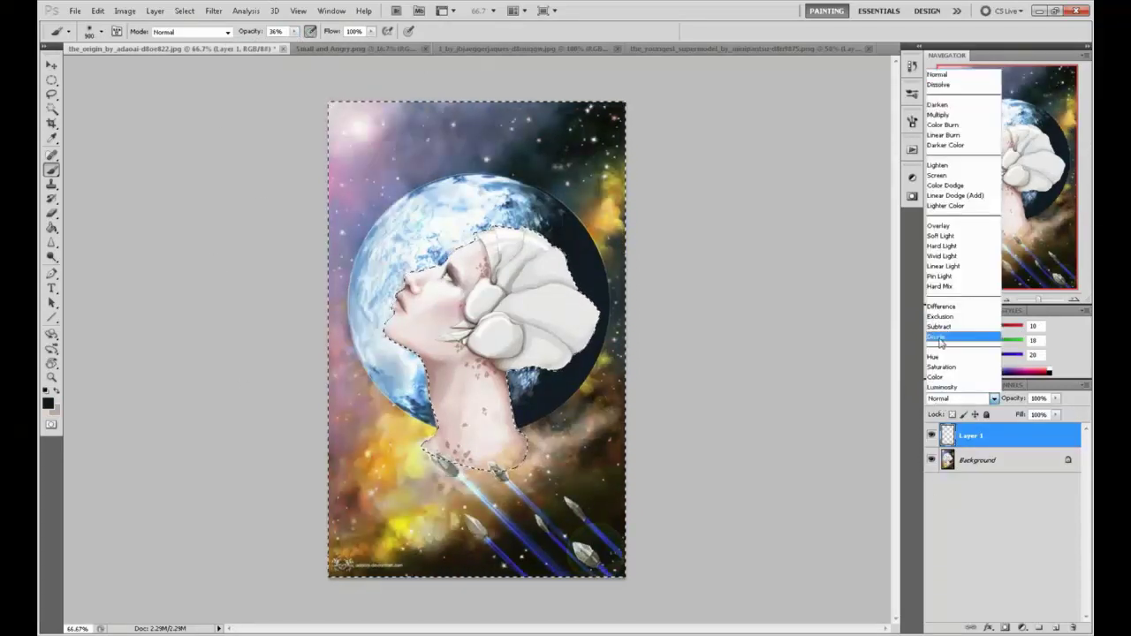
left_click(952, 119)
left_click(940, 333)
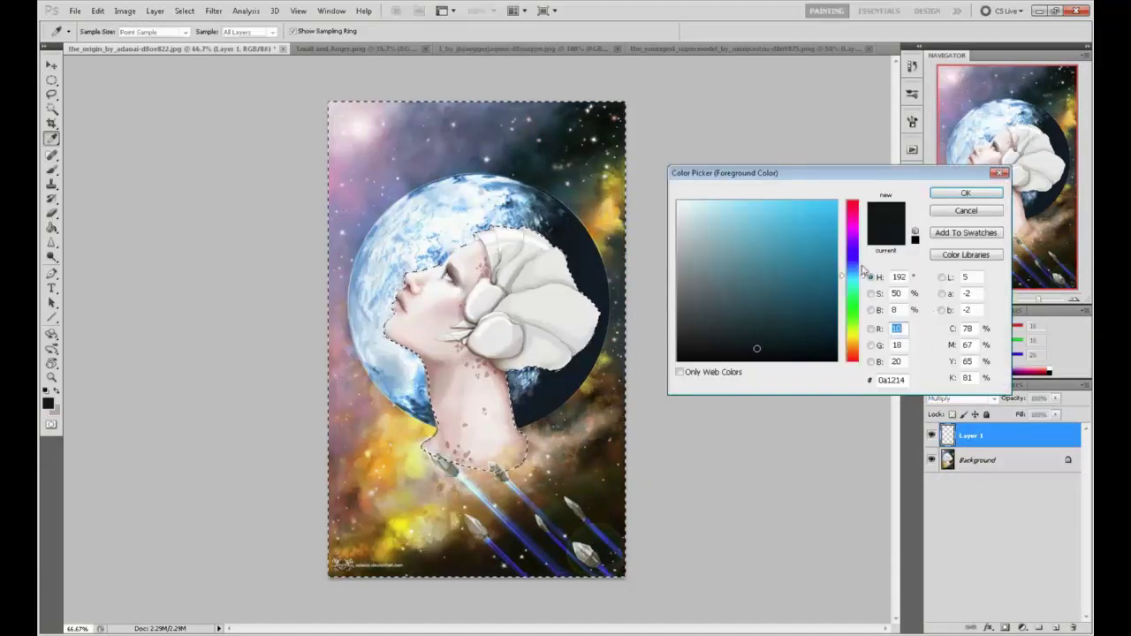
left_click_drag(852, 276, 852, 255)
left_click(814, 282)
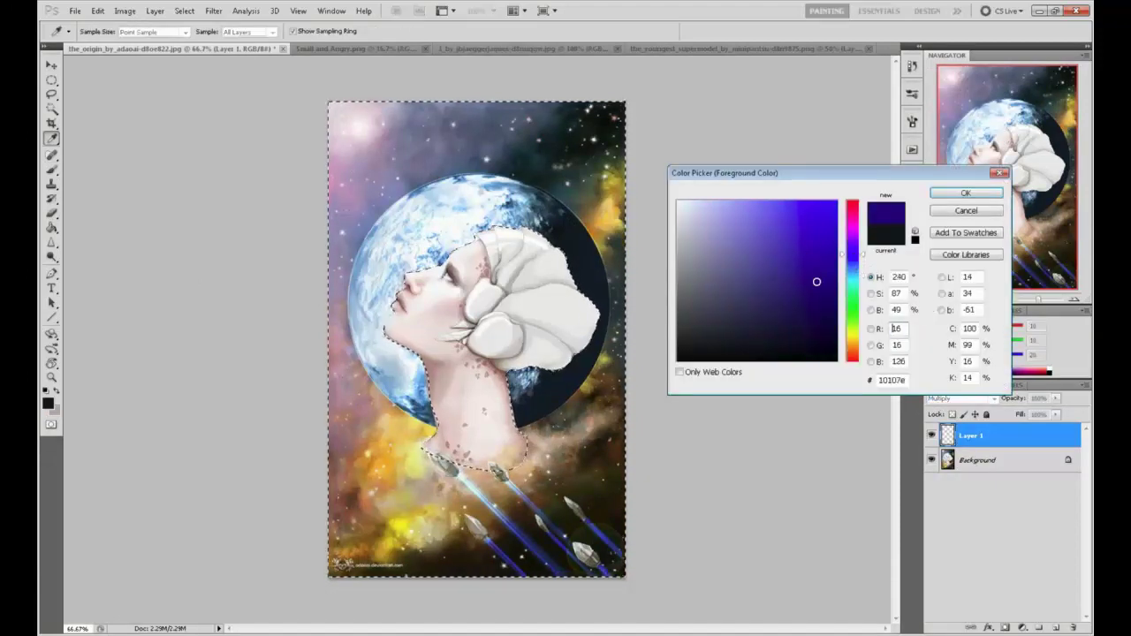
left_click(966, 193)
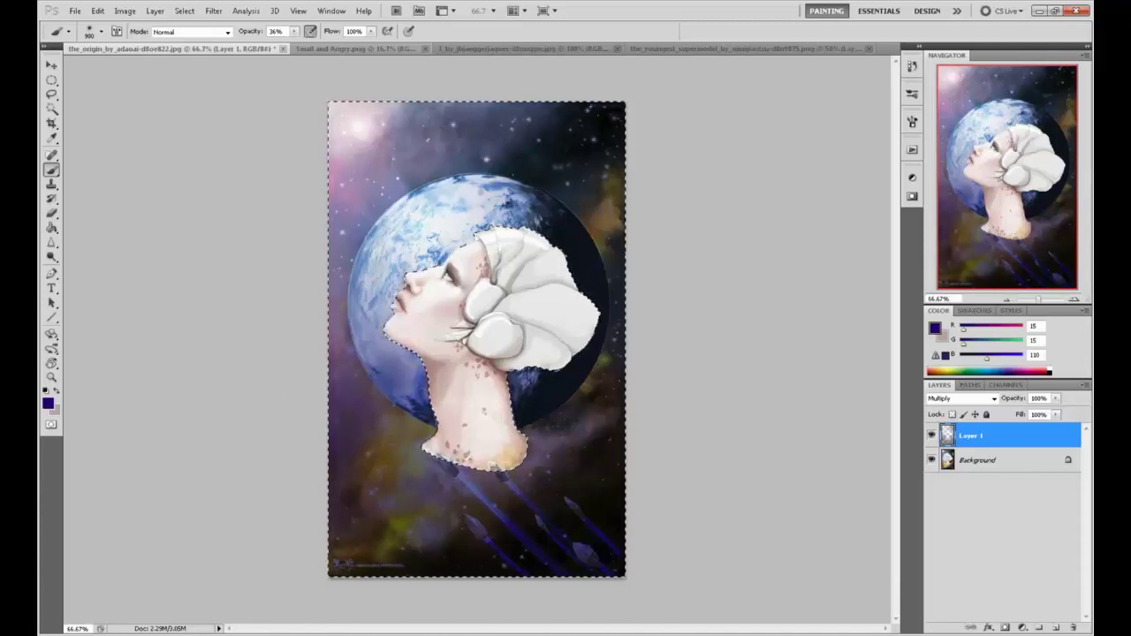
Step: Try darkening the planet above the head with sampled near-black, then undo it
key("e")
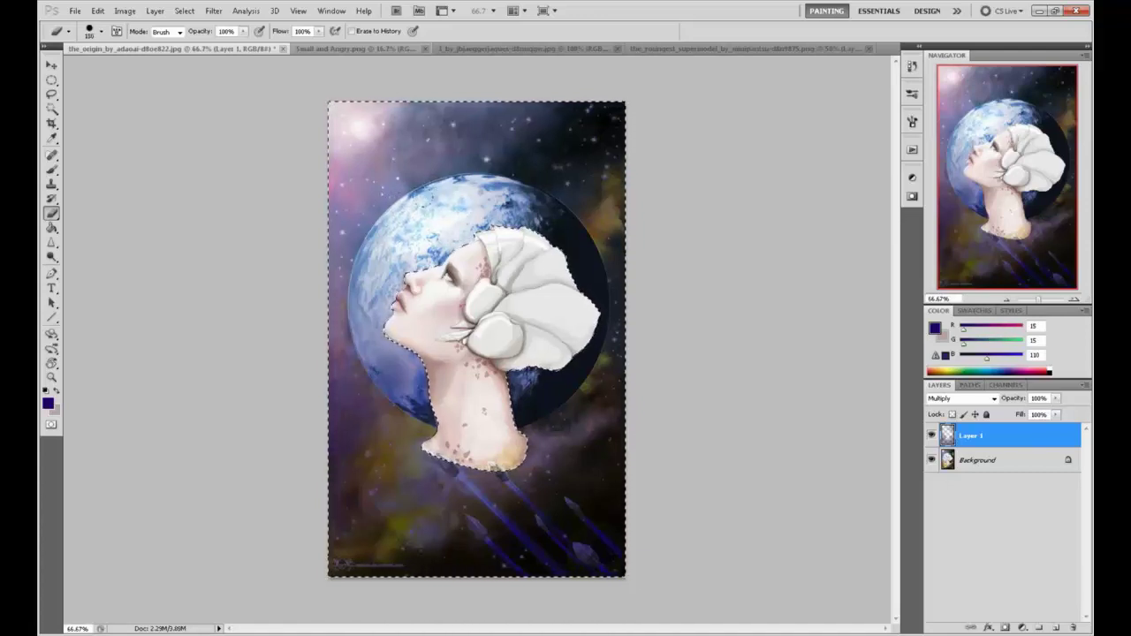
key("b")
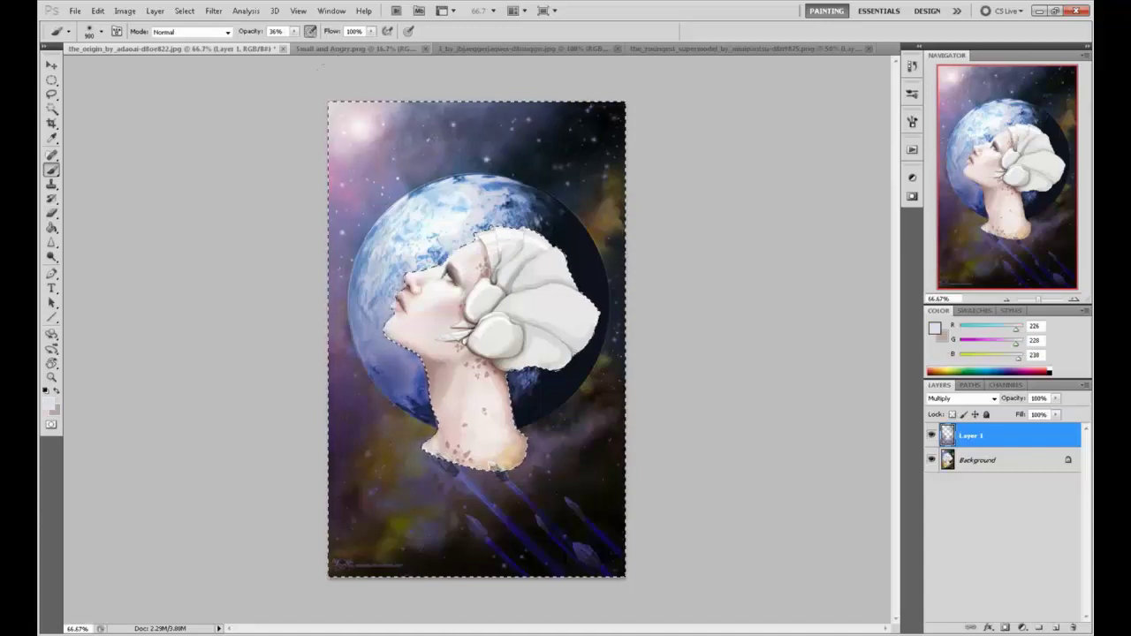
left_click(556, 154, "alt")
left_click_drag(423, 227, 507, 176)
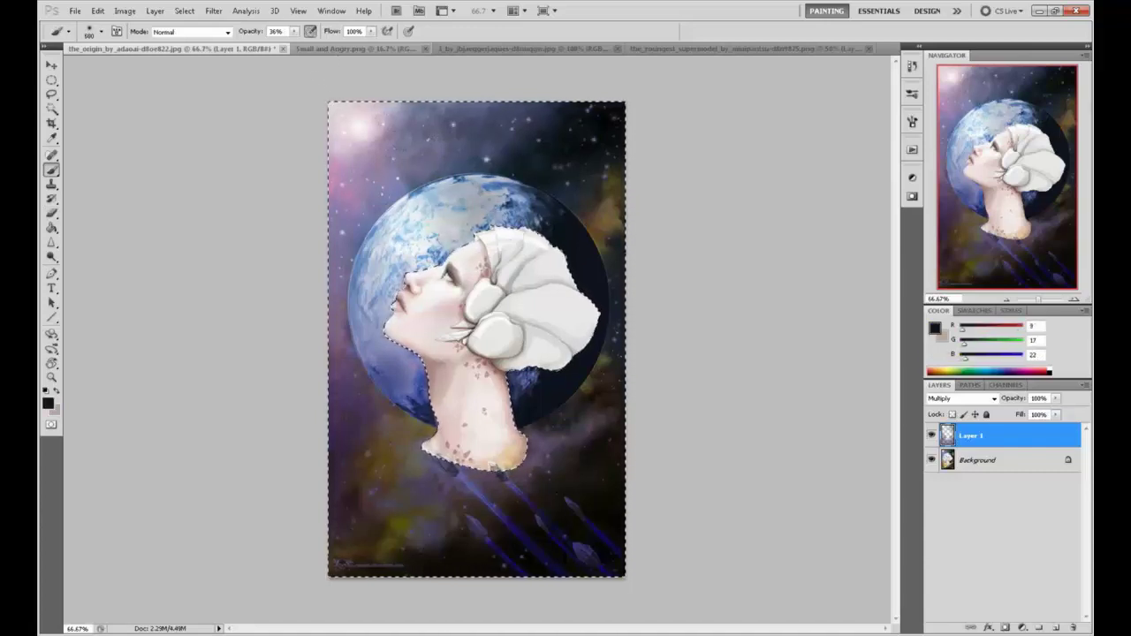
left_click_drag(476, 216, 369, 281)
key("ctrl+alt+z")
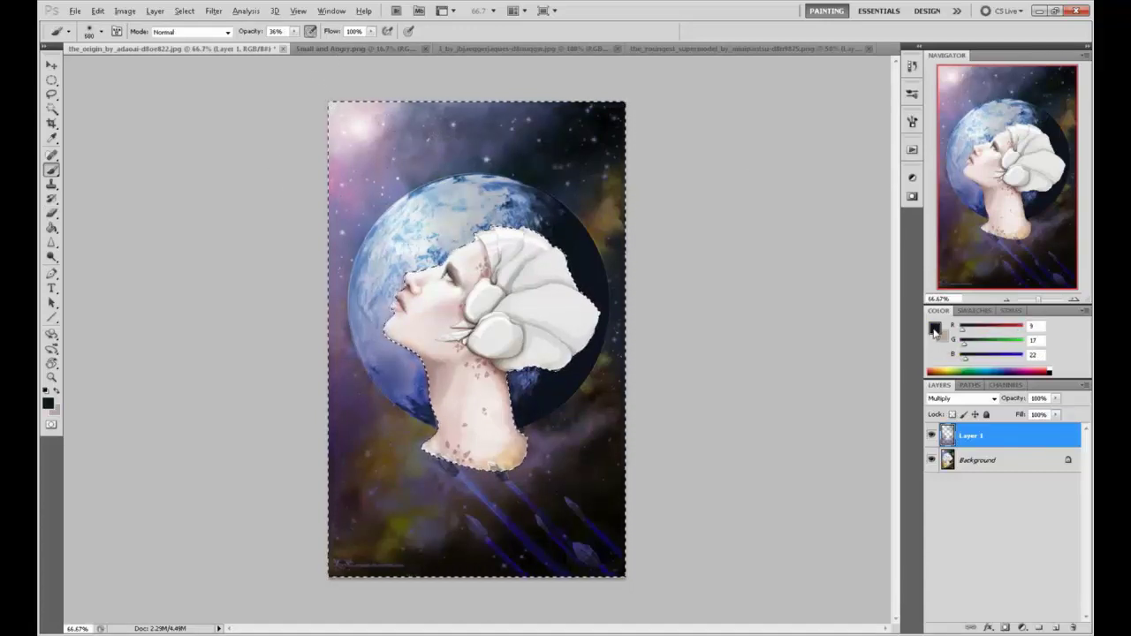
key("ctrl+alt+z")
Step: Set the colour to deep blue 0008b0 and paint it around the head, chin, neck and moon edge
left_click(935, 328)
type("0")
key("Tab")
type("0")
key("Tab")
type("176")
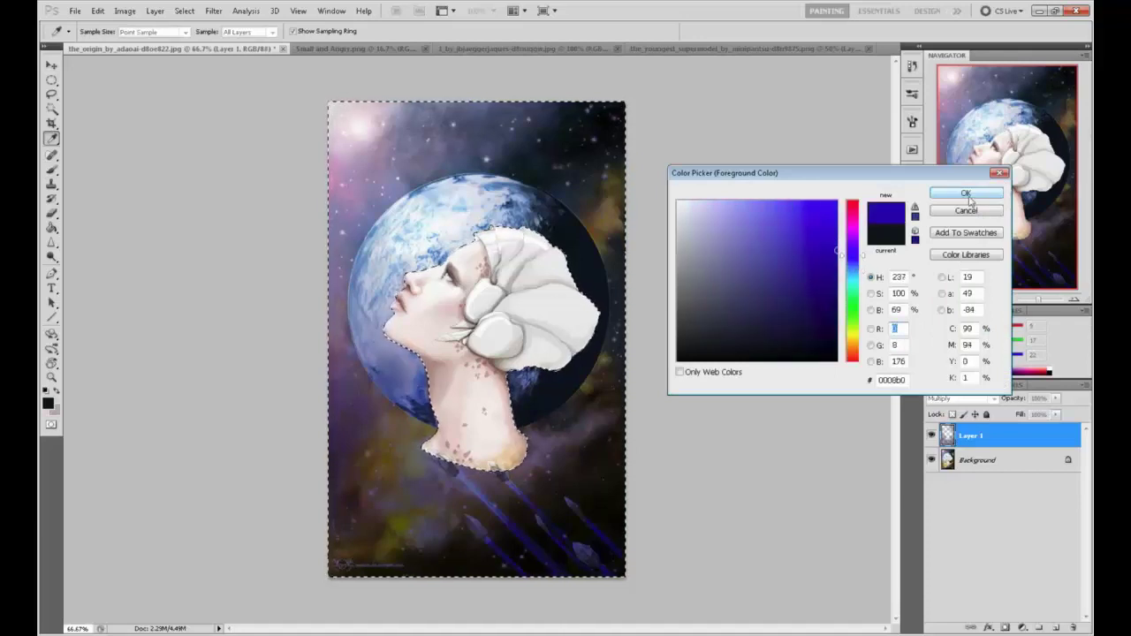
left_click(966, 192)
mouse_move(481, 185)
left_mouse_down()
mouse_move(438, 246)
mouse_move(407, 253)
left_mouse_up()
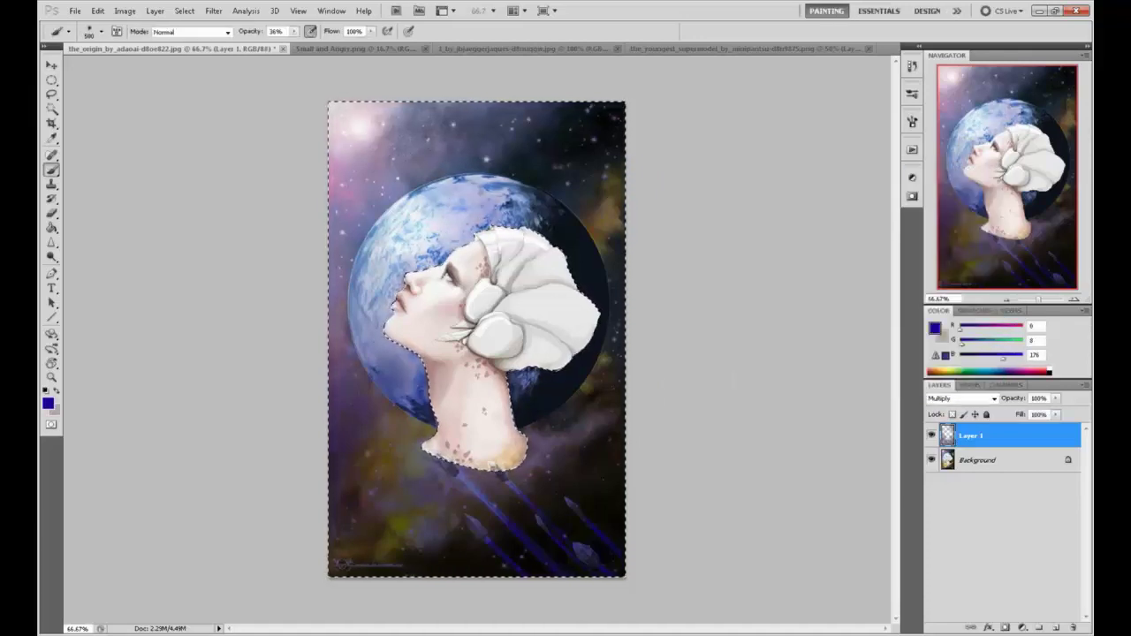
left_click_drag(522, 211, 539, 224)
left_click_drag(424, 368, 396, 413)
left_click_drag(596, 420, 550, 442)
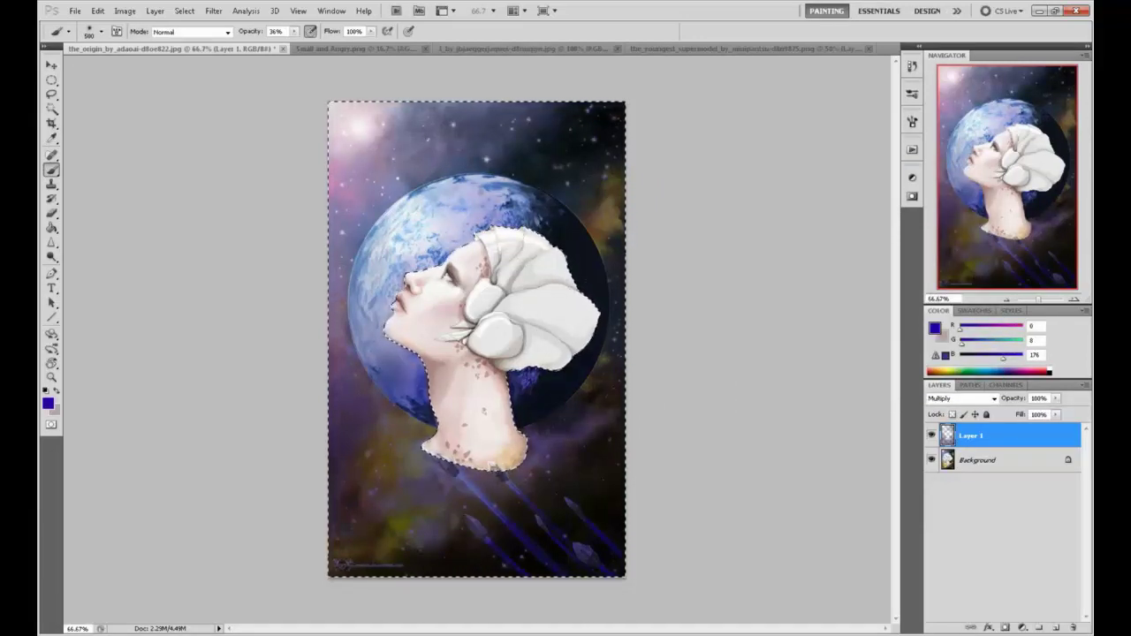
left_click_drag(612, 200, 594, 222)
Step: Deselect, then restore the inverted head selection
key("m")
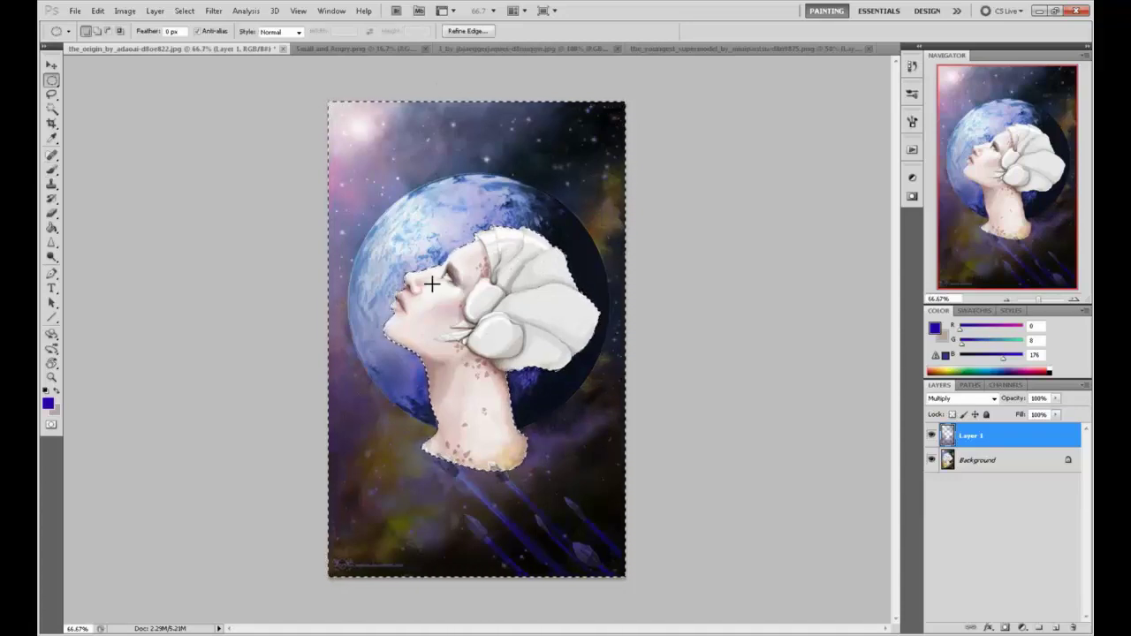
left_click(369, 193)
key("ctrl+shift+d")
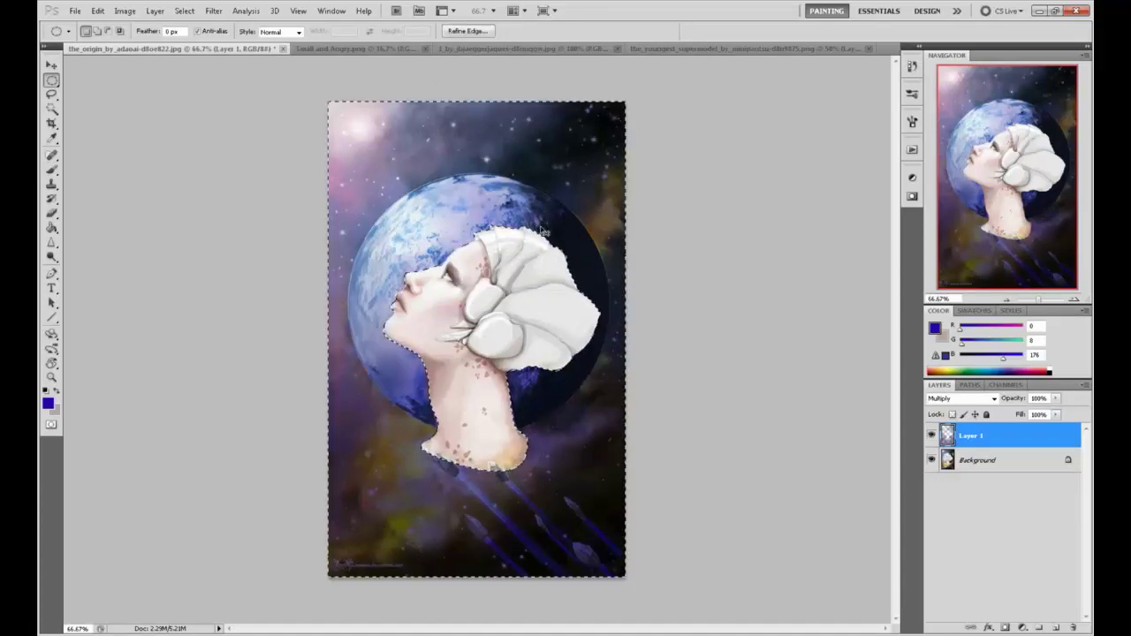
Step: Add Layer 2, invert the selection back to the head, and sample a muted grey
left_click(1054, 627)
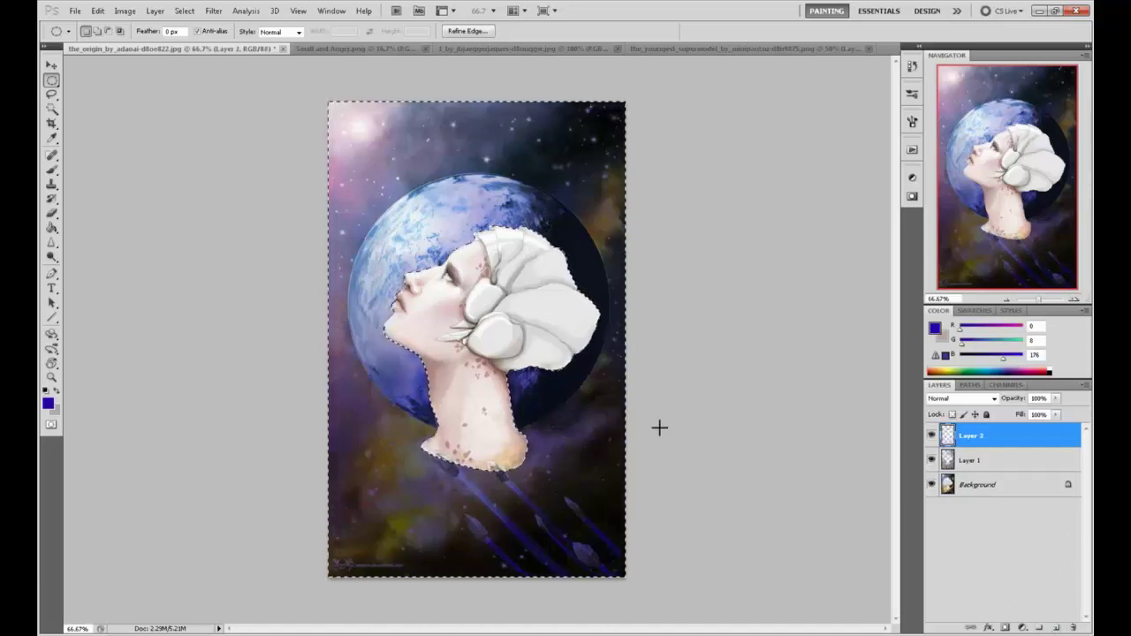
right_click(488, 316)
left_click(520, 336)
key("b")
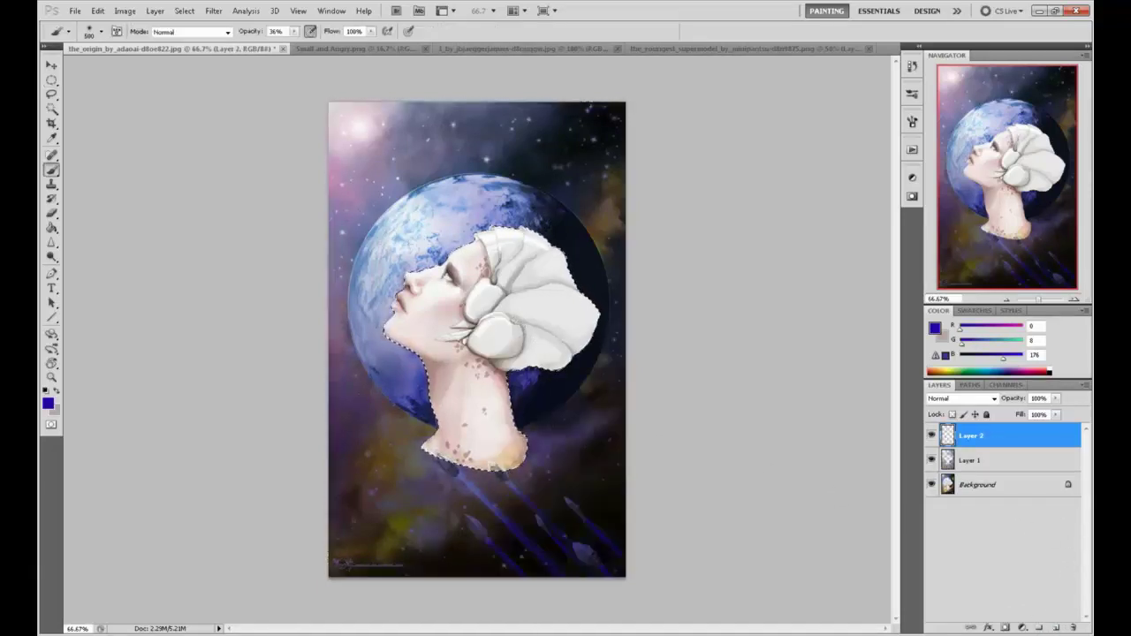
left_click(457, 262, "alt")
key("ctrl+h")
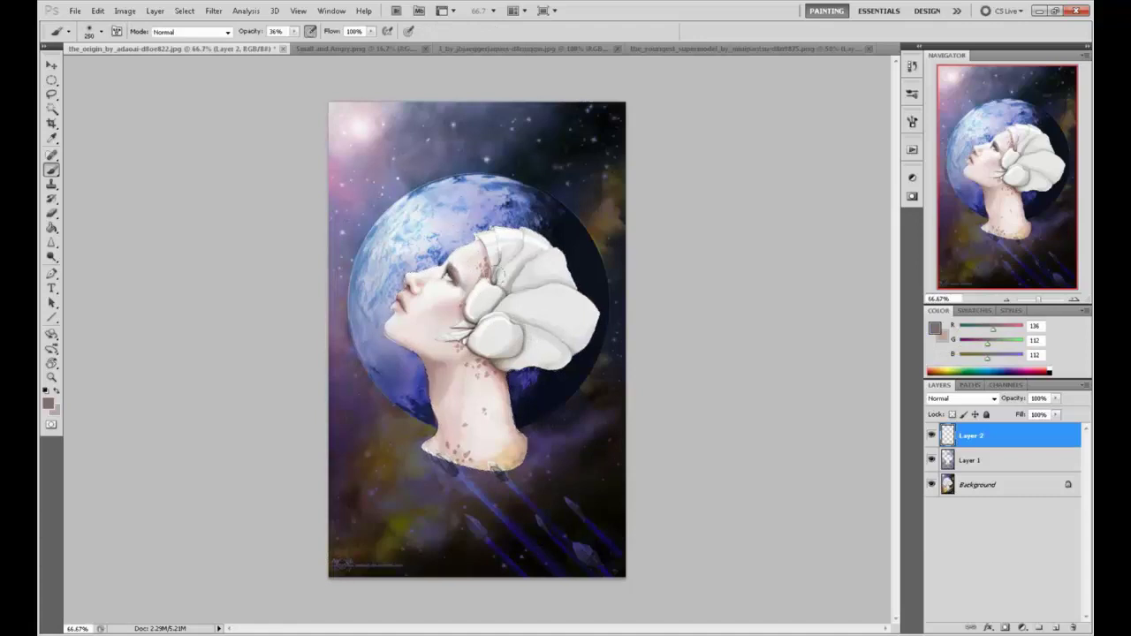
Step: With a 500 brush, shade the headpiece shells, edge and neck bottom grey
key("bracketright")
key("bracketright")
key("bracketright")
left_click_drag(530, 256, 588, 345)
left_click_drag(495, 265, 583, 353)
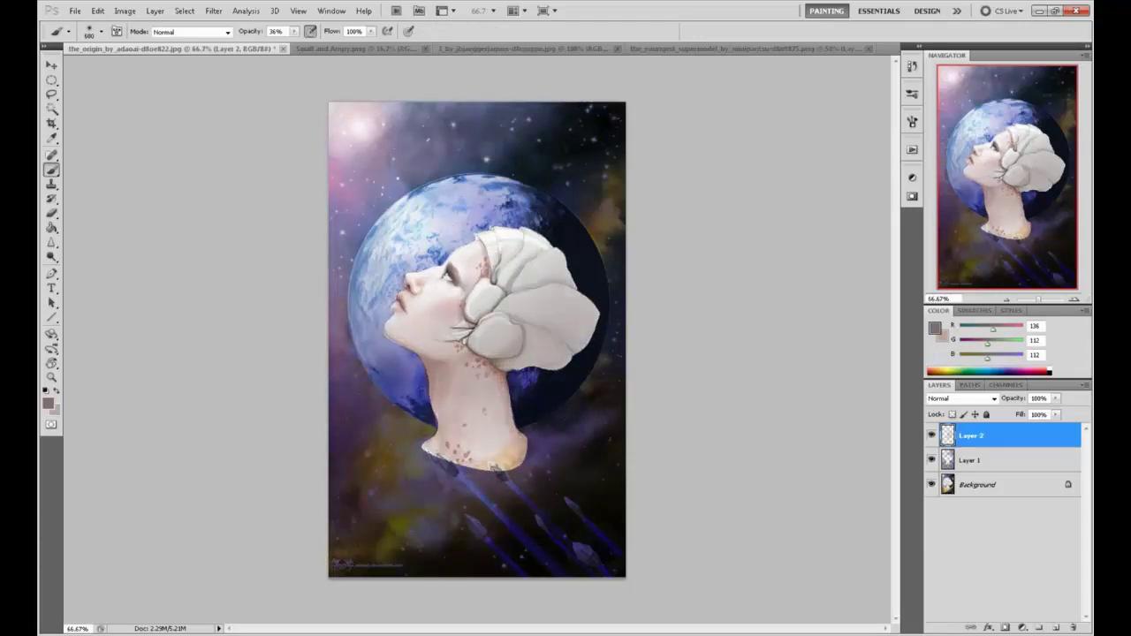
left_click_drag(513, 292, 592, 362)
left_click_drag(428, 447, 522, 464)
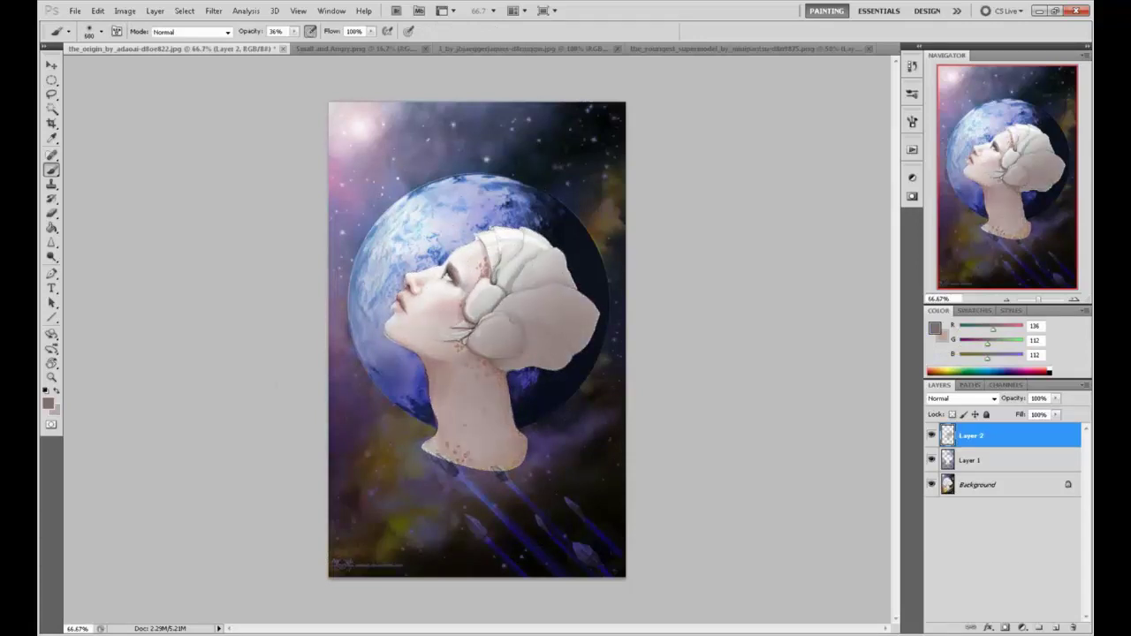
mouse_move(565, 310)
left_mouse_down()
mouse_move(530, 239)
mouse_move(539, 234)
left_mouse_up()
left_click_drag(420, 305, 482, 252)
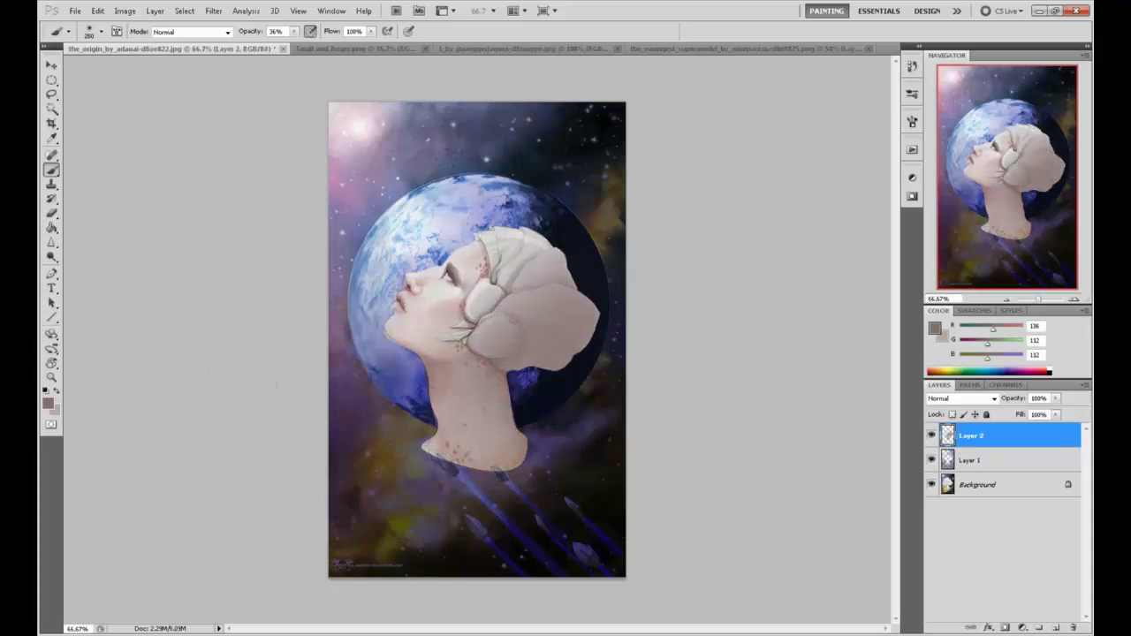
key("ctrl+z")
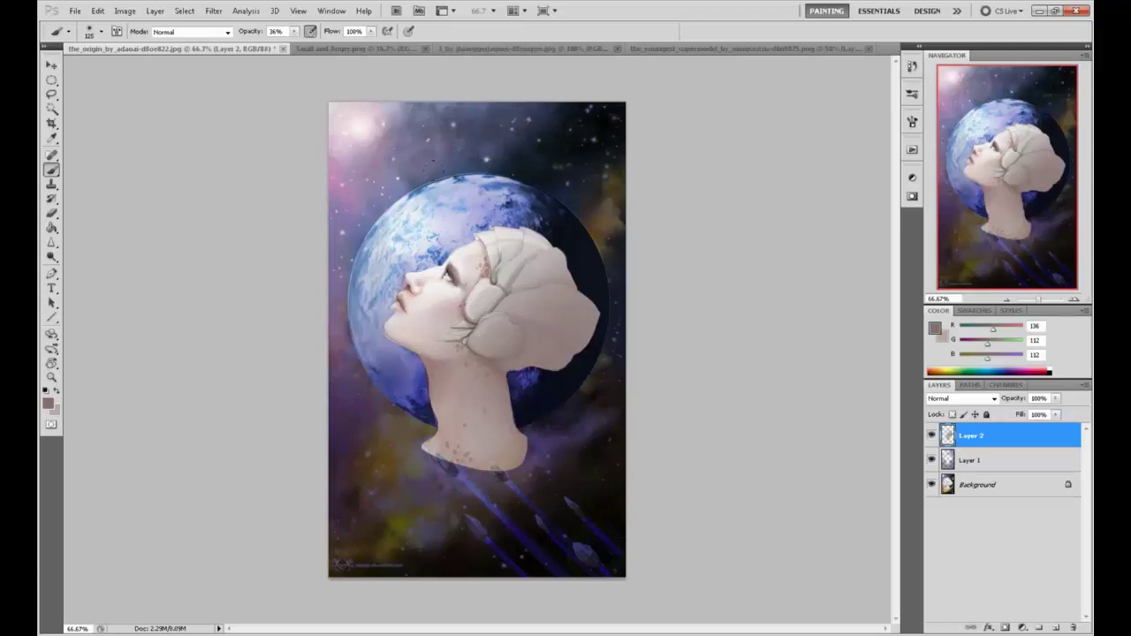
Step: Paint dark navy makeup around the eye and along the jawline and chin
left_click(444, 279, "alt")
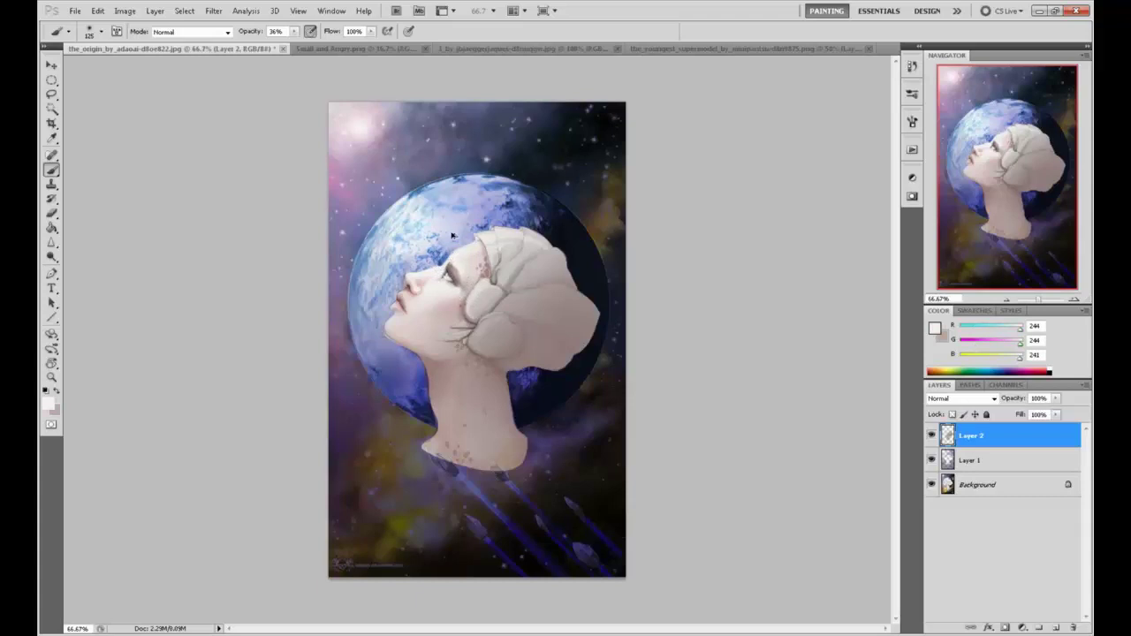
left_click(579, 221, "alt")
mouse_move(458, 263)
left_mouse_down()
mouse_move(431, 281)
mouse_move(465, 288)
left_mouse_up()
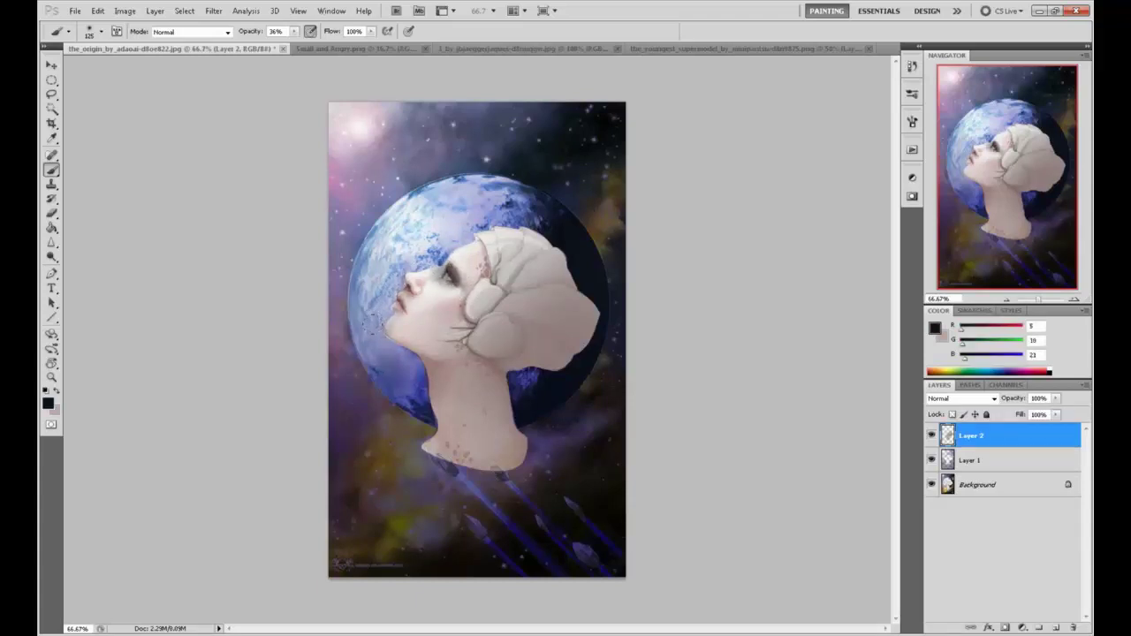
mouse_move(389, 331)
left_mouse_down()
mouse_move(508, 329)
mouse_move(431, 402)
mouse_move(438, 440)
left_mouse_up()
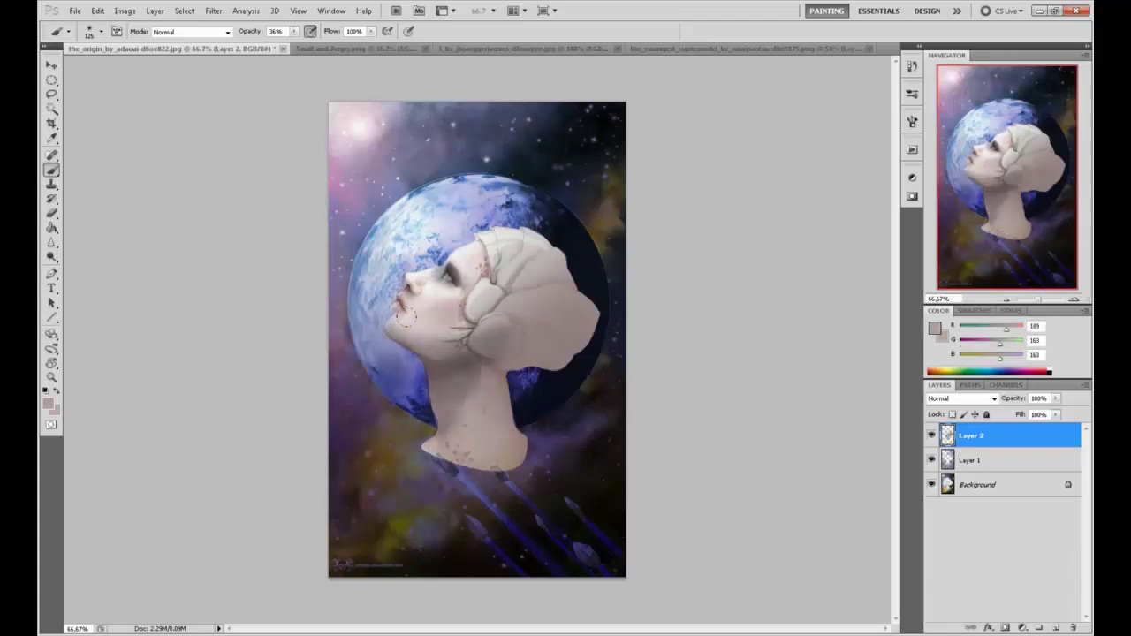
Step: Sample a light skin colour and brighten the face, jaw and neck shading
left_click(431, 270, "alt")
left_click_drag(431, 269, 433, 272)
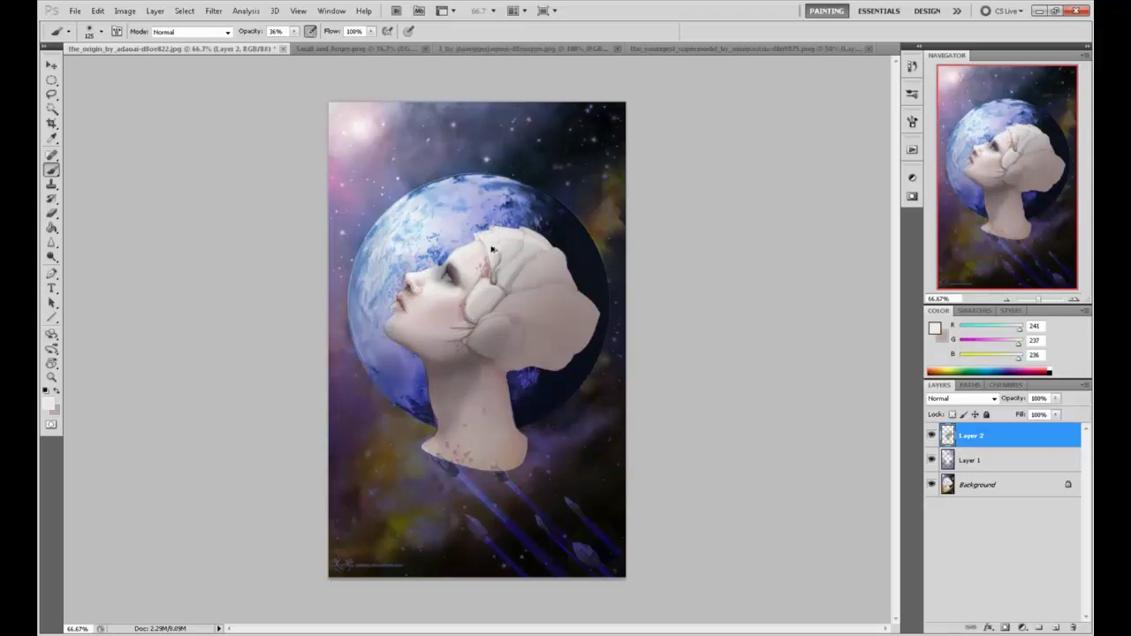
left_click_drag(425, 300, 468, 433)
left_click_drag(508, 327, 389, 376)
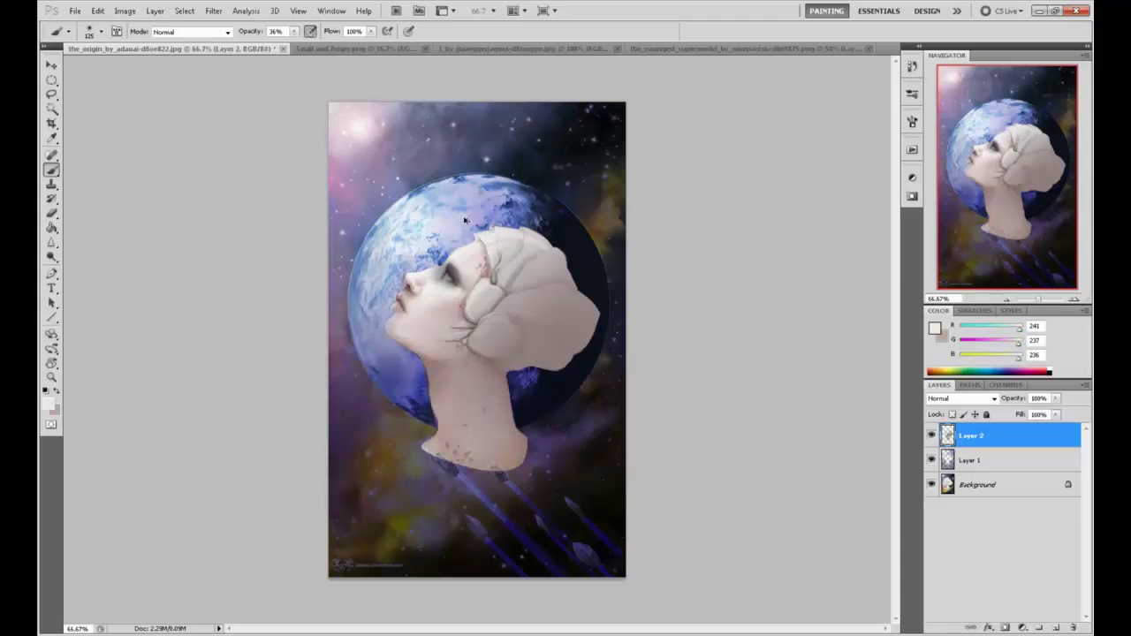
mouse_move(406, 305)
left_mouse_down()
mouse_move(389, 344)
mouse_move(459, 265)
left_mouse_up()
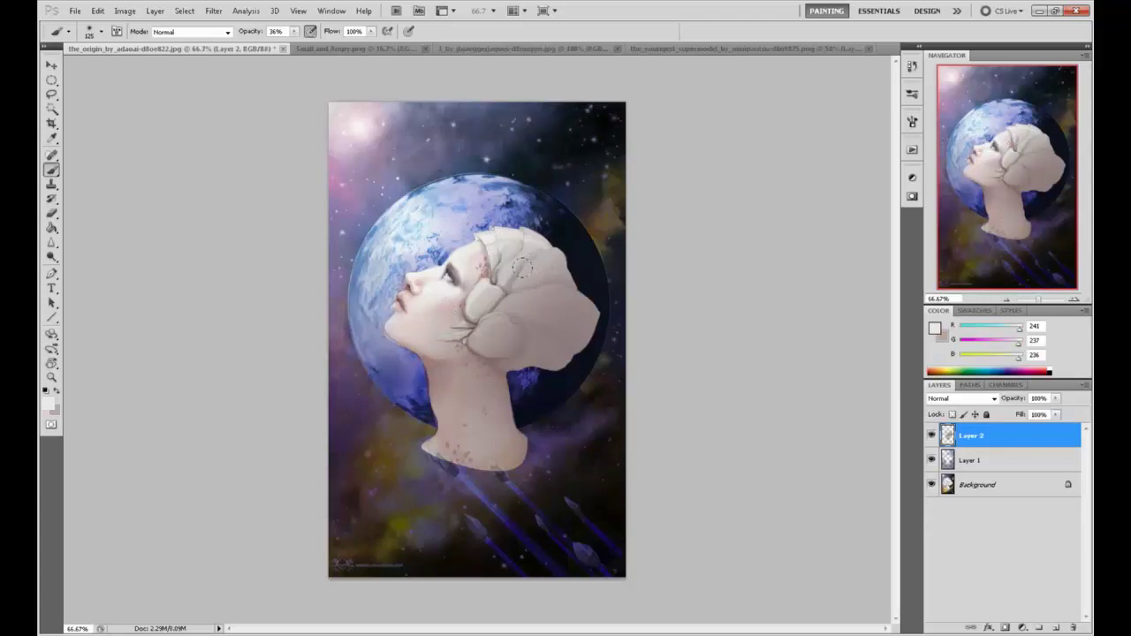
Step: Invert the selection to everything outside the head and add new Layer 3
key("m")
right_click(499, 284)
key("Escape")
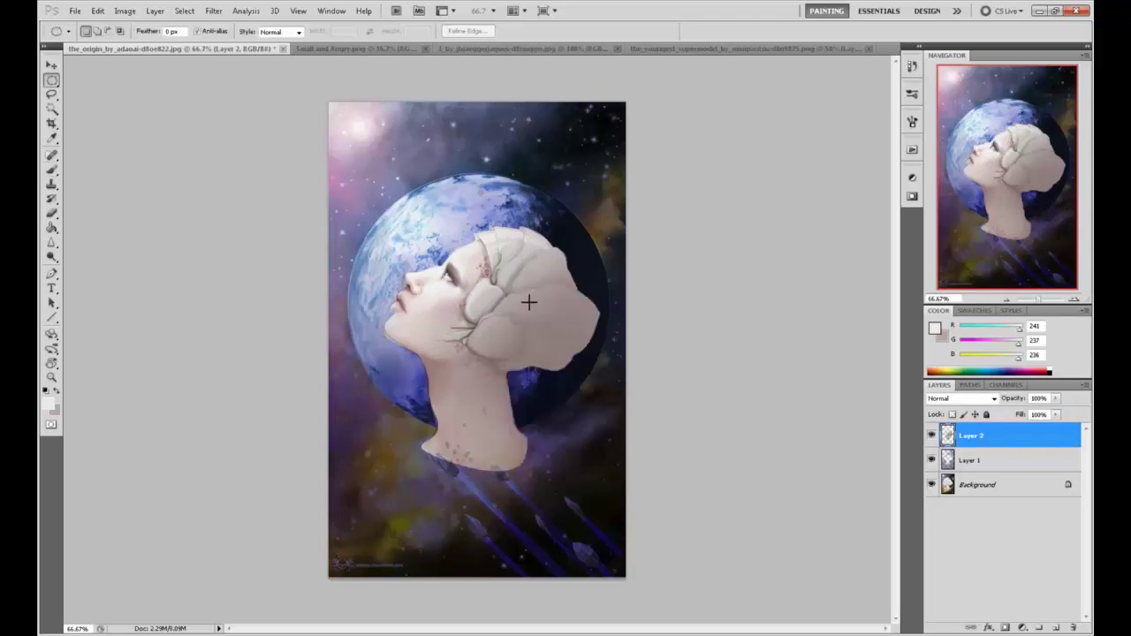
right_click(521, 299)
left_click(548, 318)
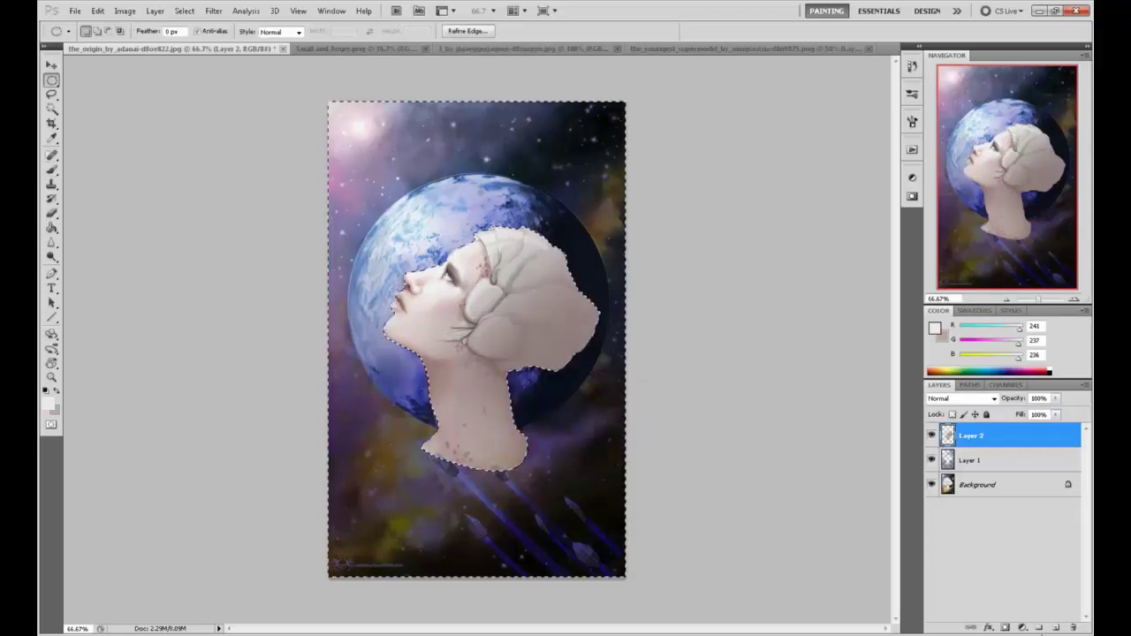
key("ctrl+shift+alt+n")
Step: Paint-bucket fill the selection with light blue and lower the layer Fill to about 44%
key("g")
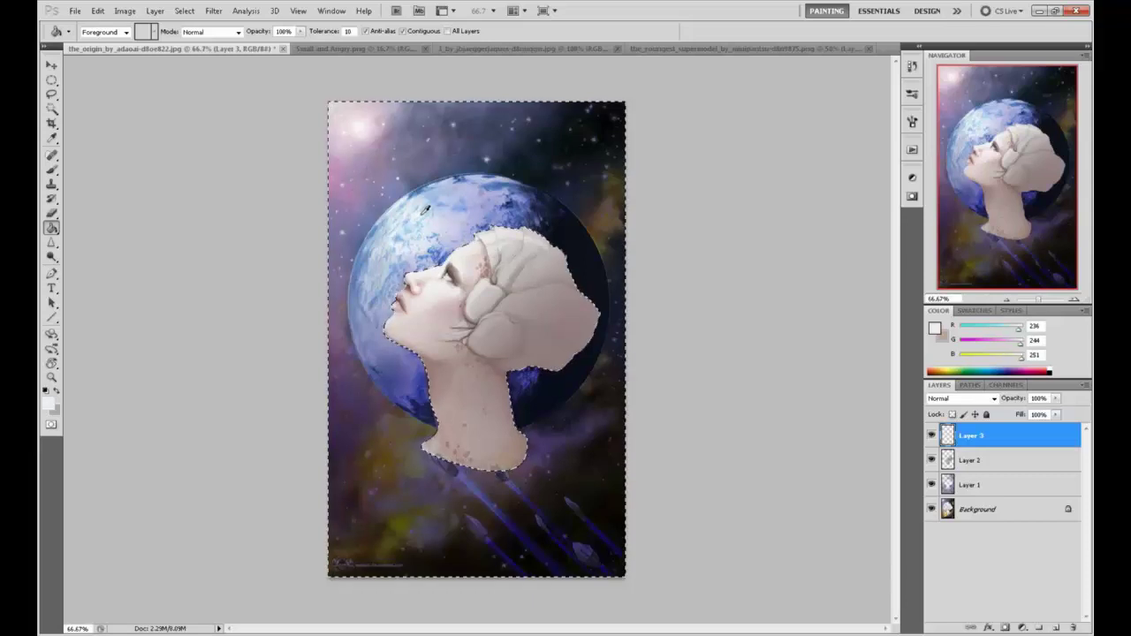
left_click(421, 213, "alt")
left_click(430, 209)
left_click(1054, 415)
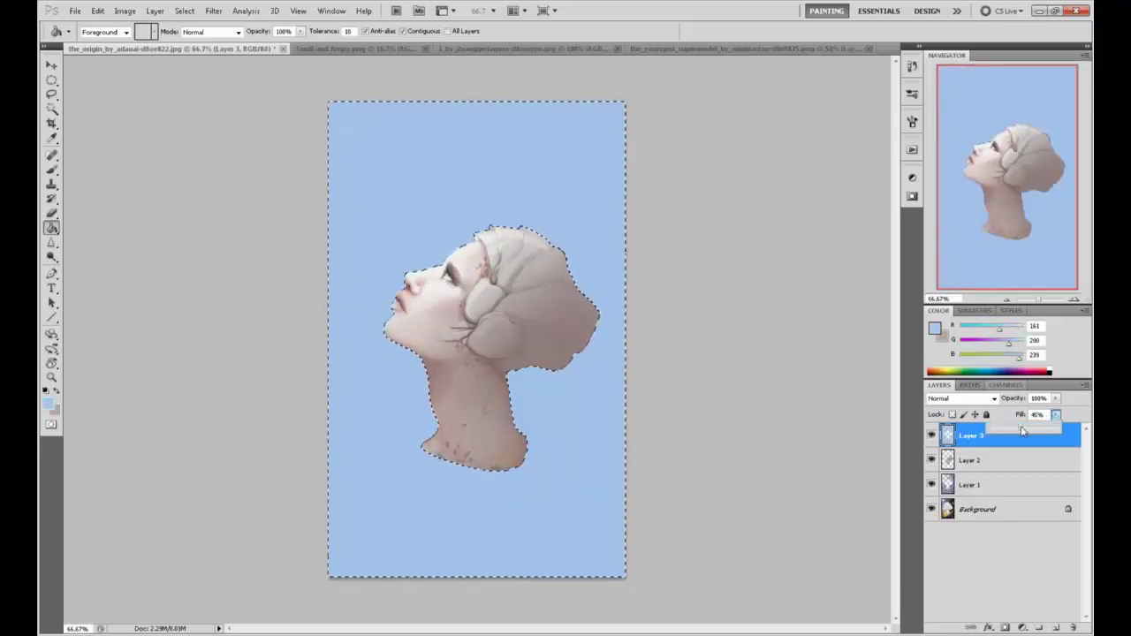
left_click_drag(1023, 432, 1020, 430)
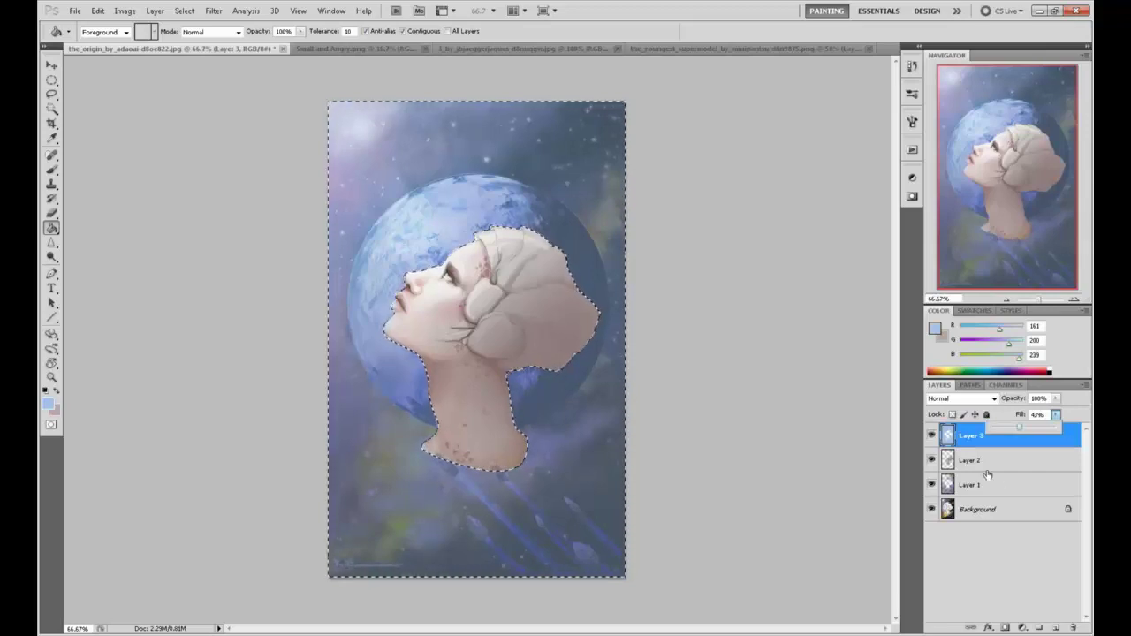
left_click(993, 509)
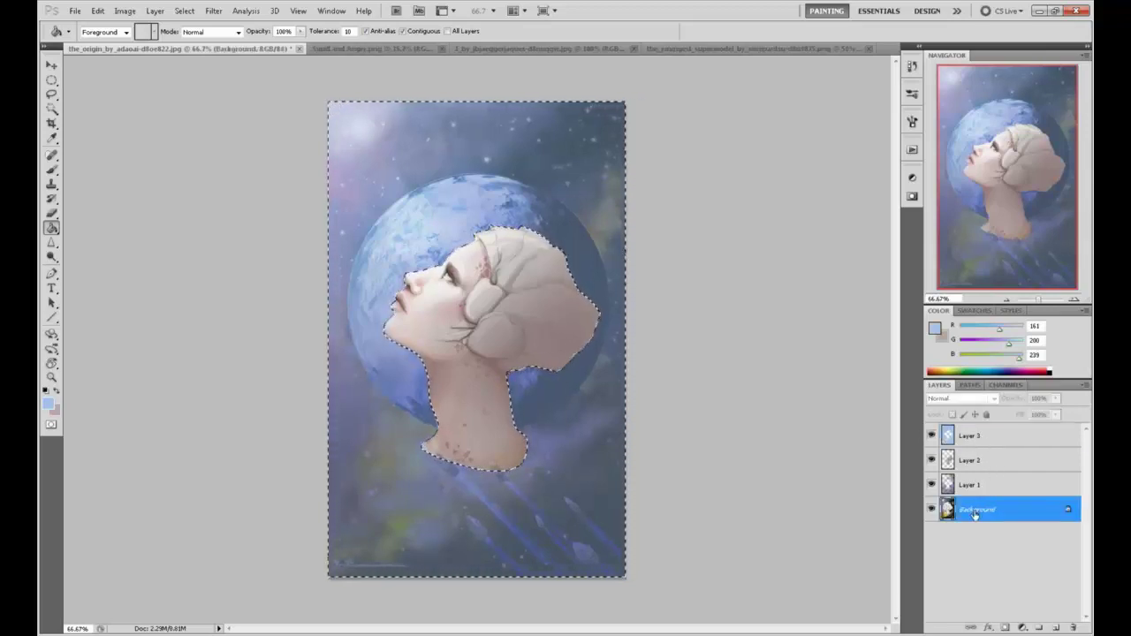
Step: Invert the selection to the head and raise its Levels black input to about 27
right_click(519, 321)
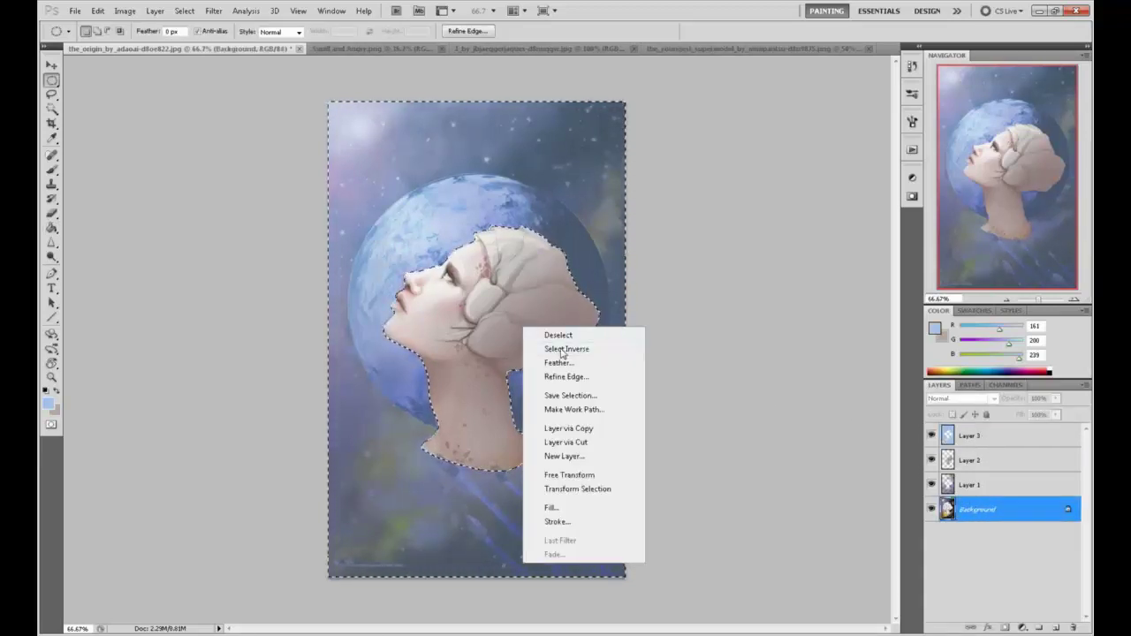
left_click(548, 346)
key("ctrl+u")
left_click_drag(719, 273, 716, 274)
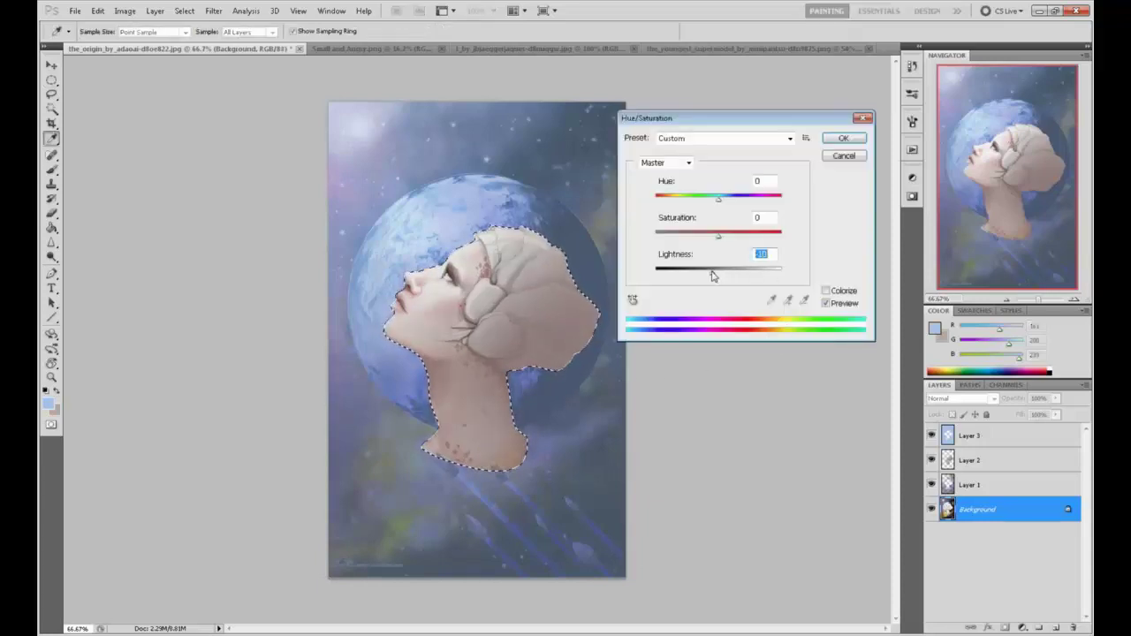
left_click(849, 157)
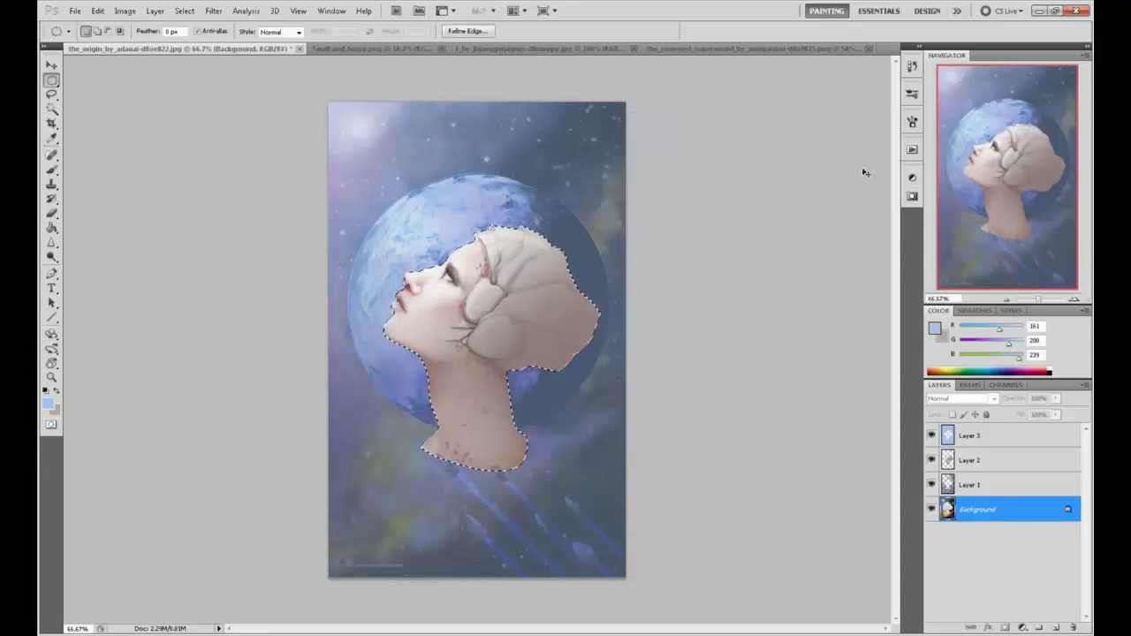
key("ctrl+l")
left_click_drag(732, 436, 751, 439)
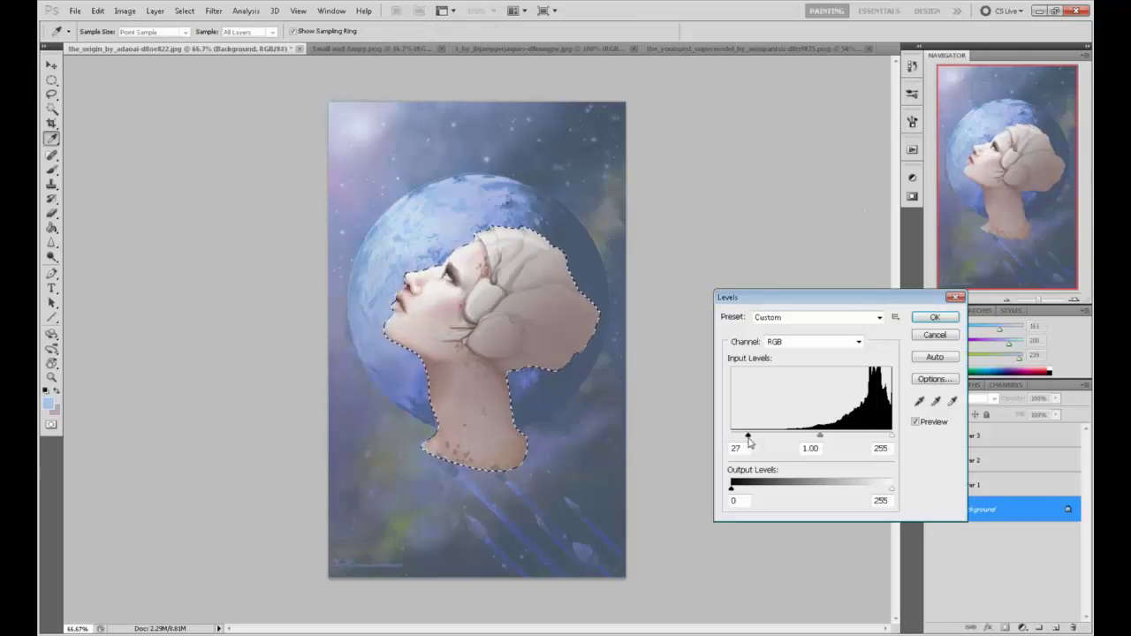
left_click_drag(752, 437, 746, 437)
left_click(934, 316)
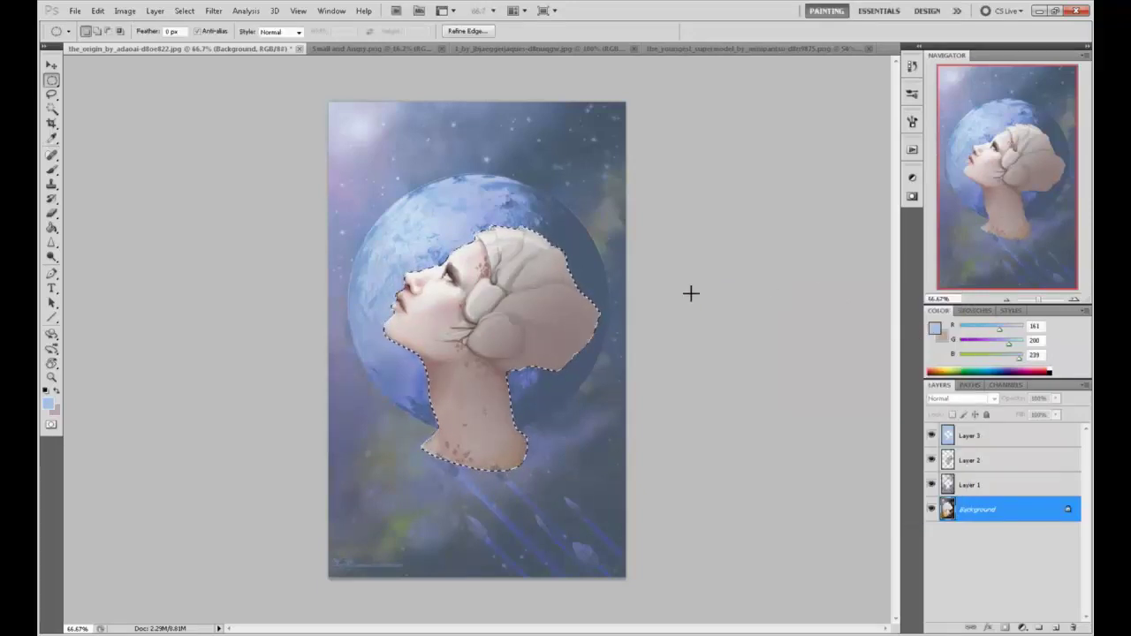
Step: Sample a greyish skin tone and smooth the cheek and forehead with it
key("g")
key("b")
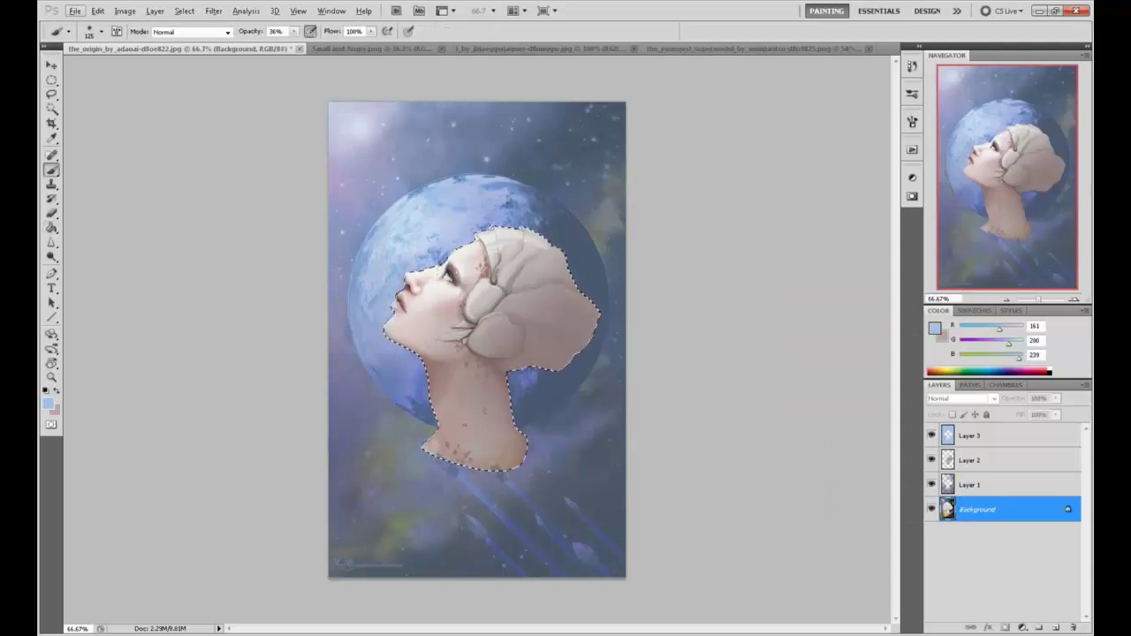
left_click(460, 265, "alt")
key("g")
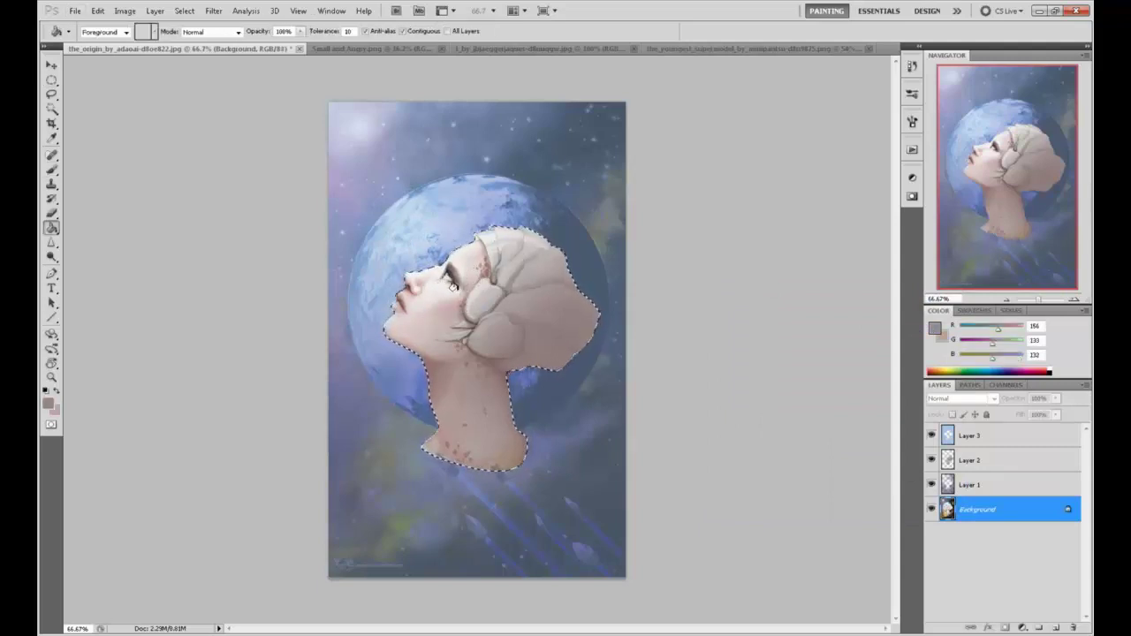
key("b")
left_click_drag(426, 284, 449, 304)
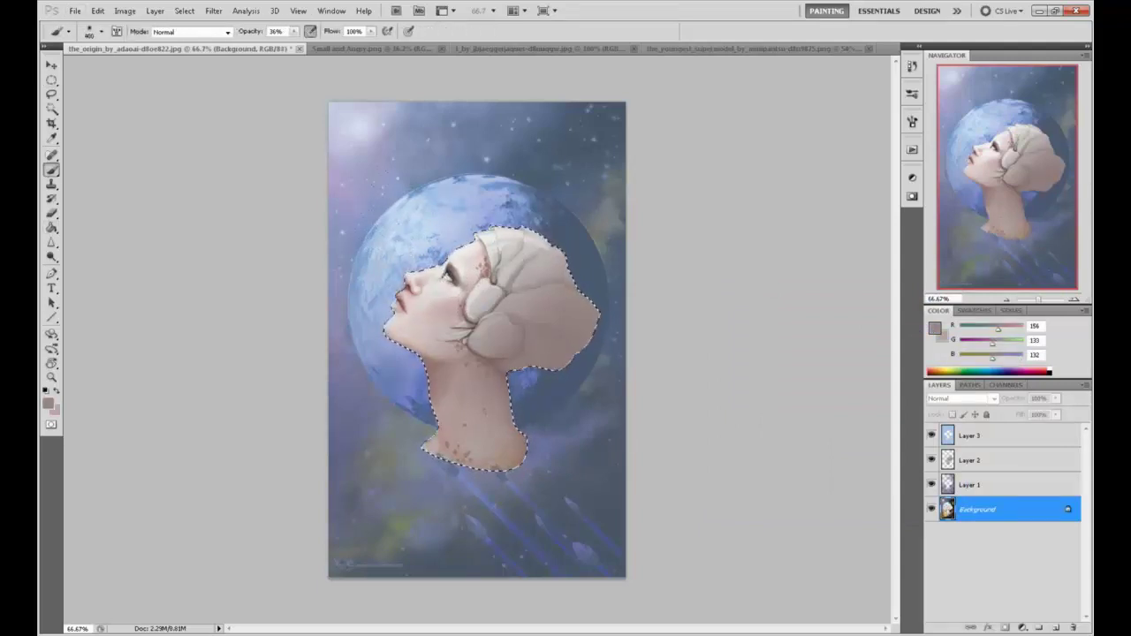
left_click_drag(450, 253, 474, 272)
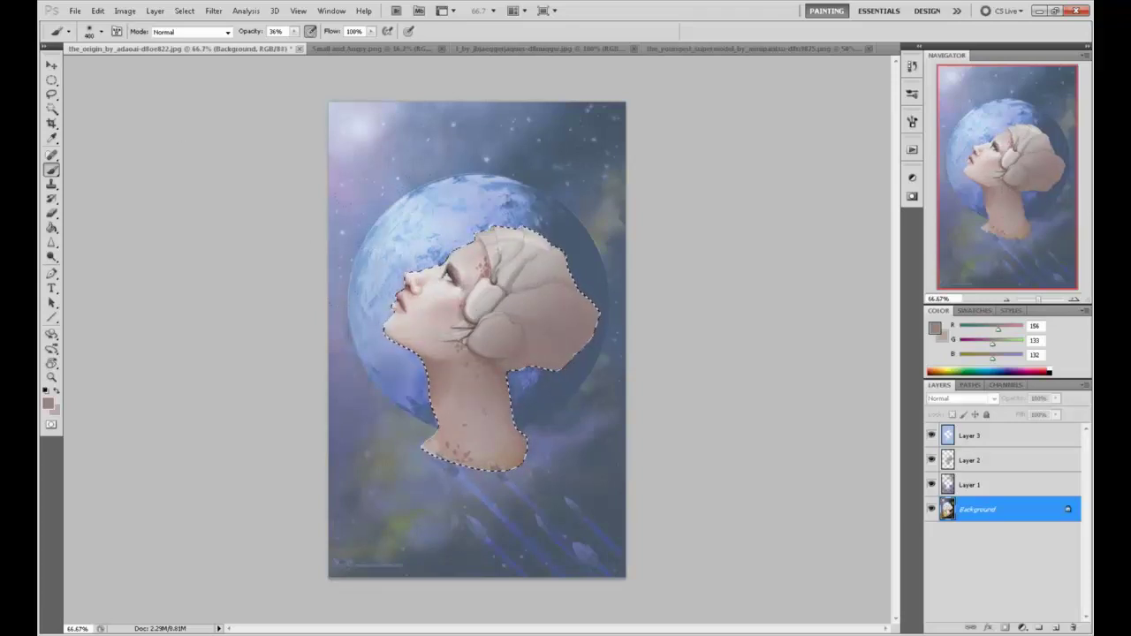
Step: Repaint the eye and cheek area with a sampled light skin colour at 100% opacity
left_click(339, 181, "alt")
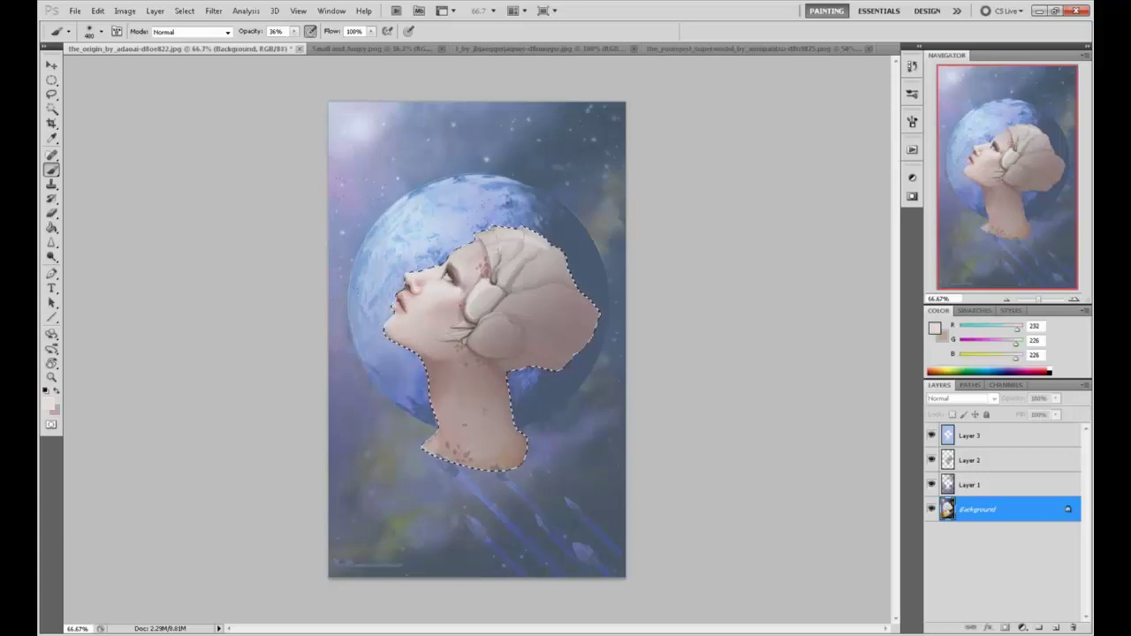
left_click_drag(294, 31, 340, 42)
mouse_move(428, 301)
left_mouse_down()
mouse_move(464, 287)
mouse_move(418, 297)
left_mouse_up()
Step: Set white as the painting colour and add an empty Layer 4 above Layer 3
left_click(935, 327)
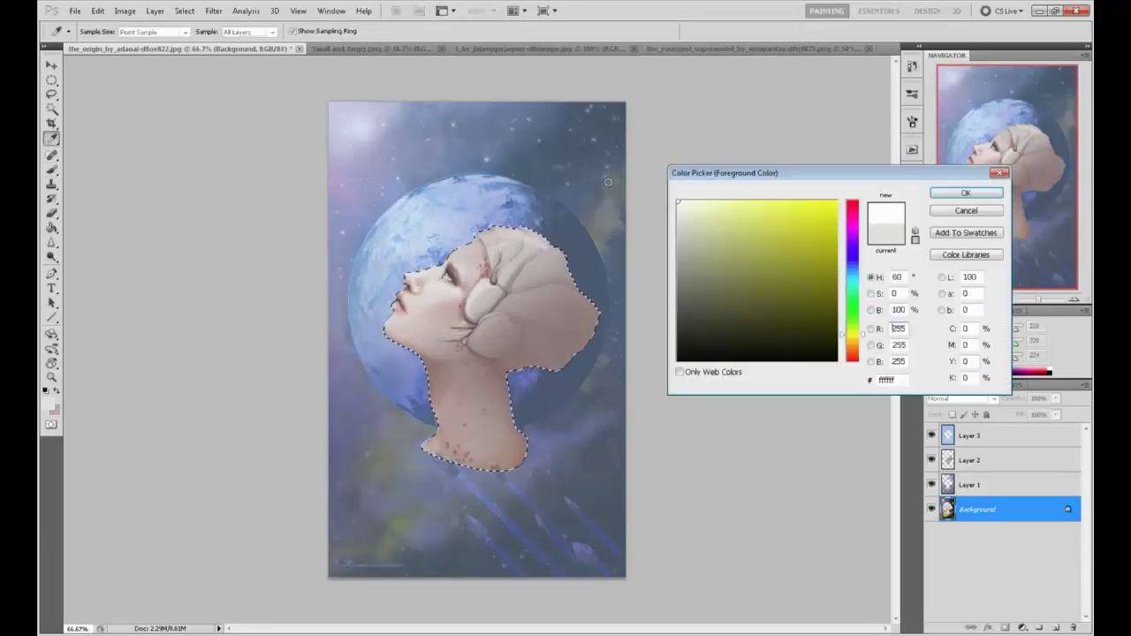
left_click(967, 193)
left_click(975, 438)
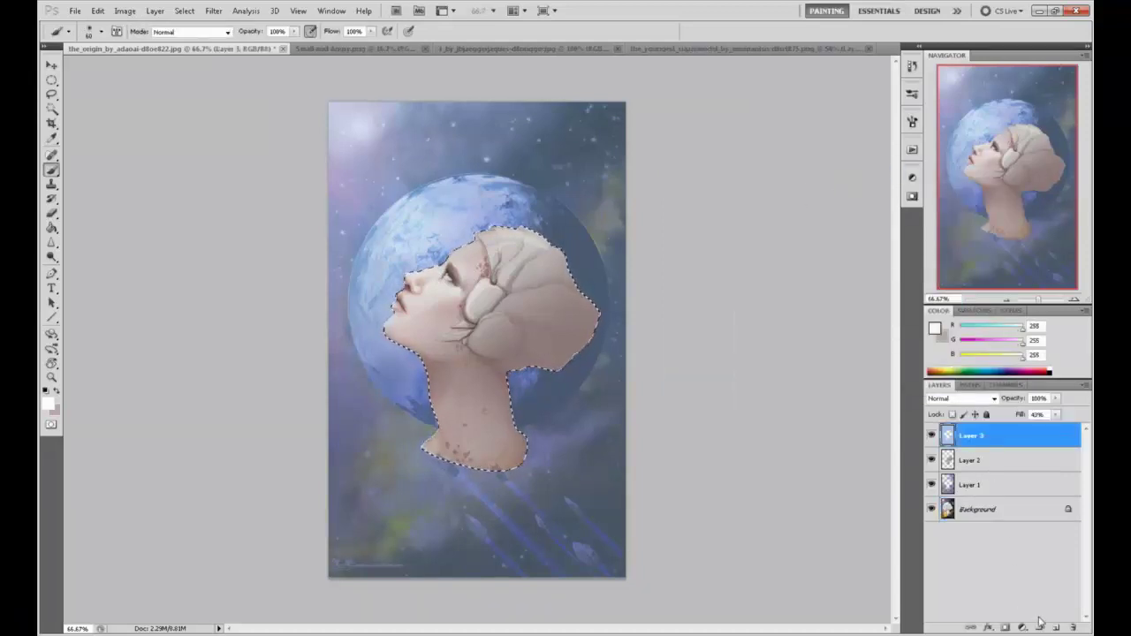
left_click(1056, 627)
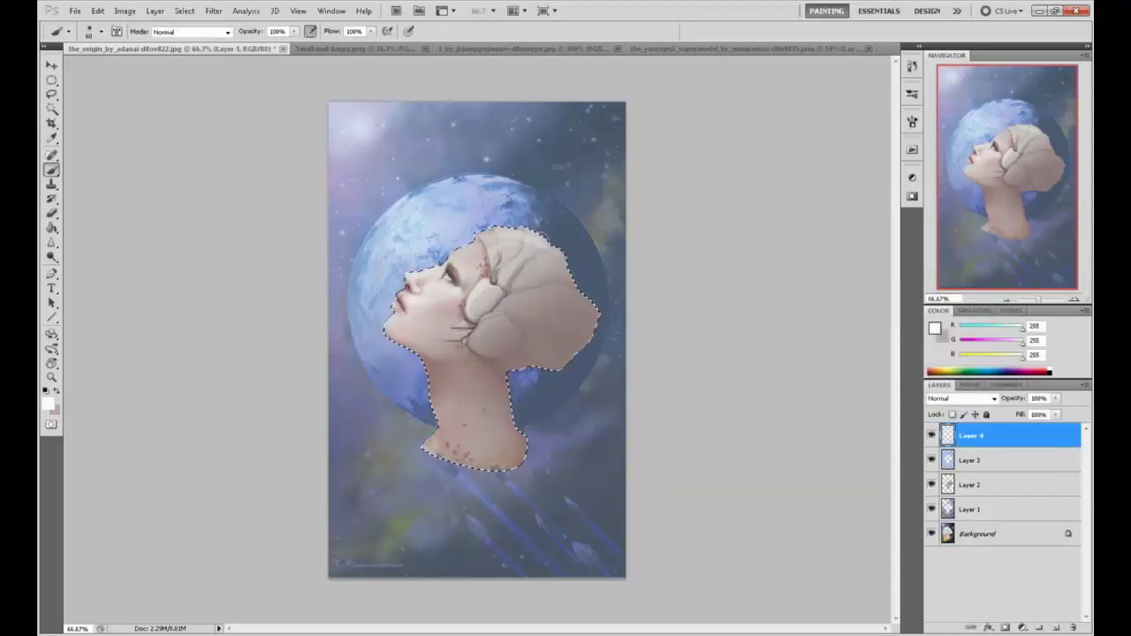
Step: Lower the brush opacity to 50% and resize the brush to about 60
key("bracketright")
key("bracketright")
key("bracketright")
left_click_drag(295, 31, 262, 46)
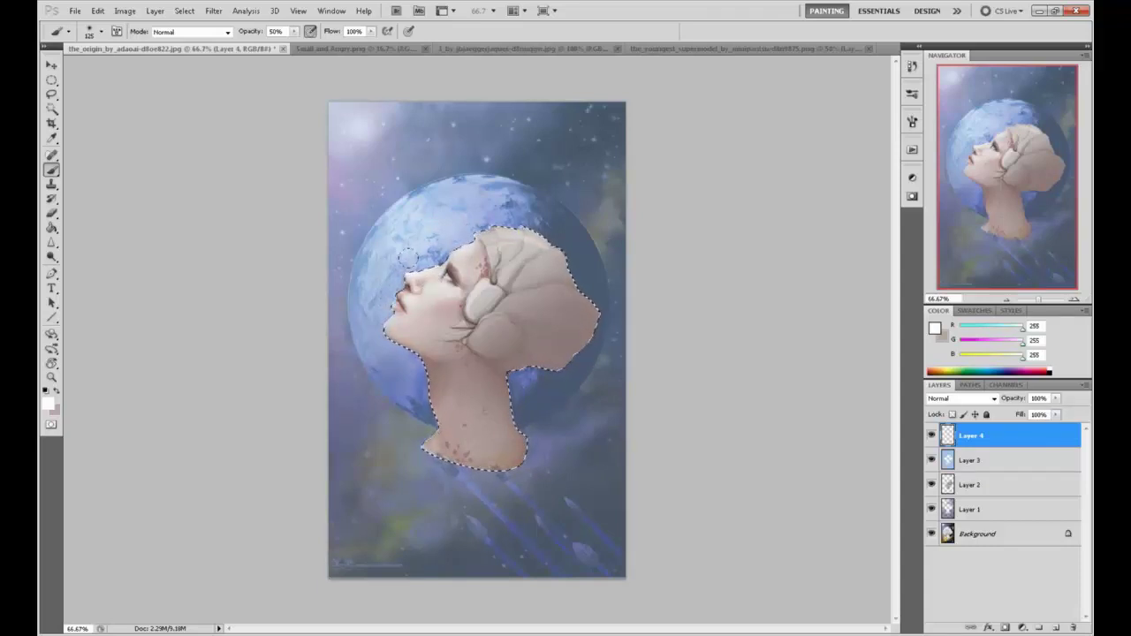
key("bracketleft")
key("bracketleft")
key("bracketleft")
key("bracketleft")
key("bracketleft")
key("bracketright")
key("bracketright")
key("bracketright")
Step: Sample a muted dark skin tone (about R119 G103 B103) beside the eye, then shrink the brush to about 15
key("ctrl+h")
left_click(460, 269, "alt")
left_click(459, 270, "alt")
left_click(458, 270, "alt")
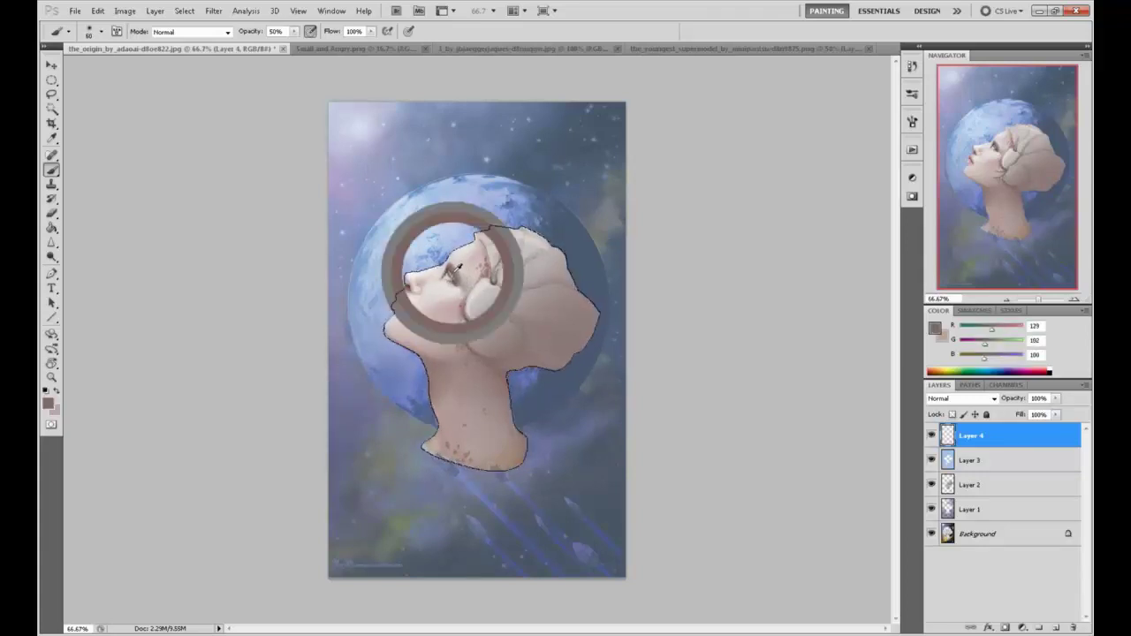
left_click(451, 286, "alt")
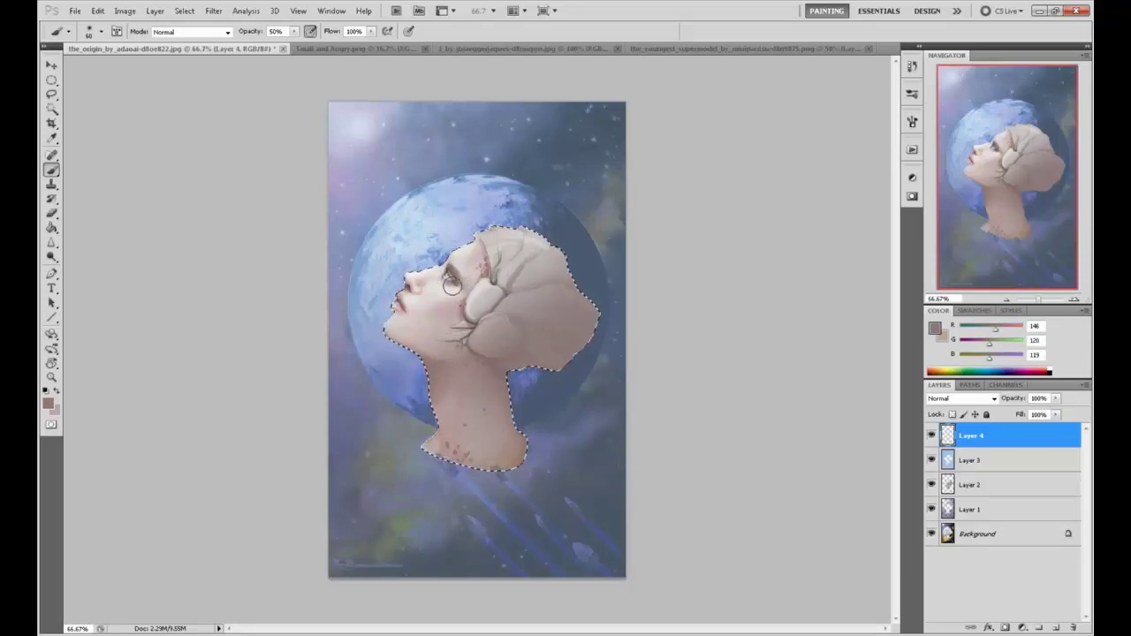
left_click(451, 286, "alt")
left_click(442, 283, "alt")
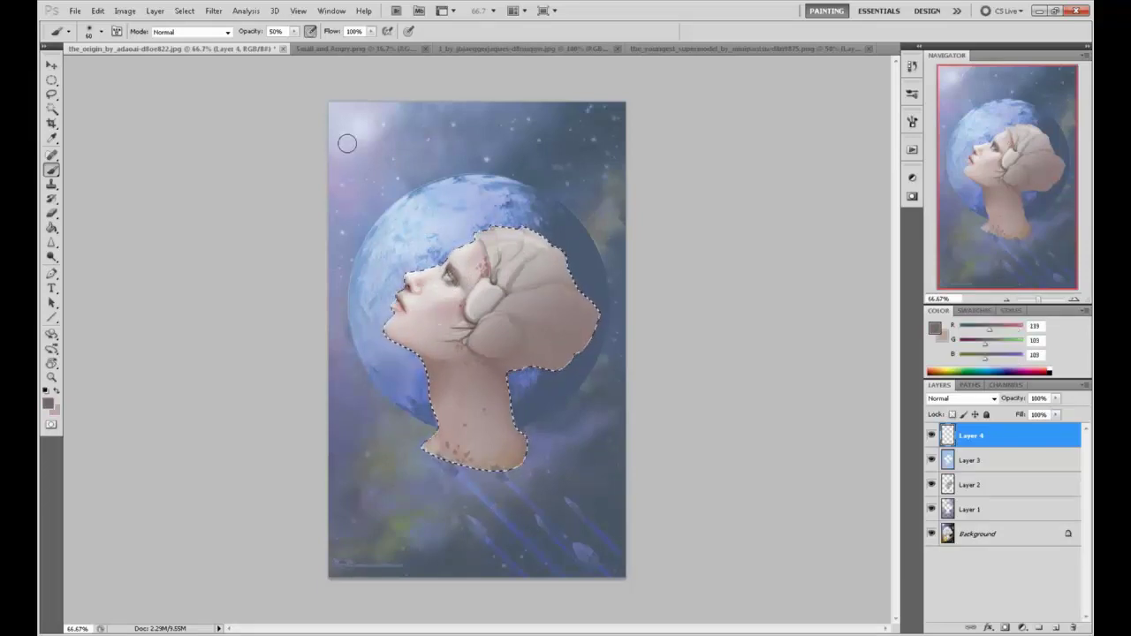
key("bracketleft")
key("bracketleft")
key("bracketleft")
Step: At 100% zoom, paint sampled skin tones over the jaw lines and the shading around the eye
key("ctrl+plus")
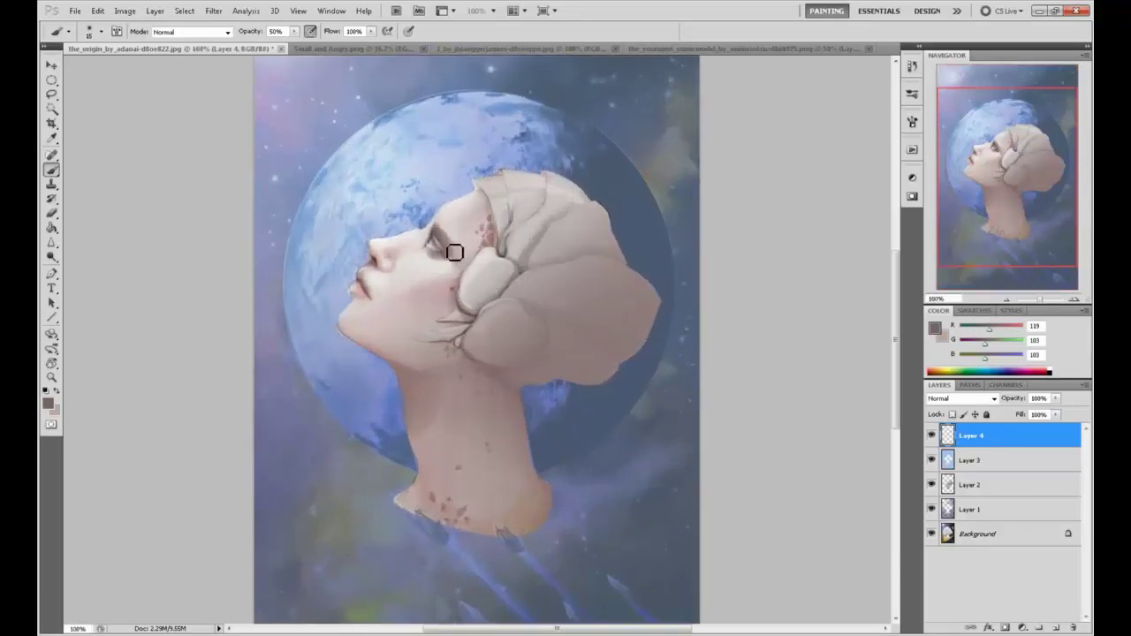
left_click(450, 219, "alt")
key("bracketright")
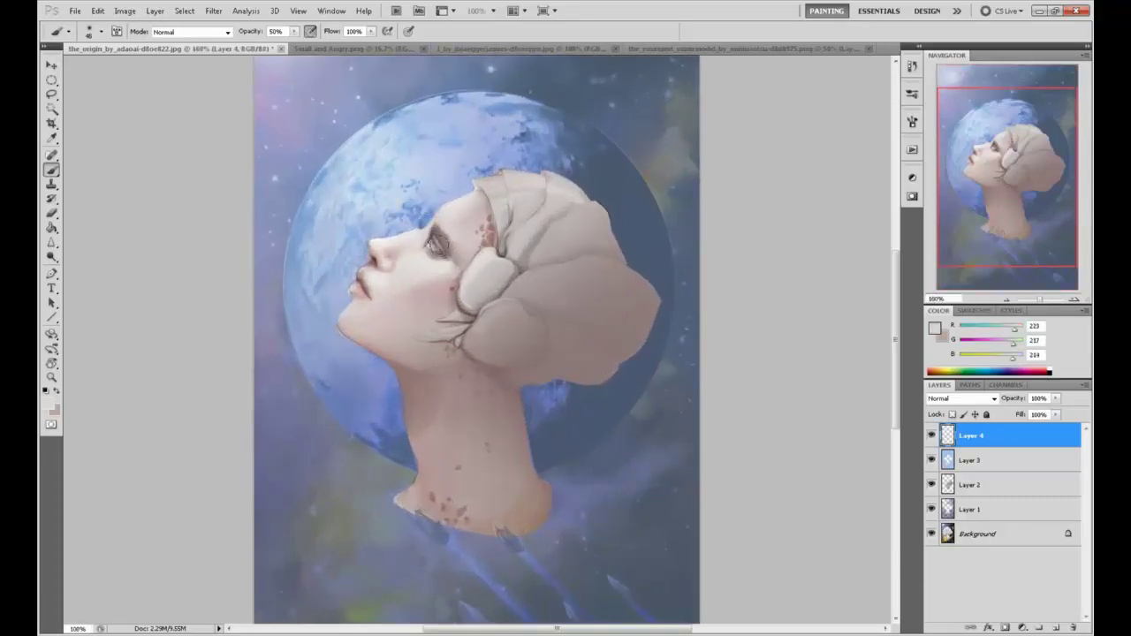
left_click_drag(426, 337, 466, 334)
left_click(444, 230, "alt")
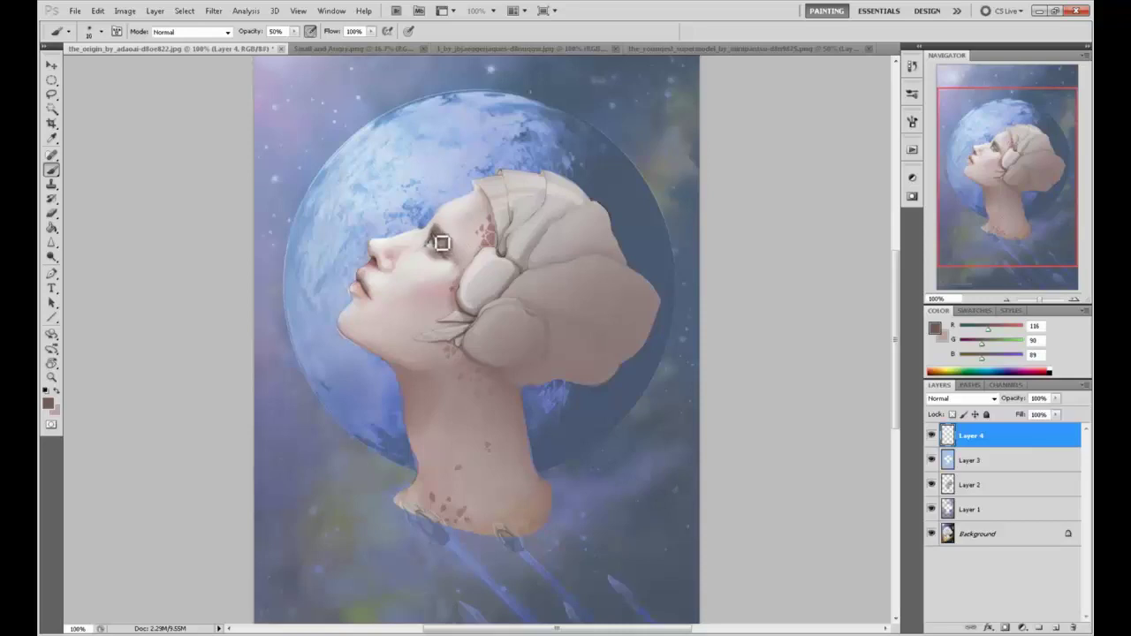
key("bracketright")
left_click_drag(444, 257, 459, 245)
Step: Sample pale, mid and darker skin tones around the eye with a much smaller brush
left_click(436, 226, "alt")
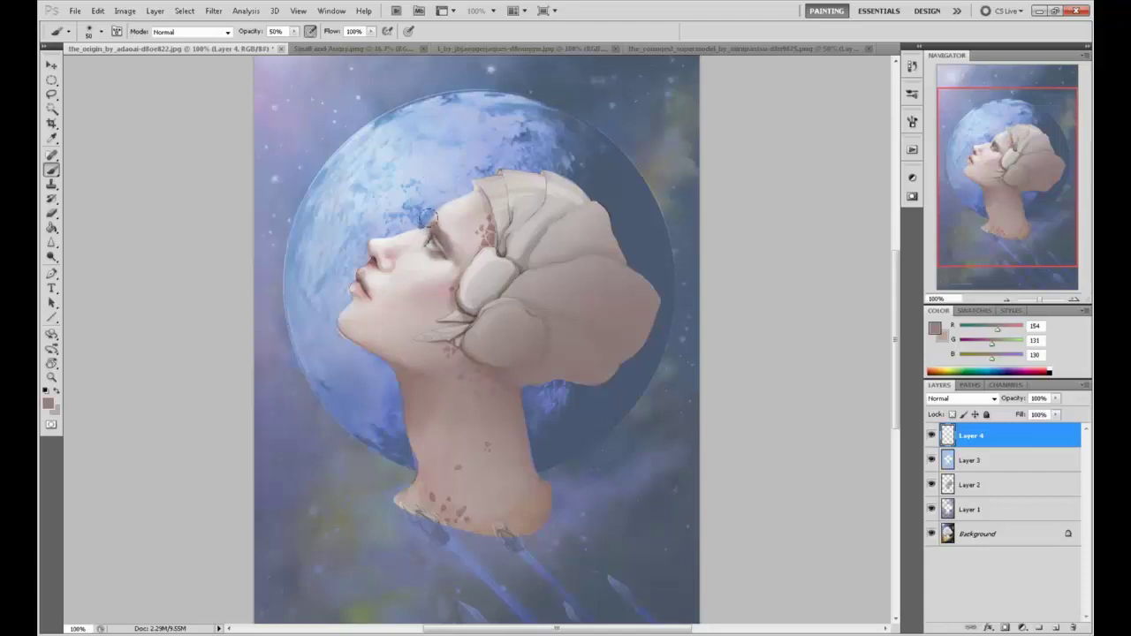
left_click(446, 217, "alt")
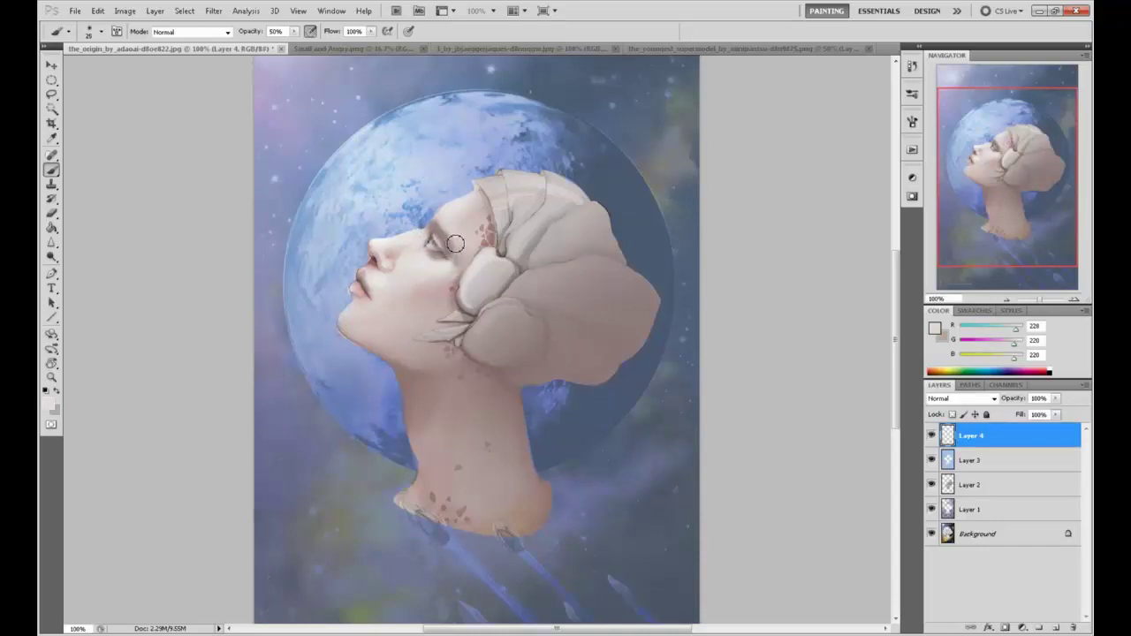
left_click(443, 245, "alt")
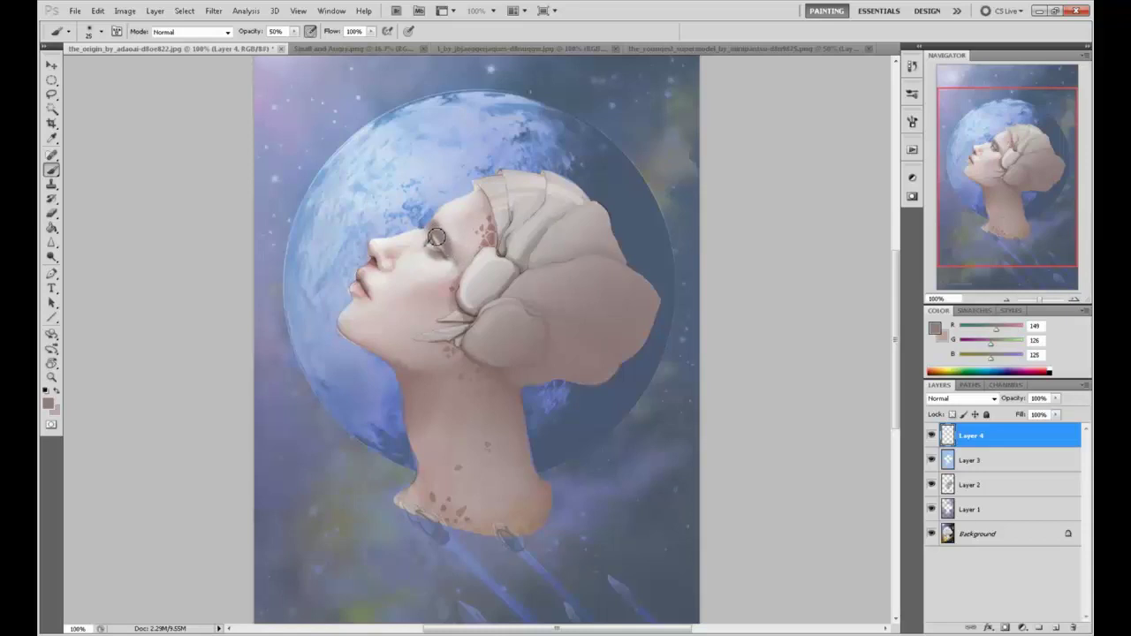
left_click(433, 245, "alt")
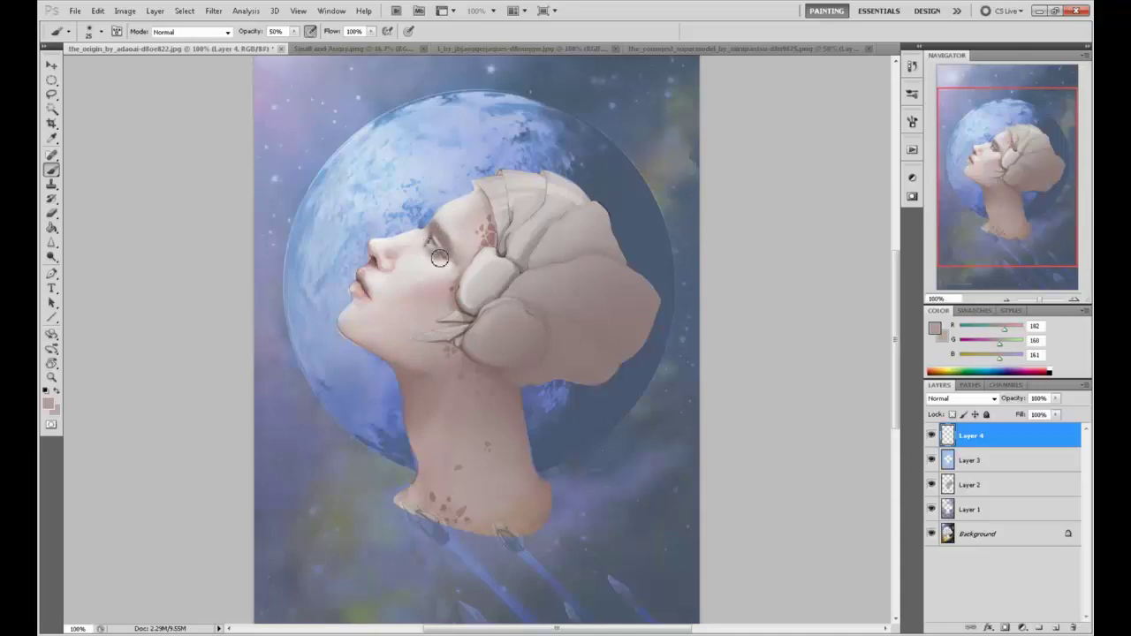
left_click(434, 237, "alt")
left_click(420, 244, "alt")
left_click(451, 226, "alt")
key("bracketleft")
key("bracketleft")
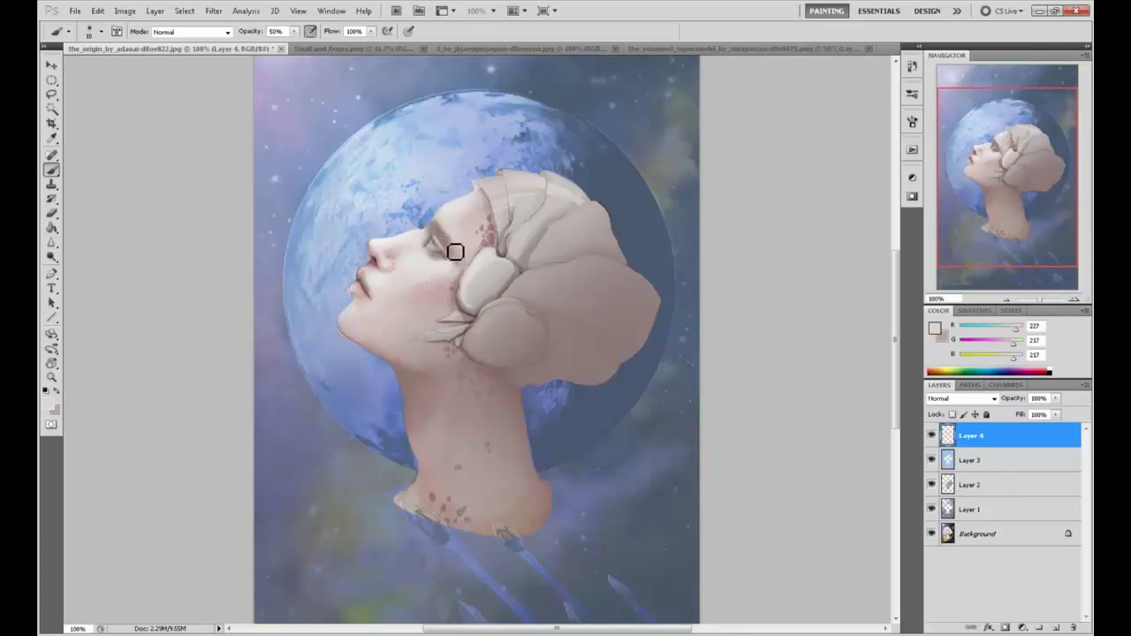
left_click(444, 240, "alt")
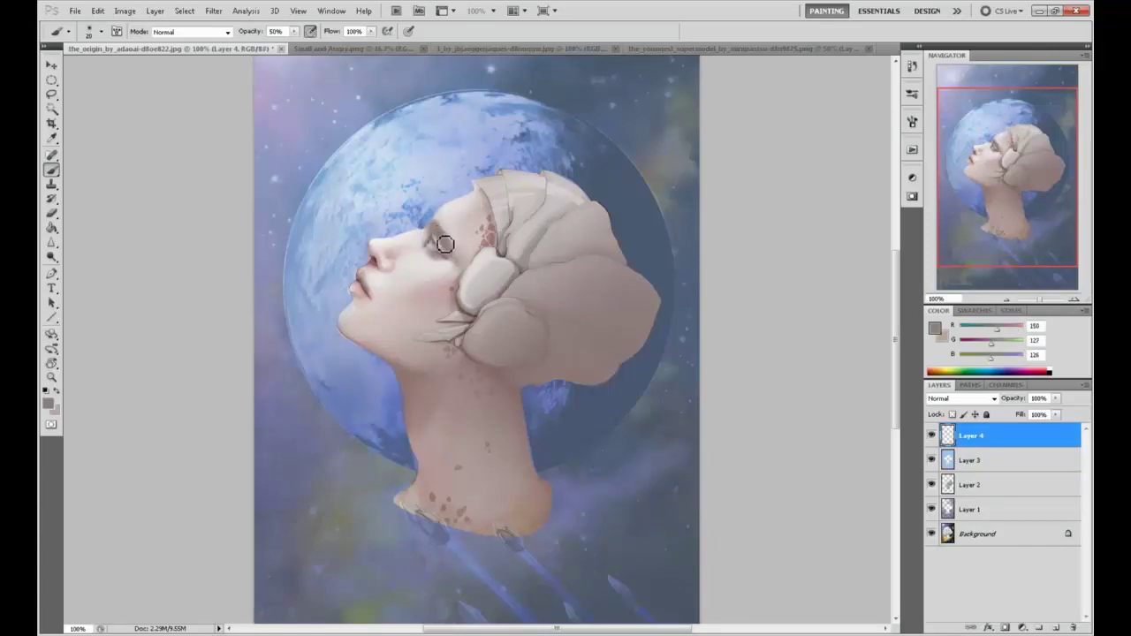
key("ctrl+minus")
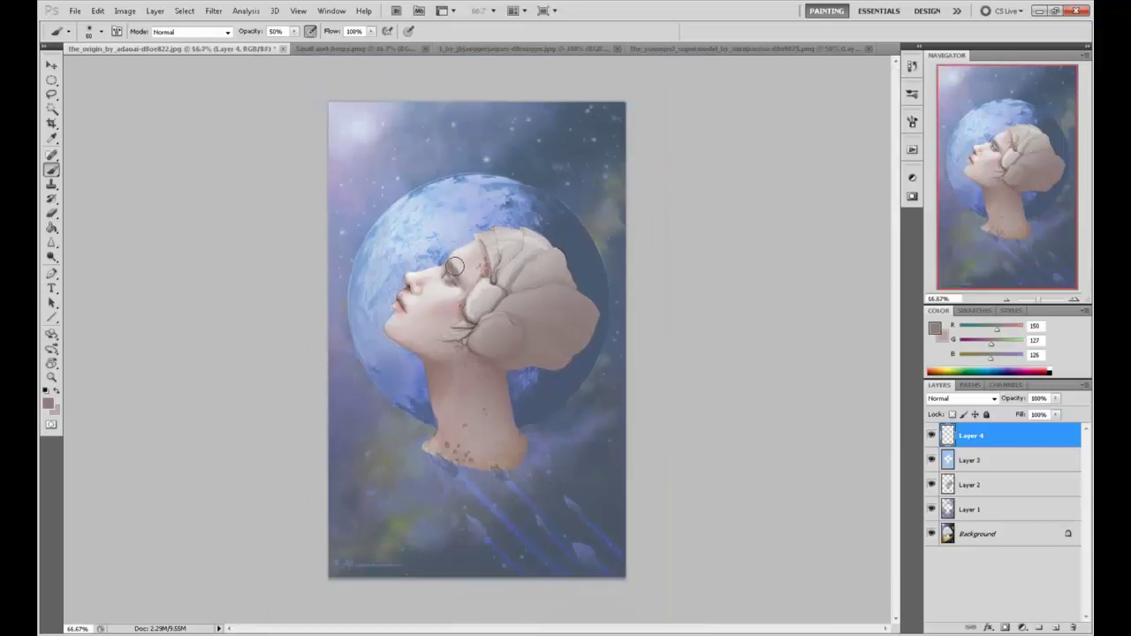
Step: Paint the eye into a closed lid with pale skin tone and repaint the brow in pinker tone
left_click(436, 271, "alt")
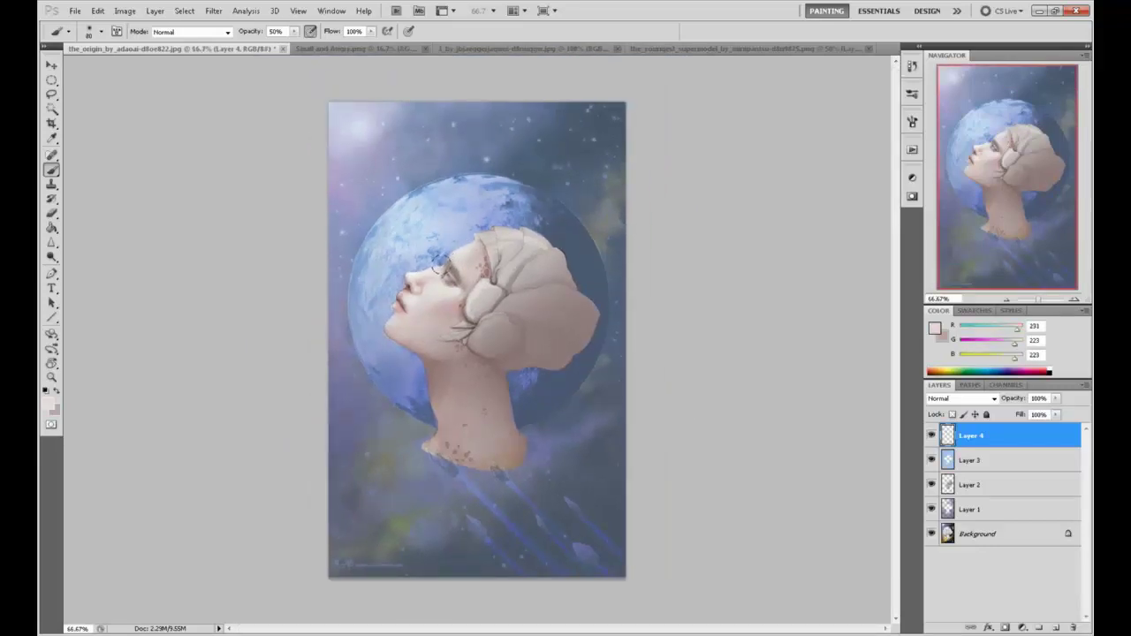
left_click_drag(442, 265, 465, 274)
left_click(466, 268, "alt")
left_click(451, 264, "alt")
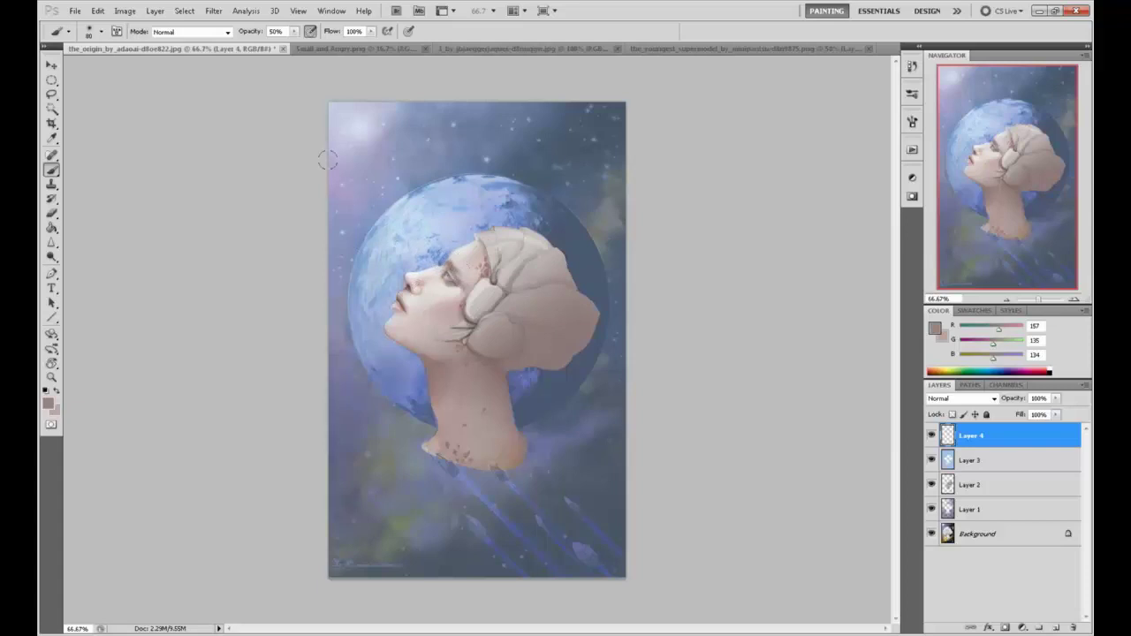
key("bracketleft")
key("bracketleft")
key("bracketleft")
key("bracketleft")
key("bracketleft")
Step: Sample light, mid and dark tones from the lower face and rework it with a slightly larger brush
left_click(409, 301, "alt")
left_click(403, 304, "alt")
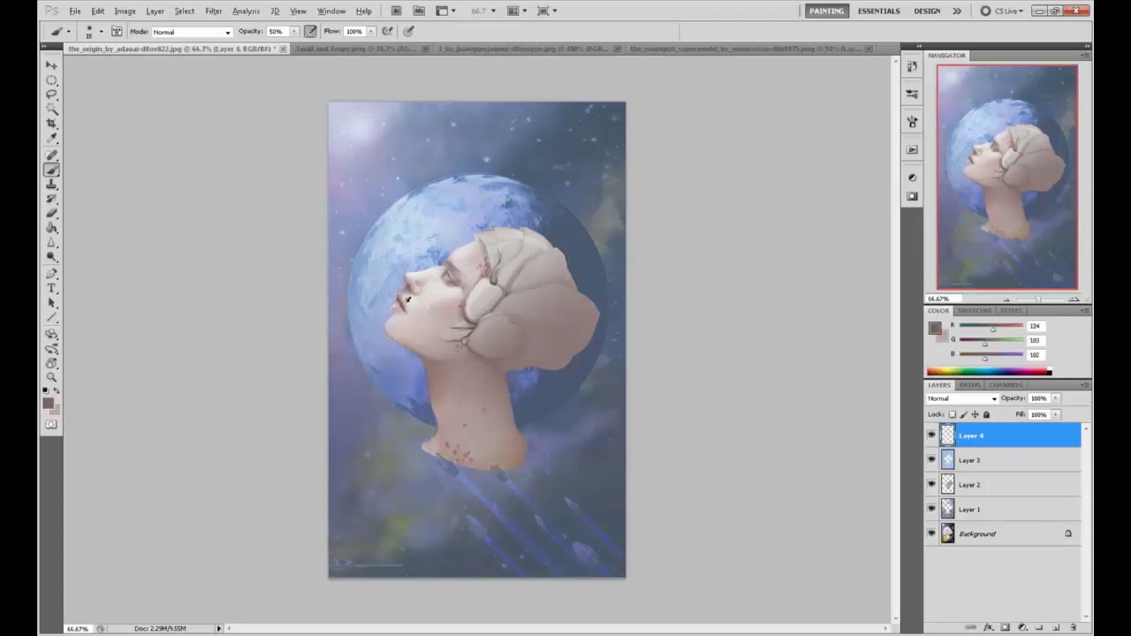
left_click(404, 305, "alt")
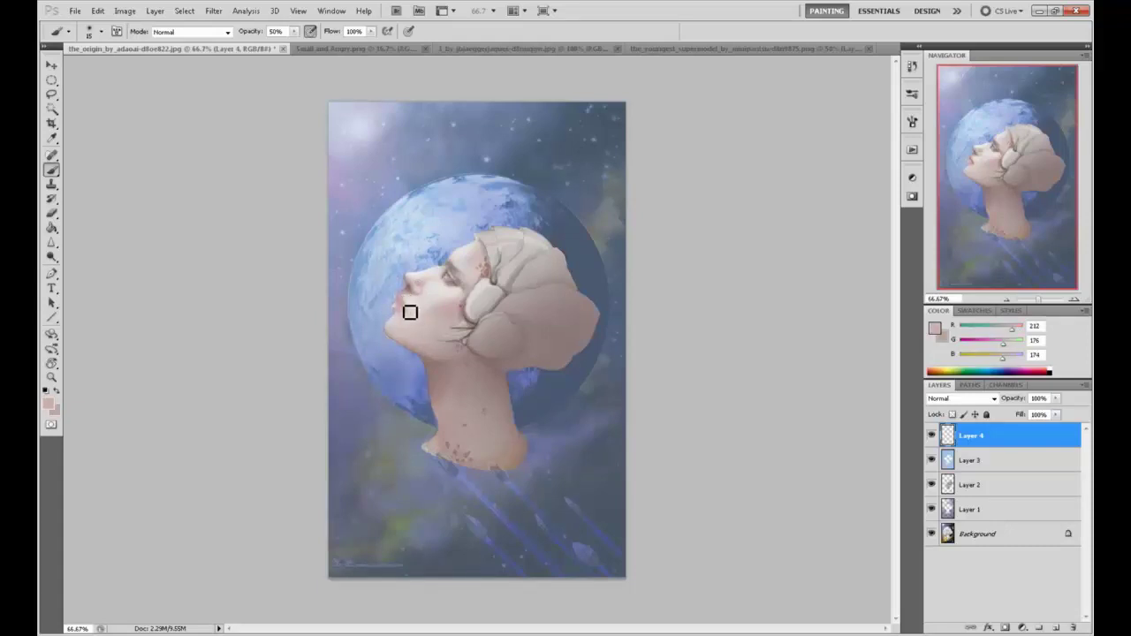
key("bracketright")
key("ctrl+plus")
left_click(442, 220, "alt")
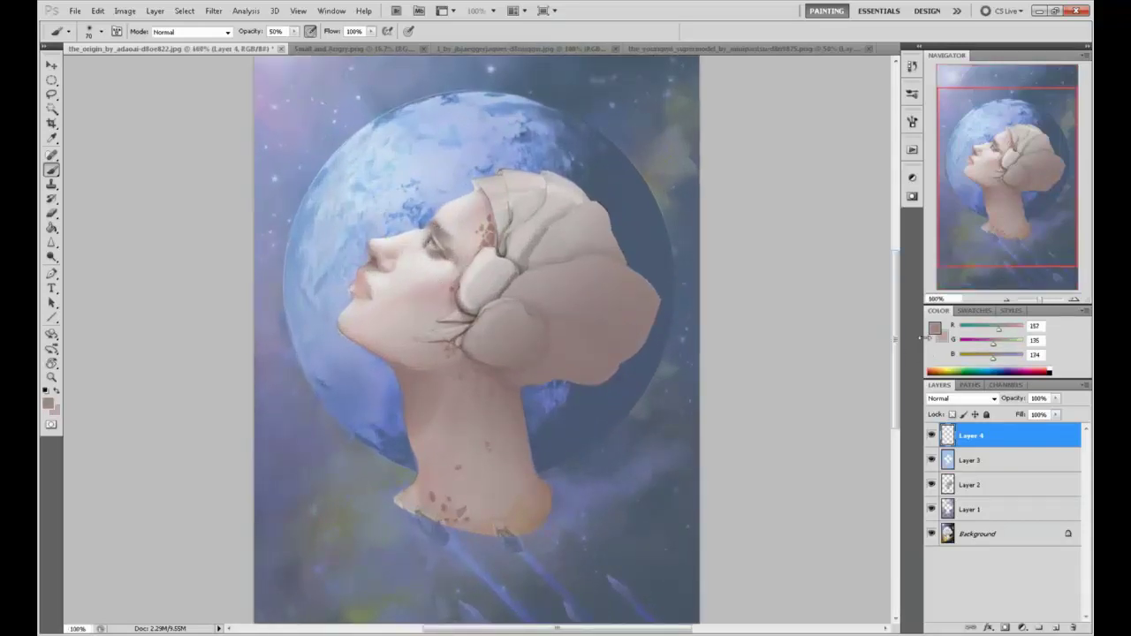
Step: Set the foreground colour to a very dark brown for lashes and paint at 100% opacity
left_click(934, 330)
left_click(966, 193)
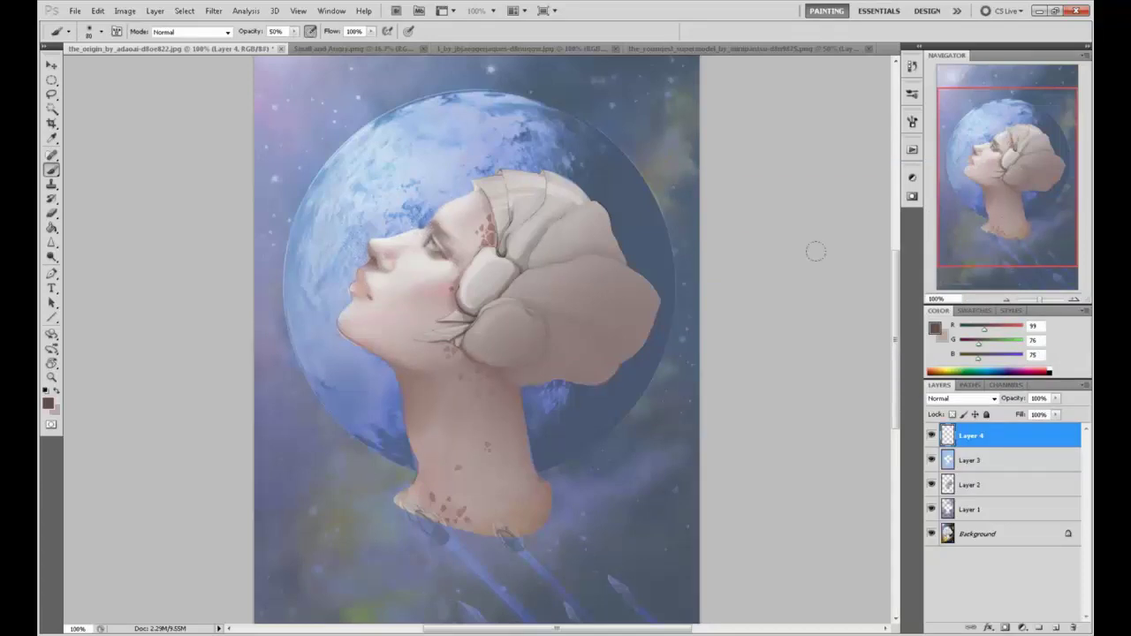
left_click(935, 329)
left_click_drag(702, 336, 710, 334)
key("Return")
key("b")
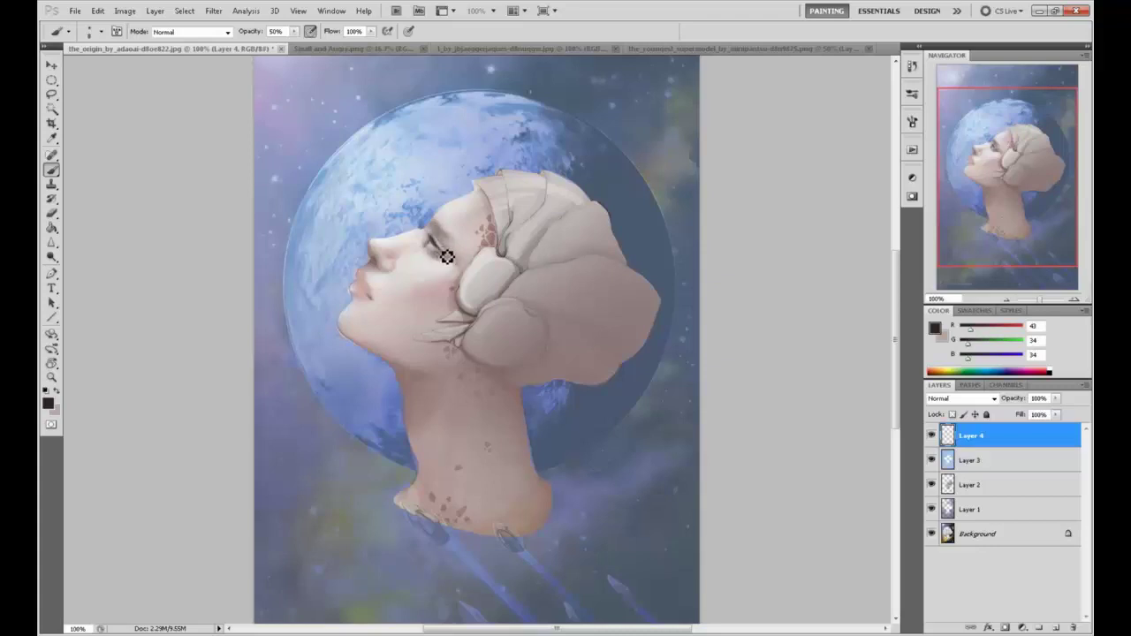
key("0")
Step: Blend the eye area with sampled light, mid and warm shadow skin tones, enlarging the brush to 175
left_click(450, 214, "alt")
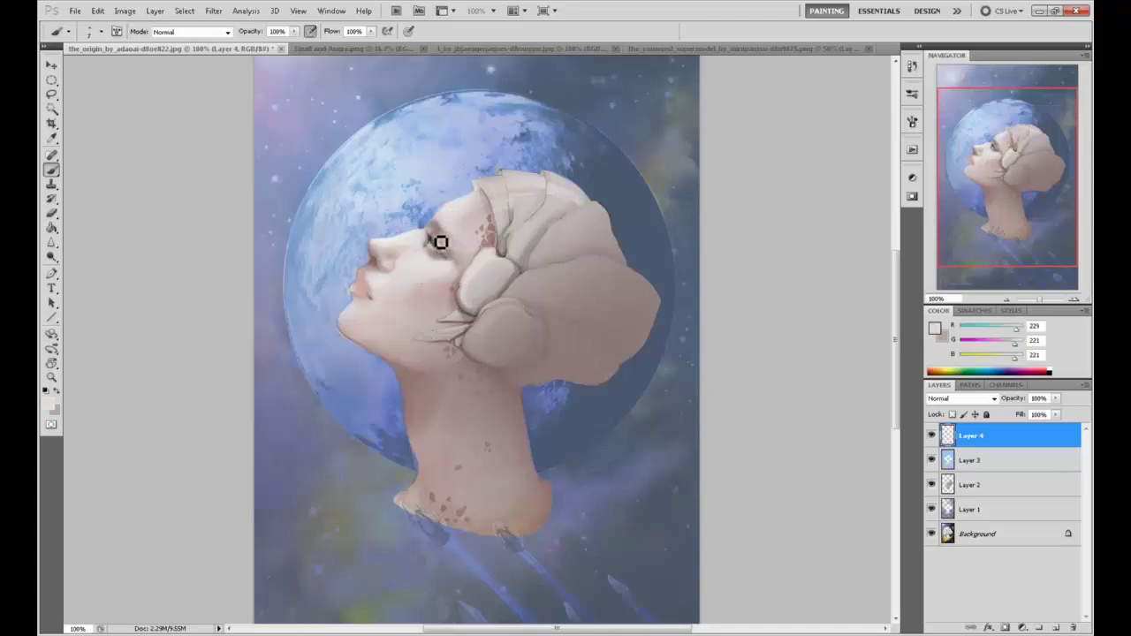
left_click(440, 237, "alt")
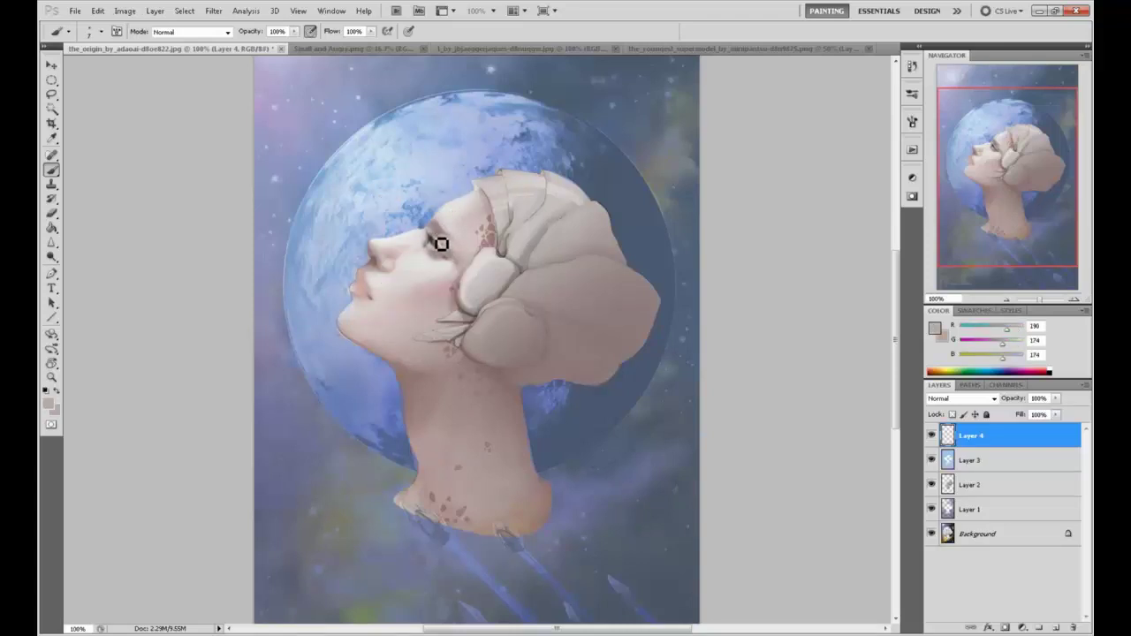
left_click(443, 253, "alt")
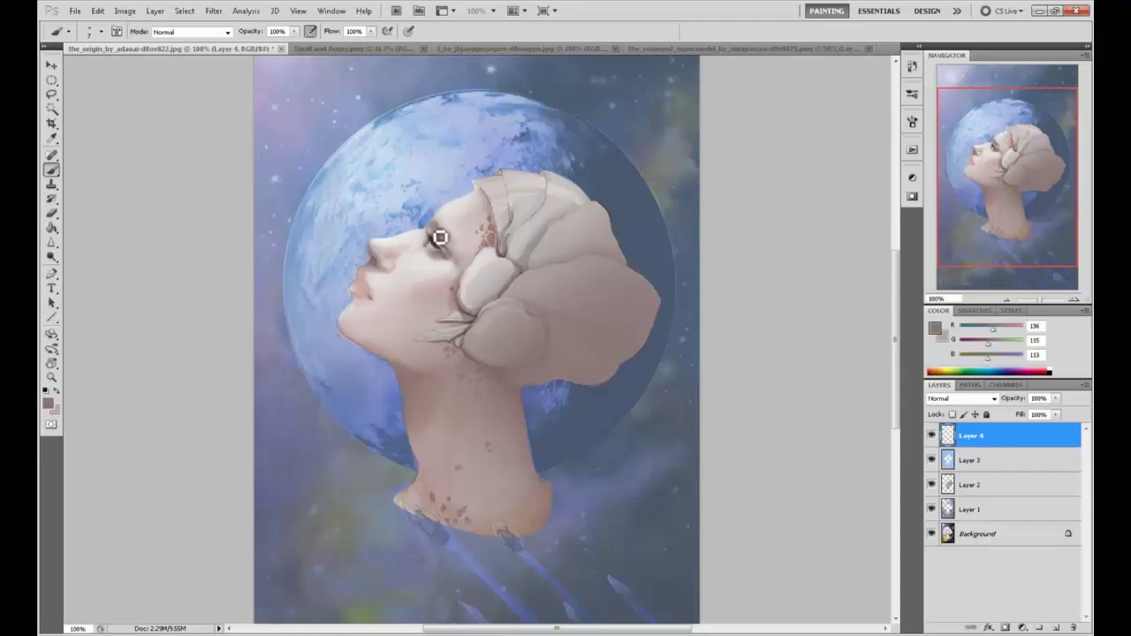
left_click(437, 239, "alt")
left_click(438, 240, "alt")
left_click(431, 235, "alt")
left_click(455, 217, "alt")
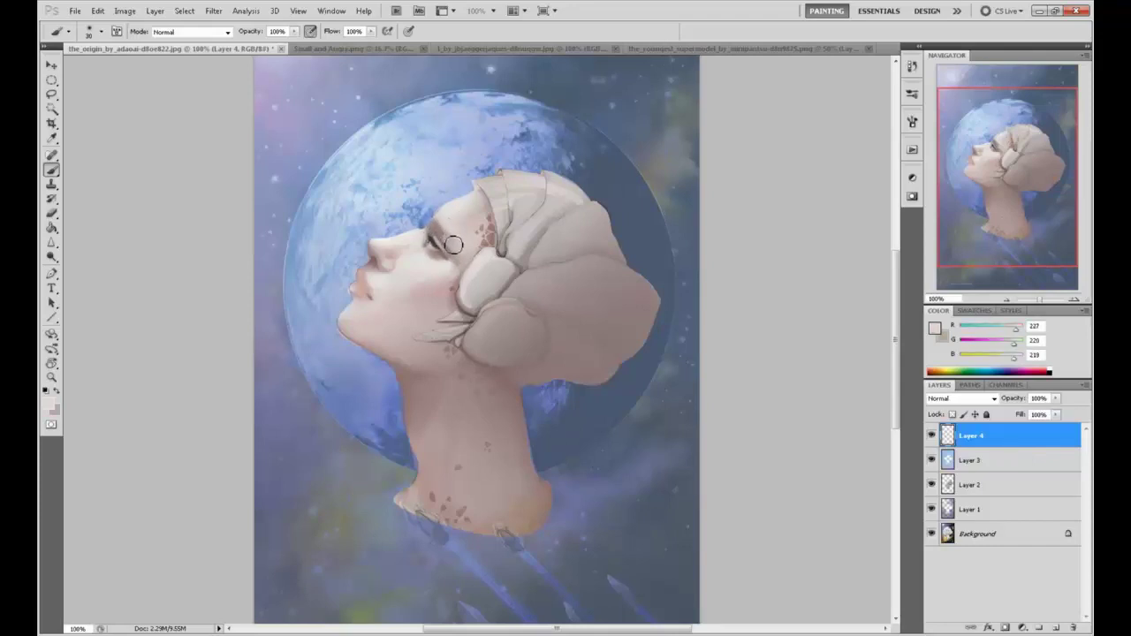
left_click(438, 224, "alt")
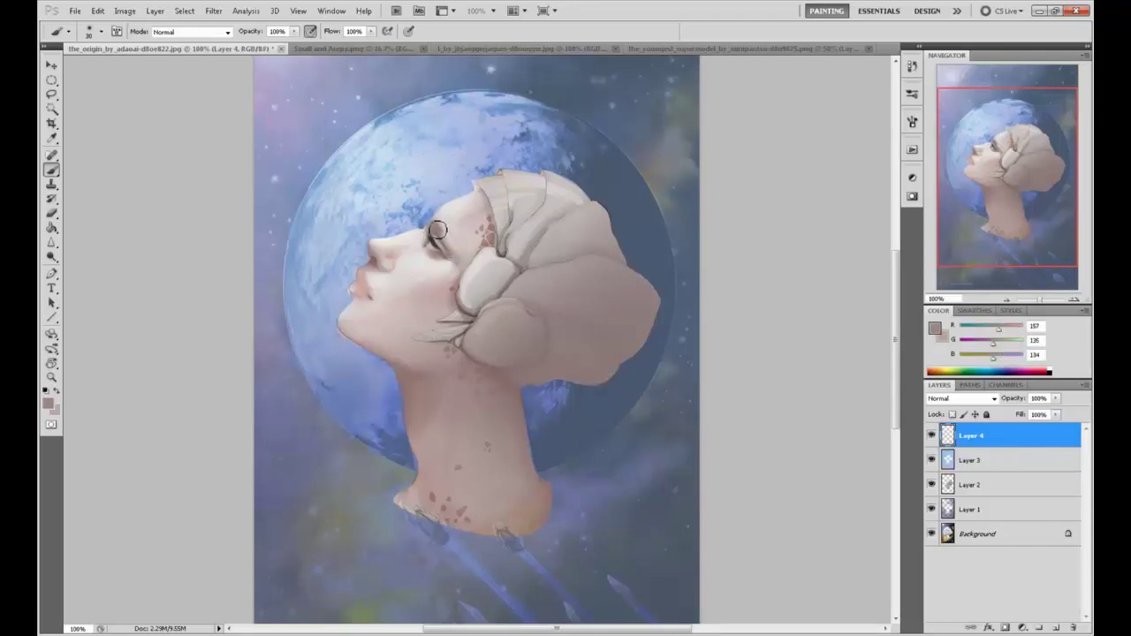
left_click(445, 223, "alt")
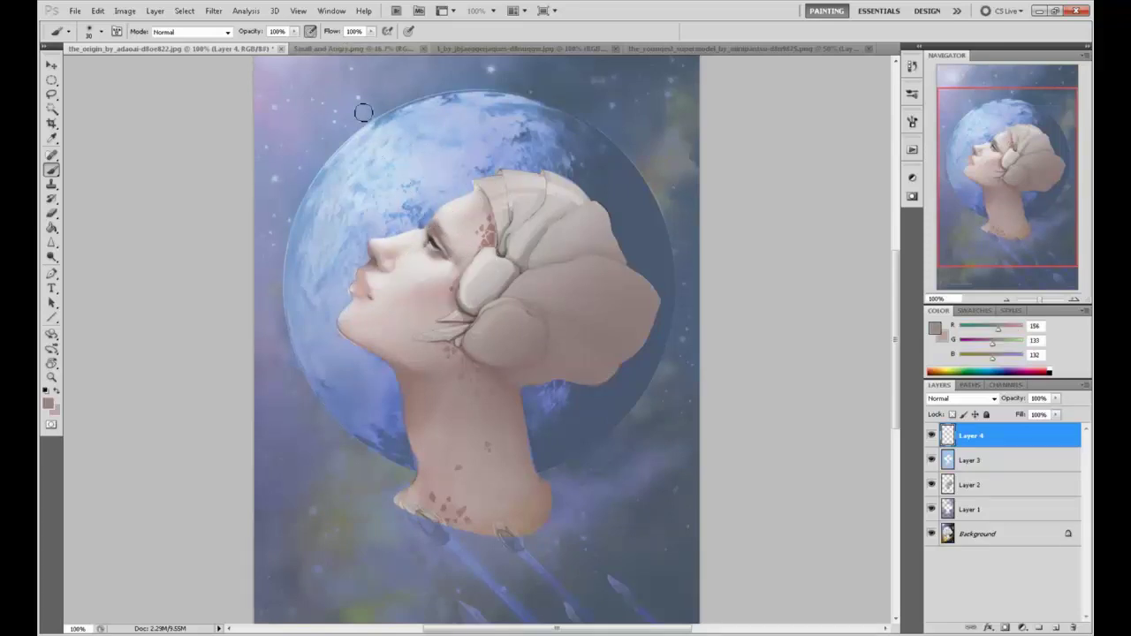
key("bracketright")
key("bracketright")
key("bracketright")
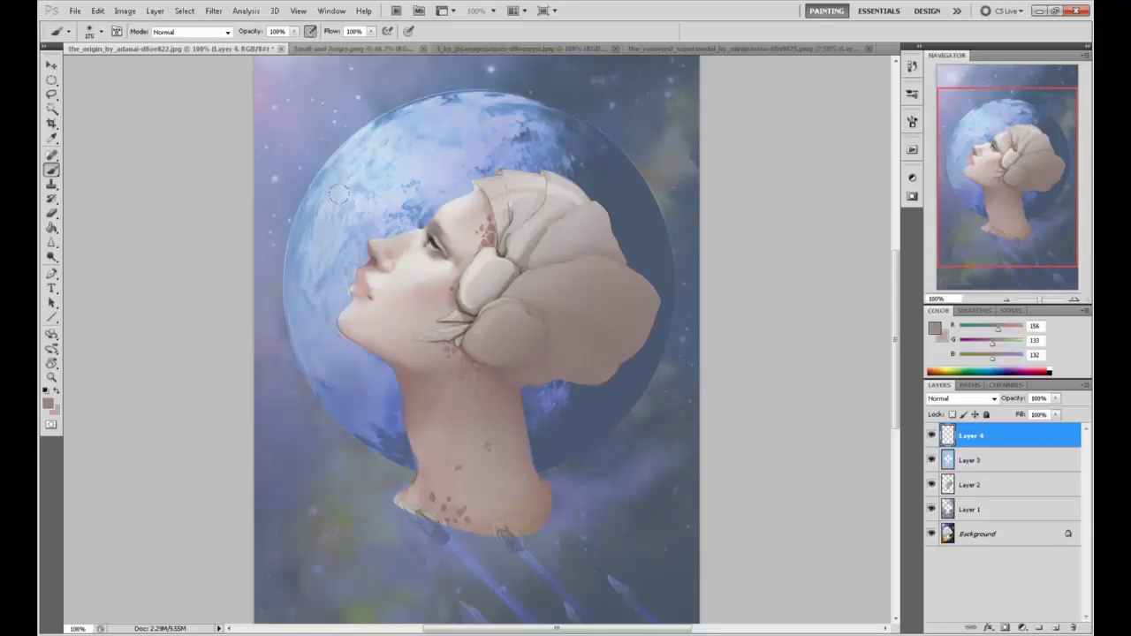
left_click(393, 251, "alt")
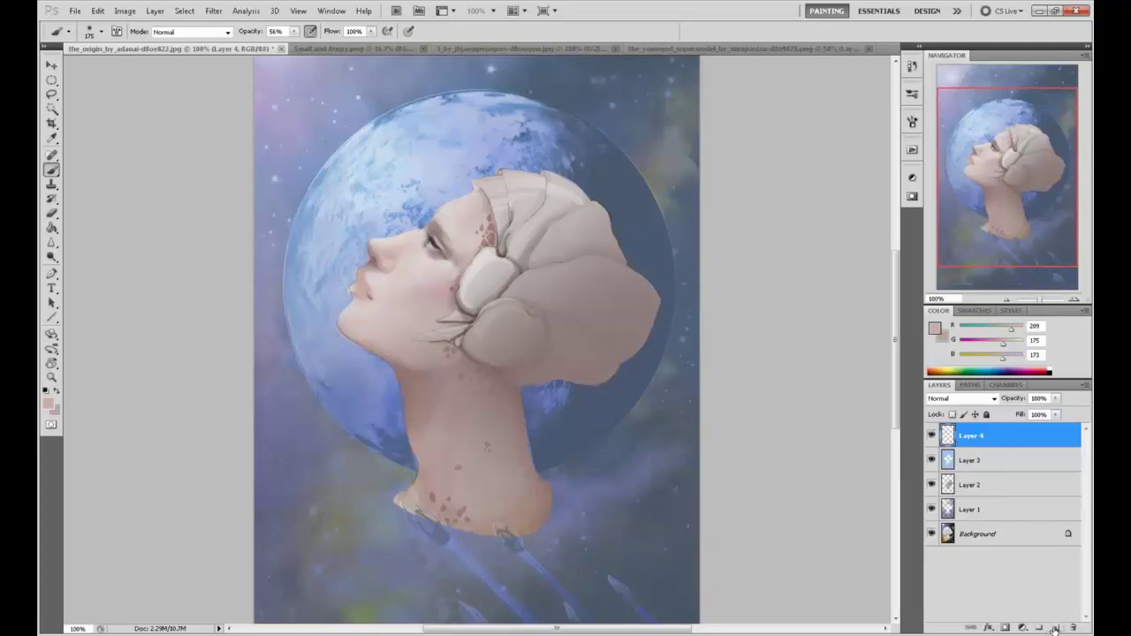
Step: Flatten the layers, load the head and neck selection, and shift its hue by +8
left_click(995, 540)
left_click(1011, 440)
right_click(997, 461)
left_click(1003, 459)
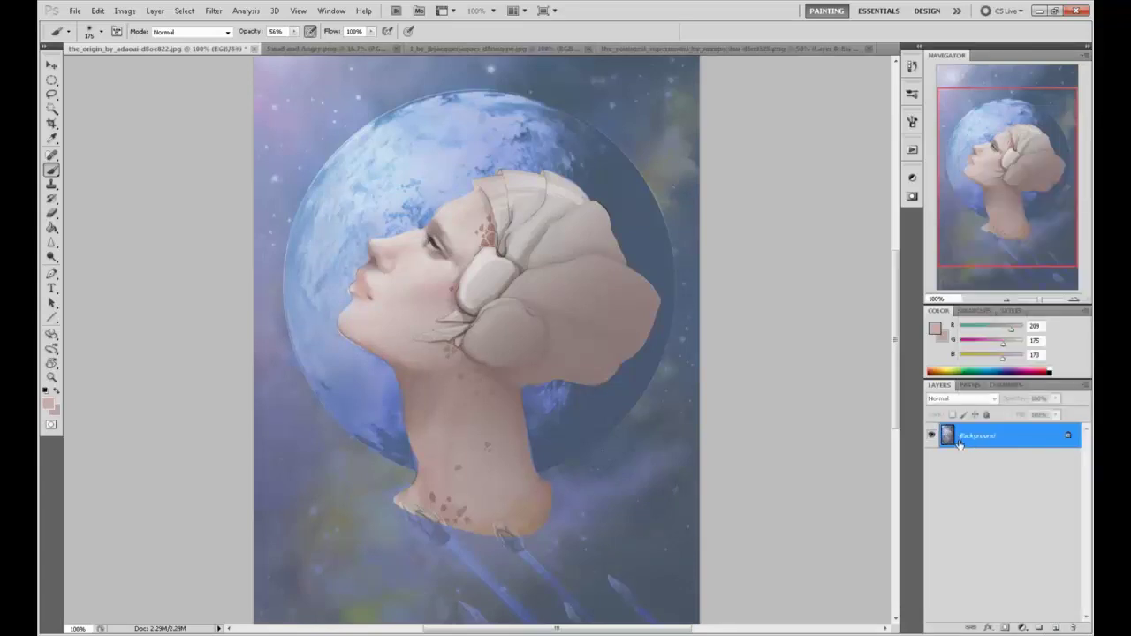
key("ctrl+shift+d")
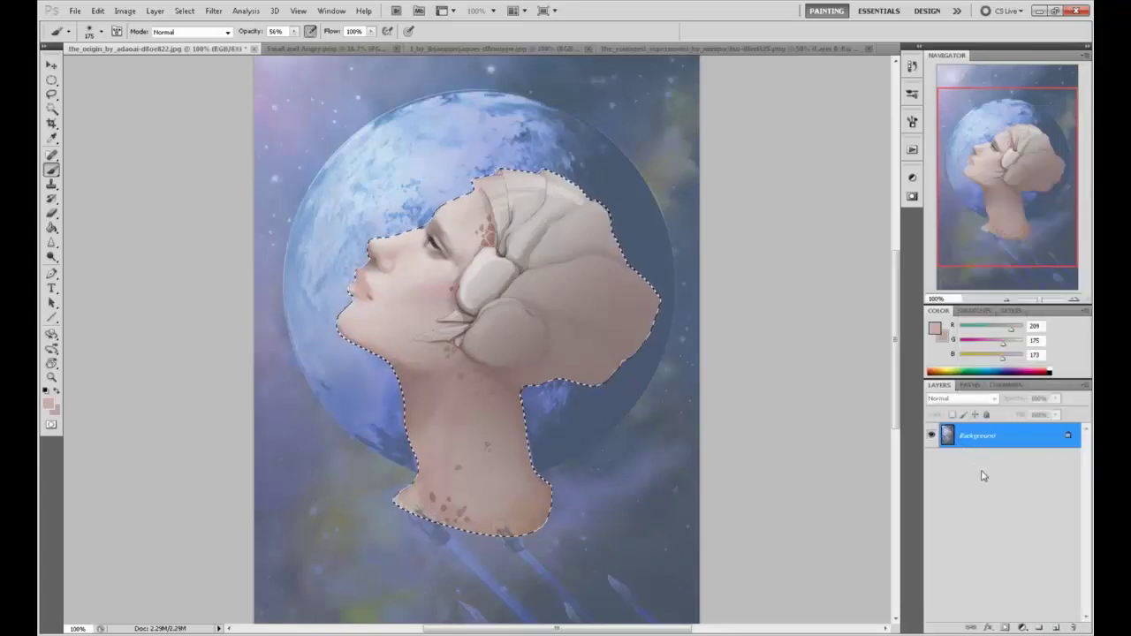
key("ctrl+u")
left_click_drag(720, 202, 727, 203)
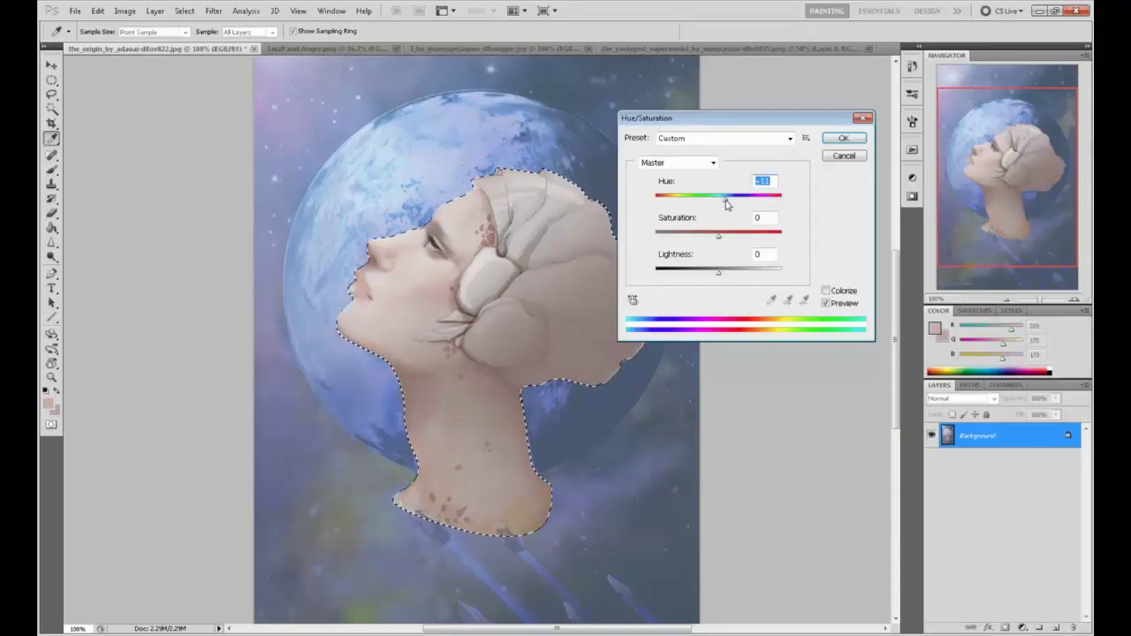
left_click(844, 138)
key("b")
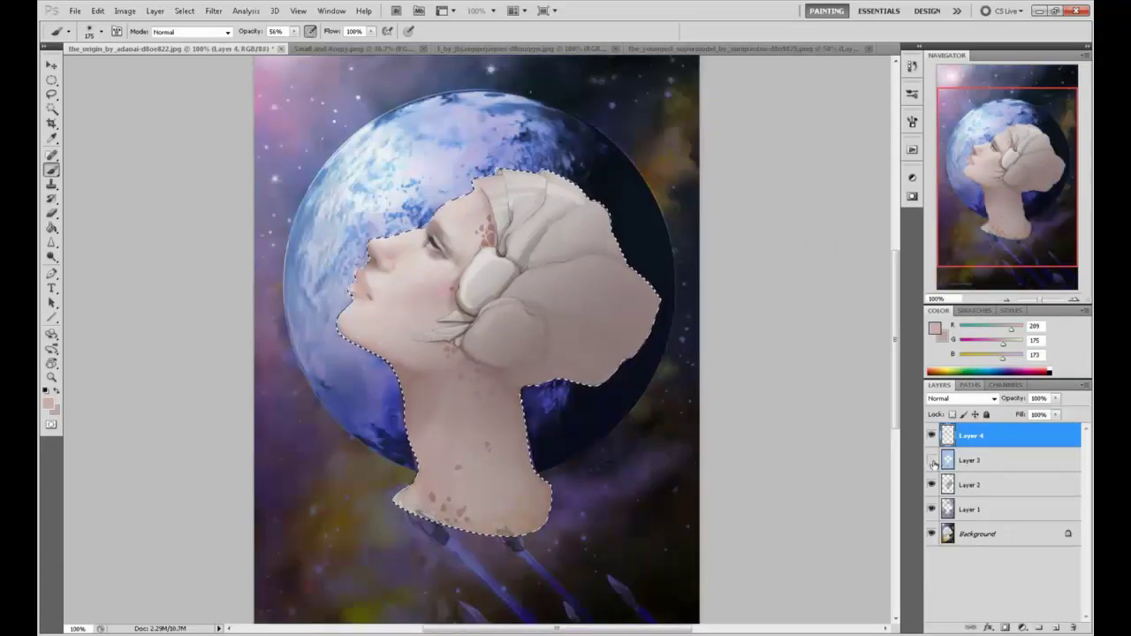
Step: Show Layer 3, lower its blue haze fill to 14%, and flatten the image
left_click(932, 460)
left_click(971, 459)
left_click_drag(1055, 414, 1031, 429)
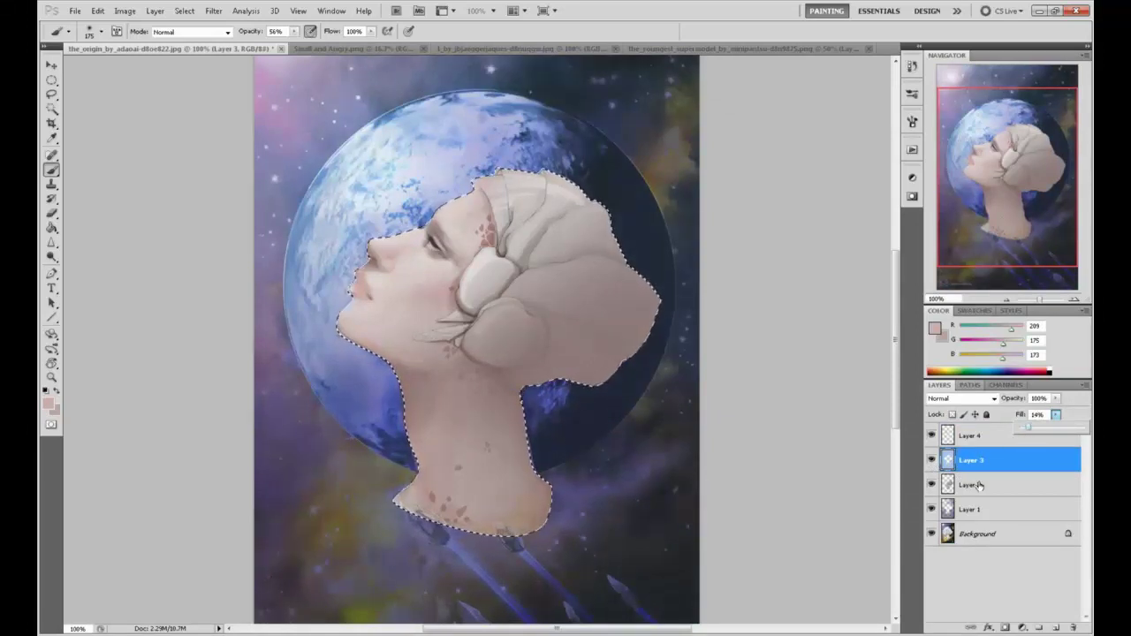
right_click(1005, 479)
left_click(1003, 462)
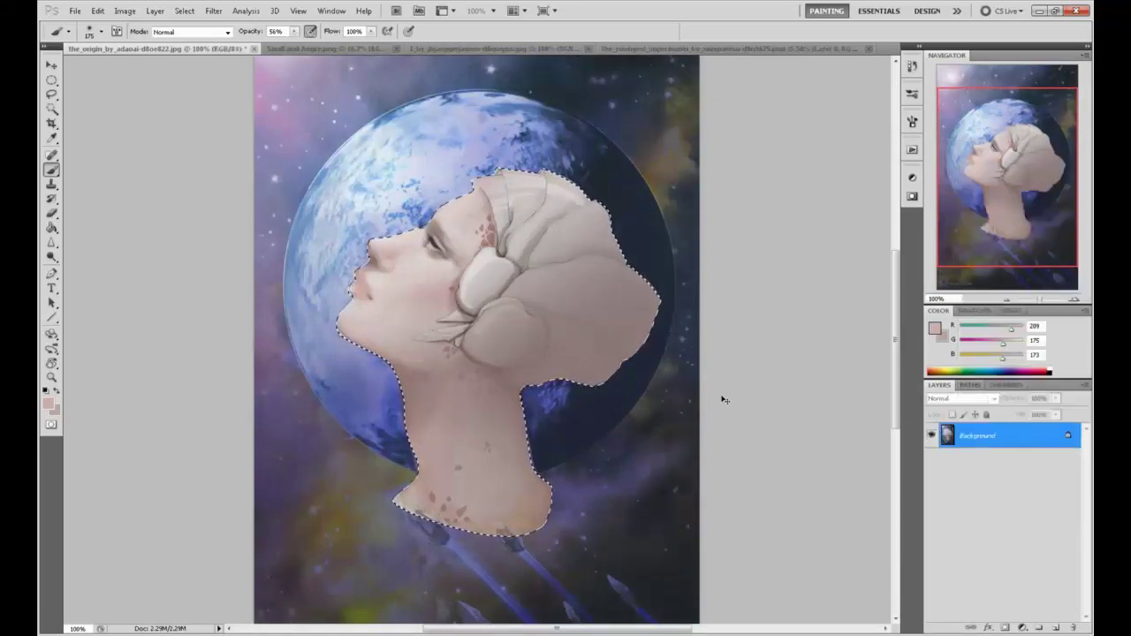
Step: Shift the head and neck hue to +15 with Hue/Saturation, then drop the selection
key("ctrl+u")
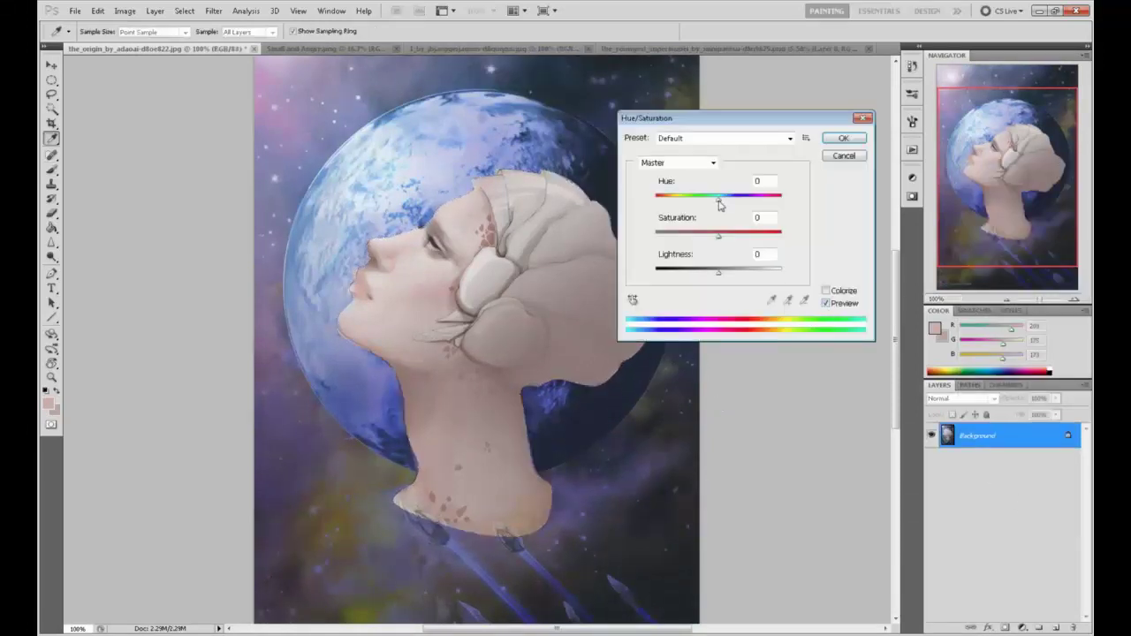
left_click_drag(720, 205, 729, 204)
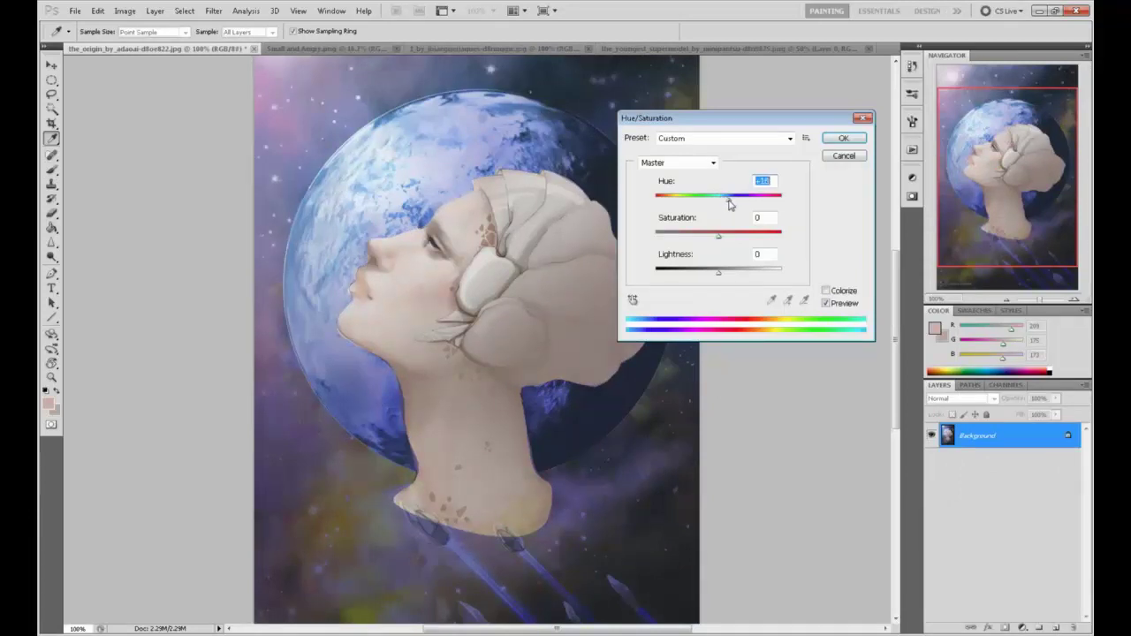
key("Return")
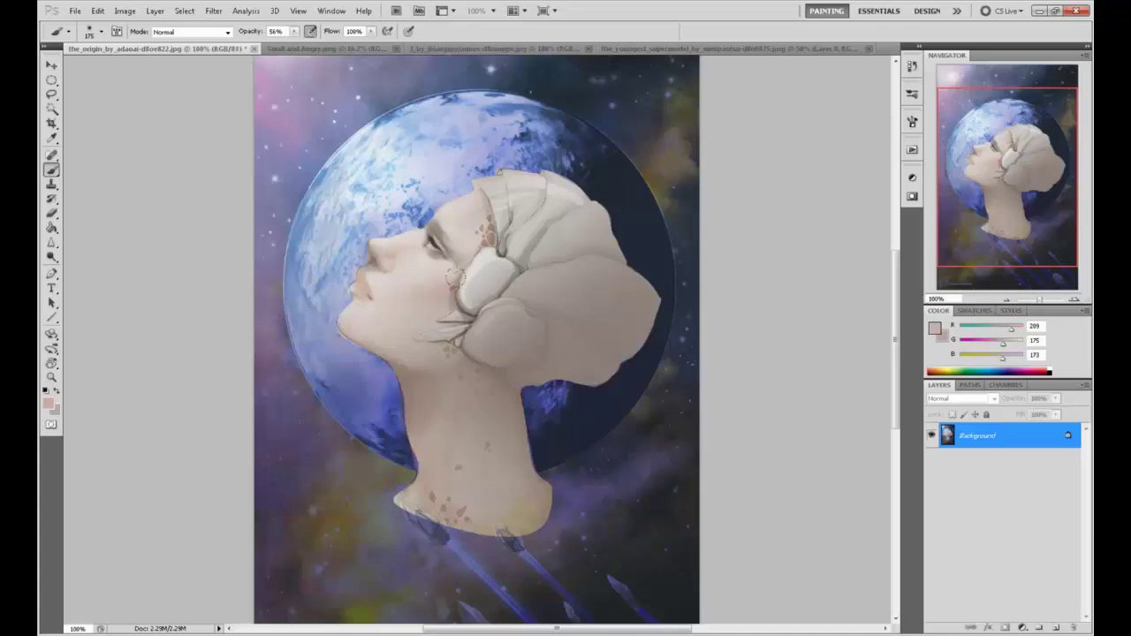
key("m")
right_click(486, 305)
key("Escape")
Step: Open Liquify with a smaller warp brush and nudge the face near the eye and forehead
left_click(213, 11)
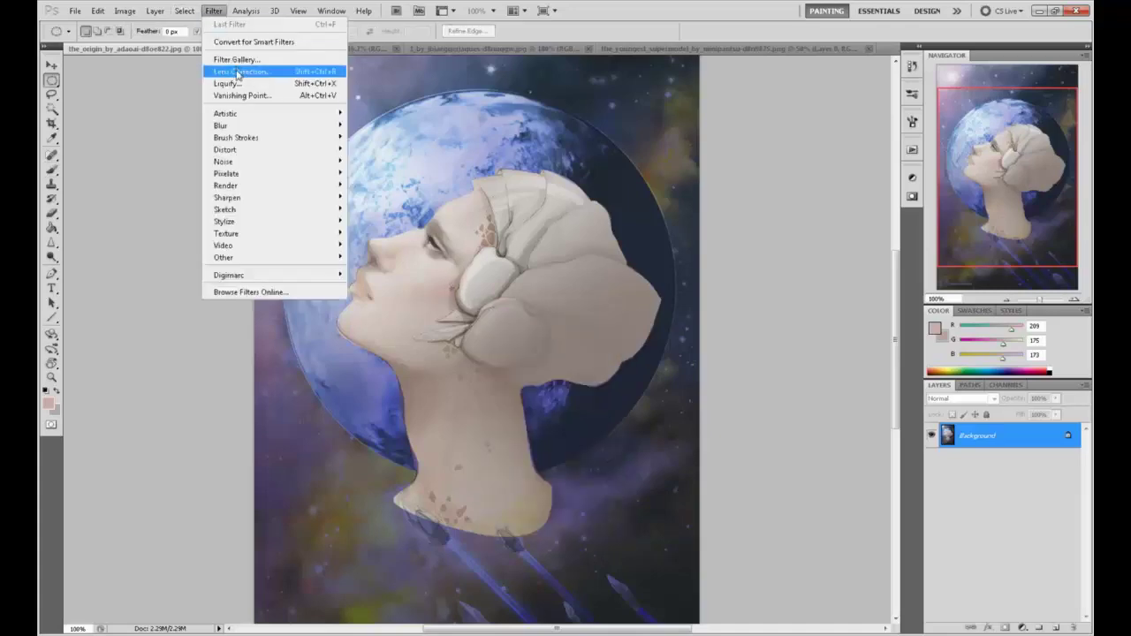
left_click(238, 86)
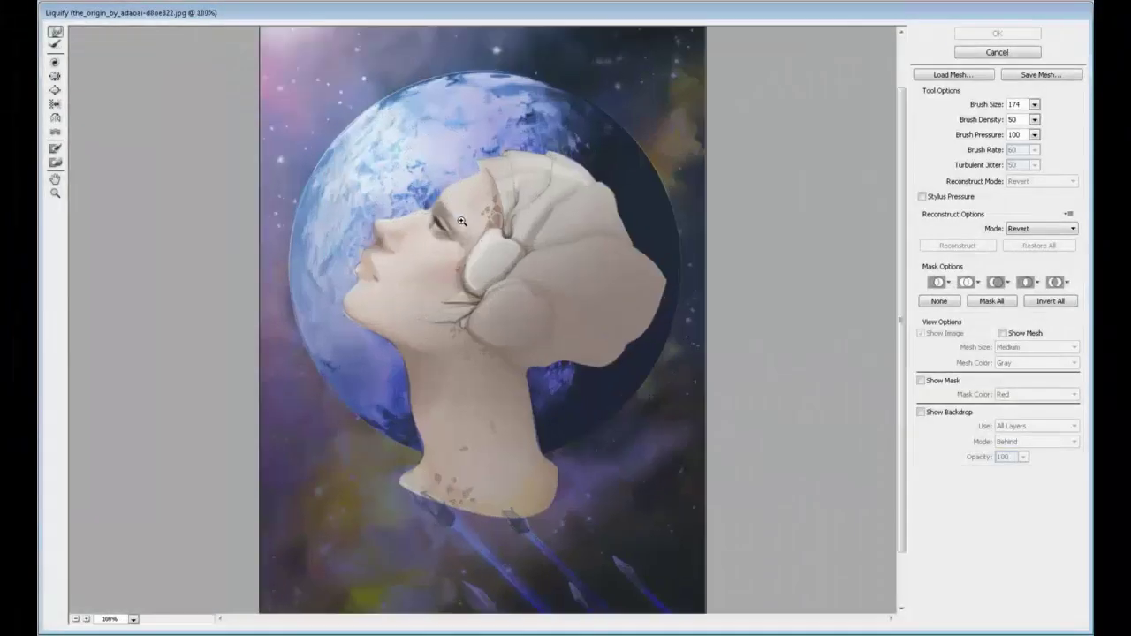
key("ctrl+plus")
key("ctrl+plus")
key("ctrl+plus")
left_click_drag(539, 194, 602, 351)
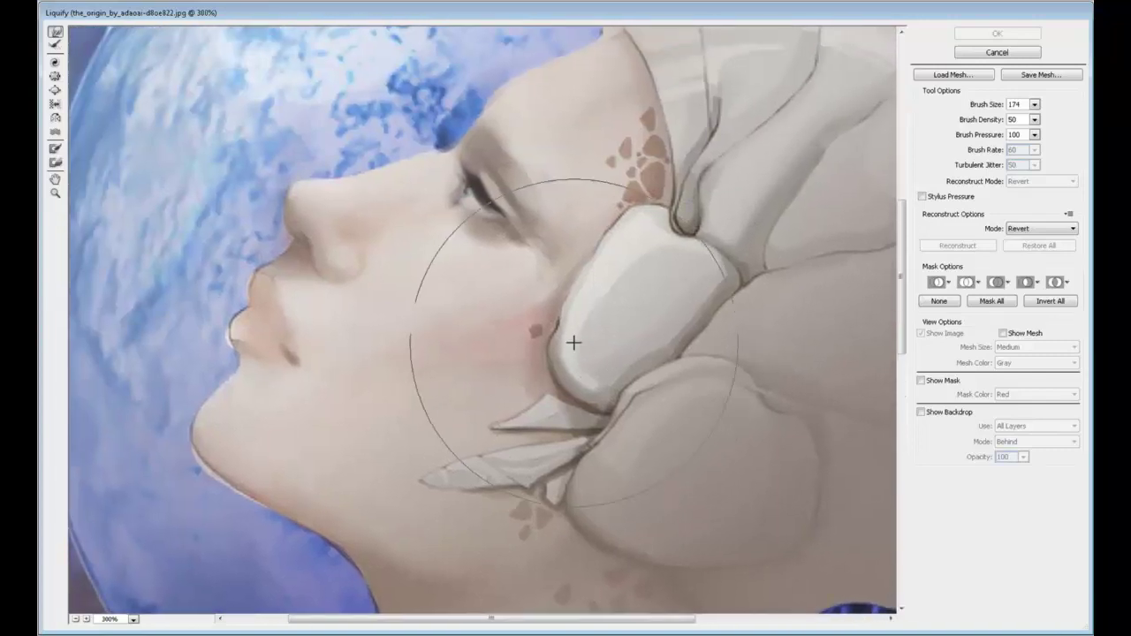
key("ctrl+minus")
key("ctrl+minus")
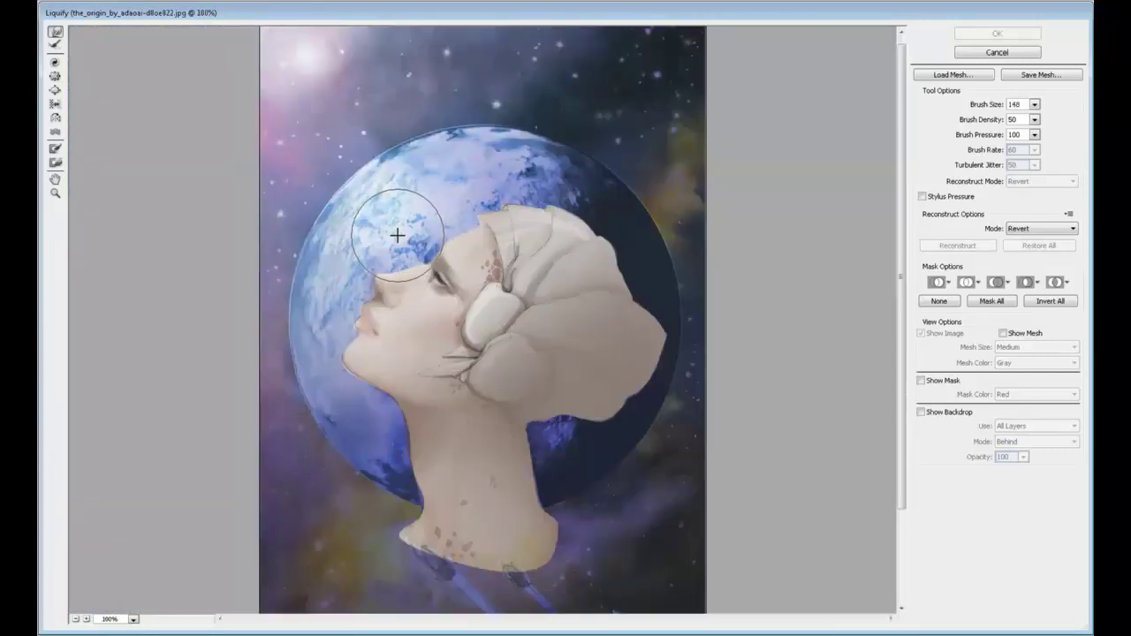
left_click_drag(1064, 108, 1035, 112)
left_click_drag(412, 256, 415, 265)
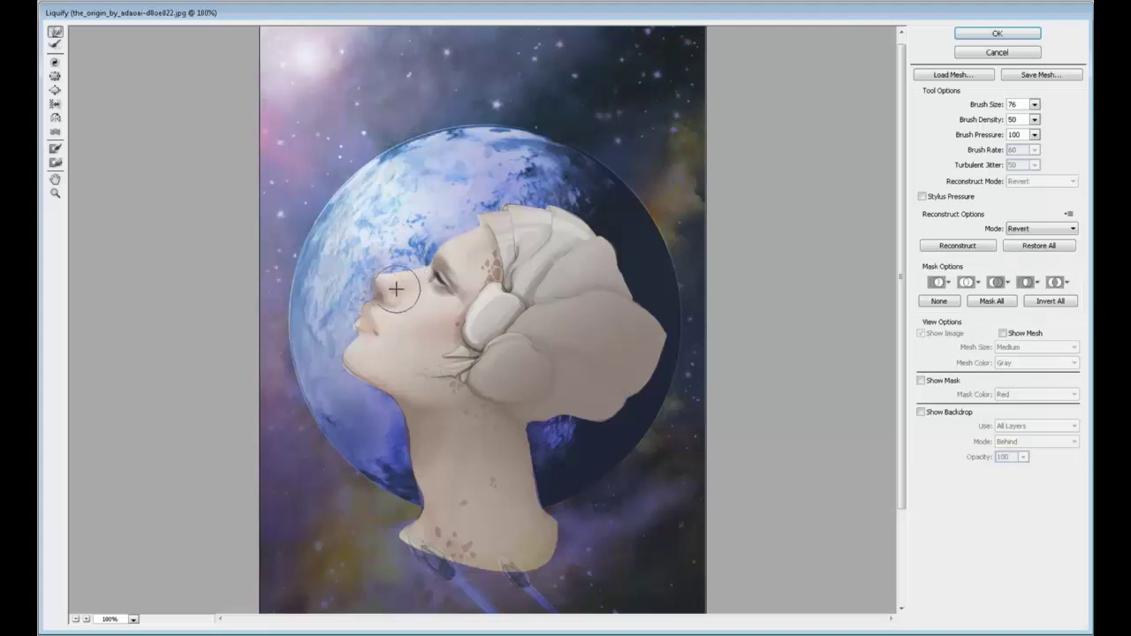
Step: Forward-warp the nose and brow upward and push the forehead skin into the headpiece
key("bracketleft")
key("bracketleft")
key("bracketleft")
key("bracketleft")
key("bracketleft")
key("bracketright")
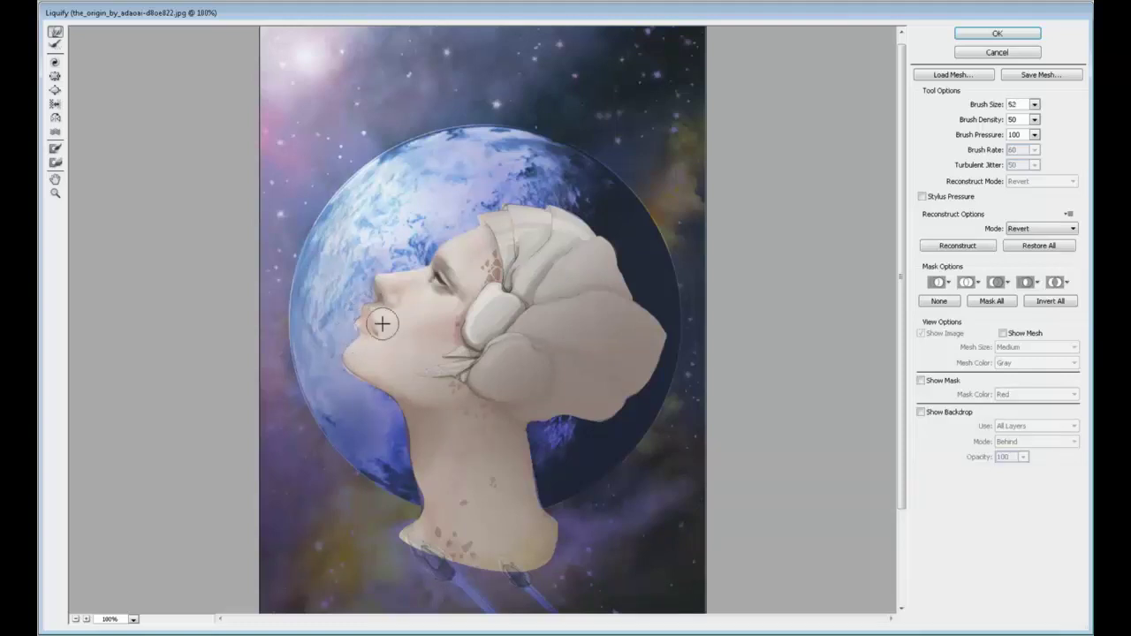
left_click_drag(374, 301, 411, 265)
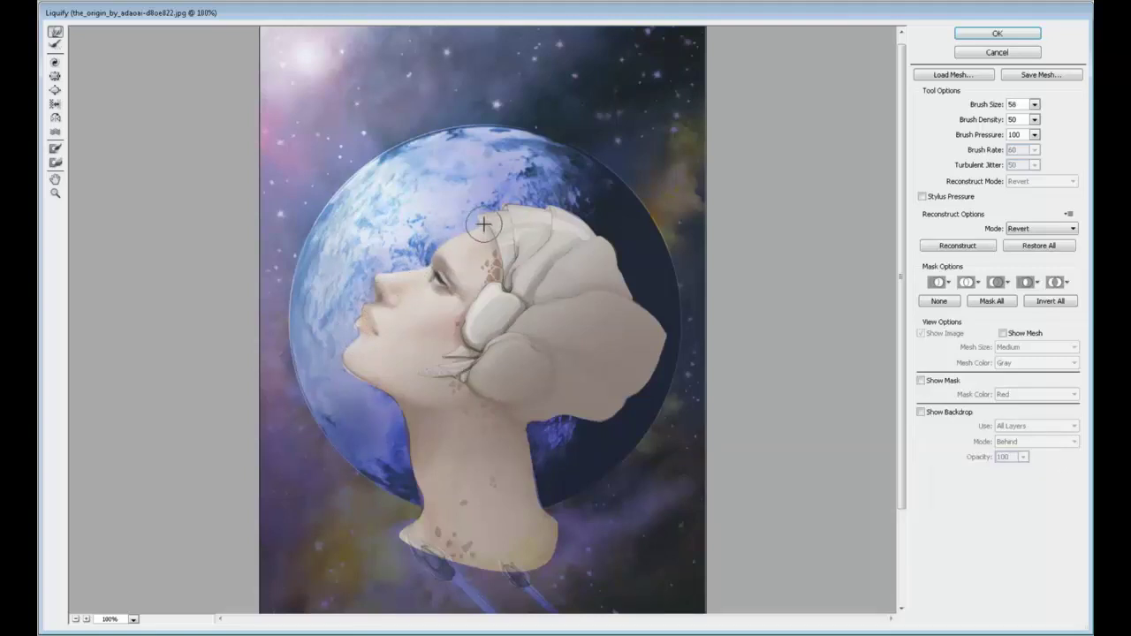
key("bracketright")
key("bracketright")
key("bracketright")
key("bracketright")
key("bracketright")
key("bracketright")
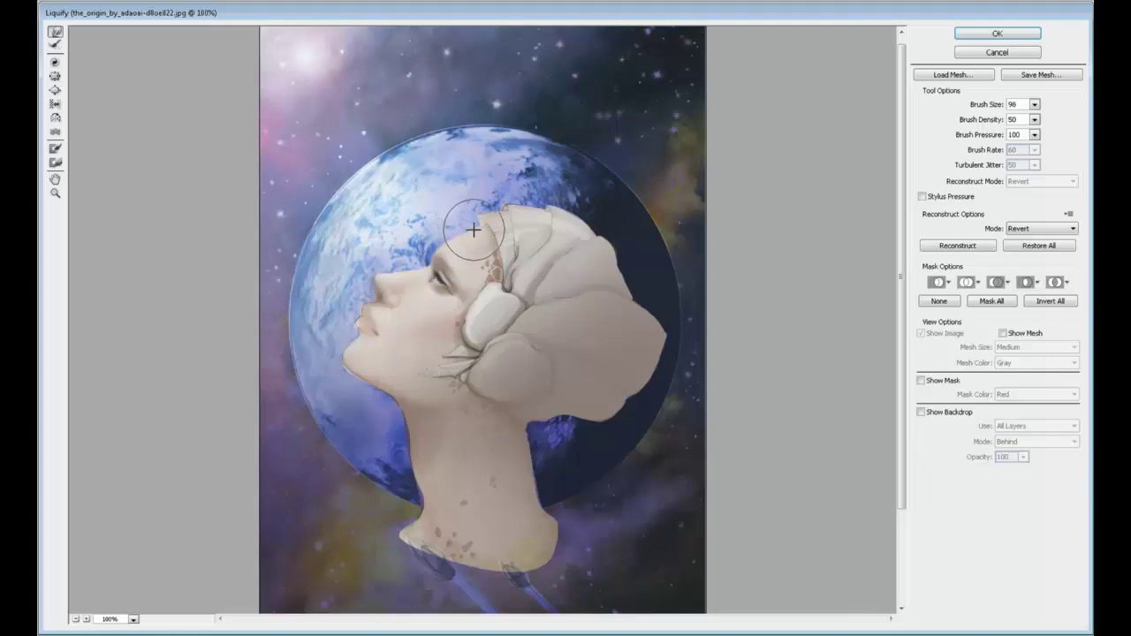
left_click_drag(474, 229, 579, 274)
key("bracketright")
key("bracketright")
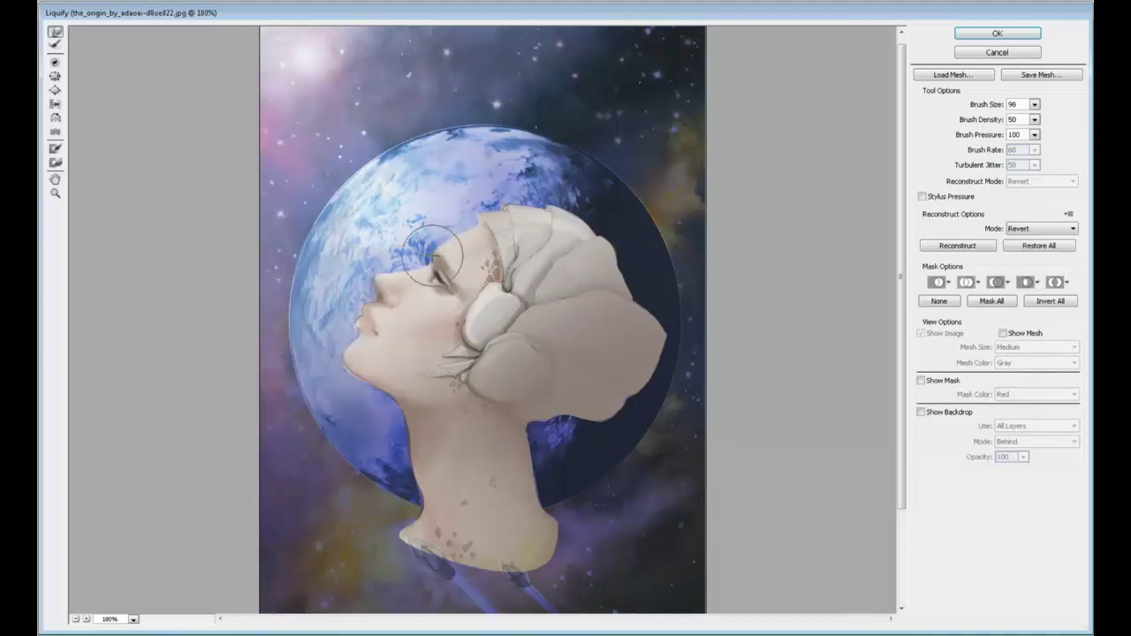
key("bracketright")
key("bracketright")
key("bracketright")
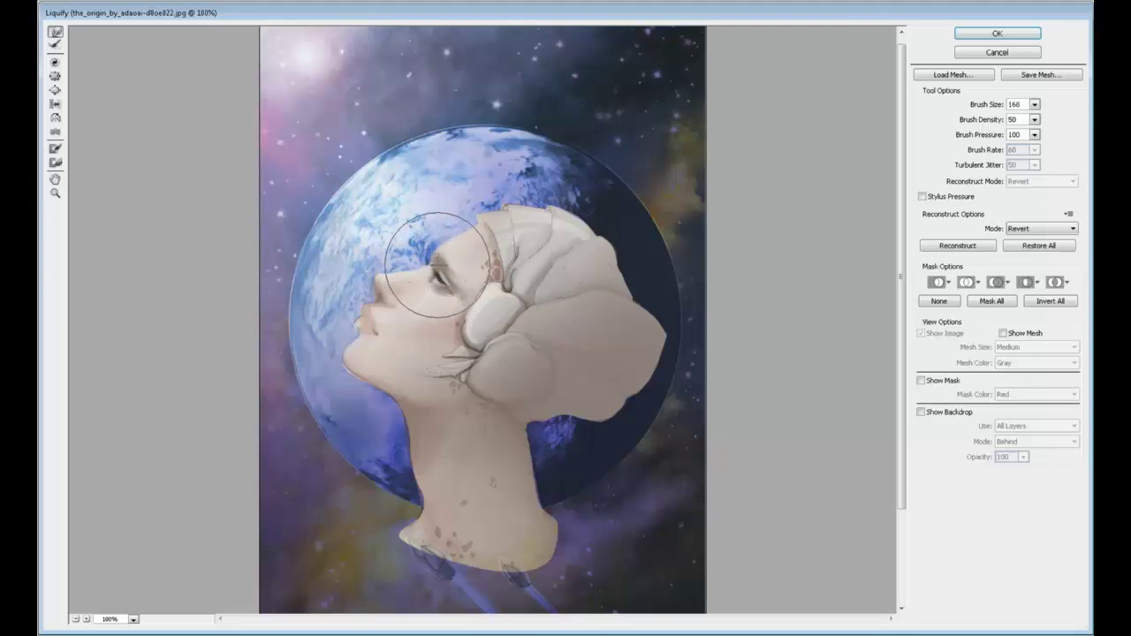
left_click_drag(404, 252, 427, 267)
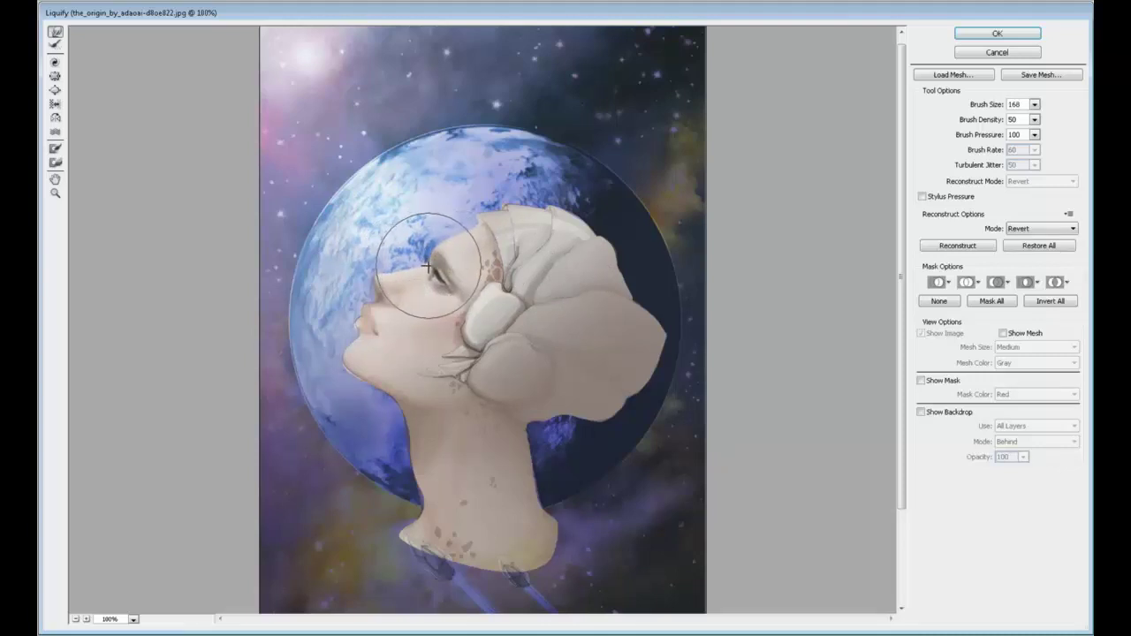
Step: Reconstruct the over-warped forehead, push the face and headpiece edge, and set the brush size to 61
key("r")
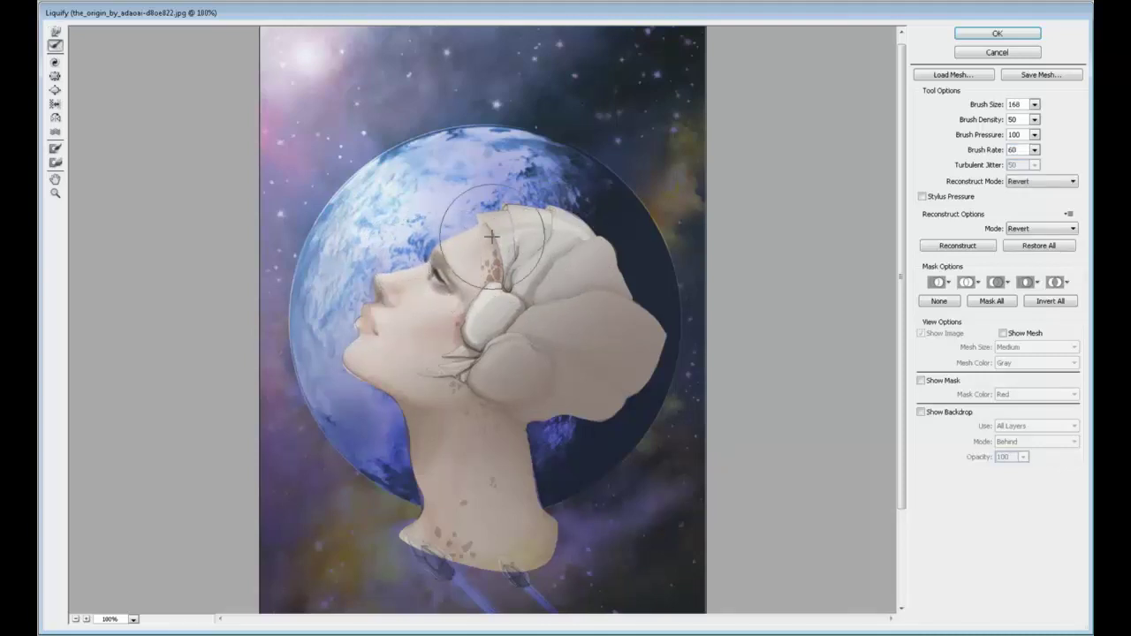
left_click_drag(425, 262, 366, 190)
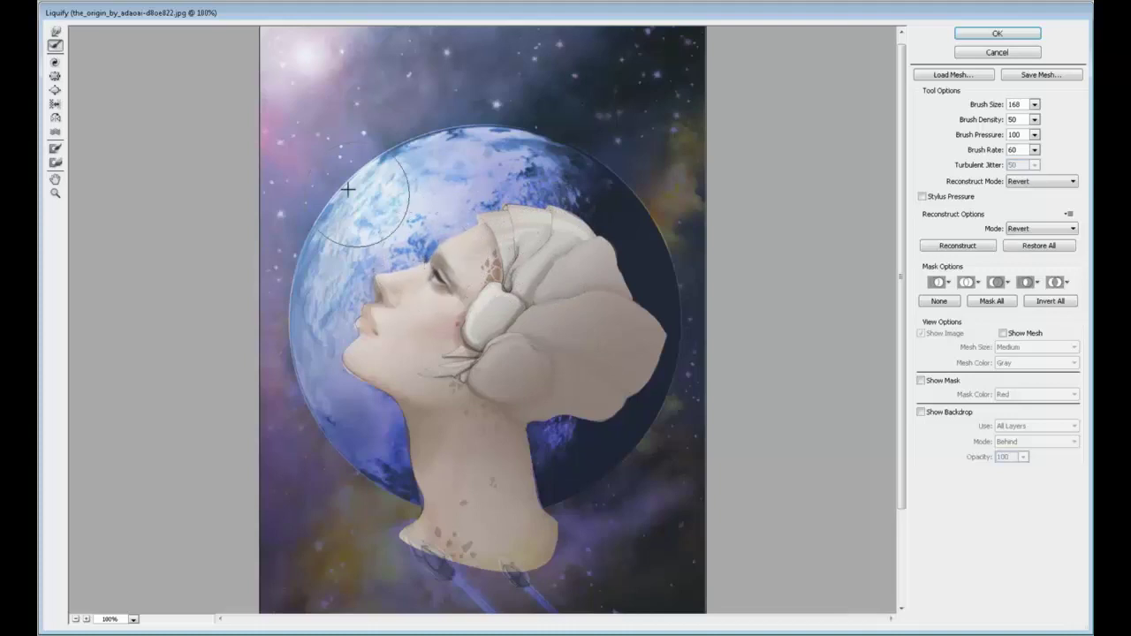
left_click(55, 32)
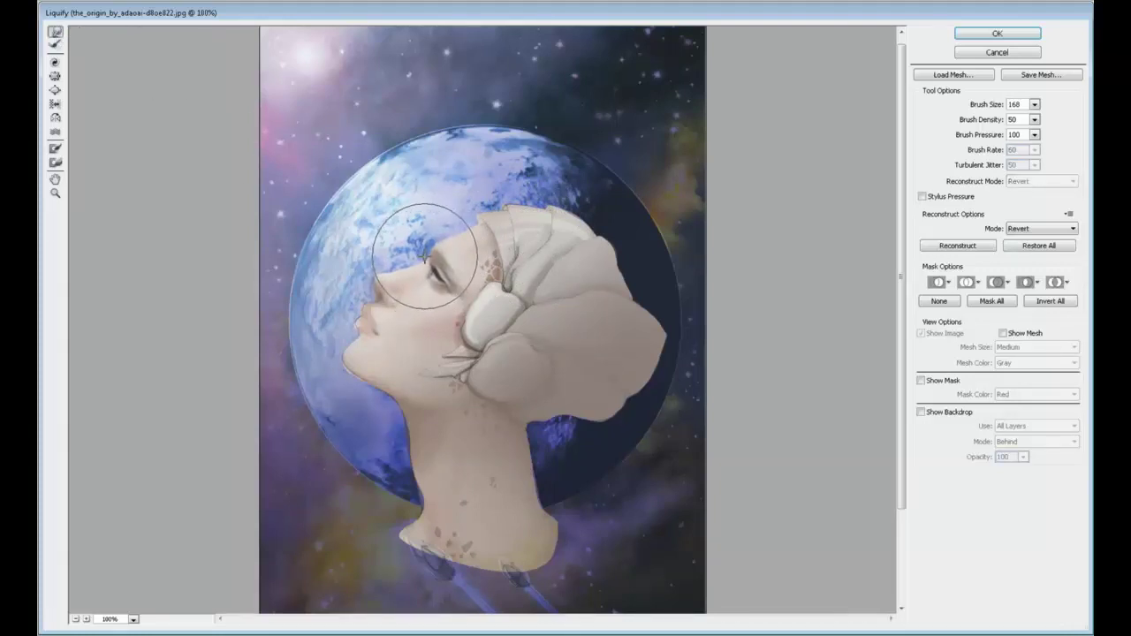
mouse_move(460, 310)
left_mouse_down()
mouse_move(445, 304)
mouse_move(475, 303)
left_mouse_up()
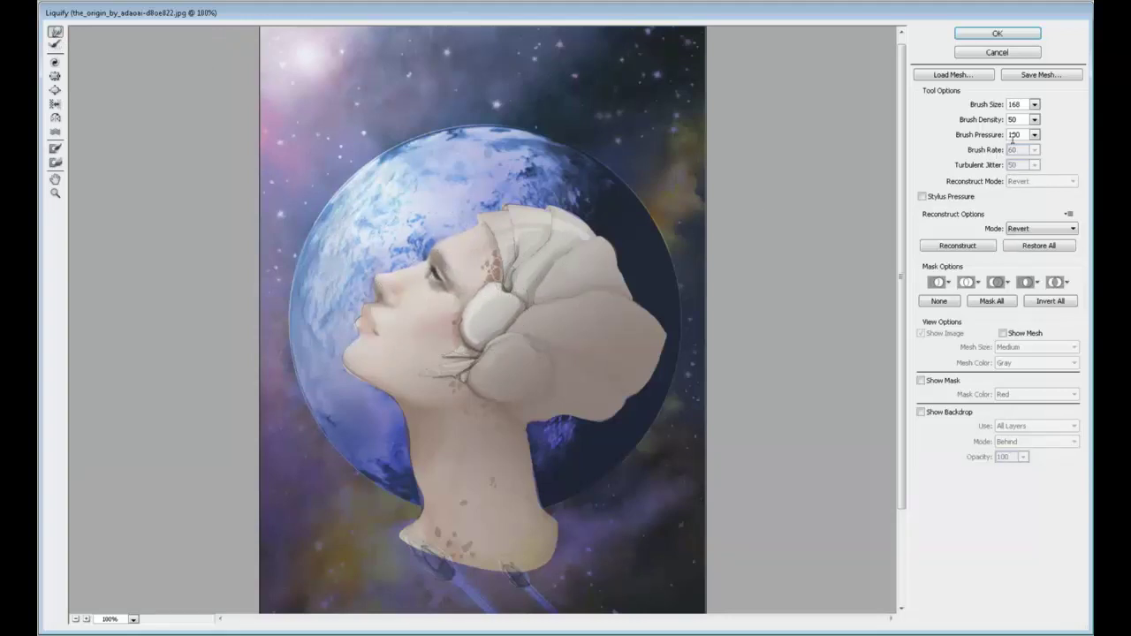
left_click(1034, 104)
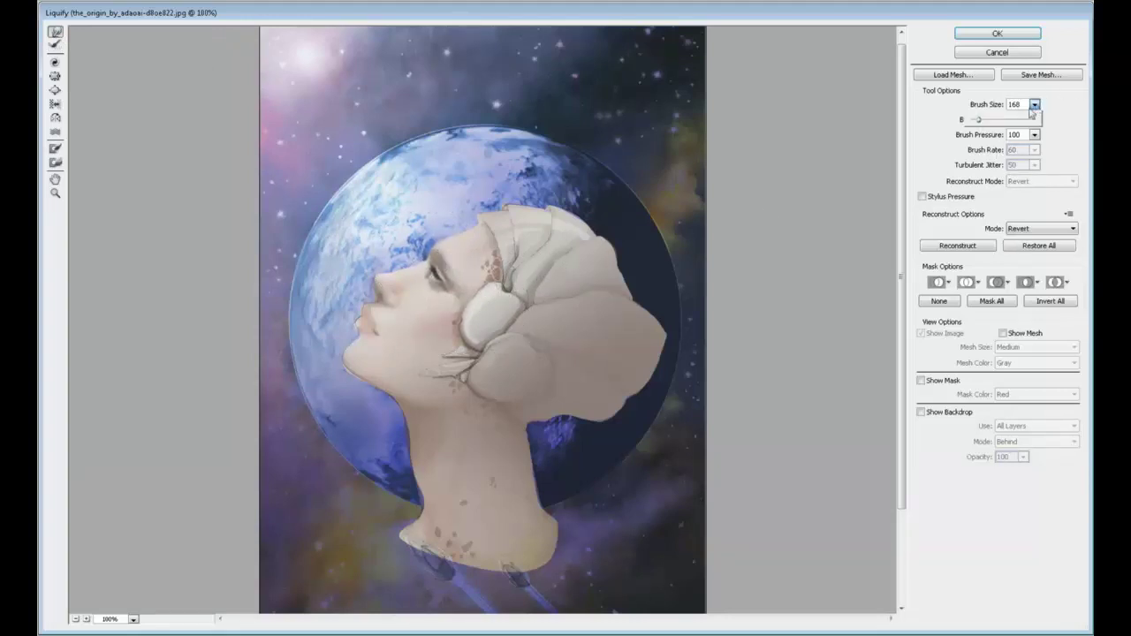
left_click(427, 285)
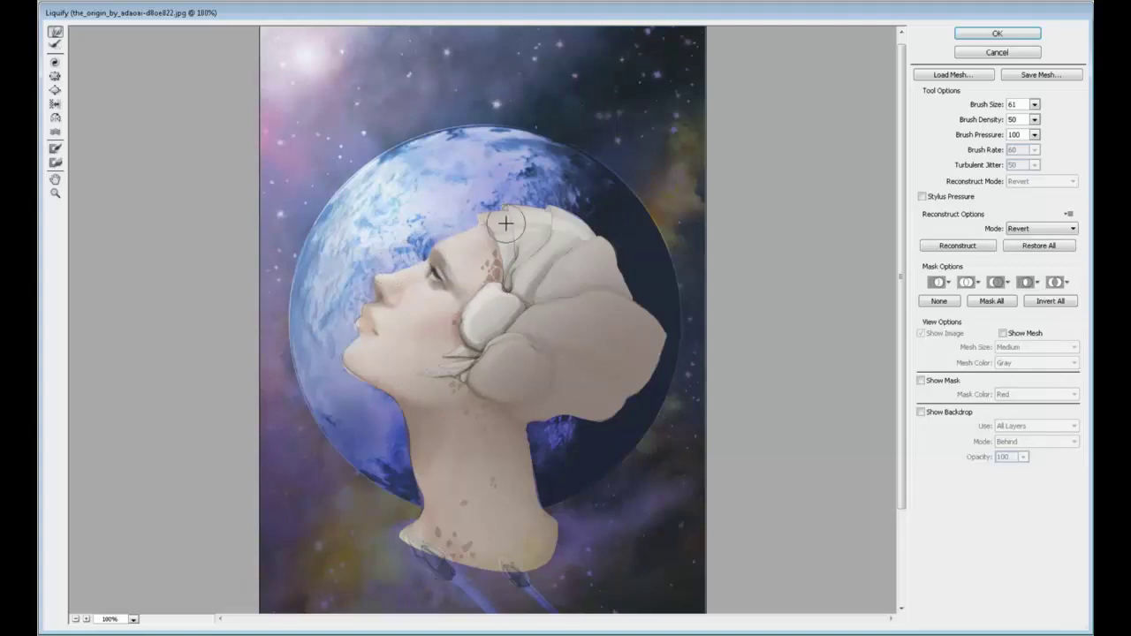
Step: Apply the first Liquify pass, then reopen Liquify with a larger brush and warp beside the face
left_click(997, 32)
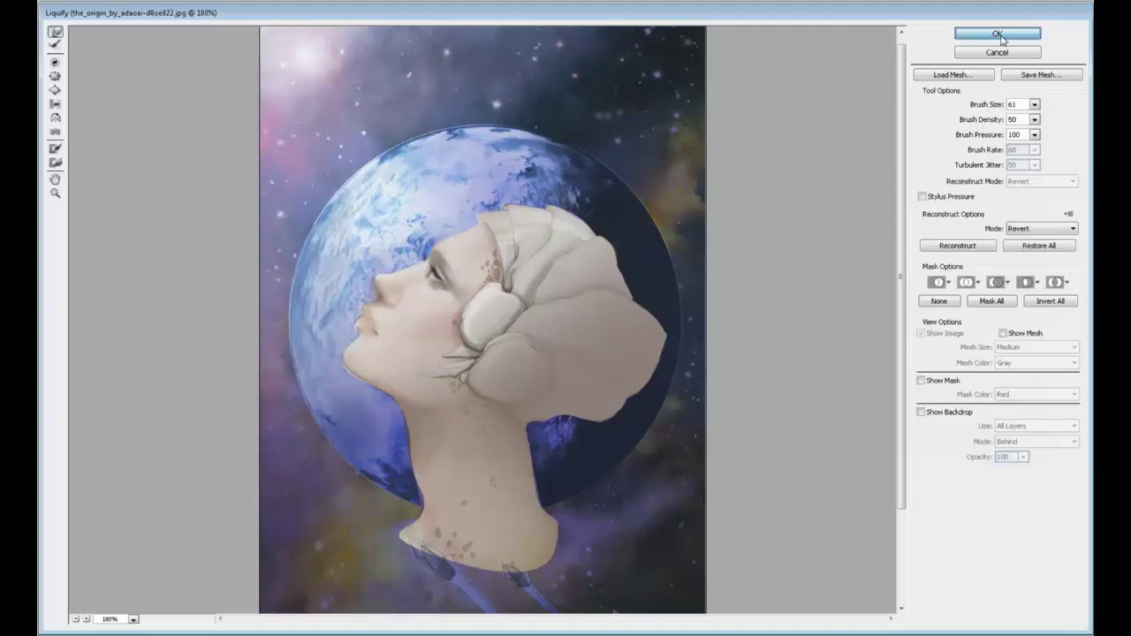
left_click(212, 11)
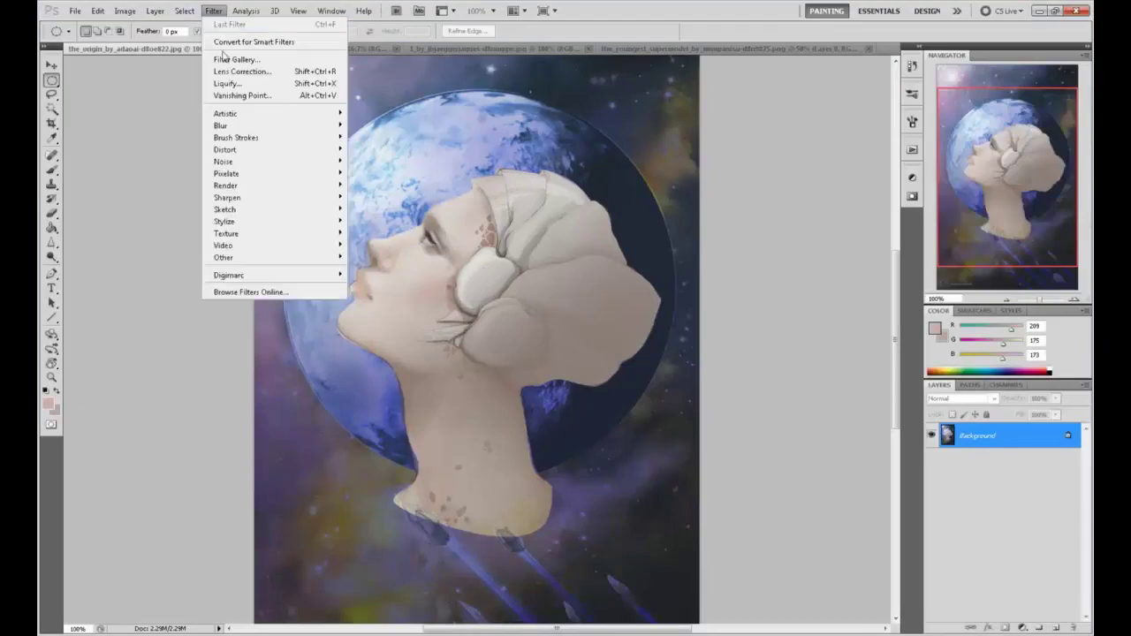
left_click(231, 80)
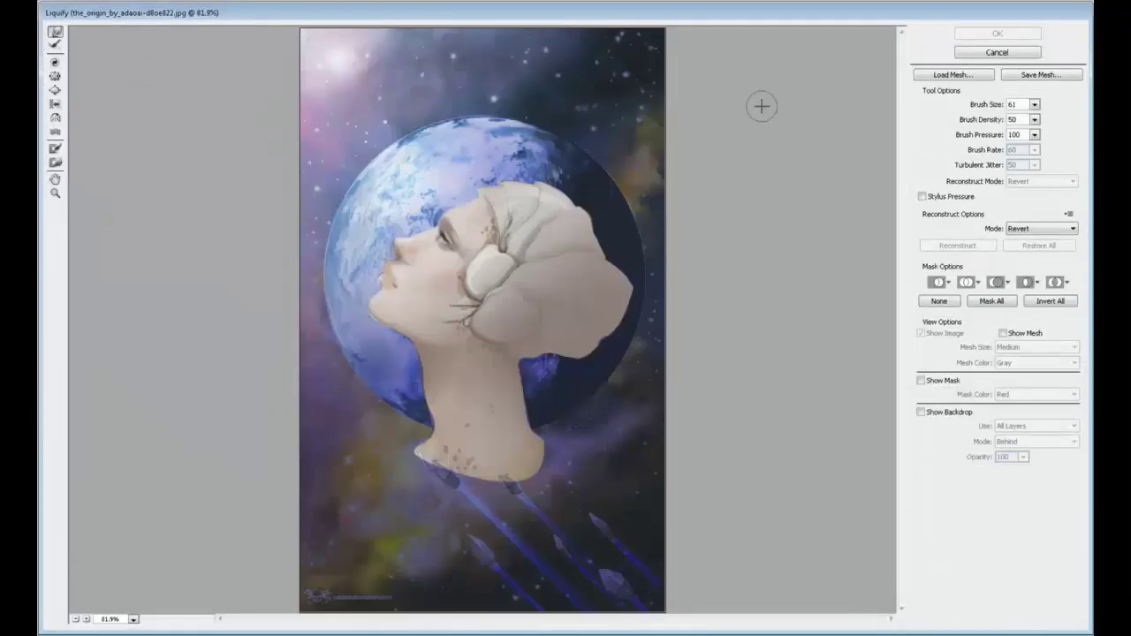
left_click(54, 76)
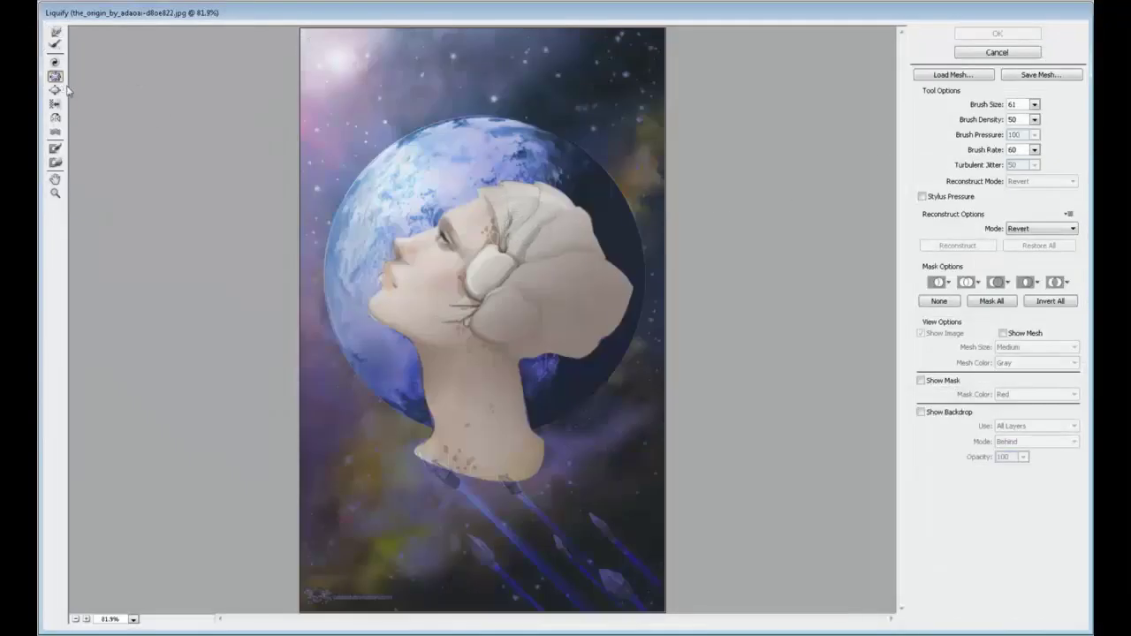
left_click(1034, 104)
left_click_drag(978, 119, 973, 122)
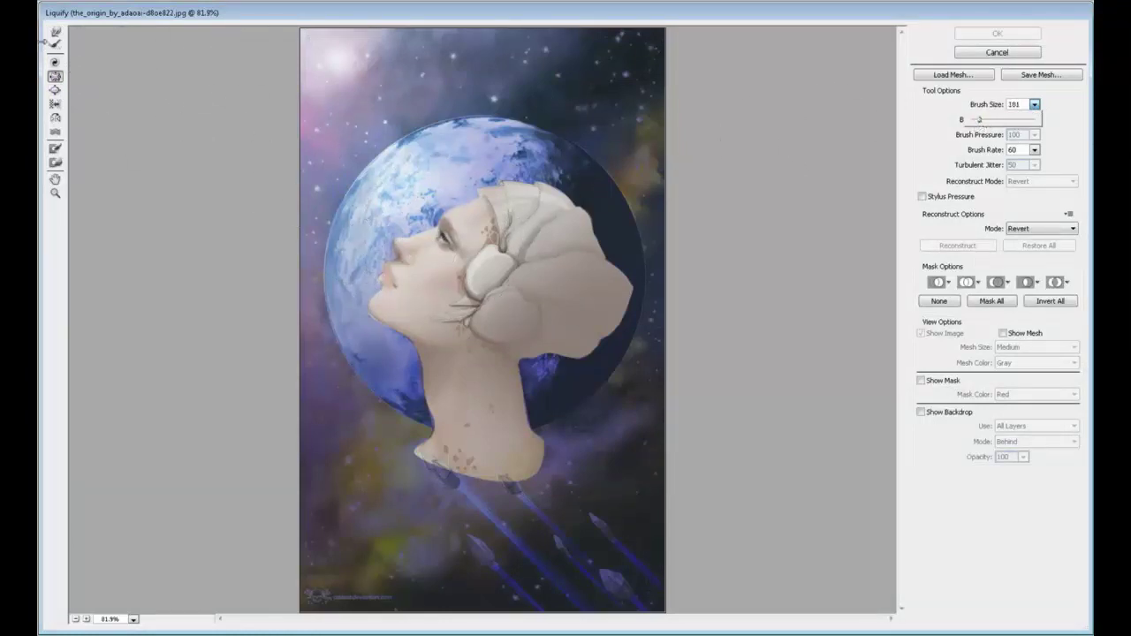
left_click(55, 32)
mouse_move(426, 193)
left_mouse_down()
mouse_move(435, 203)
mouse_move(404, 202)
mouse_move(404, 215)
left_mouse_up()
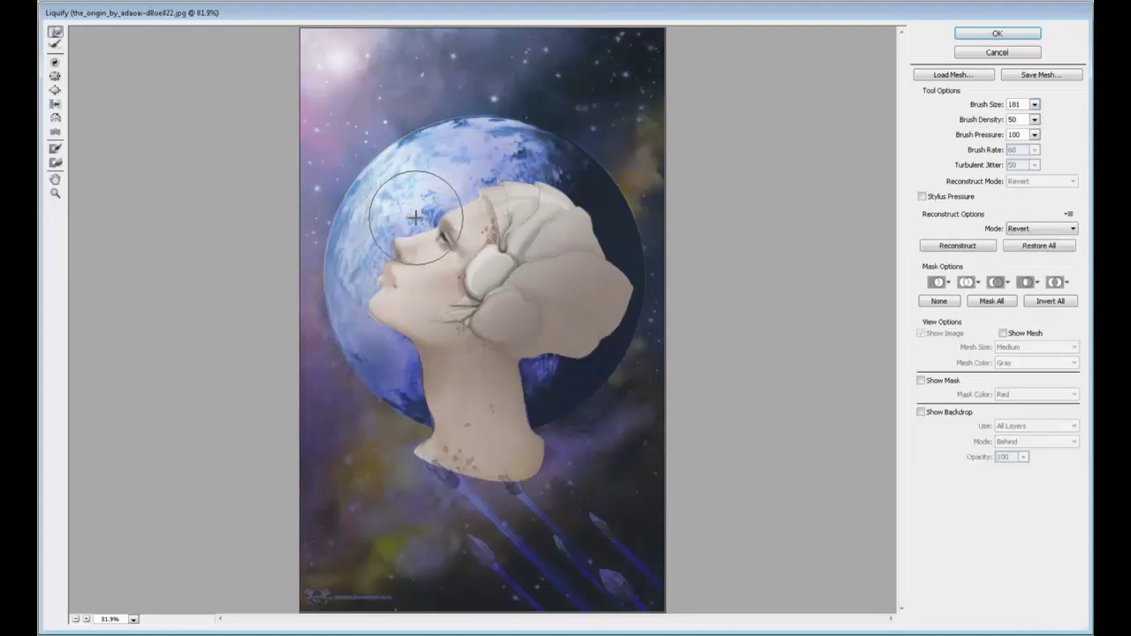
Step: Bloat the headpiece near the ear, push the forehead, lift the neck edge with a 646 brush, and apply
left_click(55, 89)
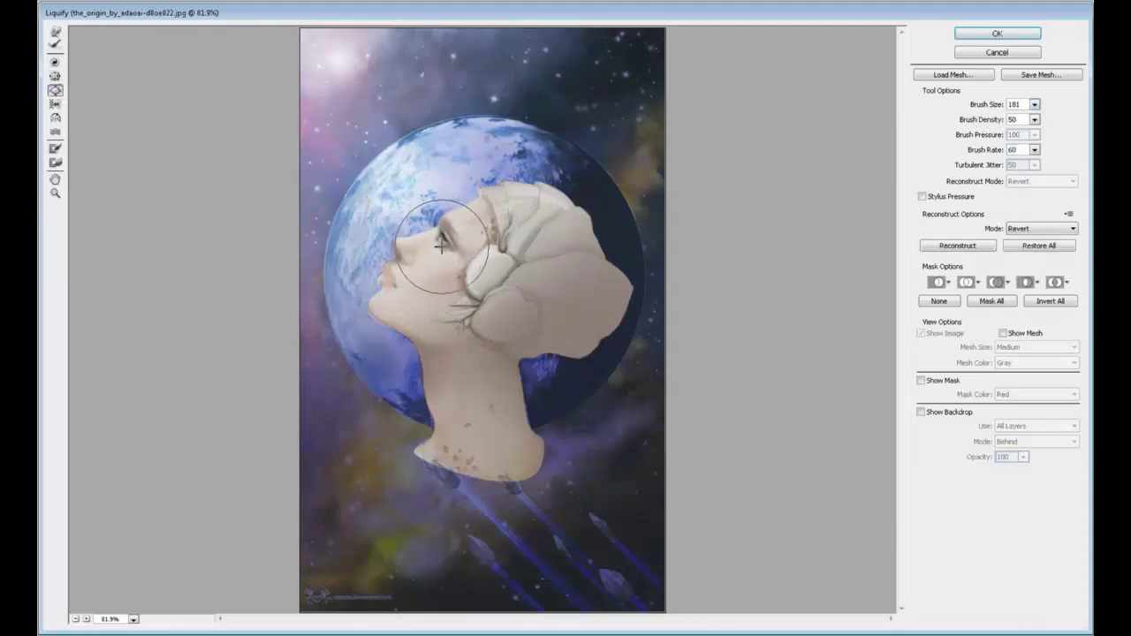
mouse_move(440, 247)
left_mouse_down()
mouse_move(442, 260)
mouse_move(486, 263)
left_mouse_up()
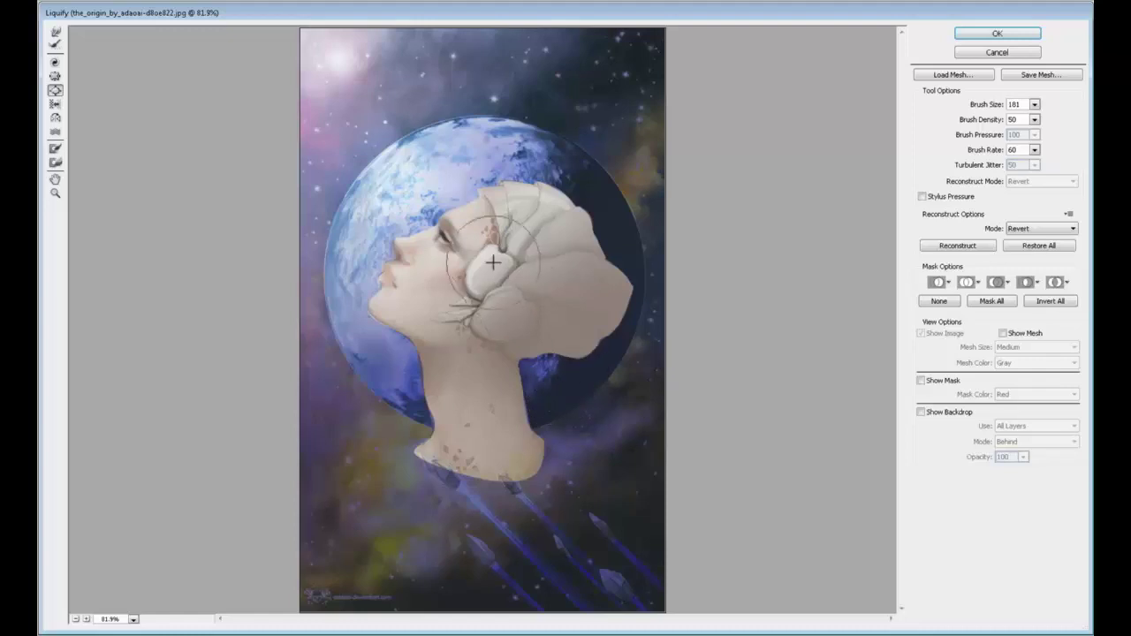
left_click(55, 31)
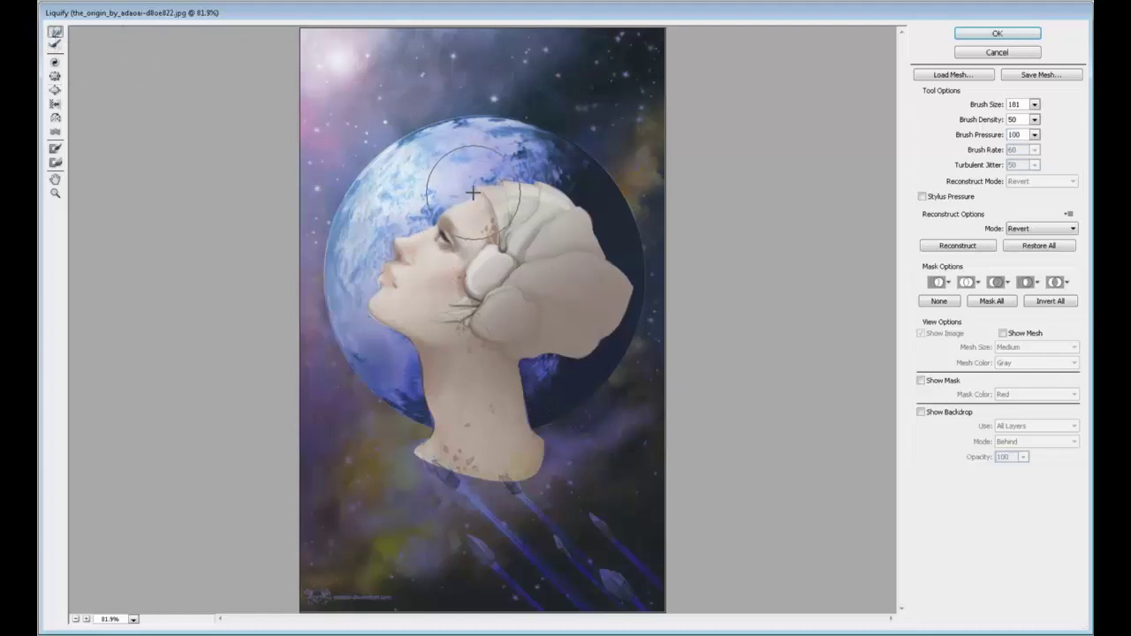
mouse_move(472, 193)
left_mouse_down()
mouse_move(425, 200)
mouse_move(382, 225)
mouse_move(357, 306)
mouse_move(405, 338)
mouse_move(445, 344)
mouse_move(424, 415)
mouse_move(493, 416)
left_mouse_up()
left_click(1034, 105)
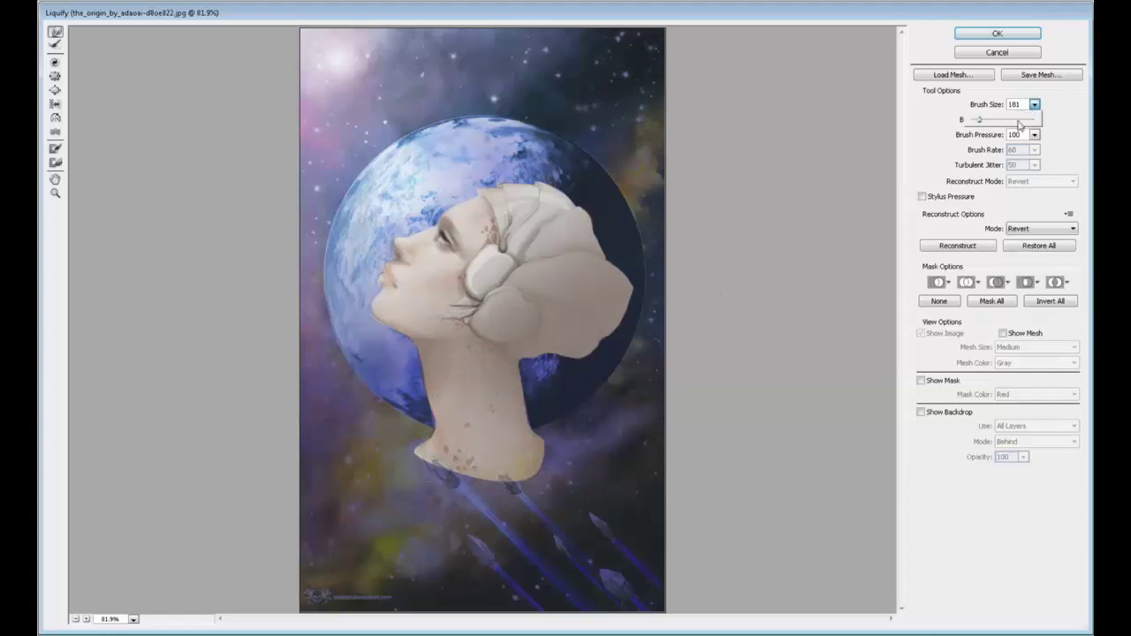
left_click_drag(979, 119, 1003, 120)
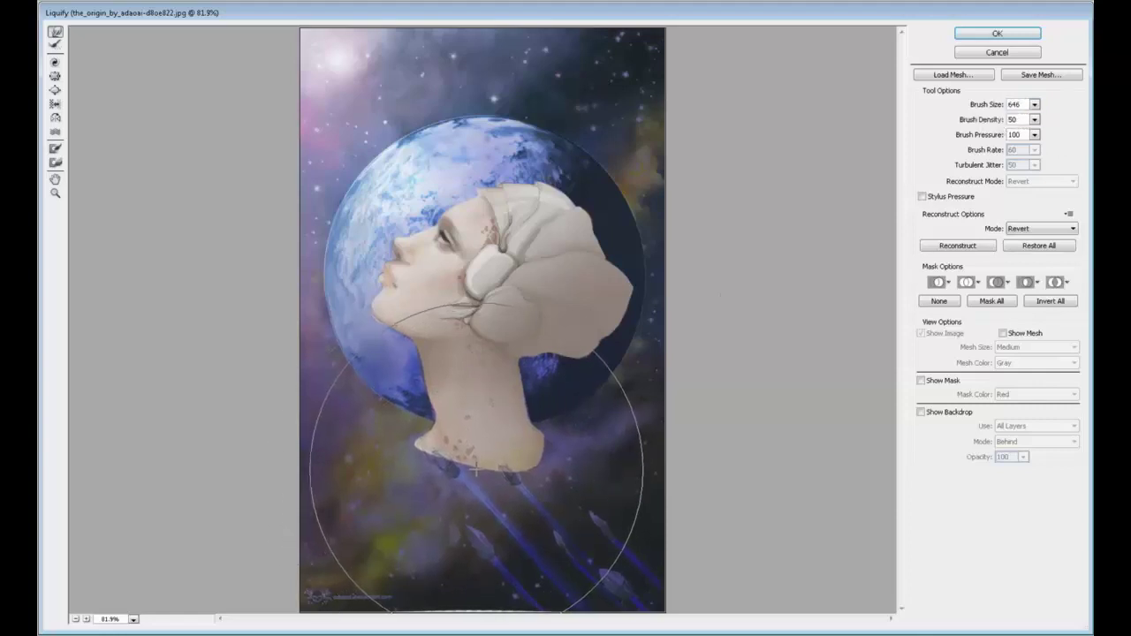
mouse_move(471, 478)
left_mouse_down()
mouse_move(469, 456)
mouse_move(464, 469)
left_mouse_up()
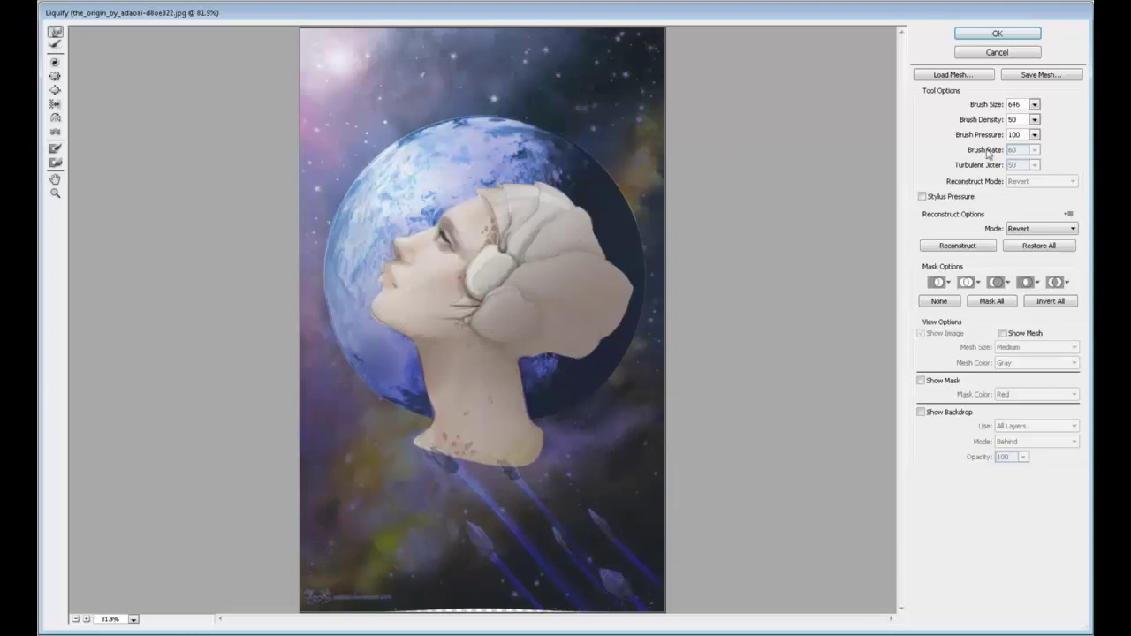
left_click(997, 38)
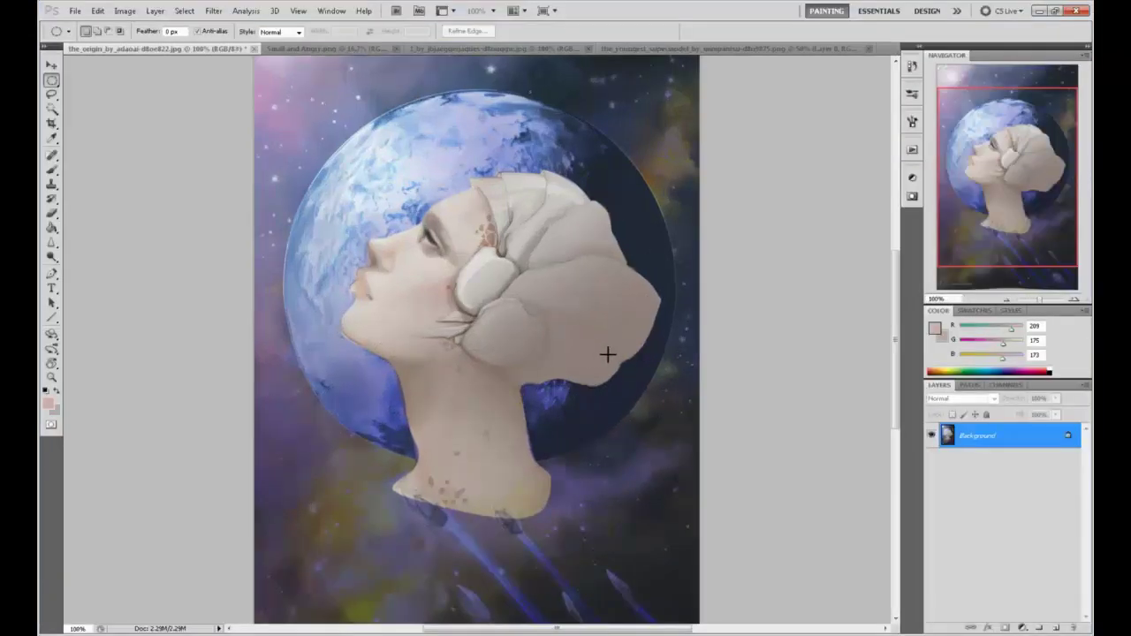
Step: Select a circle around the planet, add a new empty layer, and sample a light blue from the planet
key("ctrl+minus")
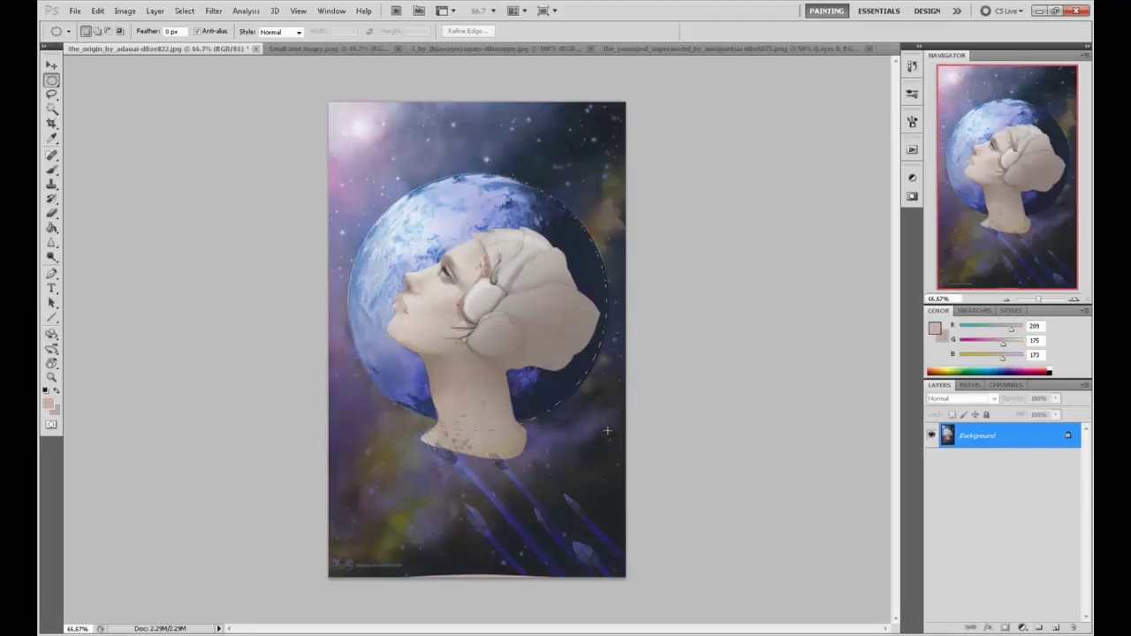
left_click_drag(611, 433, 630, 448)
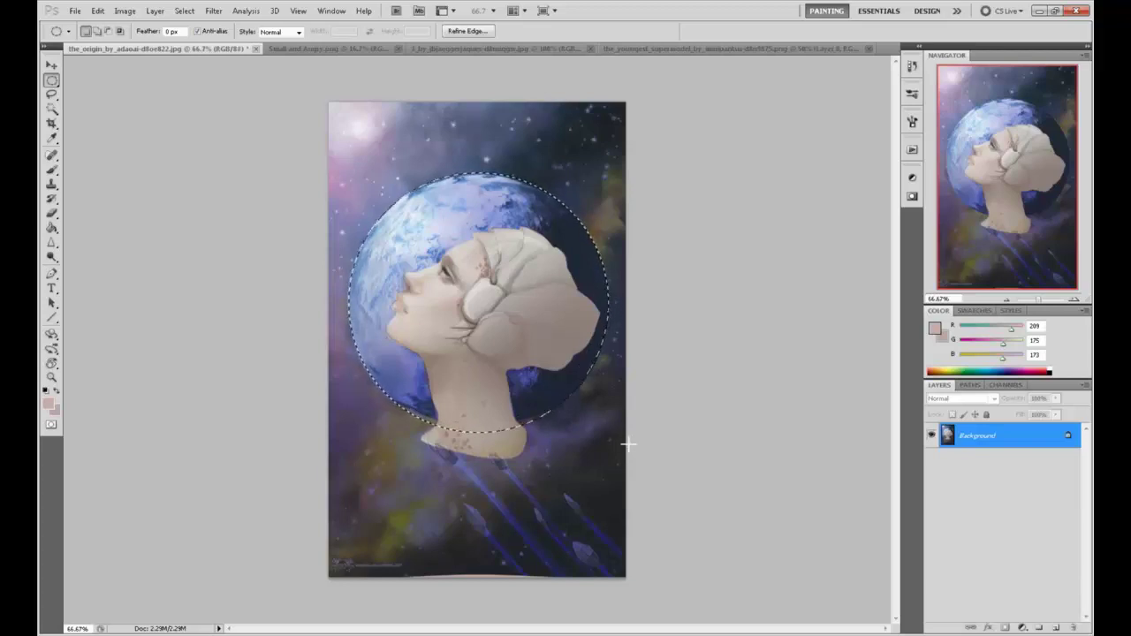
left_click(1056, 629)
key("b")
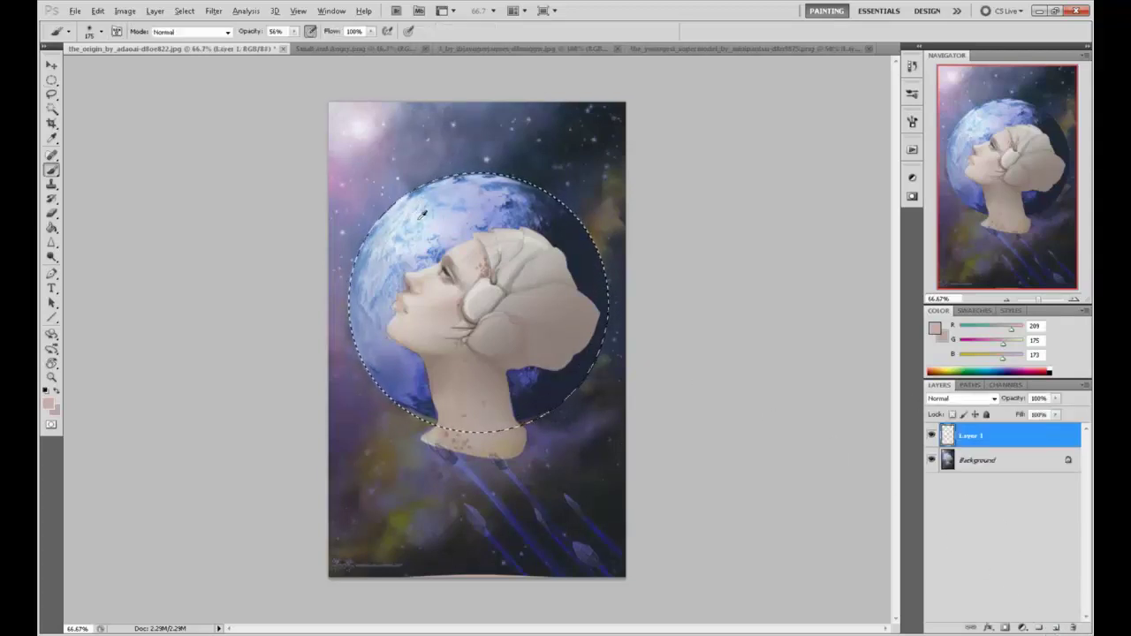
left_click(421, 217, "alt")
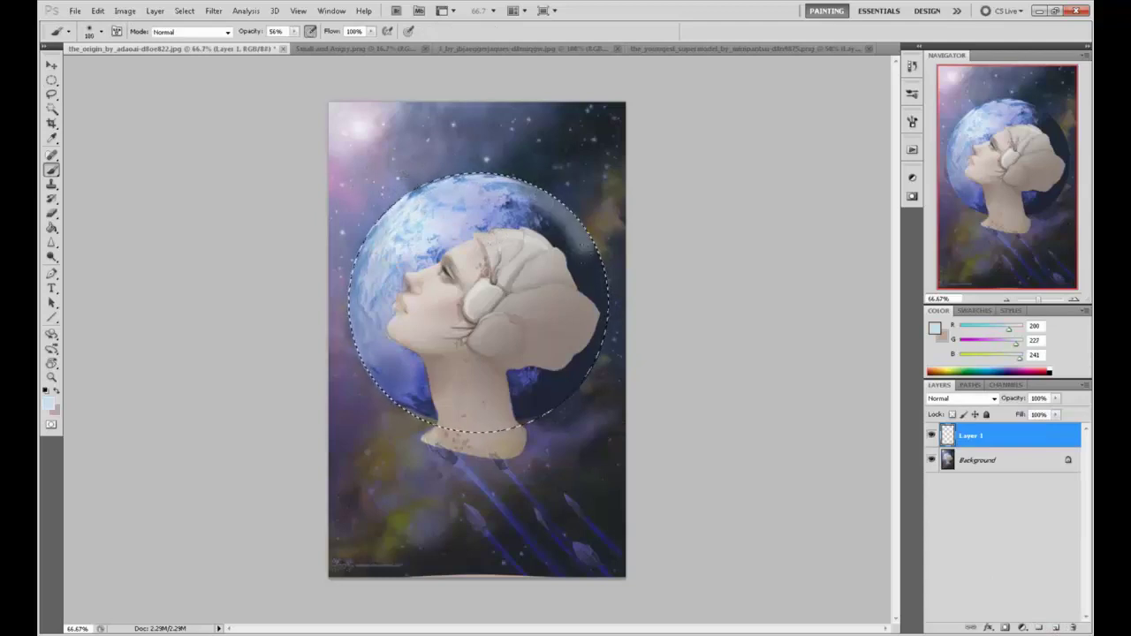
Step: Paint a soft light-blue glow along the planet's lower-right rim using a smaller brush
key("m")
right_click(537, 268)
left_click(581, 292)
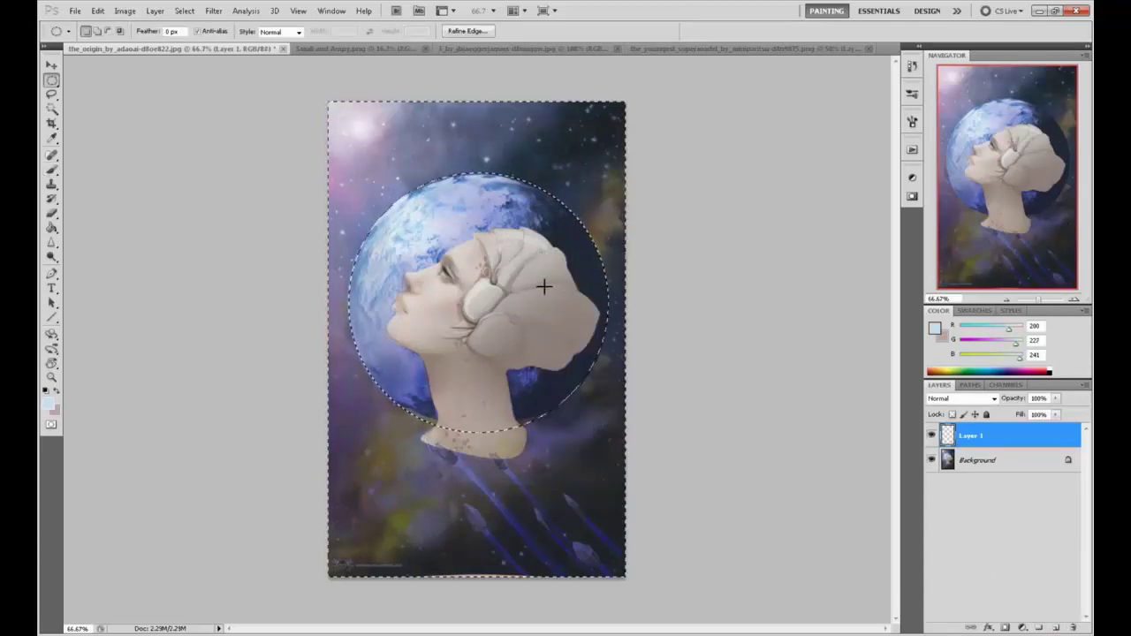
key("b")
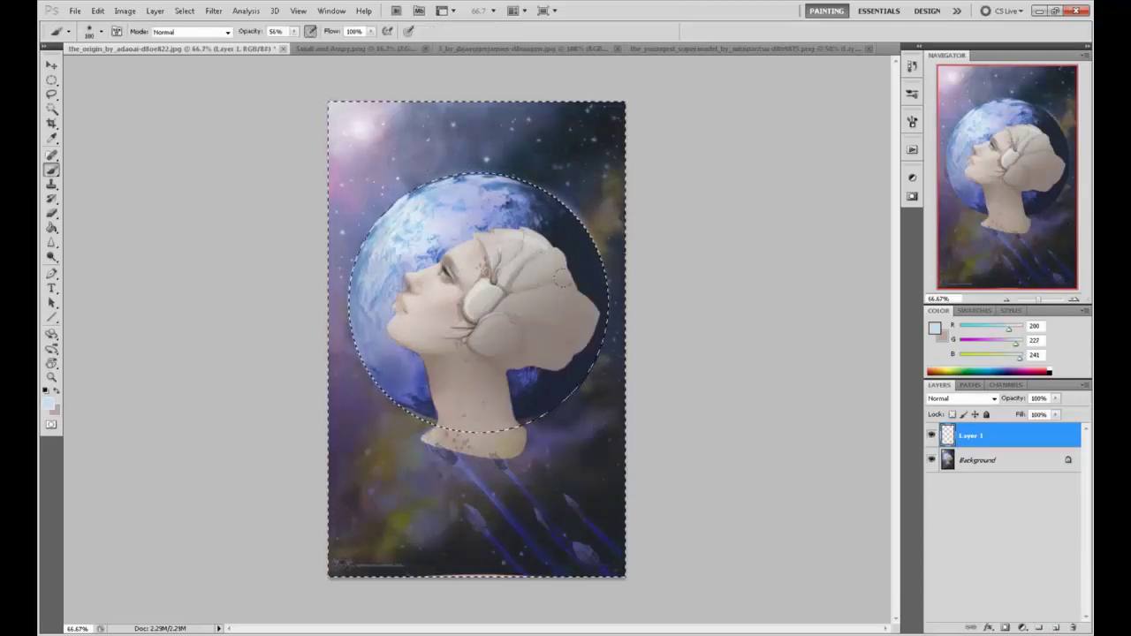
left_click_drag(585, 393, 543, 333)
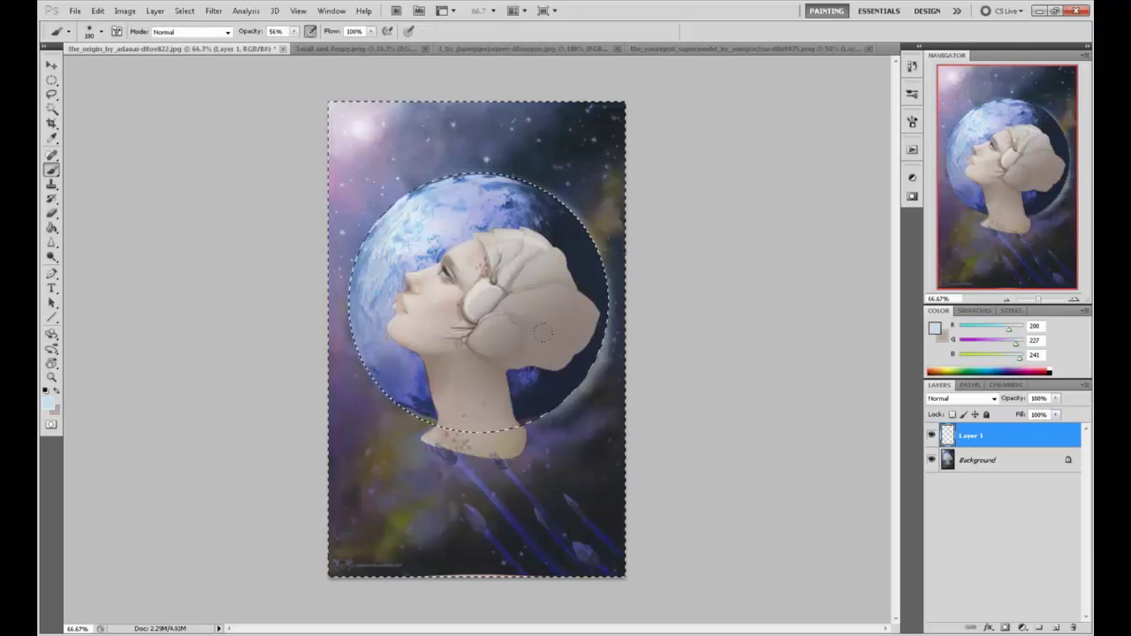
key("ctrl+z")
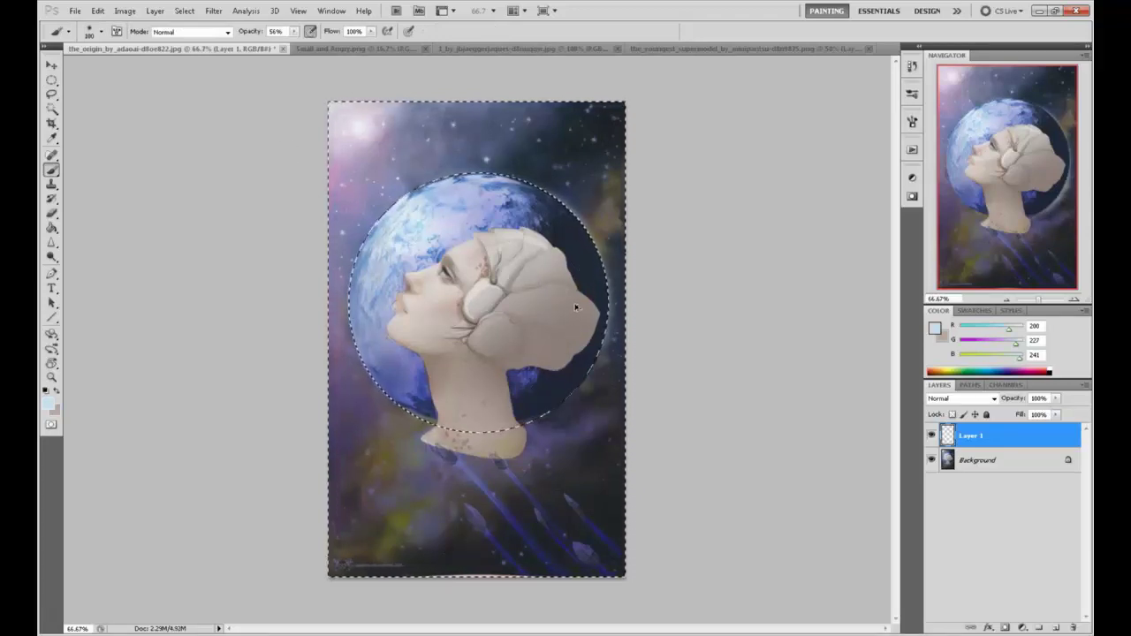
key("ctrl+d")
key("bracketleft")
left_click_drag(596, 337, 506, 398)
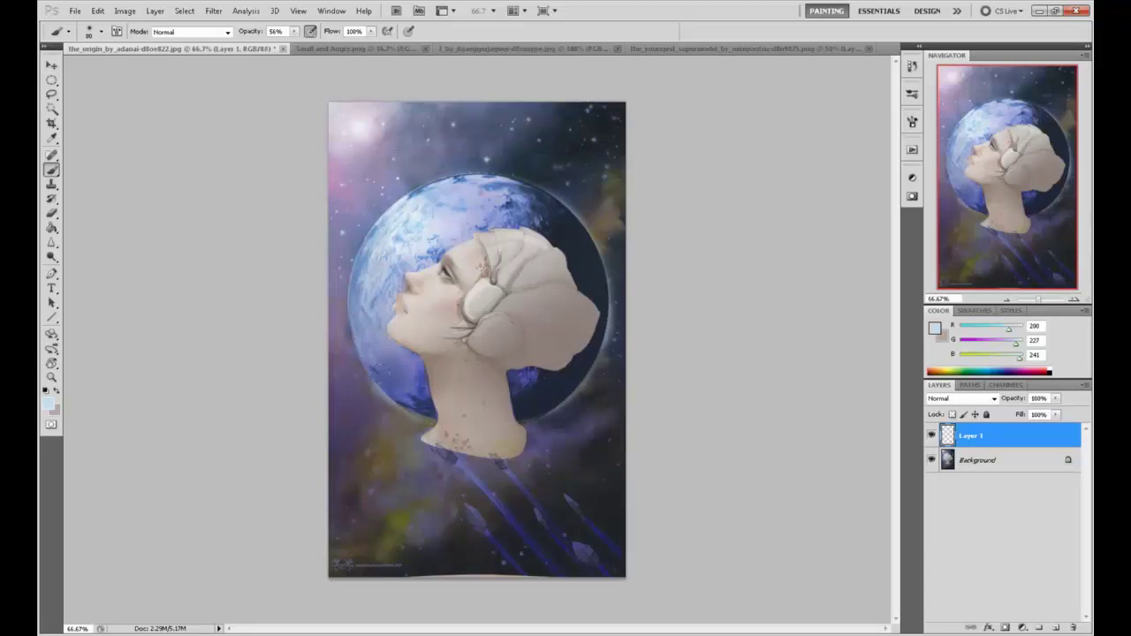
Step: Paint a glow along the planet's lower-left rim, then undo the extra whitish strokes above it
mouse_move(433, 422)
left_mouse_down()
mouse_move(367, 374)
mouse_move(371, 226)
left_mouse_up()
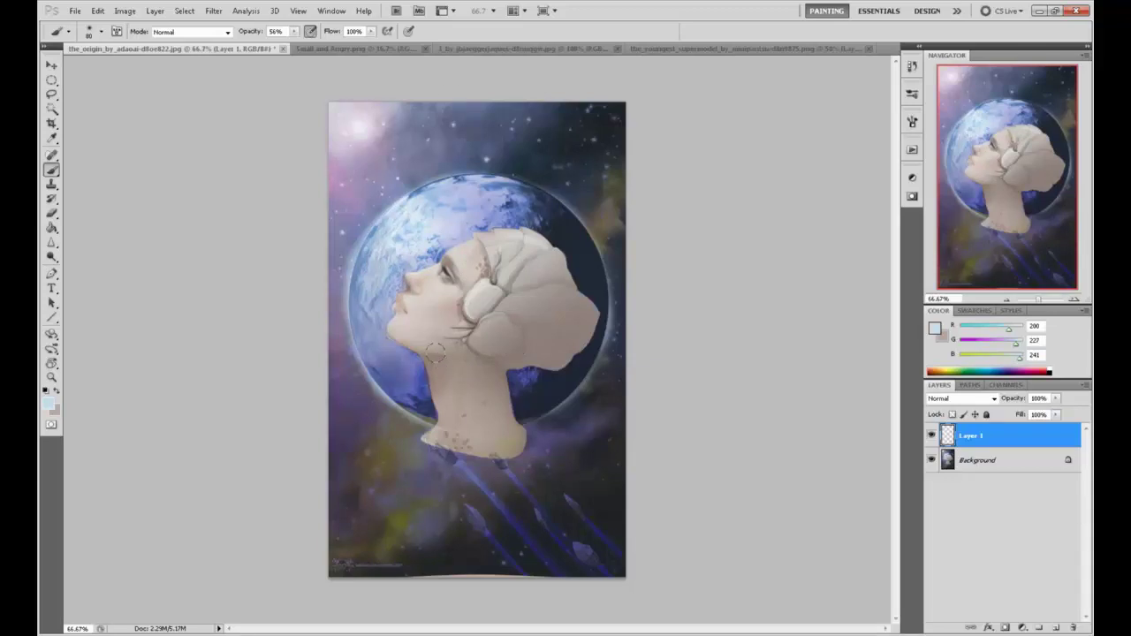
mouse_move(439, 187)
left_mouse_down()
mouse_move(416, 120)
mouse_move(371, 167)
left_mouse_up()
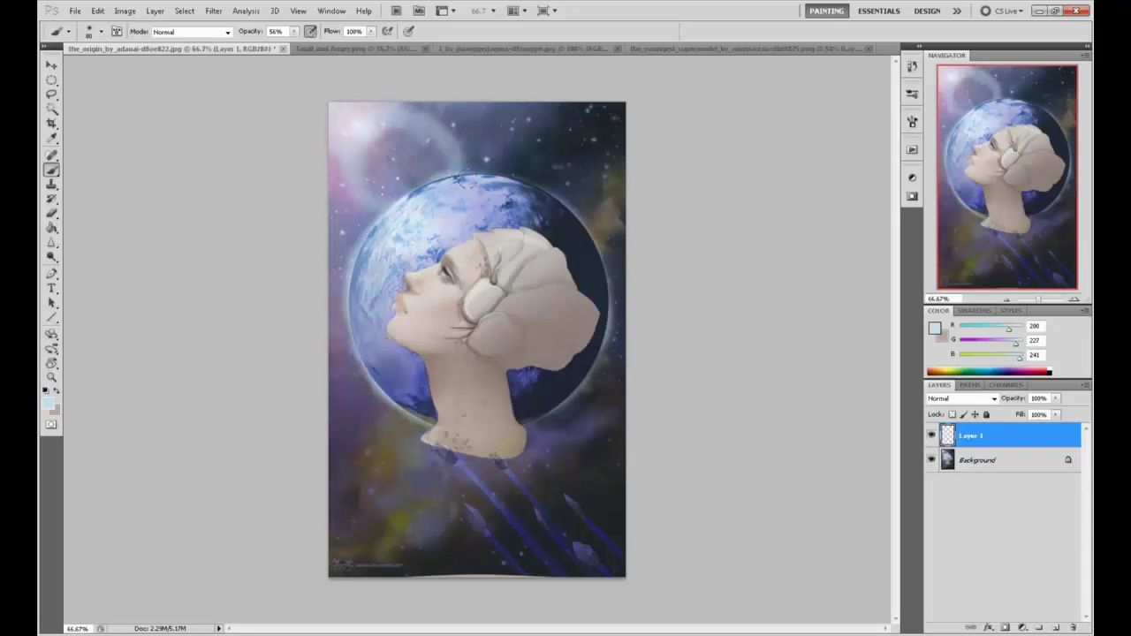
left_click_drag(557, 204, 372, 343)
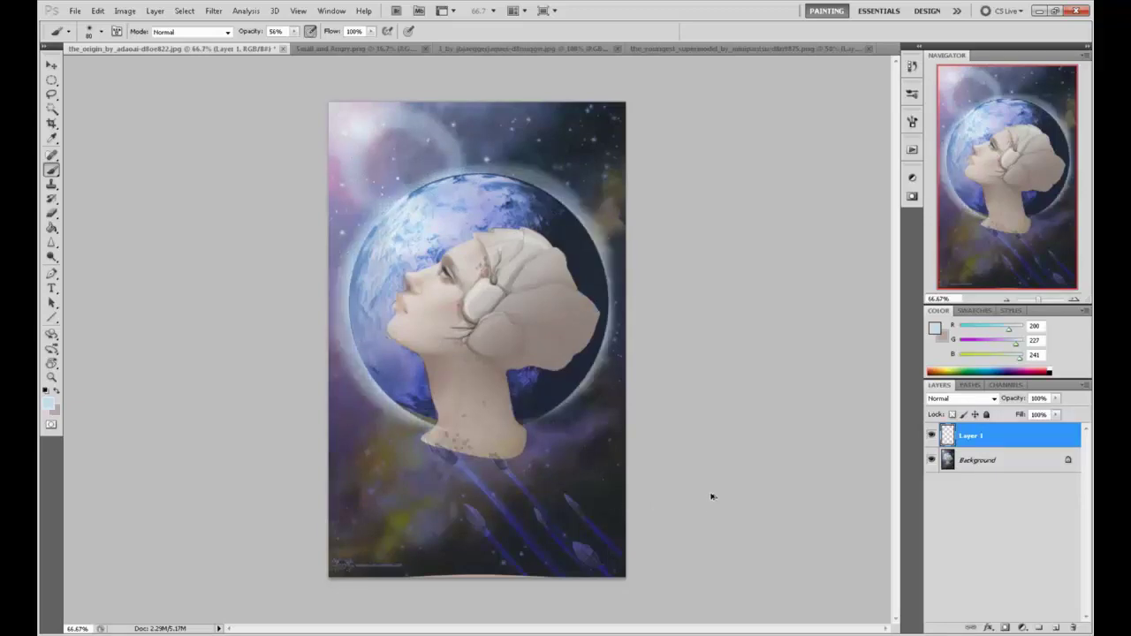
key("ctrl+z")
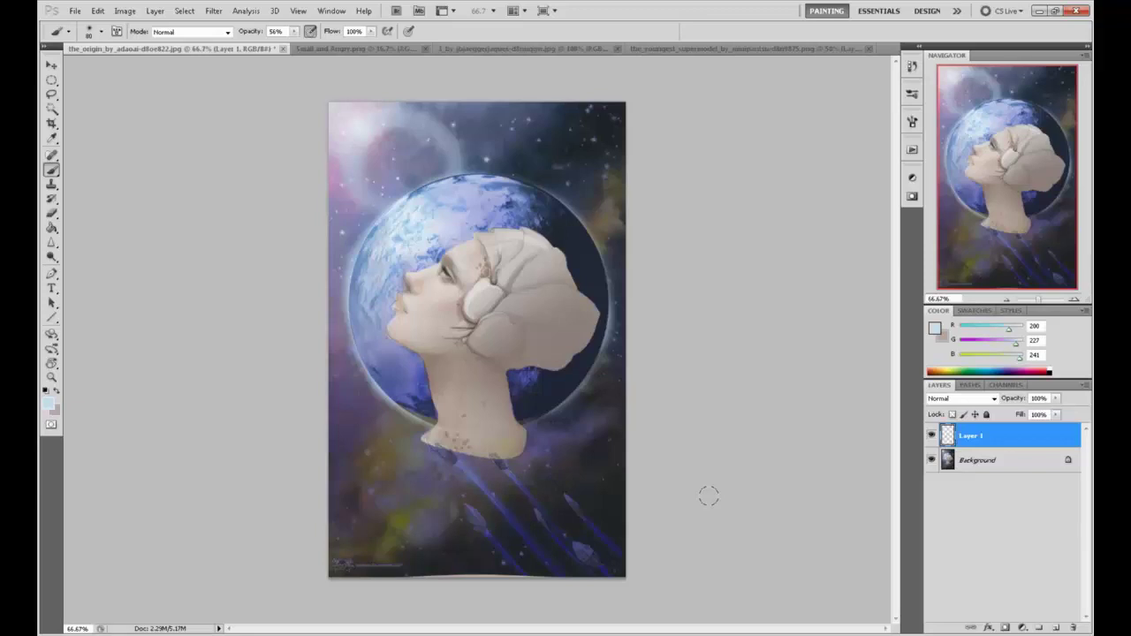
key("ctrl+z")
Step: Skip saving for now and flatten the image into a single Background layer
key("ctrl+s")
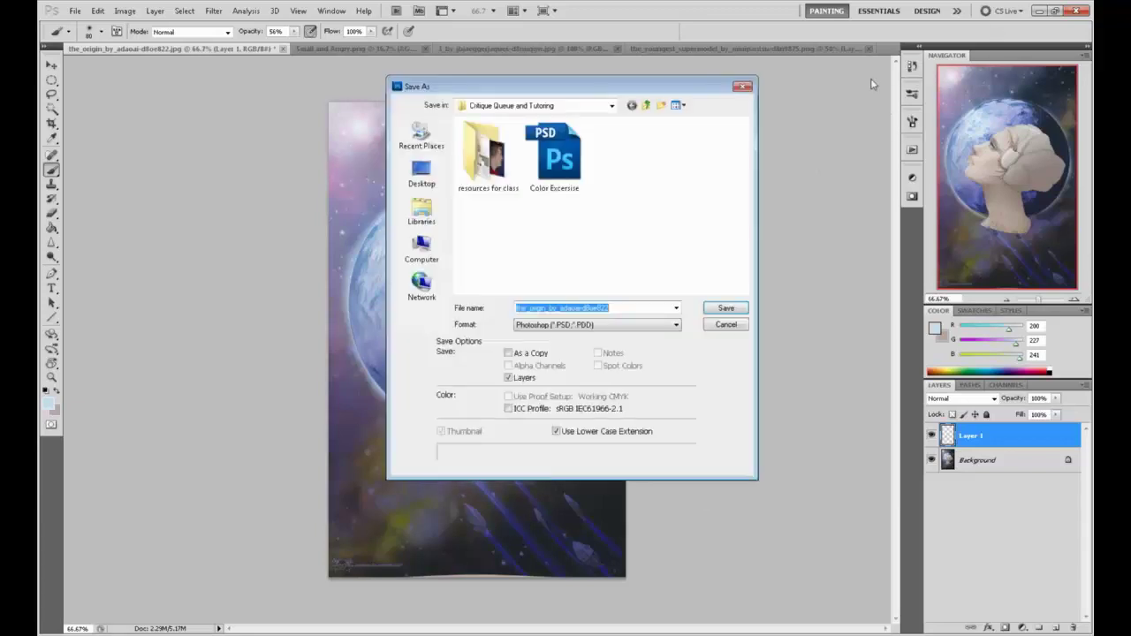
left_click(730, 324)
right_click(973, 466)
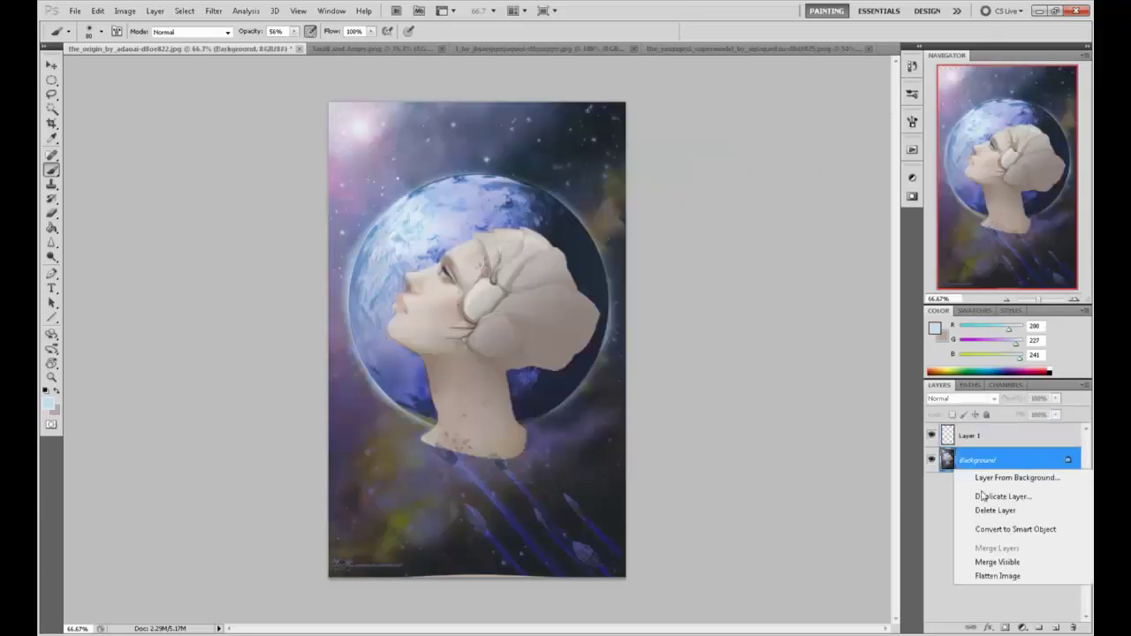
left_click(997, 575)
Step: Compare with the original colourful snapshot in History, then return to the flattened state
left_click(912, 65)
left_click_drag(896, 389, 896, 88)
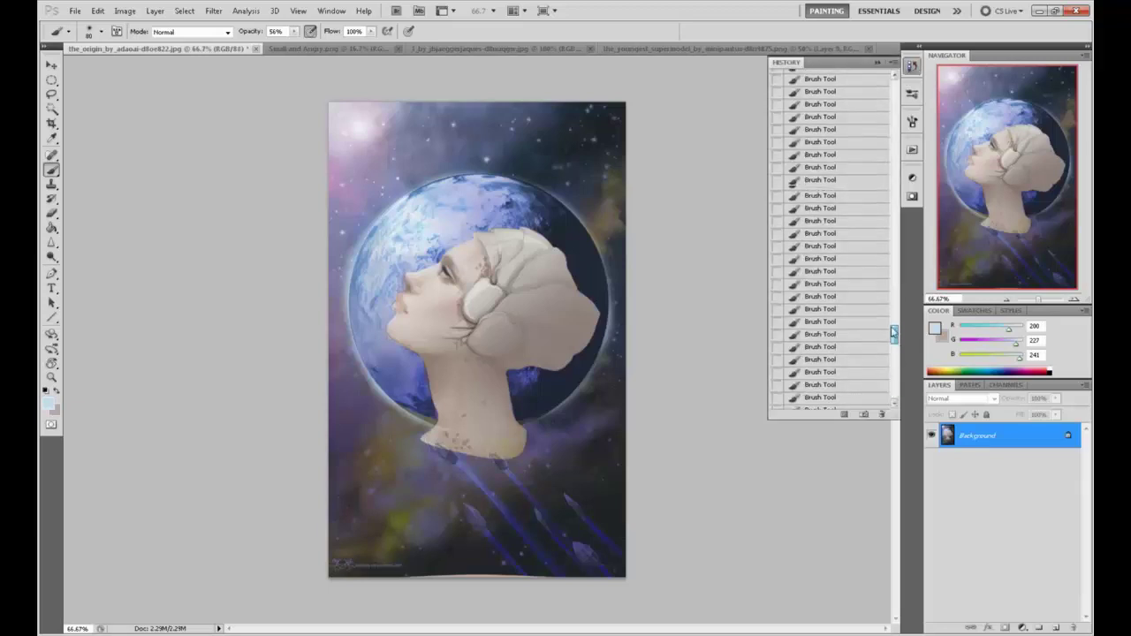
left_click(850, 85)
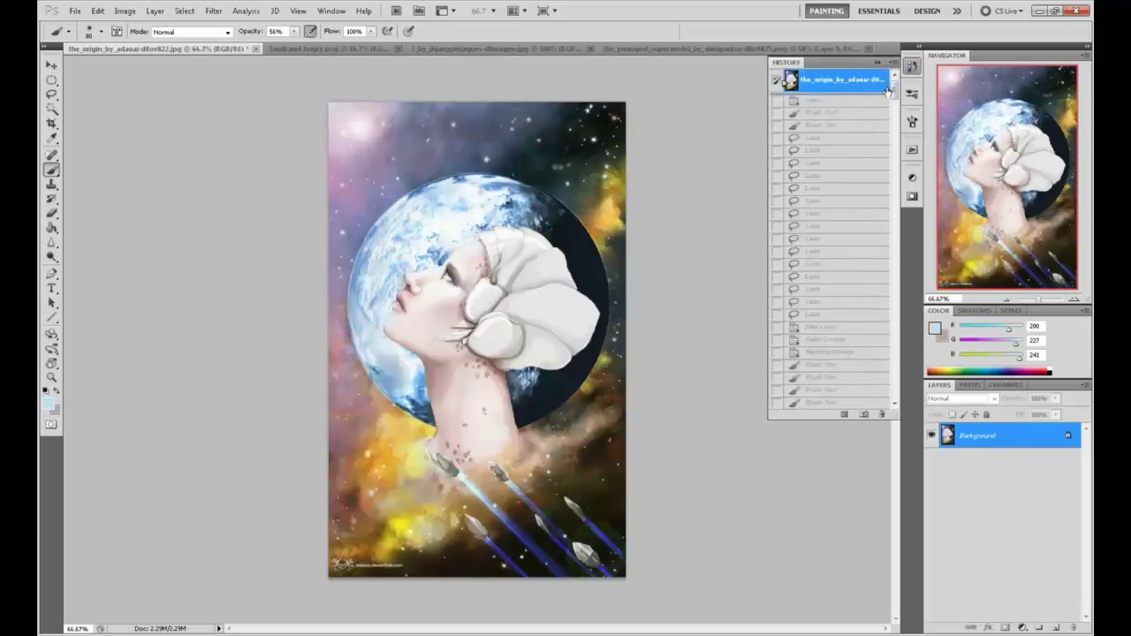
left_click_drag(895, 90, 896, 388)
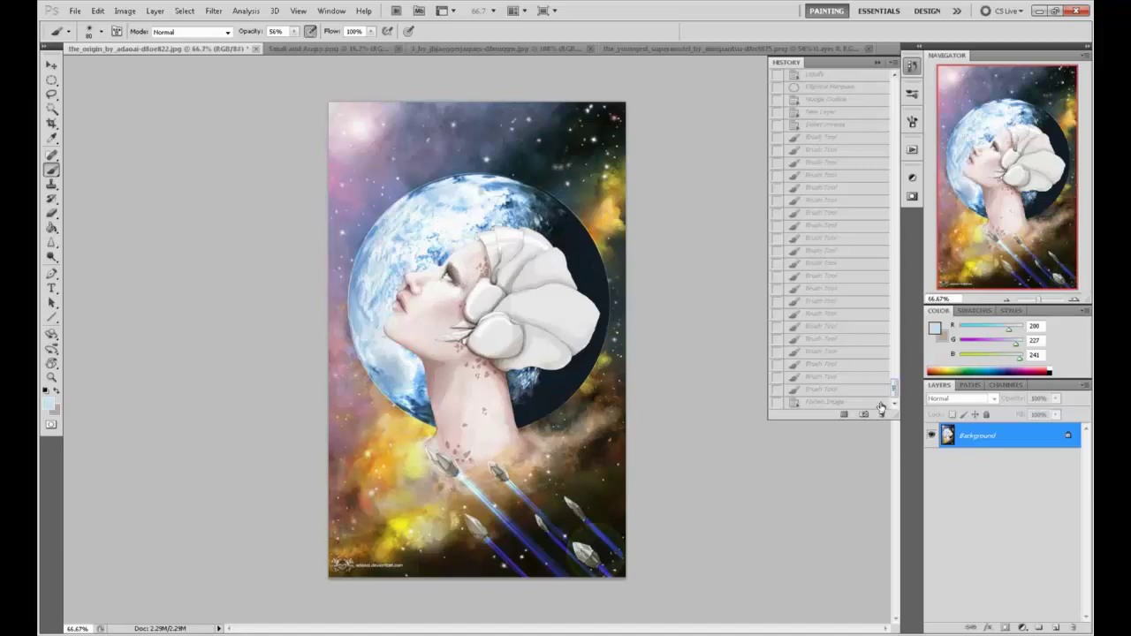
left_click(819, 405)
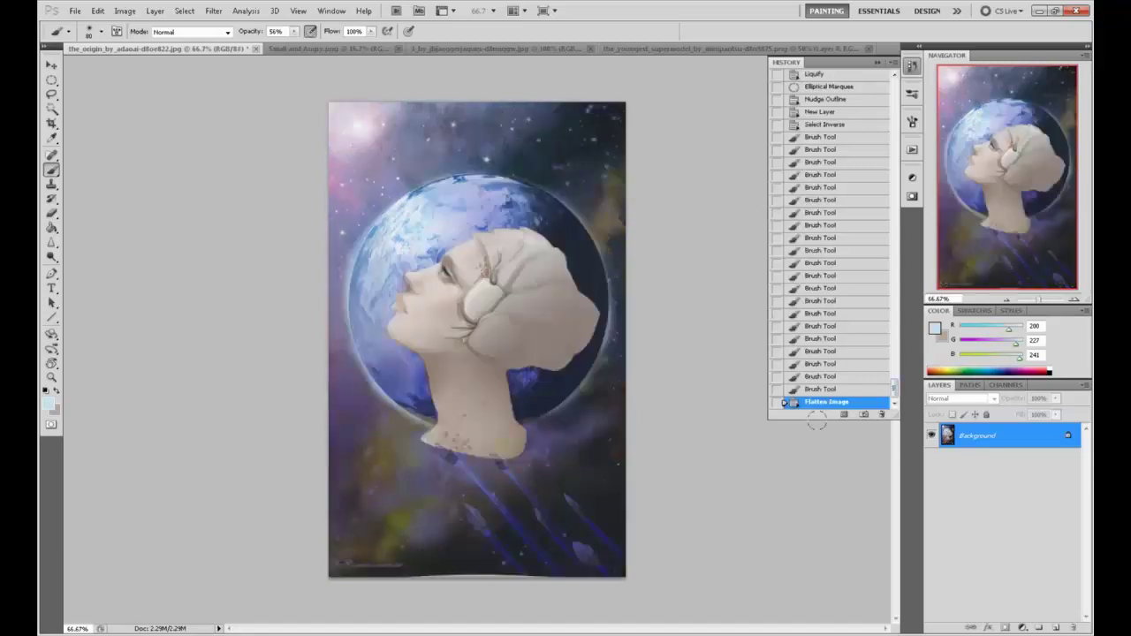
left_click(878, 61)
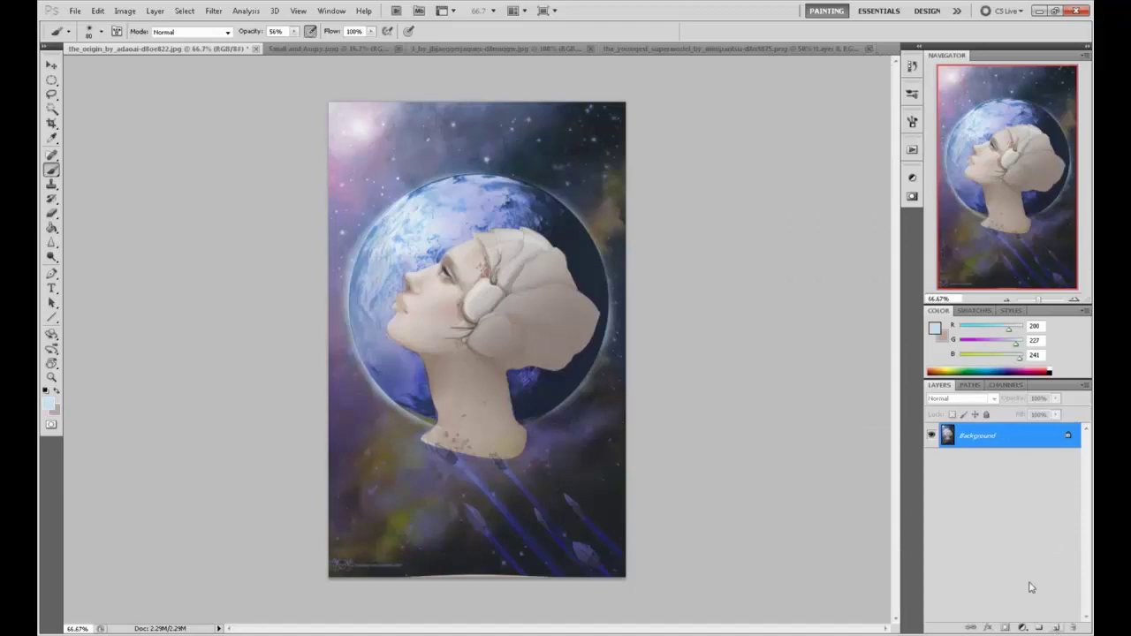
Step: Add a Darken-blended layer with dark blue #3a6277 foreground, trying and undoing a fill
left_click(1056, 627)
left_click(961, 398)
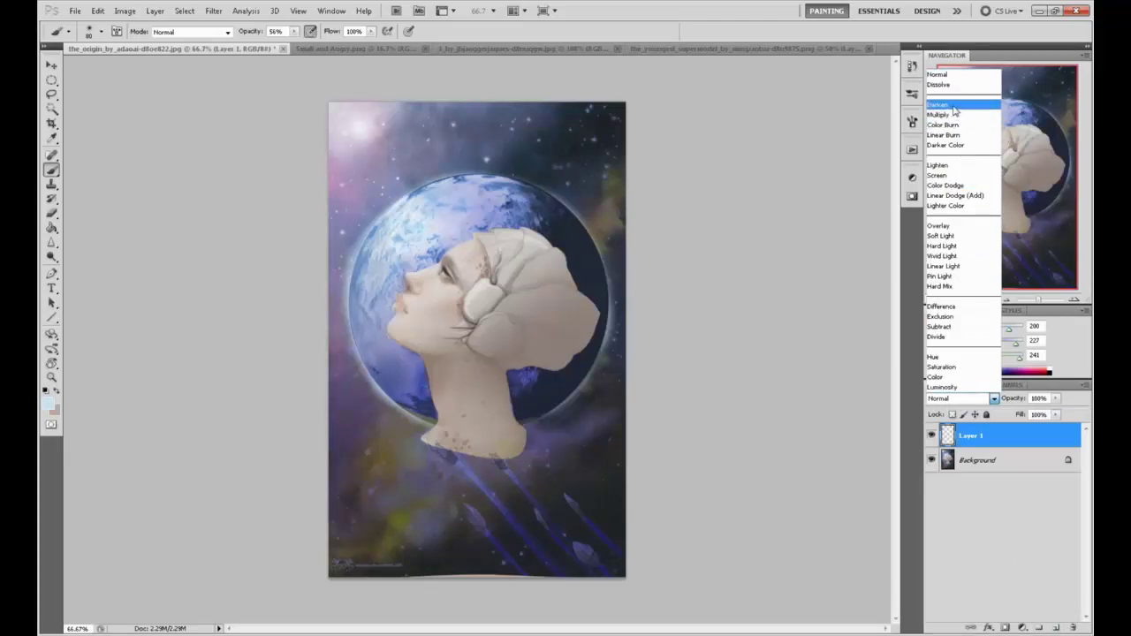
left_click(940, 104)
left_click(935, 331)
left_click_drag(765, 288, 760, 285)
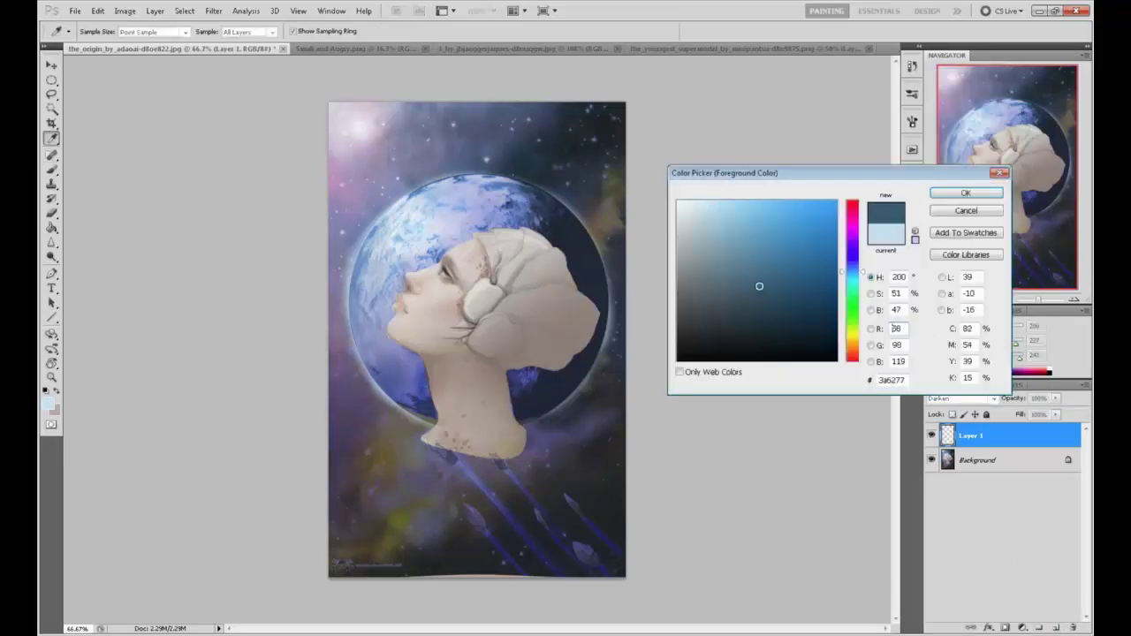
left_click(966, 193)
key("g")
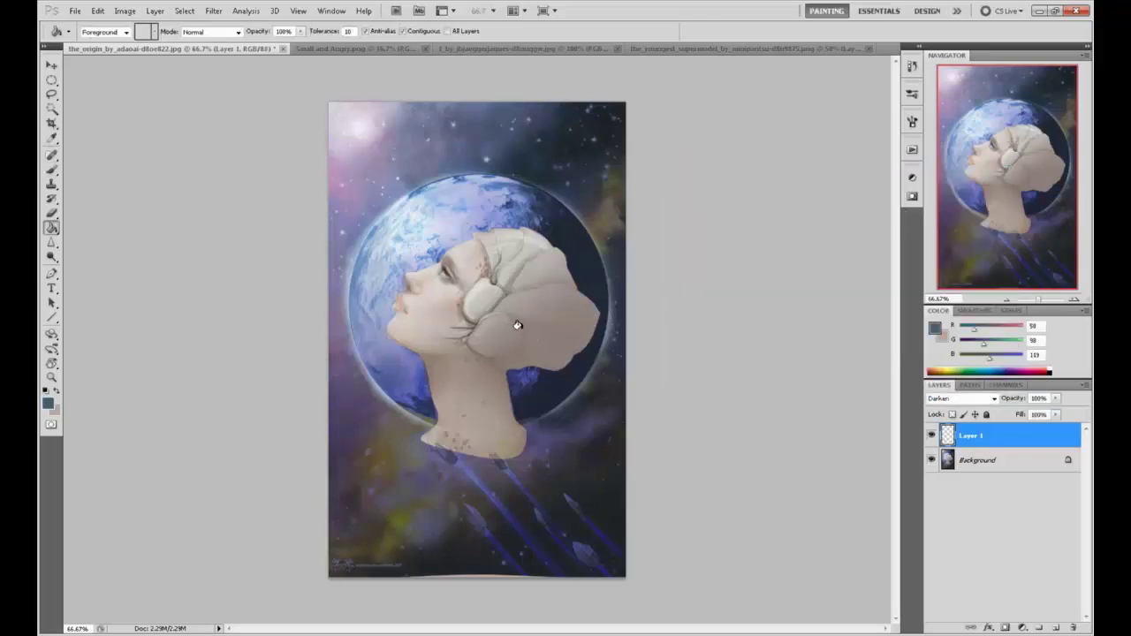
left_click(518, 325)
key("ctrl+z")
Step: Fill a new Layer 2 with #3a6277, change its blend mode and lower Fill to about 25%
left_click(1057, 628)
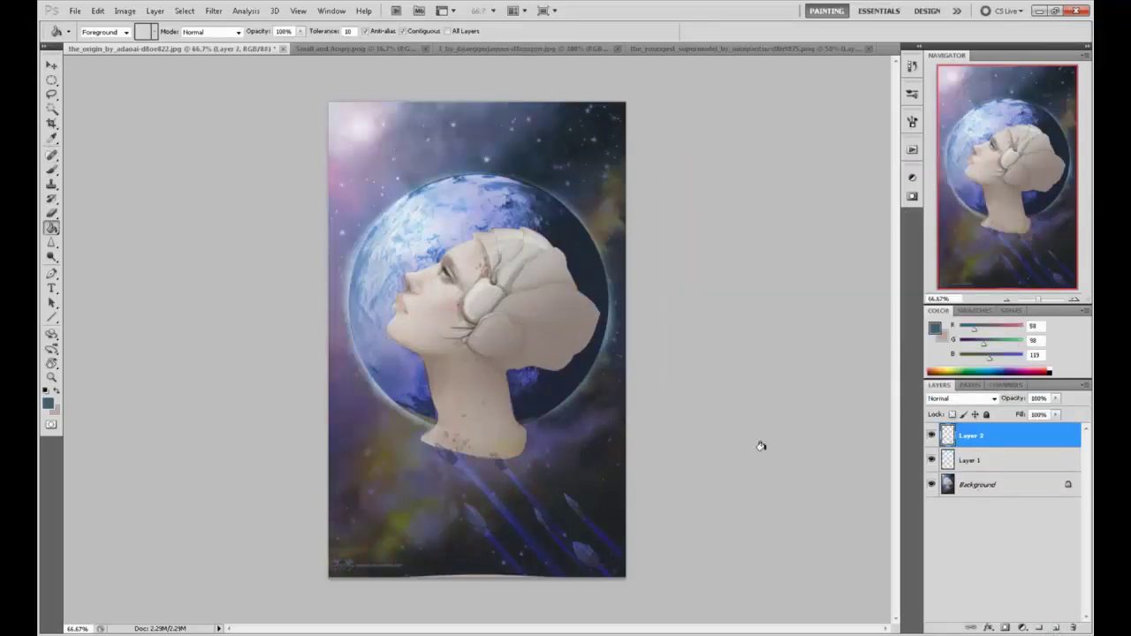
right_click(554, 326)
left_click(566, 330)
left_click(530, 298)
left_click(995, 399)
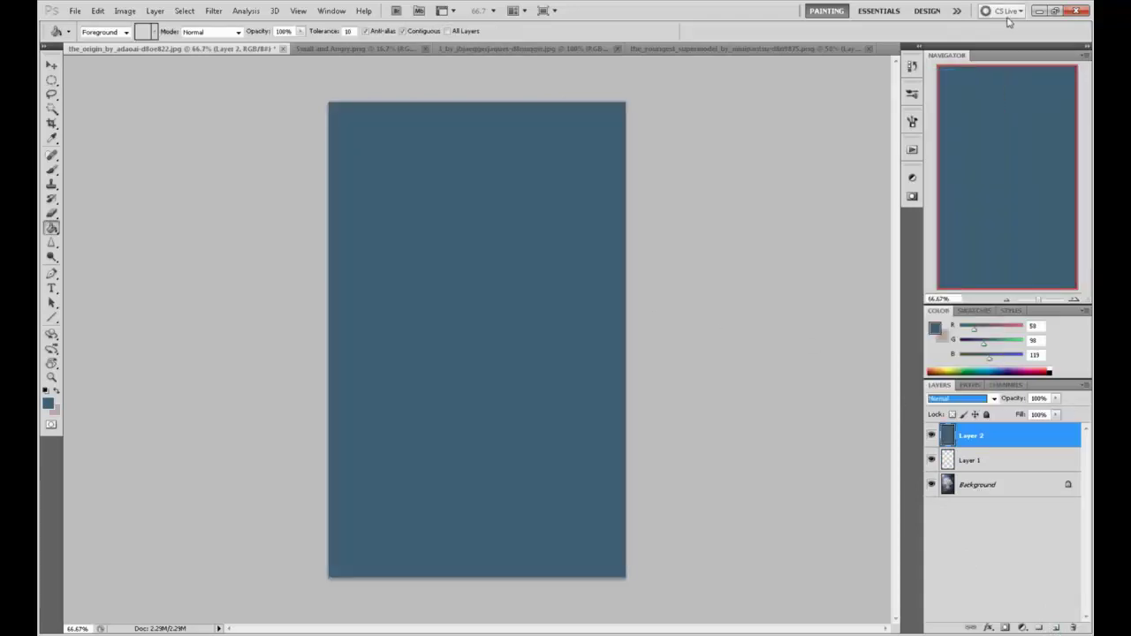
key("Down")
key("Down")
key("Down")
key("Down")
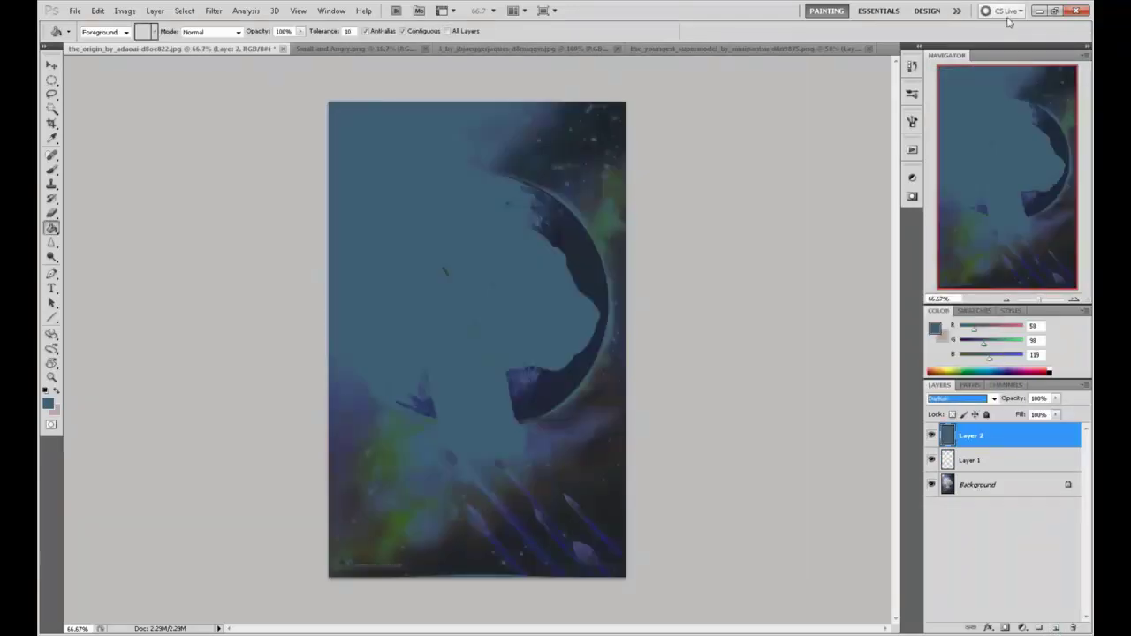
left_click_drag(1056, 414, 1003, 432)
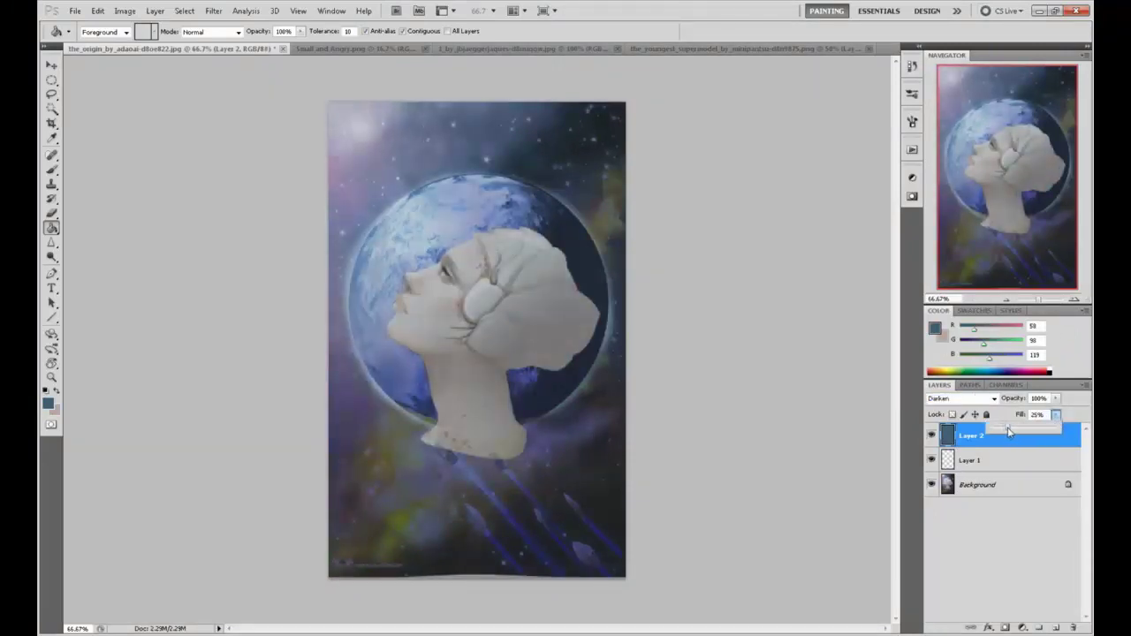
right_click(988, 458)
Step: Flatten to one Background layer and lasso small areas around the eye, eyelid and chin
left_click(990, 449)
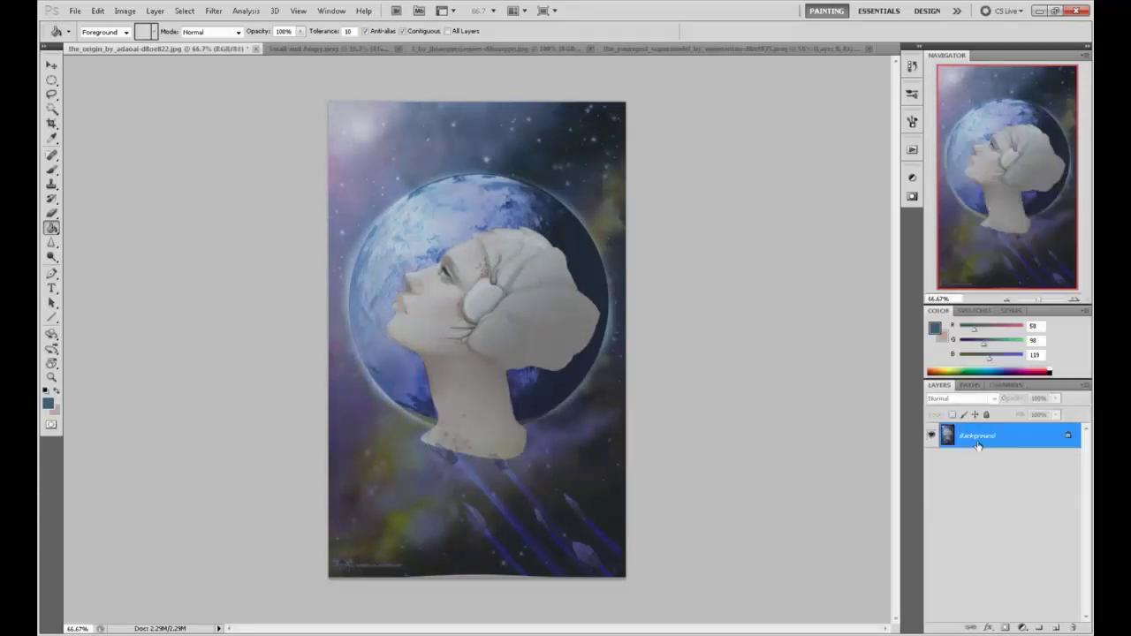
key("l")
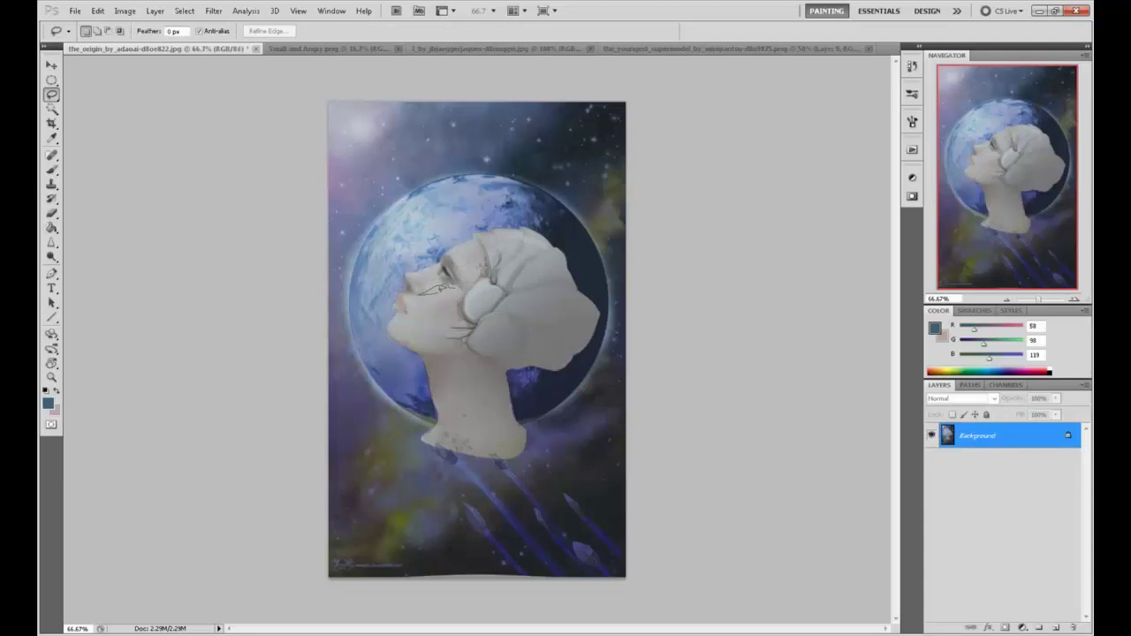
left_click(455, 293)
left_click_drag(455, 291, 449, 286)
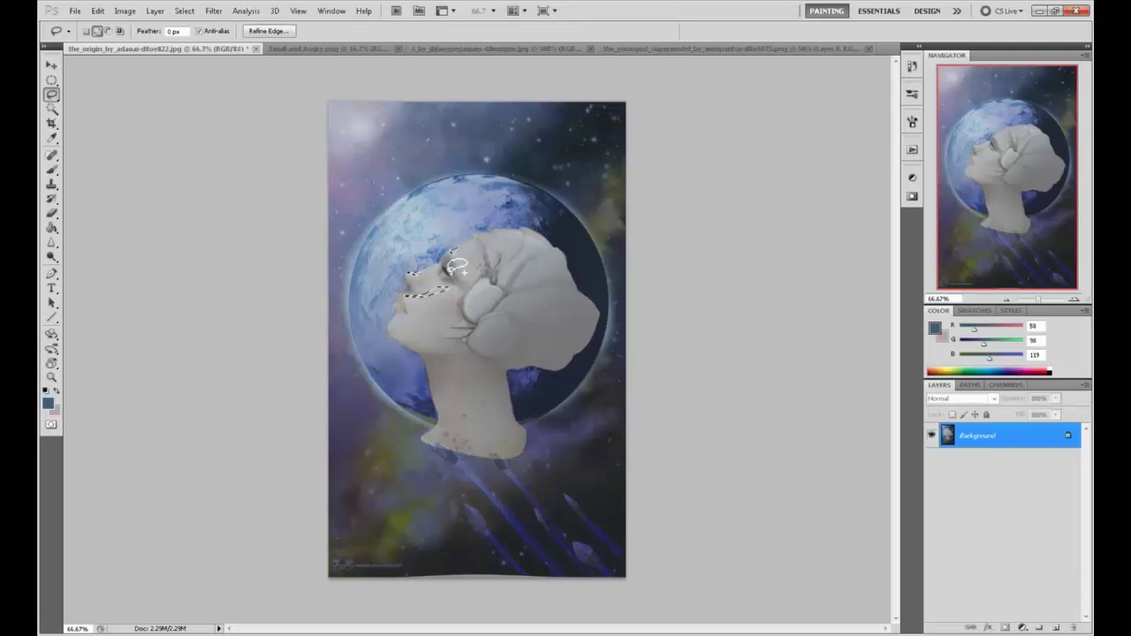
left_click_drag(467, 244, 452, 254)
left_click_drag(399, 329, 389, 320)
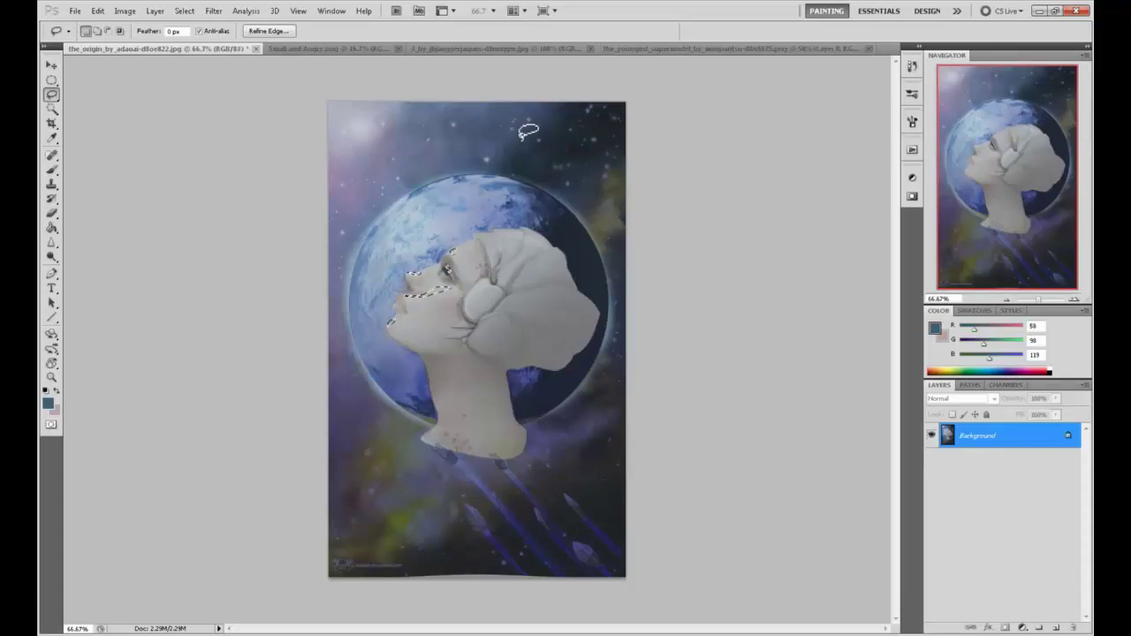
key("ctrl+h")
Step: Set the brush foreground to a pale light blue and remove the selection near the head
key("b")
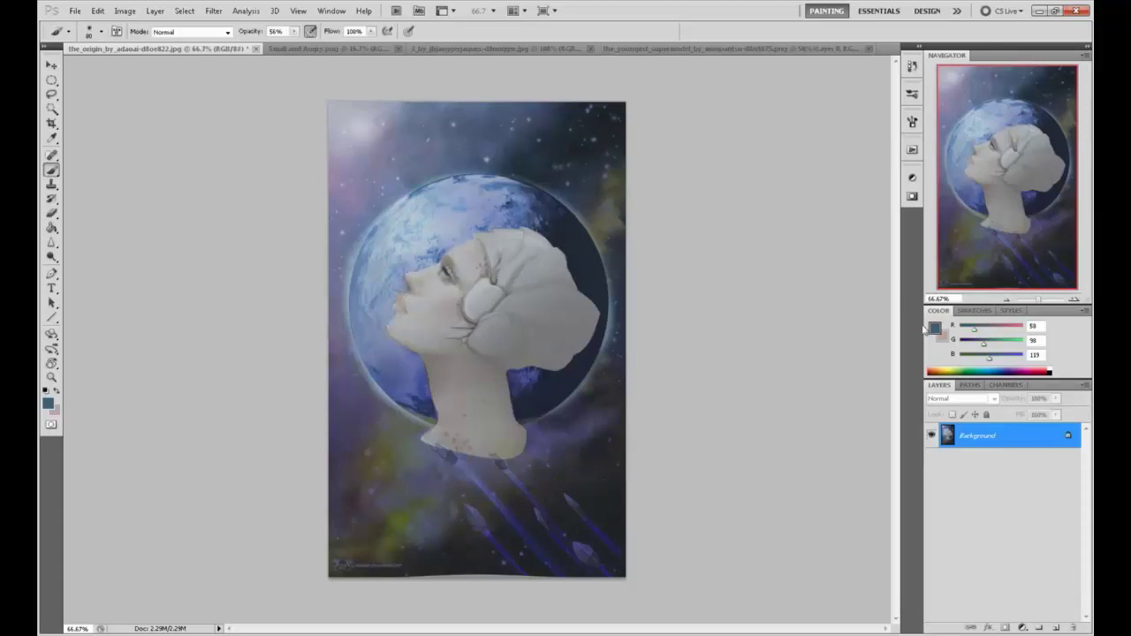
left_click(935, 328)
left_click_drag(709, 222, 705, 213)
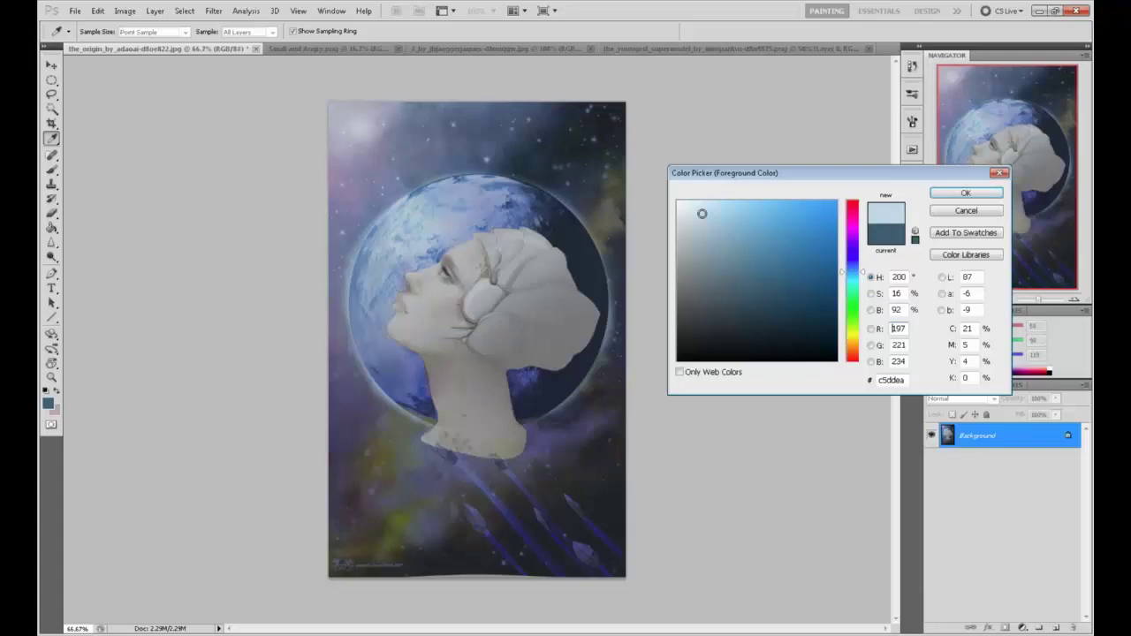
left_click(956, 194)
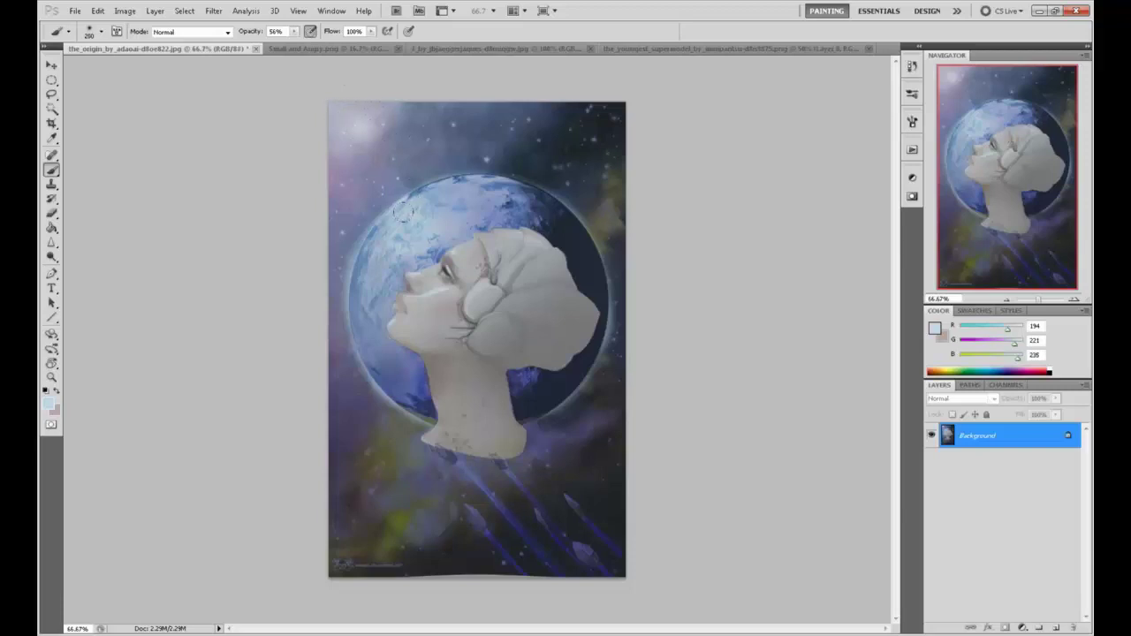
key("l")
right_click(516, 261)
left_click(547, 274)
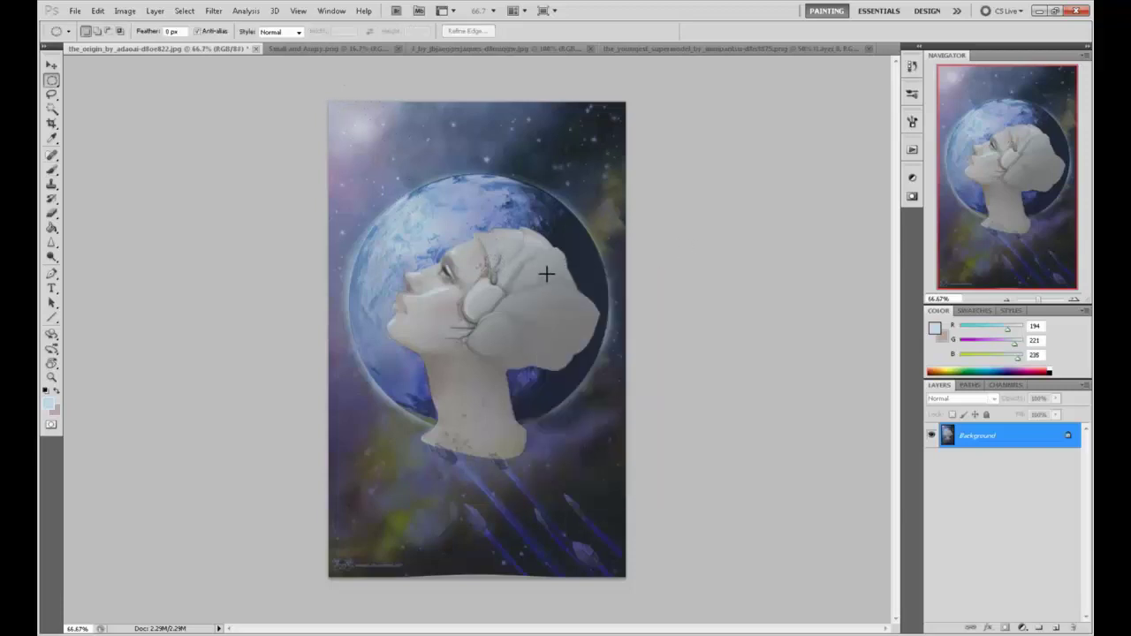
key("b")
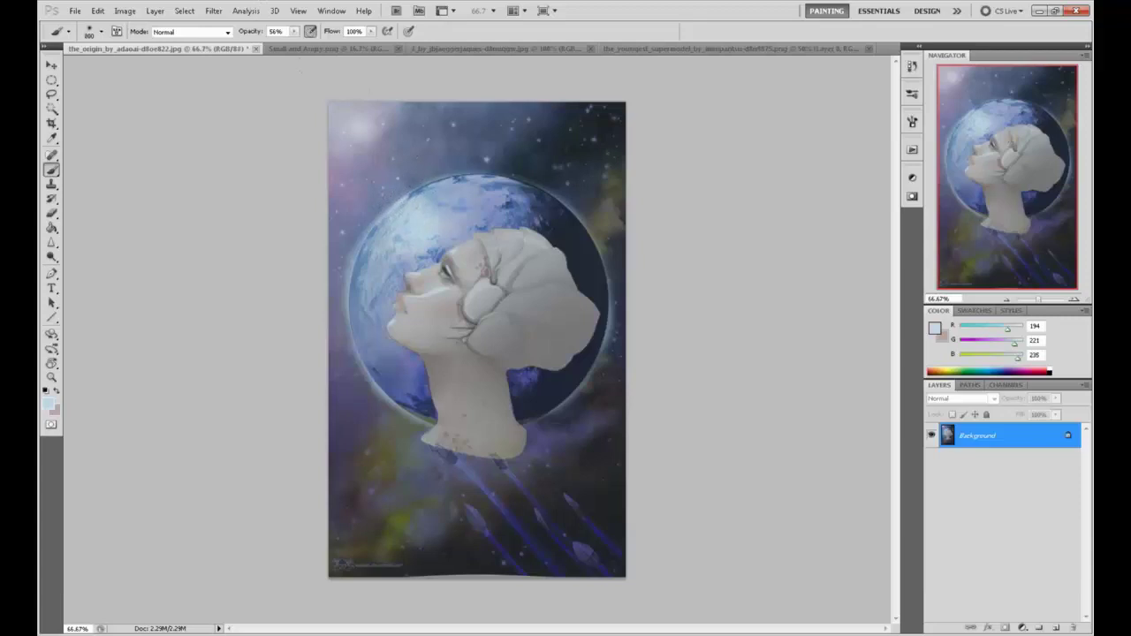
Step: Dab soft highlights over the upper left around the planet, the top centre and the face
left_click(396, 168)
left_click(402, 124)
left_click(338, 145)
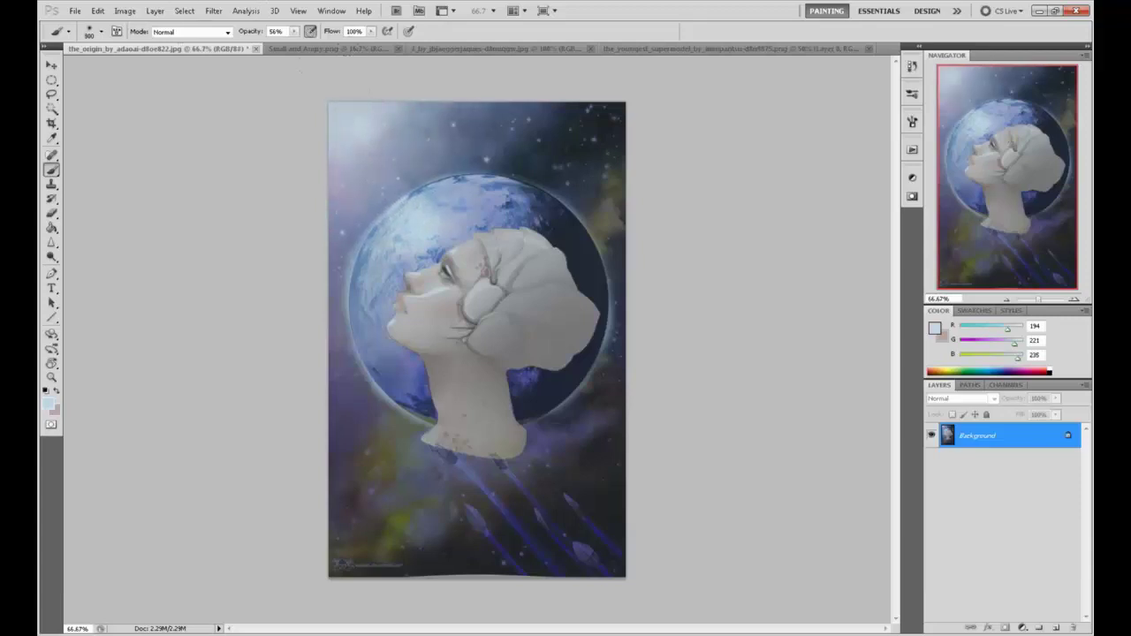
left_click(475, 177)
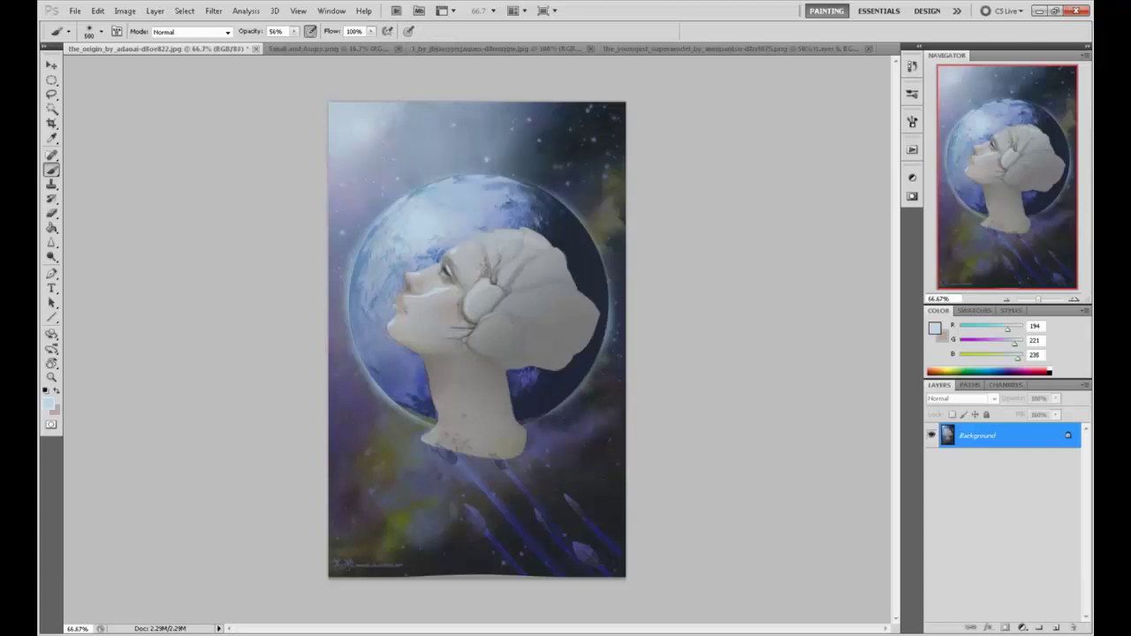
left_click(470, 271)
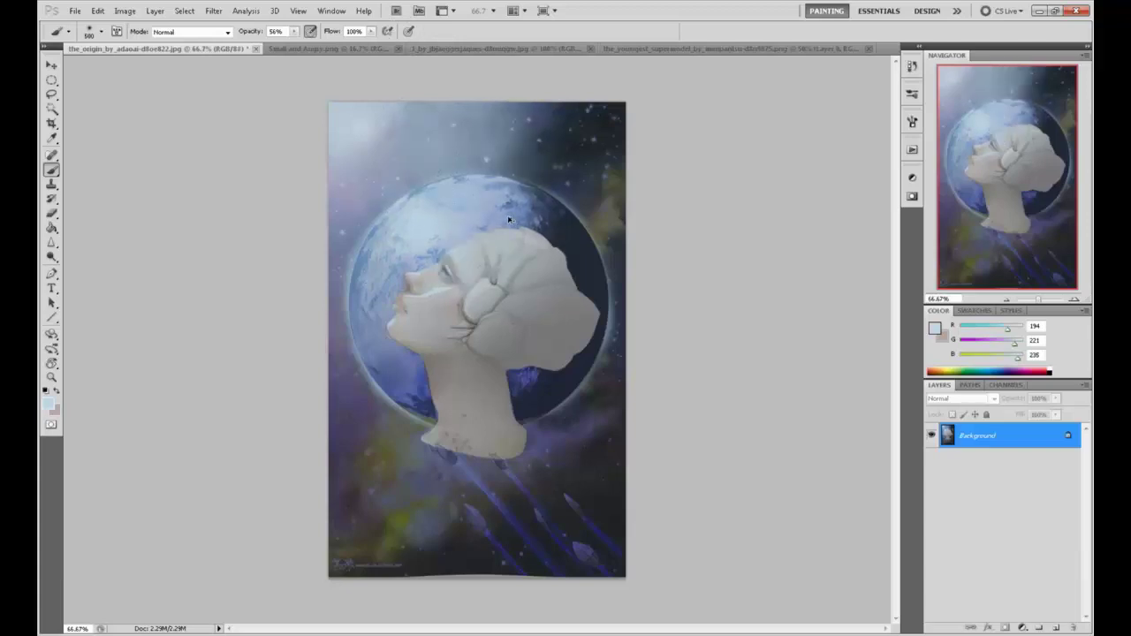
Step: Crop the portrait to trim a strip off its bottom edge, undoing an extra second crop
key("c")
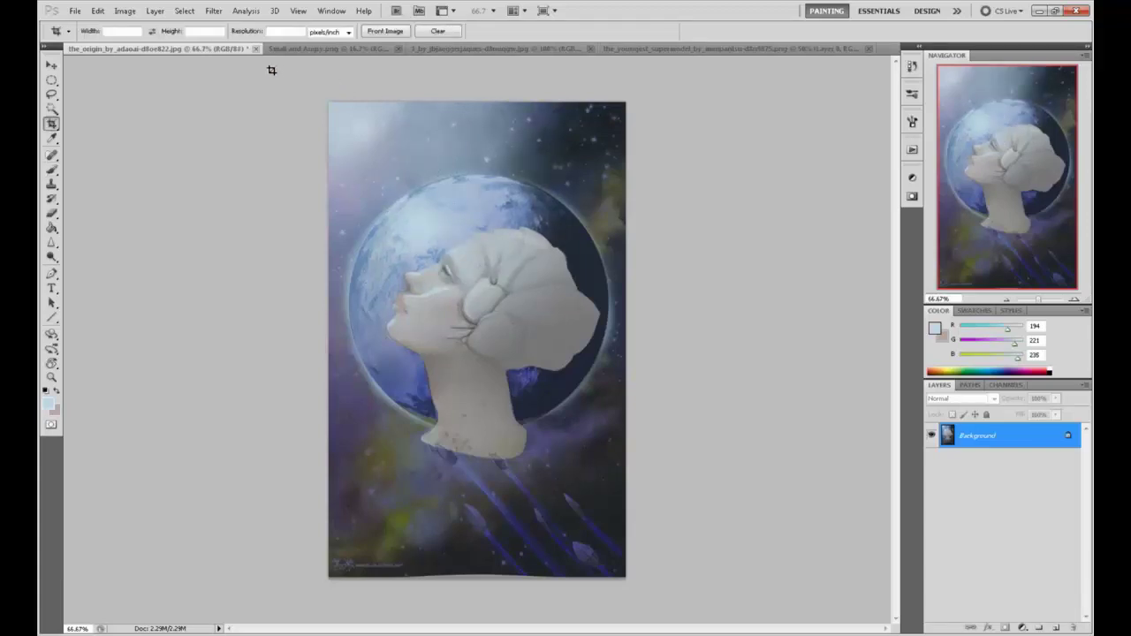
left_click_drag(270, 68, 722, 538)
key("Return")
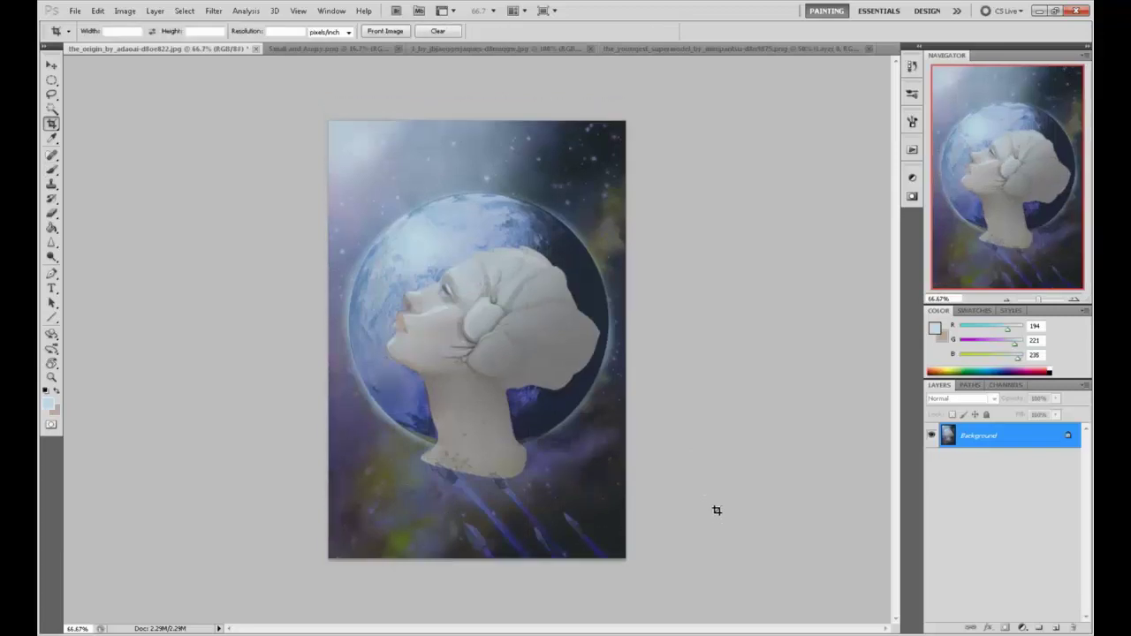
mouse_move(310, 109)
left_mouse_down()
mouse_move(732, 460)
mouse_move(801, 550)
left_mouse_up()
key("Return")
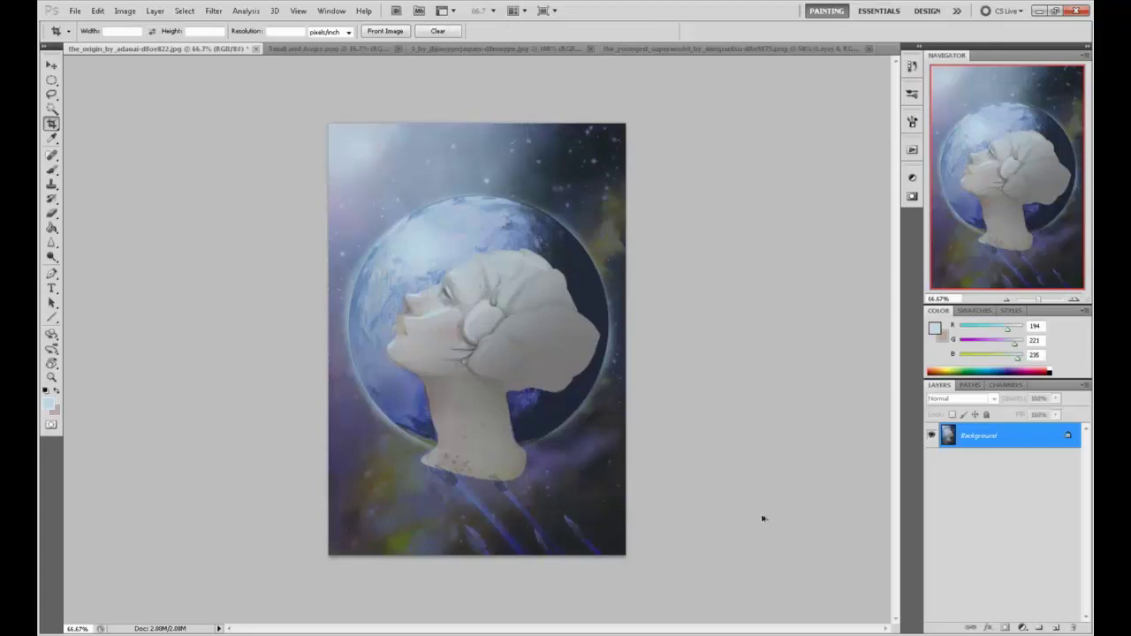
key("ctrl+z")
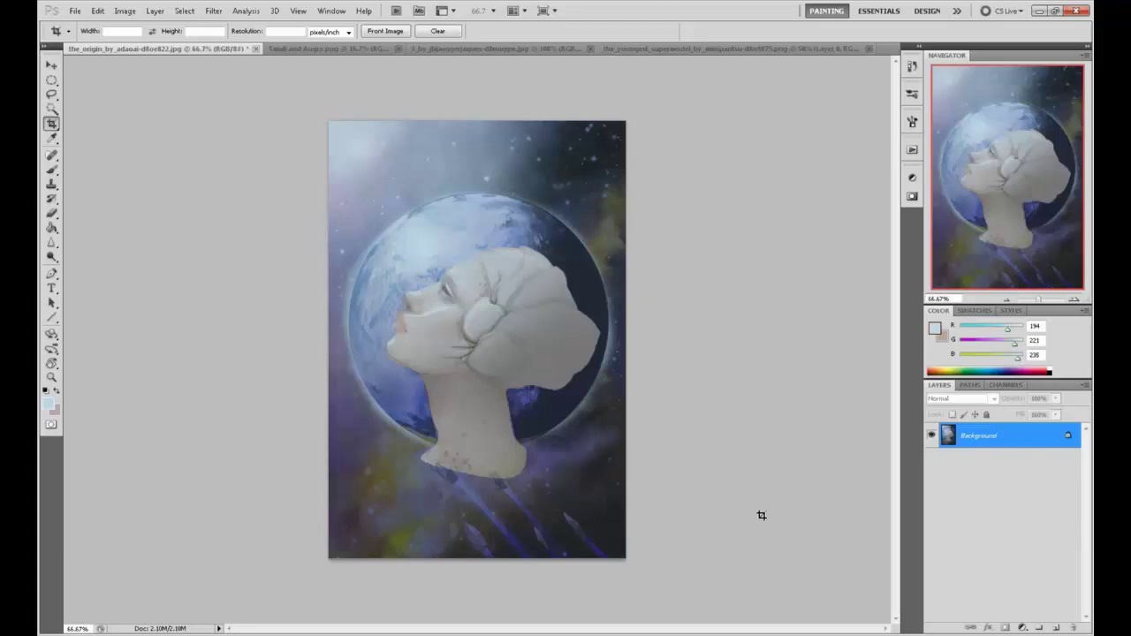
key("b")
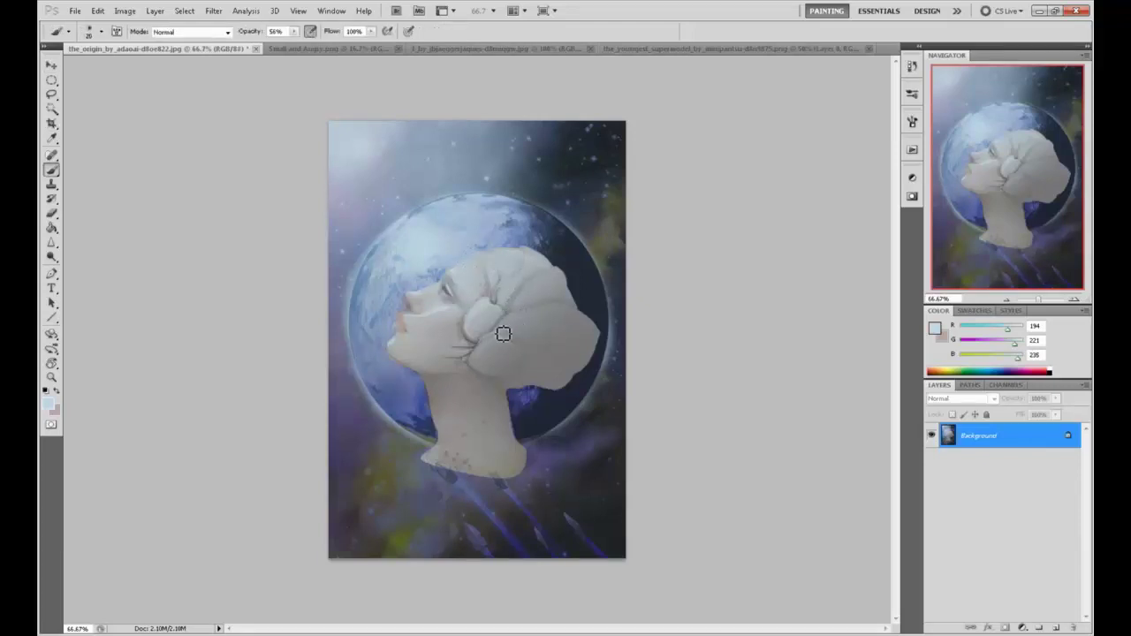
Step: Sketch faint outline strokes along the headpiece's bun and petal edges
left_click_drag(526, 310, 599, 362)
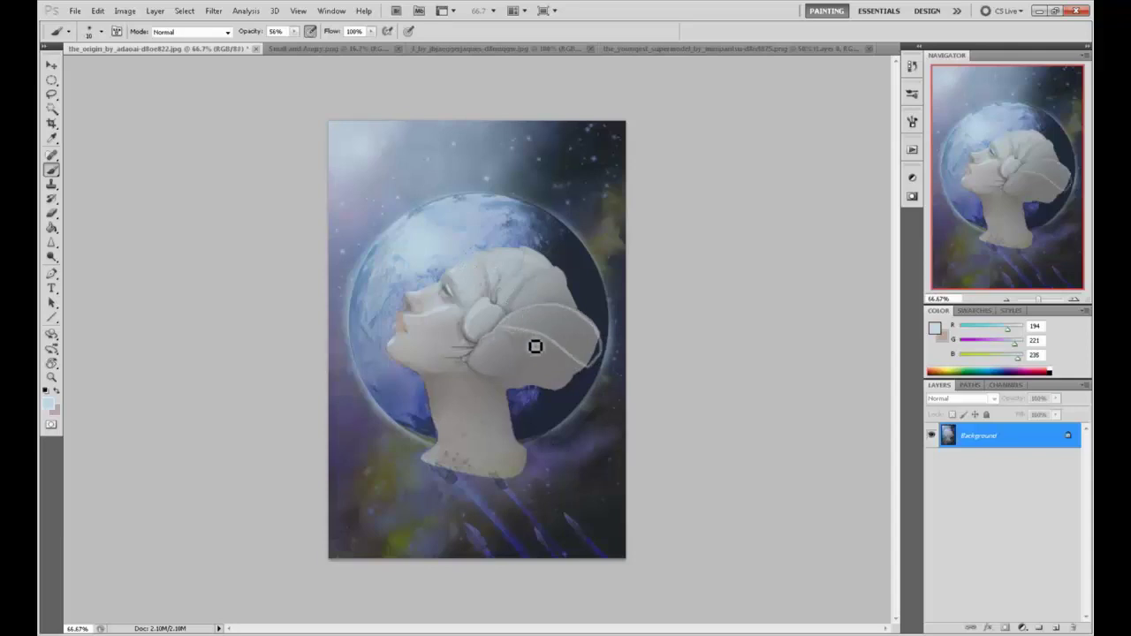
mouse_move(536, 346)
left_mouse_down()
mouse_move(548, 389)
mouse_move(488, 382)
left_mouse_up()
left_click_drag(546, 279, 570, 314)
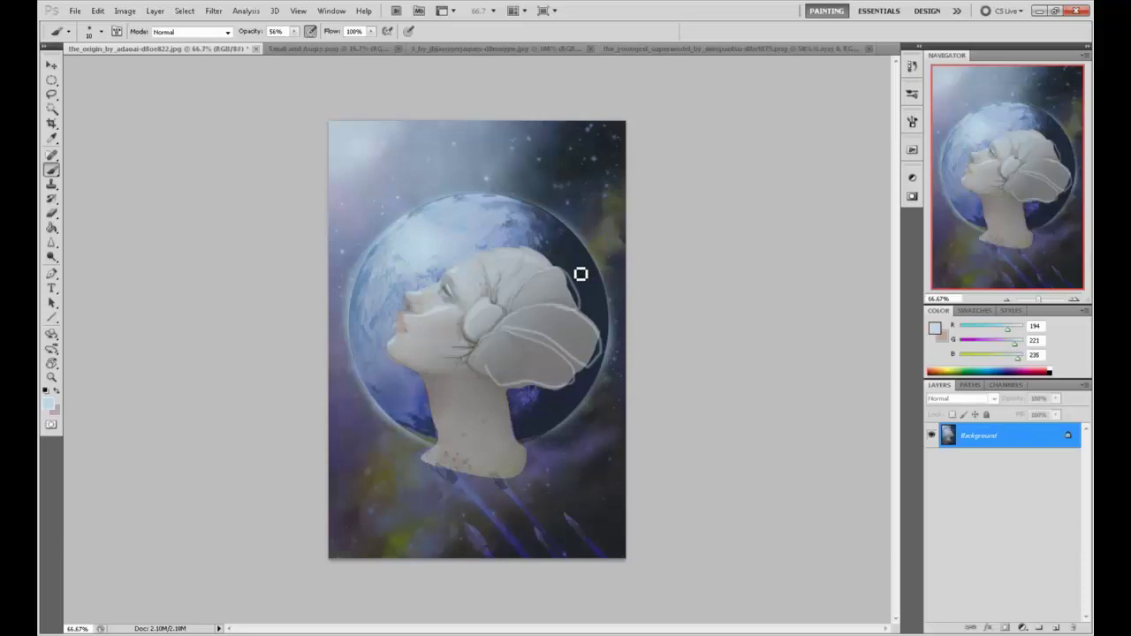
left_click_drag(556, 326, 516, 374)
mouse_move(566, 267)
left_mouse_down()
mouse_move(558, 366)
mouse_move(442, 380)
left_mouse_up()
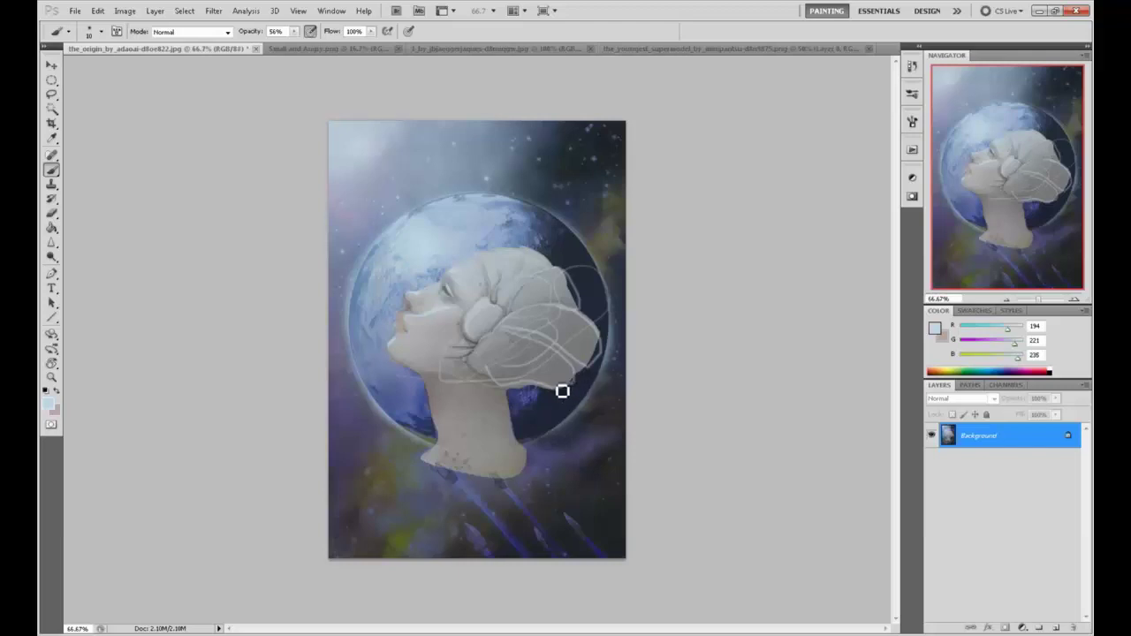
mouse_move(575, 354)
left_mouse_down()
mouse_move(601, 354)
mouse_move(574, 348)
mouse_move(591, 389)
left_mouse_up()
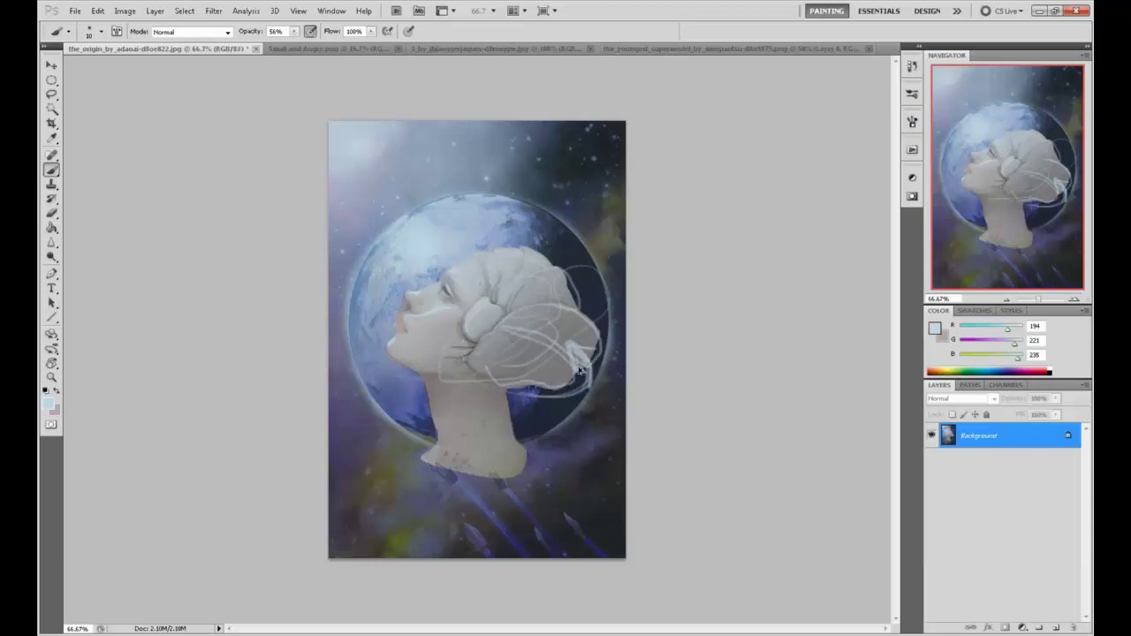
Step: Paint over all the sketch lines with smooth grey
left_click_drag(574, 362, 539, 394)
left_click_drag(594, 343, 541, 396)
mouse_move(608, 270)
left_mouse_down()
mouse_move(504, 364)
mouse_move(553, 309)
left_mouse_up()
mouse_move(529, 395)
left_mouse_down()
mouse_move(574, 331)
mouse_move(533, 339)
left_mouse_up()
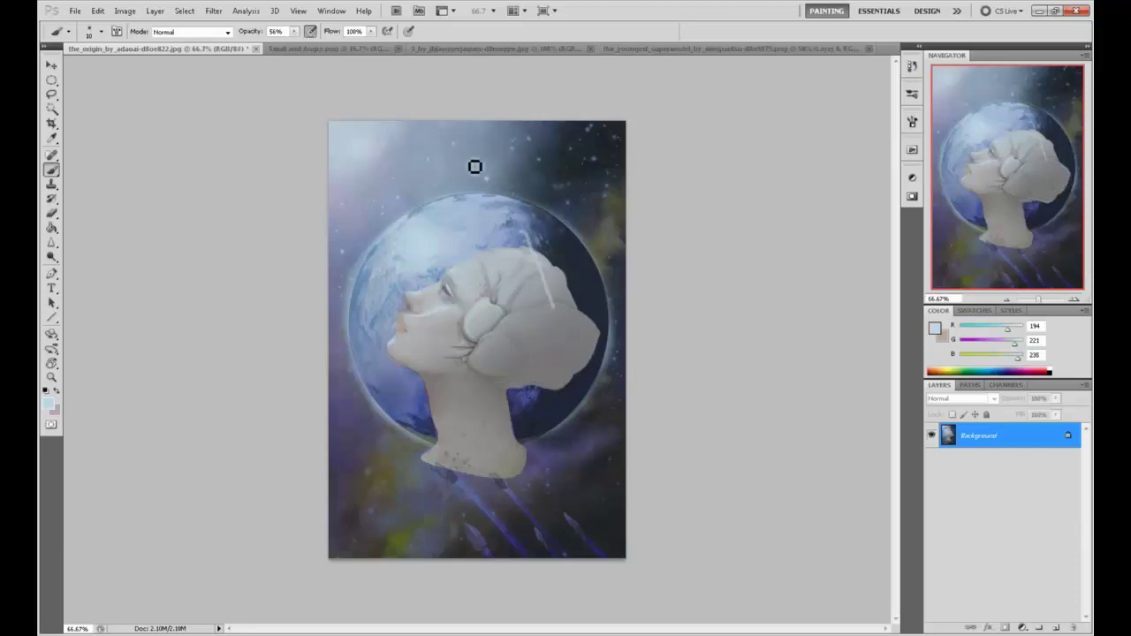
Step: Add Layer 1 and give it Bevel and Emboss with Contour, angle 132 and altitude 0
left_click(1056, 626)
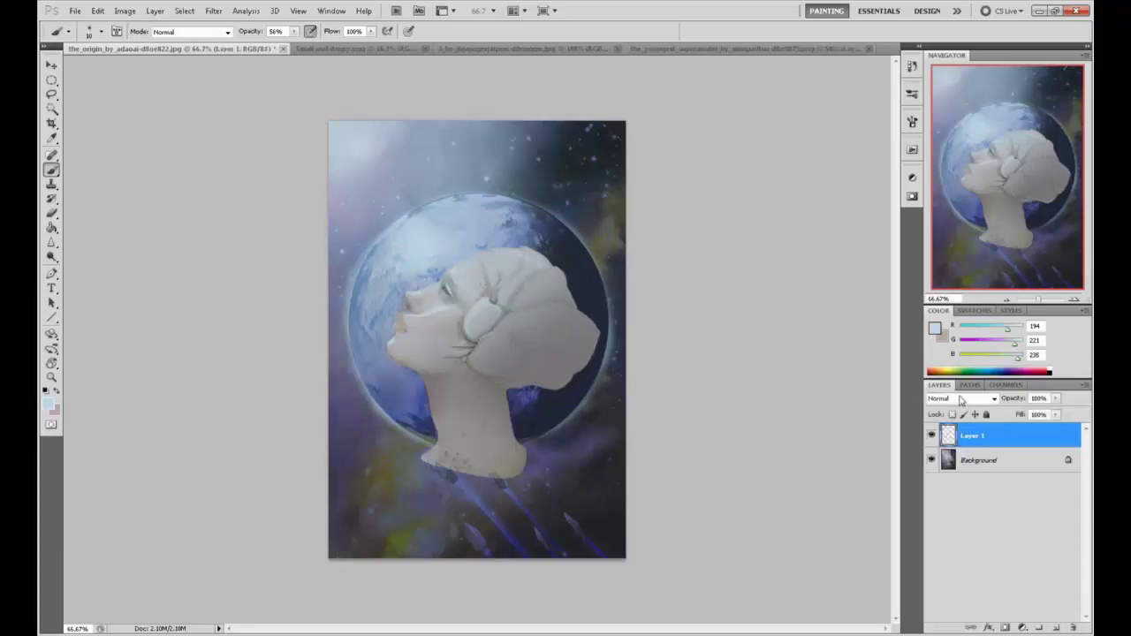
left_click(951, 400)
left_click(948, 398)
double_click(1007, 438)
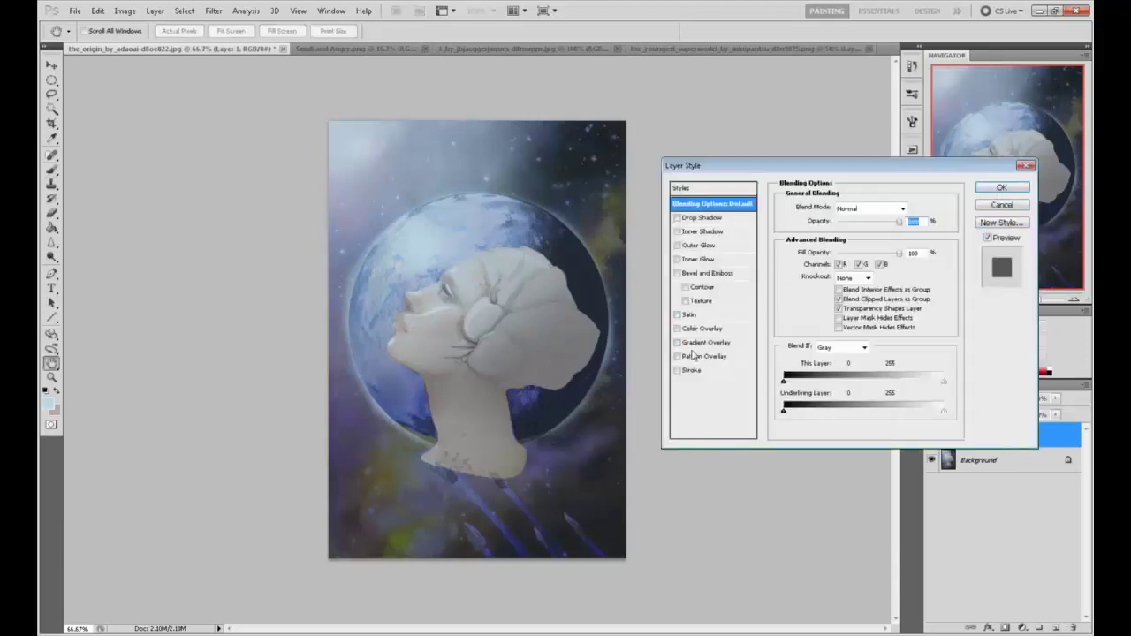
left_click(677, 273)
left_click(685, 288)
left_click(718, 273)
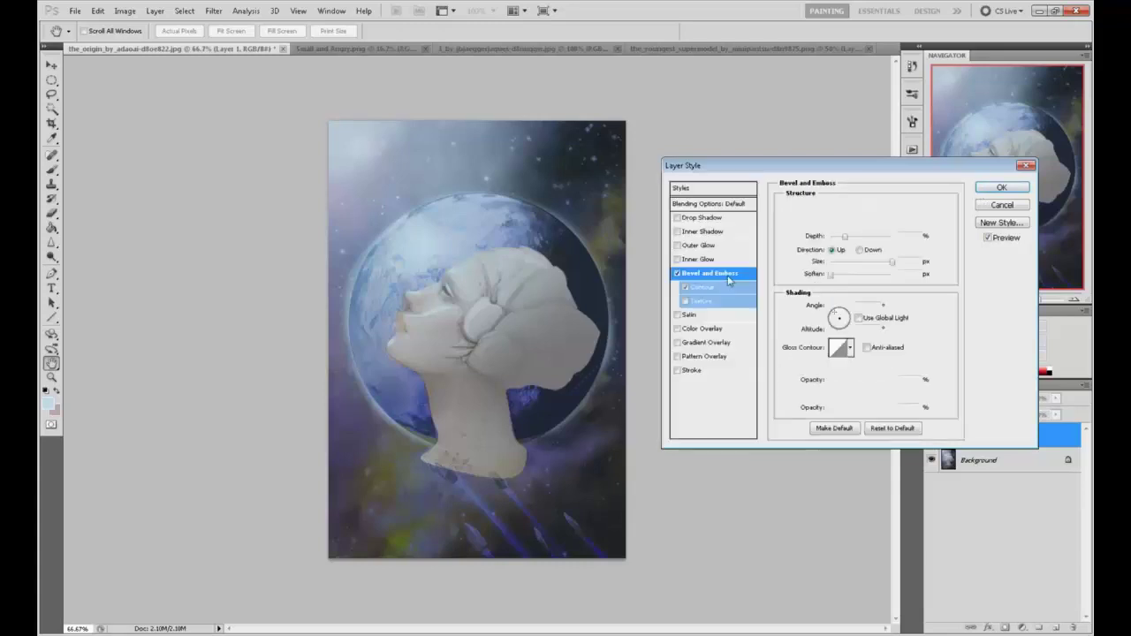
left_click_drag(840, 316, 832, 312)
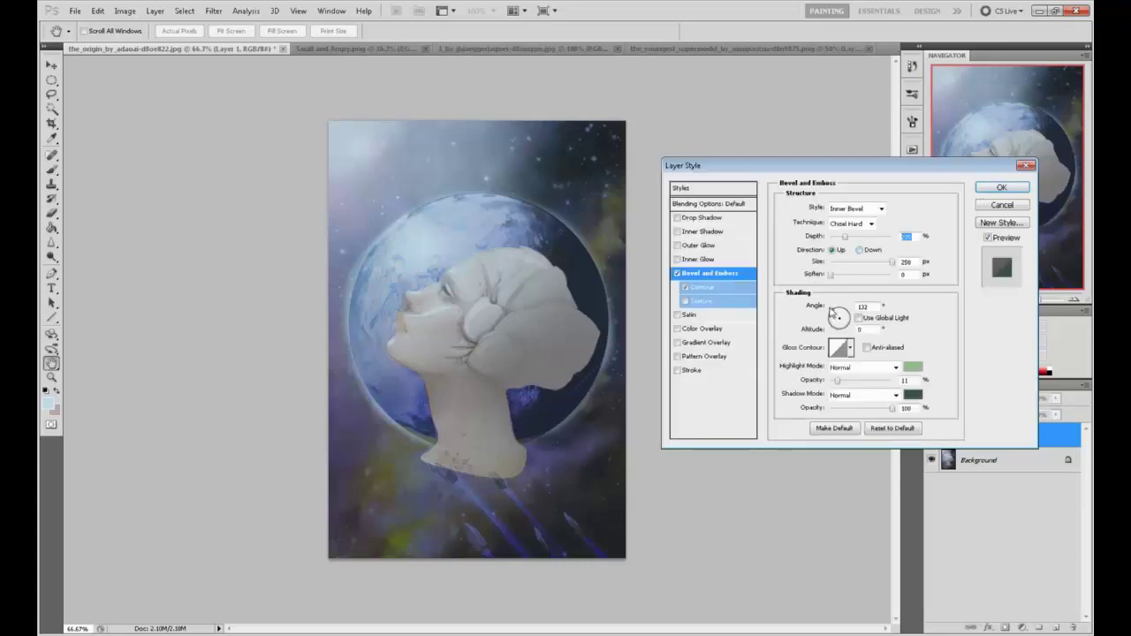
Step: Set the bevel highlight to light blue c0d6e2 and shadow to dark blue 3f4764, and apply
left_click(912, 366)
left_click(531, 248)
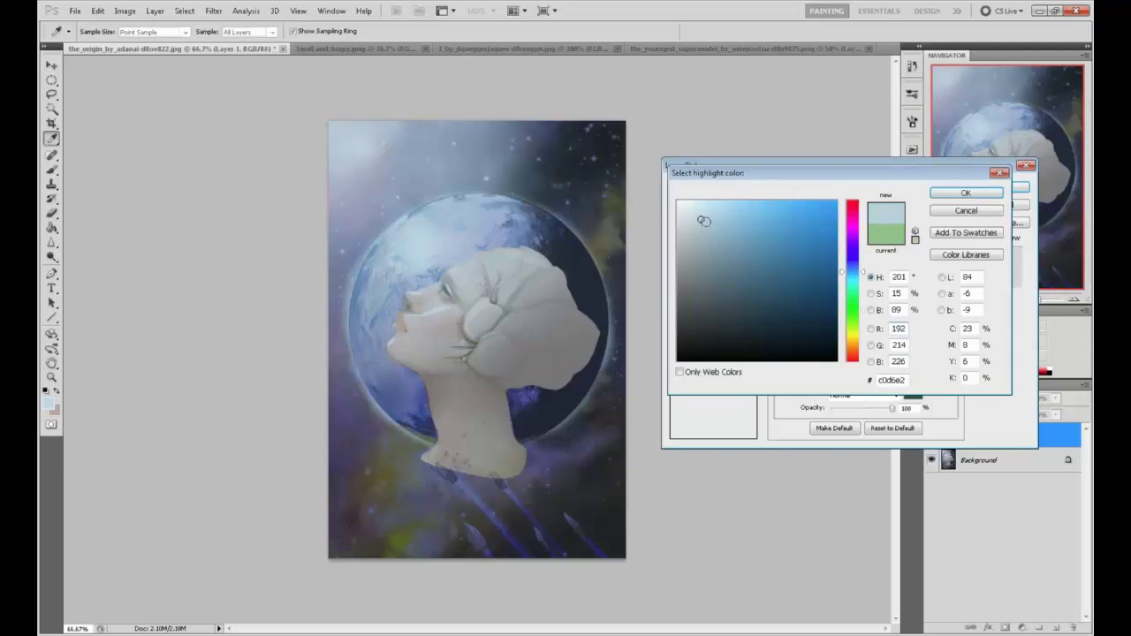
left_click_drag(704, 220, 695, 207)
left_click(966, 193)
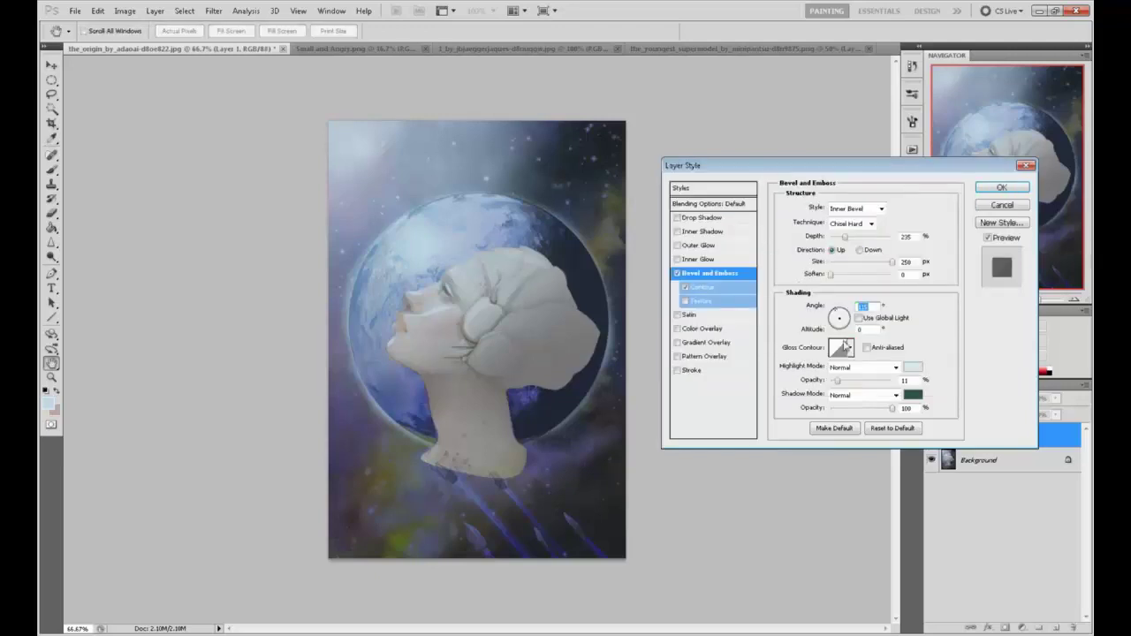
left_click(912, 396)
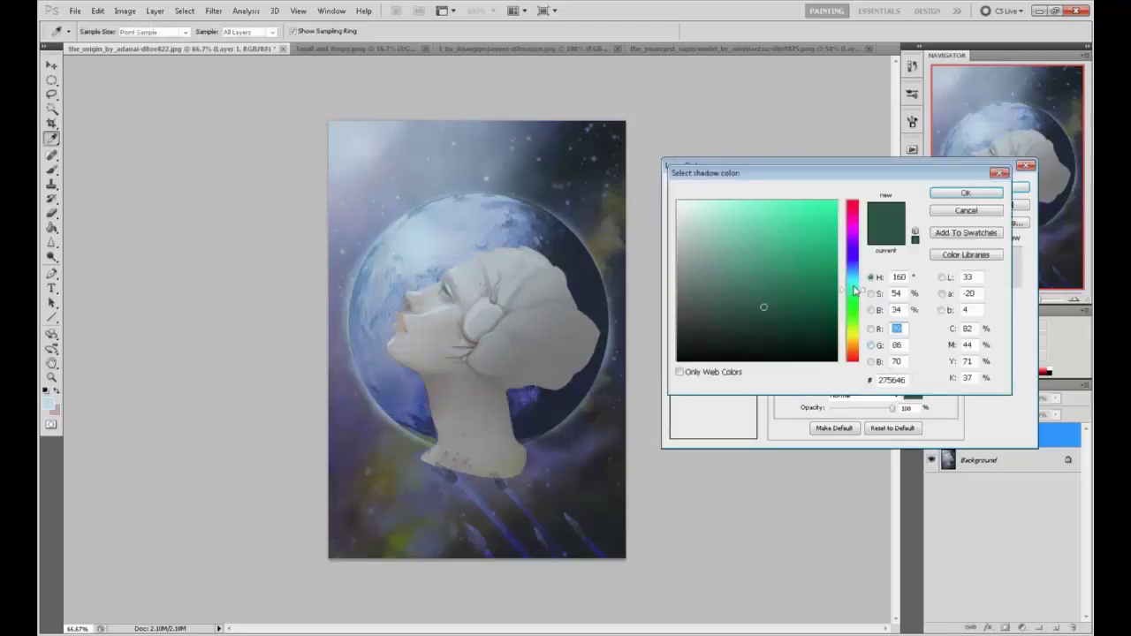
left_click_drag(856, 292, 856, 262)
left_click(735, 298)
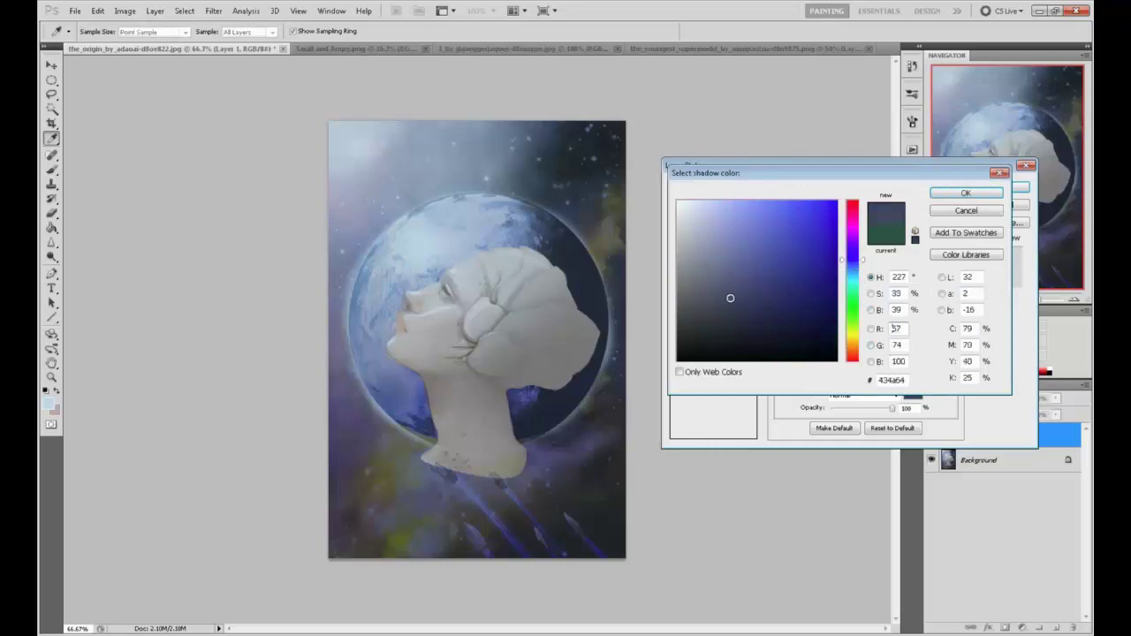
left_click(973, 192)
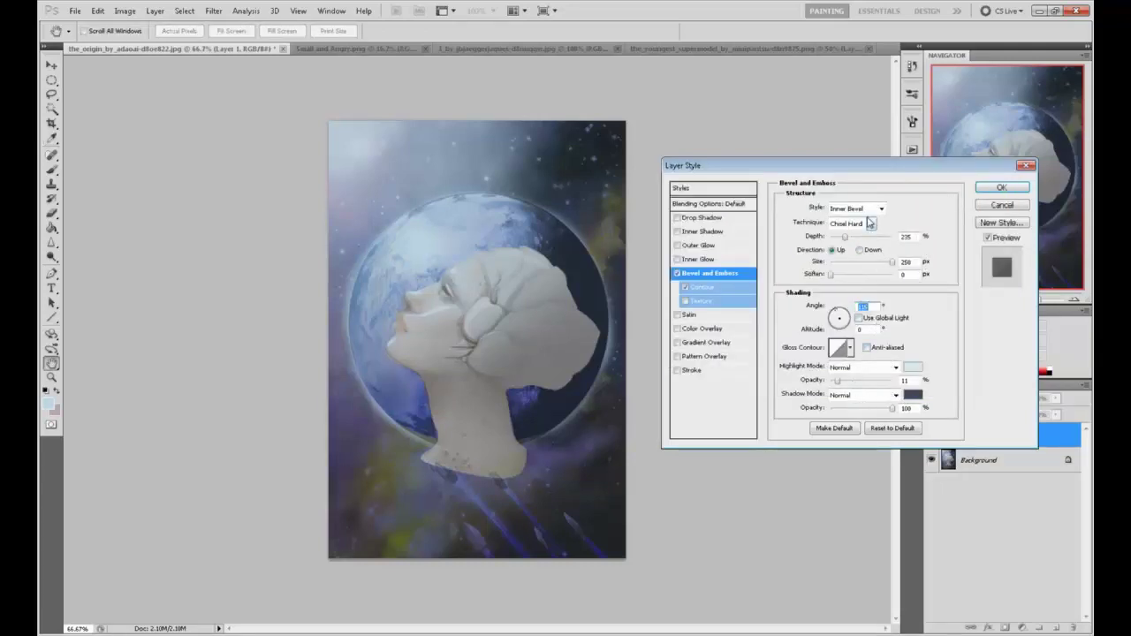
left_click(1002, 187)
Step: Choose a 40 px brush and test a light curved vein stroke, then undo it
key("b")
right_click(505, 305)
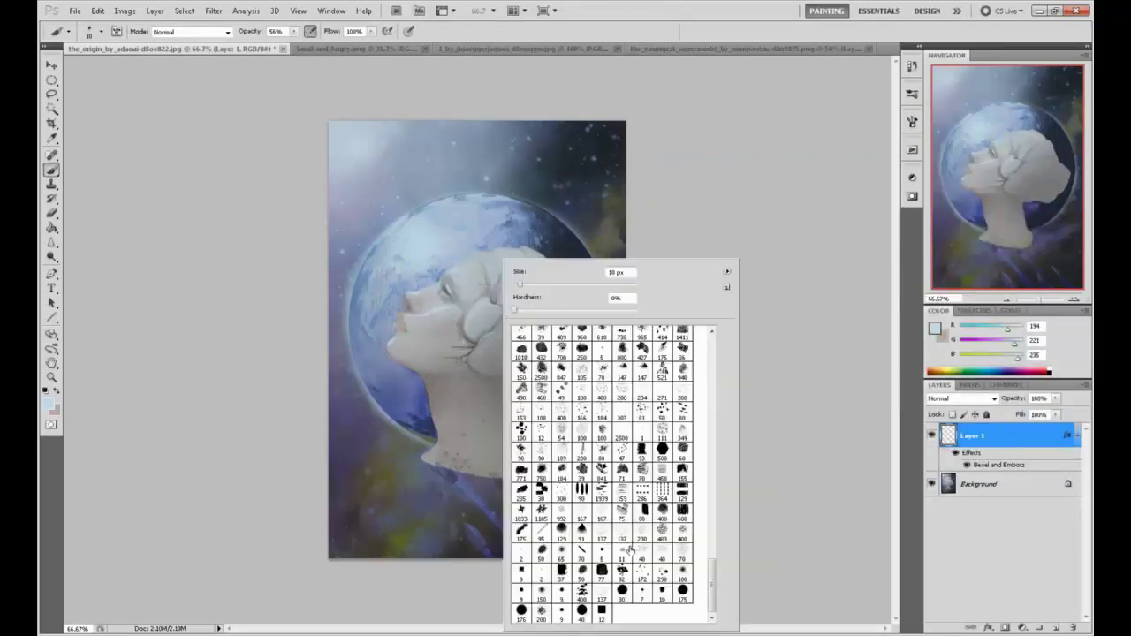
left_click(581, 621)
left_click(795, 470)
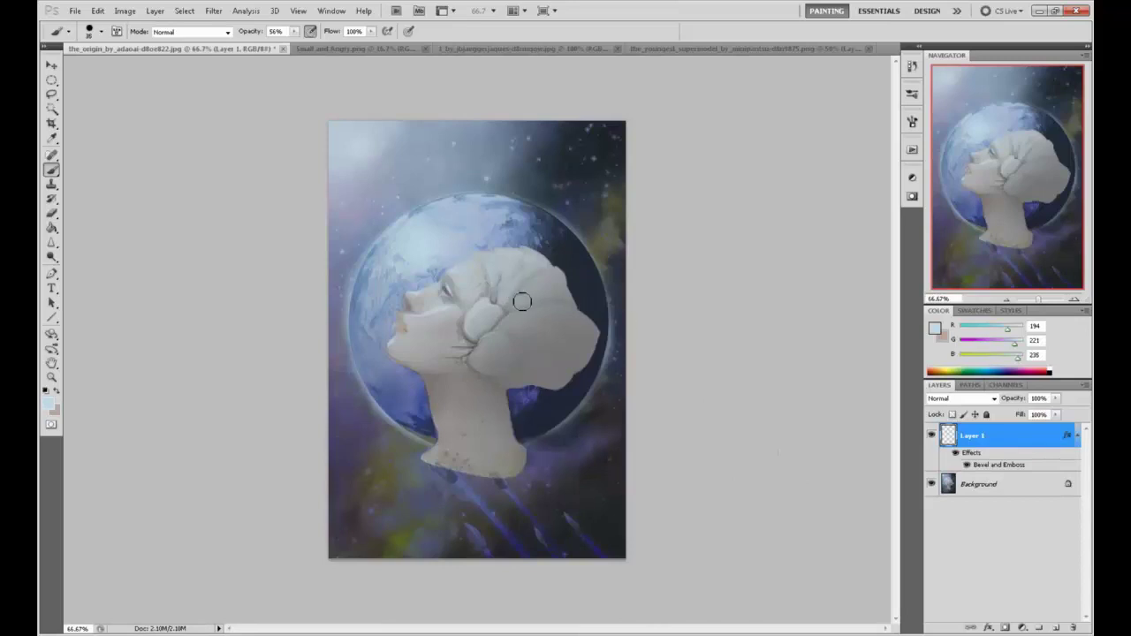
mouse_move(511, 331)
left_mouse_down()
mouse_move(558, 321)
mouse_move(521, 339)
mouse_move(560, 346)
mouse_move(538, 328)
mouse_move(591, 340)
left_mouse_up()
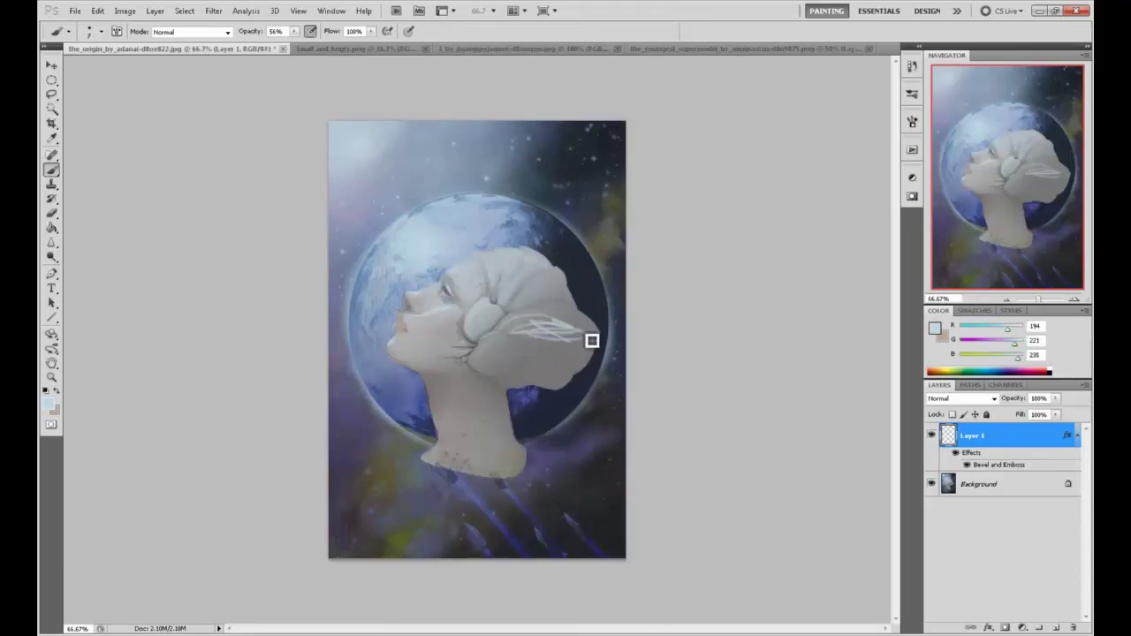
key("ctrl+z")
Step: Raise brush opacity to 100% and try white vein strokes on the headpiece, undoing them all
left_click(292, 32)
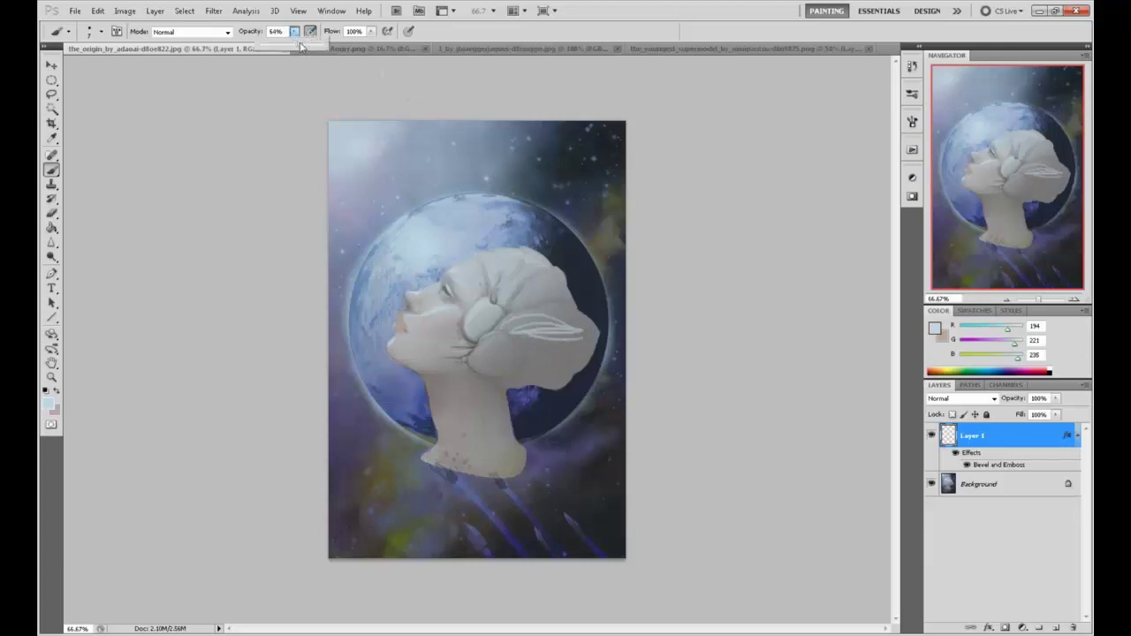
left_click_drag(300, 46, 318, 46)
key("ctrl+alt+z")
key("ctrl+alt+z")
key("ctrl+alt+z")
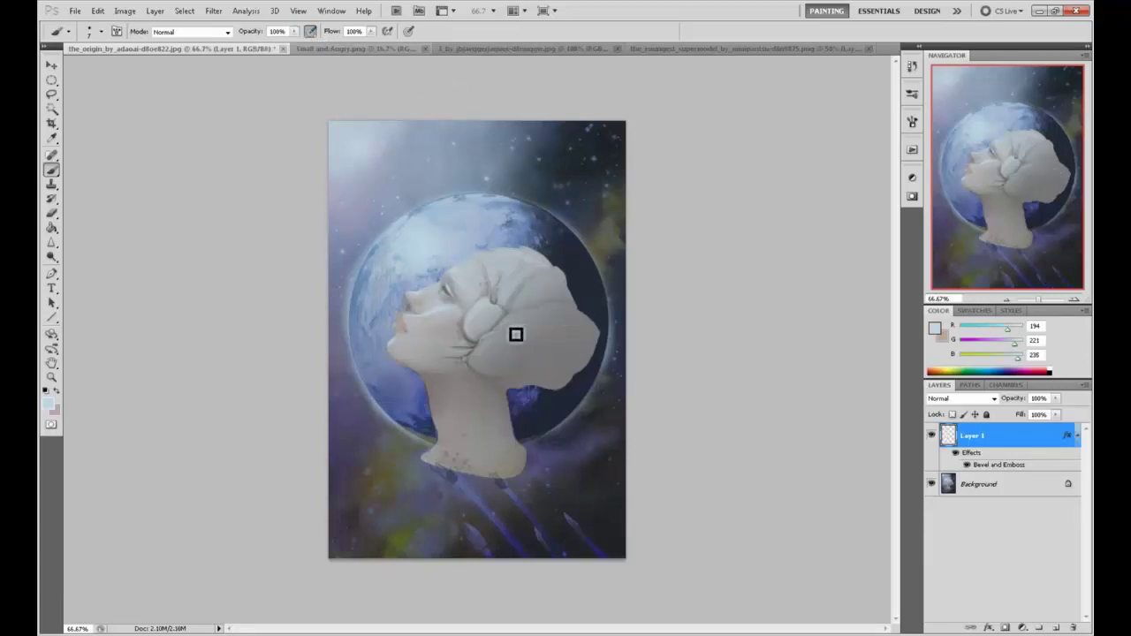
left_click_drag(503, 328, 579, 311)
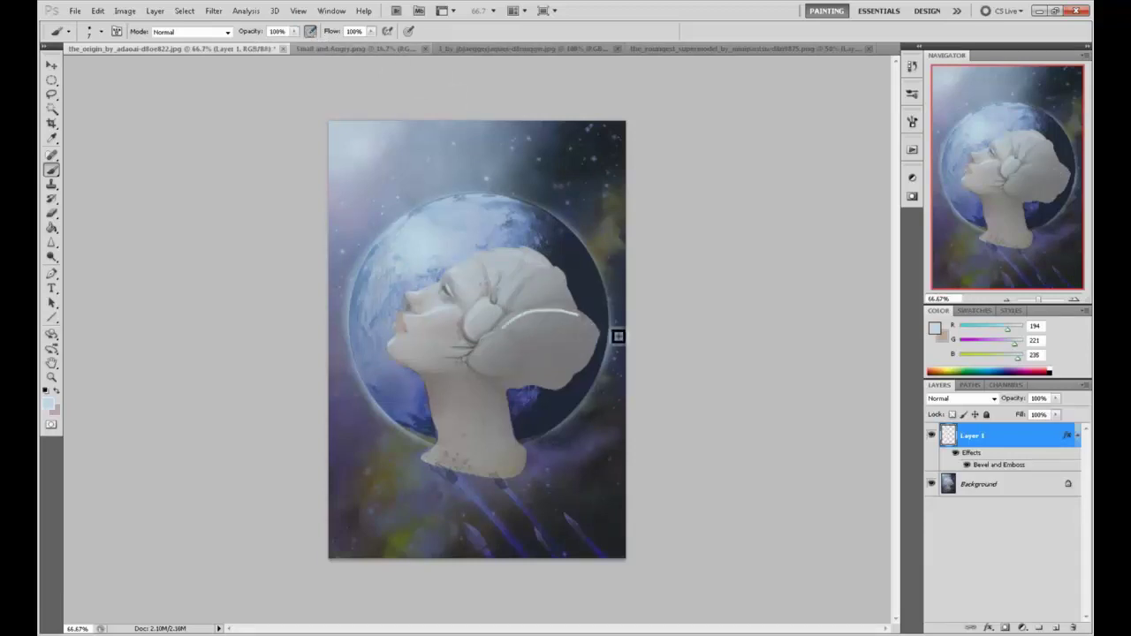
key("ctrl+z")
mouse_move(594, 205)
left_mouse_down()
mouse_move(513, 311)
mouse_move(481, 314)
left_mouse_up()
mouse_move(548, 297)
left_mouse_down()
mouse_move(551, 285)
mouse_move(565, 288)
left_mouse_up()
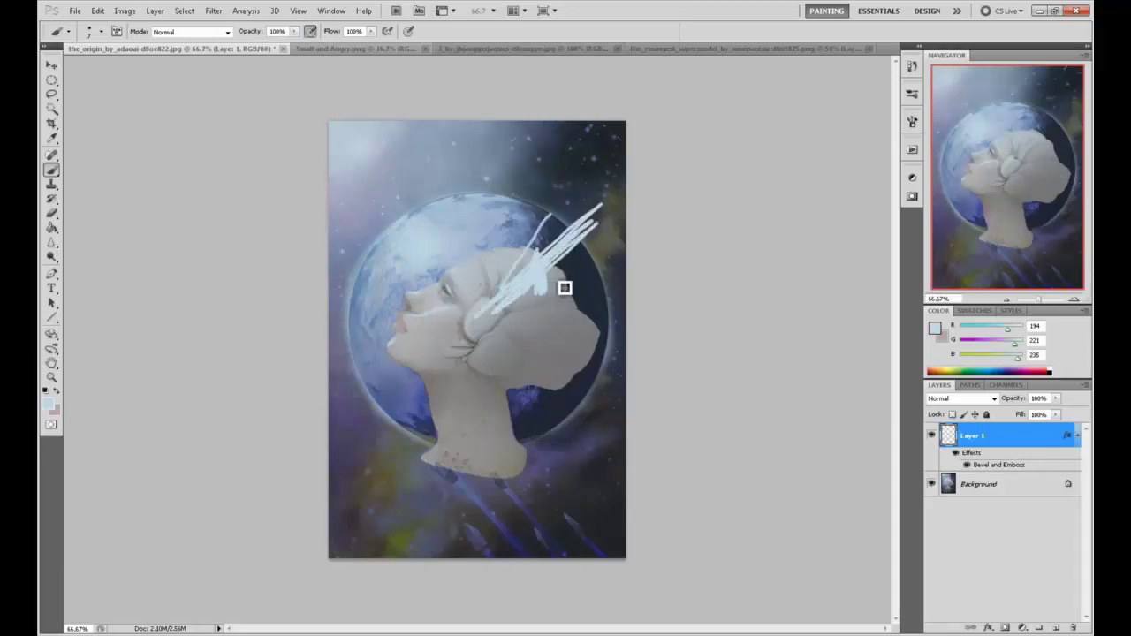
key("ctrl+alt+z")
key("ctrl+alt+z")
key("ctrl+alt+z")
Step: Raise Layer 1's Bevel and Emboss highlight opacity to 100
double_click(1006, 439)
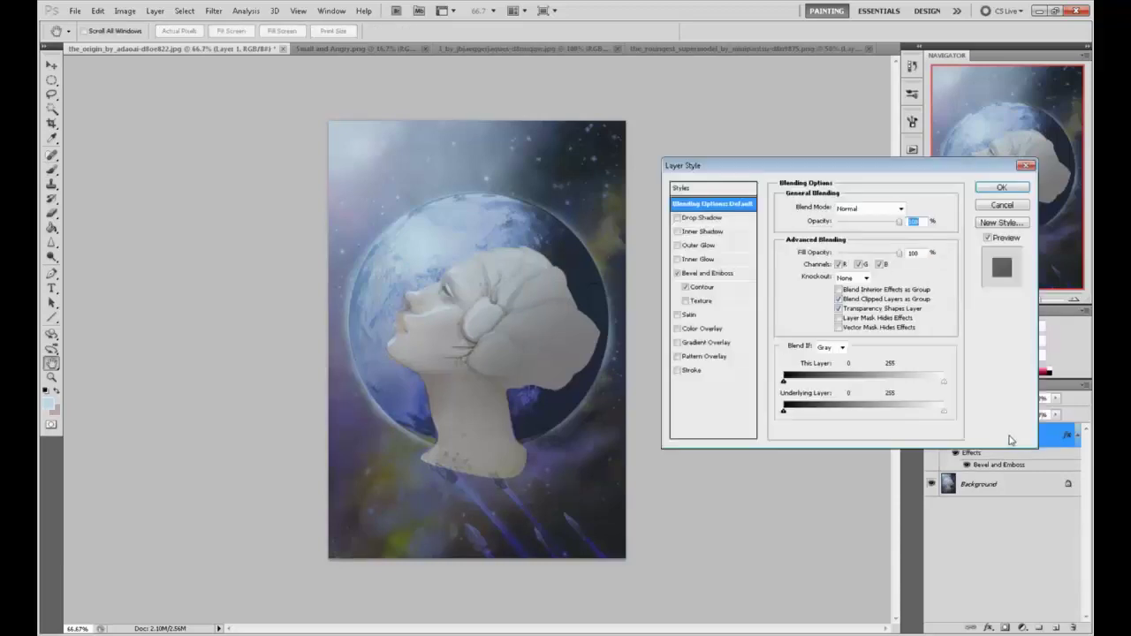
left_click(718, 274)
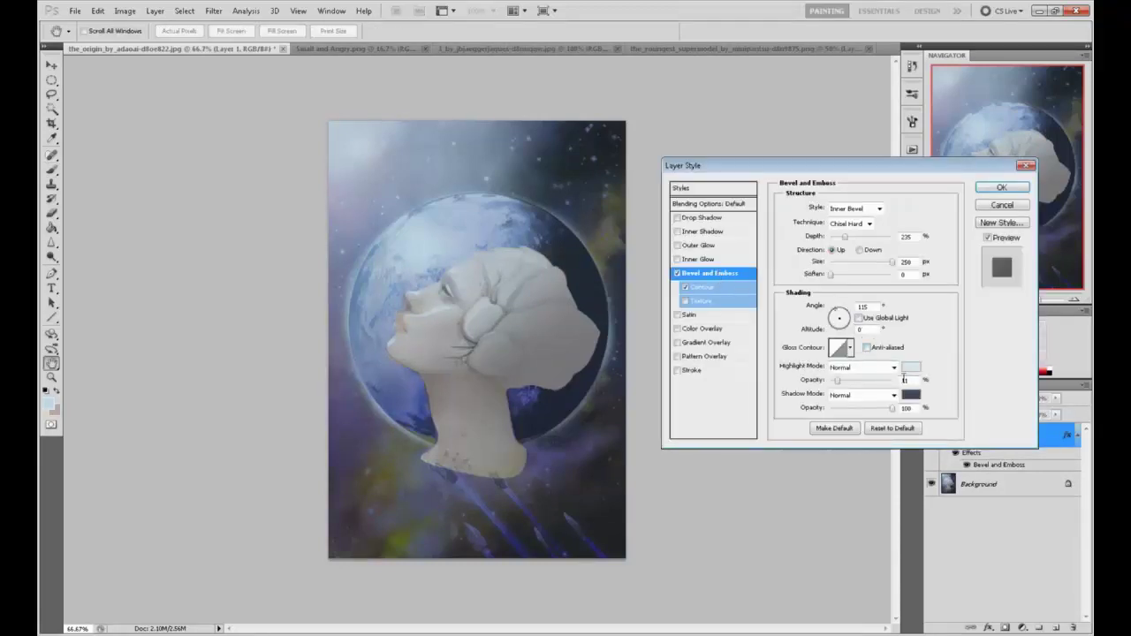
type("00")
left_click(1001, 187)
Step: Set the brush foreground colour to light grey (165, 165, 165)
left_click(942, 338)
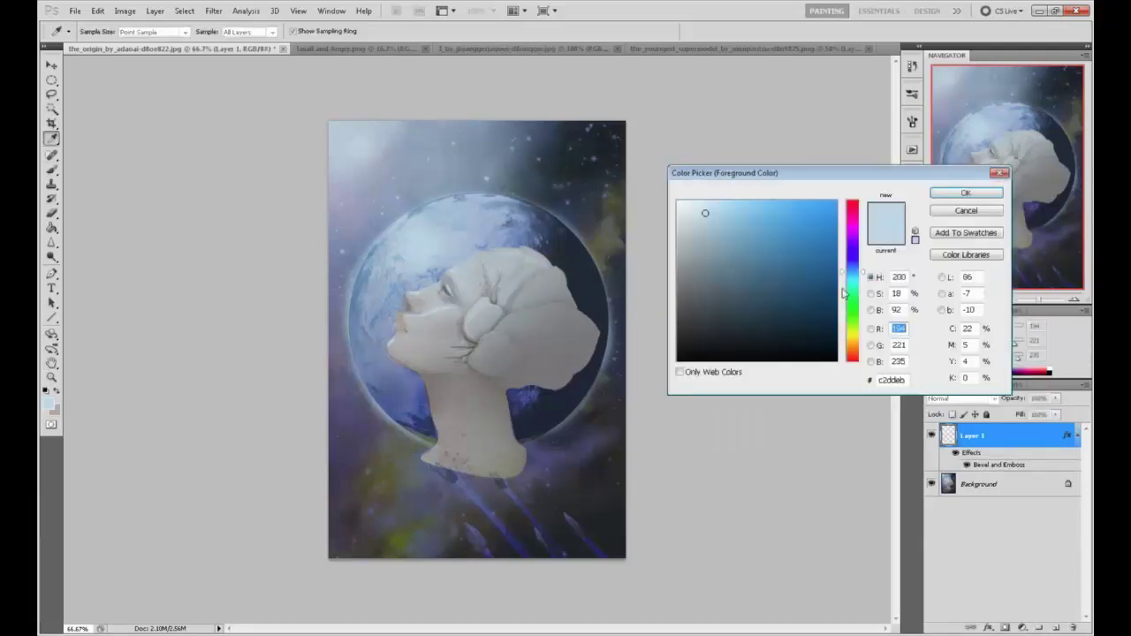
left_click(677, 256)
left_click(966, 193)
key("b")
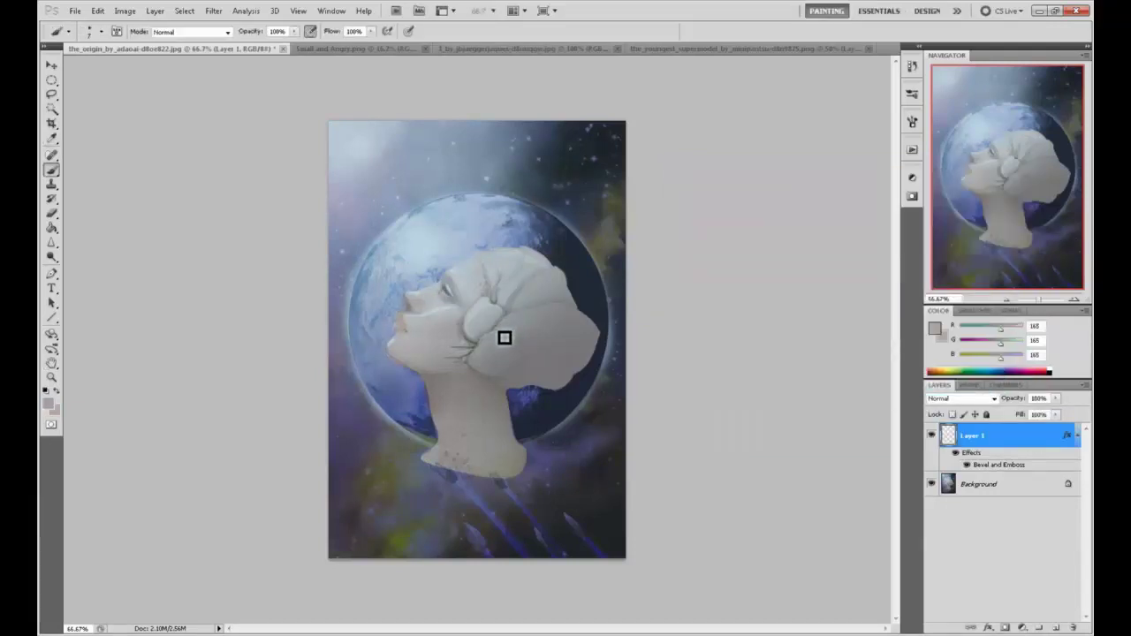
Step: At 200% zoom, paint light vein strokes fanning across the headpiece's rear shell, and reopen Layer 1's style
key("ctrl+plus")
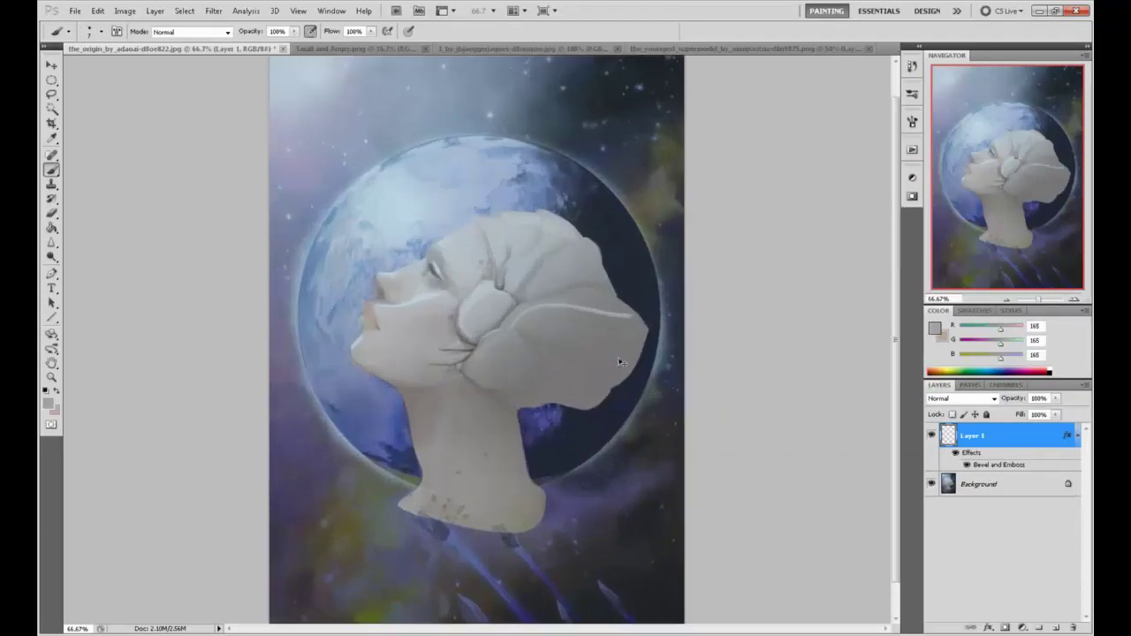
key("ctrl+plus")
key("ctrl+plus")
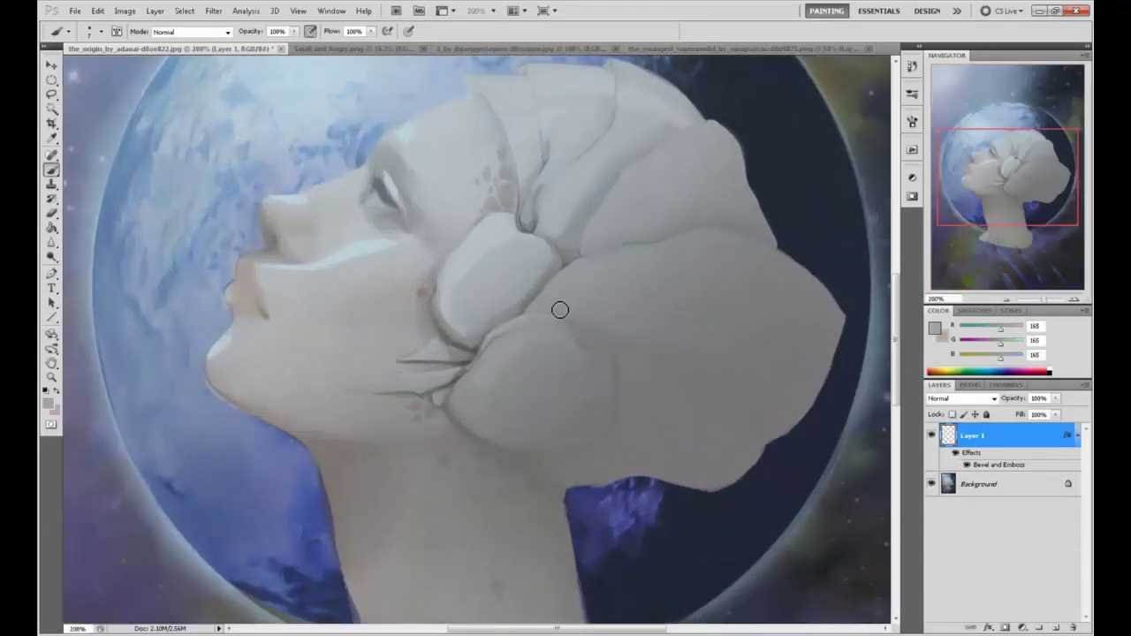
mouse_move(560, 310)
left_mouse_down()
mouse_move(618, 265)
mouse_move(707, 259)
mouse_move(775, 295)
mouse_move(839, 366)
left_mouse_up()
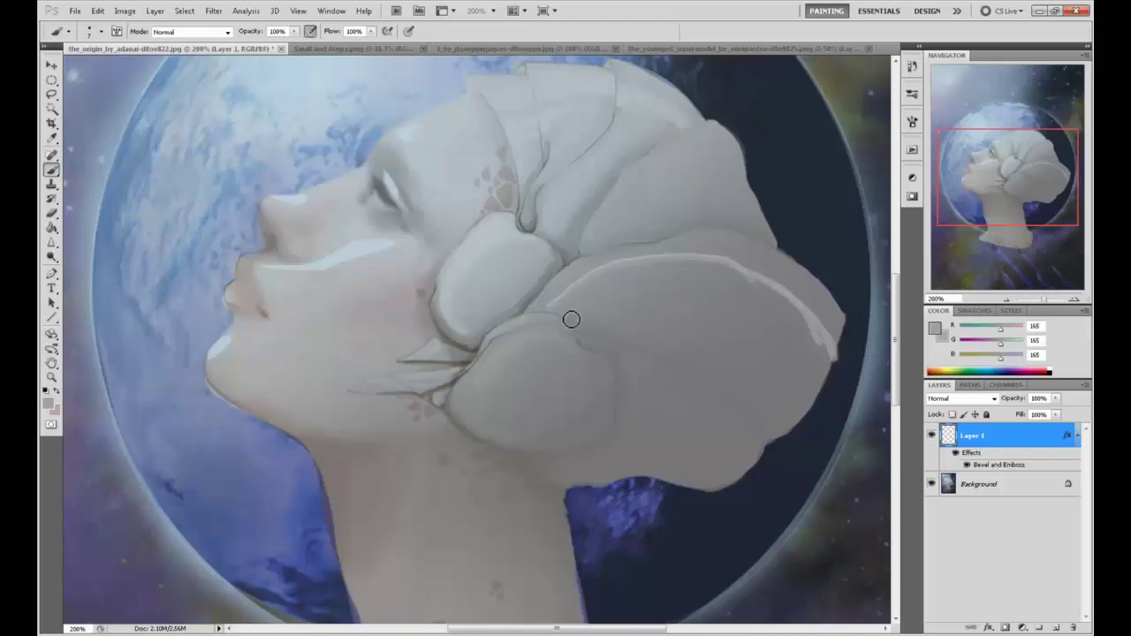
mouse_move(571, 318)
left_mouse_down()
mouse_move(623, 281)
mouse_move(699, 266)
mouse_move(780, 313)
left_mouse_up()
mouse_move(714, 297)
left_mouse_down()
mouse_move(800, 324)
mouse_move(729, 308)
left_mouse_up()
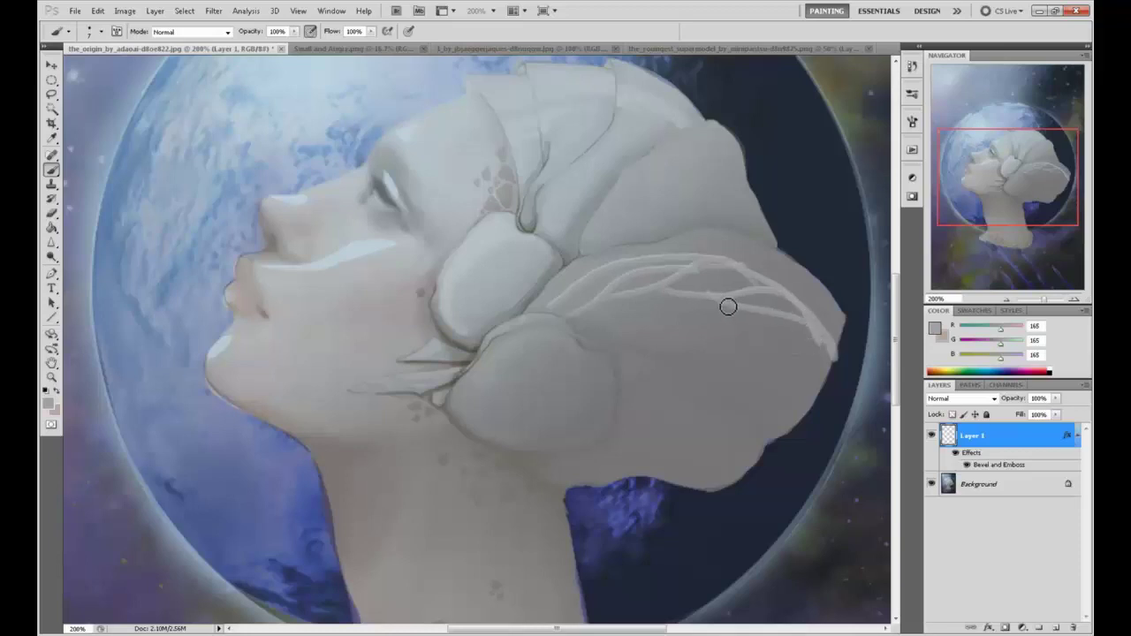
left_click_drag(824, 353, 742, 314)
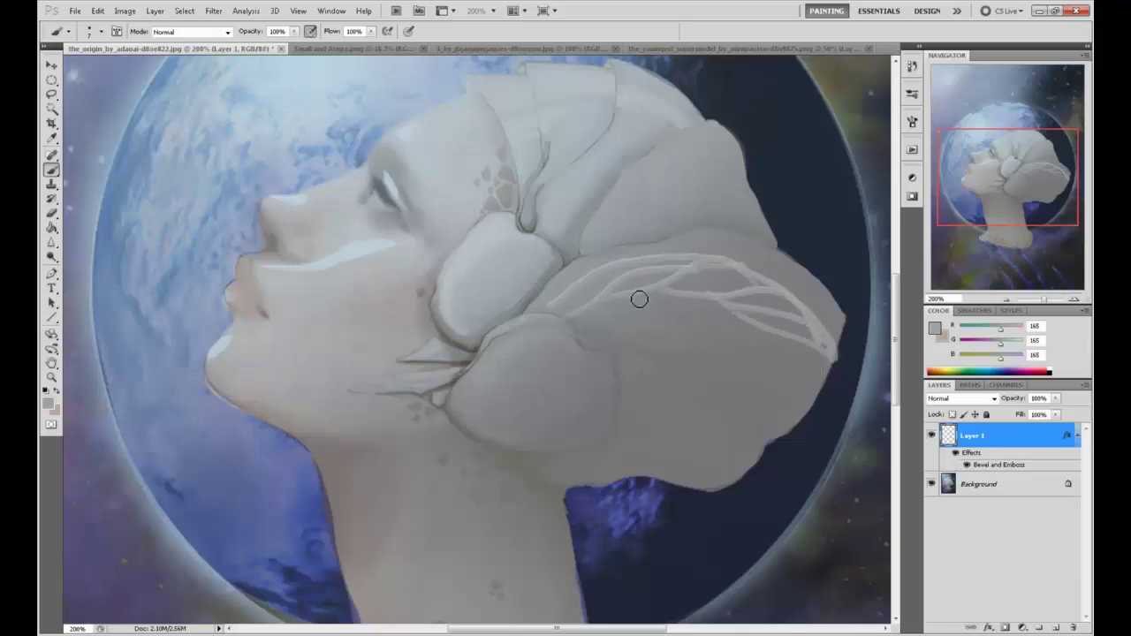
double_click(1015, 439)
left_click_drag(822, 166, 900, 108)
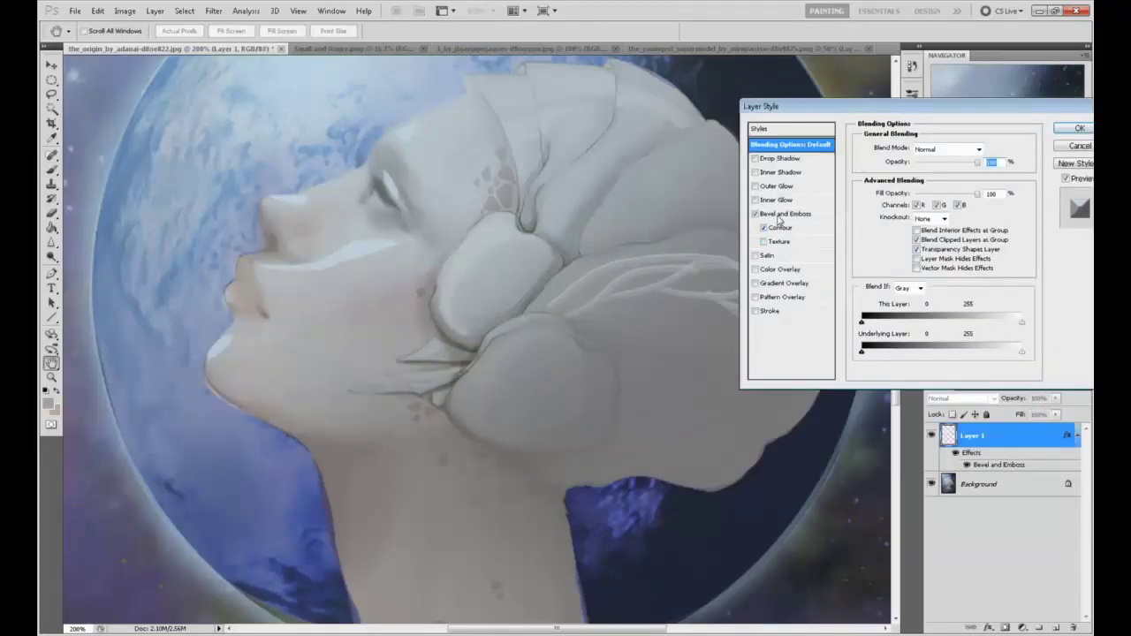
Step: Set the bevel highlight to near-white, shadow to near-black #06070a, and angle to 127°
left_click(781, 214)
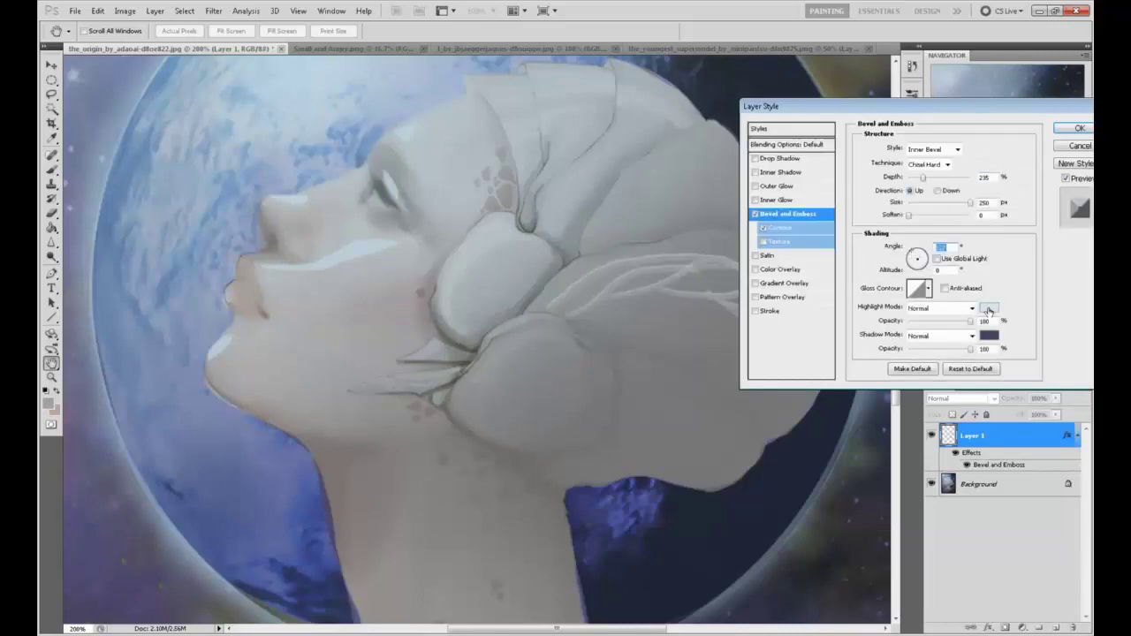
left_click(989, 310)
left_click(682, 200)
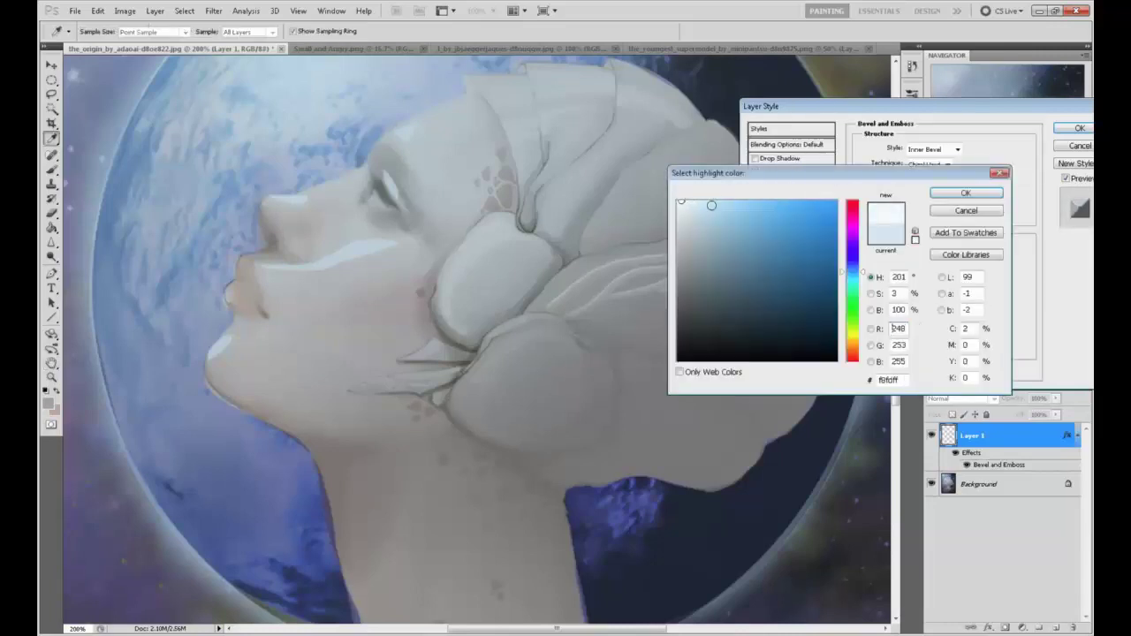
left_click(966, 193)
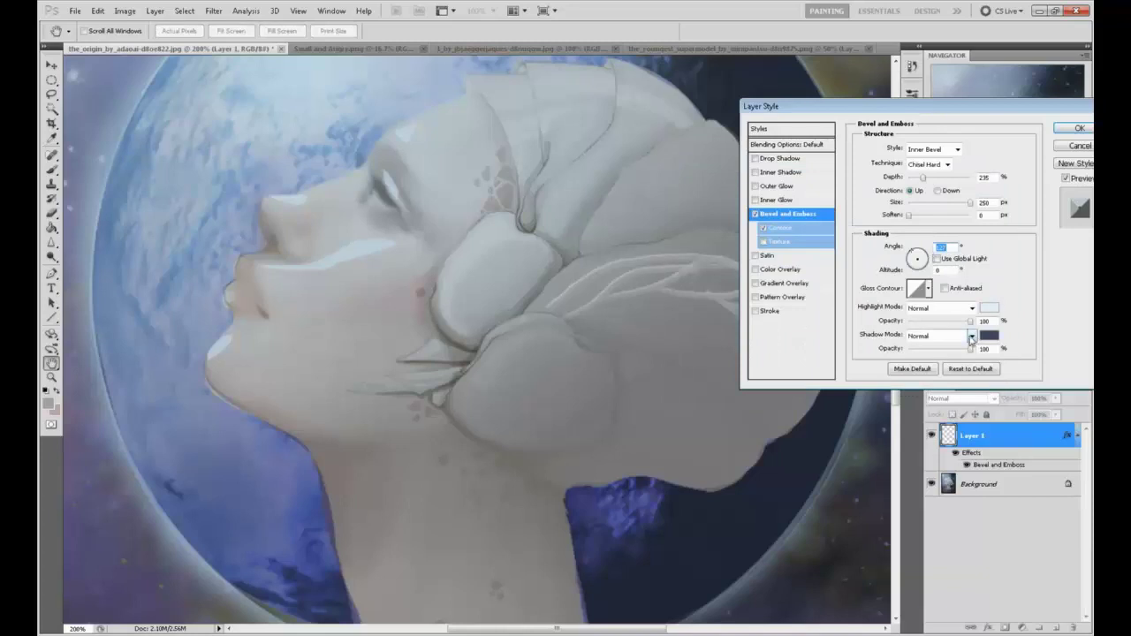
left_click(989, 335)
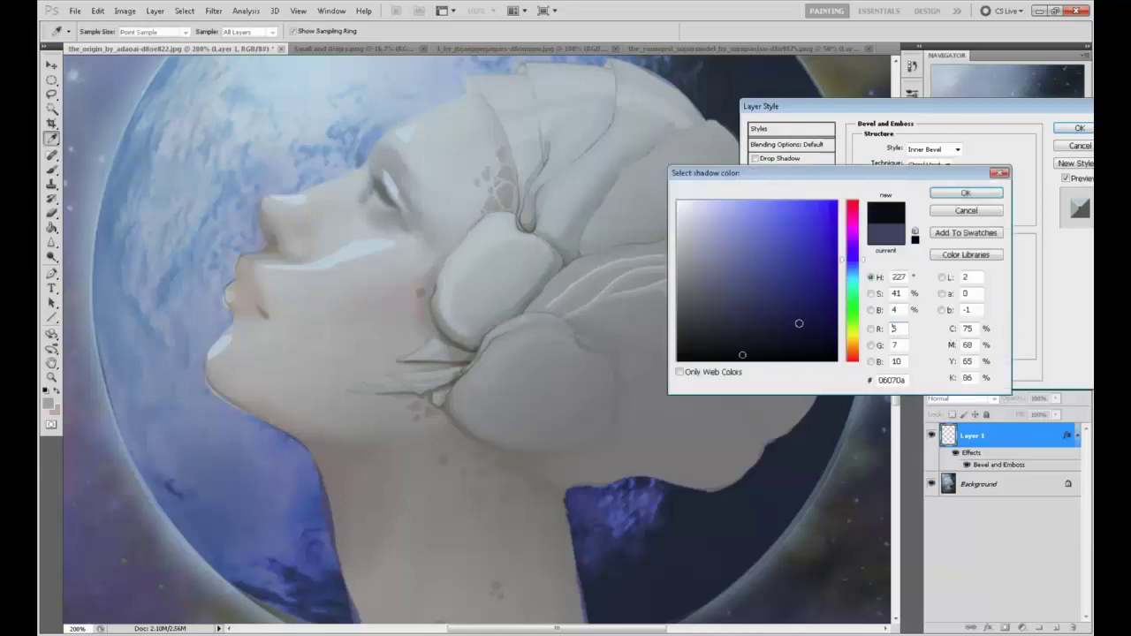
left_click(966, 193)
left_click(973, 351)
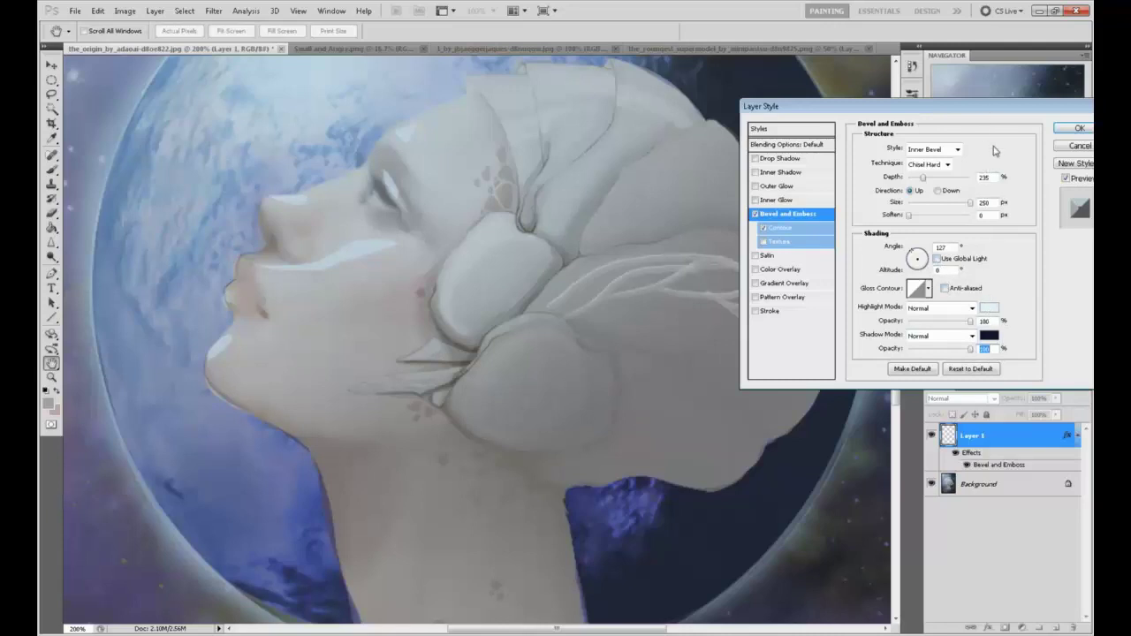
Step: Try several Gloss Contour presets, settle on a new one, and apply the bevel style
left_click(919, 288)
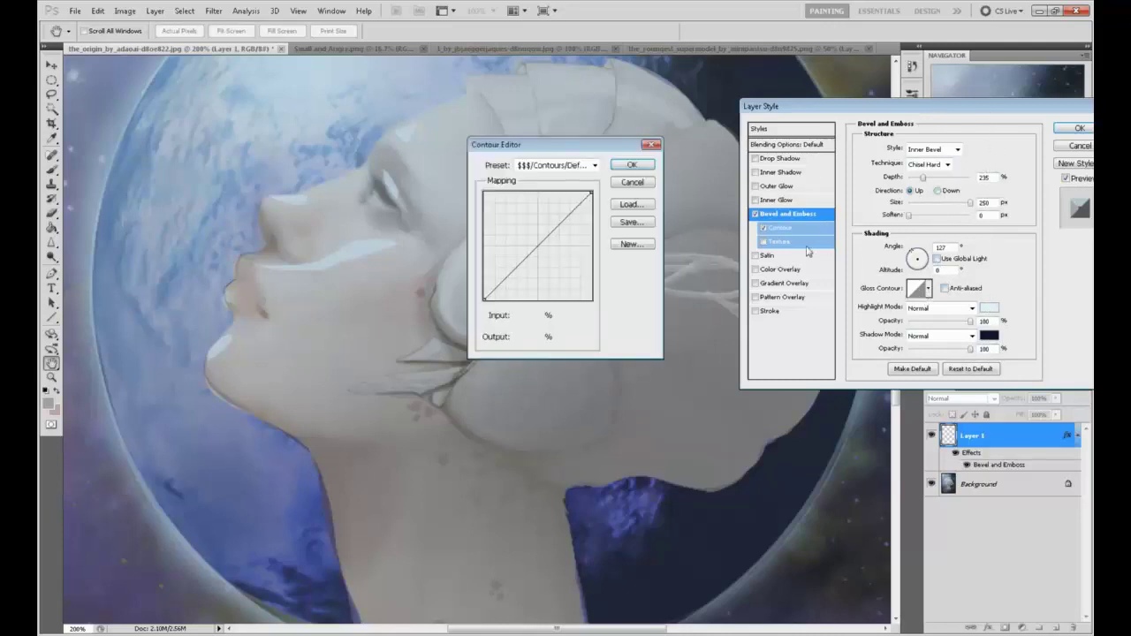
left_click(637, 183)
left_click(928, 289)
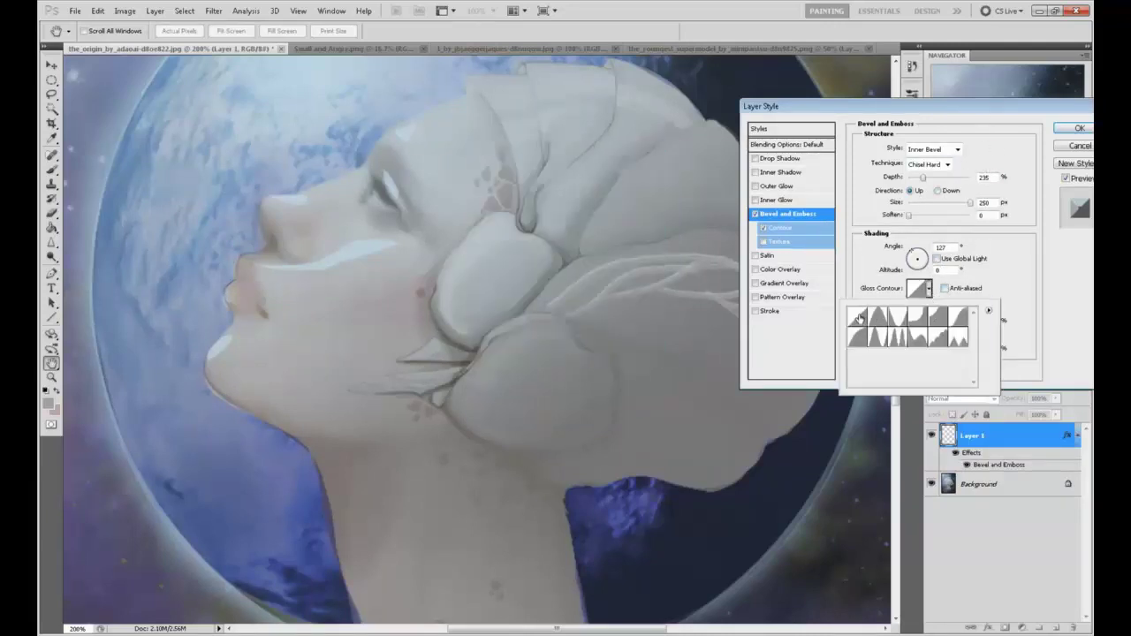
left_click(894, 318)
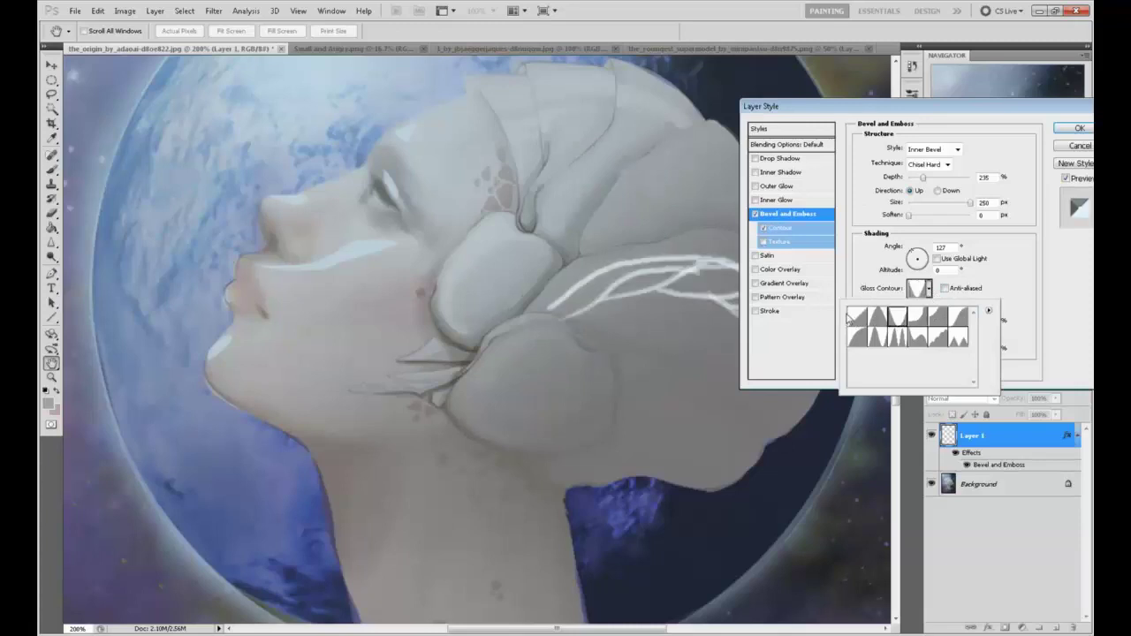
left_click(915, 317)
left_click(937, 316)
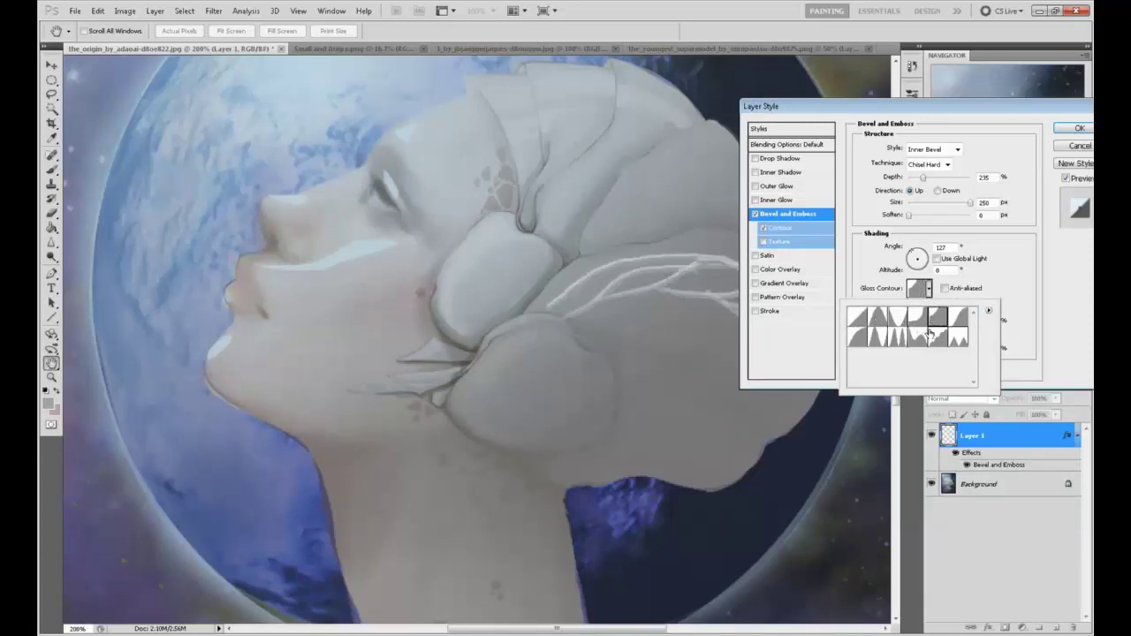
left_click(1079, 128)
left_click(1079, 128)
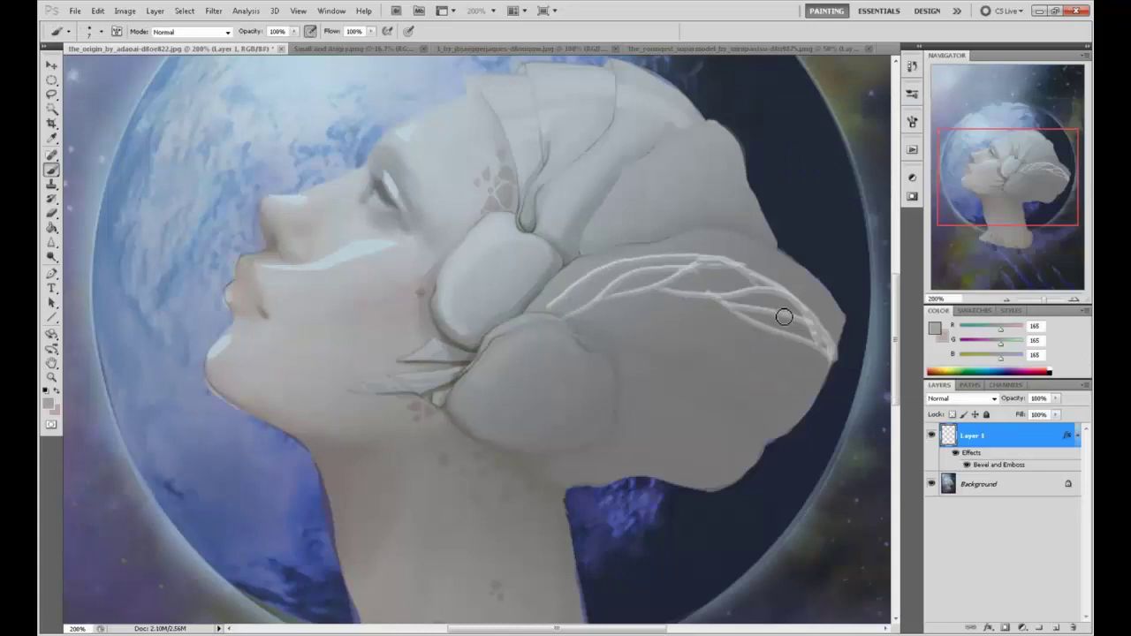
Step: Lower Layer 1's fill to about 44% and convert the layer to a smart object
key("ctrl+minus")
key("ctrl+minus")
left_click_drag(1056, 415, 1021, 432)
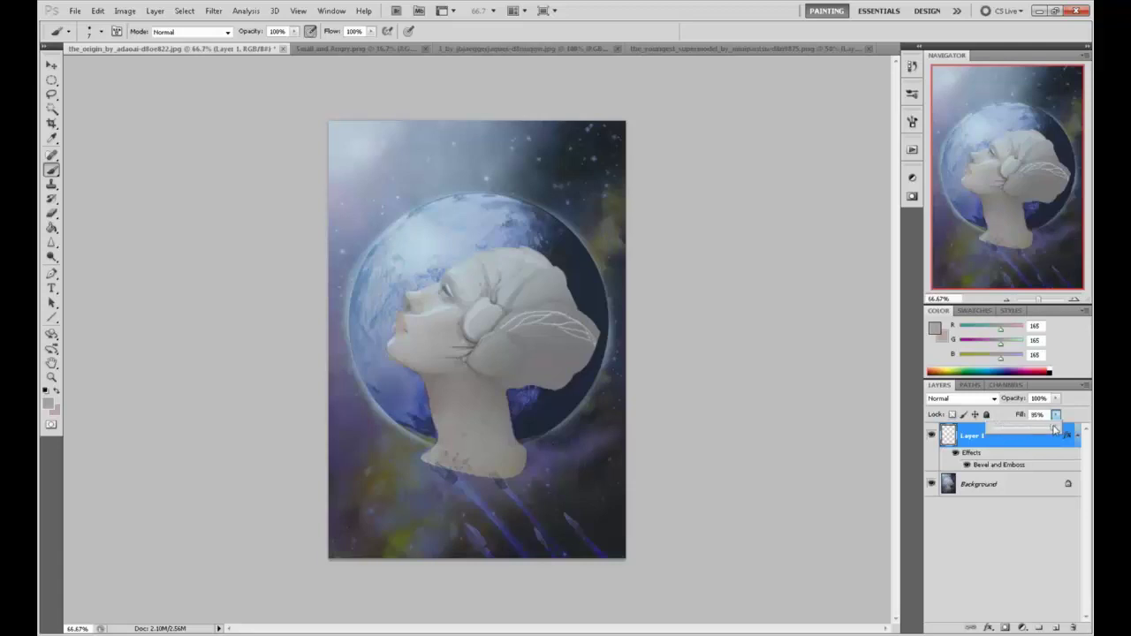
left_click_drag(1024, 432, 1019, 437)
right_click(978, 443)
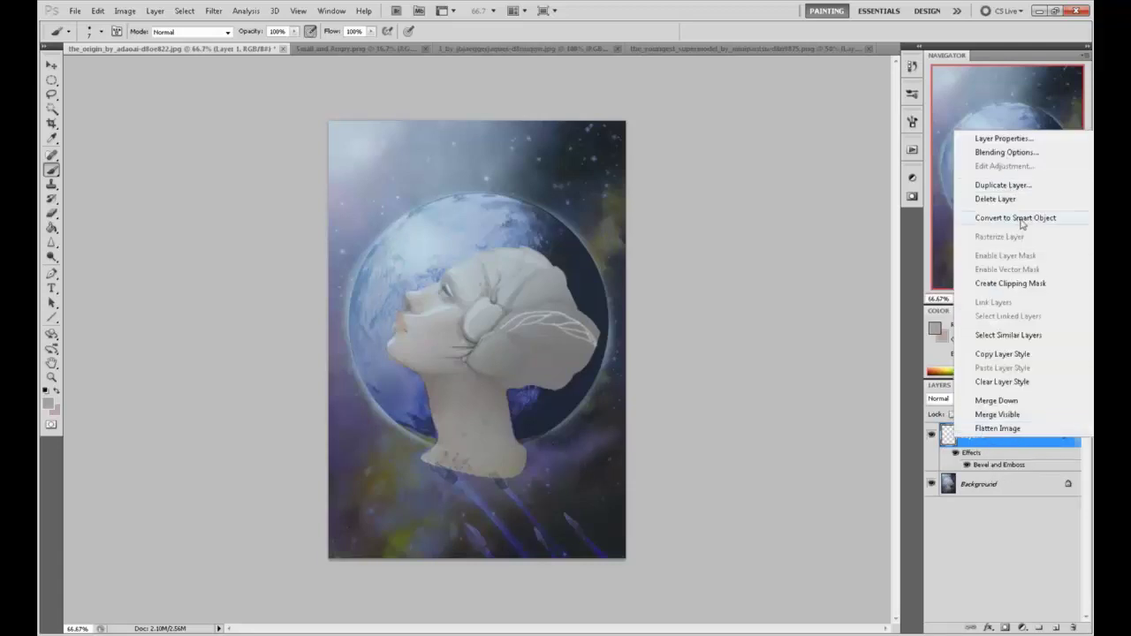
left_click(1022, 221)
Step: Set the smart object's fill to 34%, flatten the image into Background, and save it
left_click(1055, 414)
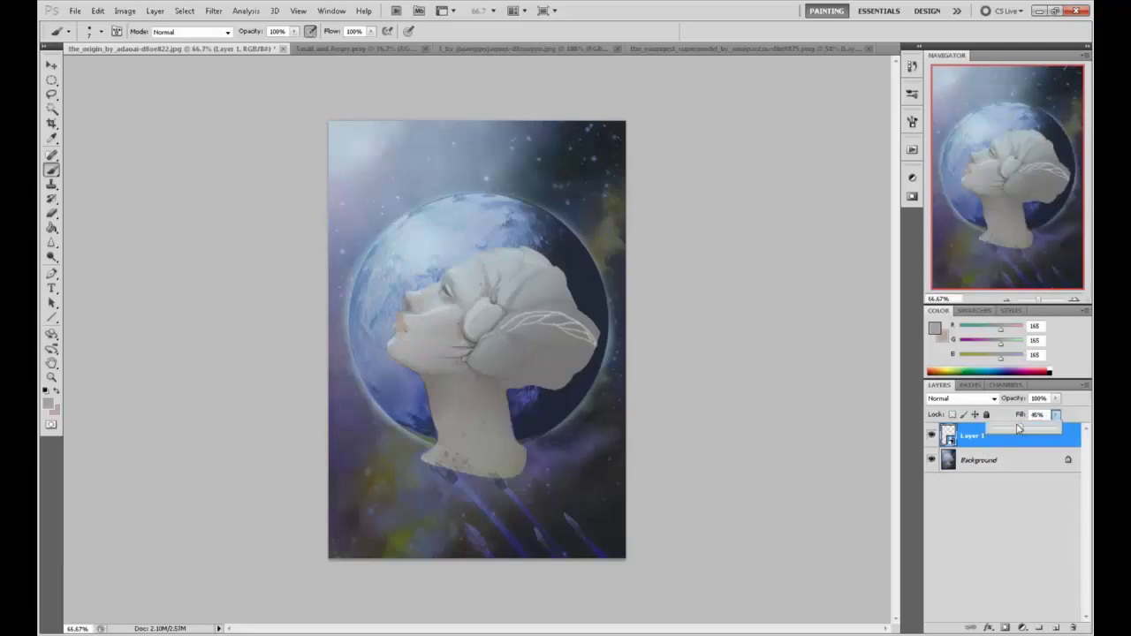
left_click_drag(1018, 428, 1014, 427)
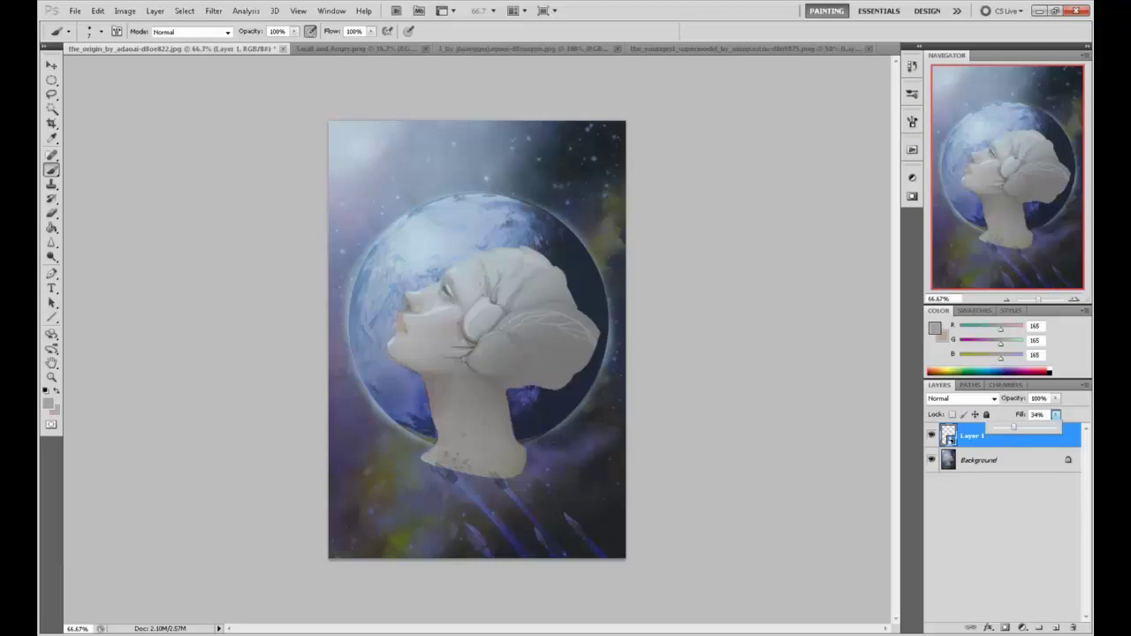
left_click(1029, 454)
left_click(1073, 628)
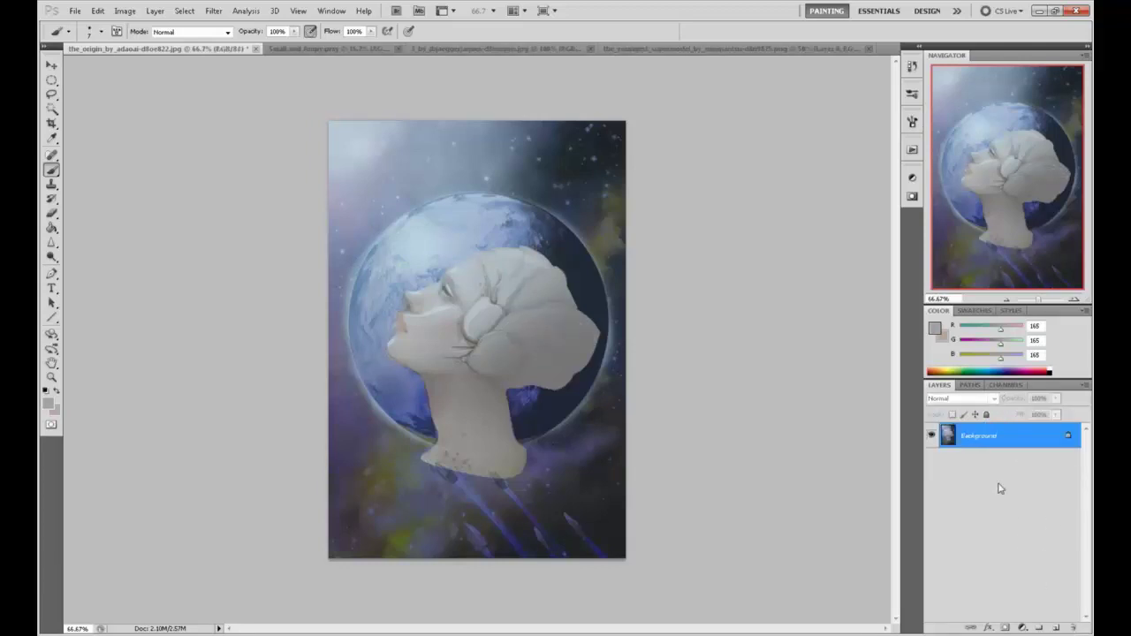
key("ctrl+s")
Step: Save the JPEG at quality 8 (High), then view the original History snapshot for comparison
left_click(640, 177)
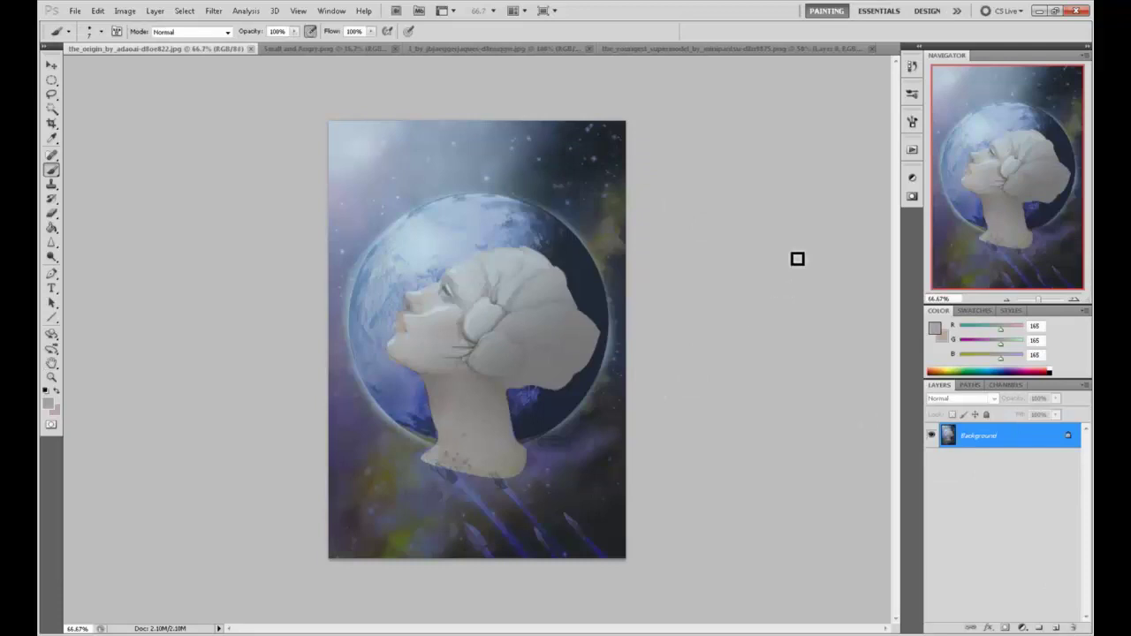
left_click(912, 65)
scroll(884, 345, "up", 5)
scroll(883, 265, "up", 5)
scroll(884, 176, "up", 5)
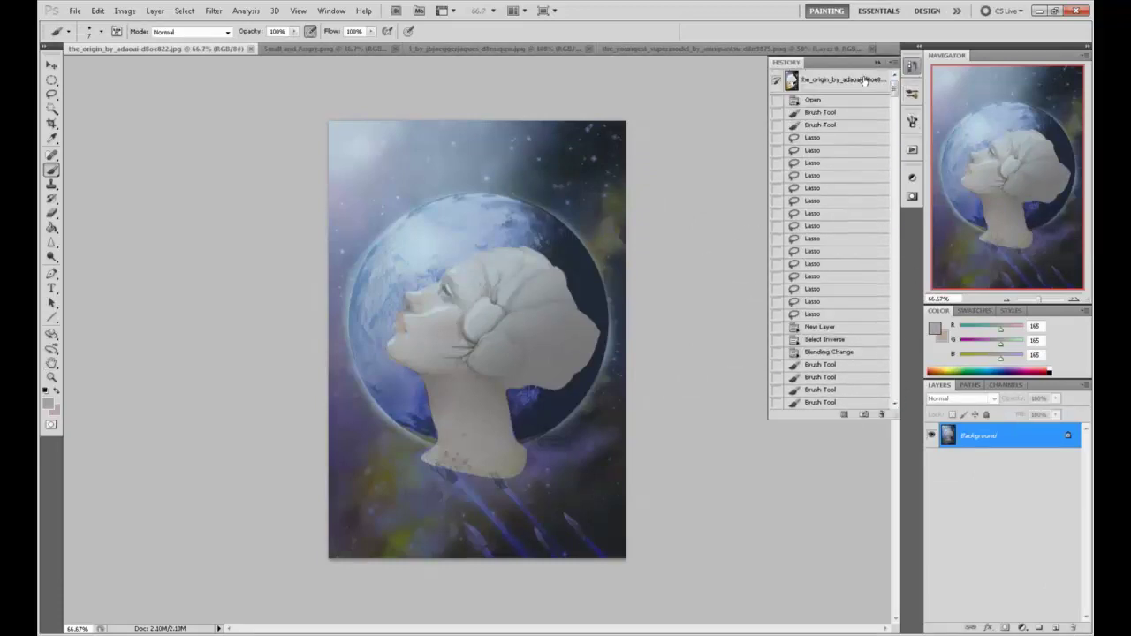
left_click(884, 82)
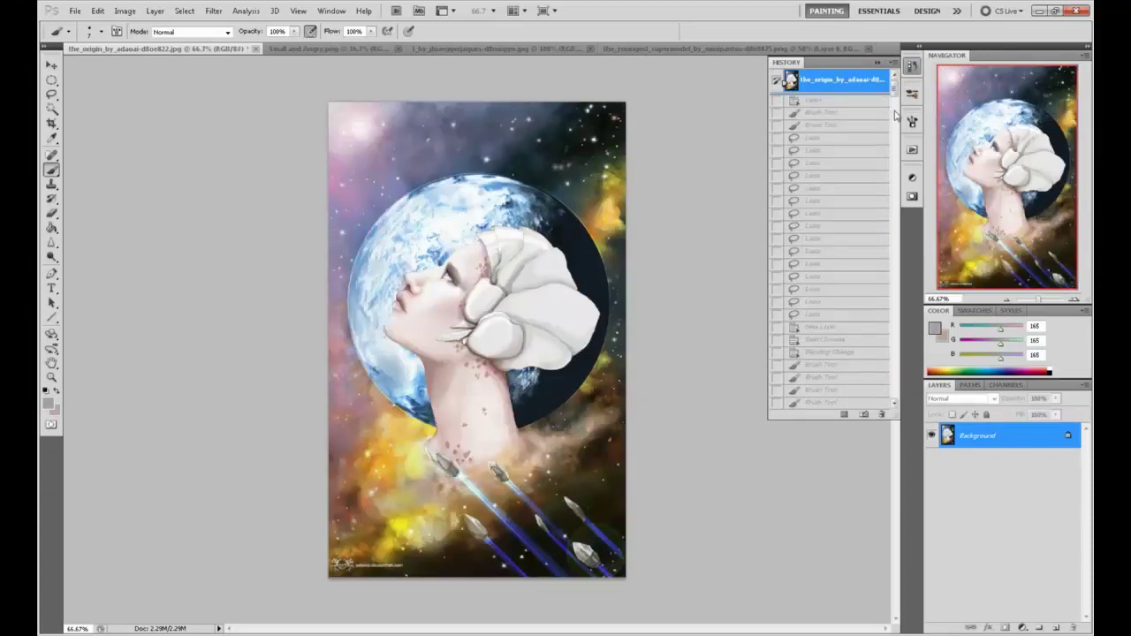
left_click_drag(895, 92, 889, 383)
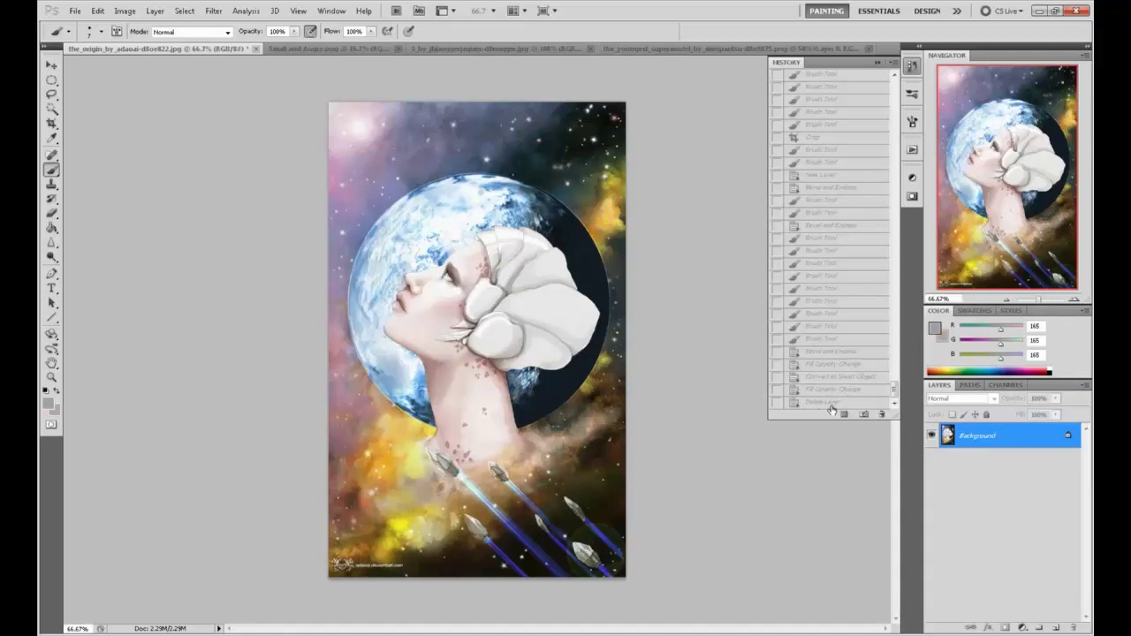
Step: Revert the figure painting to its earlier History state, set Dodge to Highlights 5%, and close it
left_click(831, 407)
left_click(877, 63)
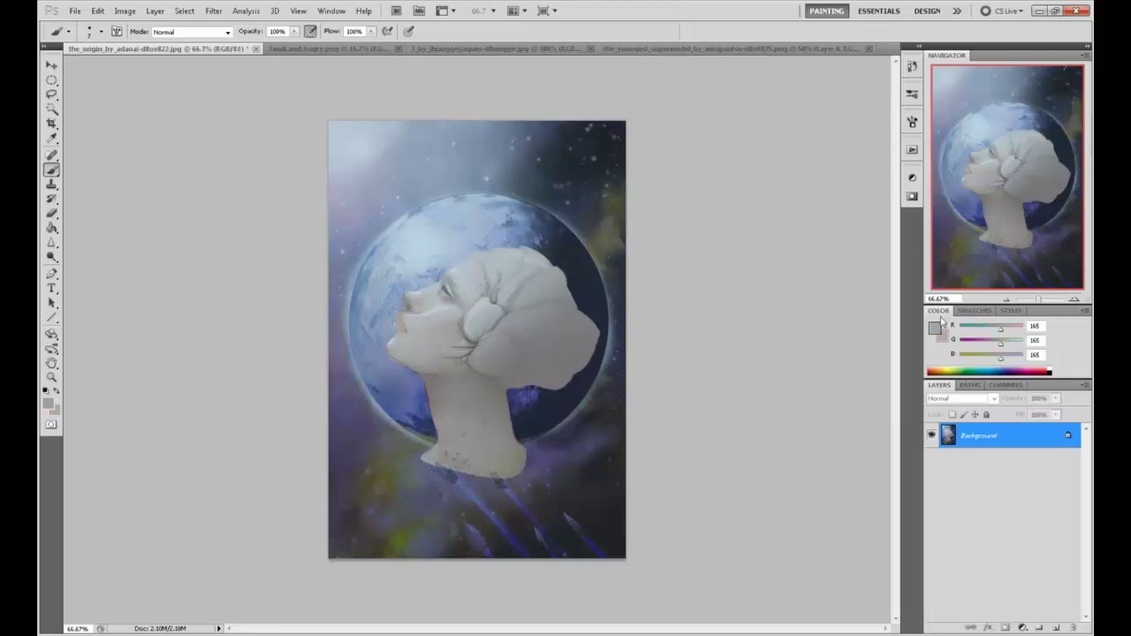
left_click(52, 256)
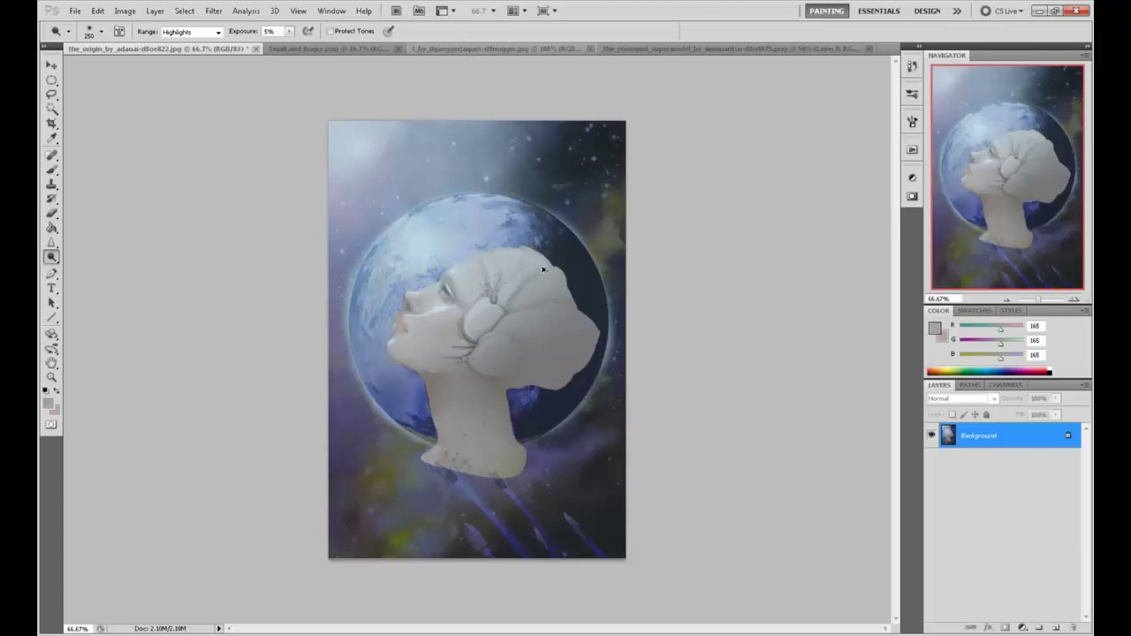
left_click(255, 49)
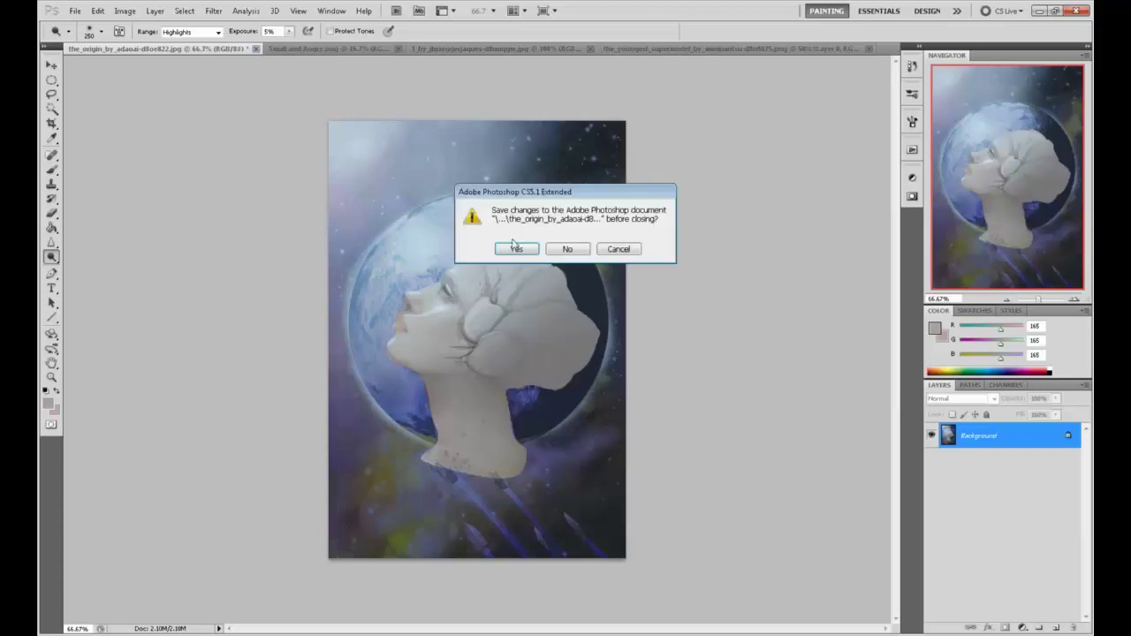
left_click(562, 247)
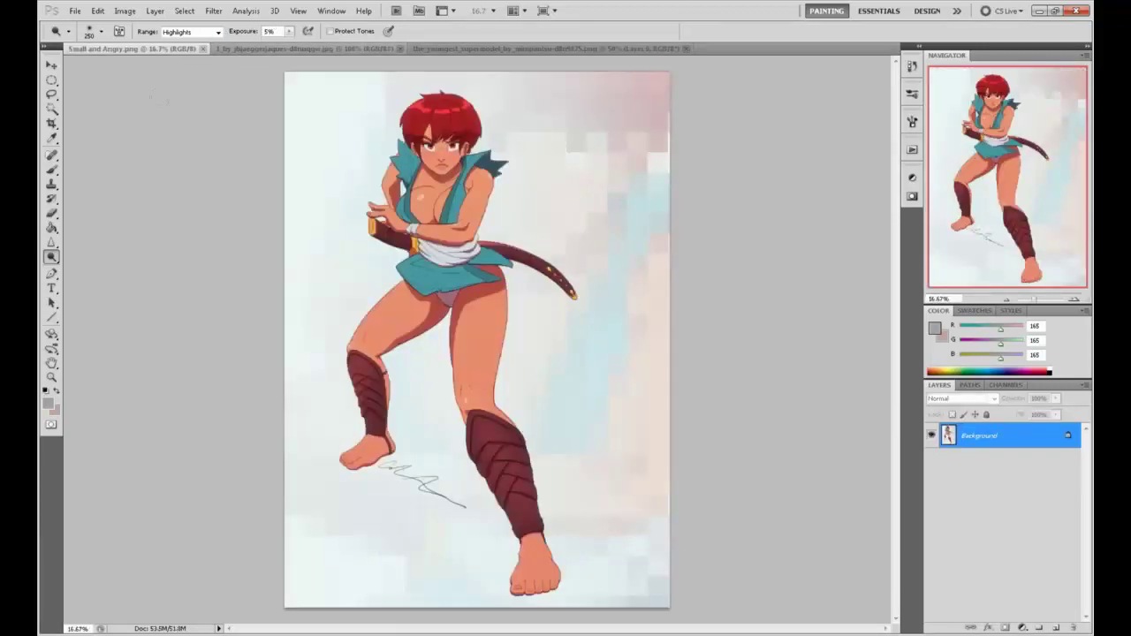
Step: Zoom into the character's head and ready a dark brown brush at actual size
key("z")
left_click_drag(394, 109, 493, 188)
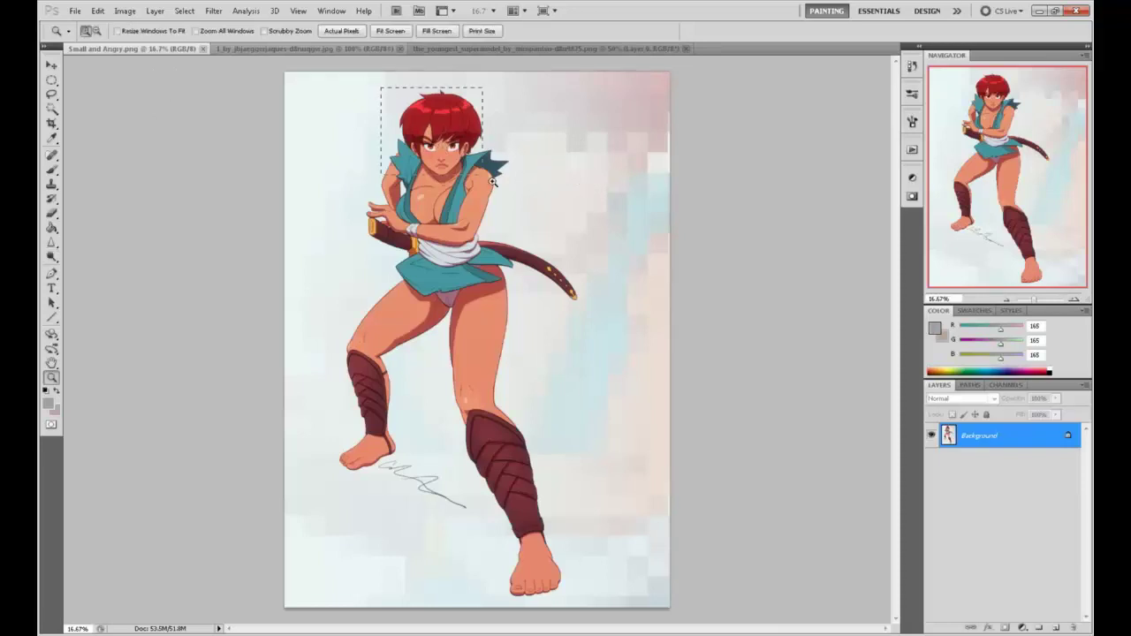
left_click(213, 11)
mouse_move(184, 11)
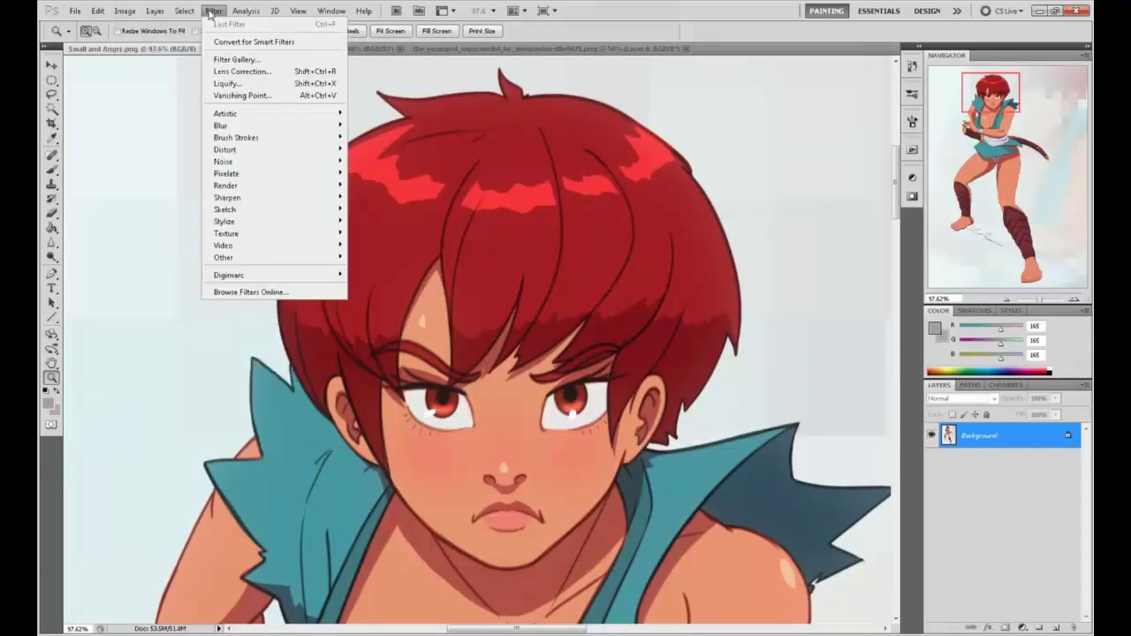
left_click(442, 237)
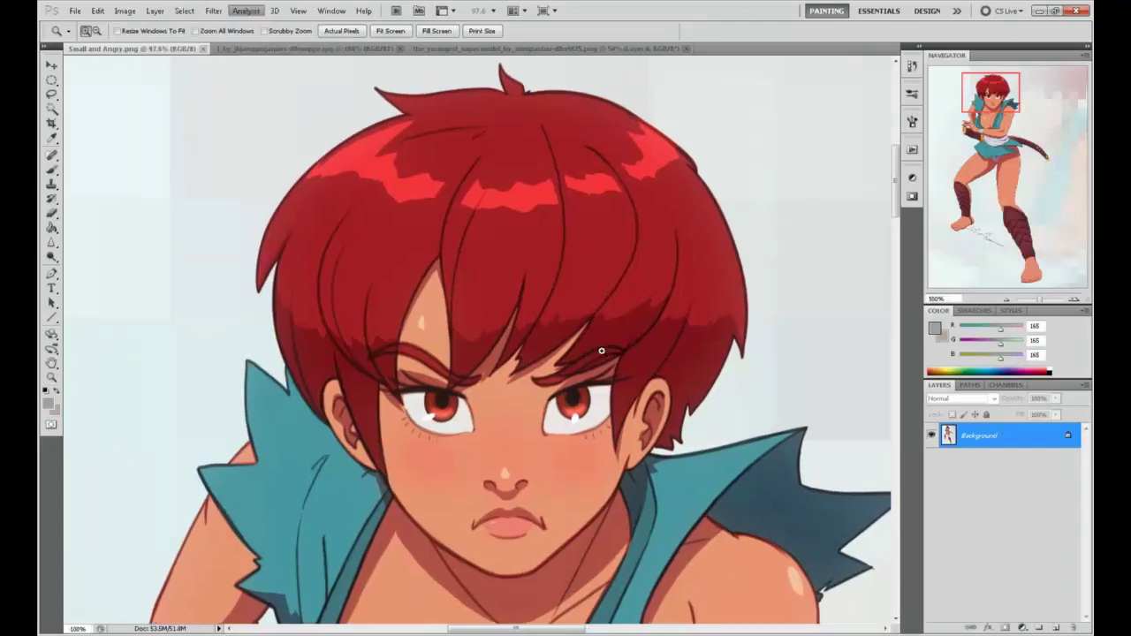
key("b")
left_click(583, 394, "alt")
key("ctrl+alt+0")
Step: Doodle an angry face with two eyes, pupils, slanted eyebrows and a frowning mouth
left_click_drag(599, 202, 608, 170)
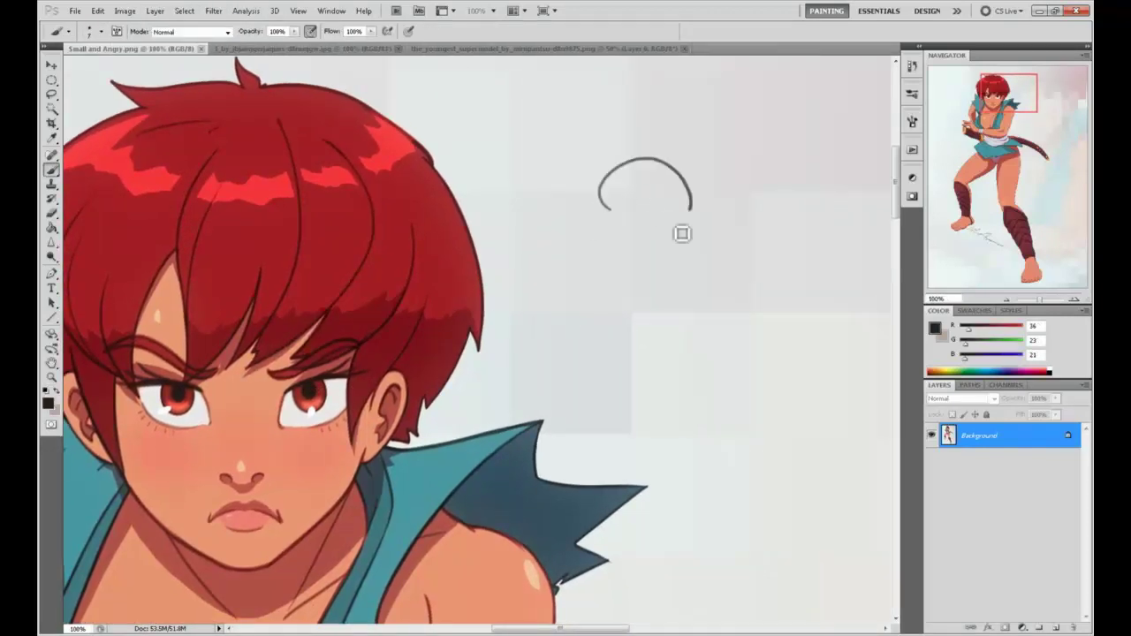
left_click_drag(801, 215, 773, 150)
left_click(803, 170)
left_click(656, 195)
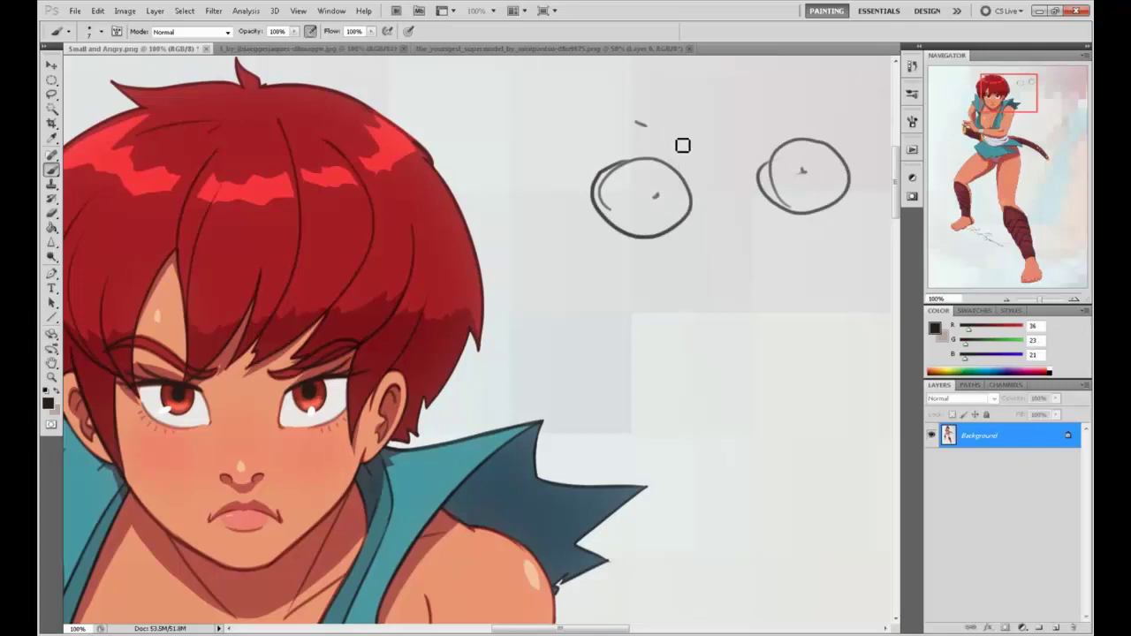
left_click_drag(635, 121, 690, 144)
left_click_drag(789, 89, 751, 127)
left_click_drag(675, 341, 810, 299)
mouse_move(714, 412)
left_mouse_down()
mouse_move(669, 306)
mouse_move(601, 378)
left_mouse_up()
Step: Add a head outline, extra brow lines and lip detail strokes to the doodle
mouse_move(820, 79)
left_mouse_down()
mouse_move(111, 306)
mouse_move(374, 516)
mouse_move(886, 172)
mouse_move(846, 72)
left_mouse_up()
left_click_drag(772, 124, 831, 93)
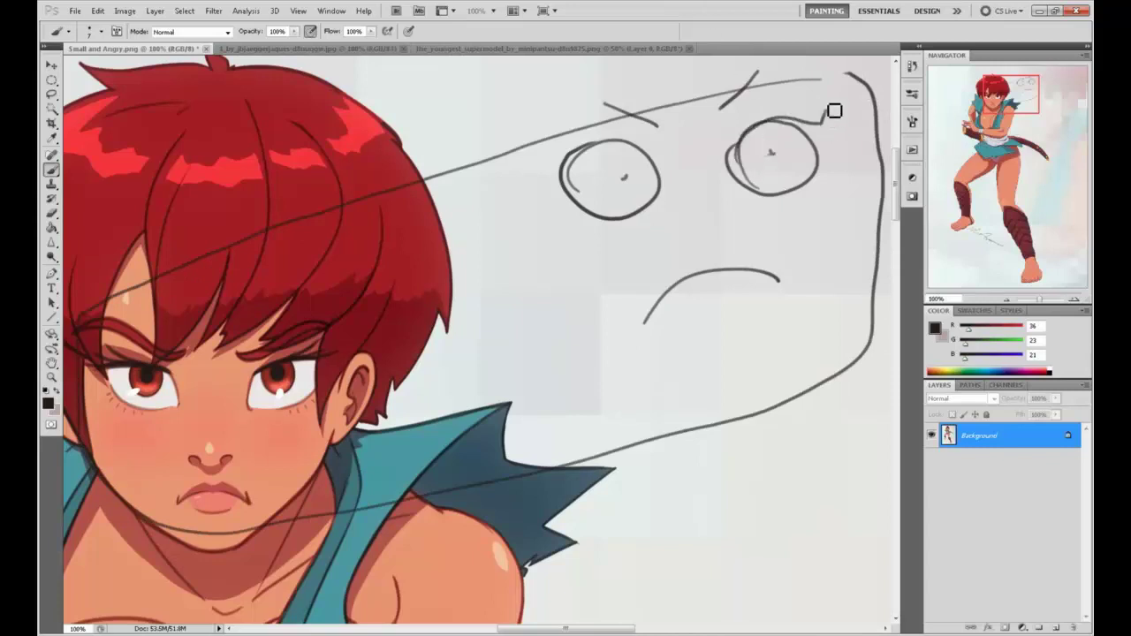
left_click_drag(524, 153, 570, 150)
left_click_drag(704, 120, 787, 63)
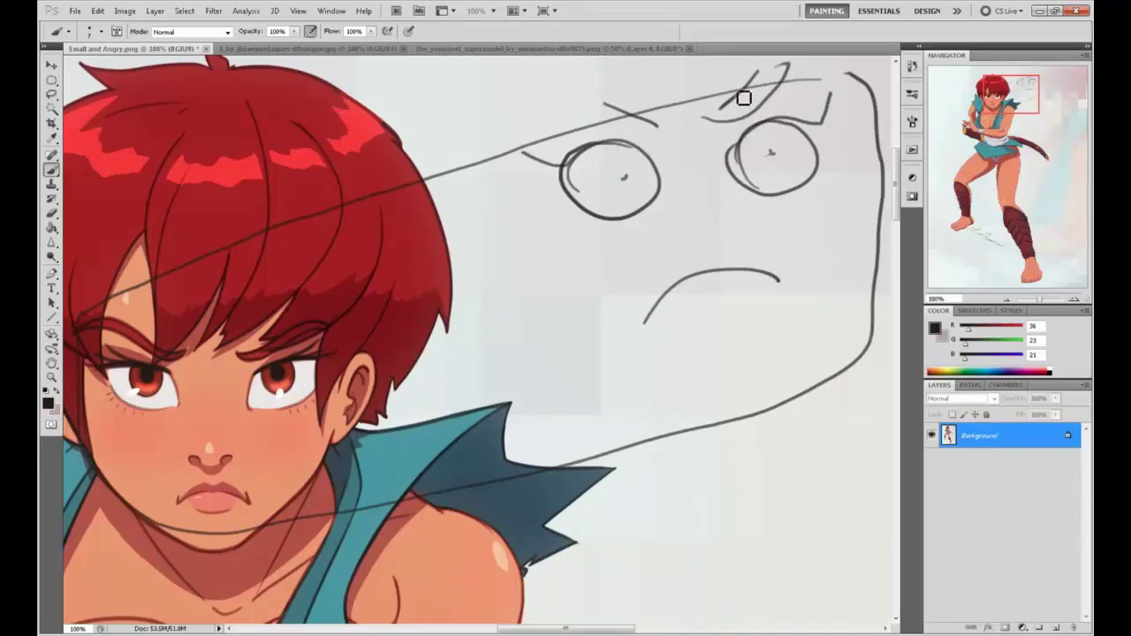
left_click_drag(658, 133, 570, 93)
left_click_drag(675, 258, 714, 252)
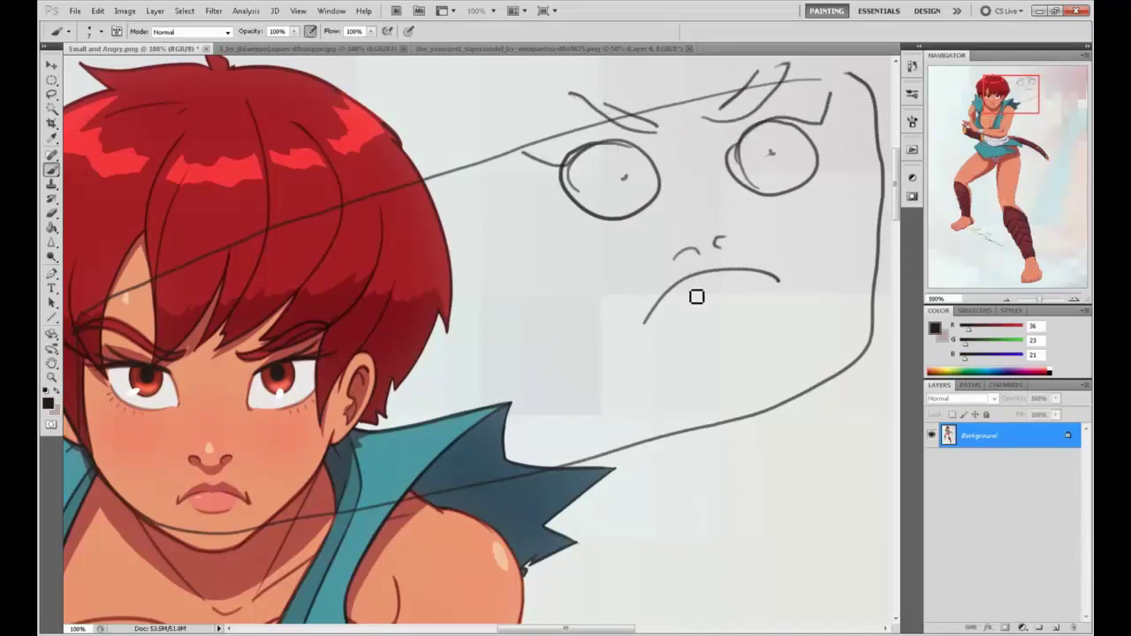
mouse_move(698, 297)
left_mouse_down()
mouse_move(681, 273)
mouse_move(746, 283)
left_mouse_up()
left_click_drag(606, 297, 681, 302)
left_click_drag(684, 307, 673, 347)
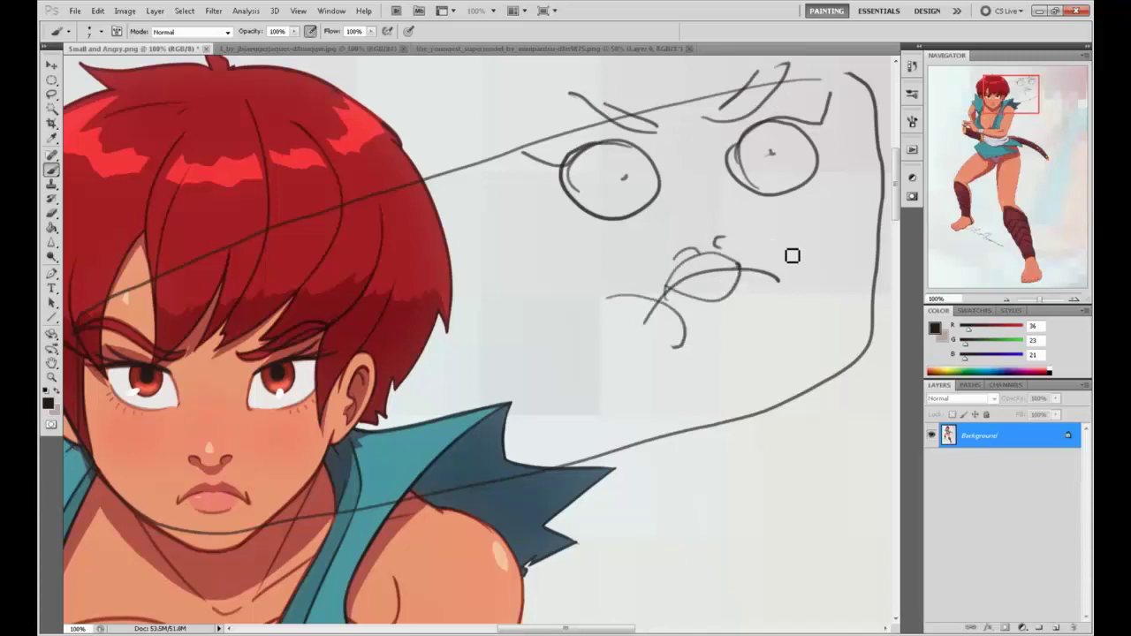
left_click_drag(773, 247, 794, 310)
Step: Undo the lip strokes, redraw a lower lip and corners, then undo the outline and extras
key("ctrl+alt+z")
key("ctrl+alt+z")
key("ctrl+alt+z")
key("ctrl+alt+z")
key("ctrl+alt+z")
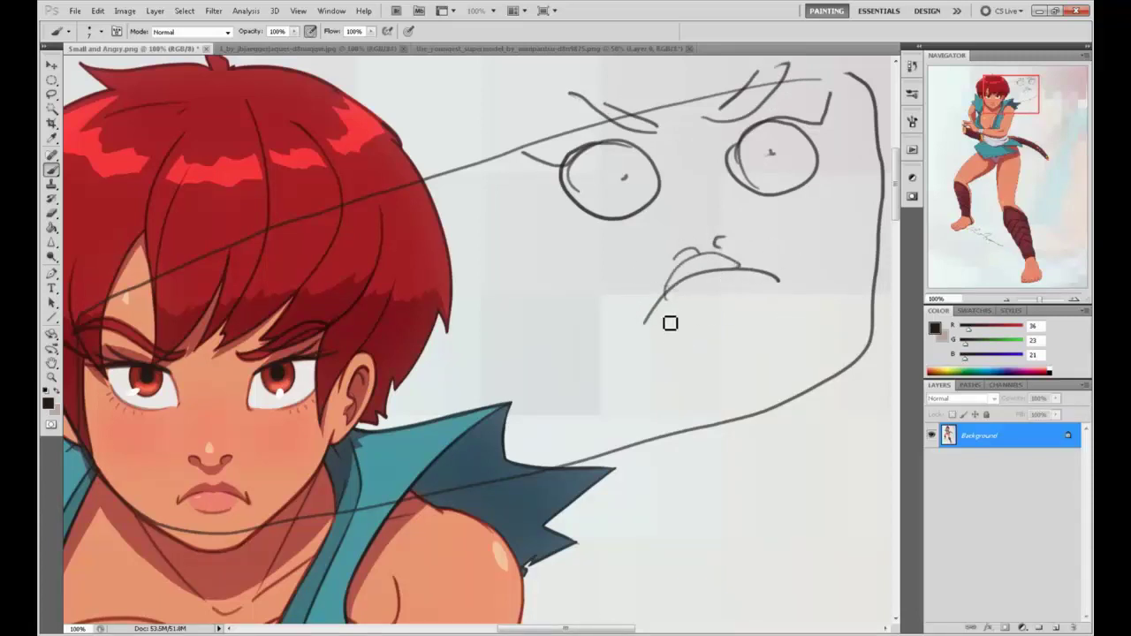
left_click_drag(668, 300, 638, 325)
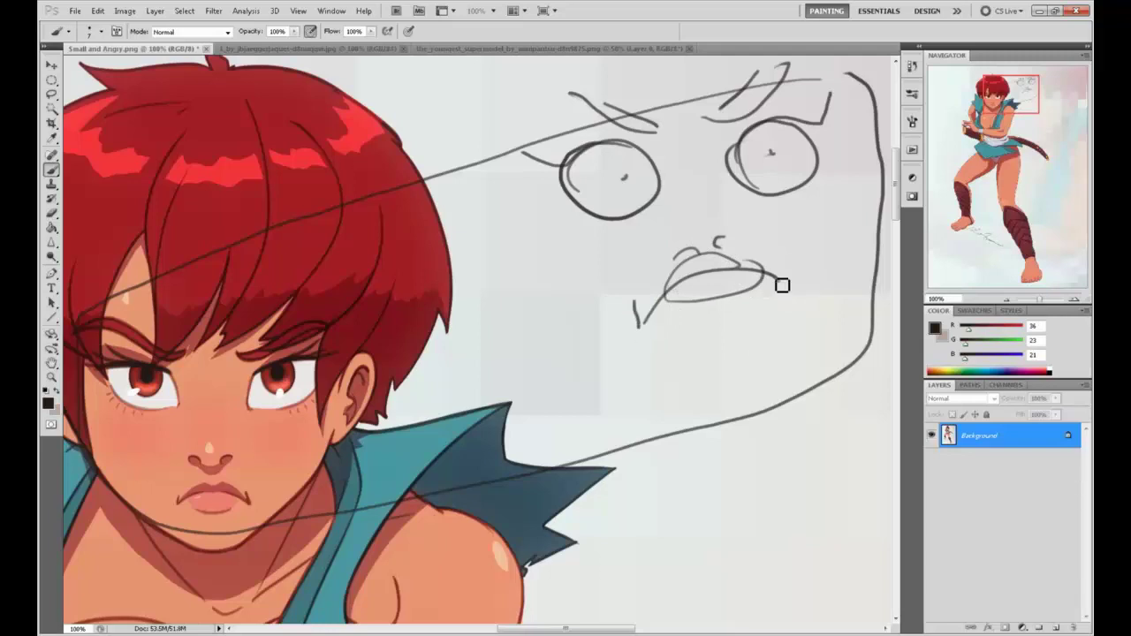
left_click_drag(773, 253, 781, 285)
left_click_drag(578, 240, 583, 248)
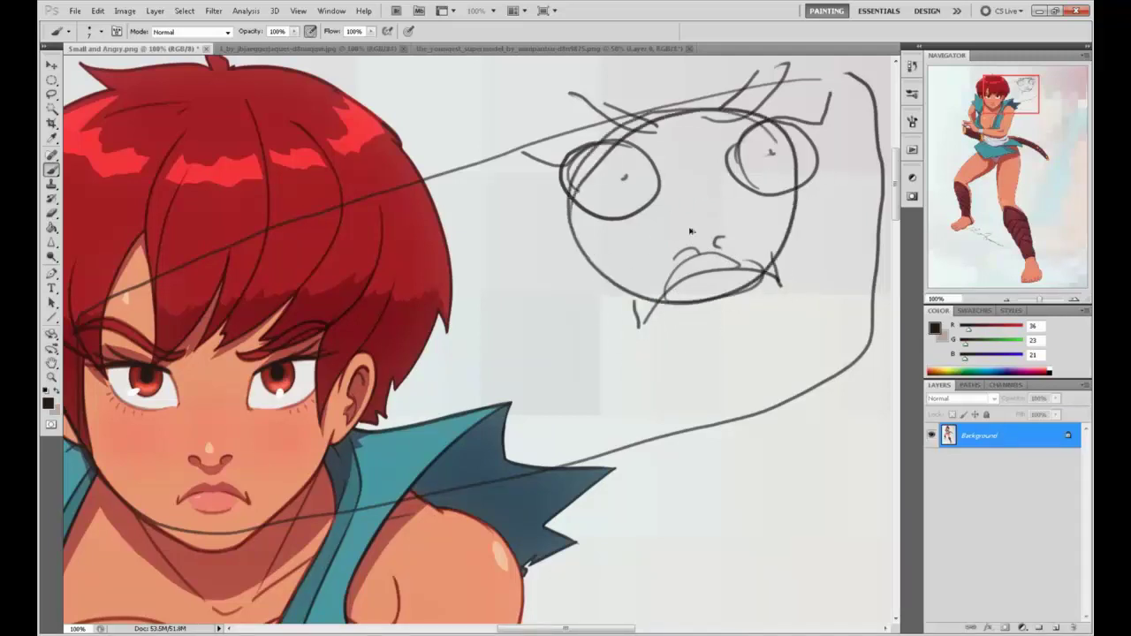
key("ctrl+alt+z")
key("ctrl+alt+z")
key("ctrl+alt+z")
key("ctrl+alt+z")
key("ctrl+alt+z")
key("ctrl+alt+z")
key("ctrl+alt+z")
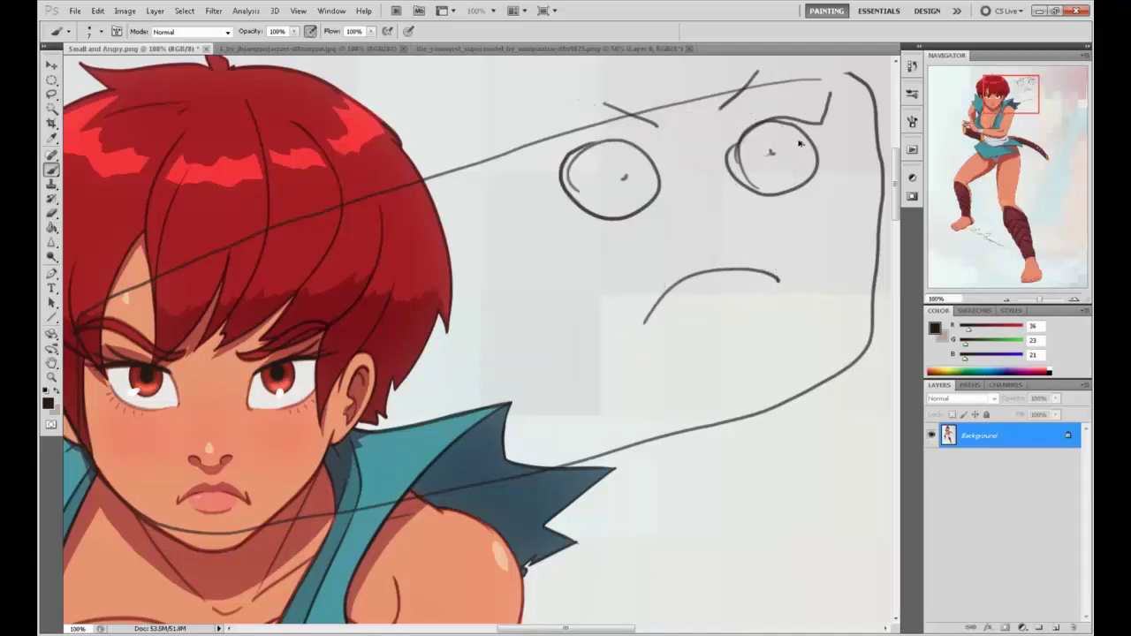
key("ctrl+alt+z")
Step: Darken both pupils and add an arched mouth, two nostrils and a nose line
left_click(770, 154)
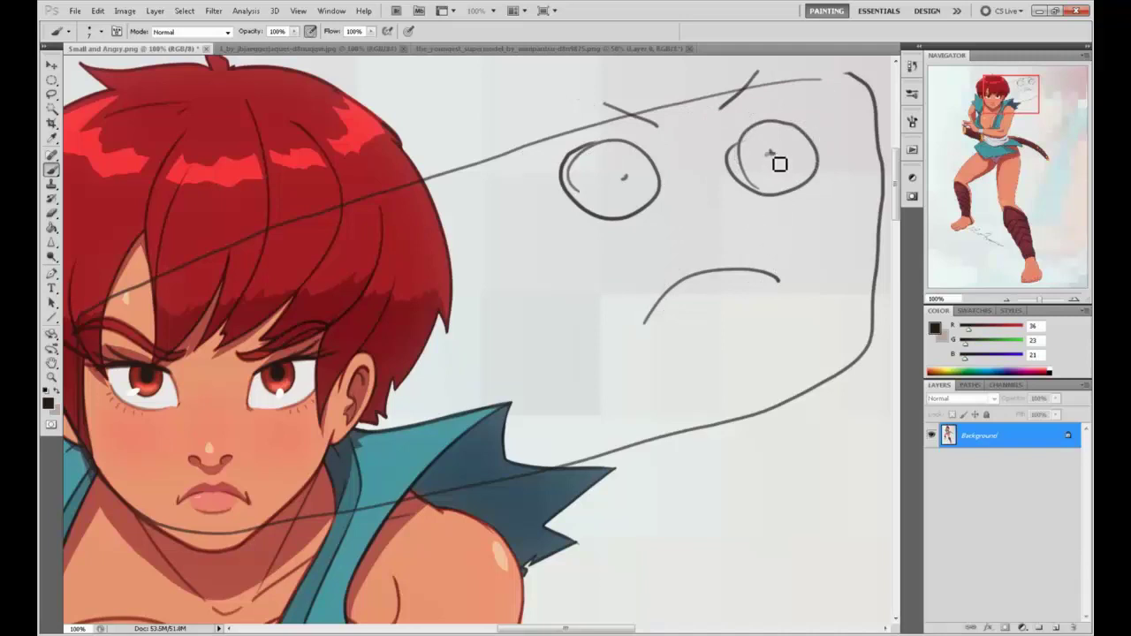
left_click(626, 176)
left_click_drag(677, 408, 793, 366)
left_click(703, 334)
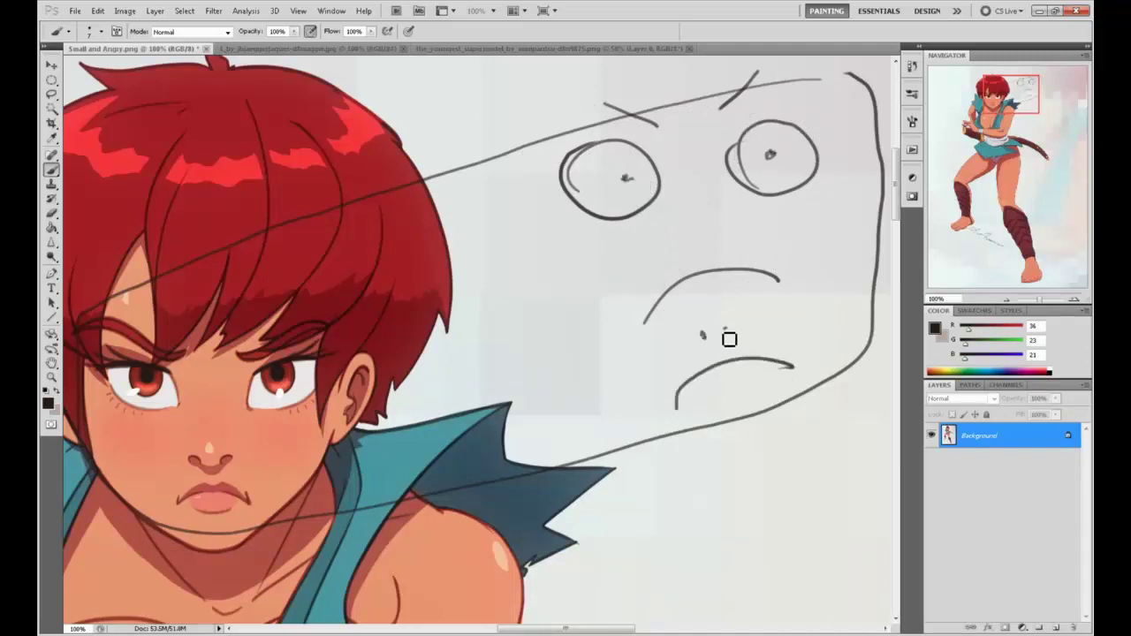
left_click(723, 328)
left_click_drag(670, 313, 735, 283)
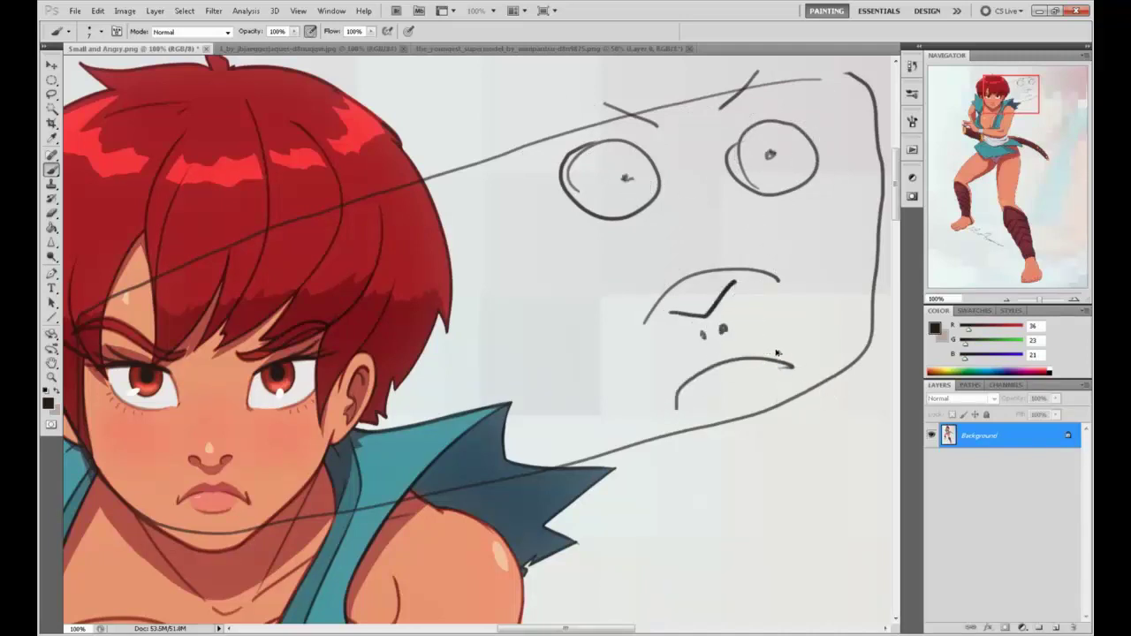
Step: Undo the doodle strokes until only a single sketched circle remains
key("ctrl+alt+z")
key("ctrl+alt+z")
key("ctrl+alt+z")
key("ctrl+alt+z")
key("ctrl+alt+z")
key("ctrl+alt+z")
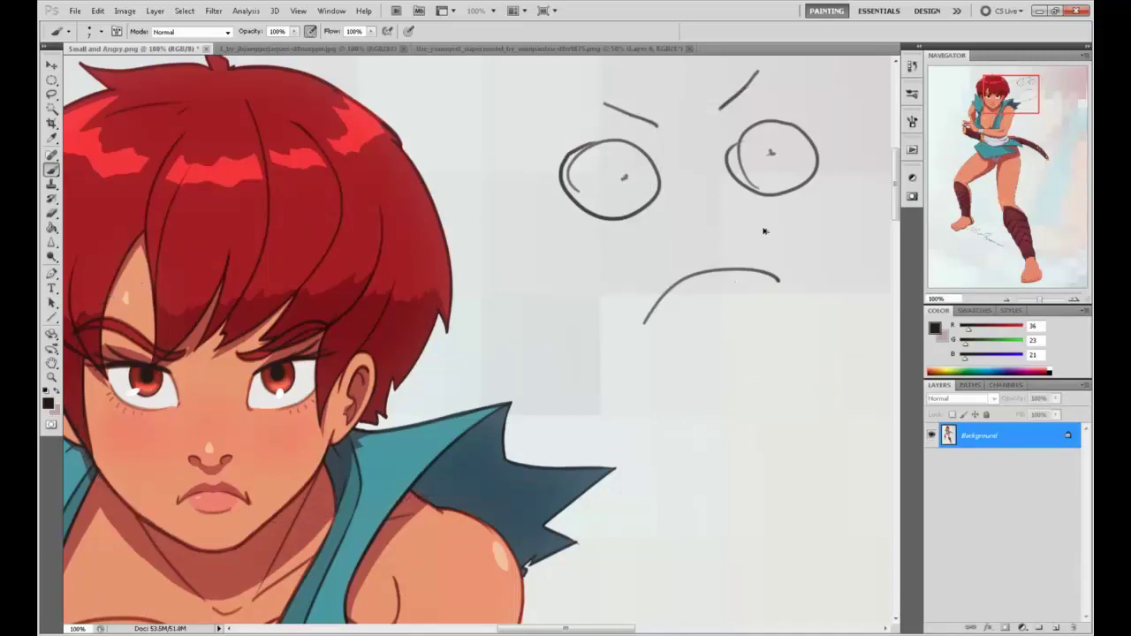
key("ctrl+alt+z")
key("ctrl+alt+z")
key("ctrl+alt+z")
key("ctrl+alt+z")
key("ctrl+alt+z")
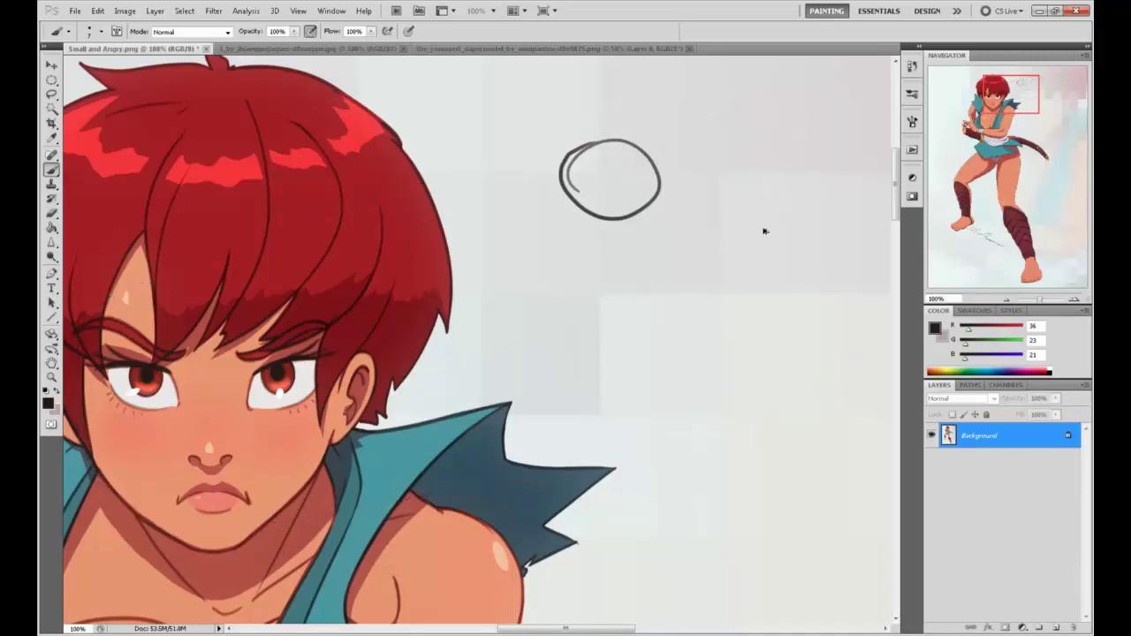
key("ctrl+alt+z")
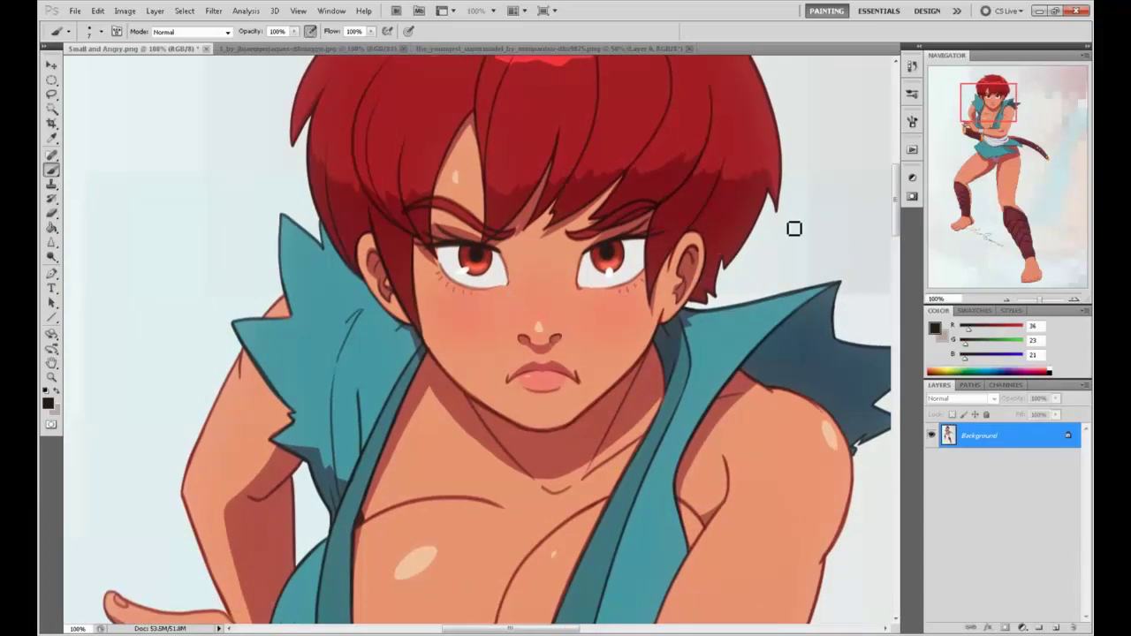
Step: Brush two curved strokes beside the head, then undo them
key("l")
key("b")
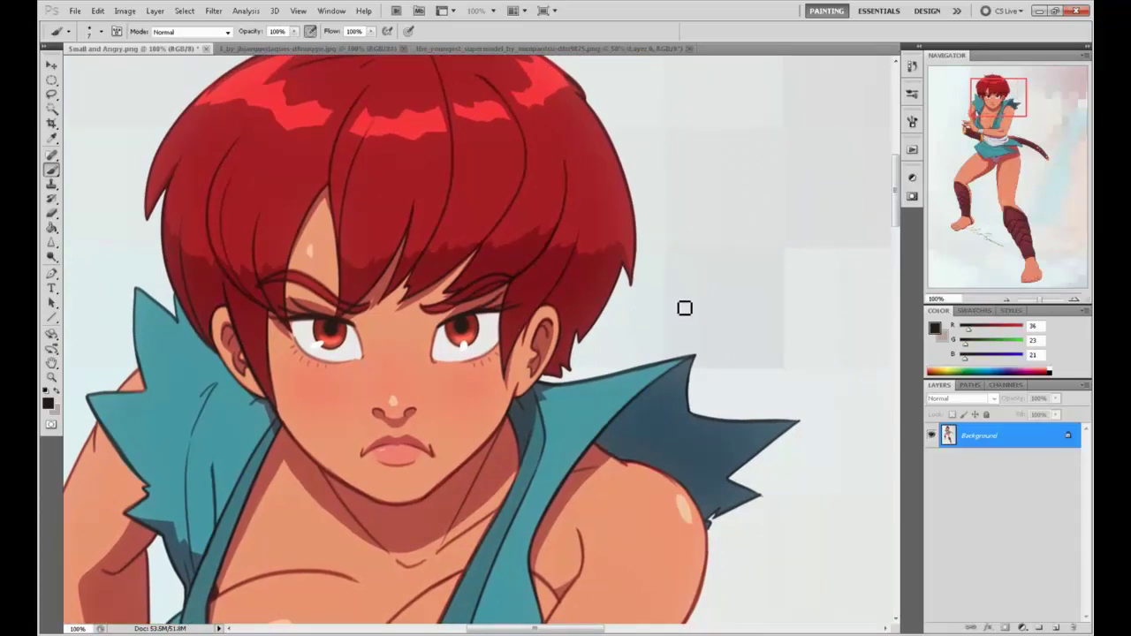
left_click_drag(677, 298, 879, 219)
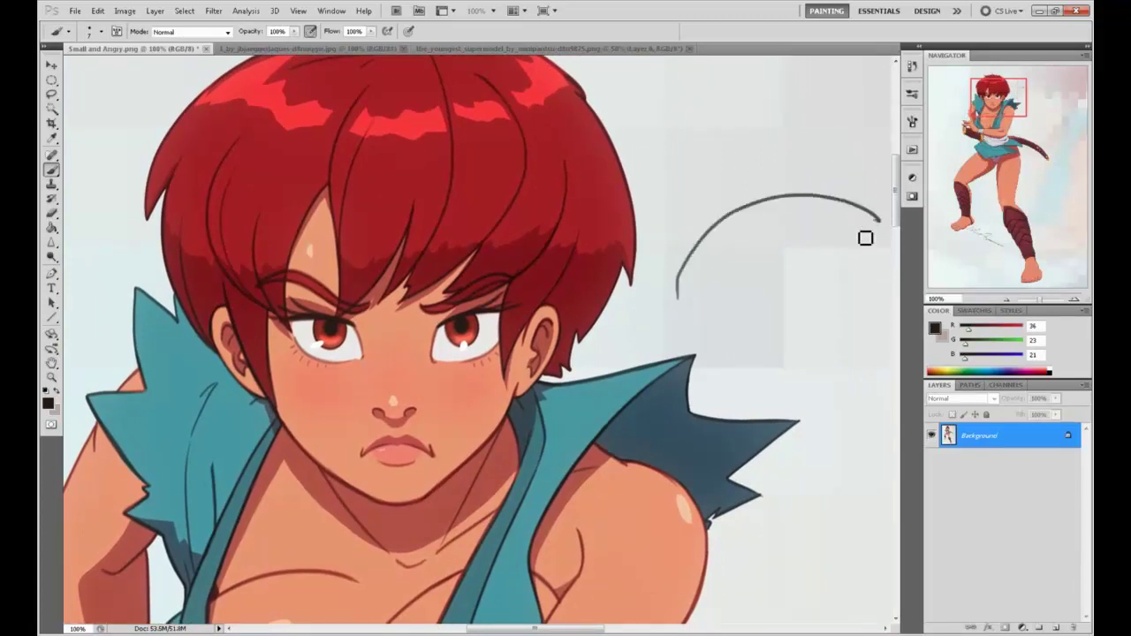
left_click_drag(654, 160, 826, 88)
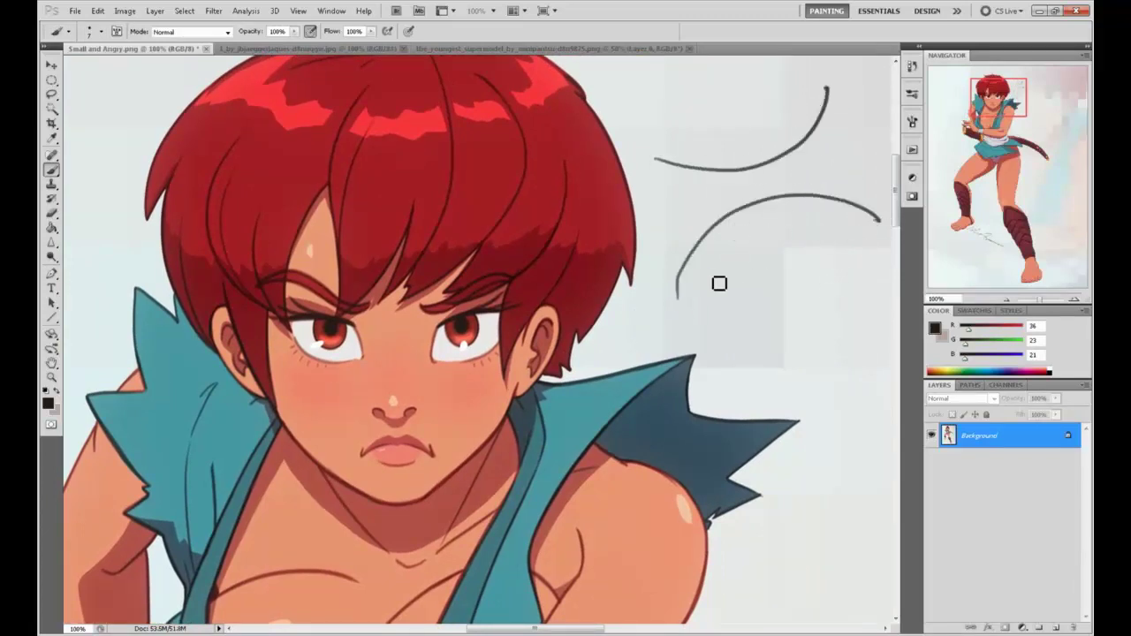
key("ctrl+alt+z")
key("ctrl+alt+z")
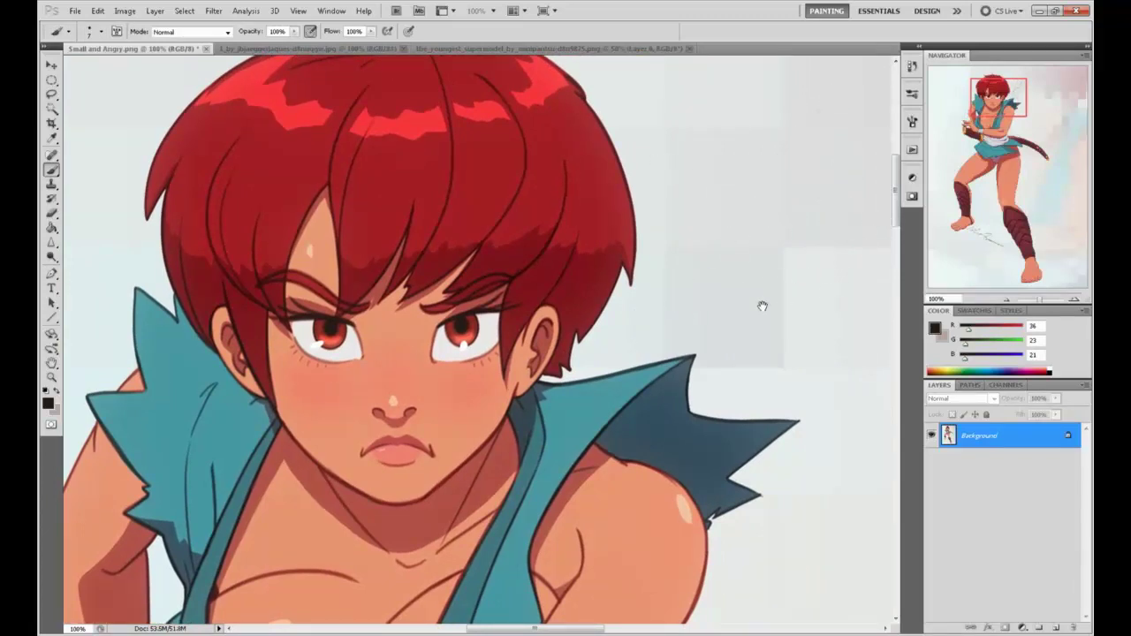
Step: Sketch practice faces with eye dots, a mouth line and a smile, then undo the circle strokes
left_click_drag(762, 306, 421, 407)
left_click(562, 241)
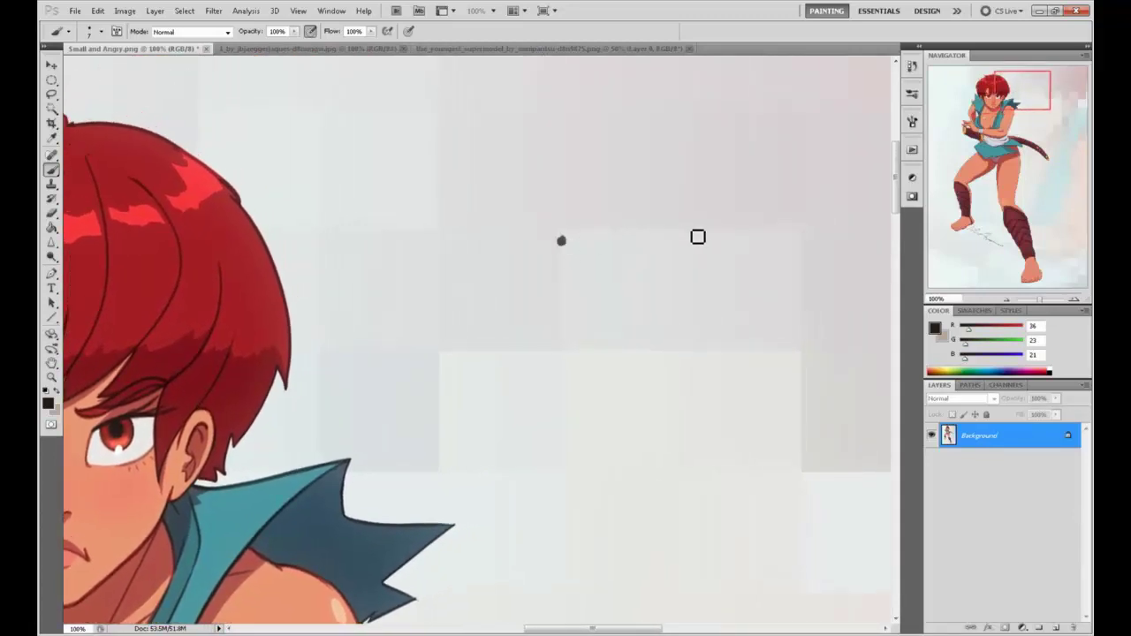
left_click(666, 236)
left_click_drag(524, 394, 735, 387)
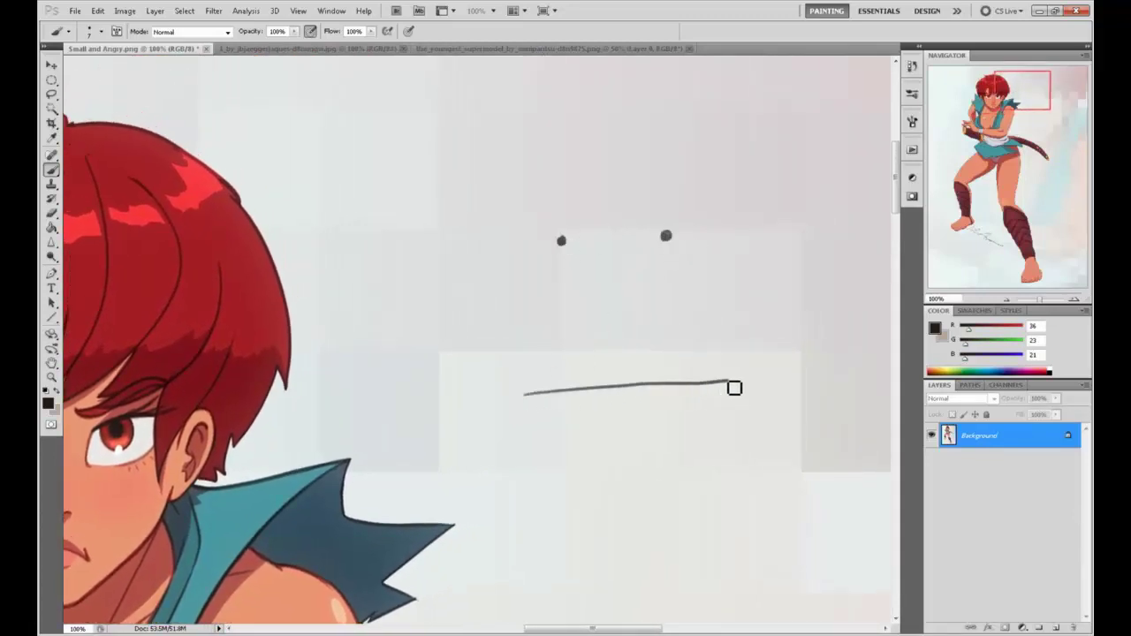
left_click_drag(482, 353, 462, 350)
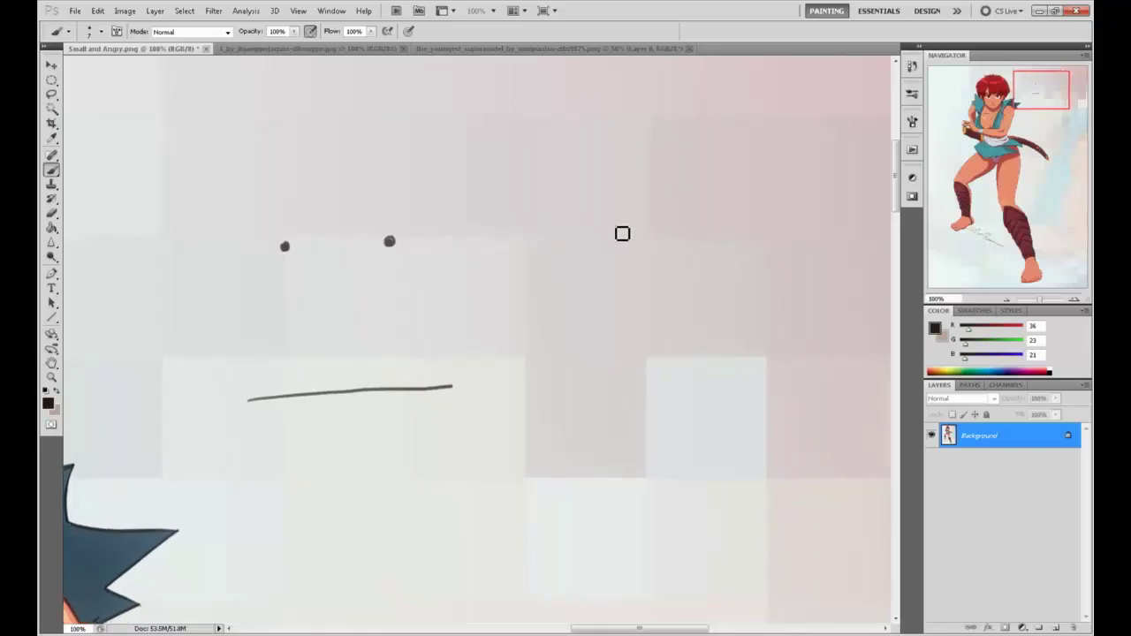
mouse_move(557, 377)
left_mouse_down()
mouse_move(745, 374)
mouse_move(821, 336)
left_mouse_up()
left_click_drag(725, 449, 647, 346)
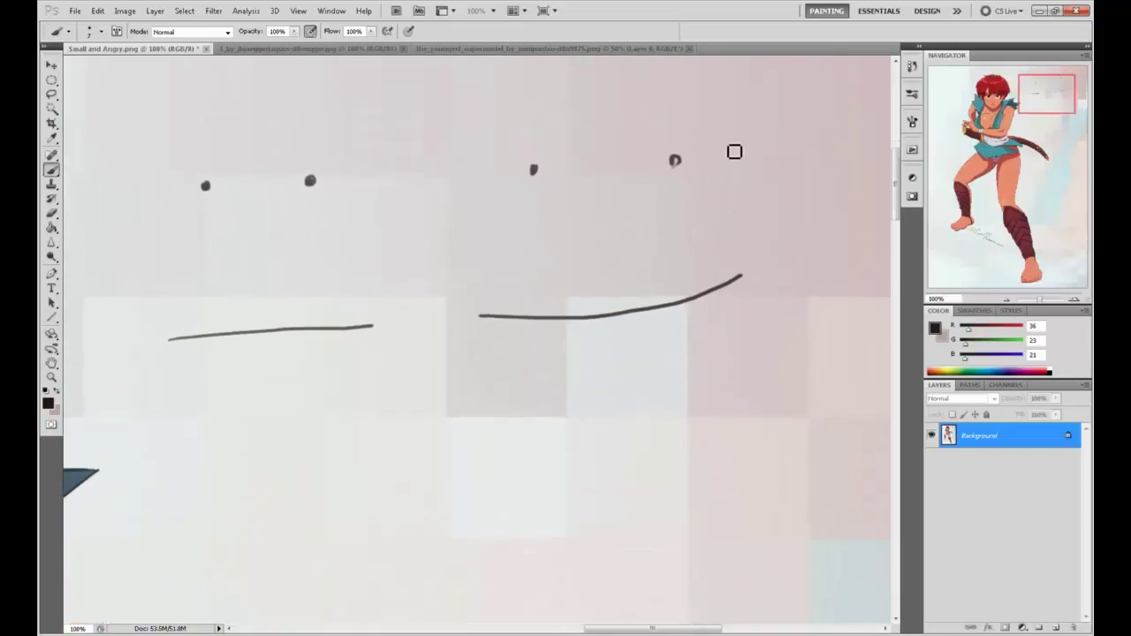
mouse_move(565, 124)
left_mouse_down()
mouse_move(468, 339)
mouse_move(721, 144)
mouse_move(489, 172)
left_mouse_up()
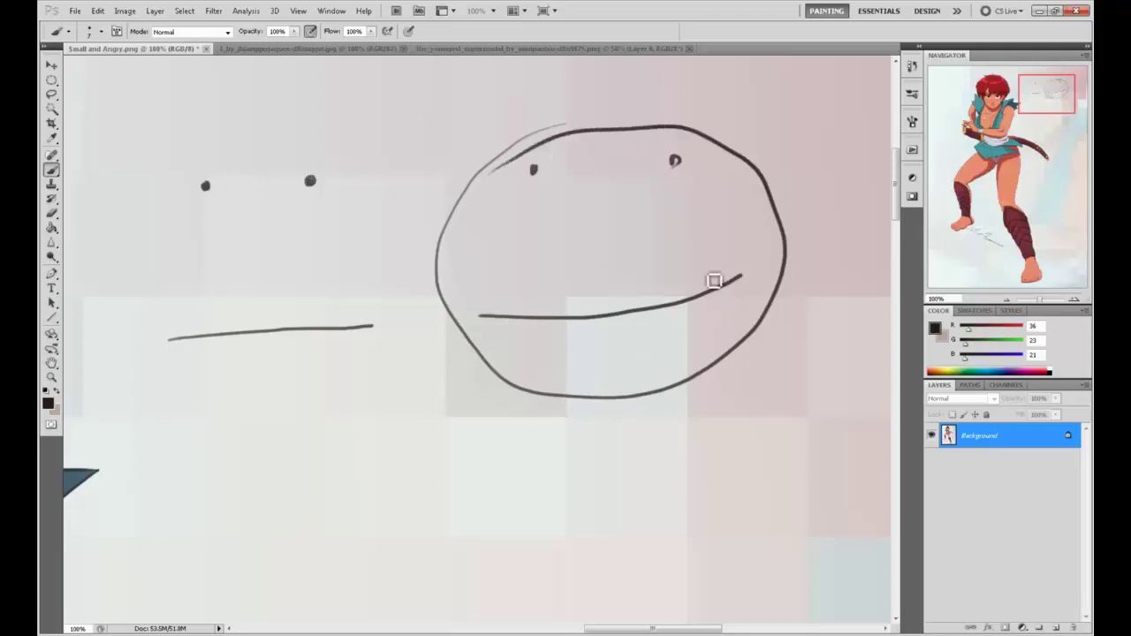
key("ctrl+alt+z")
key("ctrl+alt+z")
Step: Return to the face sketches, add two angry brow strokes, and undo a test circle
scroll(636, 397, "down", 3)
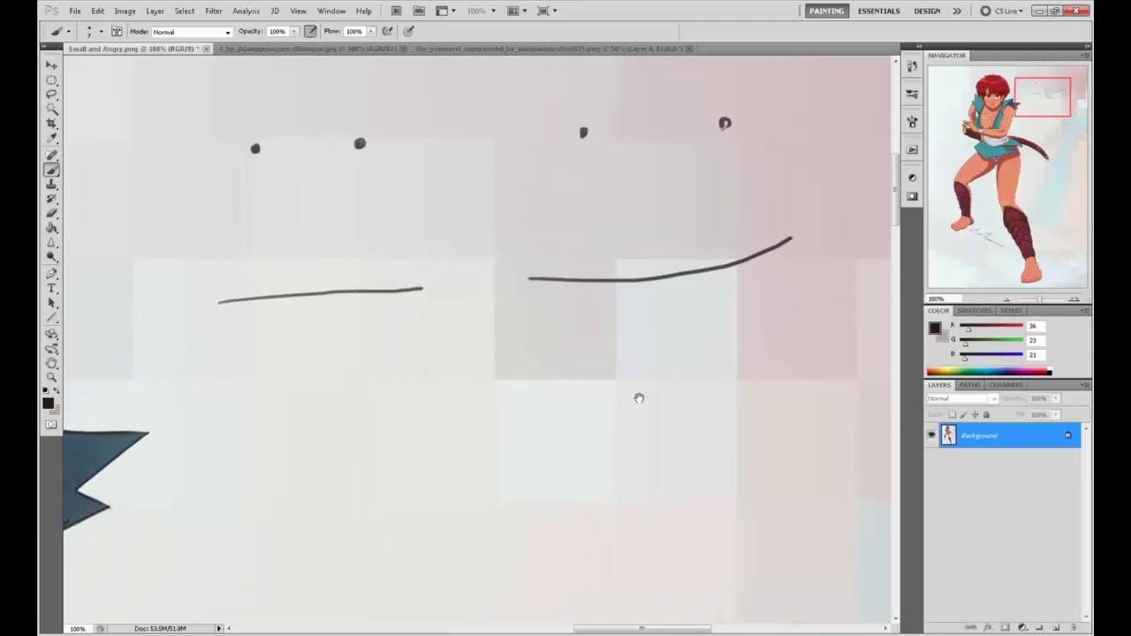
scroll(637, 397, "left", 3)
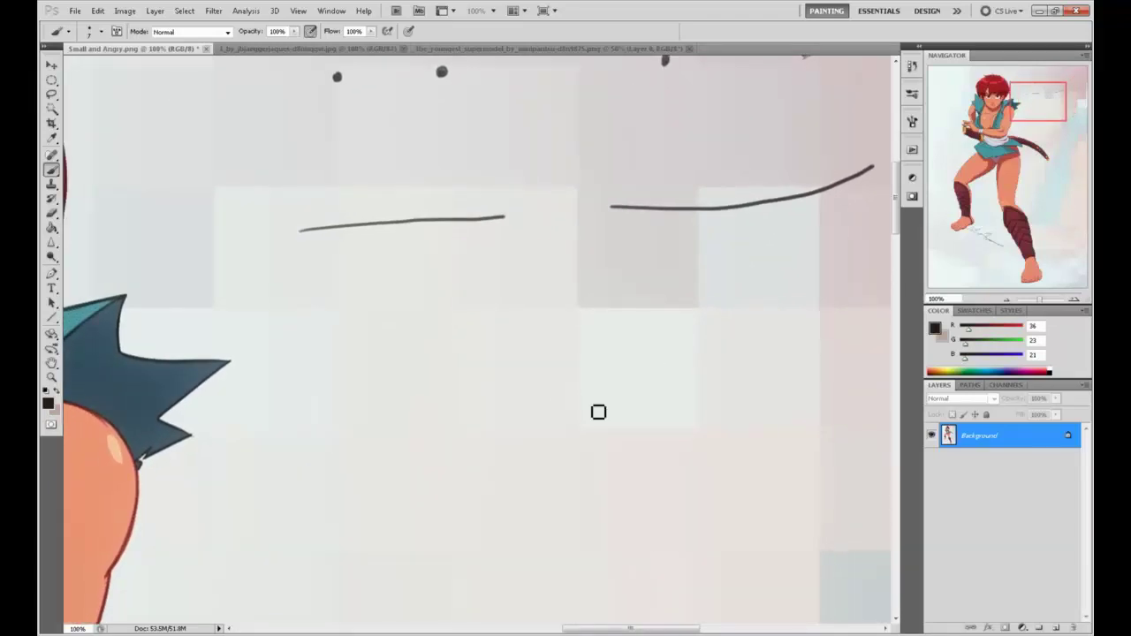
left_click_drag(619, 469, 871, 354)
mouse_move(612, 338)
left_mouse_down()
mouse_move(773, 376)
mouse_move(545, 429)
left_mouse_up()
mouse_move(862, 279)
left_mouse_down()
mouse_move(648, 412)
mouse_move(551, 450)
left_mouse_up()
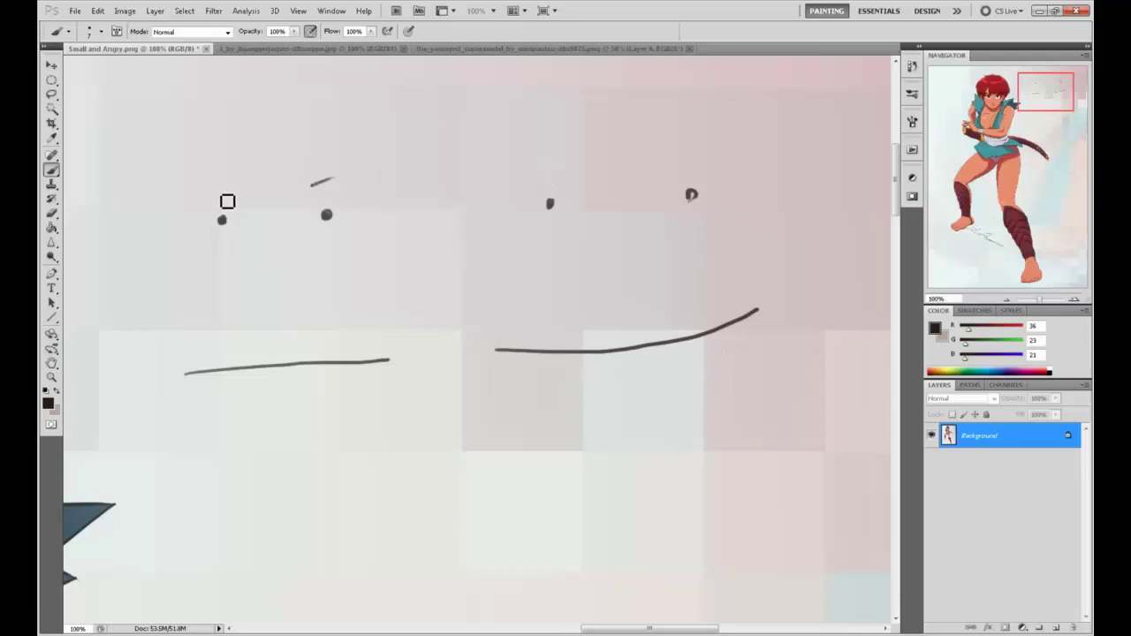
left_click_drag(538, 354, 768, 323)
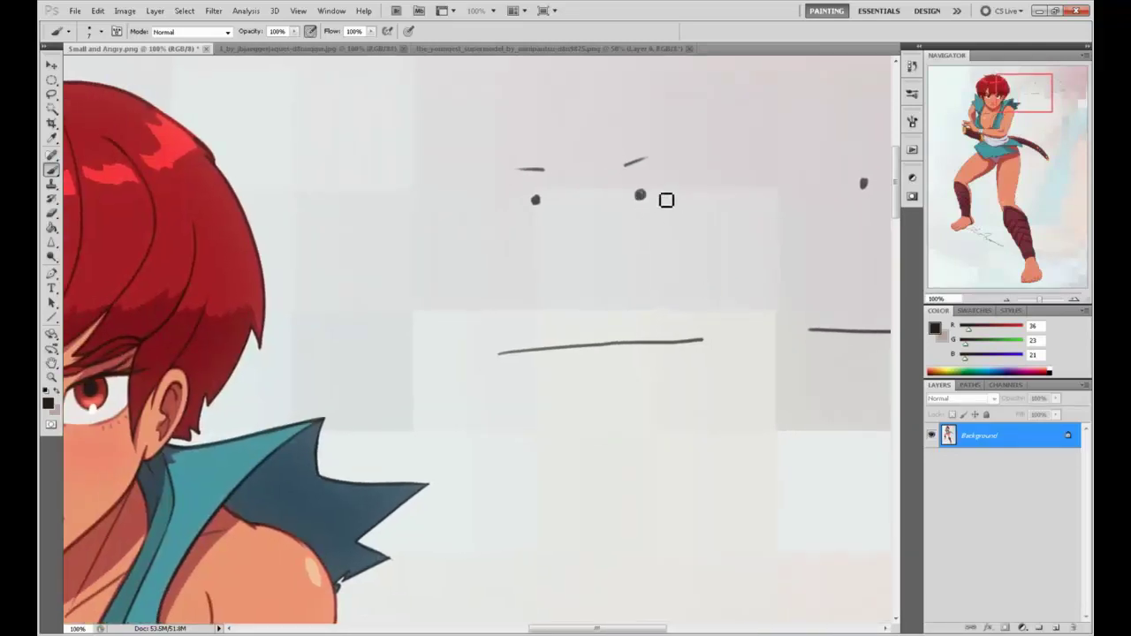
left_click_drag(687, 140, 433, 247)
left_click_drag(428, 320, 419, 280)
key("ctrl+z")
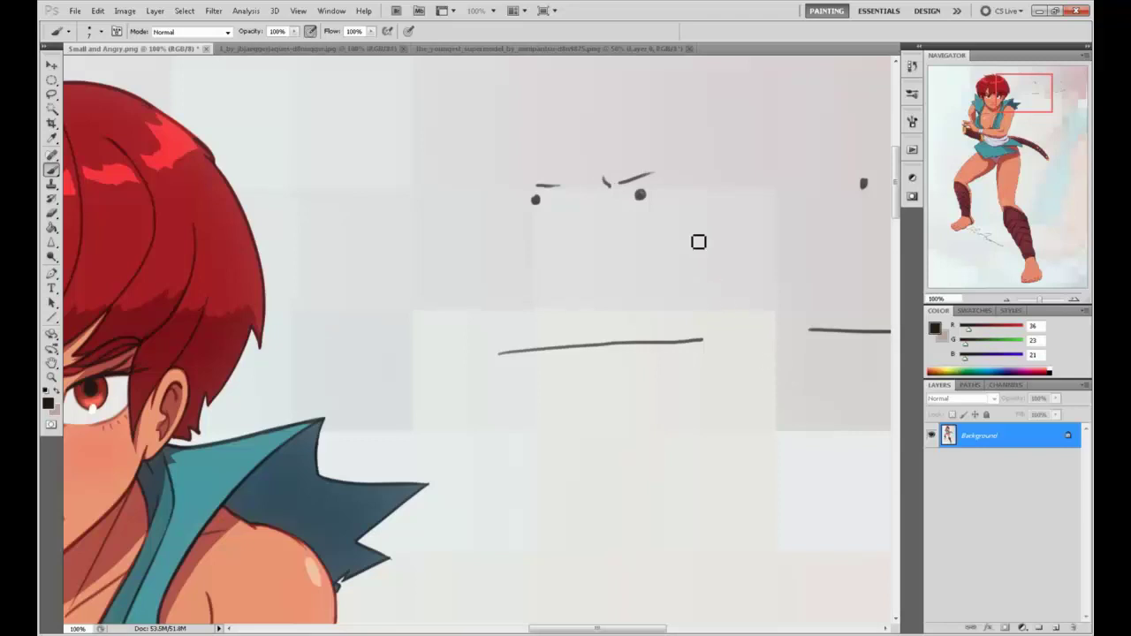
Step: Draw and undo a test circle and an oval around the face sketch
mouse_move(721, 130)
left_mouse_down()
mouse_move(588, 414)
mouse_move(619, 148)
left_mouse_up()
key("ctrl+z")
left_click_drag(766, 278, 480, 340)
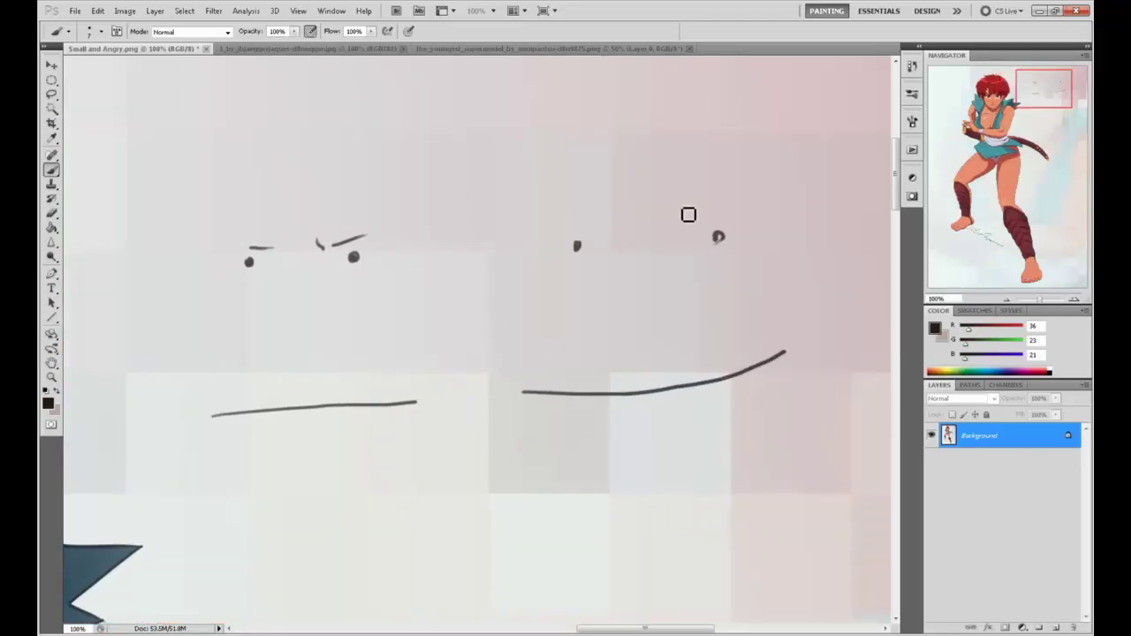
mouse_move(744, 203)
left_mouse_down()
mouse_move(212, 220)
mouse_move(669, 169)
left_mouse_up()
key("ctrl+z")
Step: Zoom out, lasso the face sketch marks, then deselect them
key("ctrl+minus")
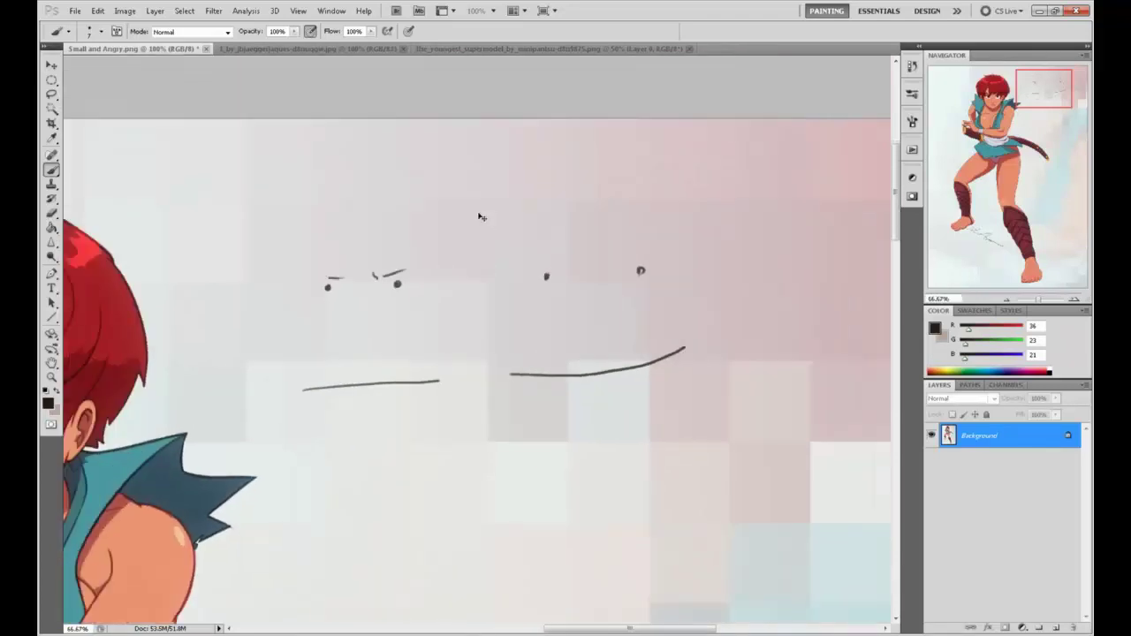
key("ctrl+minus")
left_click_drag(495, 498, 690, 413)
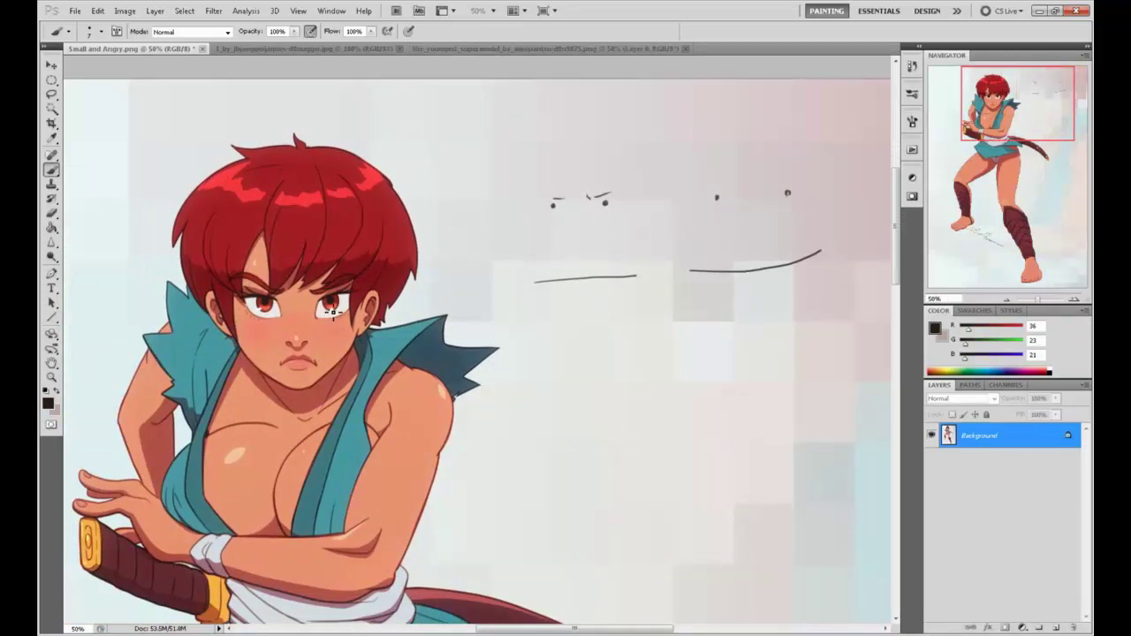
key("l")
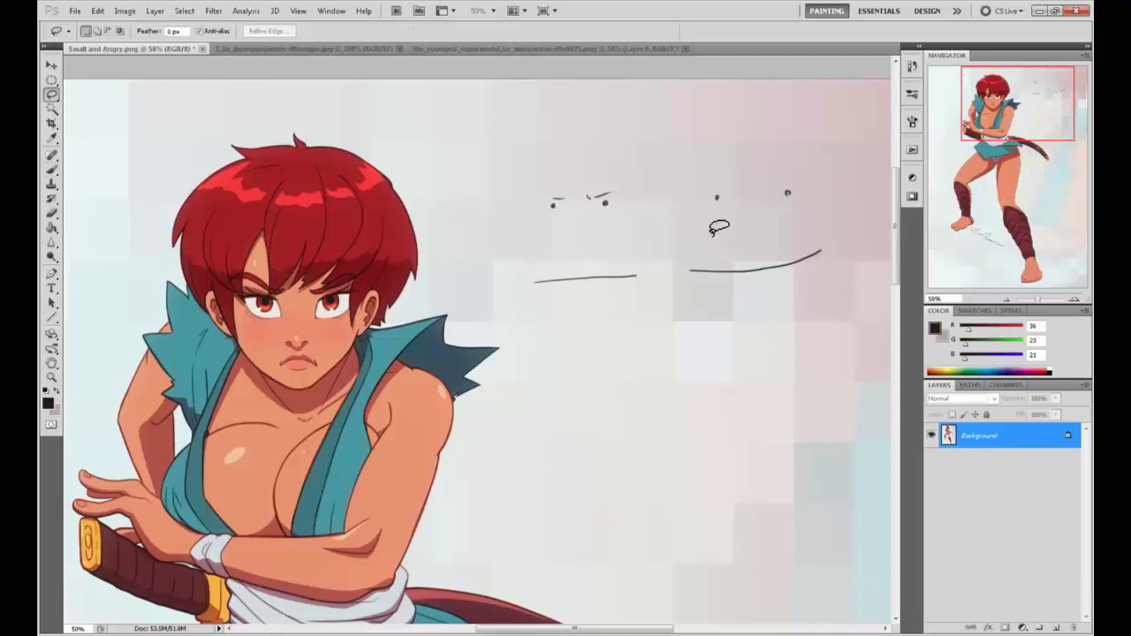
left_click_drag(781, 167, 809, 199)
key("ctrl+d")
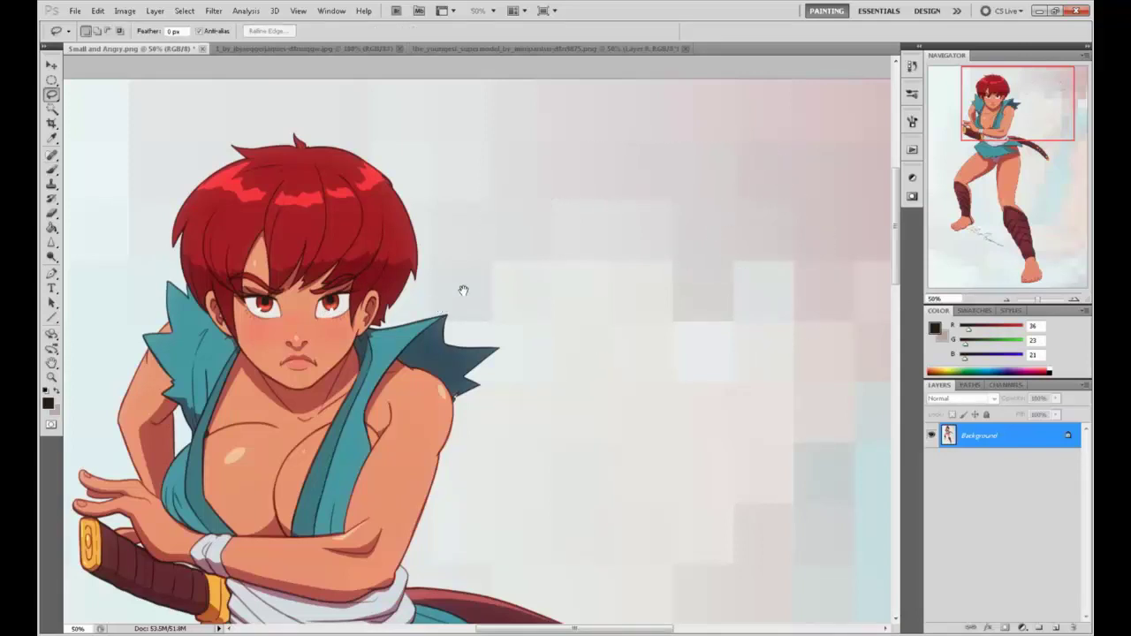
Step: Open Filter > Liquify on the swordswoman painting
left_click_drag(463, 290, 633, 300)
left_click(213, 10)
left_click(277, 96)
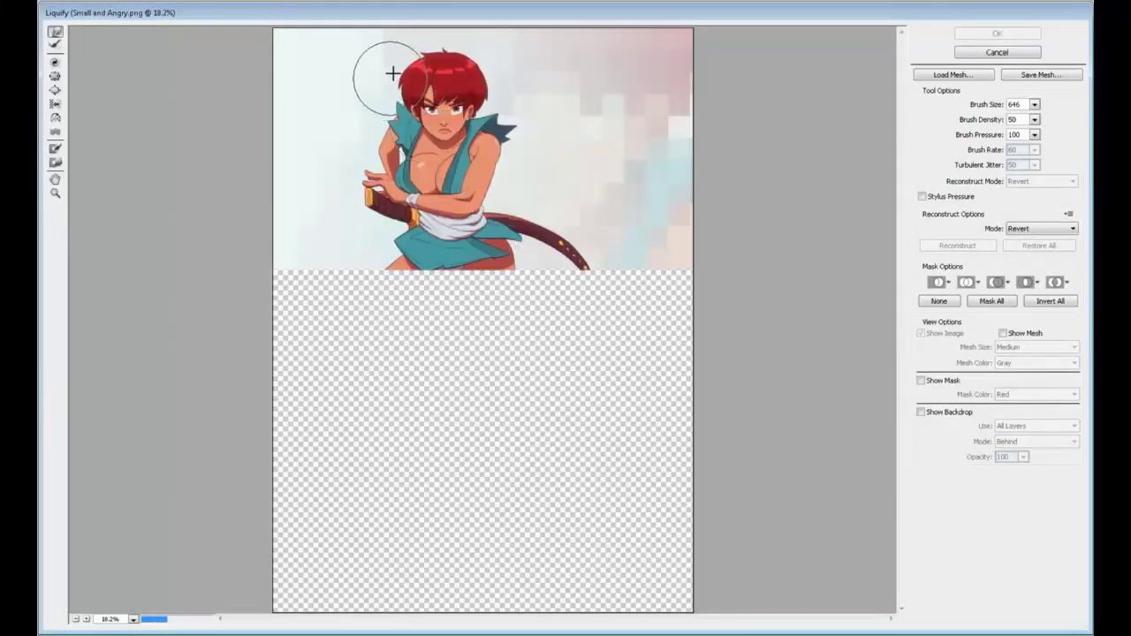
Step: Zoom on the face, shrink the warp brush, and push the mouth corners into a scowl
key("z")
left_click_drag(398, 71, 523, 159)
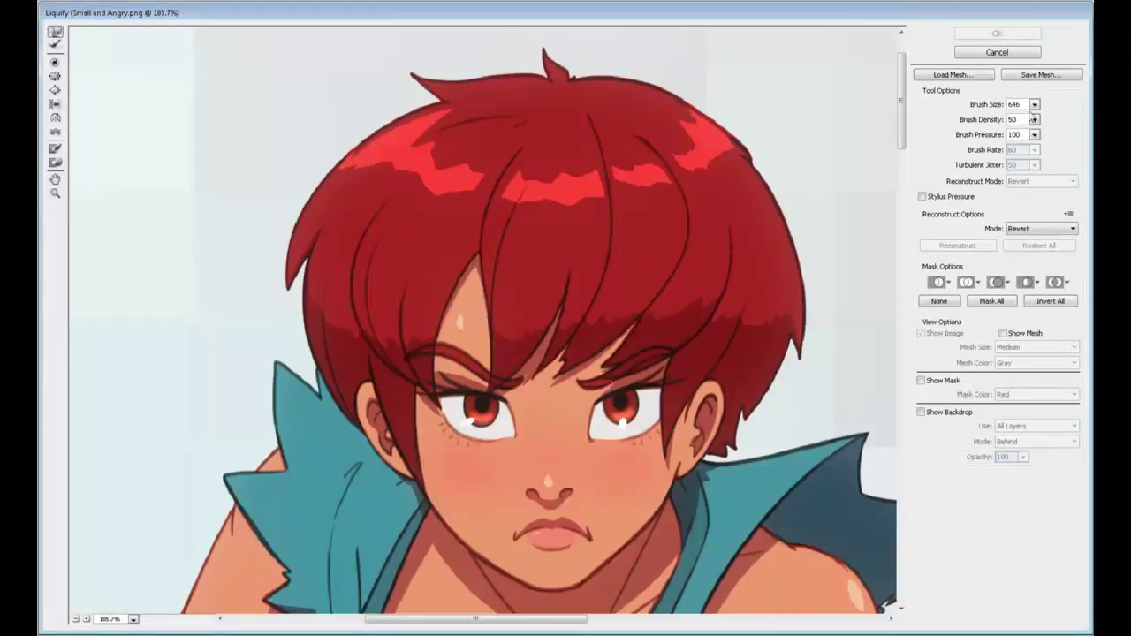
left_click(1034, 119)
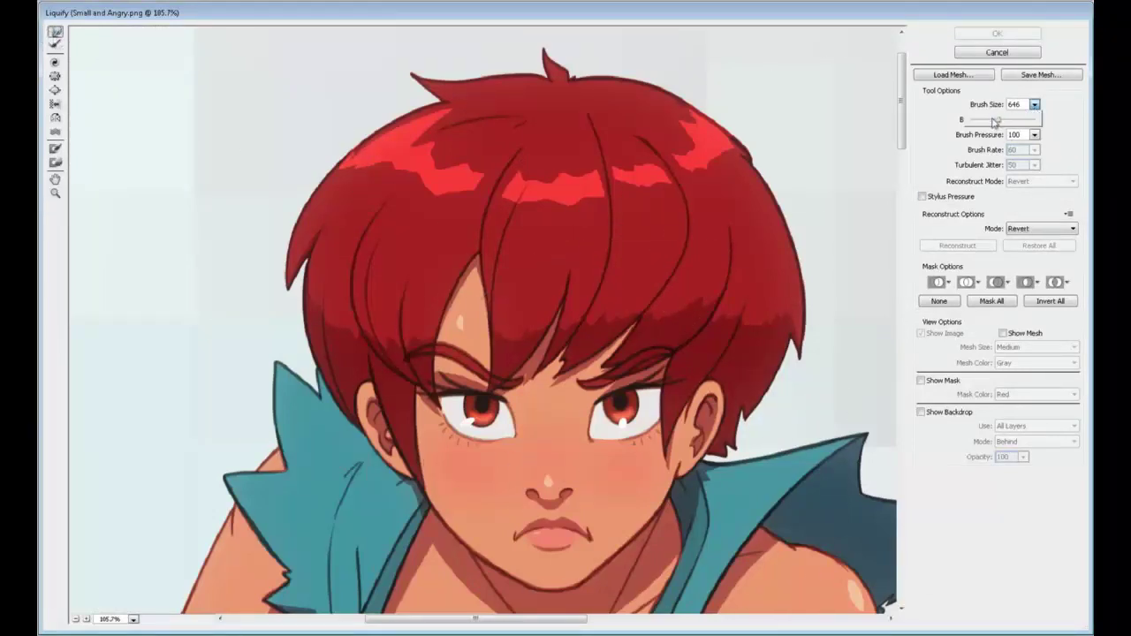
left_click(522, 533)
left_click_drag(522, 533, 518, 504)
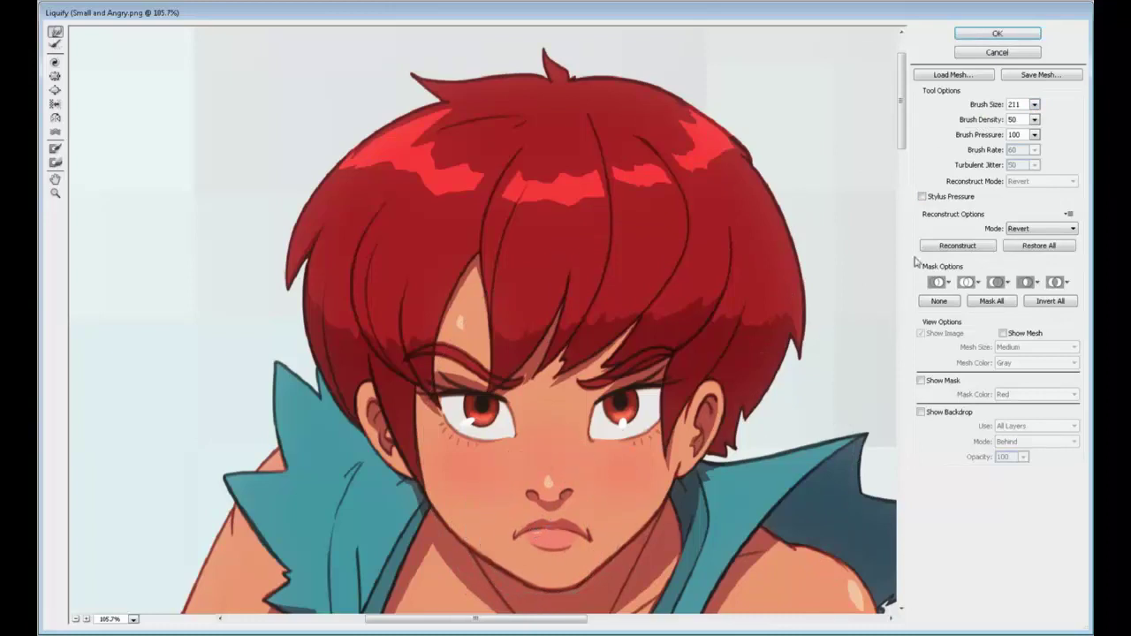
left_click(1035, 104)
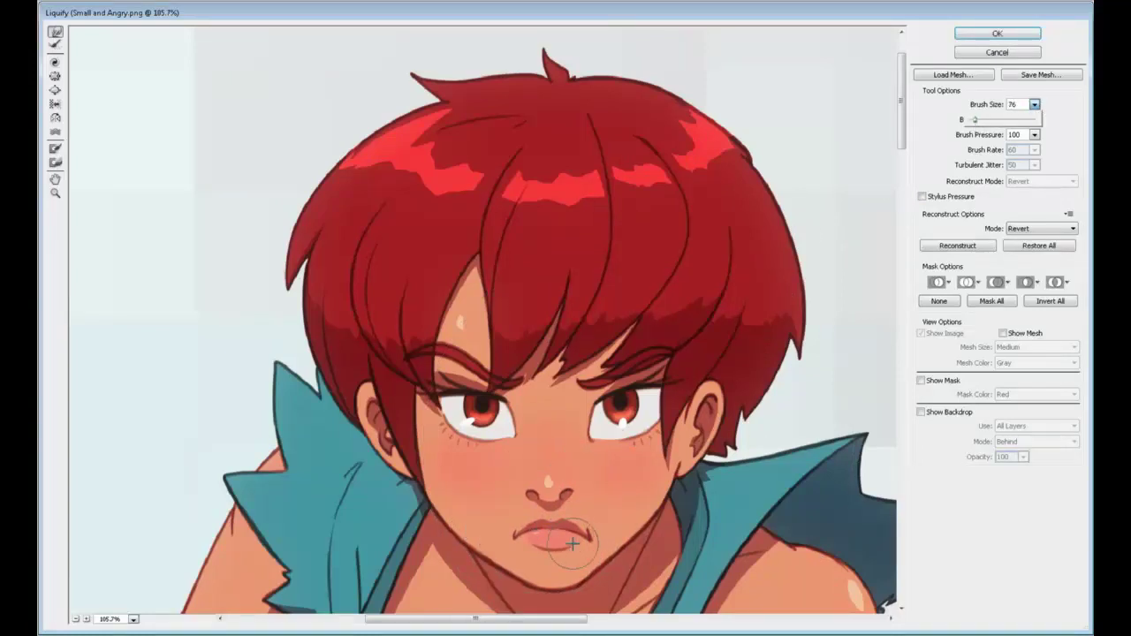
key("bracketright")
key("bracketright")
key("bracketright")
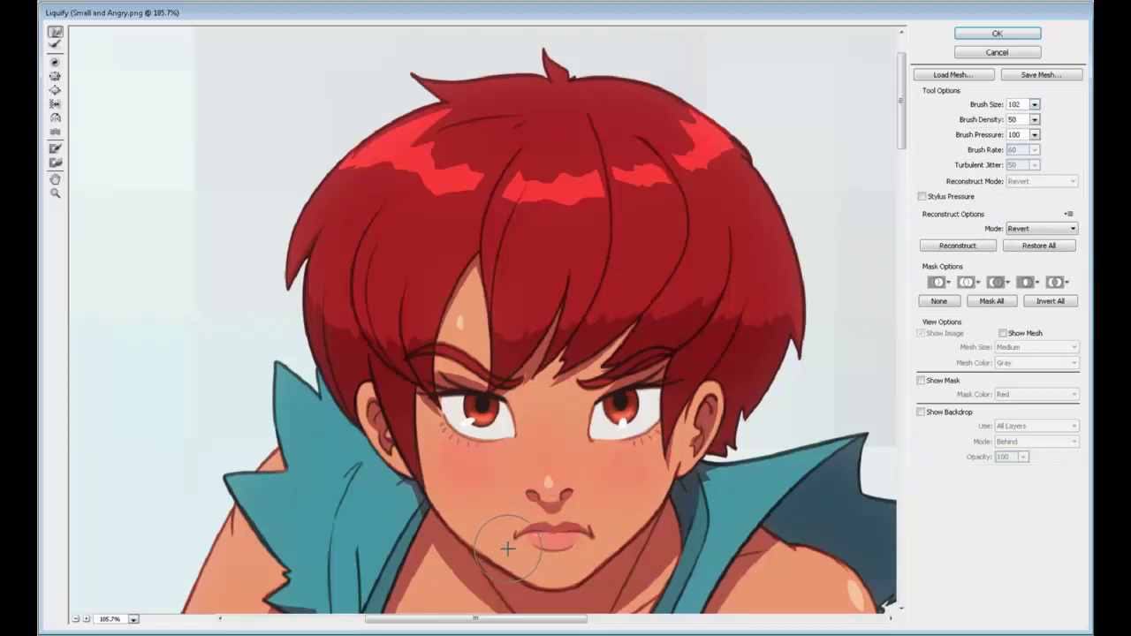
left_click_drag(502, 538, 597, 538)
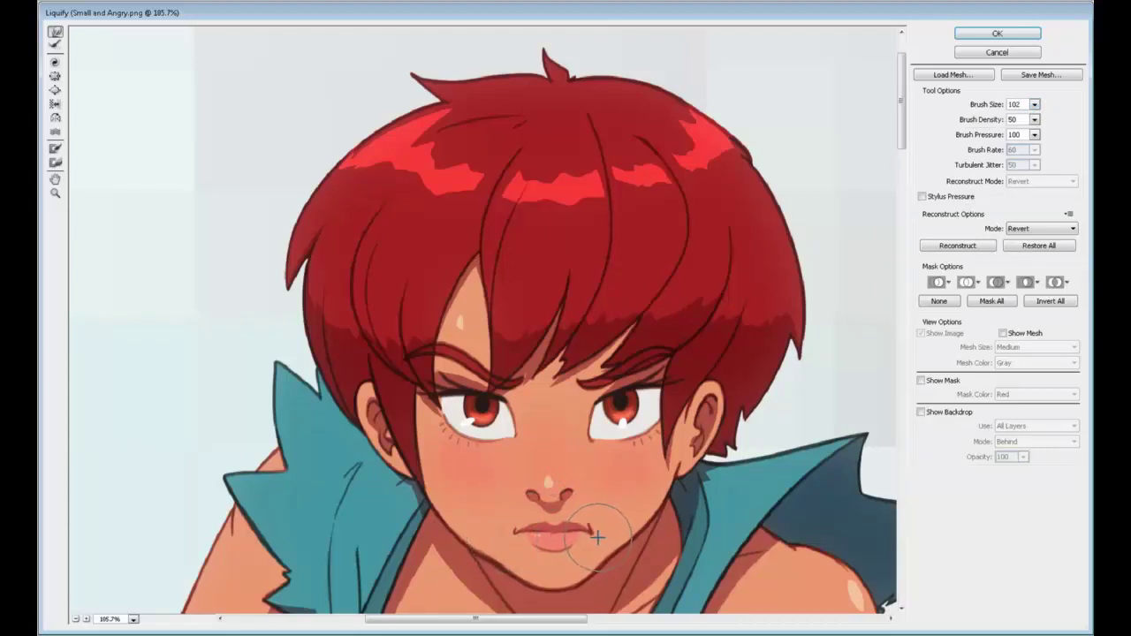
left_click_drag(565, 529, 521, 530)
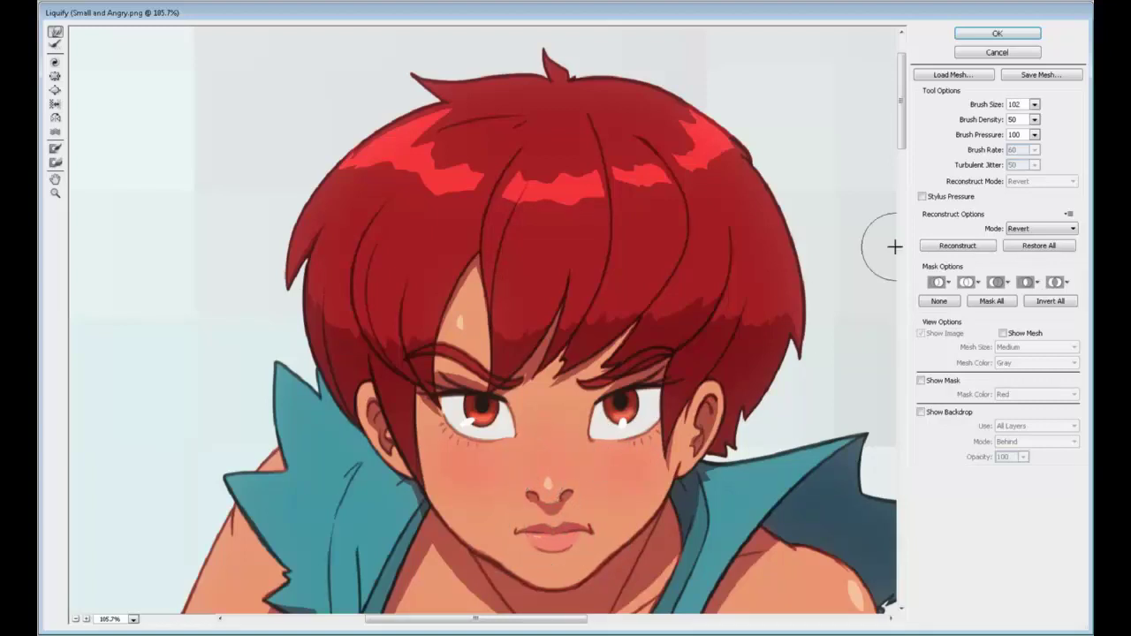
Step: Set the Liquify brush size to 136 and push the inner left brow into a furrow
left_click(1034, 104)
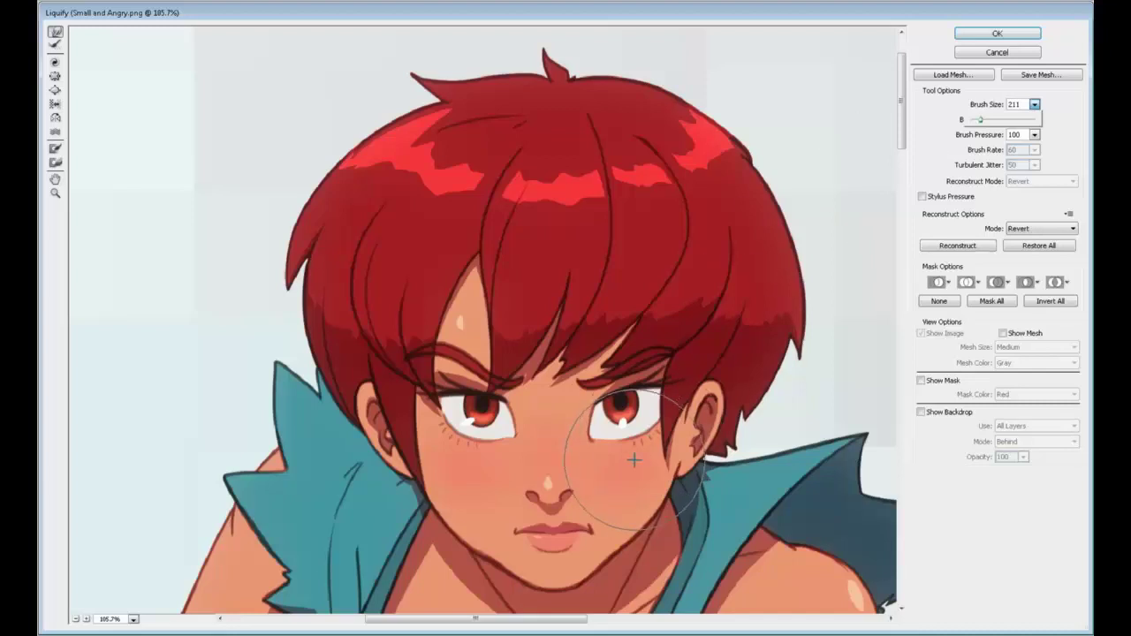
left_click(616, 404)
left_click(1035, 106)
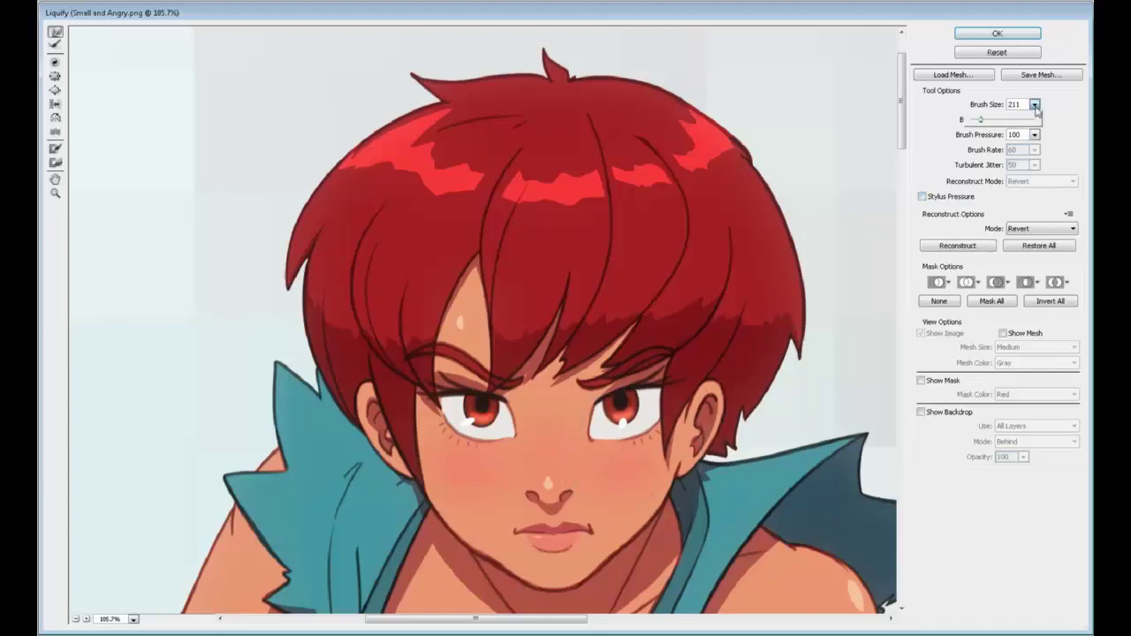
left_click(612, 459)
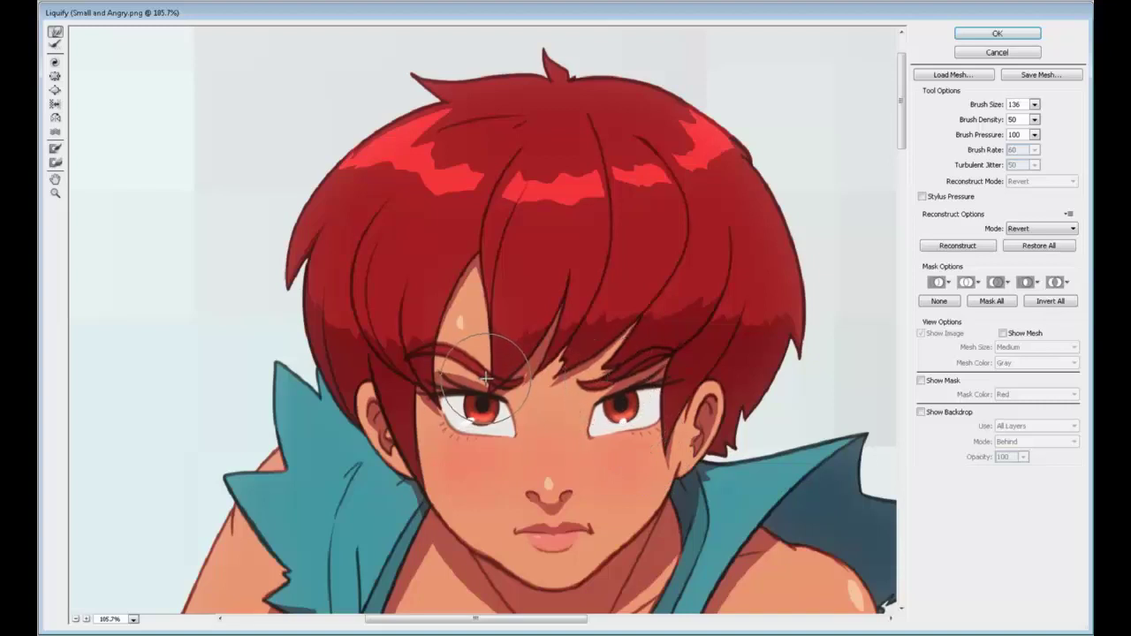
mouse_move(515, 374)
left_mouse_down()
mouse_move(568, 374)
mouse_move(556, 391)
left_mouse_up()
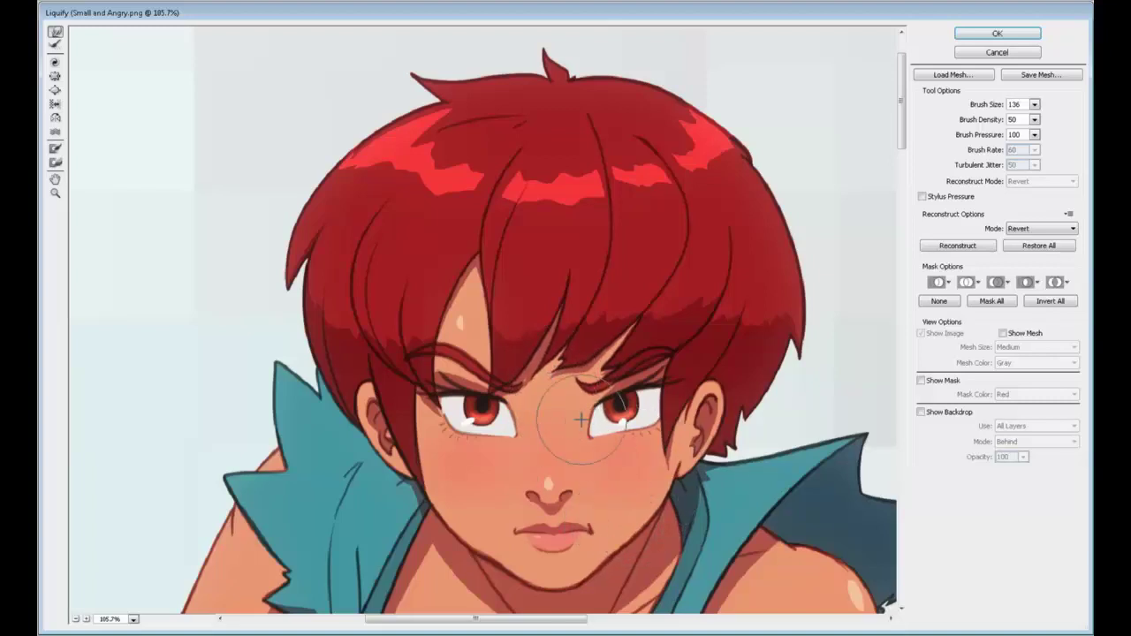
scroll(714, 255, "down", 3)
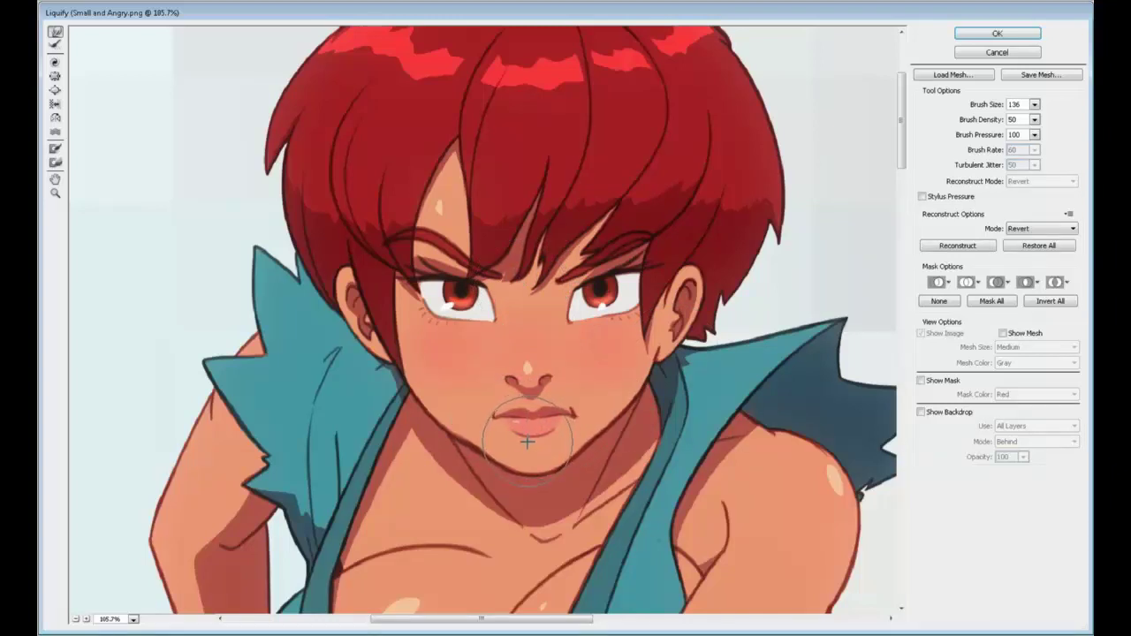
Step: Warp the lips wider, then pull them back narrower and fuller
left_click_drag(566, 416, 588, 415)
left_click_drag(511, 416, 488, 414)
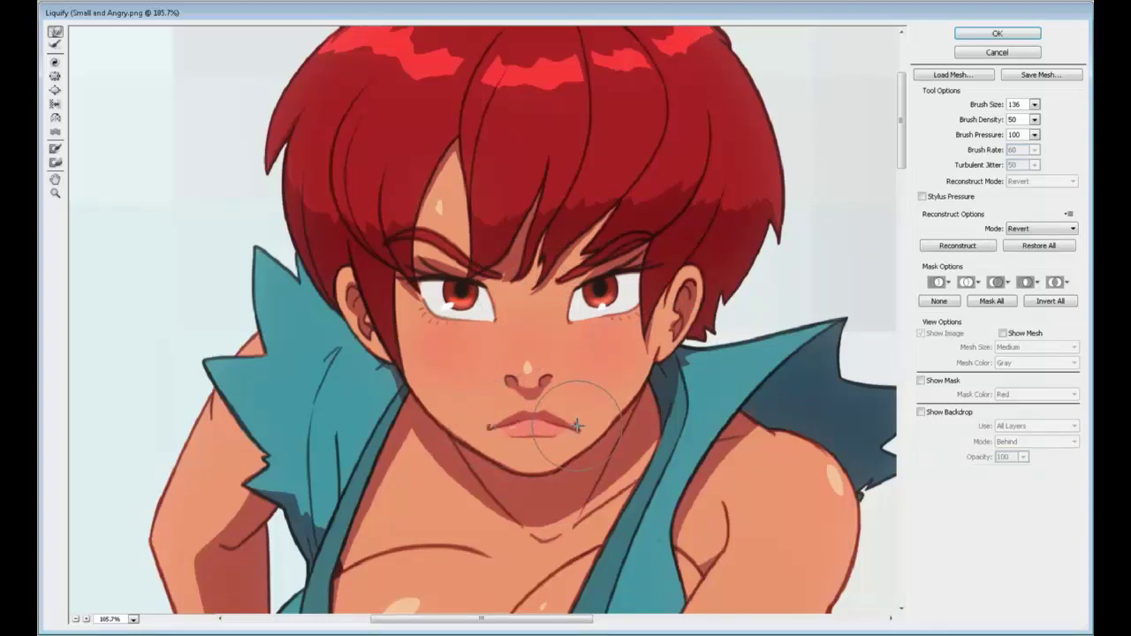
left_click_drag(582, 426, 562, 424)
left_click_drag(486, 428, 506, 426)
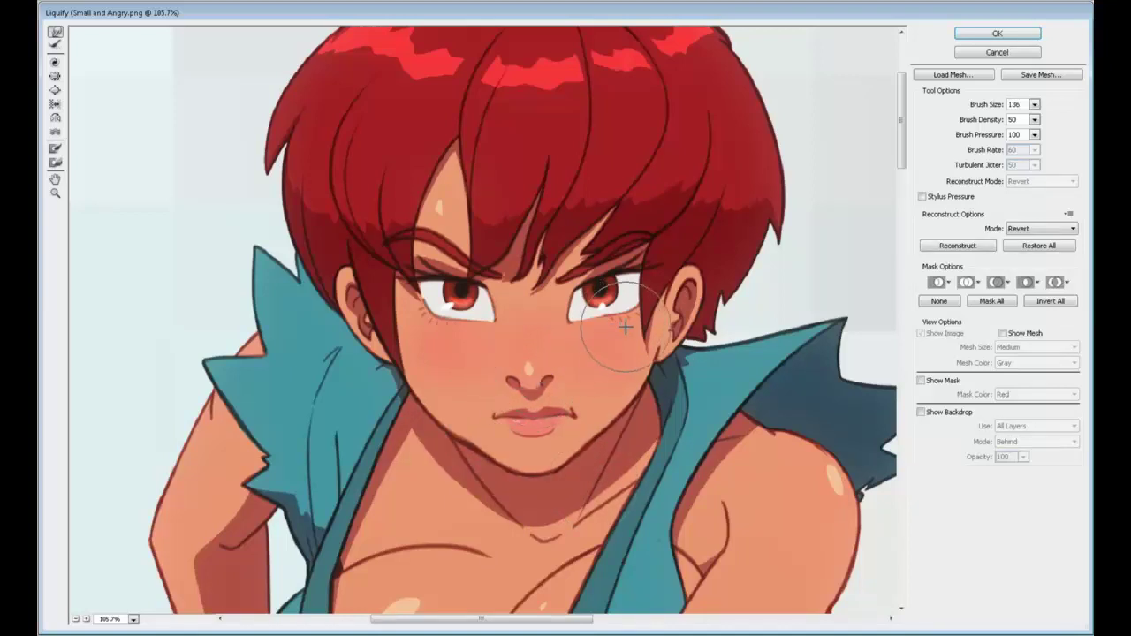
Step: Set Forward Warp brush size to 256, switch to Pucker, and apply the Liquify changes
left_click(1035, 105)
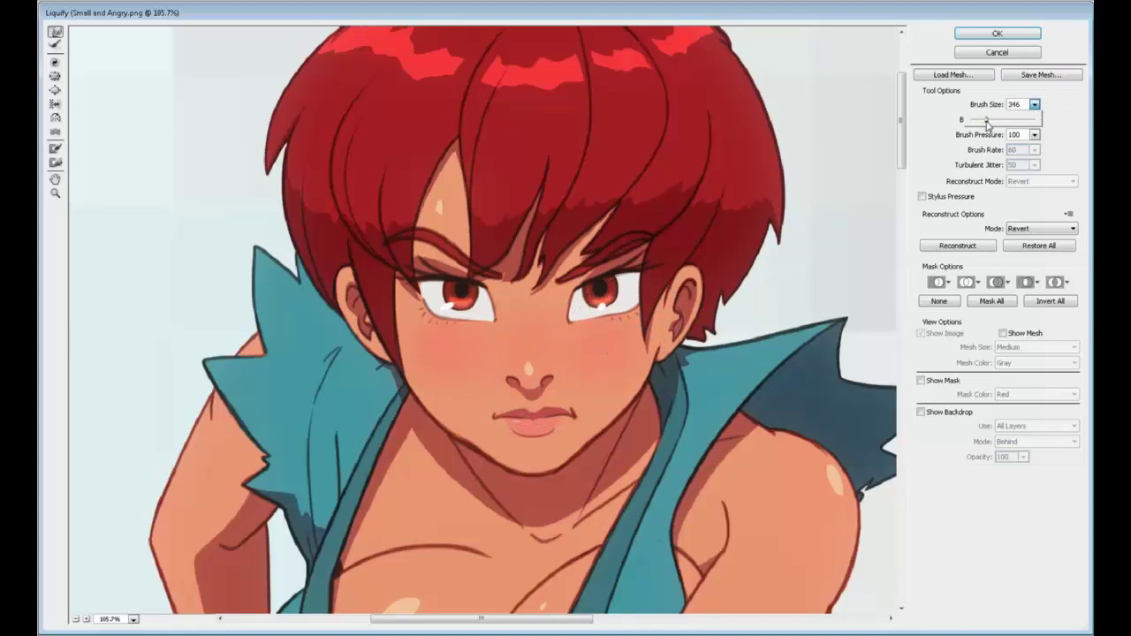
left_click(55, 76)
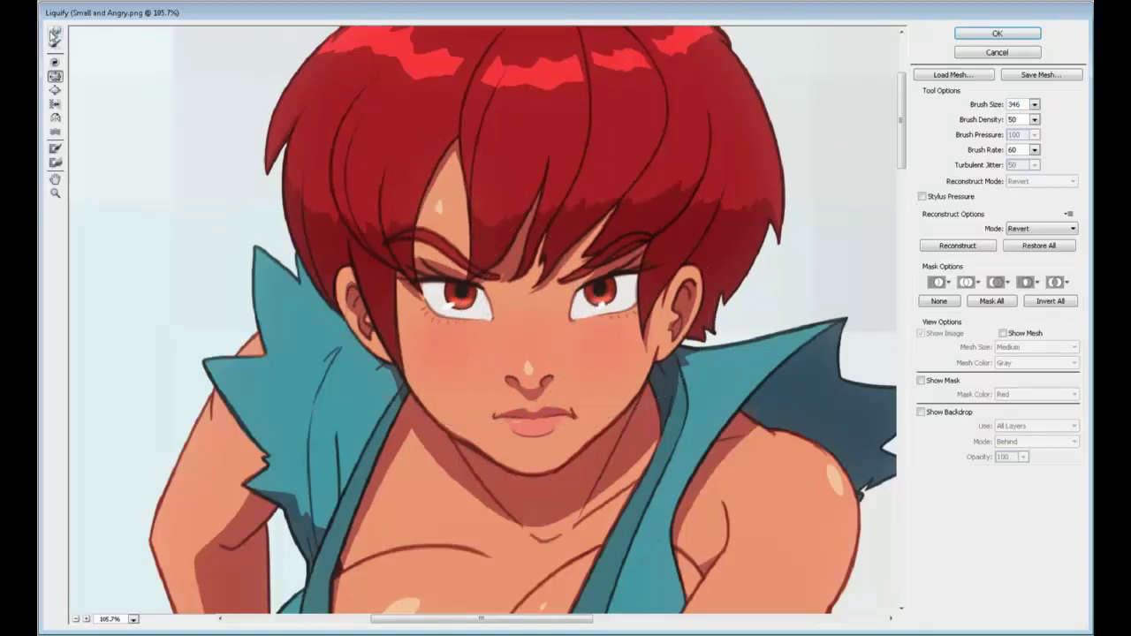
left_click(55, 36)
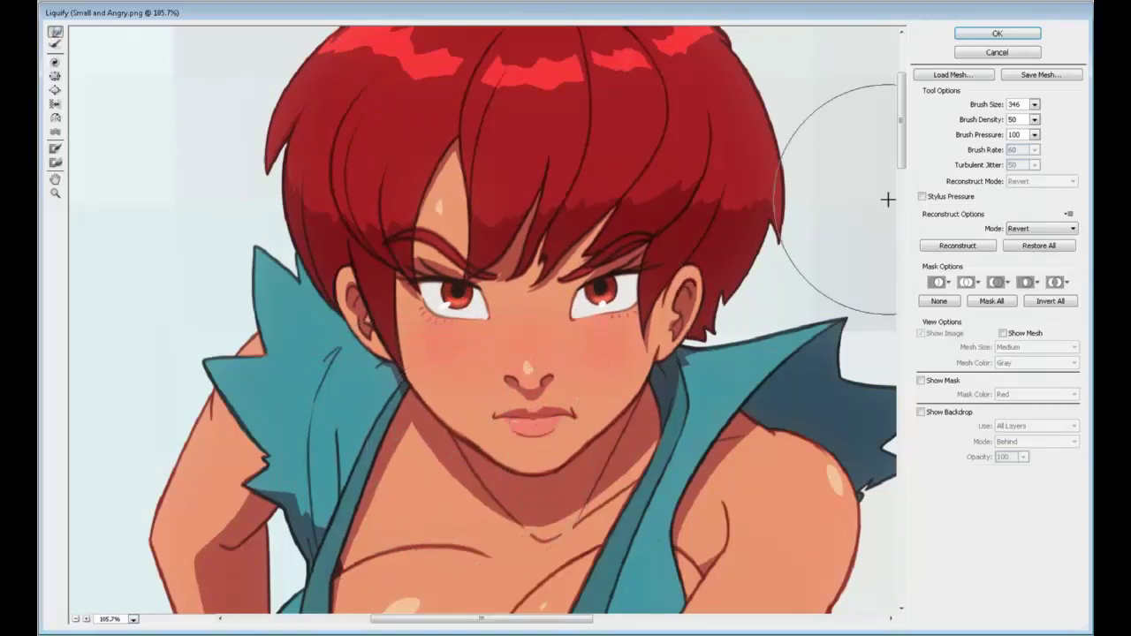
left_click(1035, 104)
left_click_drag(990, 120, 984, 120)
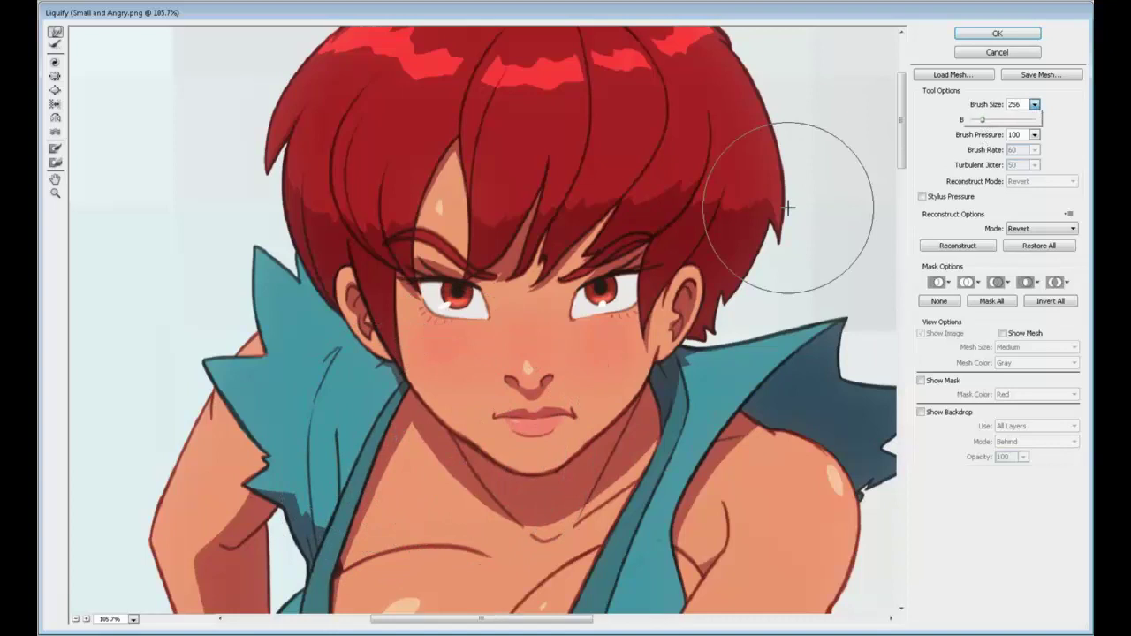
left_click(464, 448)
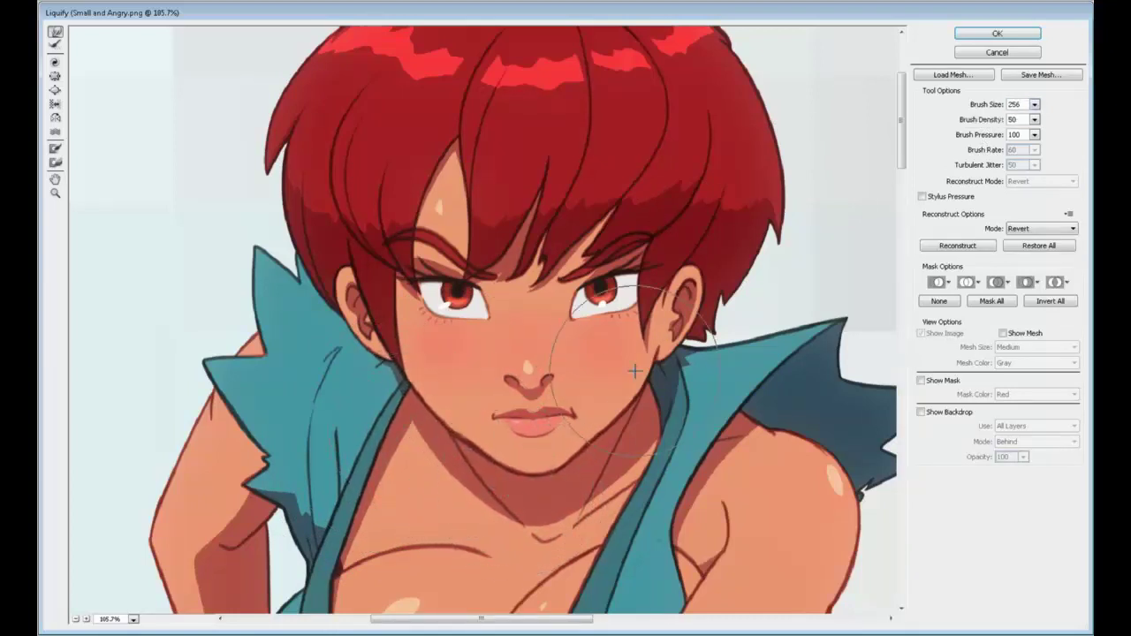
left_click(55, 76)
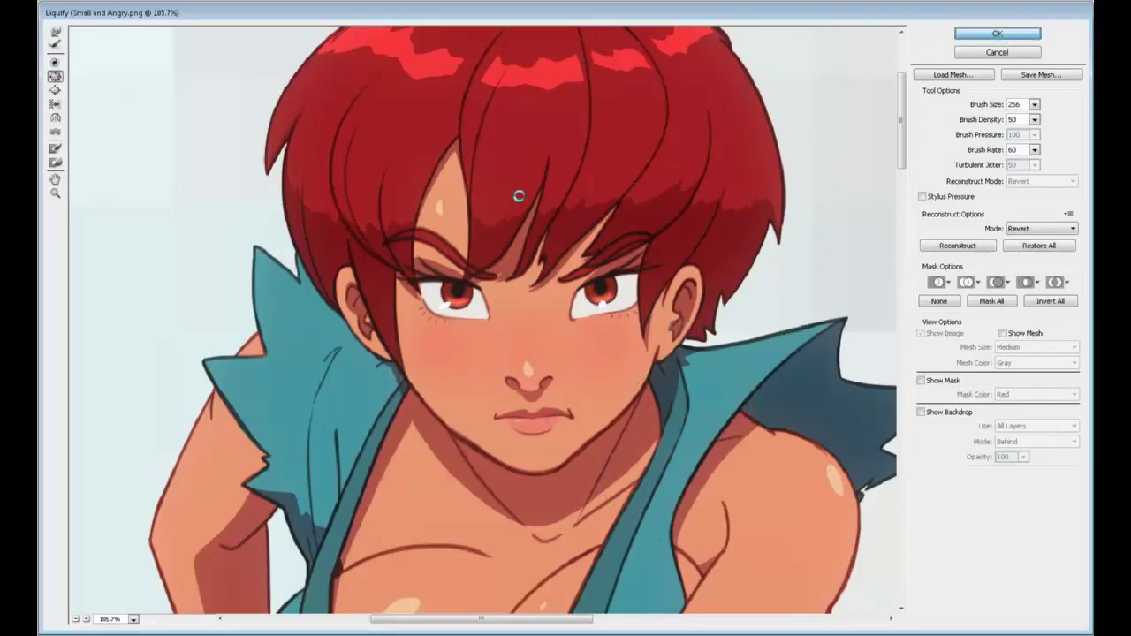
key("Return")
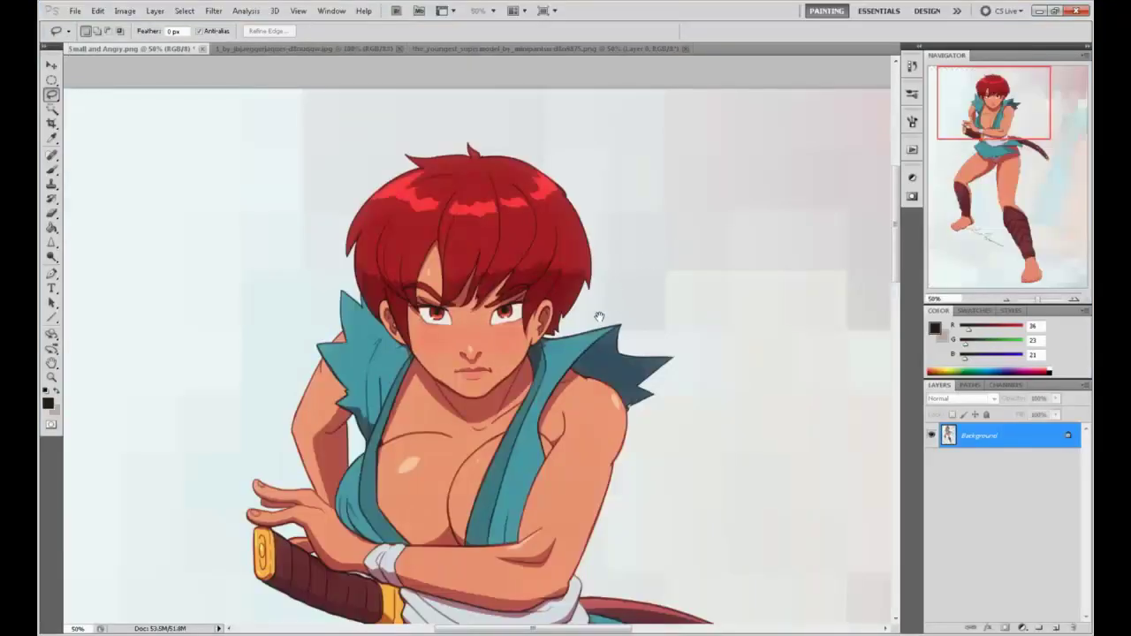
left_click_drag(599, 317, 646, 202)
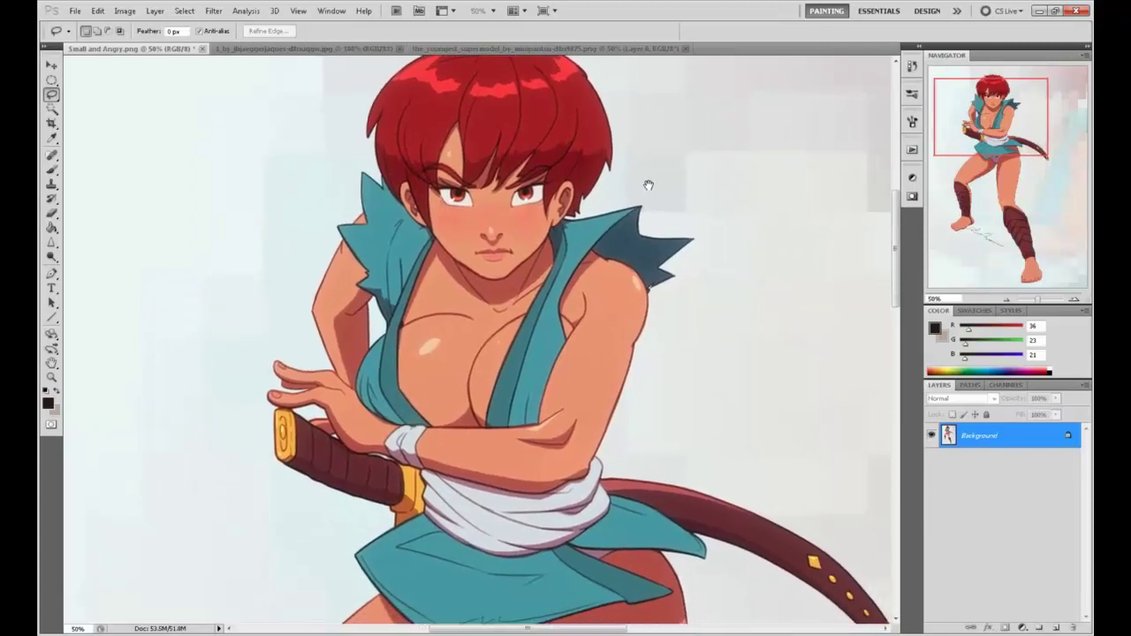
key("ctrl+minus")
key("ctrl+minus")
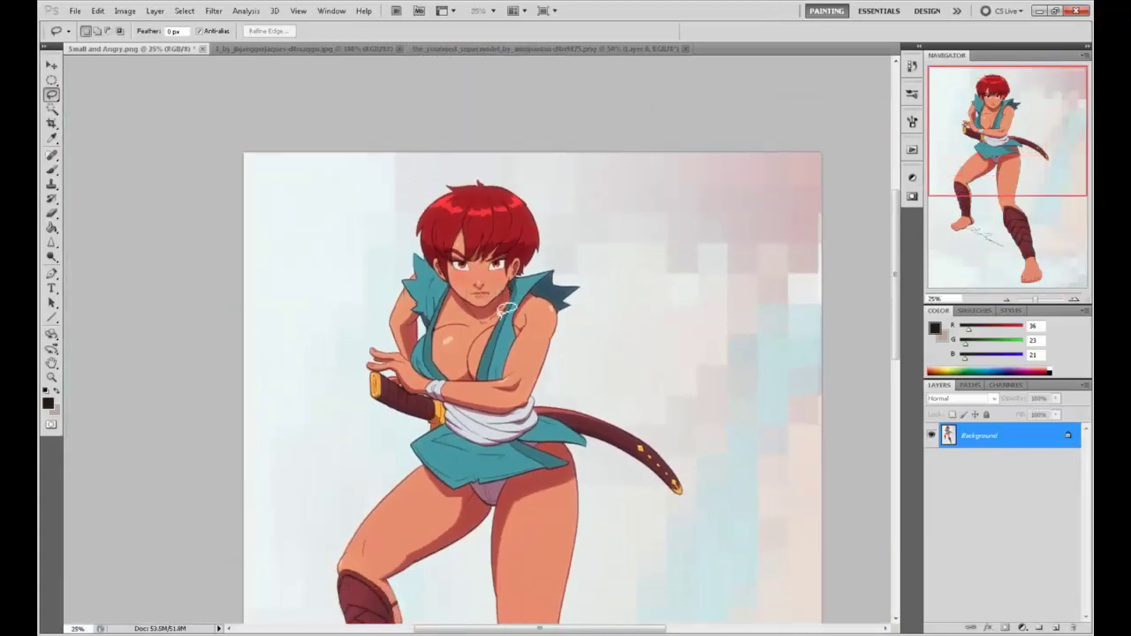
key("ctrl+plus")
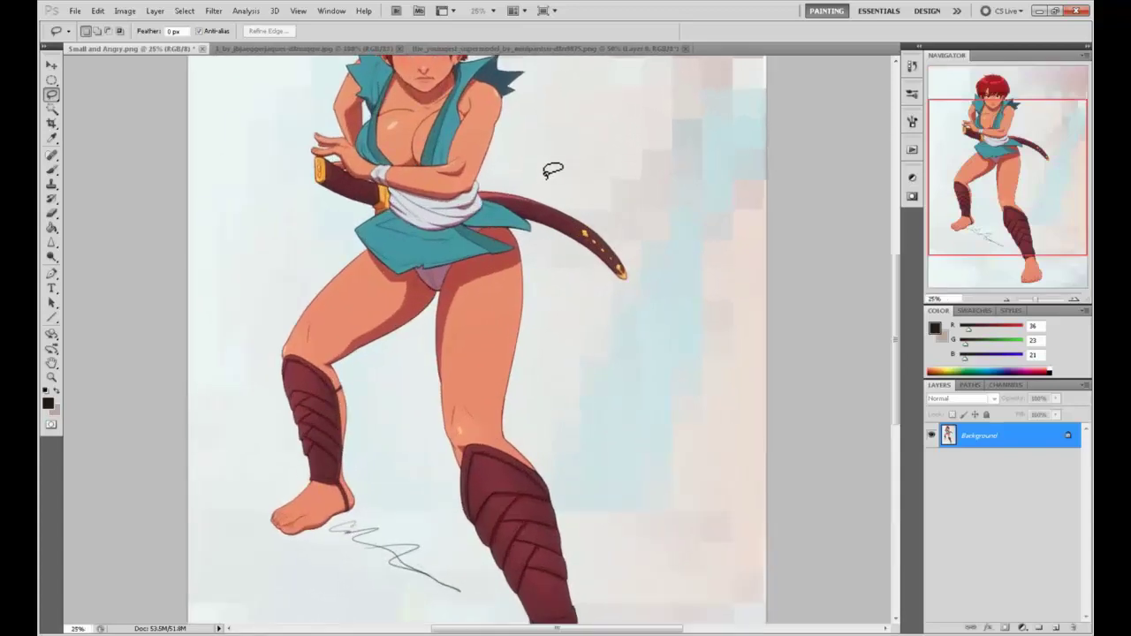
key("ctrl+minus")
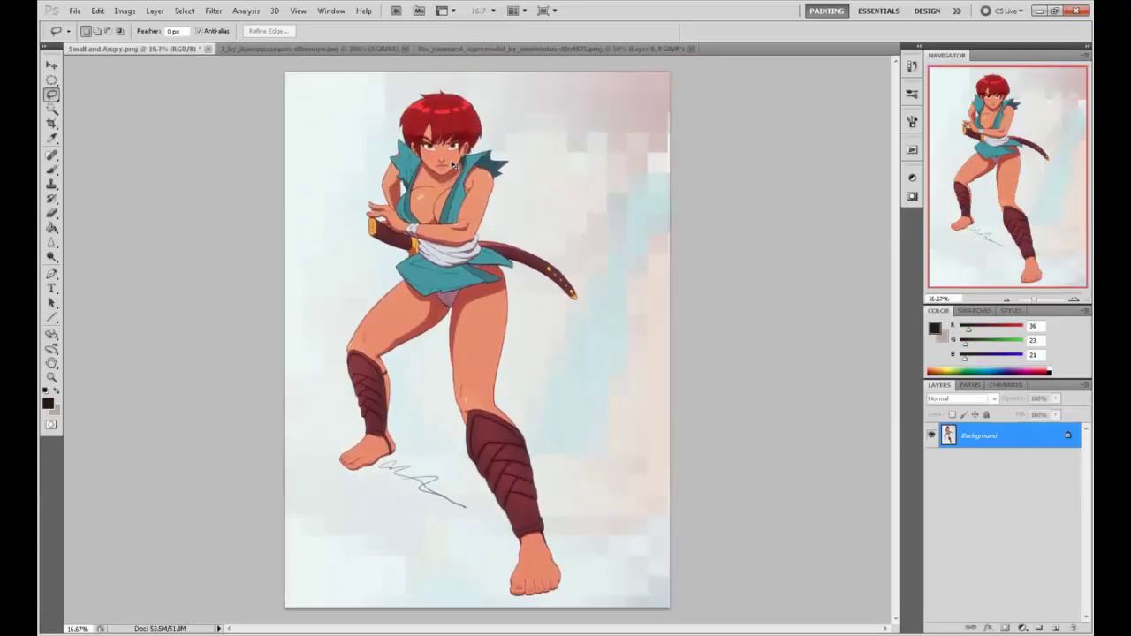
key("ctrl+plus")
key("ctrl+plus")
key("ctrl+plus")
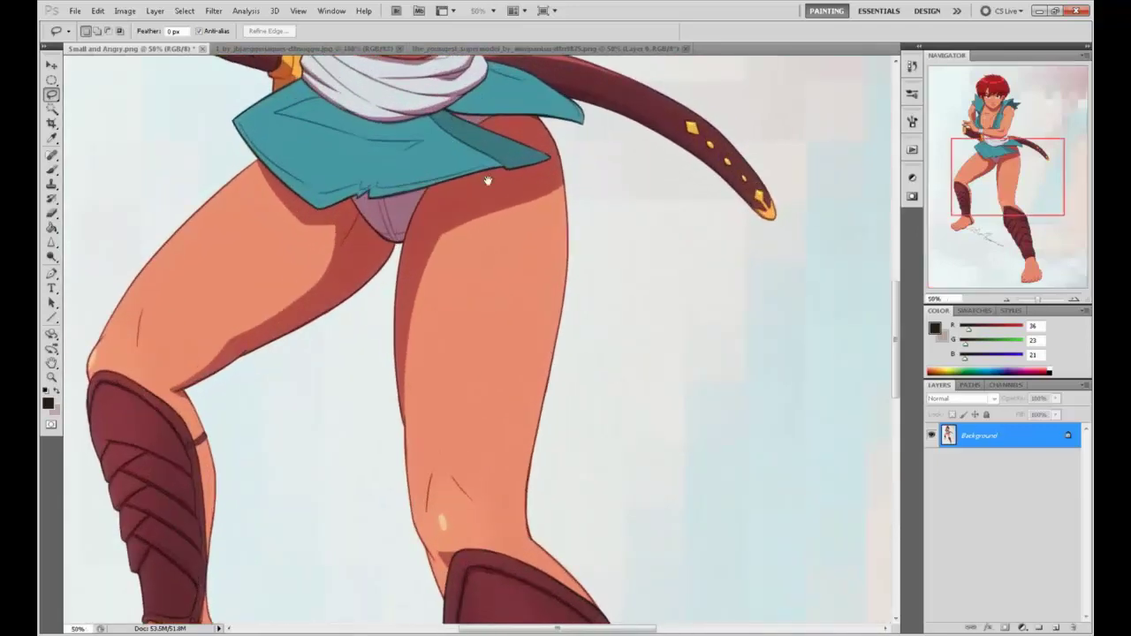
scroll(537, 239, "up", 5)
scroll(540, 236, "up", 2)
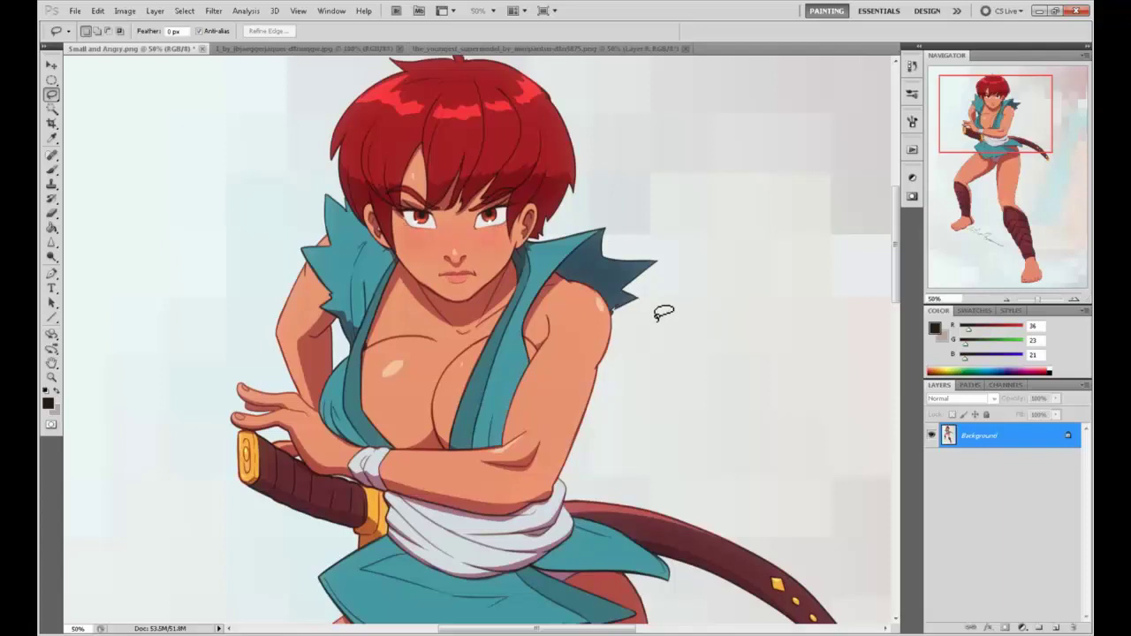
Step: Touch up the chest with sampled skin tone at brush 50, then sample dark brown at size 25
key("b")
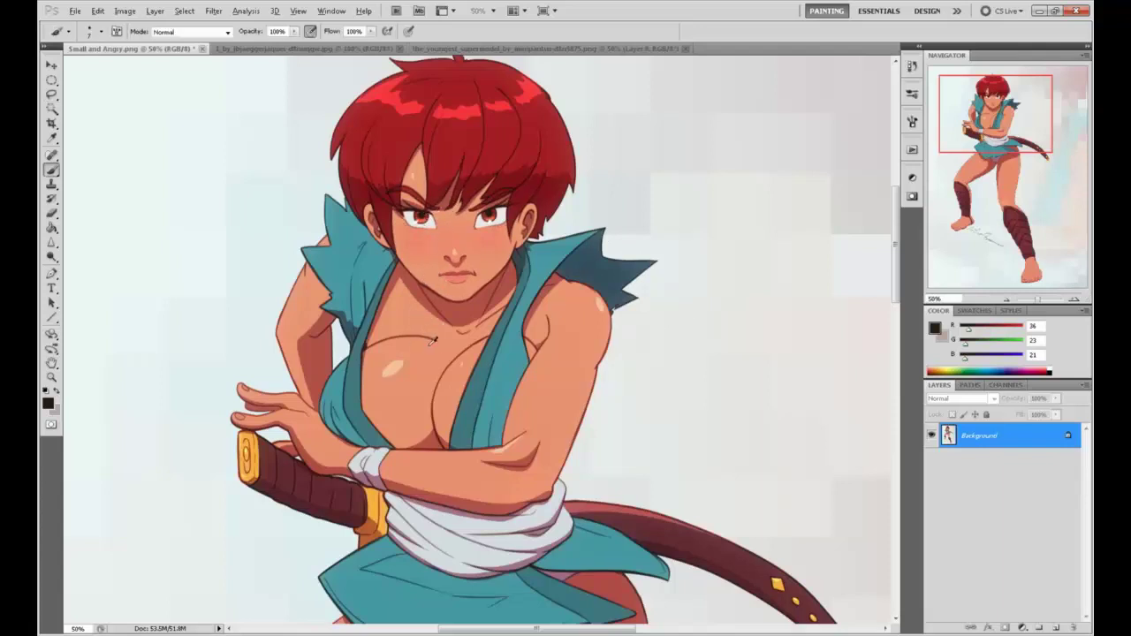
left_click(426, 351, "alt")
key("bracketright")
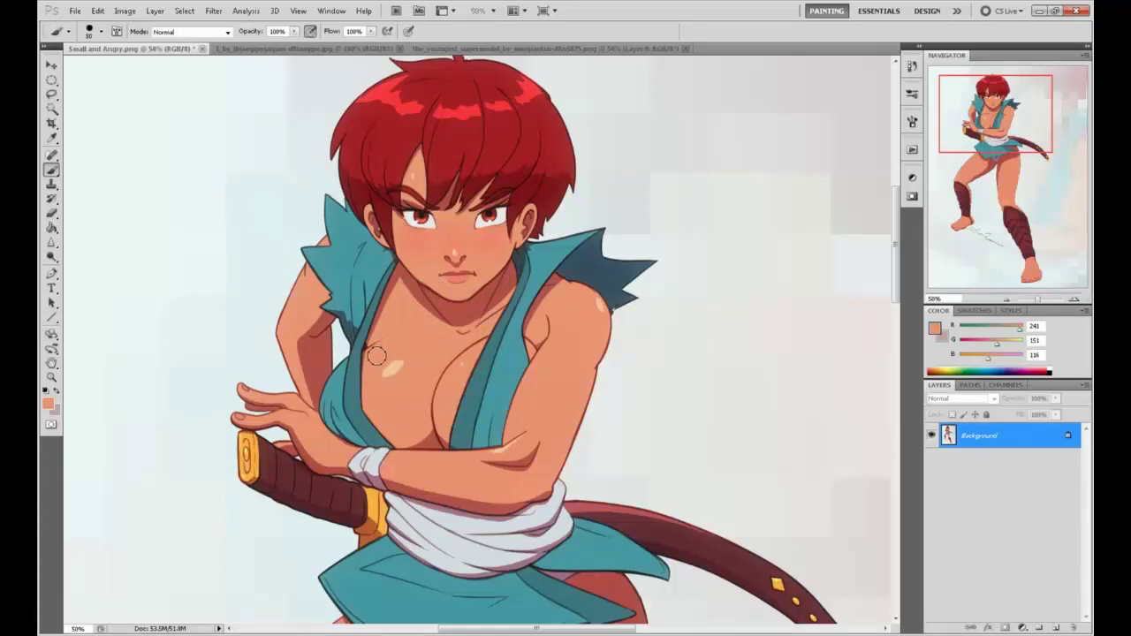
left_click(436, 343, "shift")
scroll(511, 344, "down", 1)
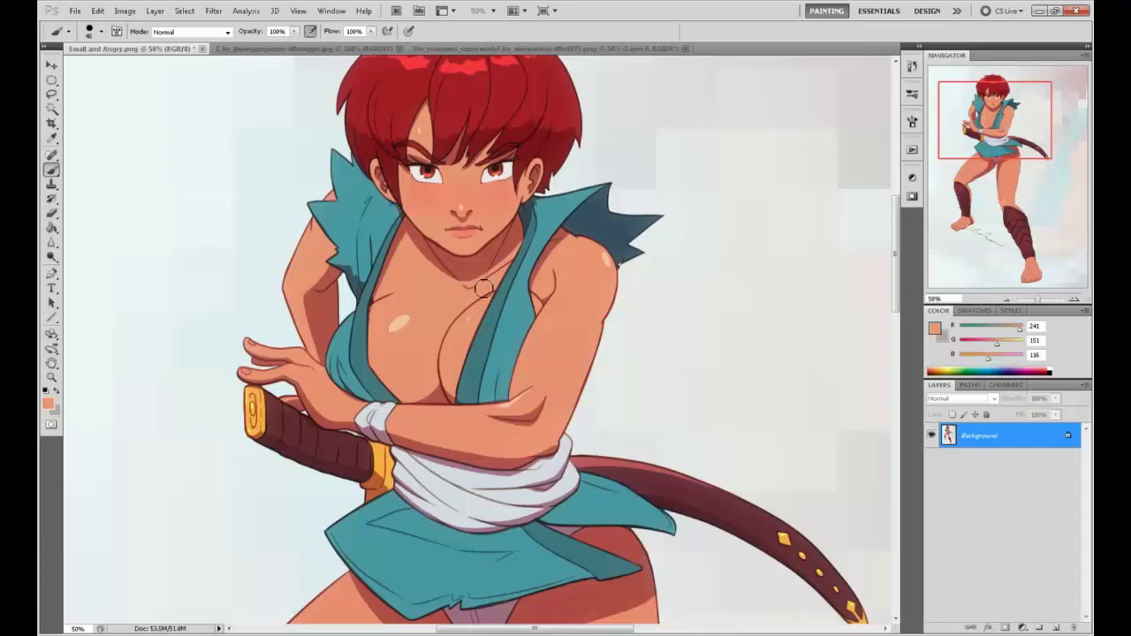
key("bracketleft")
left_click(503, 172, "alt")
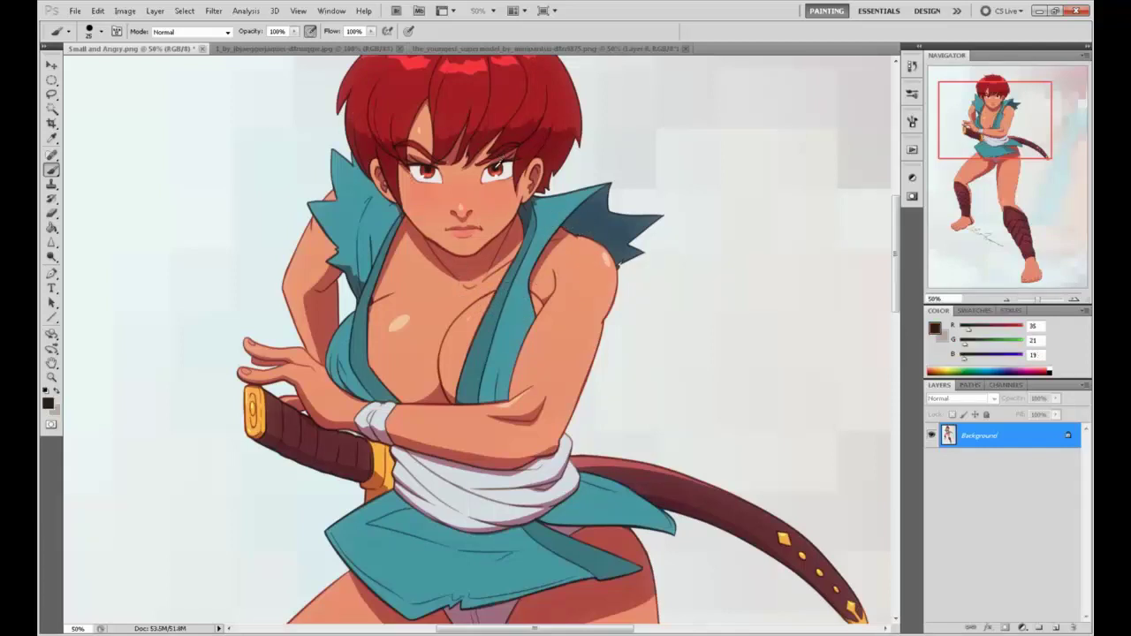
Step: Shrink the brush, sketch trial loops with pupils beside the figure, then undo them
left_click_drag(667, 189, 485, 297)
key("bracketleft")
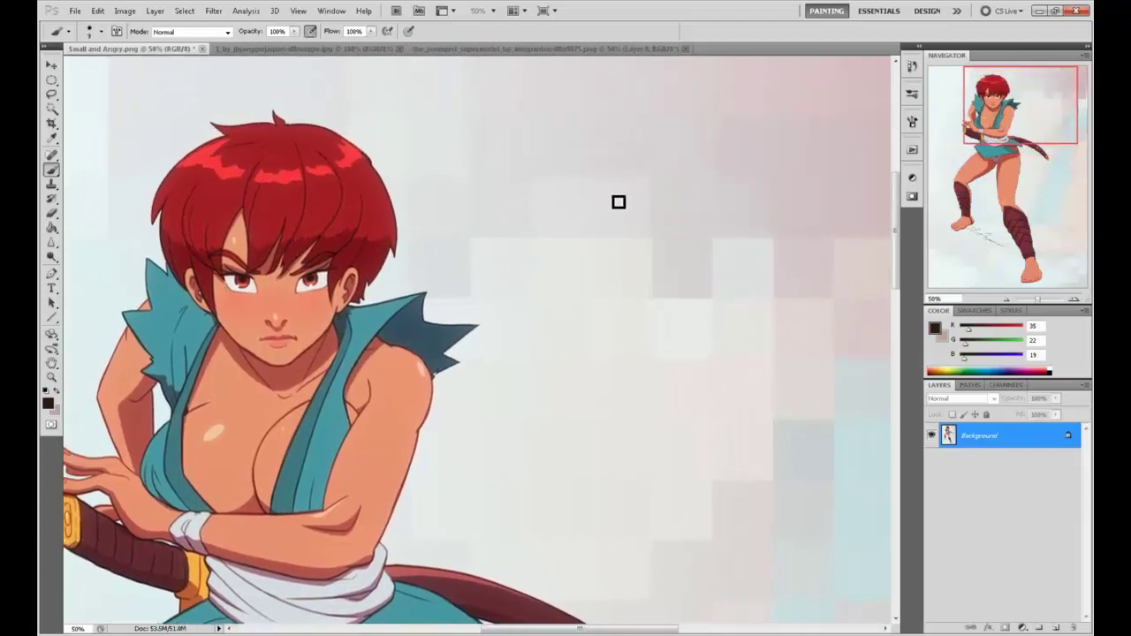
key("bracketleft")
left_click_drag(695, 152, 667, 132)
left_click_drag(712, 168, 688, 316)
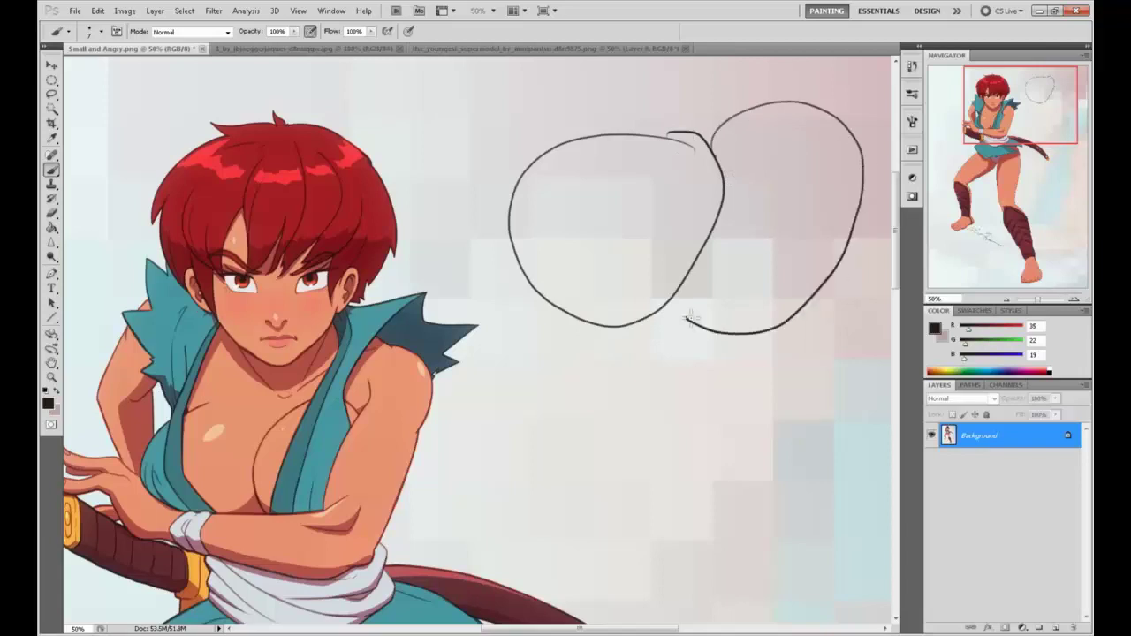
mouse_move(767, 199)
left_mouse_down()
mouse_move(792, 236)
mouse_move(767, 205)
left_mouse_up()
mouse_move(619, 221)
left_mouse_down()
mouse_move(639, 253)
mouse_move(602, 232)
left_mouse_up()
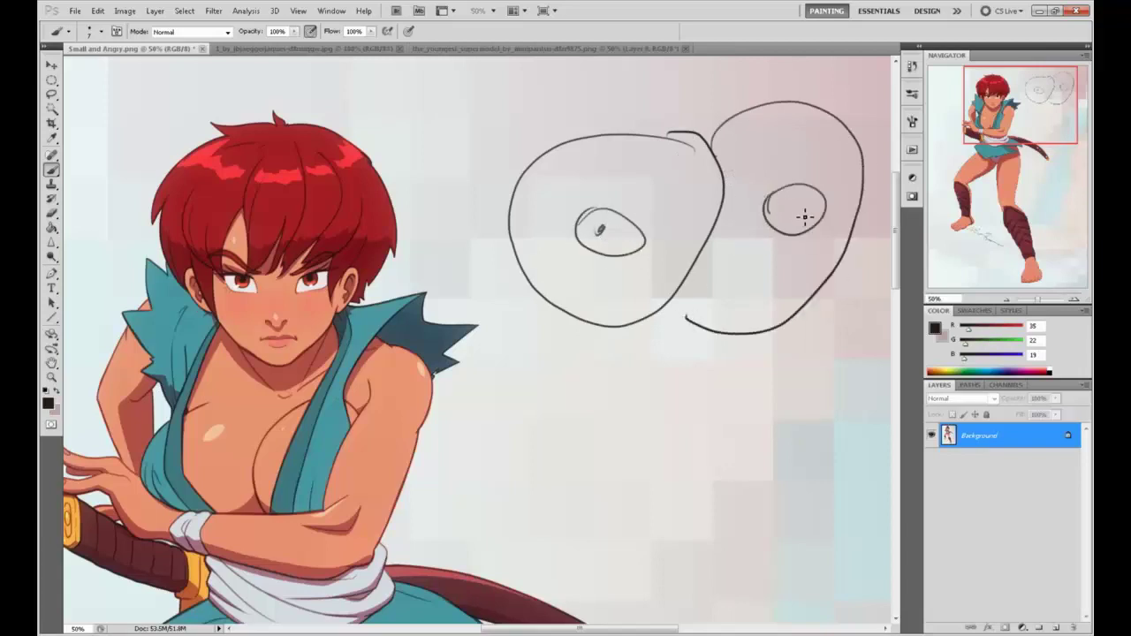
left_click_drag(804, 216, 795, 212)
mouse_move(820, 160)
left_mouse_down()
mouse_move(893, 289)
mouse_move(797, 350)
mouse_move(745, 305)
left_mouse_up()
key("ctrl+alt+z")
key("ctrl+alt+z")
key("ctrl+alt+z")
key("ctrl+alt+z")
key("ctrl+alt+z")
key("ctrl+alt+z")
key("ctrl+alt+z")
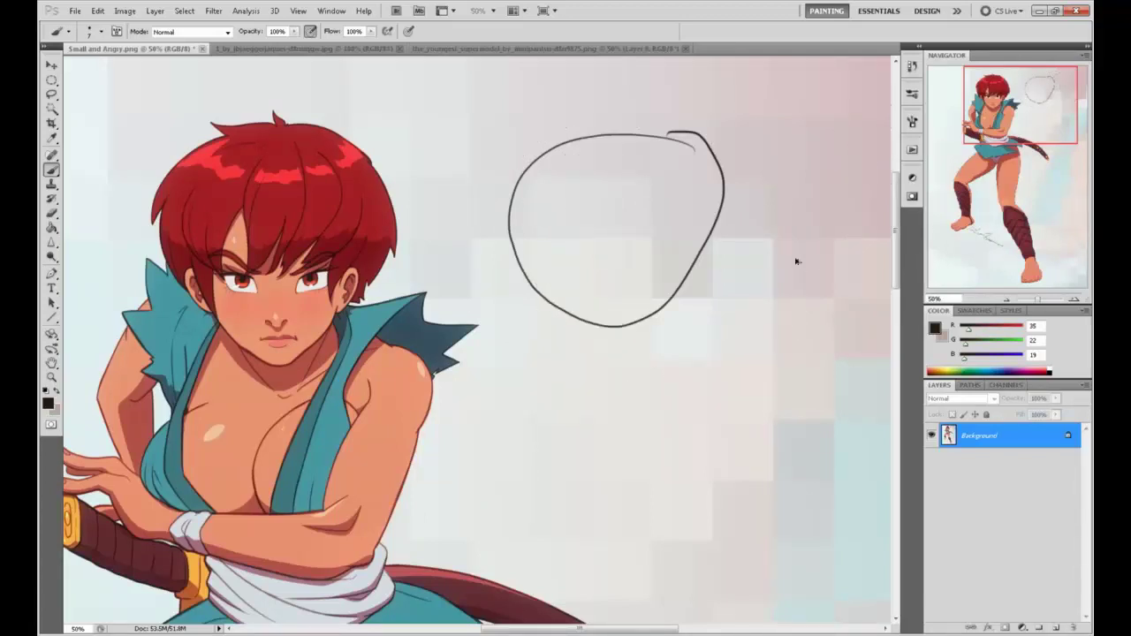
key("ctrl+alt+z")
Step: Sketch an ellipse and a second loop on the empty canvas, then undo both
mouse_move(669, 156)
left_mouse_down()
mouse_move(669, 312)
mouse_move(596, 164)
left_mouse_up()
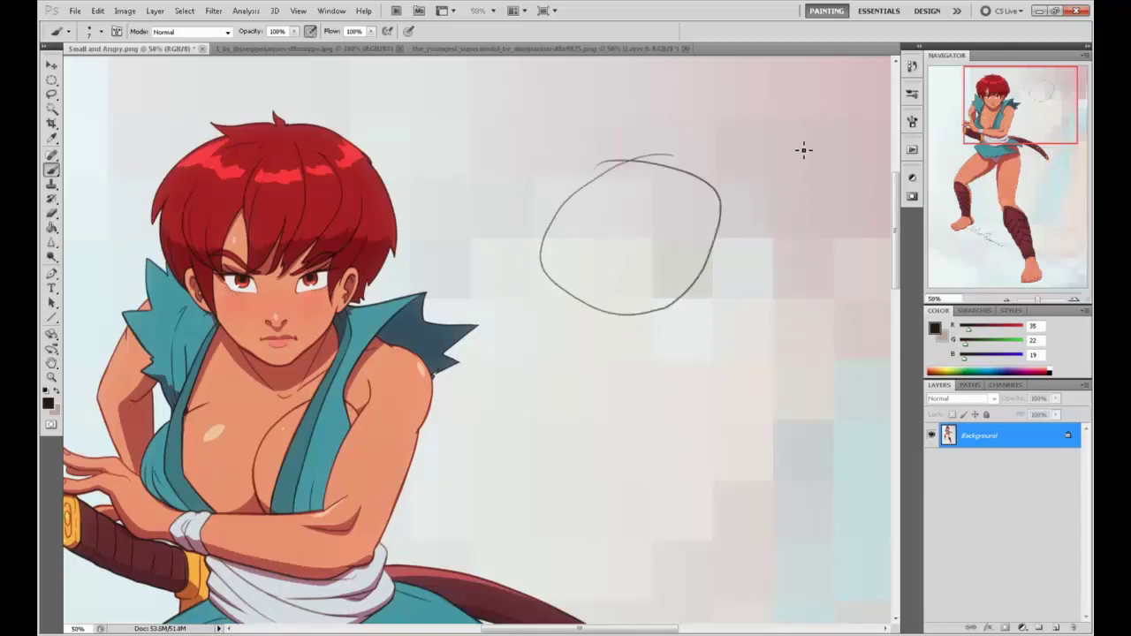
mouse_move(803, 149)
left_mouse_down()
mouse_move(854, 182)
mouse_move(704, 146)
left_mouse_up()
key("ctrl+z")
key("ctrl+alt+z")
scroll(710, 227, "down", 2)
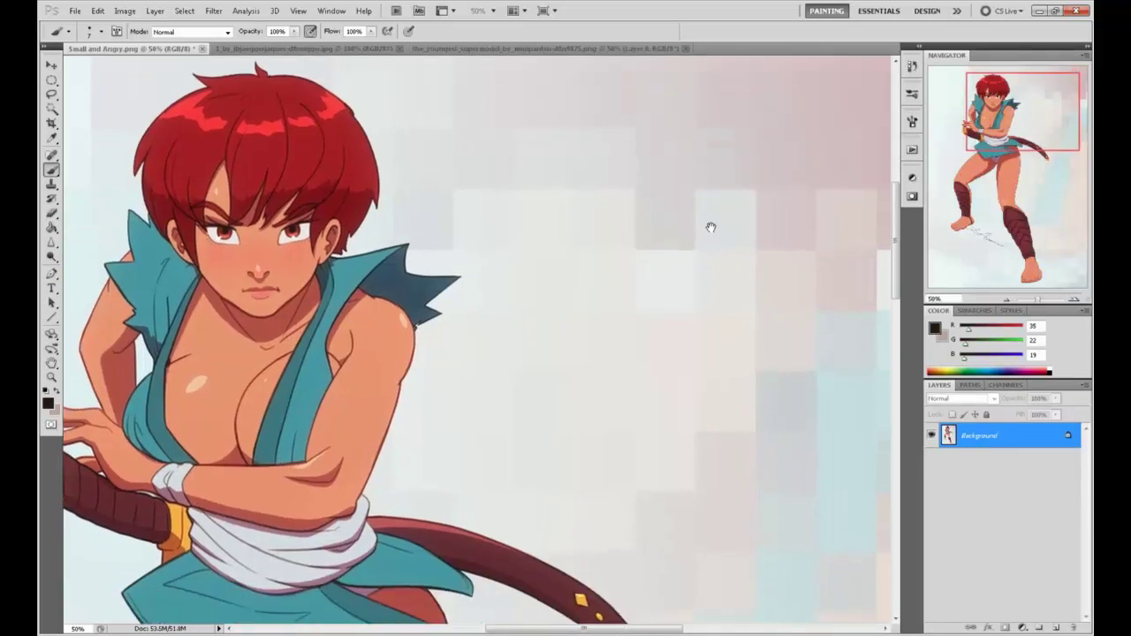
scroll(613, 191, "down", 2)
Step: Sketch a curved stroke and a circle with small inner ellipses on the empty canvas
mouse_move(624, 163)
left_mouse_down()
mouse_move(541, 275)
mouse_move(568, 356)
mouse_move(642, 341)
left_mouse_up()
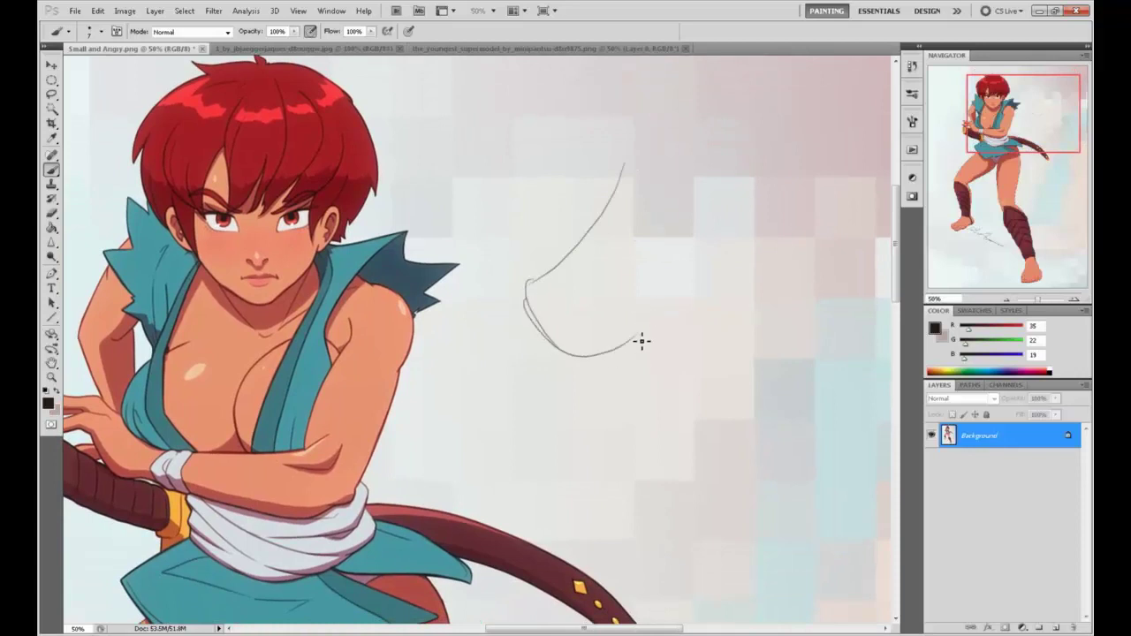
mouse_move(718, 332)
left_mouse_down()
mouse_move(795, 351)
mouse_move(770, 368)
mouse_move(736, 305)
left_mouse_up()
left_click_drag(546, 295, 528, 293)
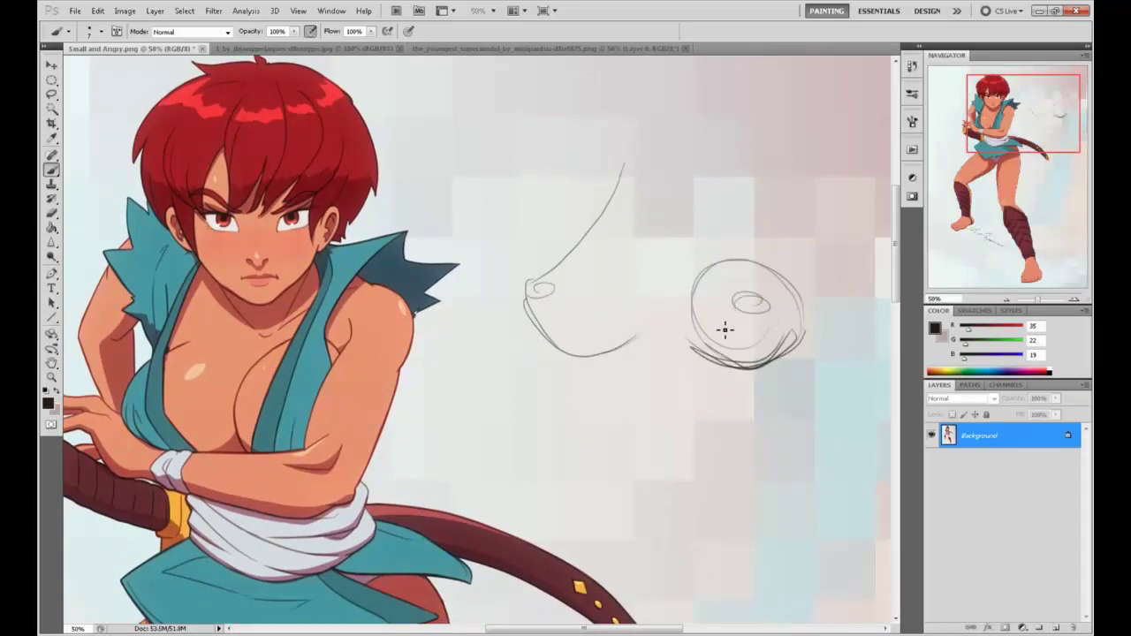
left_click_drag(730, 307, 766, 308)
left_click_drag(677, 397, 604, 233)
Step: Add diagonal curves and overlapping circles lower down, then undo the whole circle sketch
left_click_drag(677, 254, 674, 285)
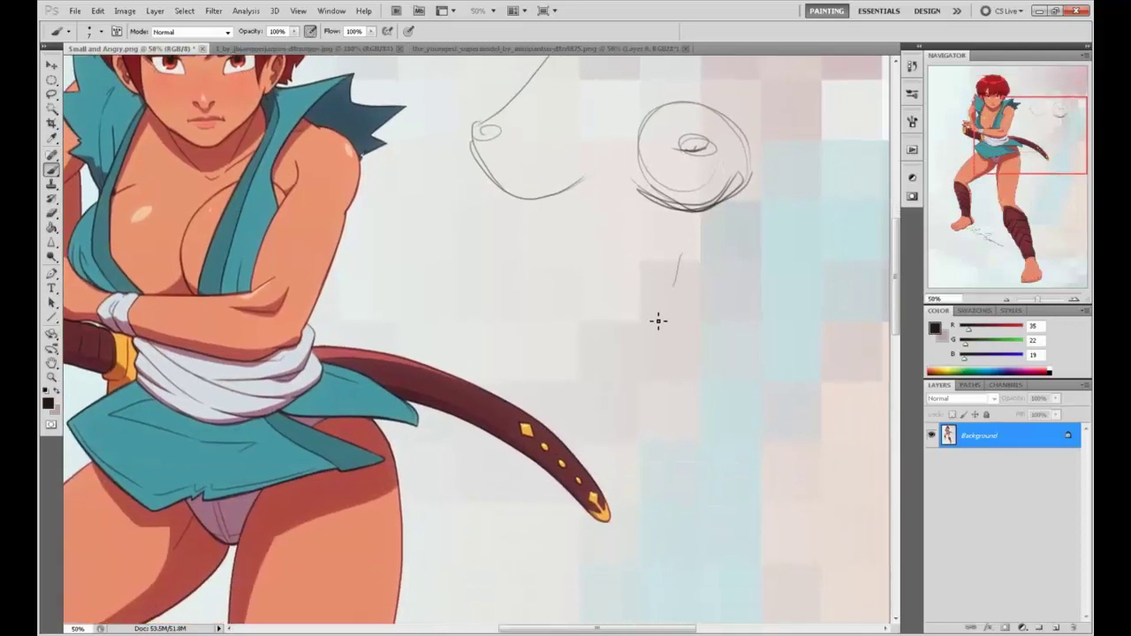
left_click_drag(697, 236, 562, 399)
mouse_move(666, 286)
left_mouse_down()
mouse_move(553, 433)
mouse_move(637, 491)
mouse_move(749, 442)
left_mouse_up()
mouse_move(680, 492)
left_mouse_down()
mouse_move(766, 410)
mouse_move(760, 506)
left_mouse_up()
left_click_drag(762, 408, 739, 451)
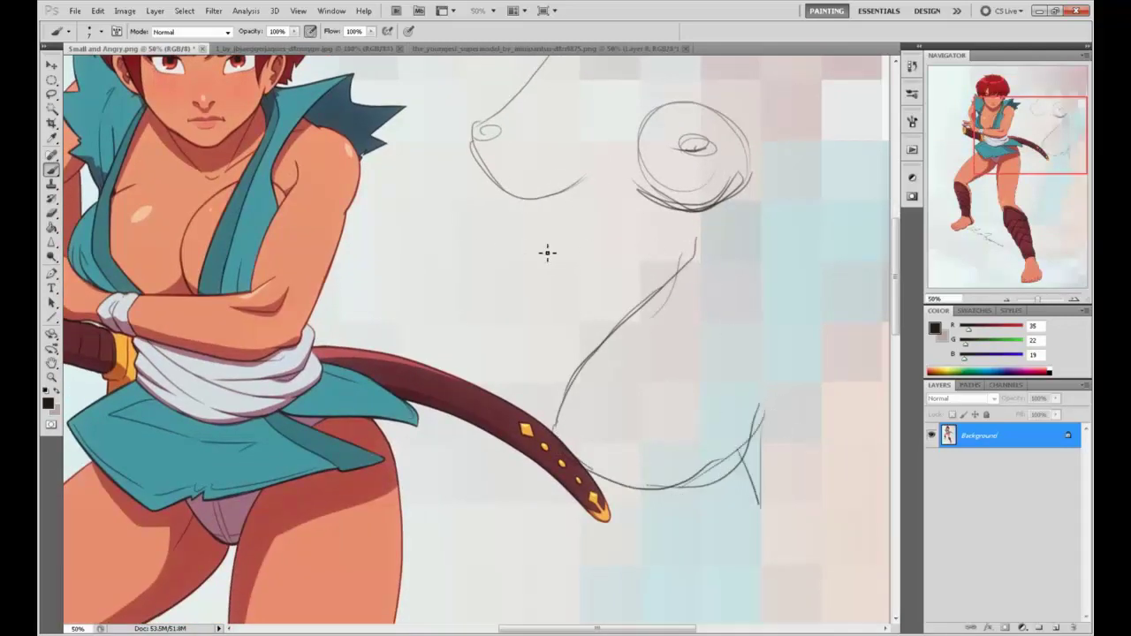
mouse_move(573, 219)
left_mouse_down()
mouse_move(575, 247)
mouse_move(555, 256)
left_mouse_up()
left_click_drag(541, 212, 576, 270)
left_click_drag(629, 101, 610, 202)
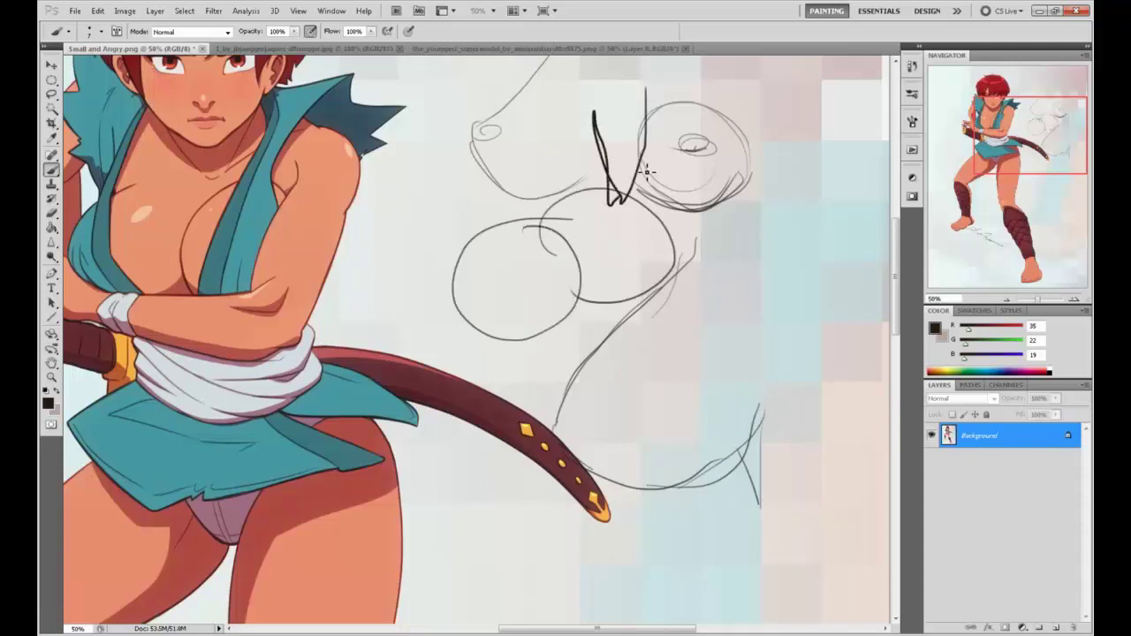
key("ctrl+alt+z")
key("ctrl+alt+z")
key("ctrl+alt+z")
key("ctrl+alt+z")
key("ctrl+alt+z")
key("ctrl+alt+z")
key("ctrl+alt+z")
key("ctrl+alt+z")
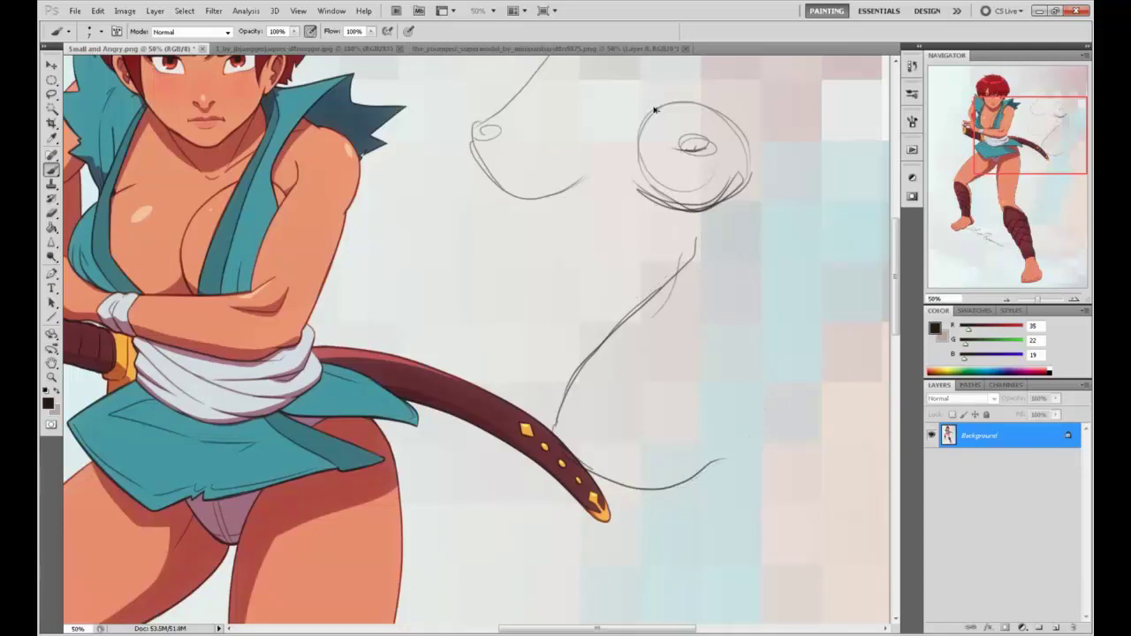
key("ctrl+alt+z")
key("ctrl+alt+z")
key("ctrl+alt+z")
key("ctrl+alt+z")
key("ctrl+alt+z")
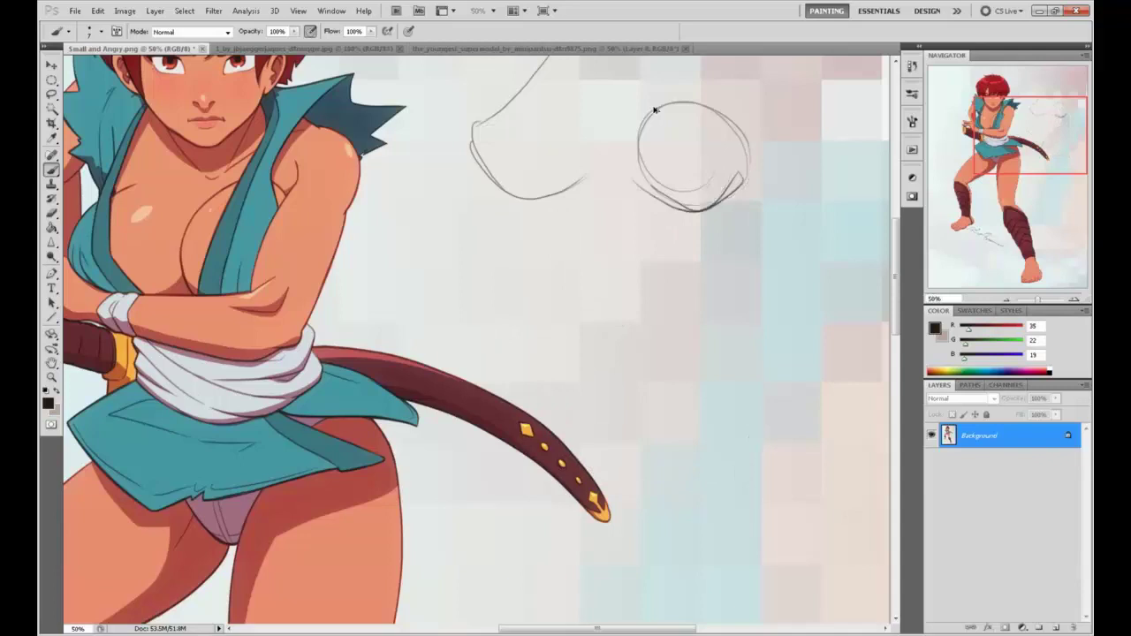
key("ctrl+alt+z")
key("ctrl+alt+z")
key("ctrl+alt+z")
key("ctrl+alt+z")
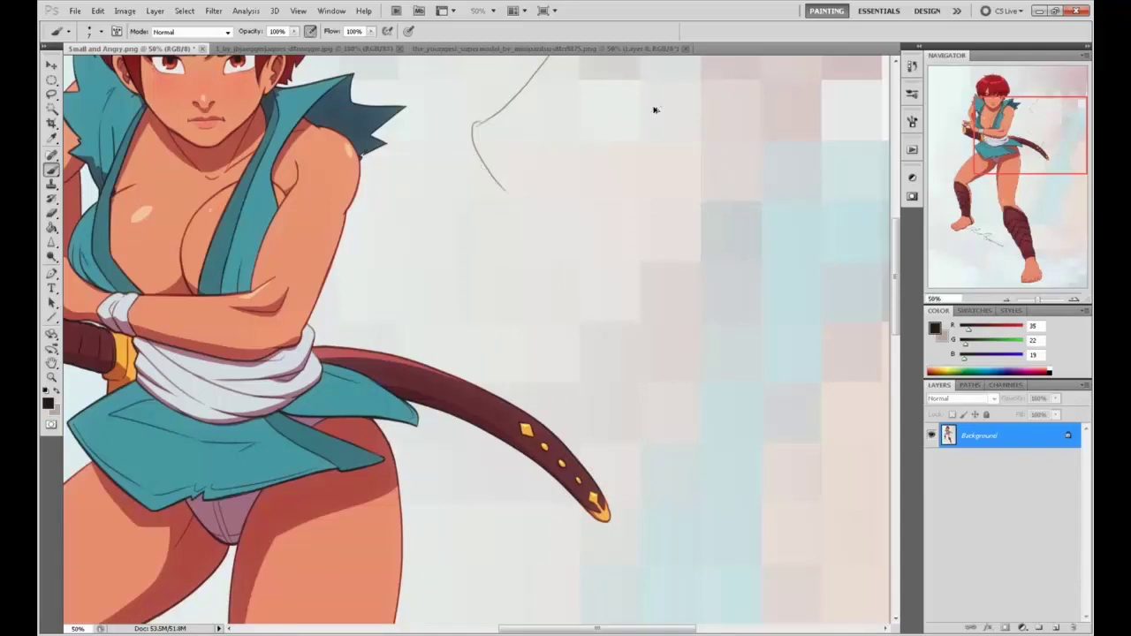
key("ctrl+alt+z")
key("ctrl+alt+z")
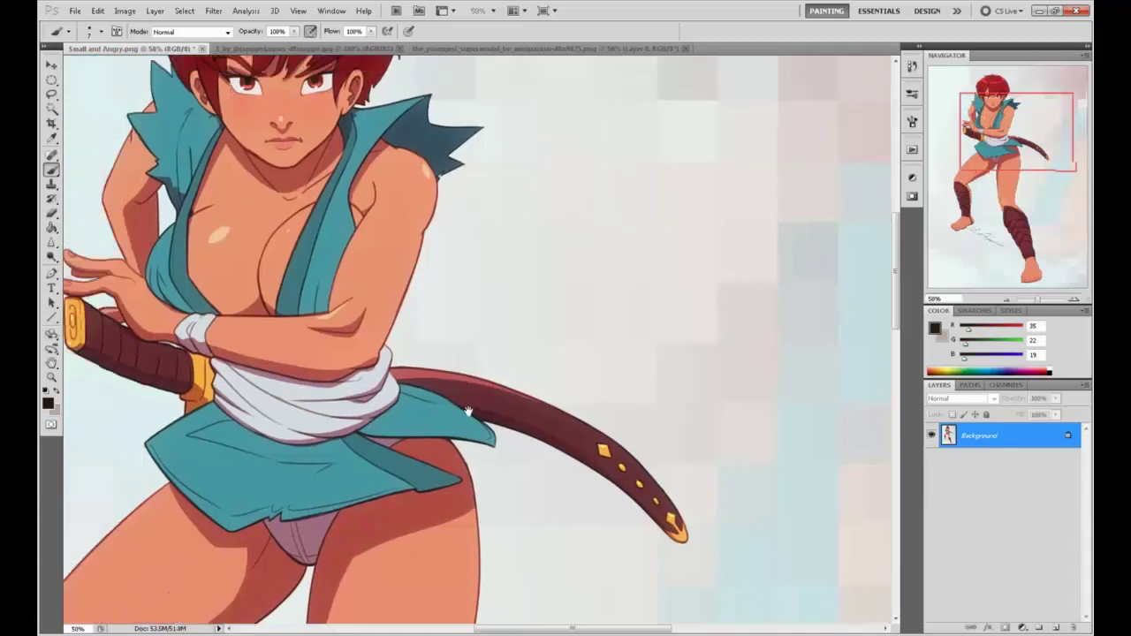
Step: Sketch a rough dark box and circle beside the character's head, dropping a stray curve
mouse_move(658, 111)
left_mouse_down()
mouse_move(561, 236)
mouse_move(781, 255)
mouse_move(546, 285)
mouse_move(513, 346)
left_mouse_up()
mouse_move(696, 128)
left_mouse_down()
mouse_move(707, 167)
mouse_move(656, 317)
left_mouse_up()
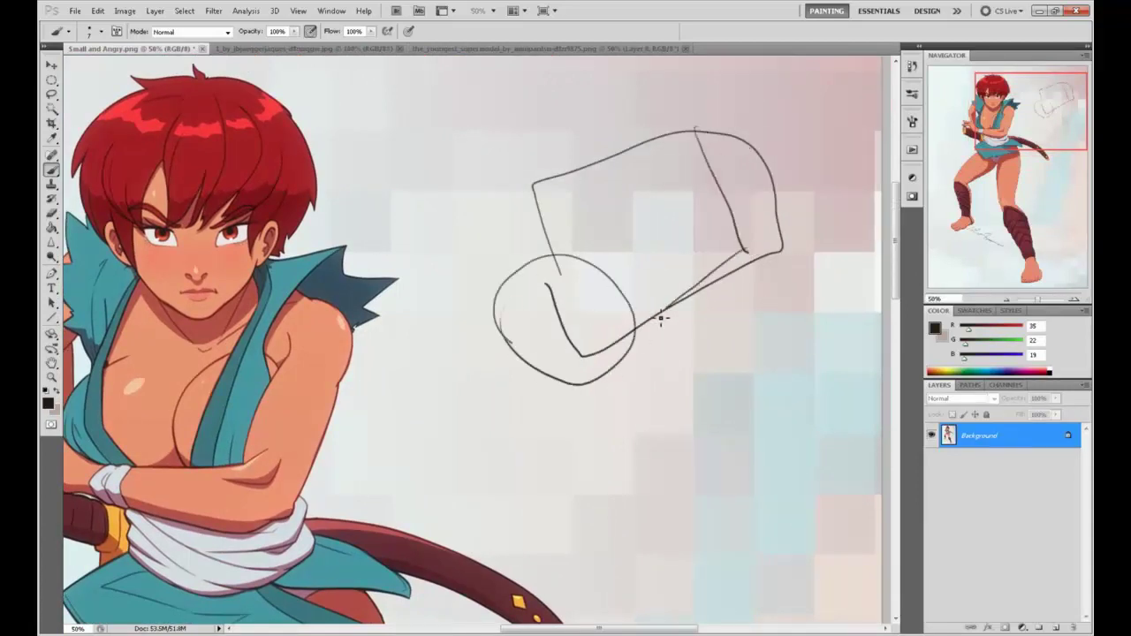
left_click_drag(722, 127, 778, 156)
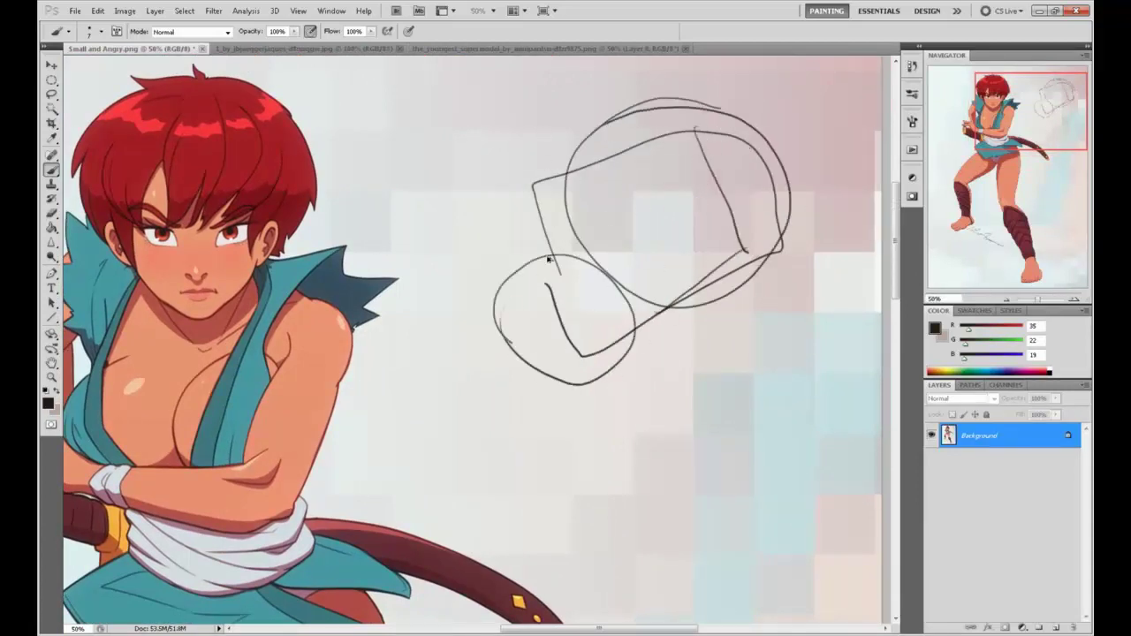
key("ctrl+z")
Step: Overpaint the circle with sampled background tones, then redraw it in dark brown
left_click(597, 274, "alt")
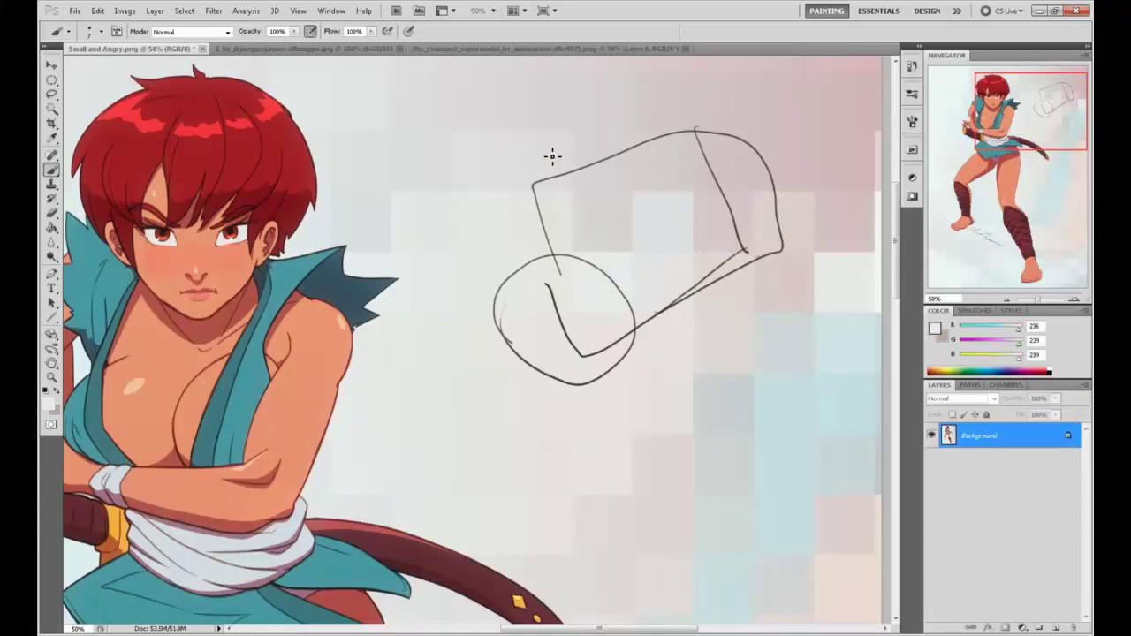
mouse_move(606, 284)
left_mouse_down()
mouse_move(596, 270)
mouse_move(548, 296)
mouse_move(566, 256)
mouse_move(558, 341)
mouse_move(598, 321)
mouse_move(605, 329)
left_mouse_up()
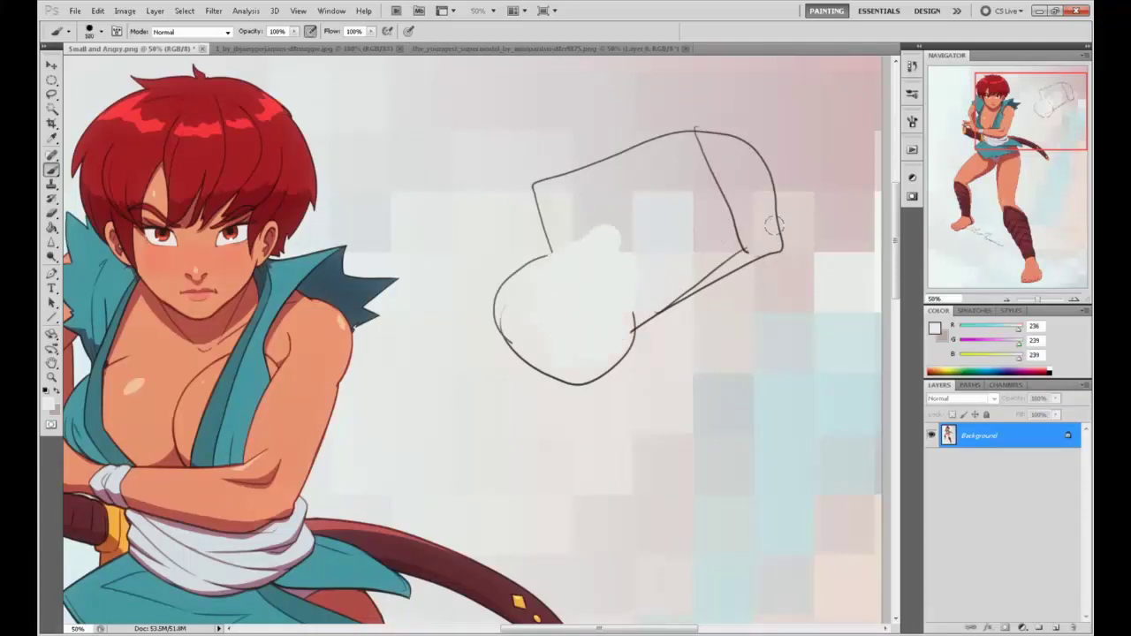
left_click(632, 292, "alt")
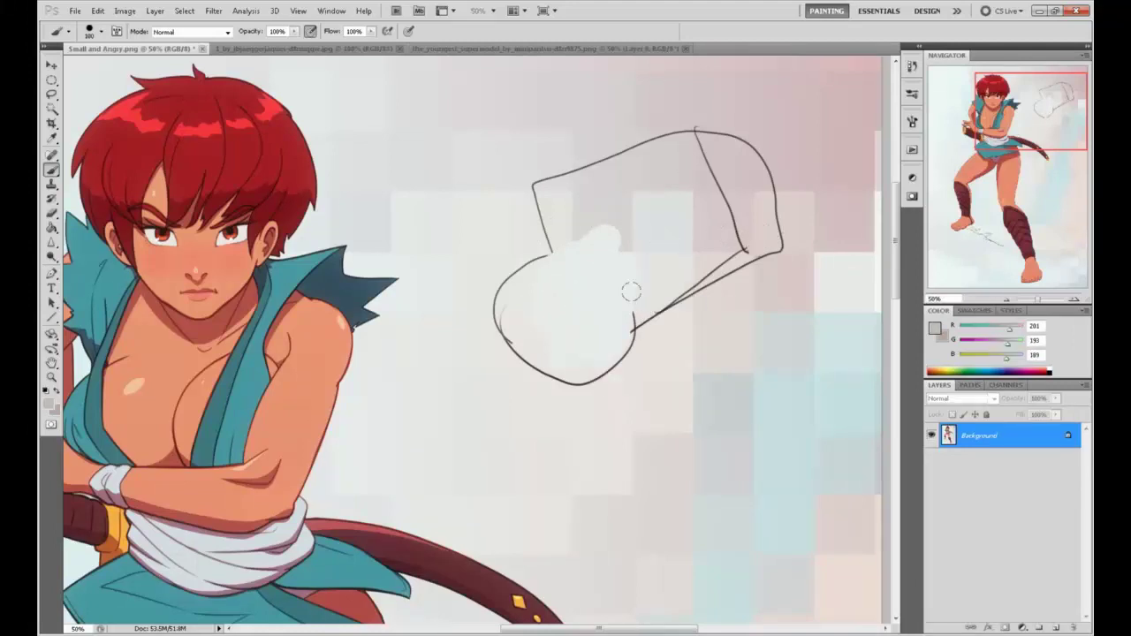
mouse_move(663, 232)
left_mouse_down()
mouse_move(692, 212)
mouse_move(680, 336)
mouse_move(669, 215)
mouse_move(744, 212)
mouse_move(619, 254)
left_mouse_up()
key("ctrl+z")
left_click(725, 129, "alt")
mouse_move(628, 303)
left_mouse_down()
mouse_move(649, 202)
mouse_move(610, 283)
left_mouse_up()
Step: Cover the shape with sampled light greys, then undo those light paint strokes
left_click(654, 151, "alt")
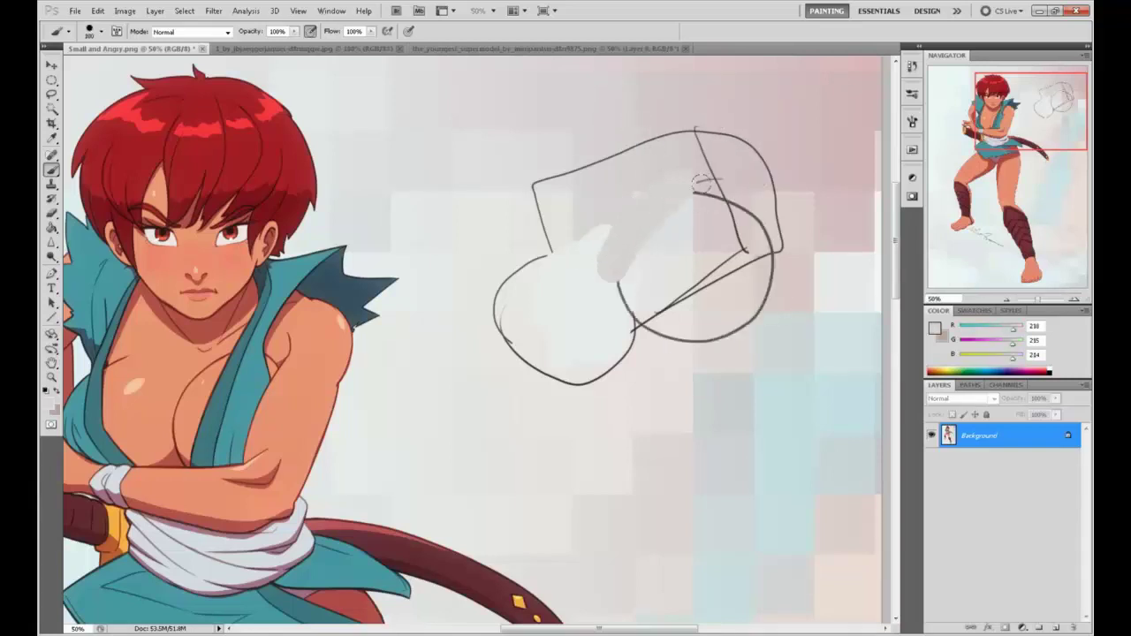
left_click_drag(681, 185, 642, 225)
left_click(592, 269, "alt")
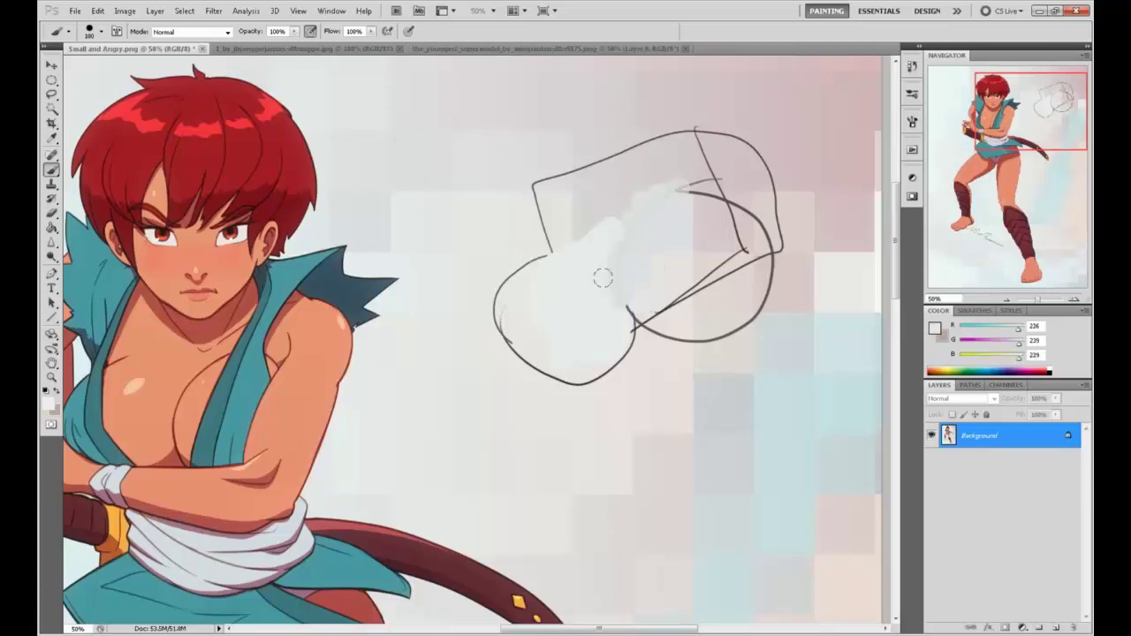
mouse_move(601, 277)
left_mouse_down()
mouse_move(669, 185)
mouse_move(691, 248)
left_mouse_up()
left_click(645, 288, "alt")
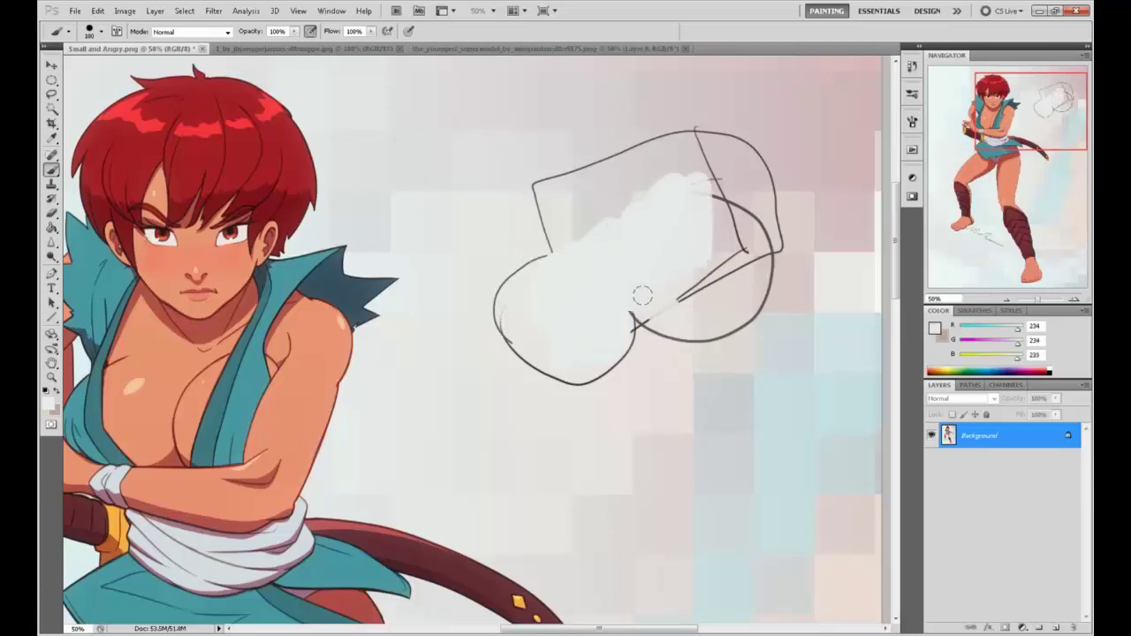
mouse_move(639, 291)
left_mouse_down()
mouse_move(702, 298)
mouse_move(717, 221)
left_mouse_up()
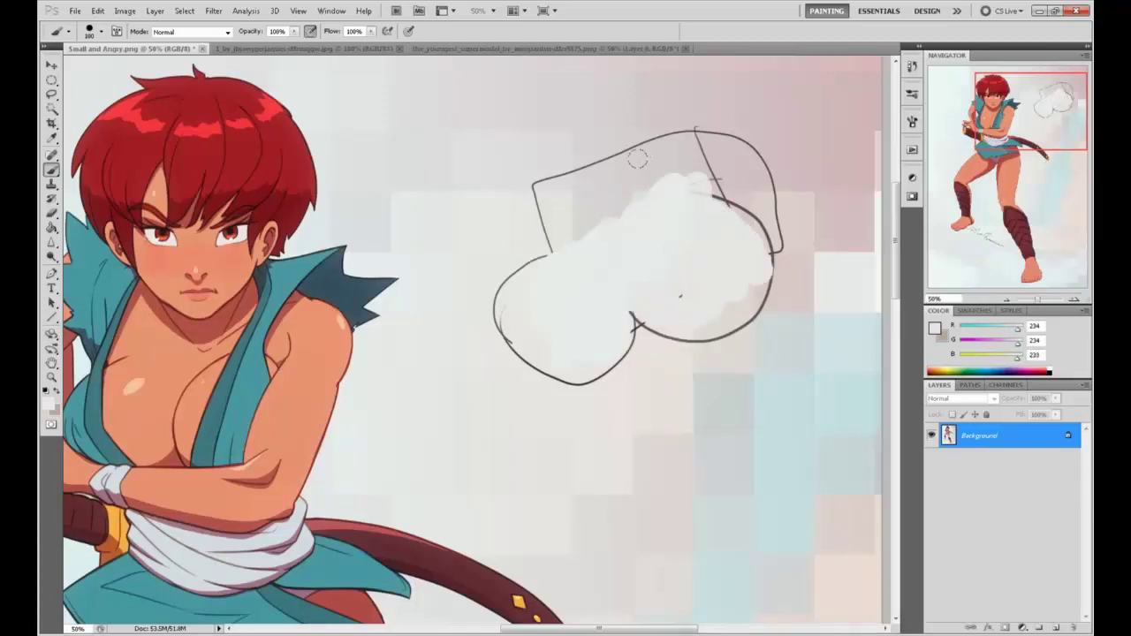
mouse_move(637, 158)
left_mouse_down()
mouse_move(578, 217)
mouse_move(565, 204)
left_mouse_up()
mouse_move(666, 183)
left_mouse_down()
mouse_move(619, 155)
mouse_move(572, 228)
left_mouse_up()
key("ctrl+alt+z")
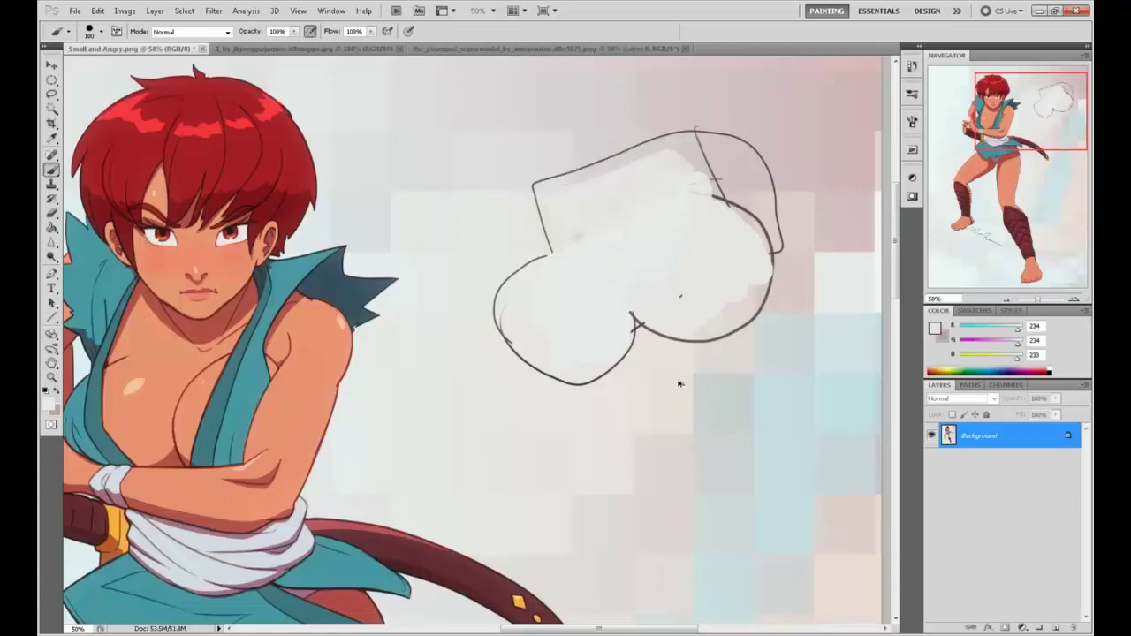
key("ctrl+alt+z")
key("ctrl+alt+z")
key("ctrl+alt+z")
key("ctrl+alt+z")
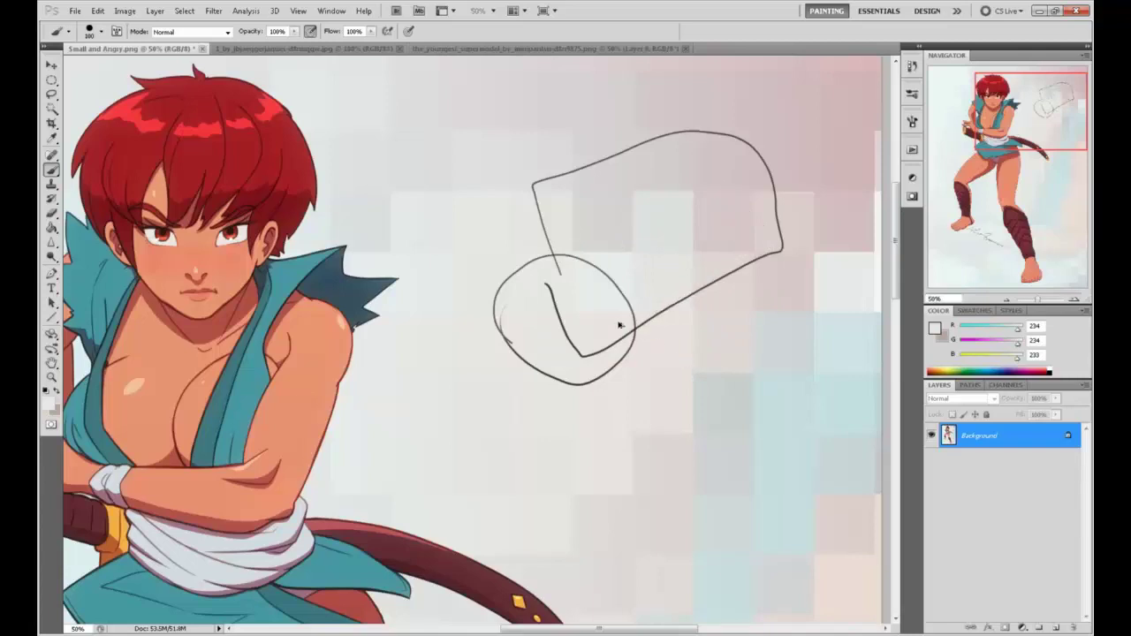
key("ctrl+alt+z")
key("ctrl+alt+z")
Step: Redo then undo the sketch strokes beside the head, and sample the skin tone
left_click_drag(411, 385, 639, 312)
key("ctrl+shift+z")
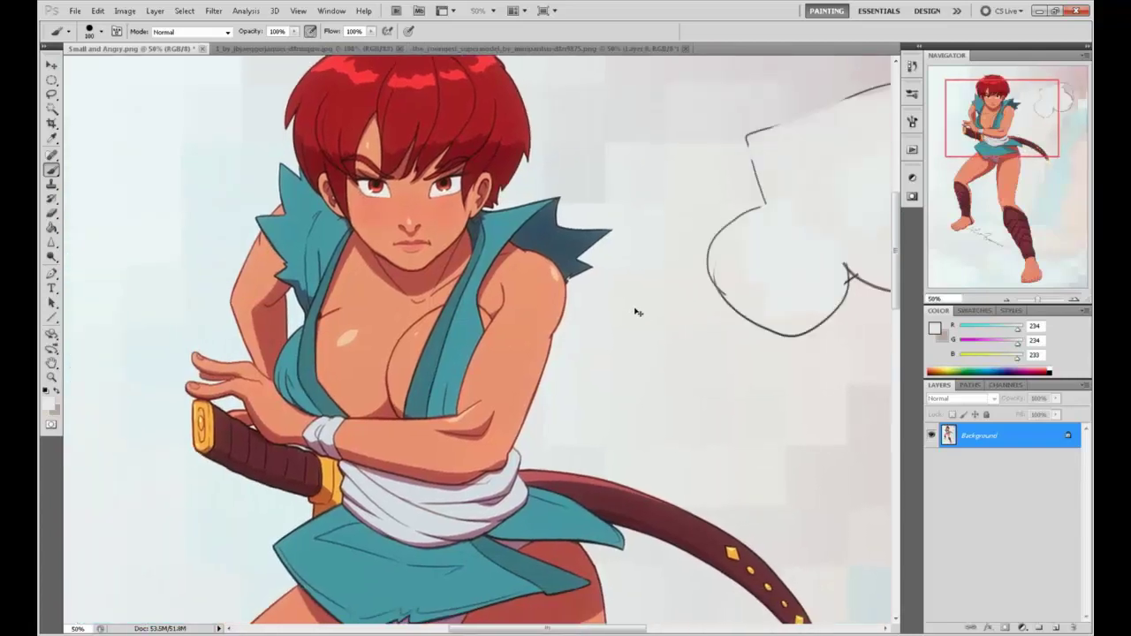
key("ctrl+shift+z")
key("ctrl+shift+z")
key("ctrl+shift+z")
key("ctrl+shift+z")
key("ctrl+shift+z")
key("ctrl+shift+z")
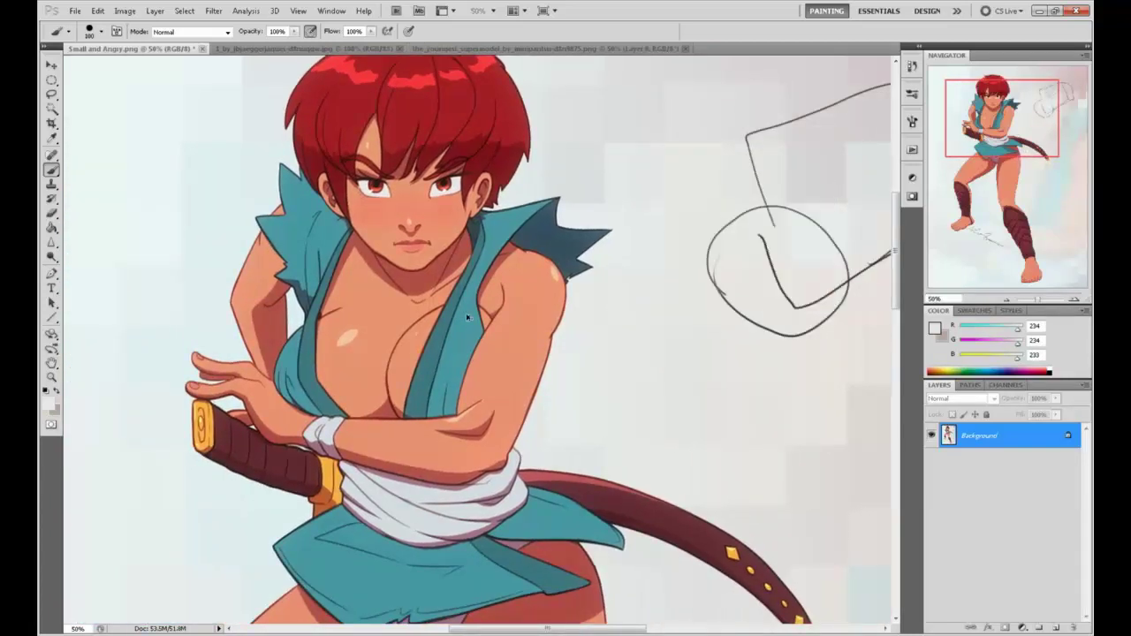
key("ctrl+shift+z")
key("ctrl+shift+z")
key("ctrl+alt+z")
left_click(368, 280, "alt")
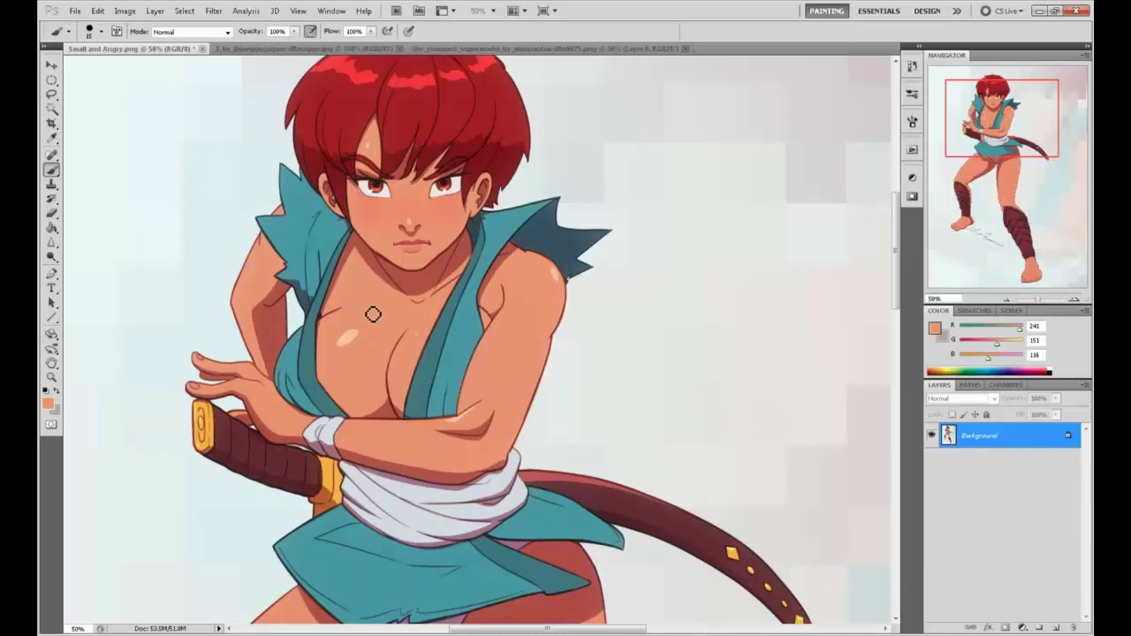
Step: Zoom out to the figure, return to the head, sample near-black, and zoom into the face
key("ctrl+minus")
key("ctrl+minus")
key("ctrl+minus")
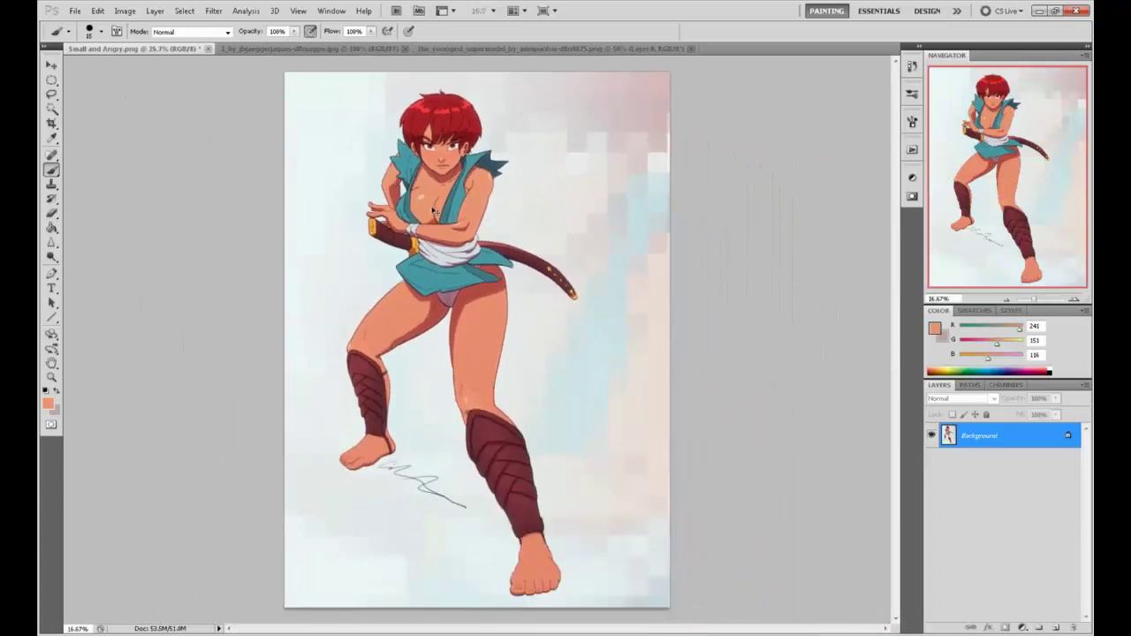
key("ctrl+plus")
left_click_drag(517, 191, 587, 322)
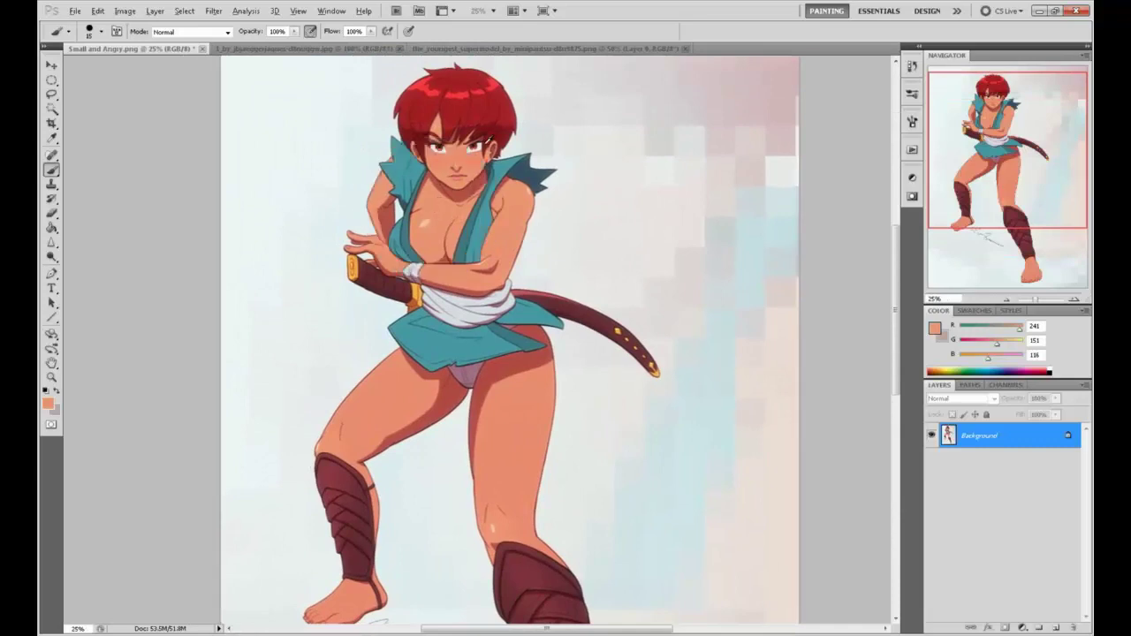
left_click(477, 143, "alt")
key("z")
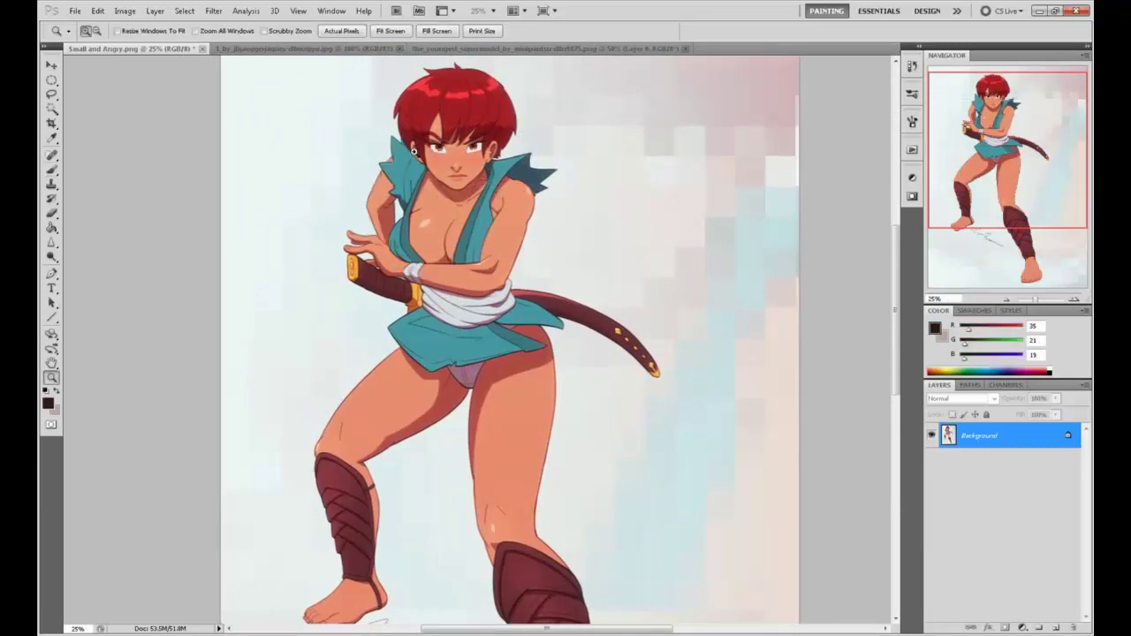
left_click_drag(413, 151, 576, 253)
Step: Pick the nostril's dark red (R 198, G 87, B 75), paint beside the nose, undo a stray stroke
key("b")
left_click(667, 349, "alt")
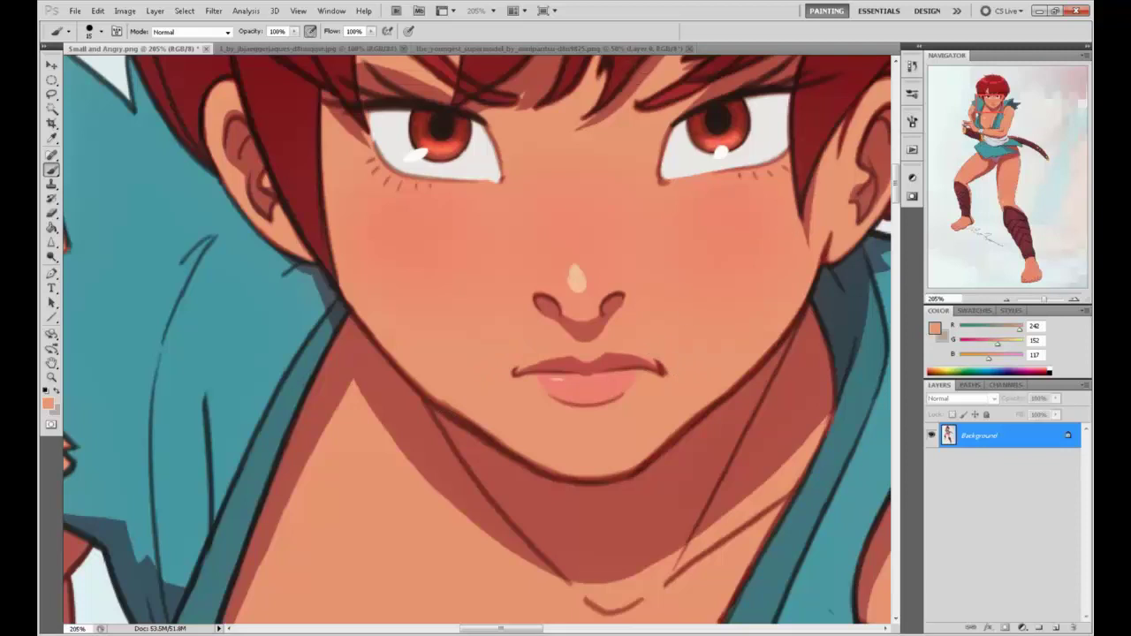
left_click(624, 295, "alt")
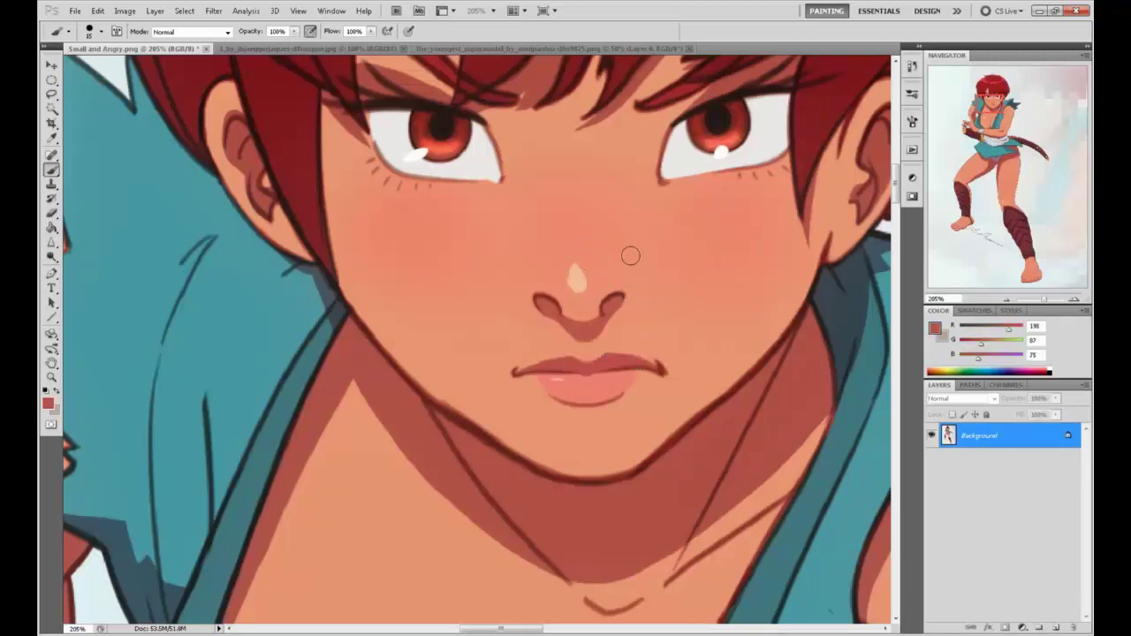
mouse_move(659, 283)
left_mouse_down()
mouse_move(685, 301)
mouse_move(687, 324)
left_mouse_up()
key("ctrl+z")
left_click_drag(739, 326, 681, 343)
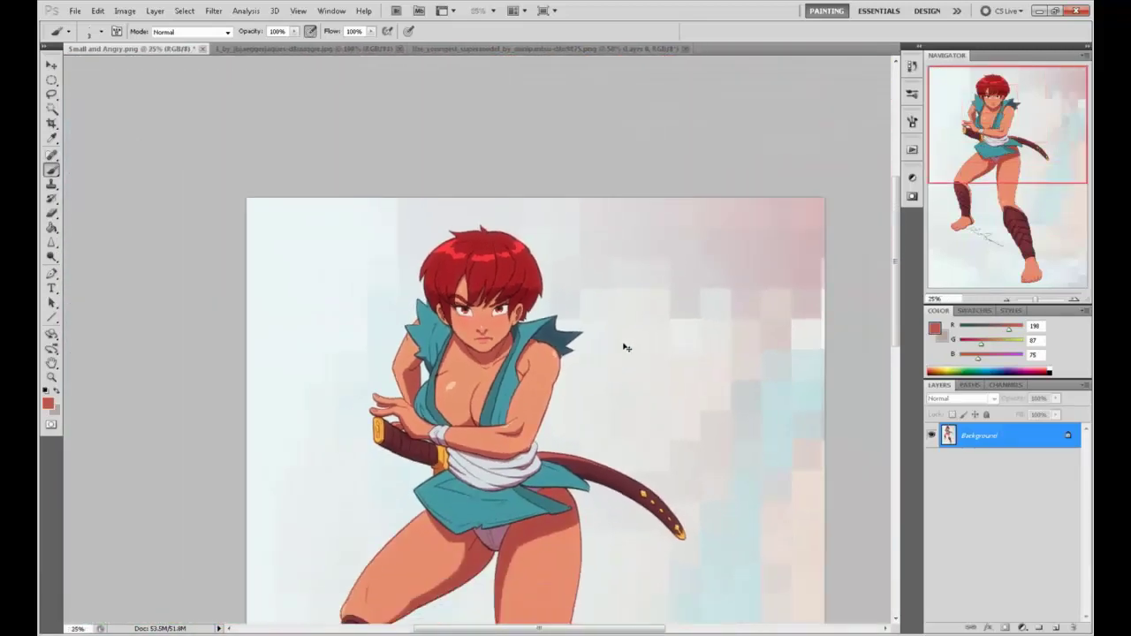
Step: Zoom out to fit the whole figure and set the foreground colour to black
left_click_drag(594, 334, 625, 347)
key("ctrl+minus")
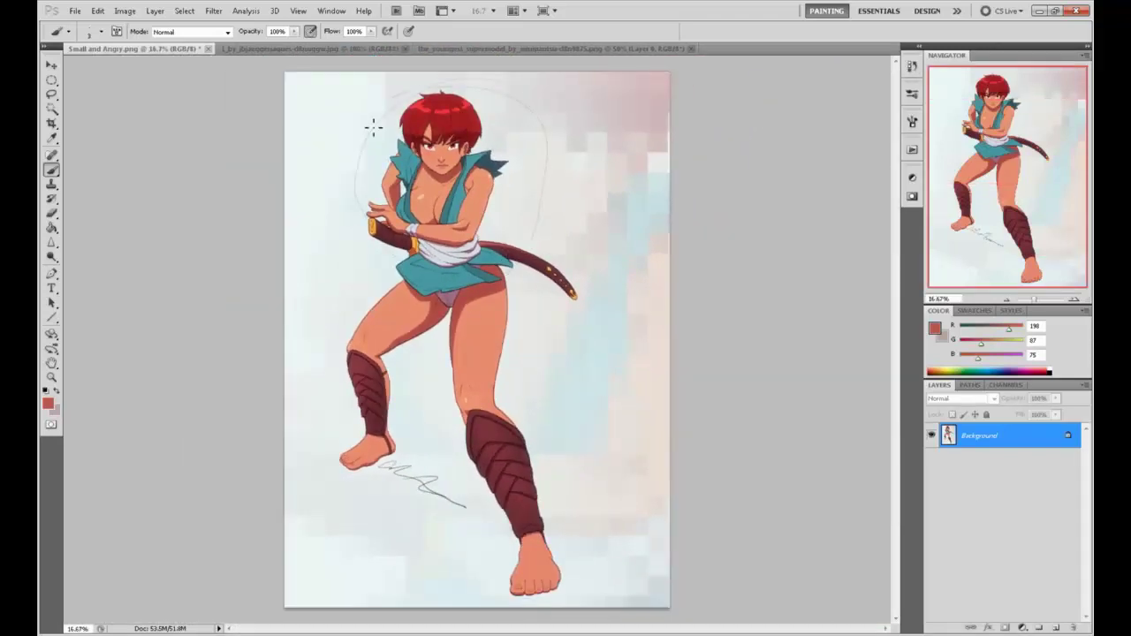
left_click(935, 328)
type("0")
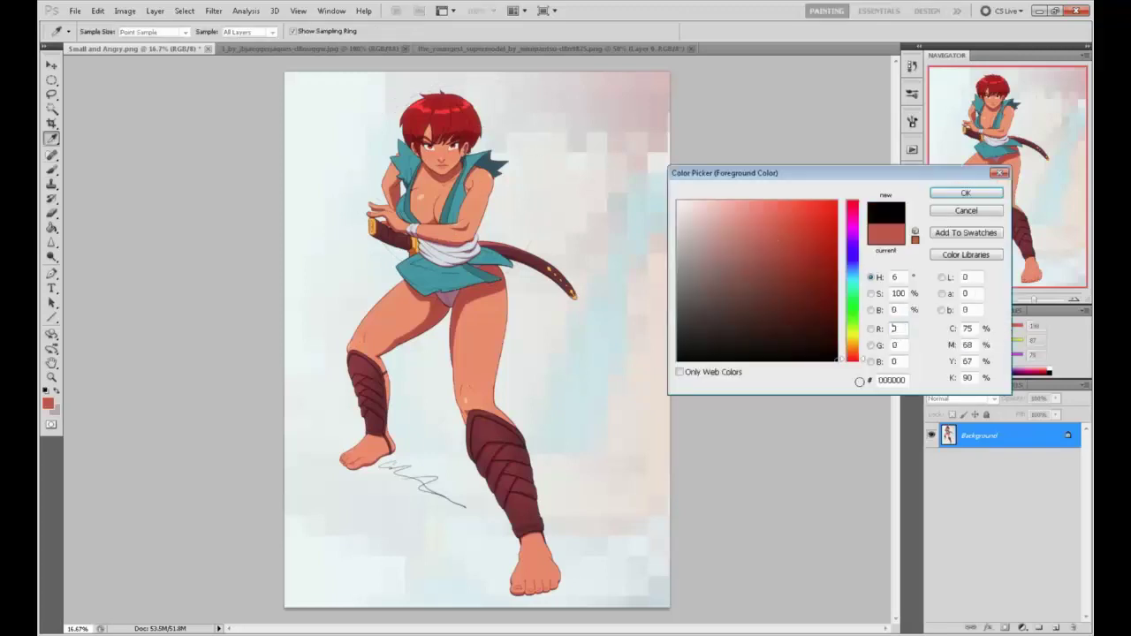
left_click(964, 193)
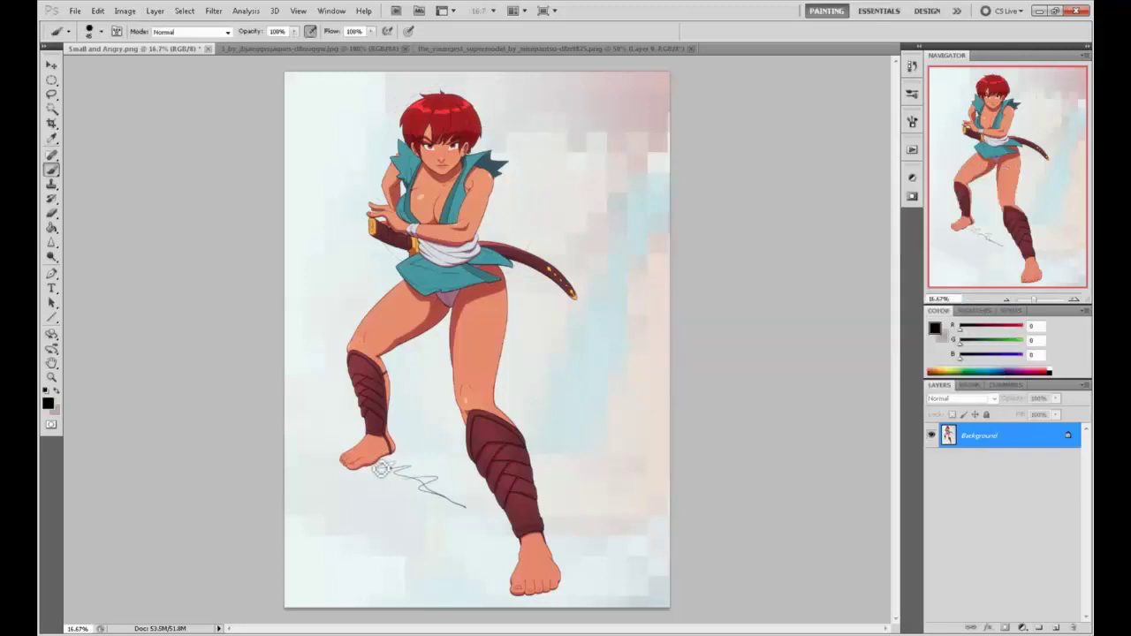
Step: Rule horizontal guide lines at the feet and hips, discarding stray and extra strokes
left_click_drag(292, 460, 790, 461)
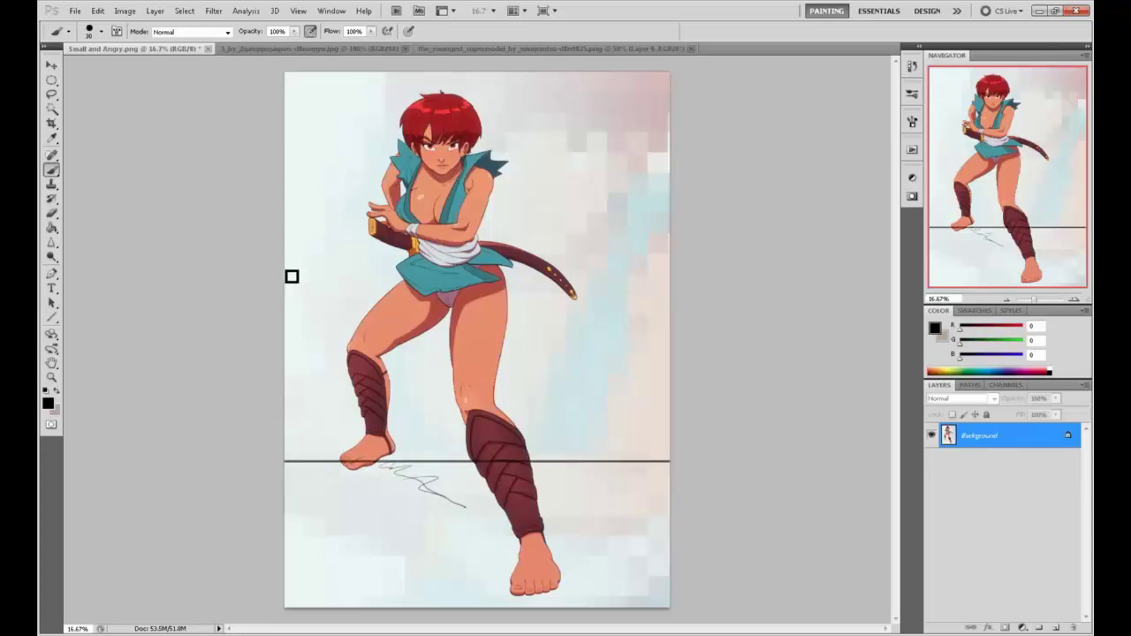
left_click_drag(291, 267, 791, 267)
mouse_move(607, 198)
left_mouse_down()
mouse_move(623, 269)
mouse_move(631, 228)
left_mouse_up()
key("ctrl+z")
left_click_drag(698, 269, 325, 281)
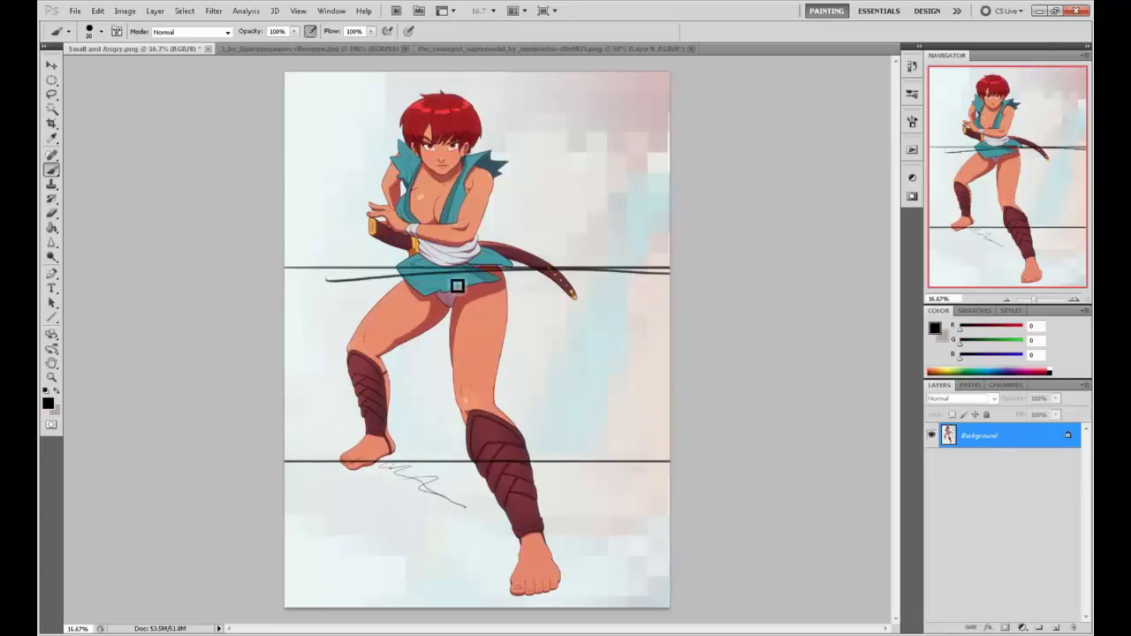
left_click_drag(698, 305, 285, 325)
left_click_drag(530, 358, 225, 371)
left_click_drag(265, 409, 698, 381)
key("ctrl+alt+z")
key("ctrl+alt+z")
key("ctrl+alt+z")
key("ctrl+alt+z")
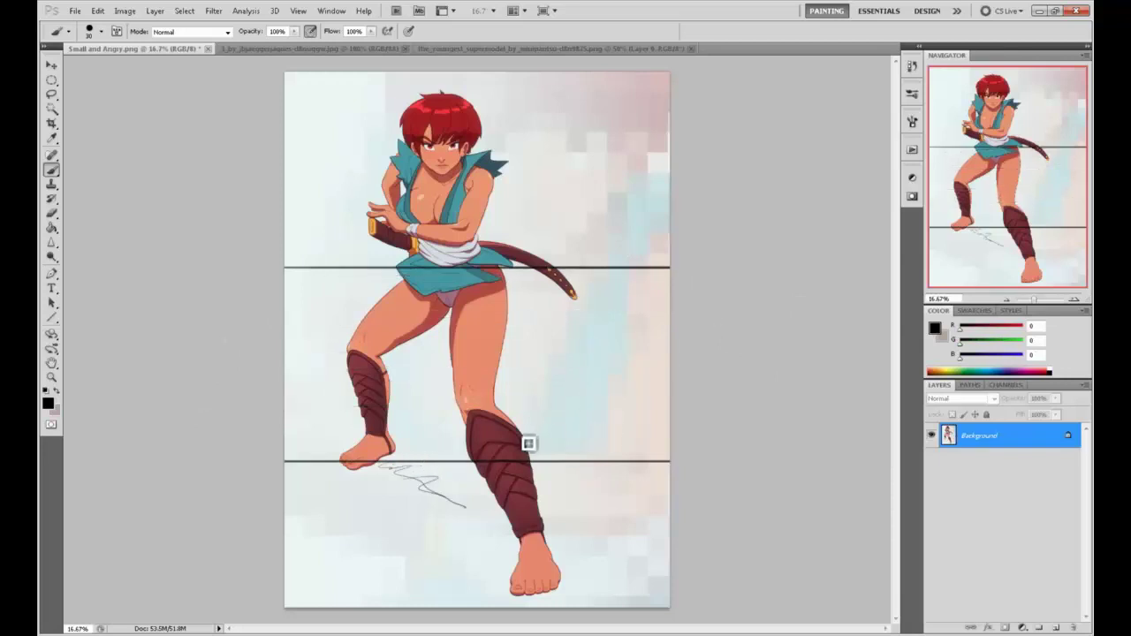
Step: Rule vertical lines up from each foot and a bottom line, and sketch over the shin
left_click_drag(386, 465, 385, 74)
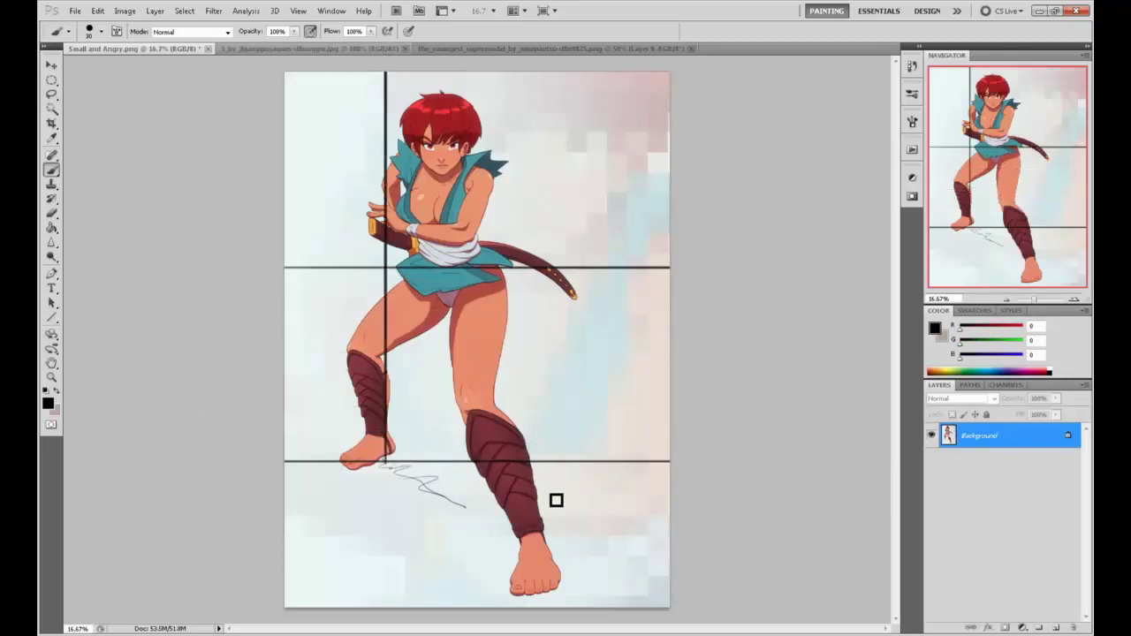
left_click_drag(680, 580, 224, 589)
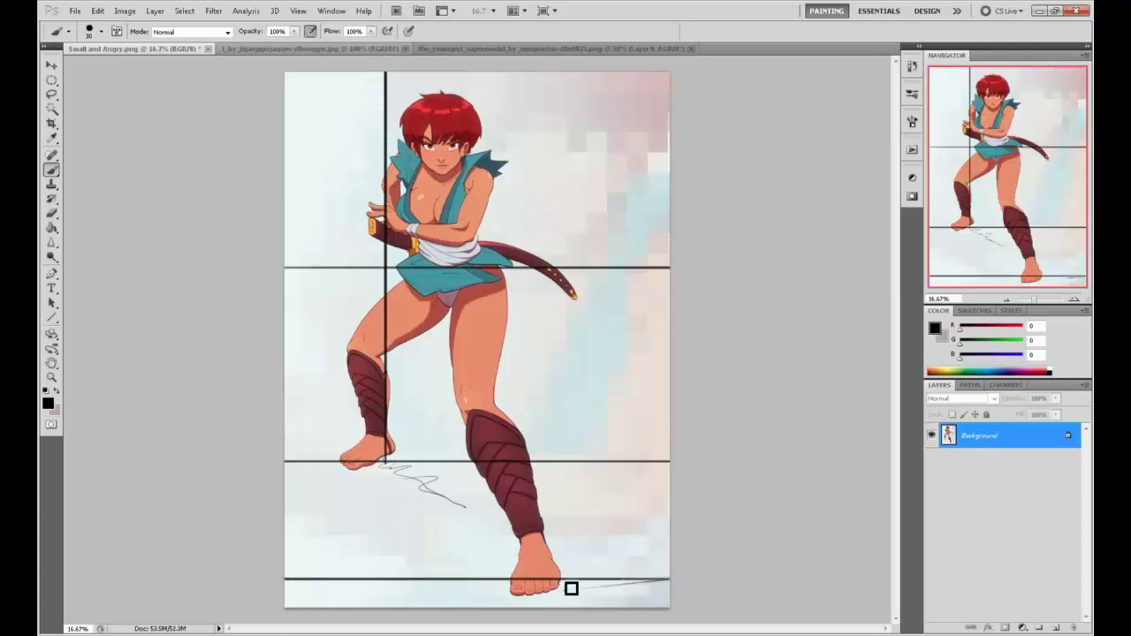
left_click_drag(564, 585, 563, 80)
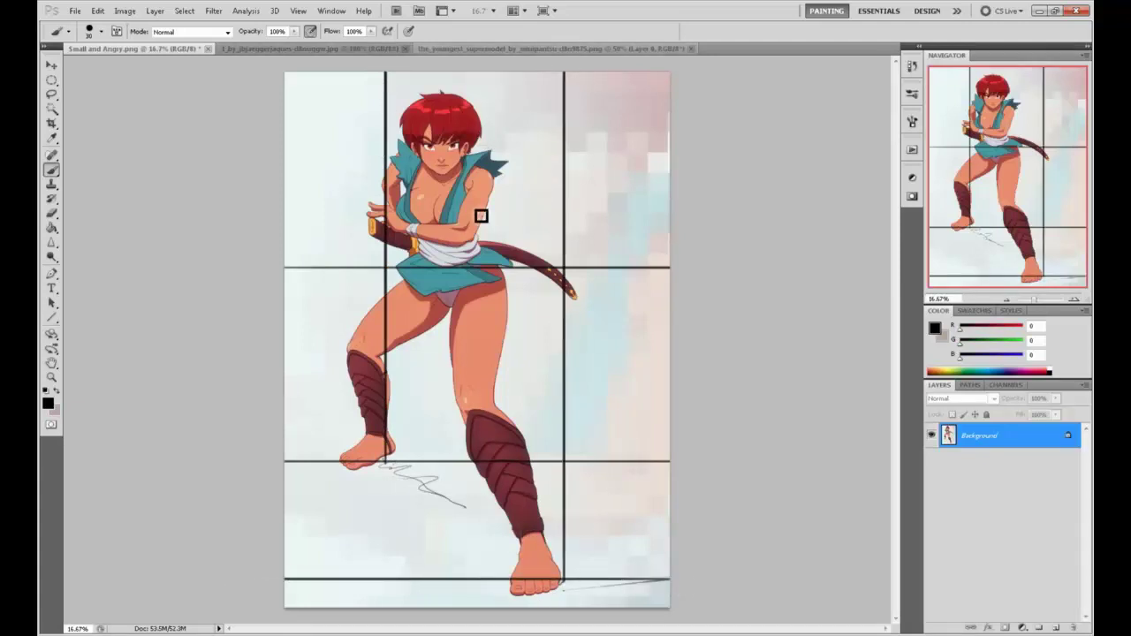
left_click_drag(482, 139, 506, 238)
key("ctrl+z")
mouse_move(427, 404)
left_mouse_down()
mouse_move(374, 346)
mouse_move(406, 346)
left_mouse_up()
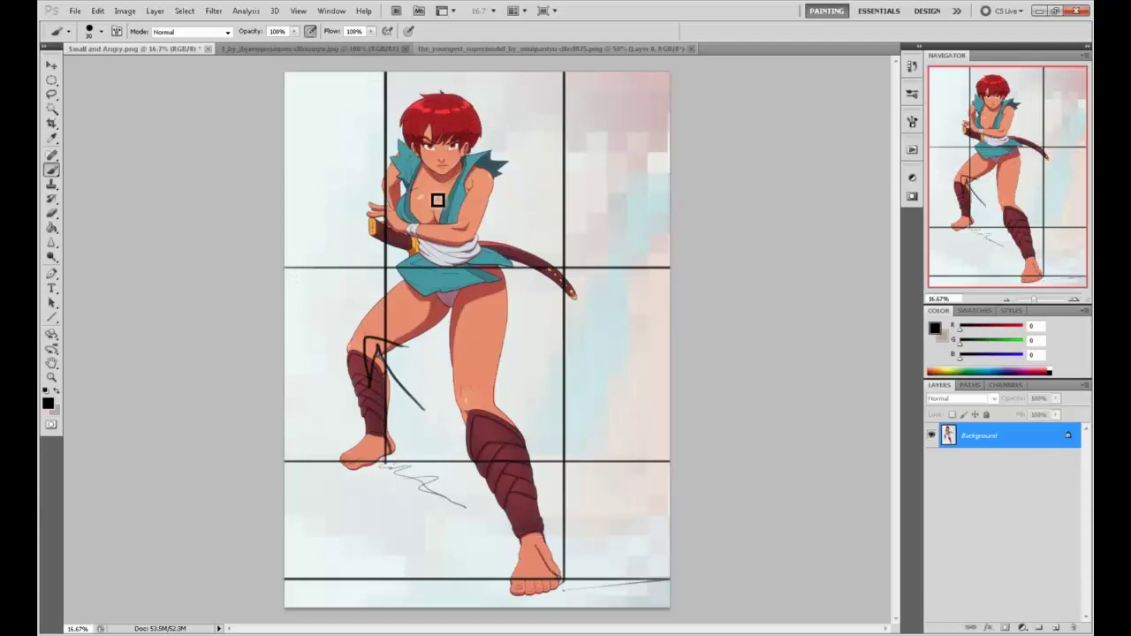
left_click(515, 360)
Step: Sketch a small stick figure with a ground line in the top-right corner
left_click_drag(574, 156, 657, 156)
mouse_move(593, 133)
left_mouse_down()
mouse_move(592, 74)
mouse_move(594, 162)
left_mouse_up()
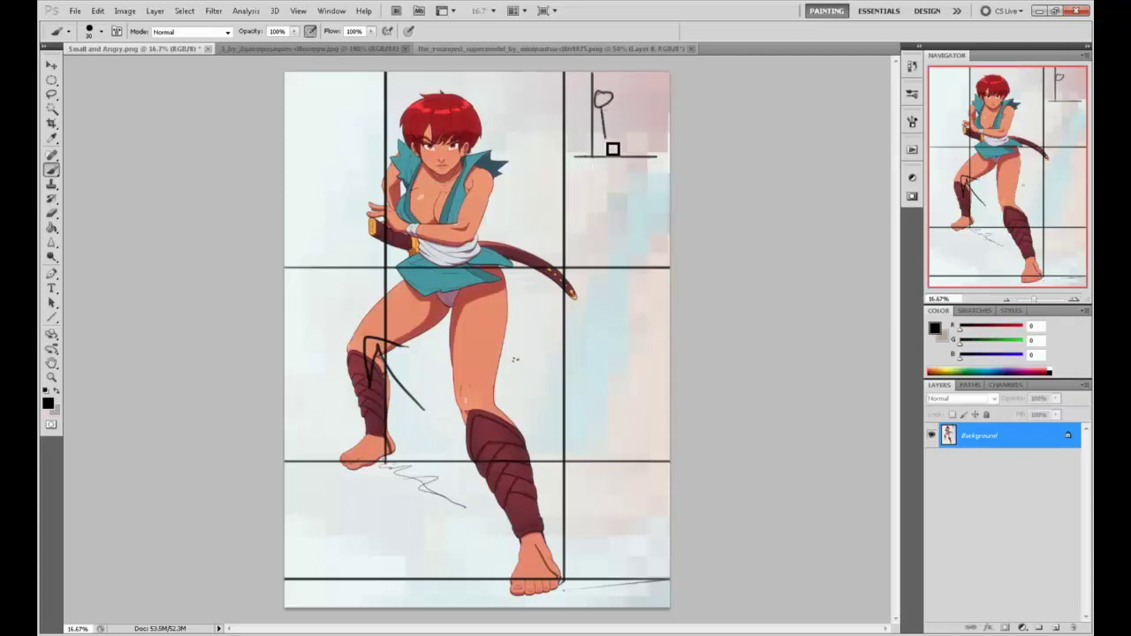
mouse_move(589, 115)
left_mouse_down()
mouse_move(610, 133)
mouse_move(597, 142)
left_mouse_up()
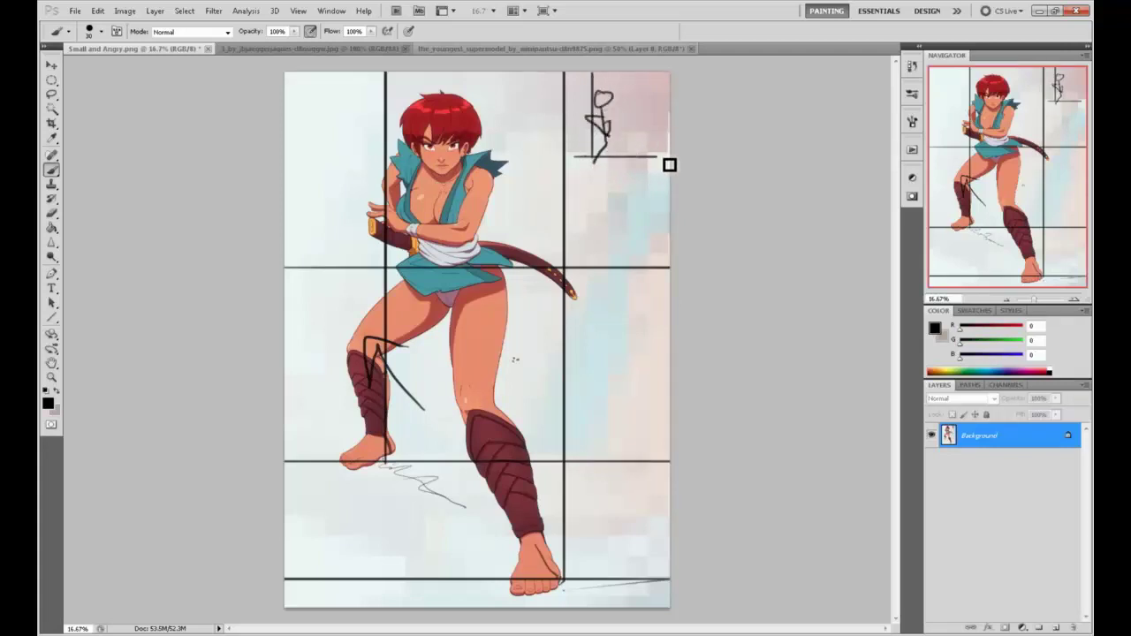
left_click_drag(661, 160, 661, 89)
mouse_move(608, 137)
left_mouse_down()
mouse_move(668, 158)
mouse_move(588, 177)
left_mouse_up()
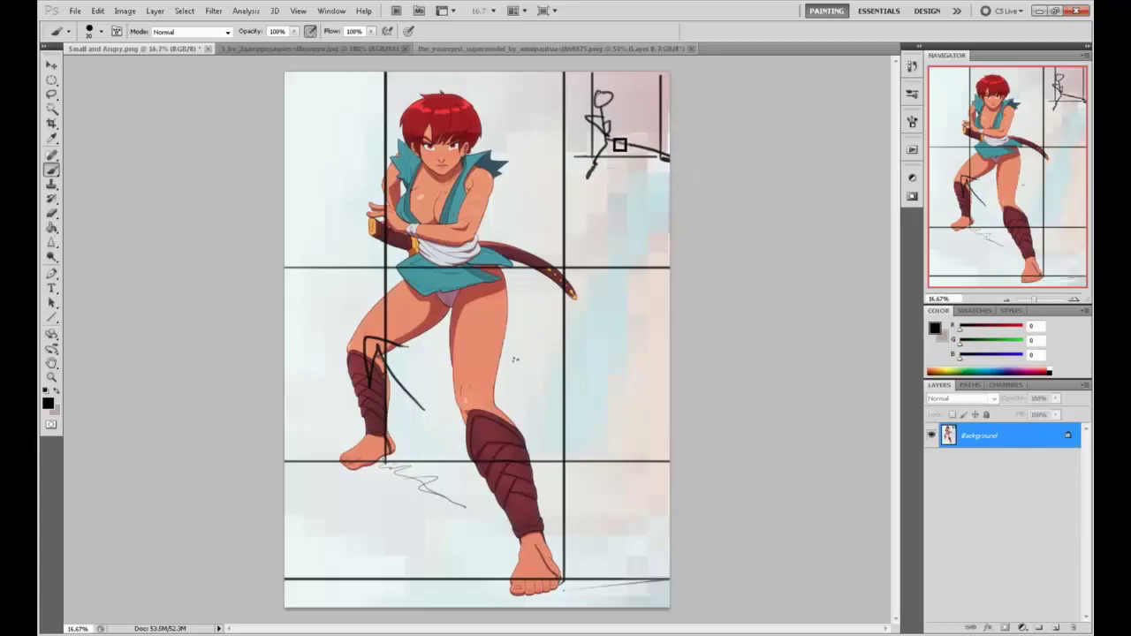
mouse_move(601, 113)
left_mouse_down()
mouse_move(643, 127)
mouse_move(618, 144)
mouse_move(634, 95)
mouse_move(622, 150)
mouse_move(649, 110)
mouse_move(669, 157)
left_mouse_up()
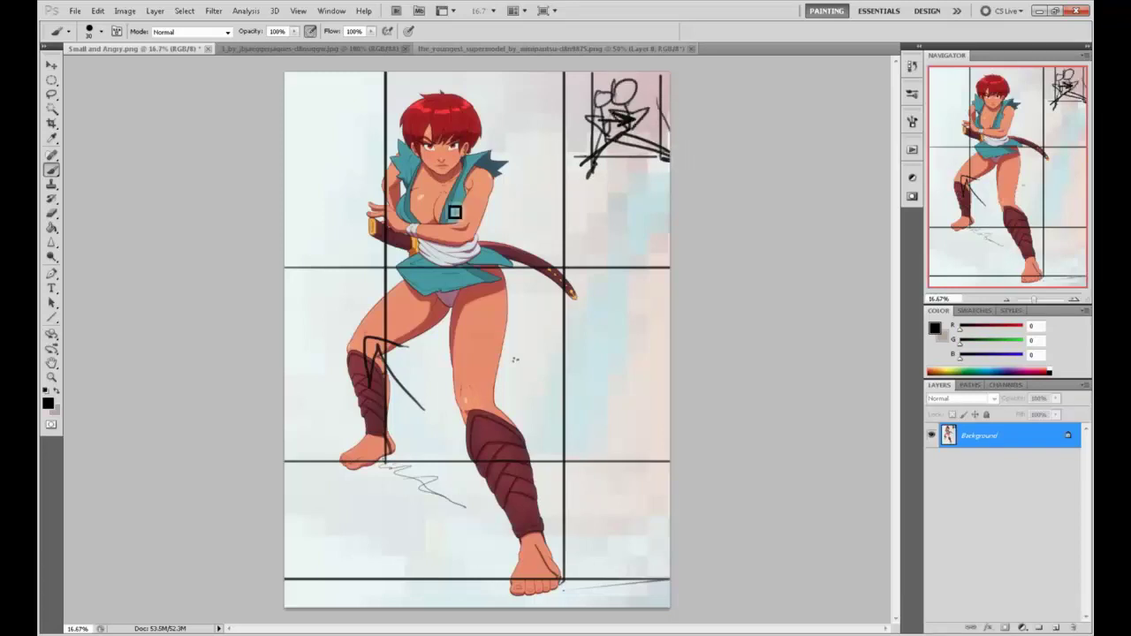
Step: Undo the stick figure, the shin strokes and the vertical grid lines
key("ctrl+alt+z")
key("ctrl+alt+z")
key("ctrl+alt+z")
key("ctrl+alt+z")
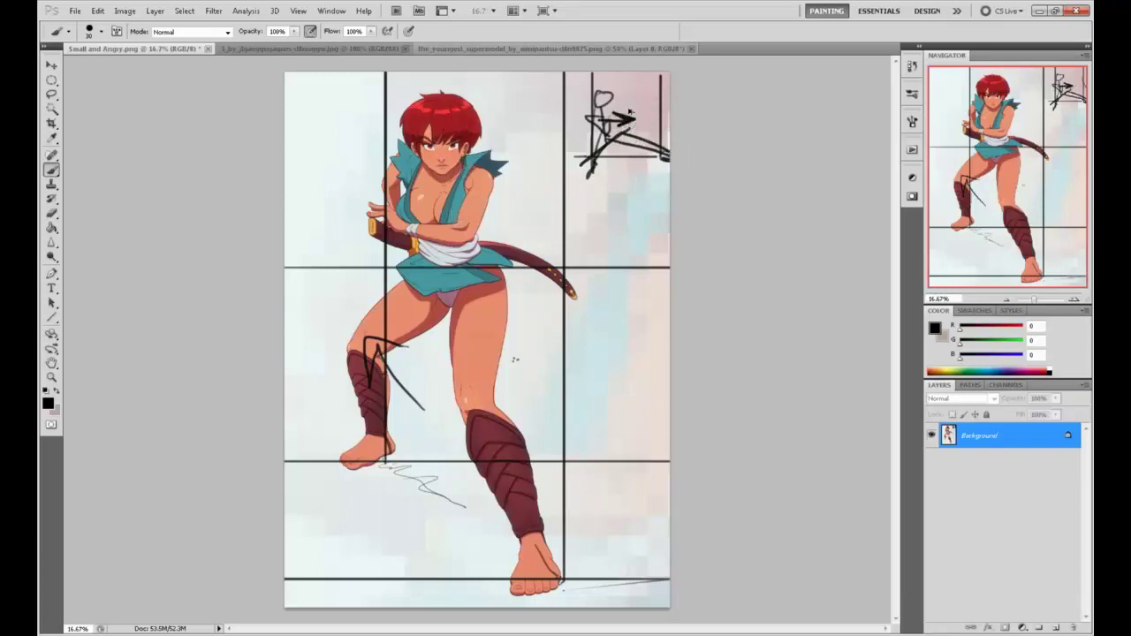
key("ctrl+alt+z")
key("ctrl+alt+z")
key("ctrl+alt+z")
key("ctrl+alt+z")
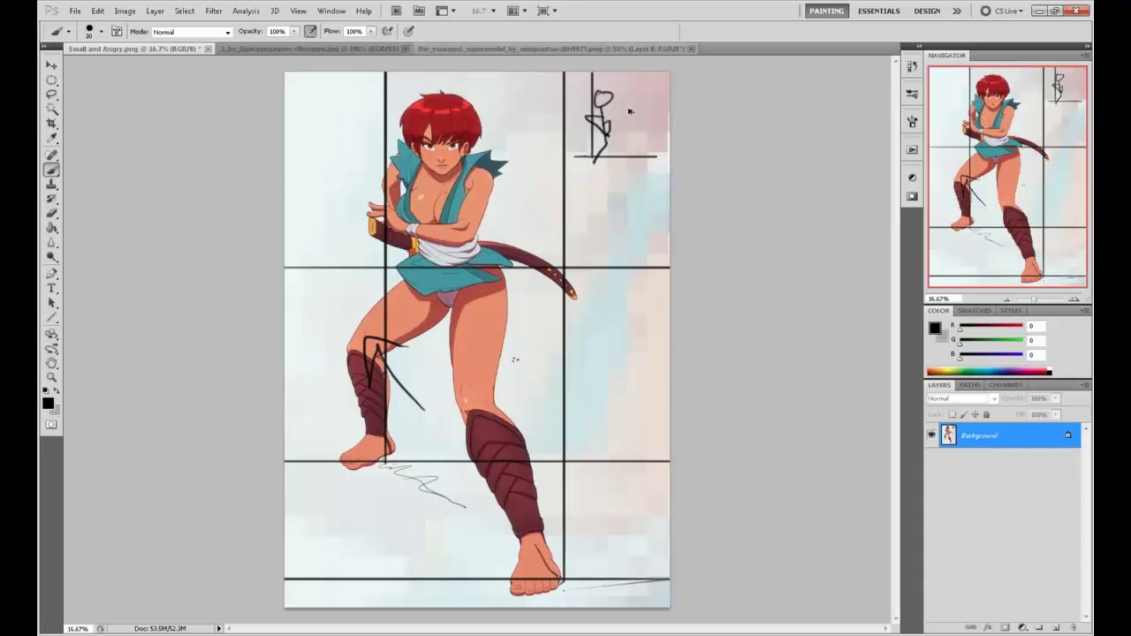
key("ctrl+alt+z")
key("ctrl+alt+z")
key("ctrl+alt+z")
key("ctrl+alt+z")
key("ctrl+alt+z")
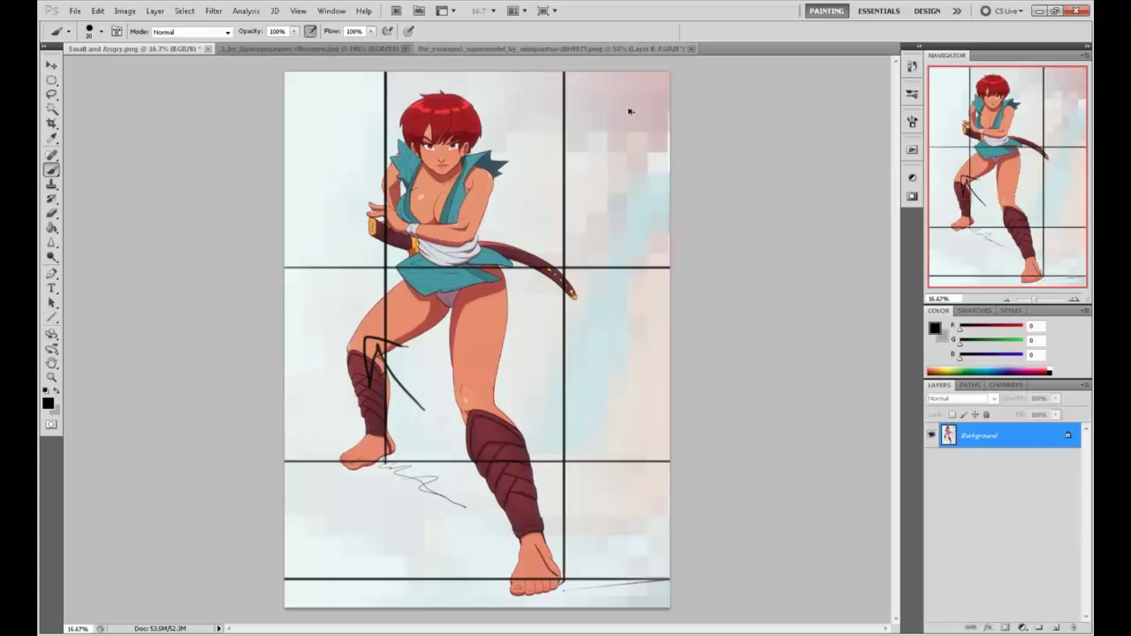
key("ctrl+alt+z")
key("ctrl+alt+z")
key("ctrl+alt+z")
key("ctrl+alt+z")
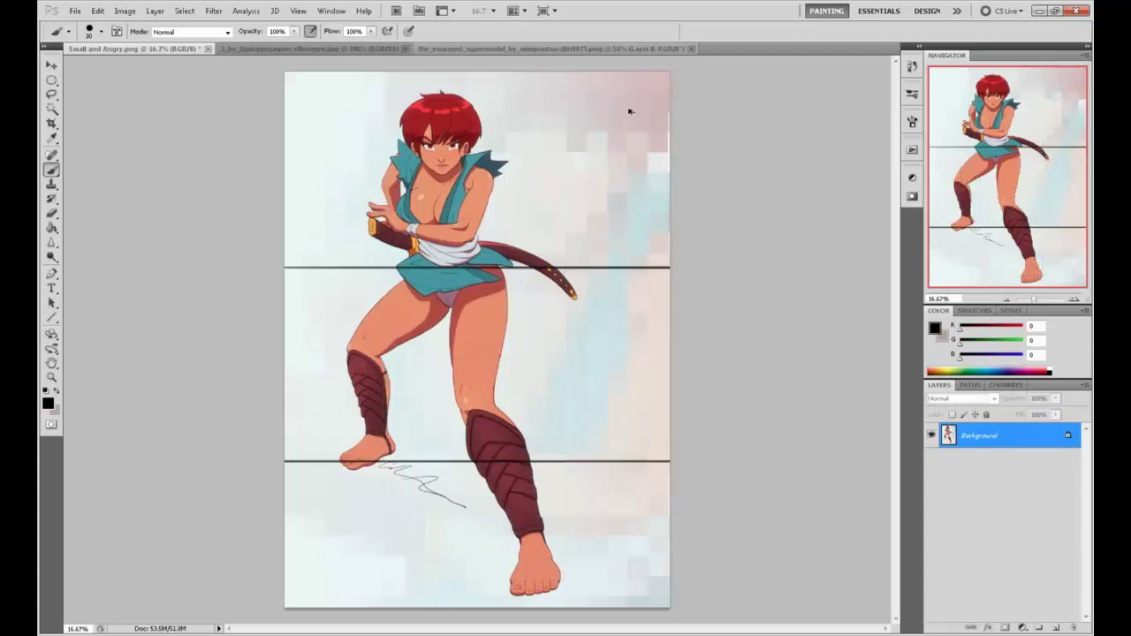
key("ctrl+alt+z")
key("ctrl+alt+z")
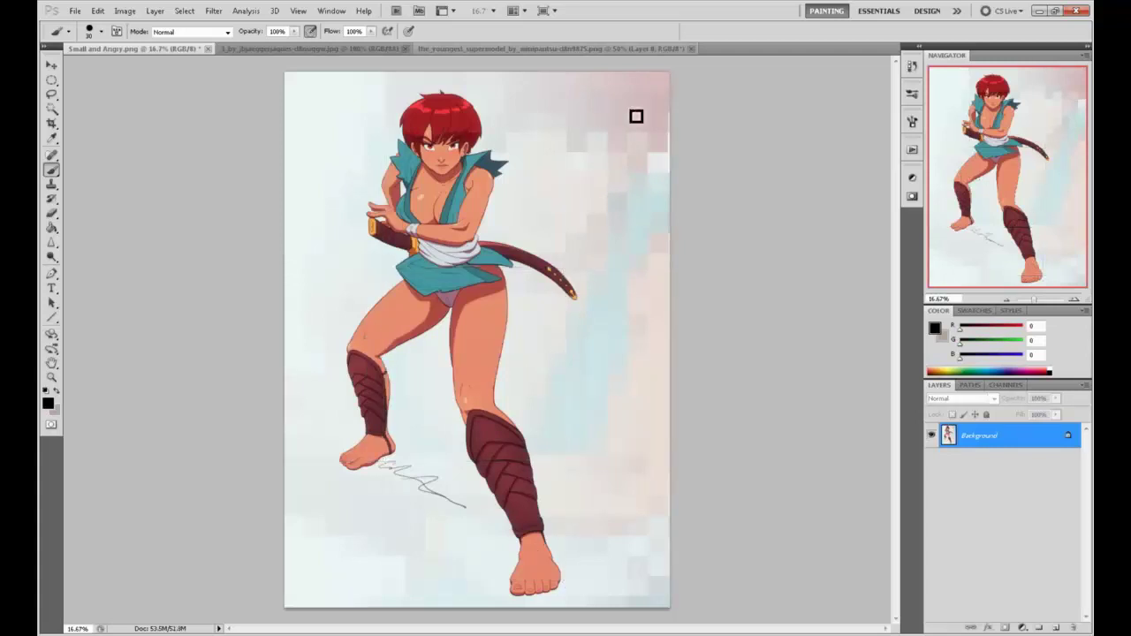
Step: Convert the Background to Layer 0 and lasso the right leg onto a new Layer 1
key("l")
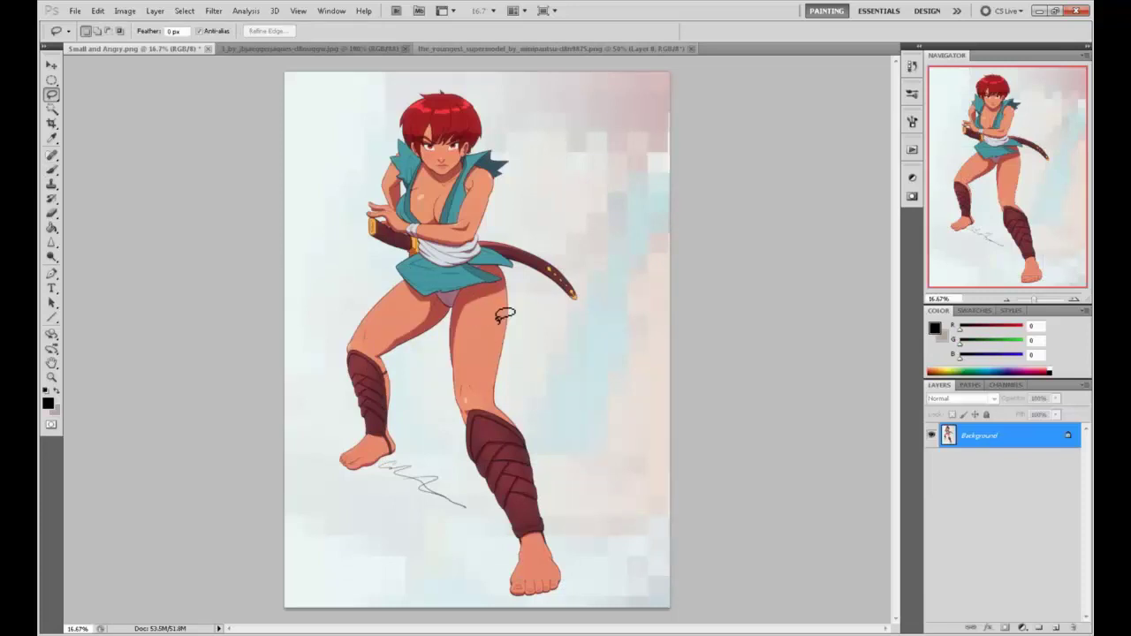
double_click(1025, 441)
left_click(669, 211)
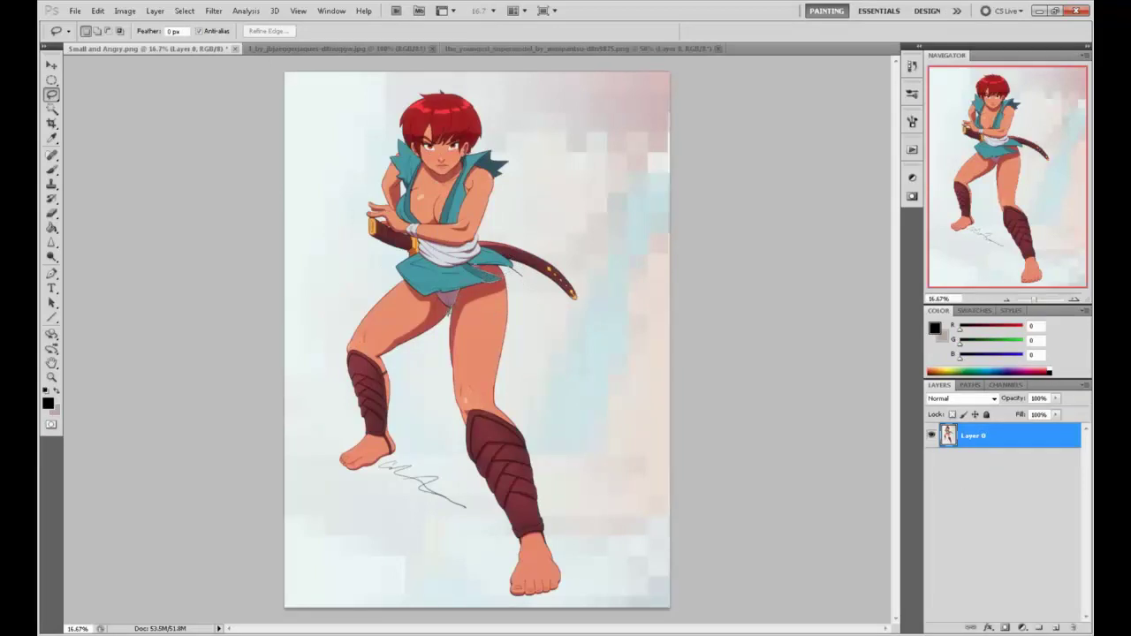
left_click_drag(448, 309, 532, 386)
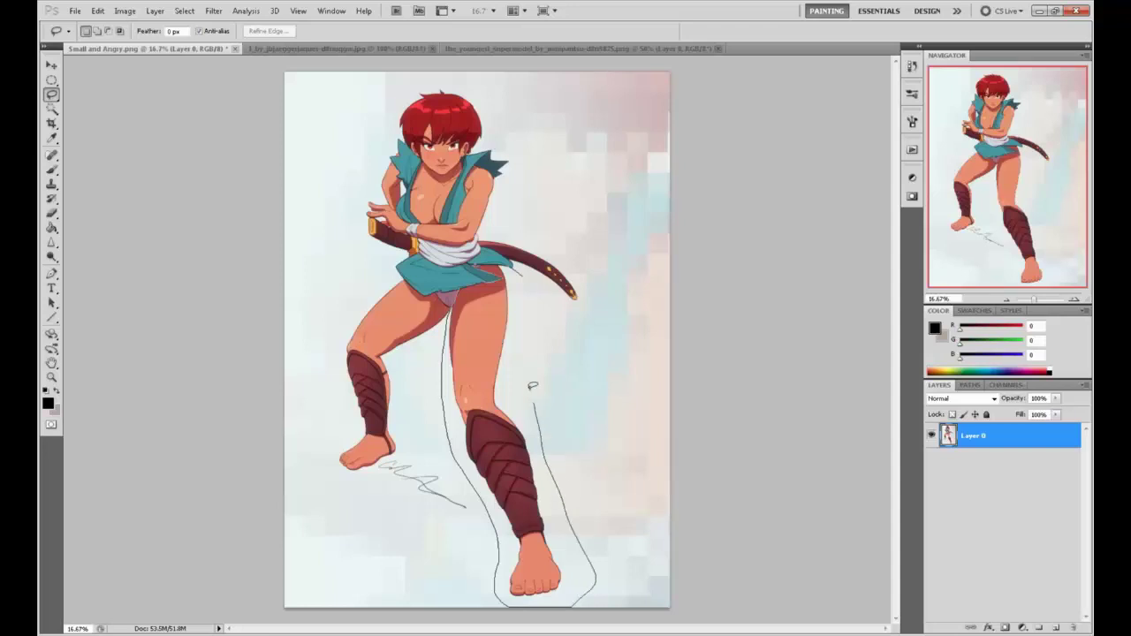
left_click_drag(525, 279, 527, 283)
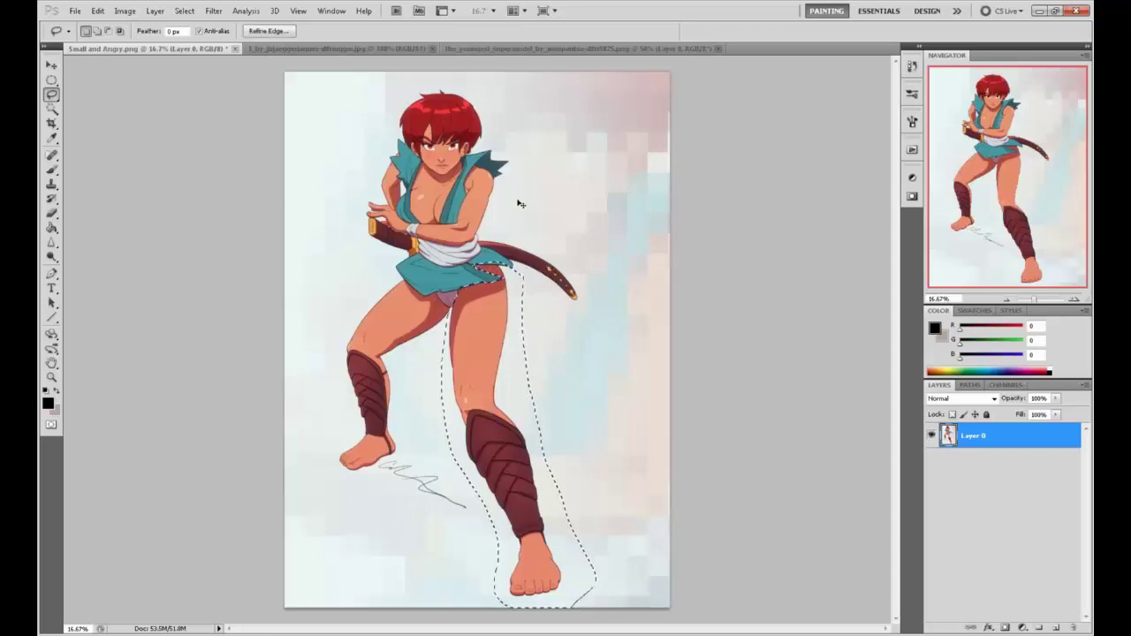
key("Delete")
key("ctrl+v")
Step: Scale, skew and warp the separated leg so it is shorter and bent at the knee
key("v")
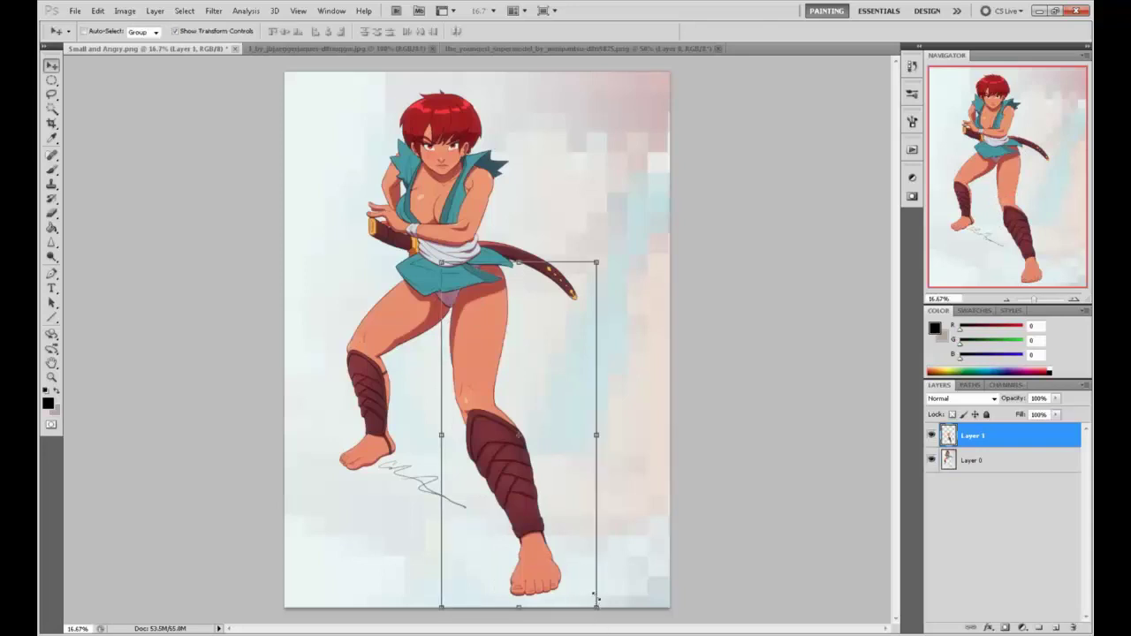
mouse_move(596, 598)
left_mouse_down()
mouse_move(591, 559)
mouse_move(527, 588)
mouse_move(508, 531)
mouse_move(508, 543)
mouse_move(551, 553)
mouse_move(509, 552)
left_mouse_up()
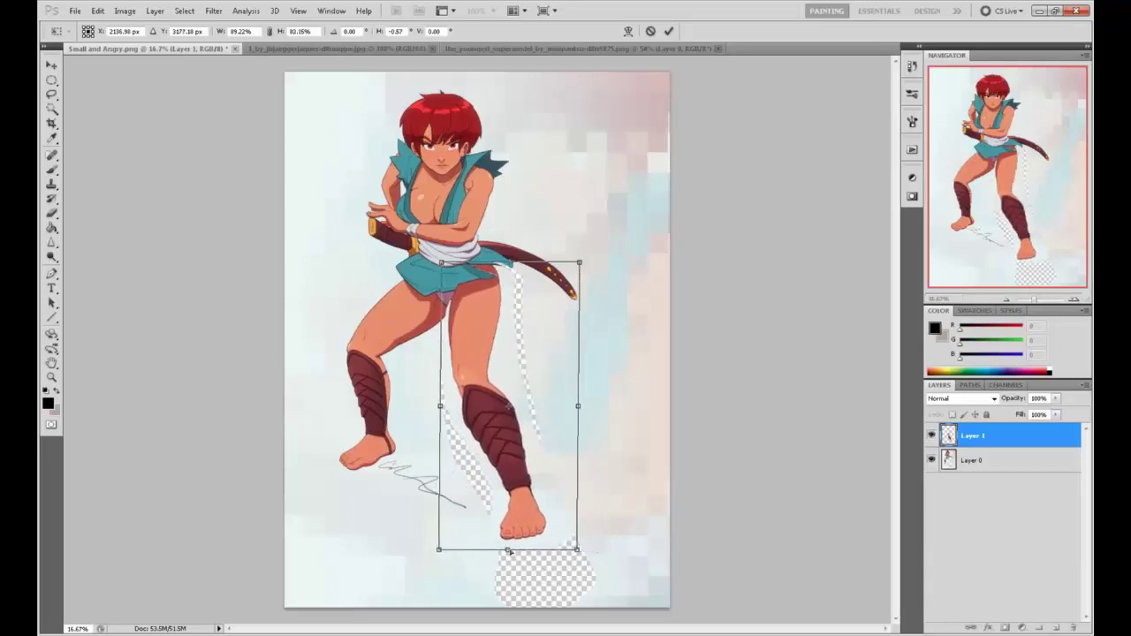
left_click_drag(509, 551, 500, 533)
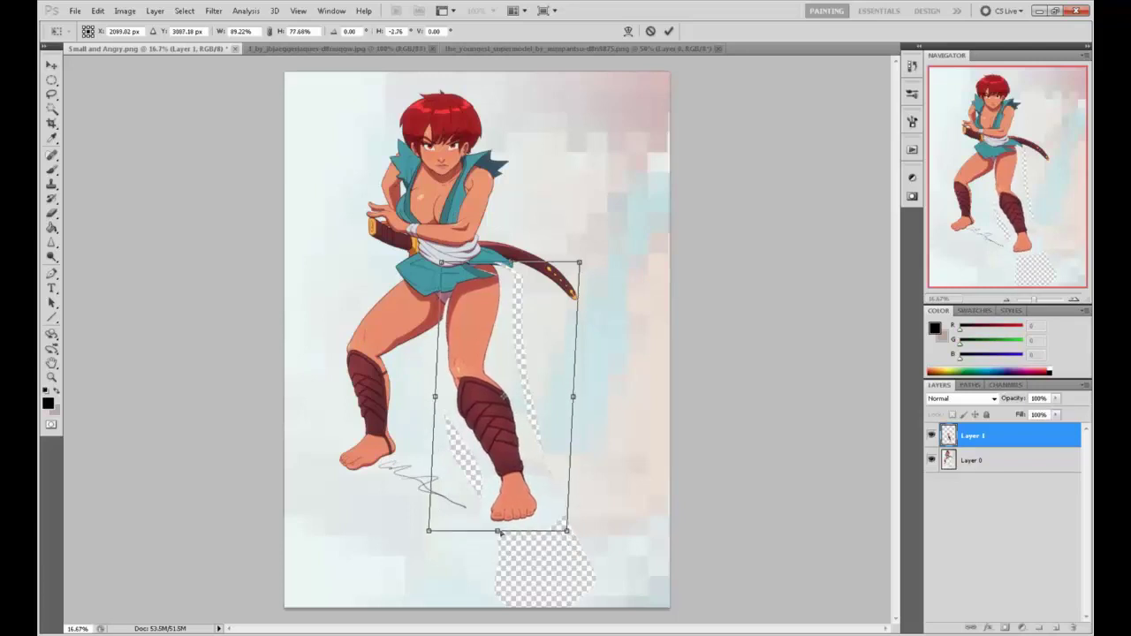
left_click_drag(500, 533, 510, 535)
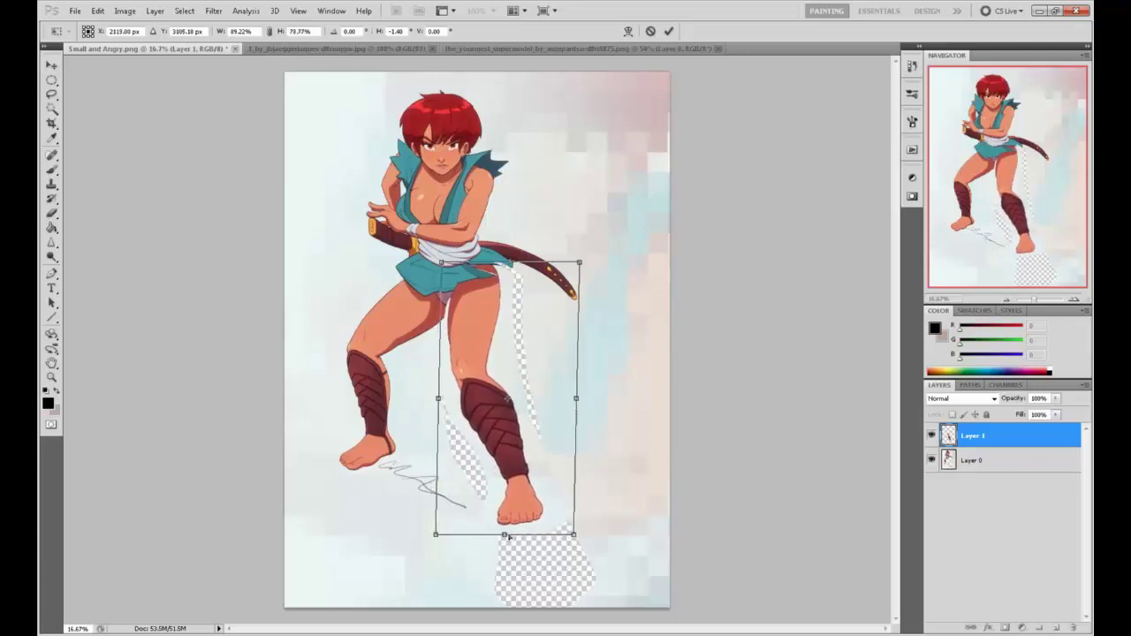
left_click(628, 31)
left_click_drag(464, 386, 463, 362)
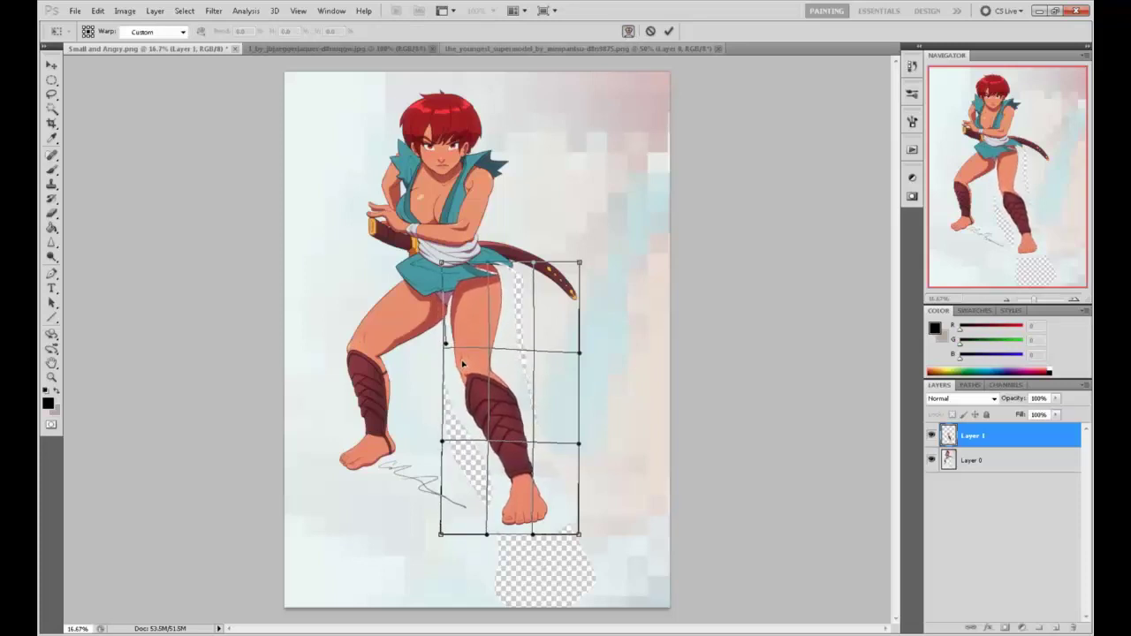
left_click(669, 31)
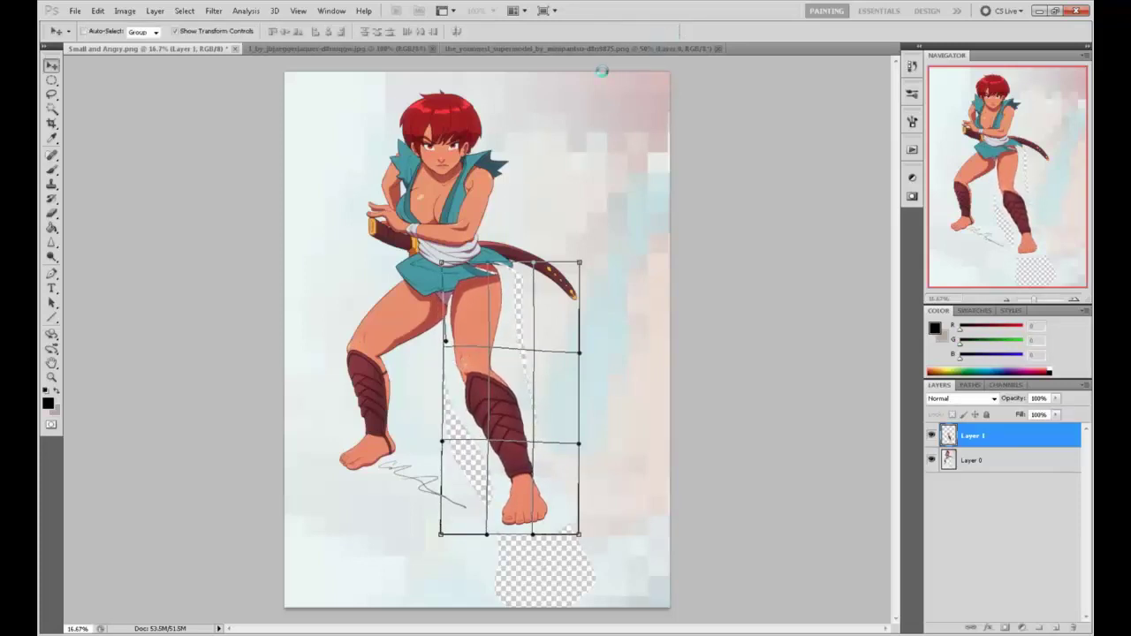
Step: Erase leftover skin and skirt near the hip with a smaller eraser
key("e")
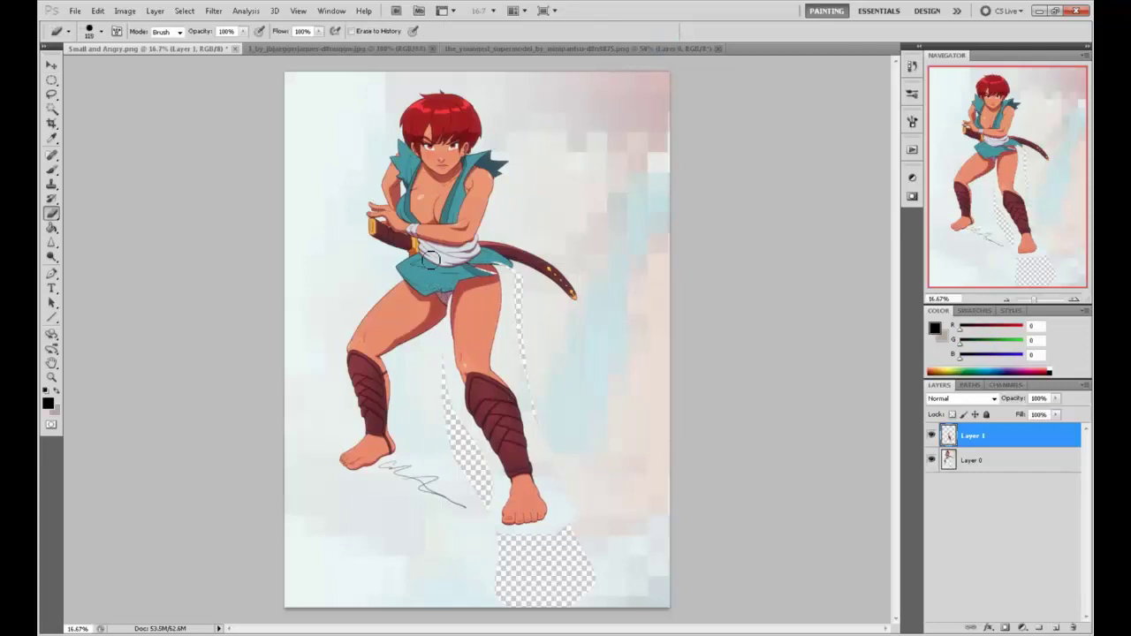
key("bracketleft")
key("bracketleft")
key("bracketleft")
left_click(450, 301)
mouse_move(449, 318)
left_mouse_down()
mouse_move(457, 280)
mouse_move(482, 282)
left_mouse_up()
Step: Add Layer 2 below Layer 0 and fill the transparent gaps with the light background colour
left_click(971, 459)
left_click(1058, 628)
left_click_drag(1014, 467, 1015, 496)
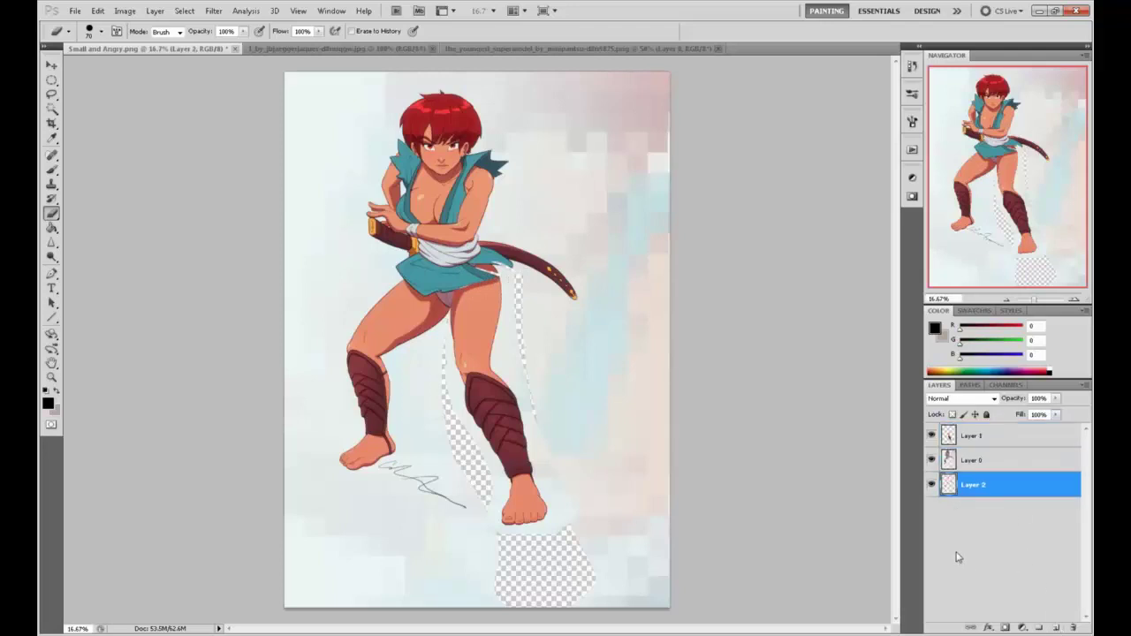
key("g")
left_click(451, 387, "alt")
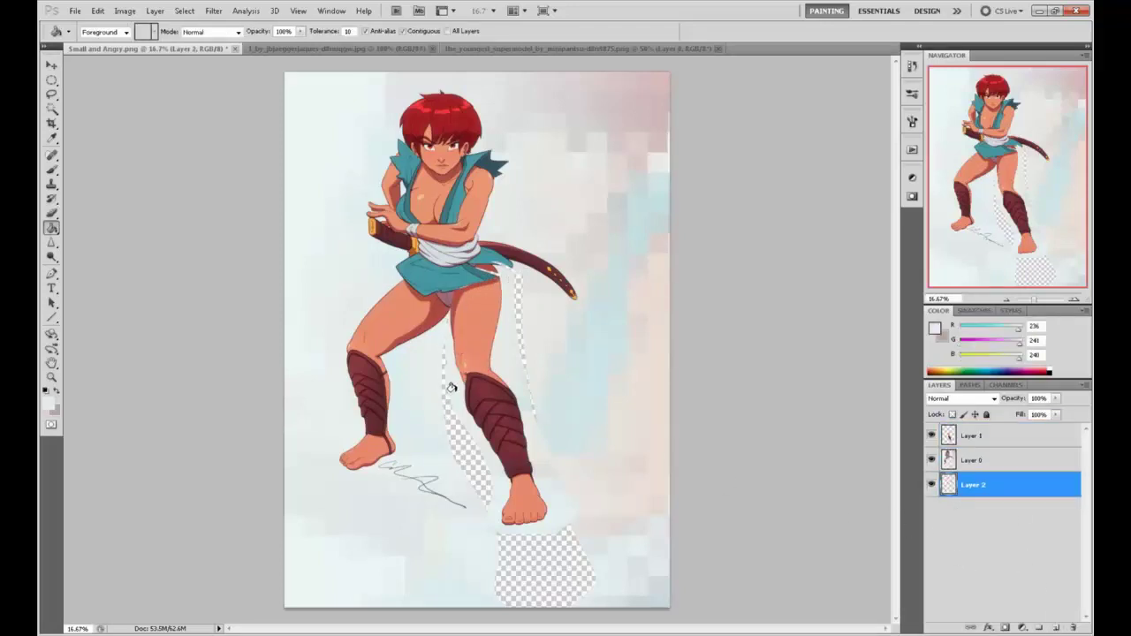
left_click(461, 402)
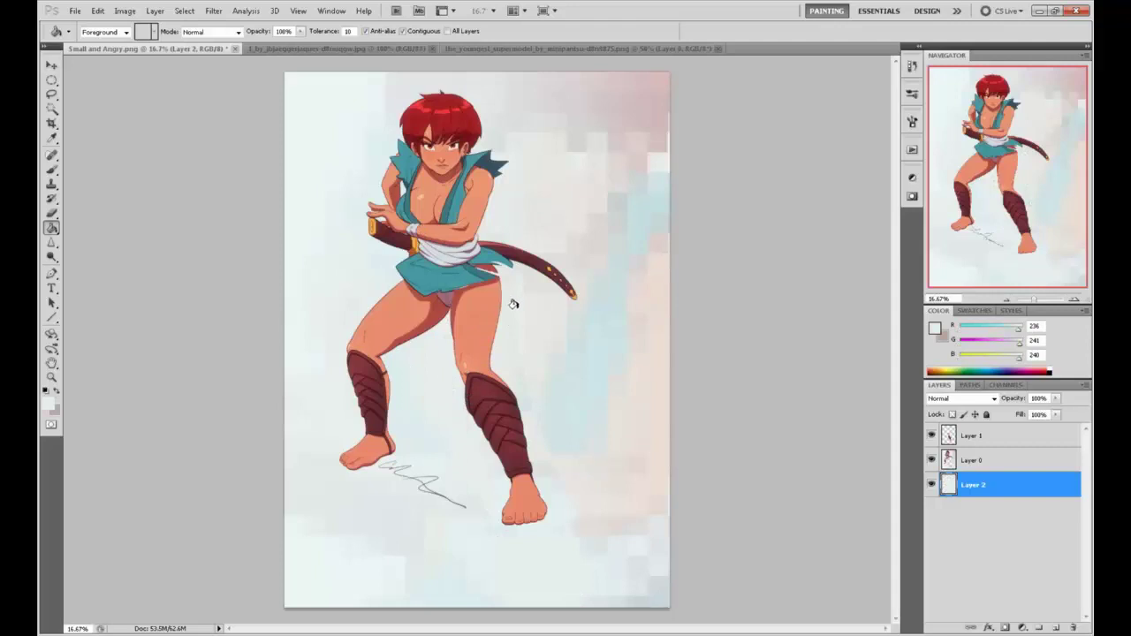
Step: Sample reds and a mauve from the thigh, then flatten the image into one Background layer
key("b")
left_click(492, 267, "alt")
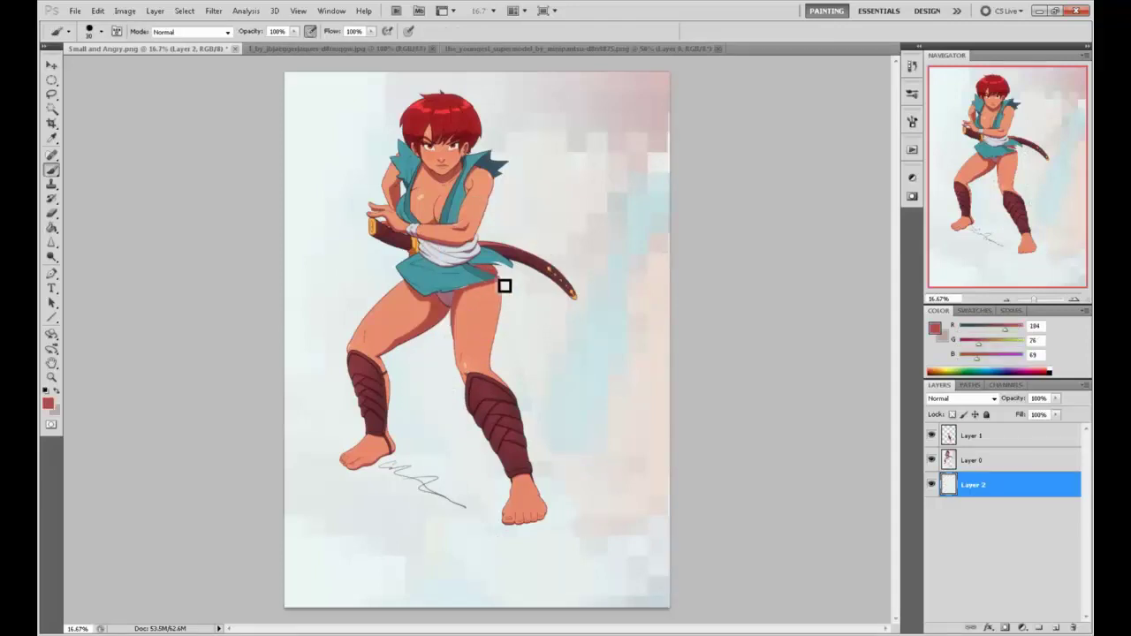
left_click(464, 313, "alt")
left_click(458, 313, "alt")
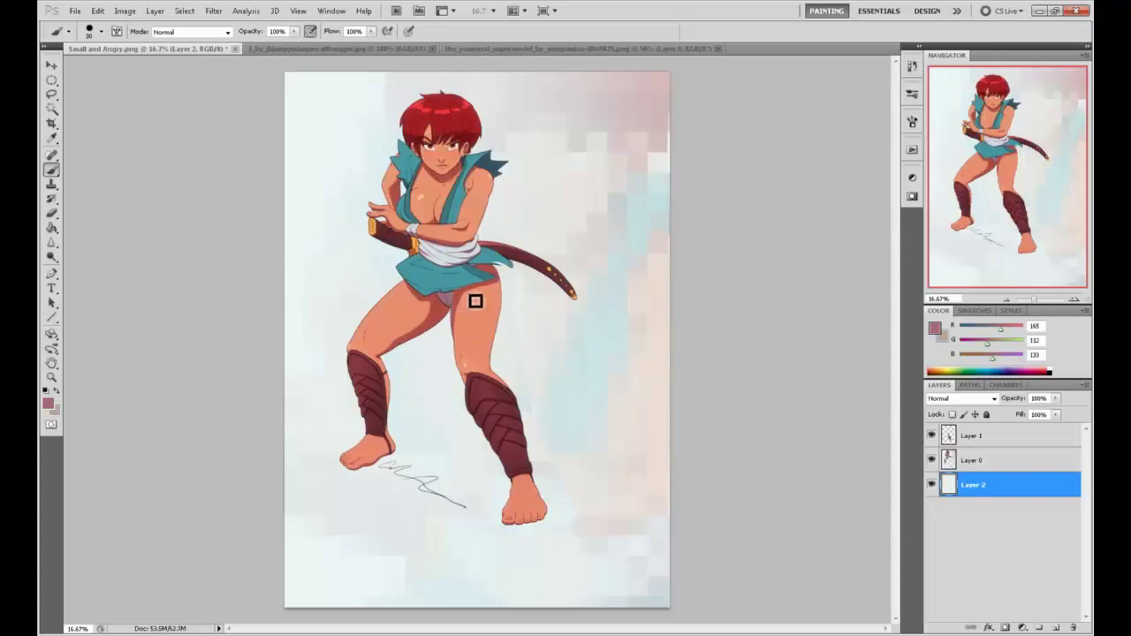
right_click(992, 456)
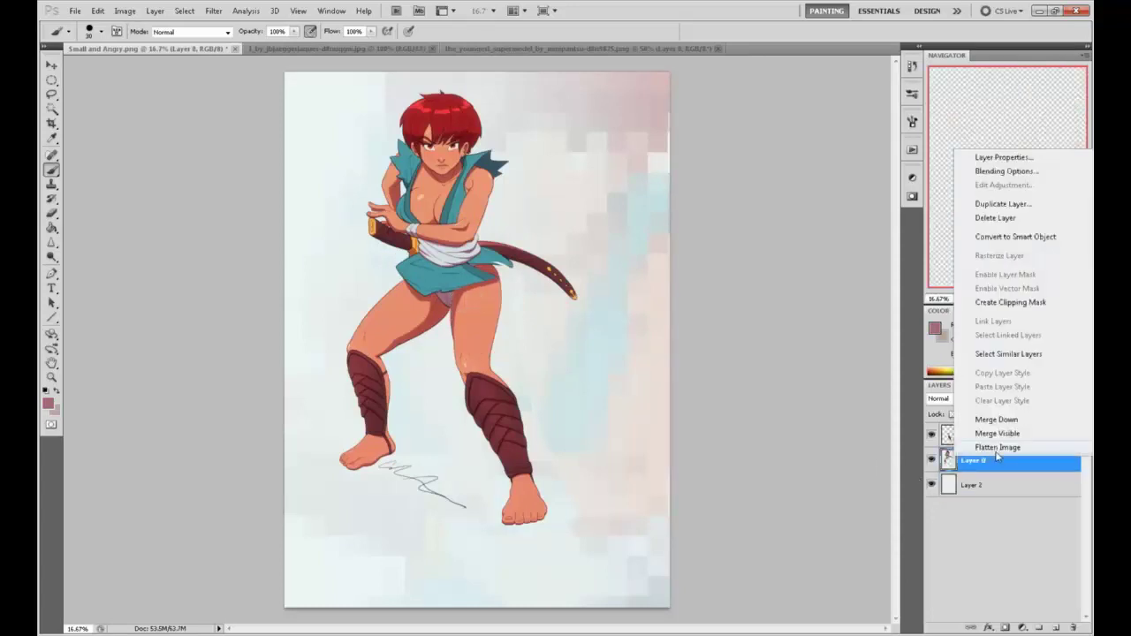
left_click(1012, 449)
Step: Crop the painting to a narrower frame around the figure
key("c")
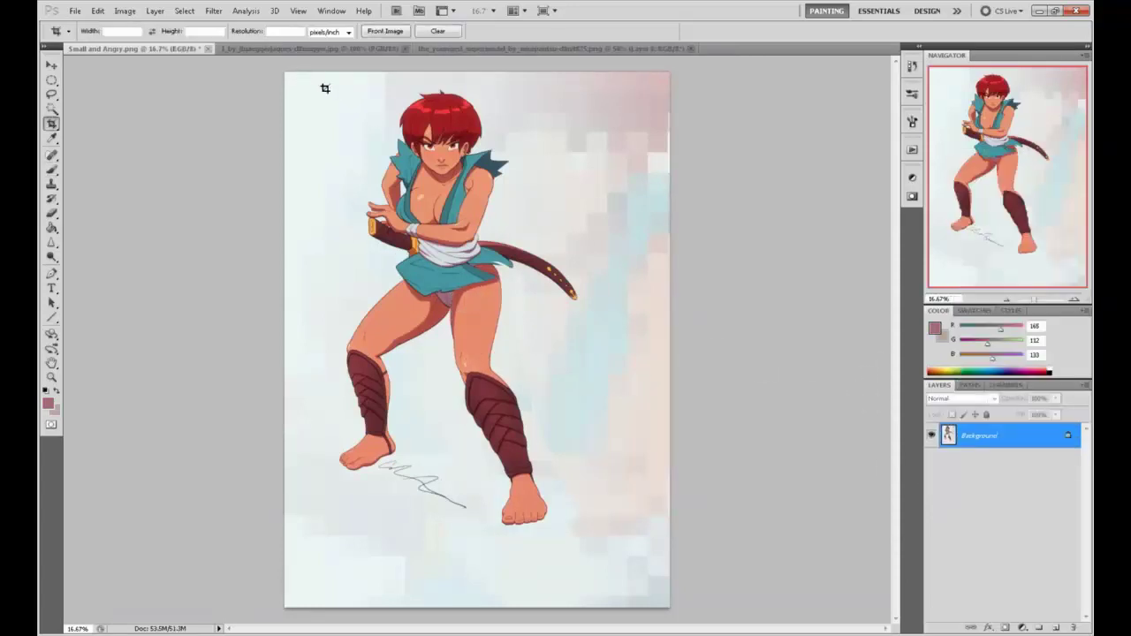
mouse_move(301, 72)
left_mouse_down()
mouse_move(578, 553)
mouse_move(608, 551)
left_mouse_up()
key("Return")
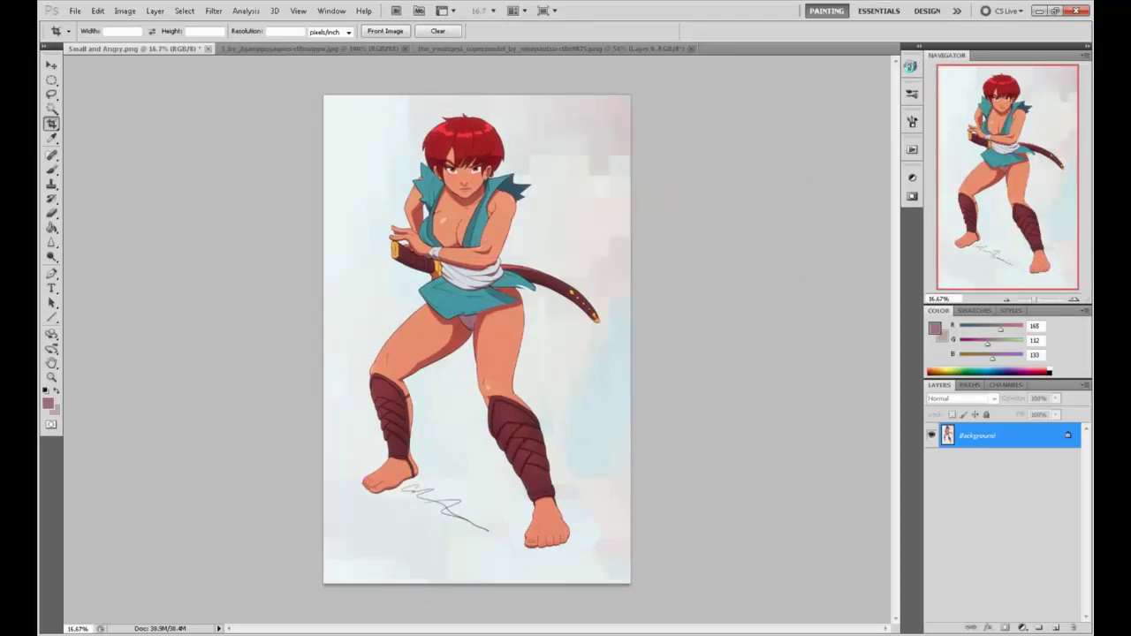
Step: Compare the uncropped History snapshot, return to the last Crop step, and select all
left_click(912, 66)
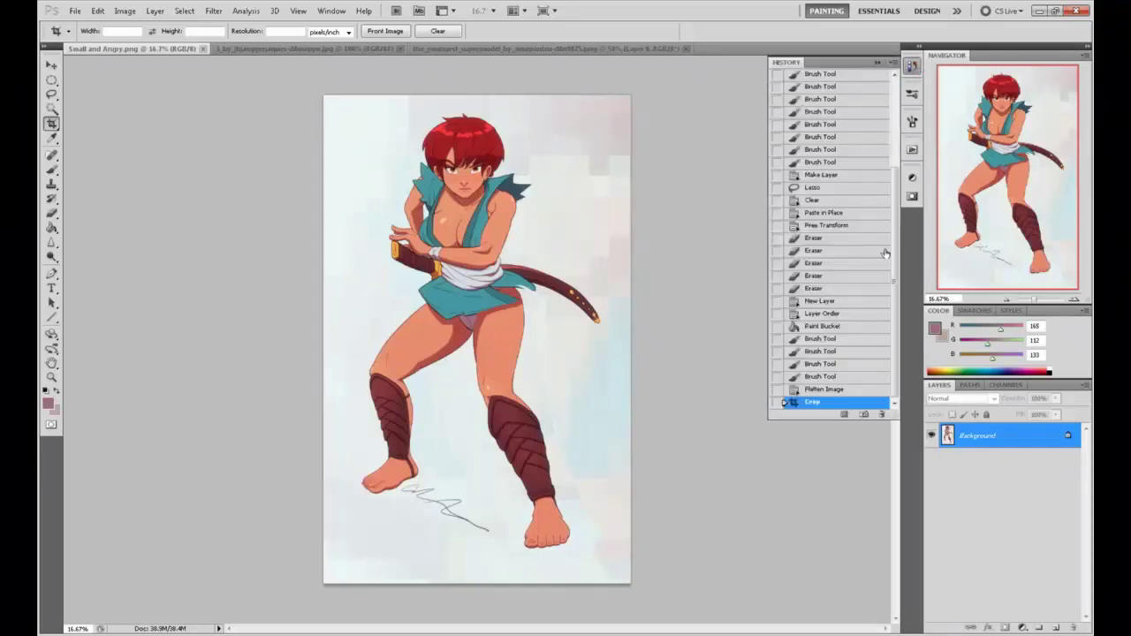
scroll(891, 251, "up", 5)
scroll(891, 247, "up", 10)
left_click(854, 82)
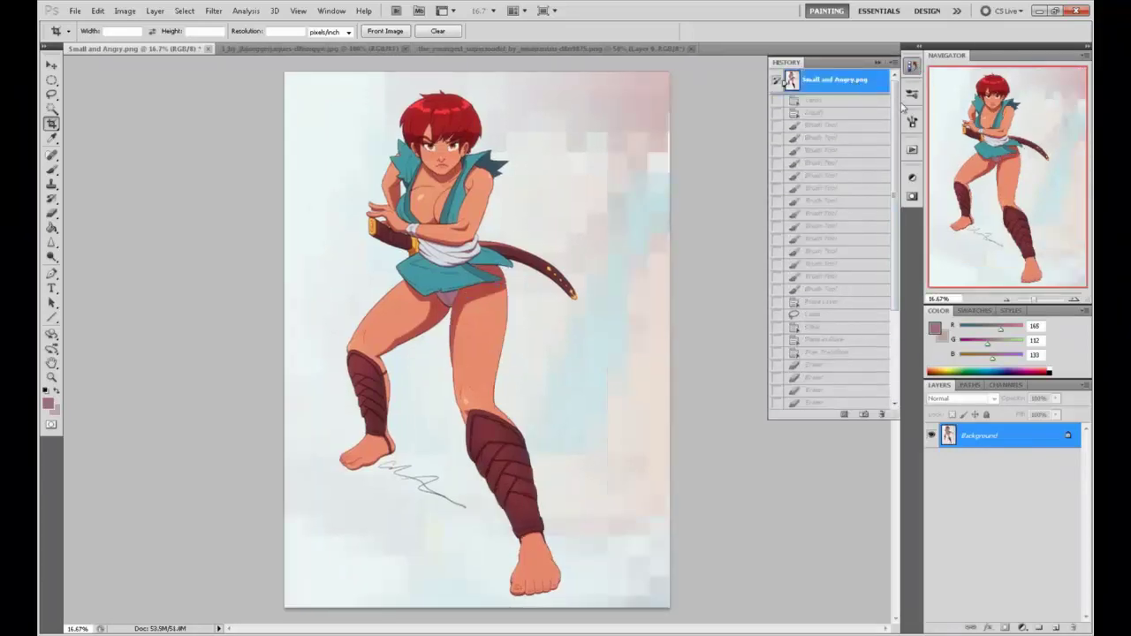
scroll(893, 221, "down", 5)
scroll(892, 229, "down", 5)
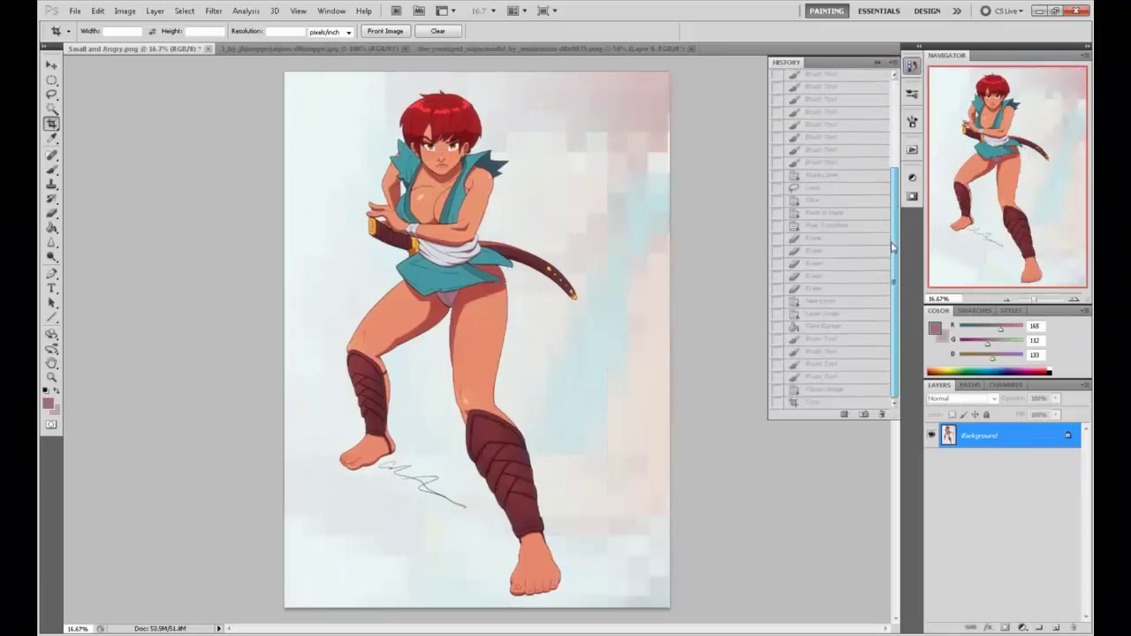
left_click(814, 403)
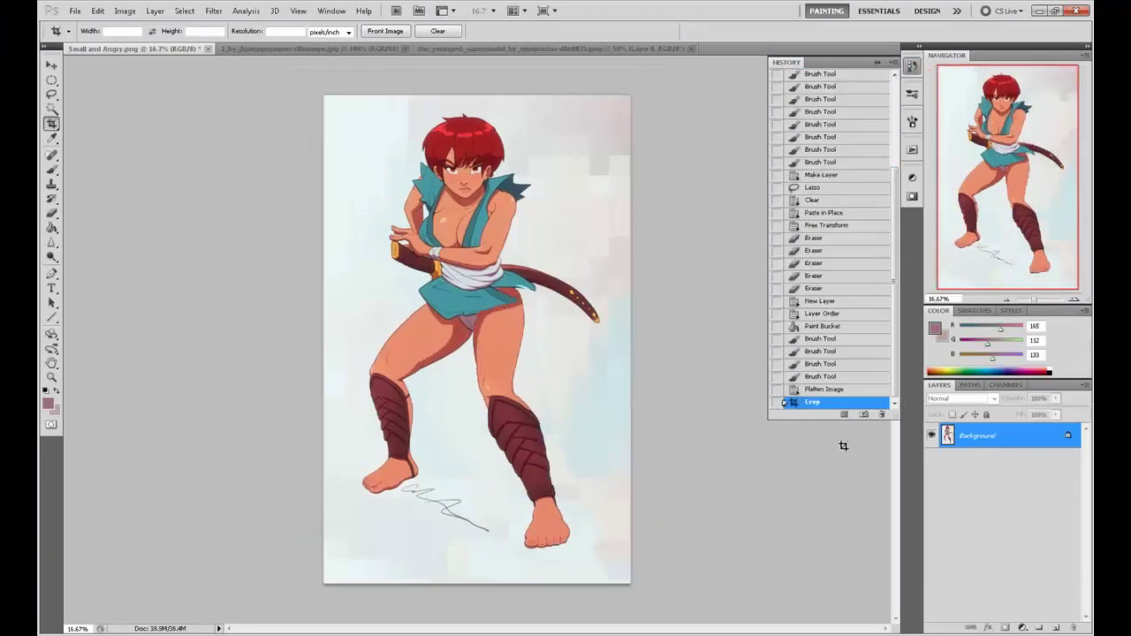
key("ctrl+a")
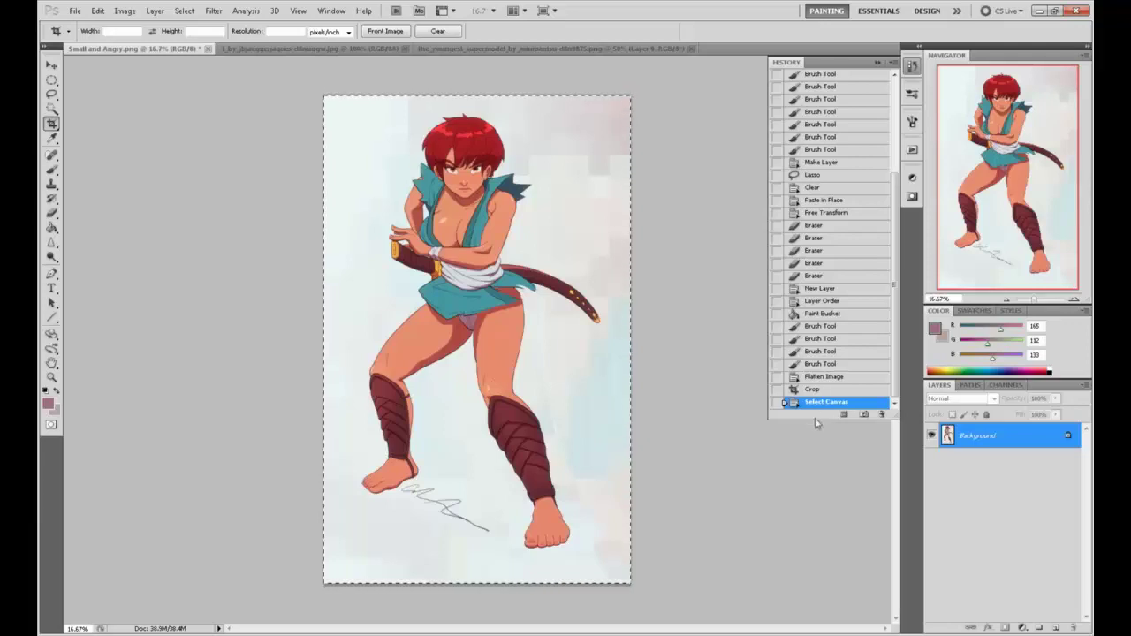
scroll(894, 356, "up", 10)
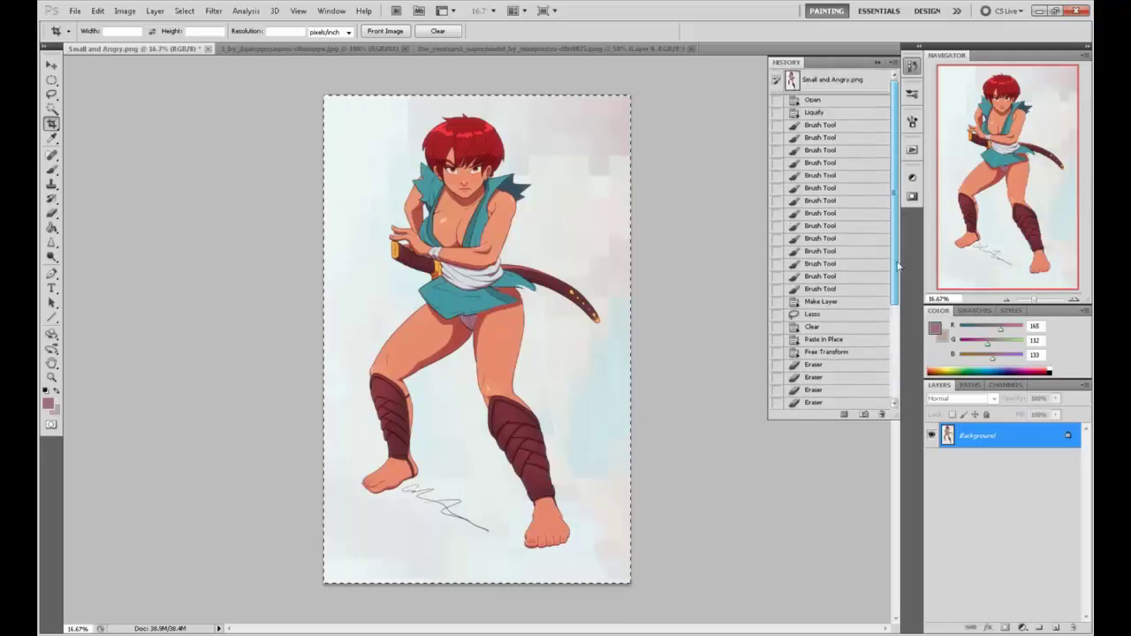
Step: Revert to the uncropped snapshot and paste the crop in place as Layer 1, nudged up-left
left_click(859, 81)
key("ctrl+shift+v")
key("v")
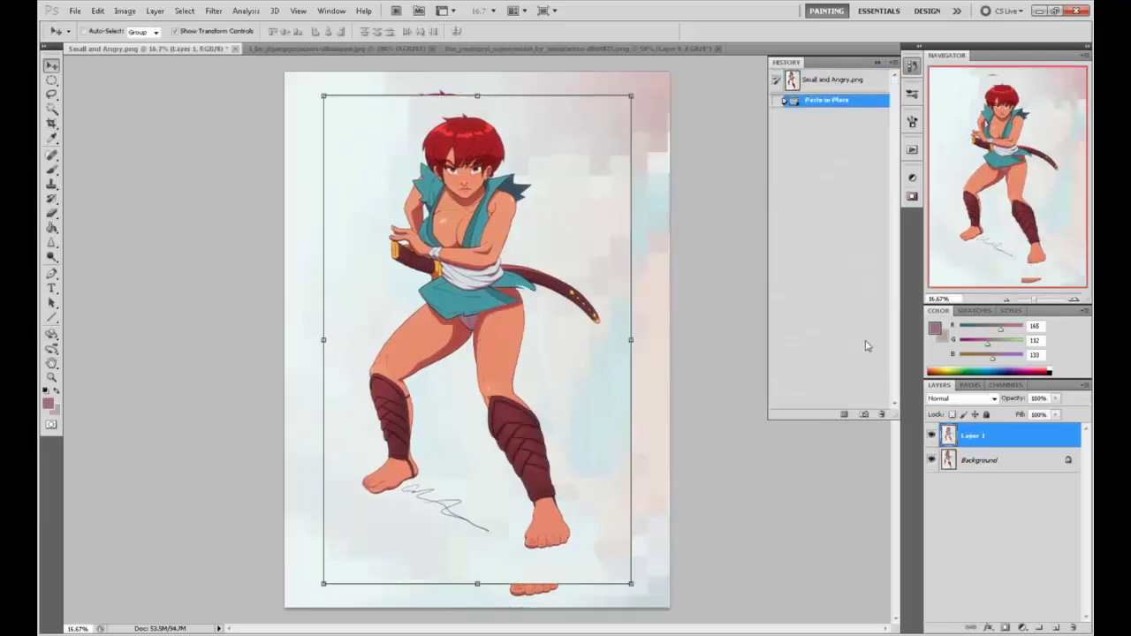
left_click_drag(550, 304, 530, 281)
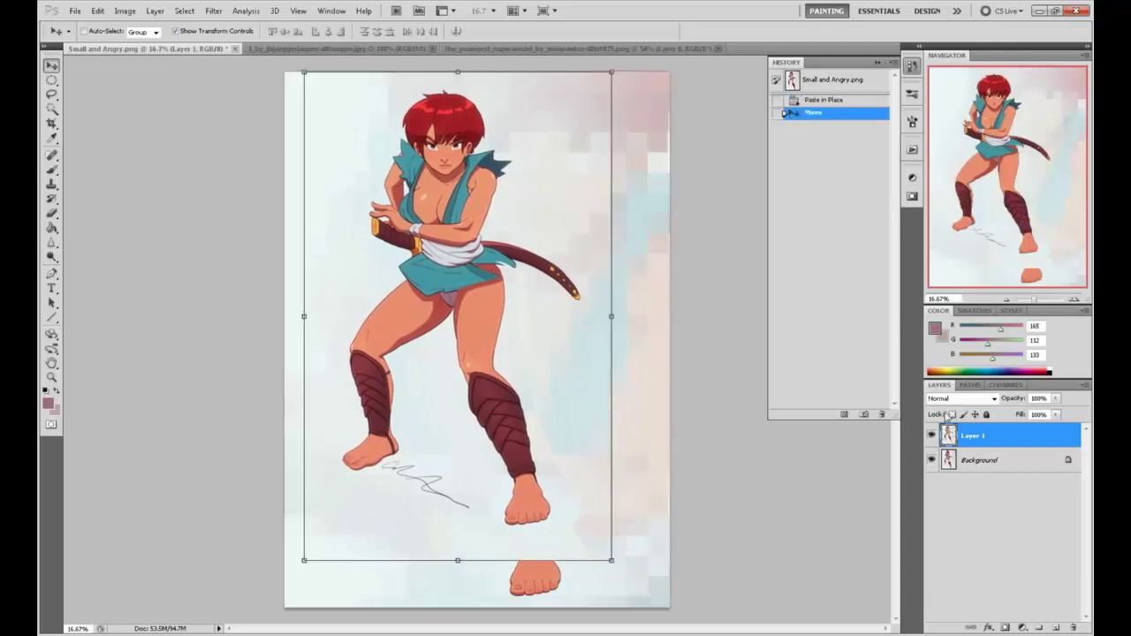
Step: Toggle Layer 1's visibility repeatedly to compare it with the original painting
left_click(931, 436)
left_click(932, 437)
left_click(931, 436)
left_click(932, 436)
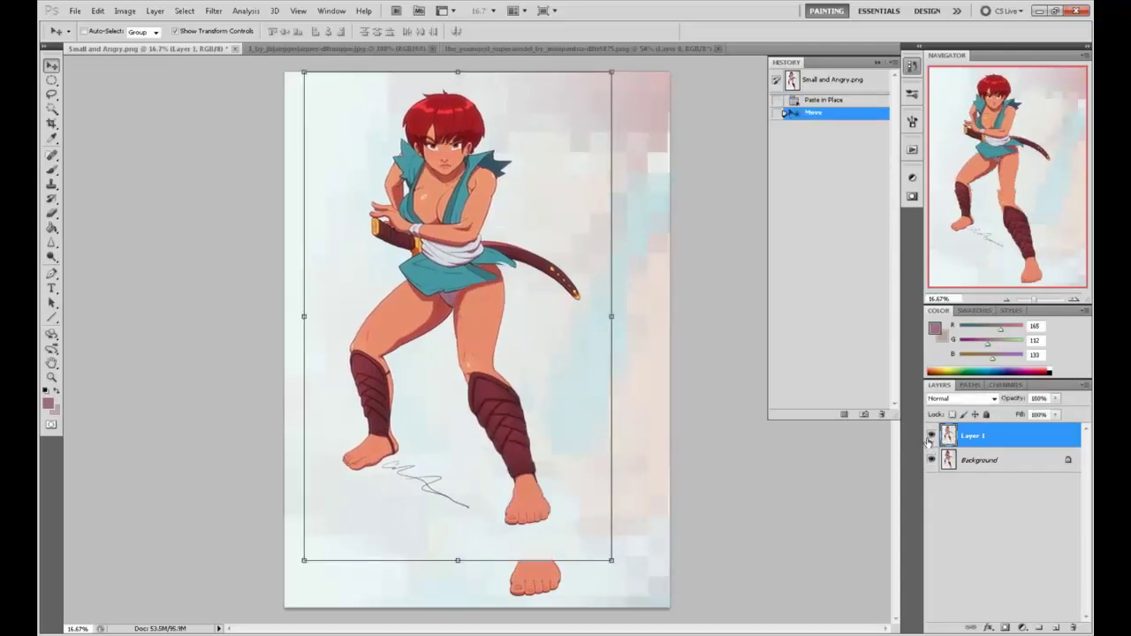
key("b")
left_click(930, 438)
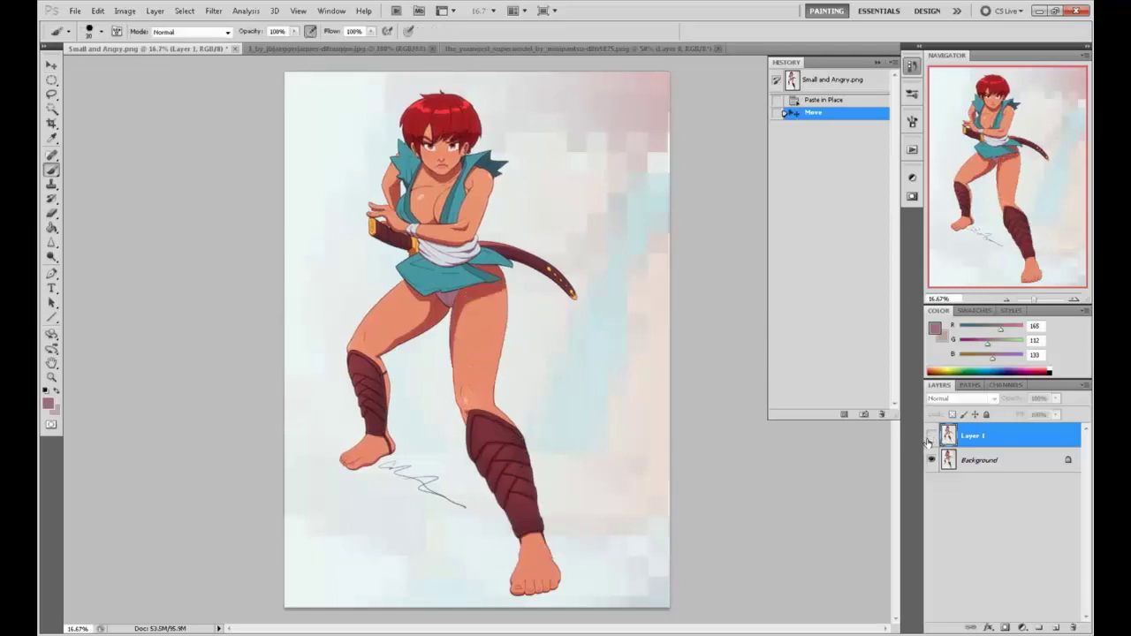
left_click(932, 437)
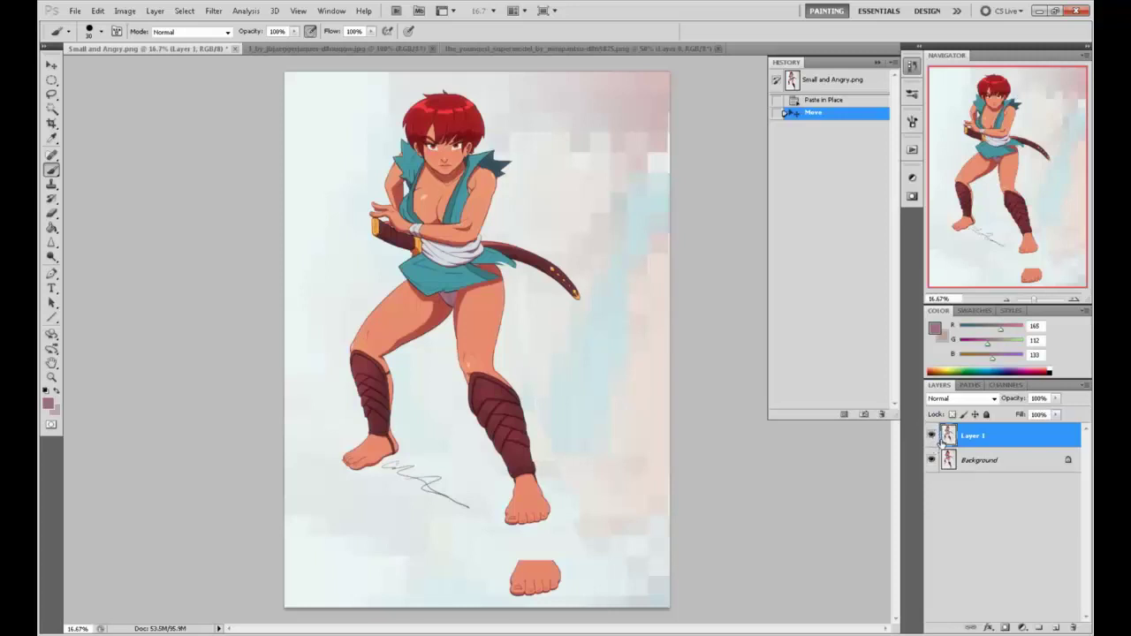
left_click(933, 437)
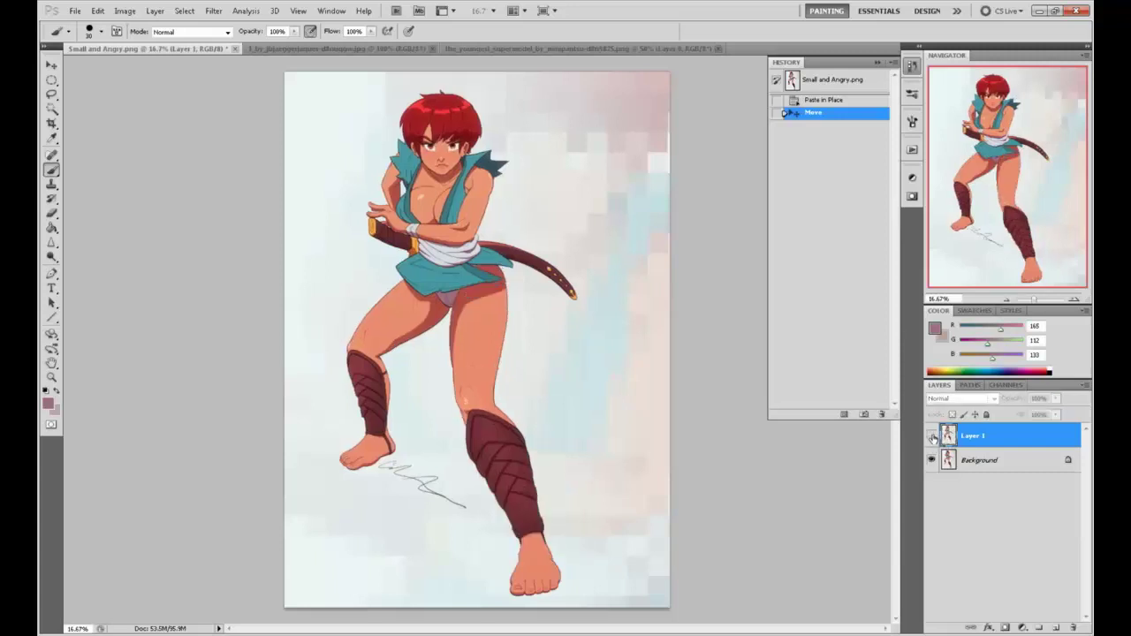
left_click(932, 436)
left_click(932, 436)
left_click(932, 436)
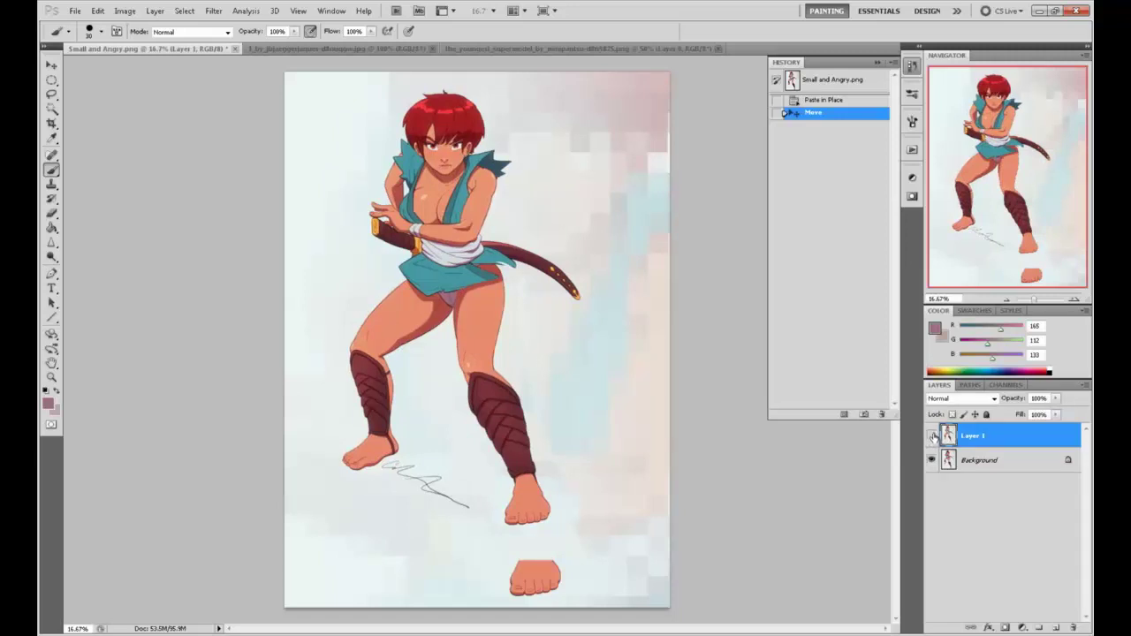
left_click(932, 437)
left_click(932, 437)
left_click(933, 437)
left_click(932, 437)
left_click(933, 437)
left_click(932, 437)
left_click(932, 437)
left_click(932, 437)
left_click(932, 437)
Step: Crop the figure painting to a tighter frame around the figure
key("c")
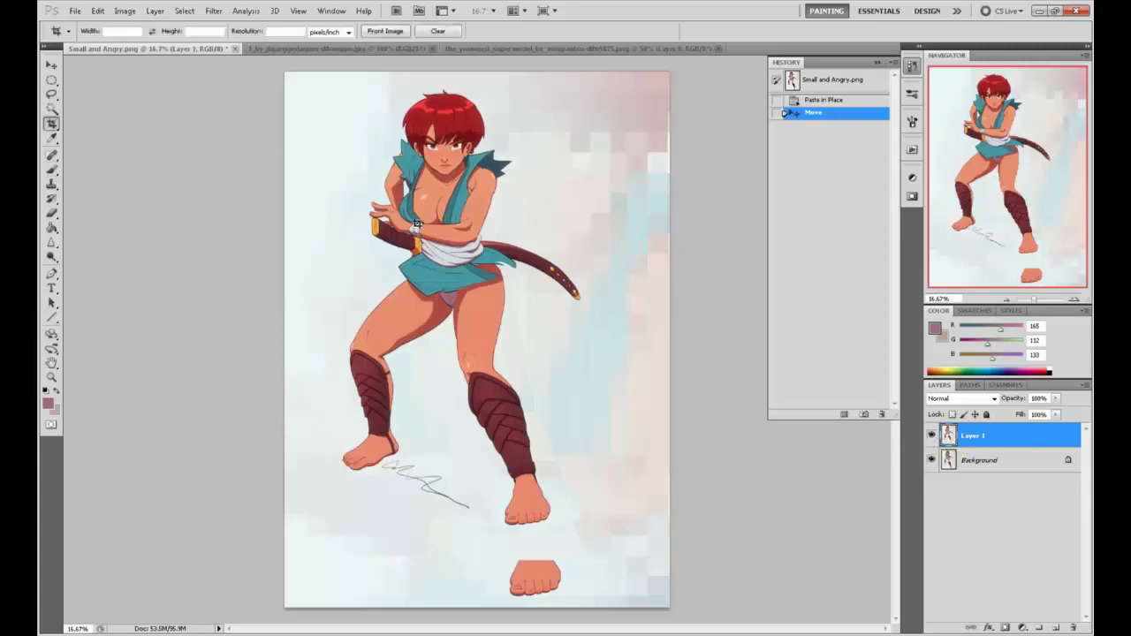
left_click_drag(274, 58, 616, 561)
key("Return")
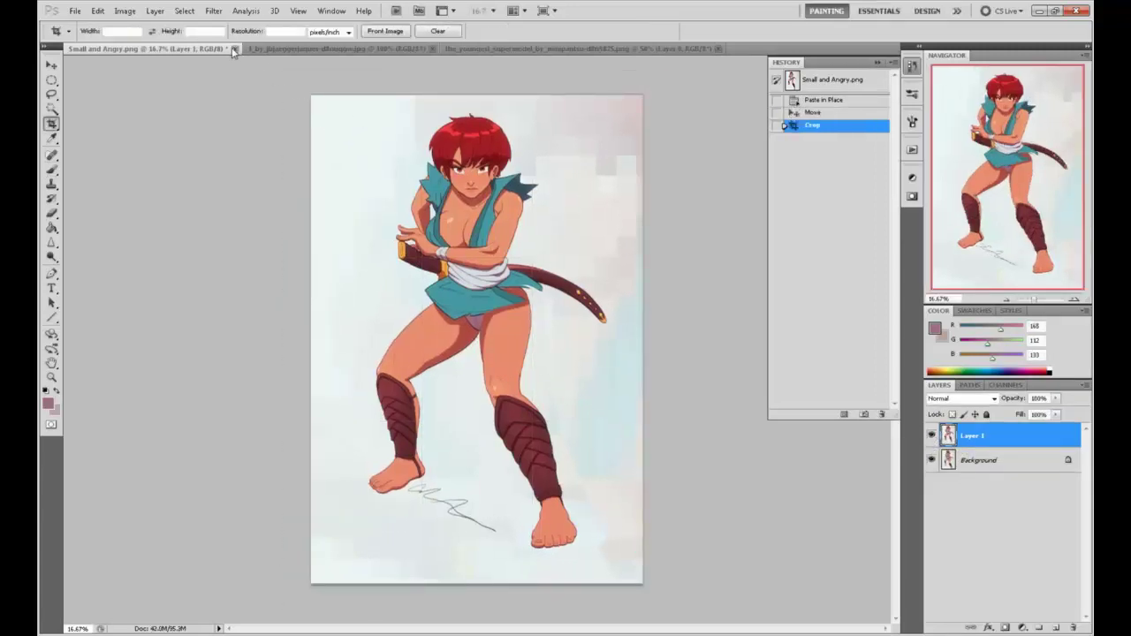
left_click(234, 50)
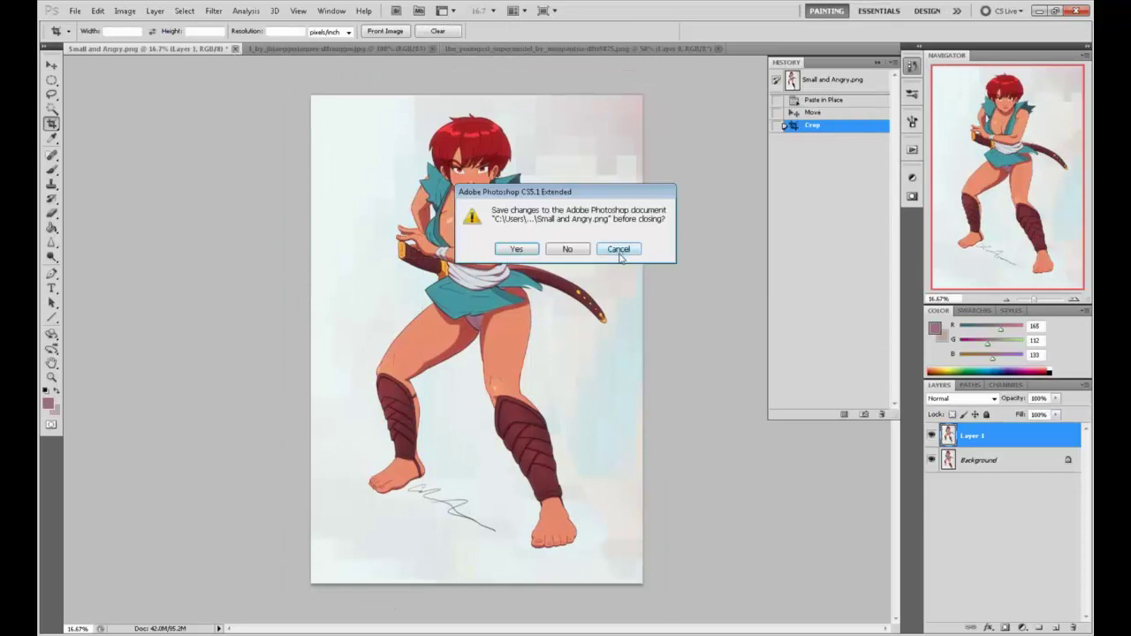
left_click(619, 250)
Step: Flatten the image, then close the document and save the changes
right_click(998, 469)
left_click(995, 573)
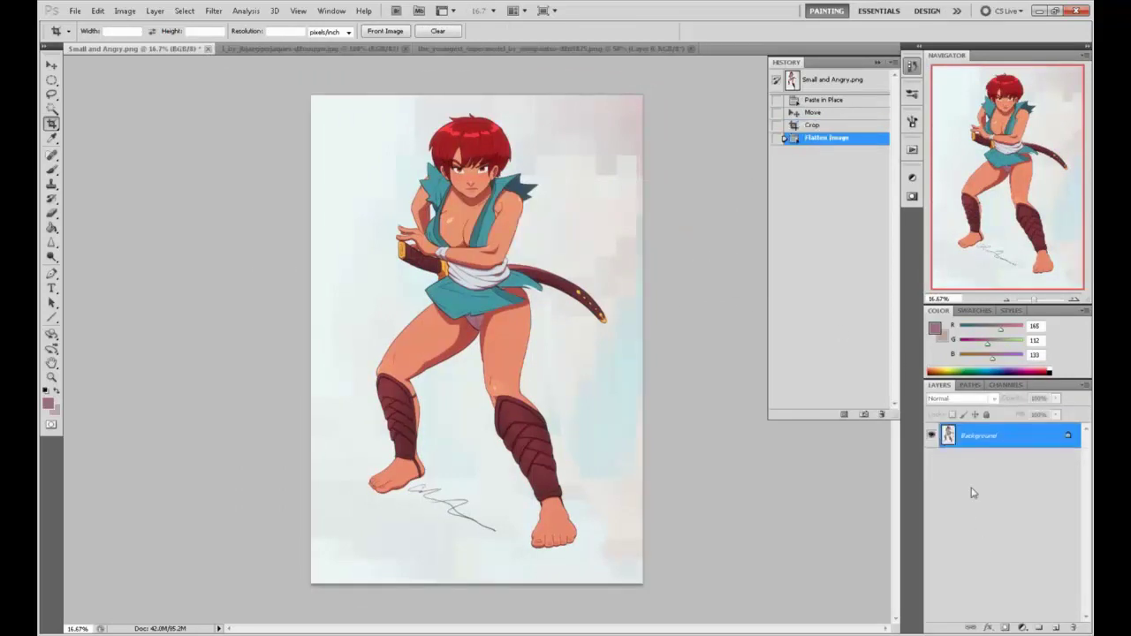
left_click(878, 62)
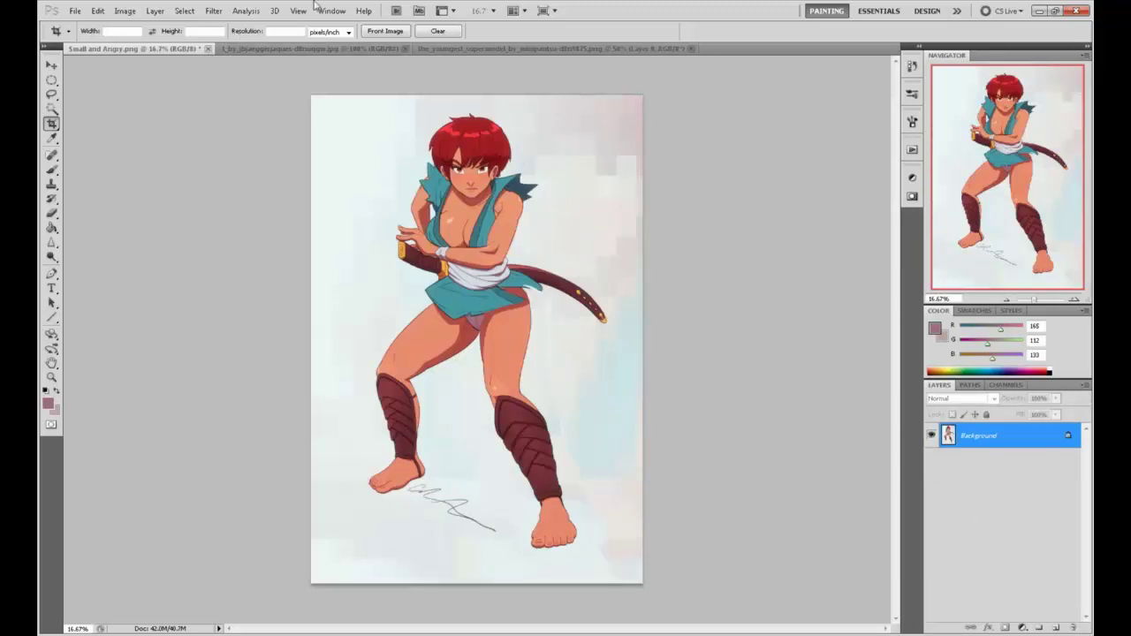
left_click(209, 48)
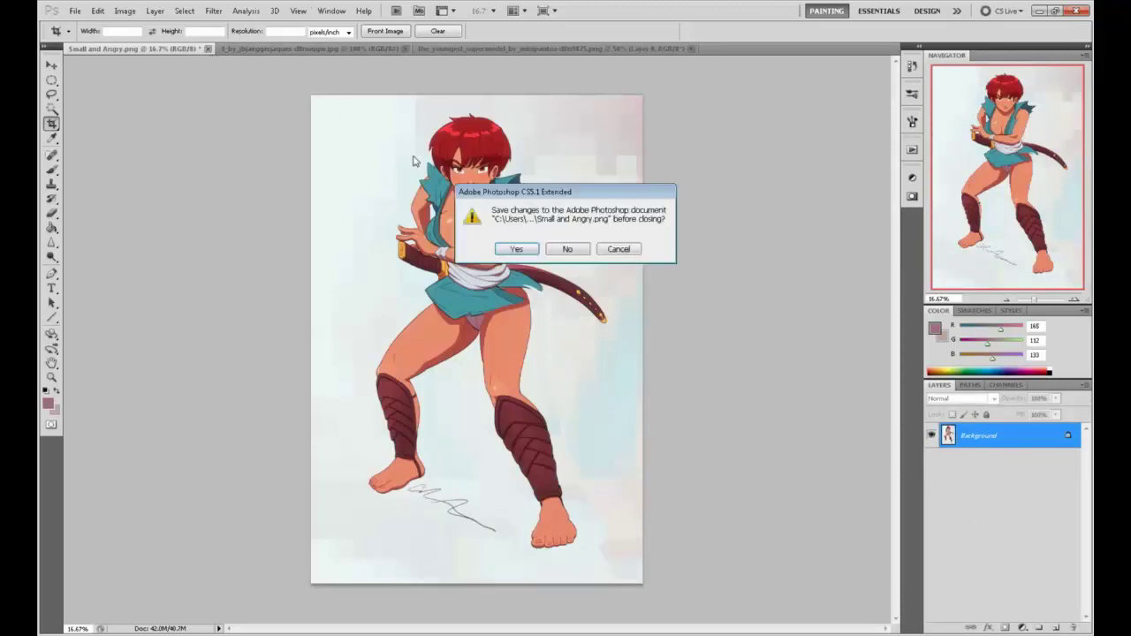
left_click(517, 250)
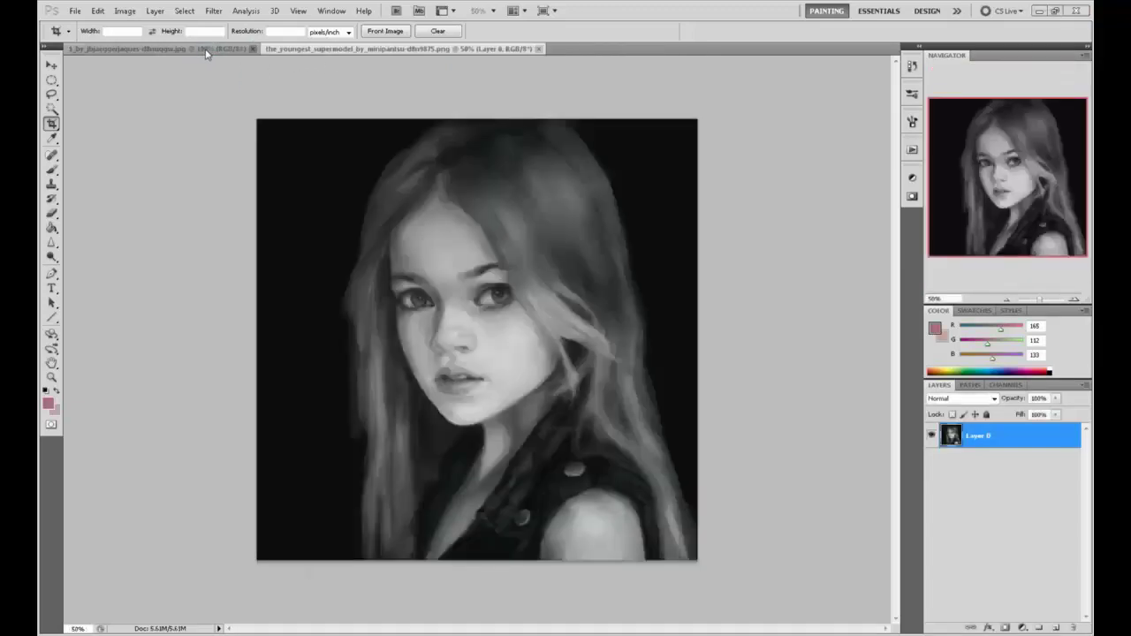
Step: Drag Day_4.jpg from the desktop into Photoshop and maximize the window
left_click(206, 51)
double_click(618, 14)
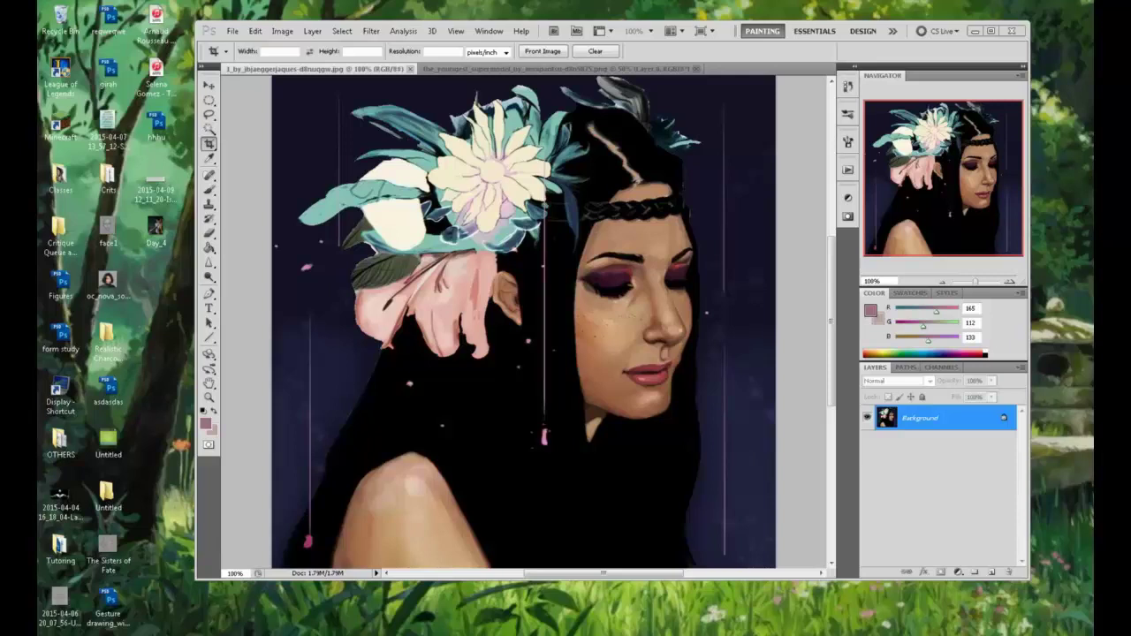
mouse_move(155, 232)
left_mouse_down()
mouse_move(719, 79)
mouse_move(725, 37)
left_mouse_up()
double_click(723, 37)
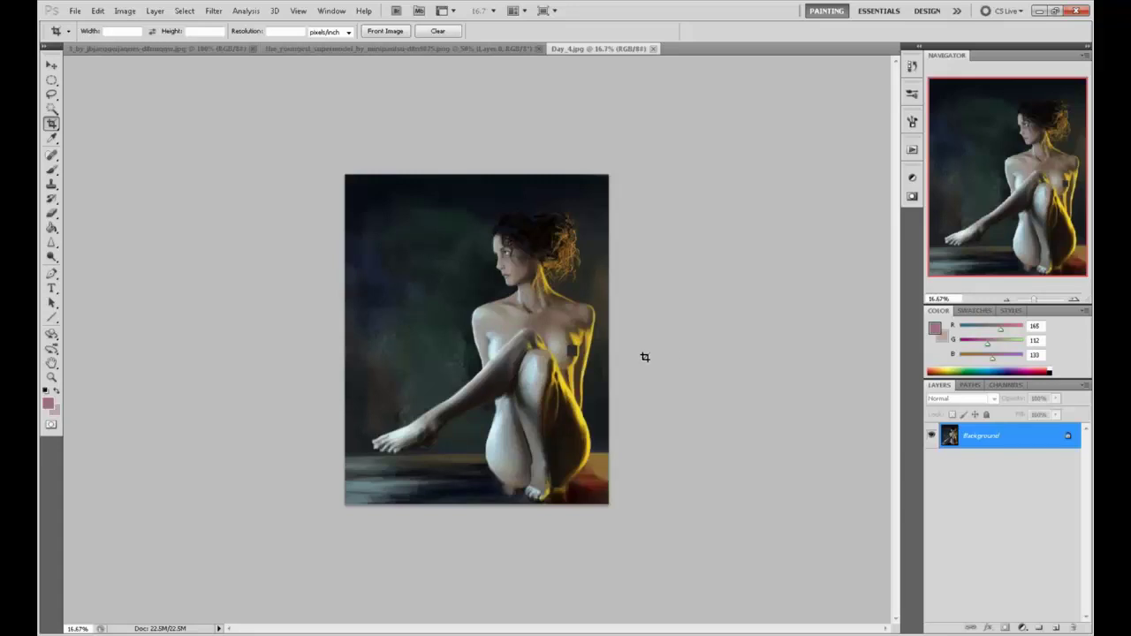
Step: Open Liquify, try a 376 brush size, and test Forward Warp strokes on the shoulder
left_click(213, 11)
left_click(265, 82)
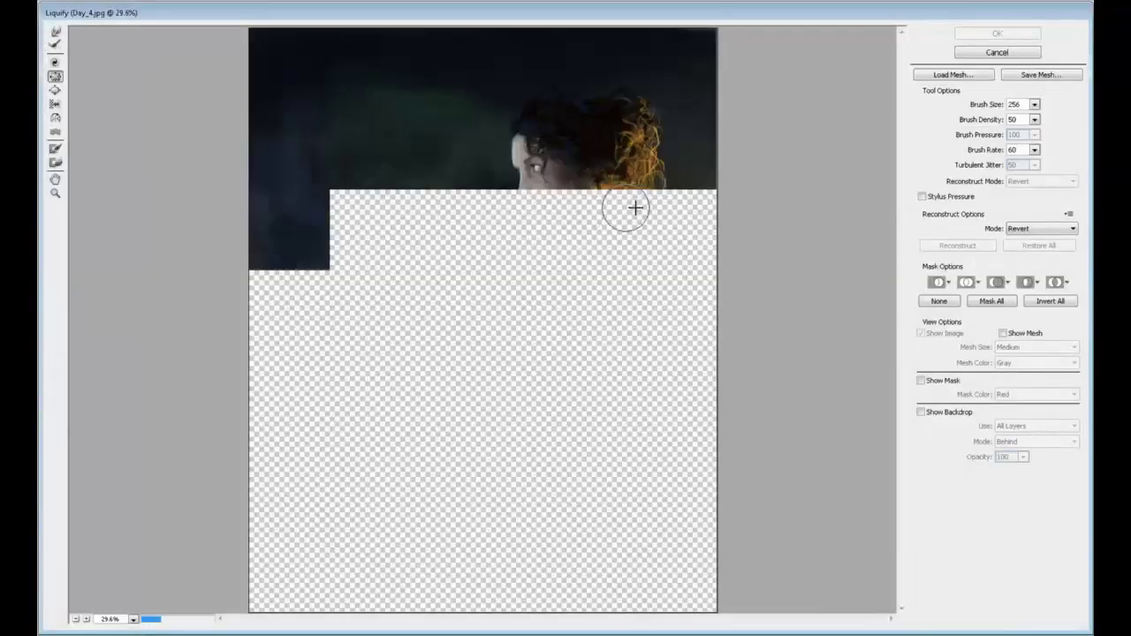
left_click(1034, 105)
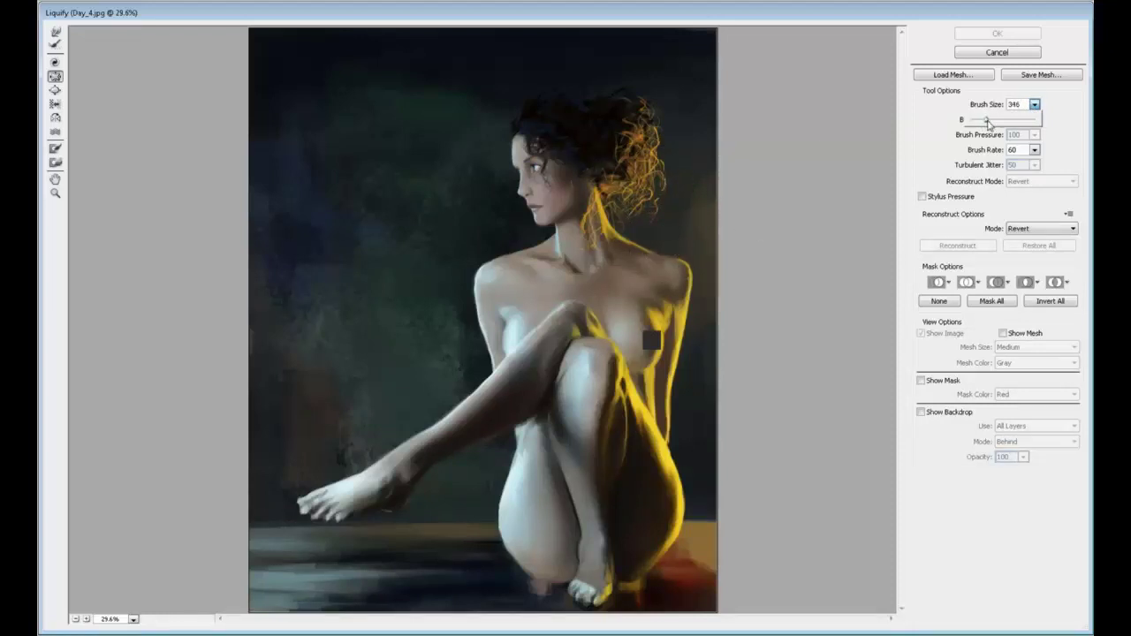
left_click_drag(987, 122, 991, 122)
left_click(665, 239)
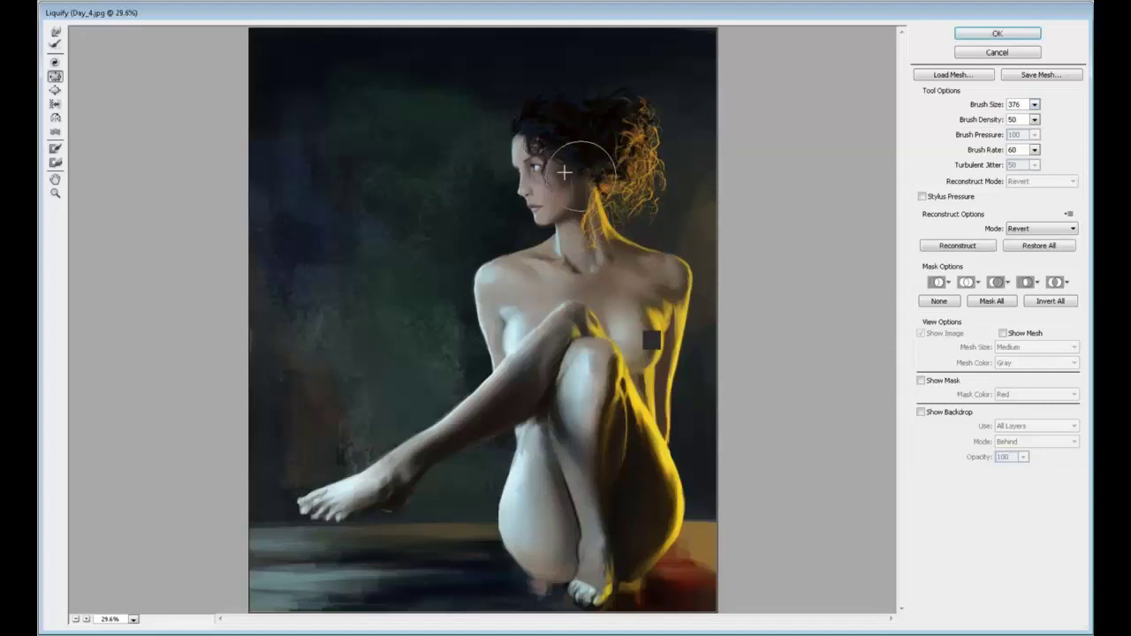
key("ctrl+z")
left_click(55, 31)
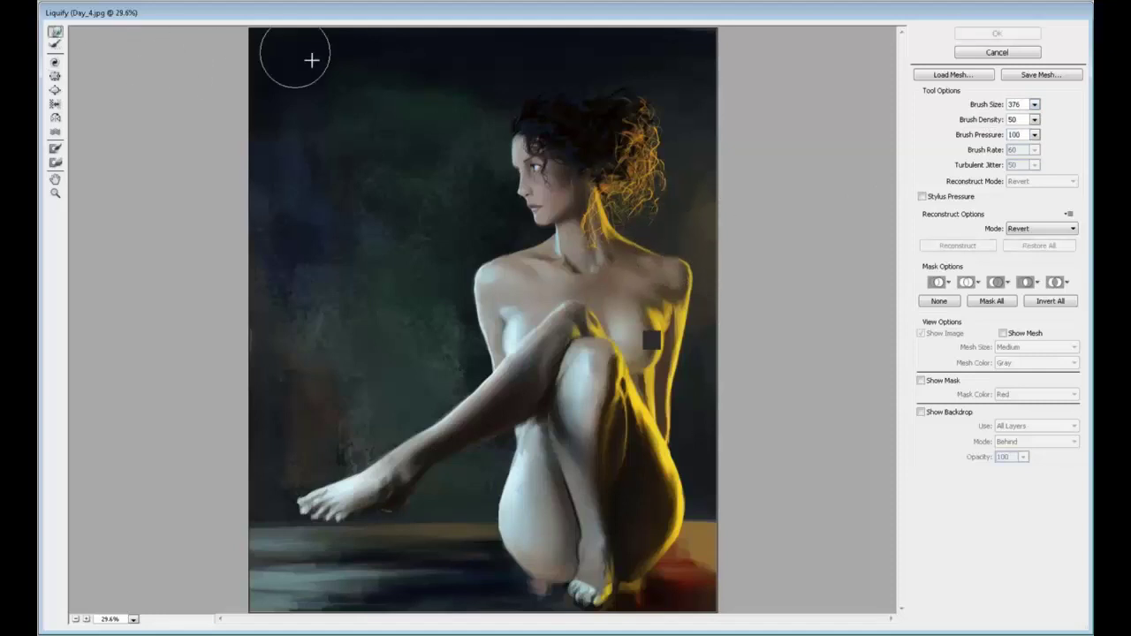
left_click(664, 258)
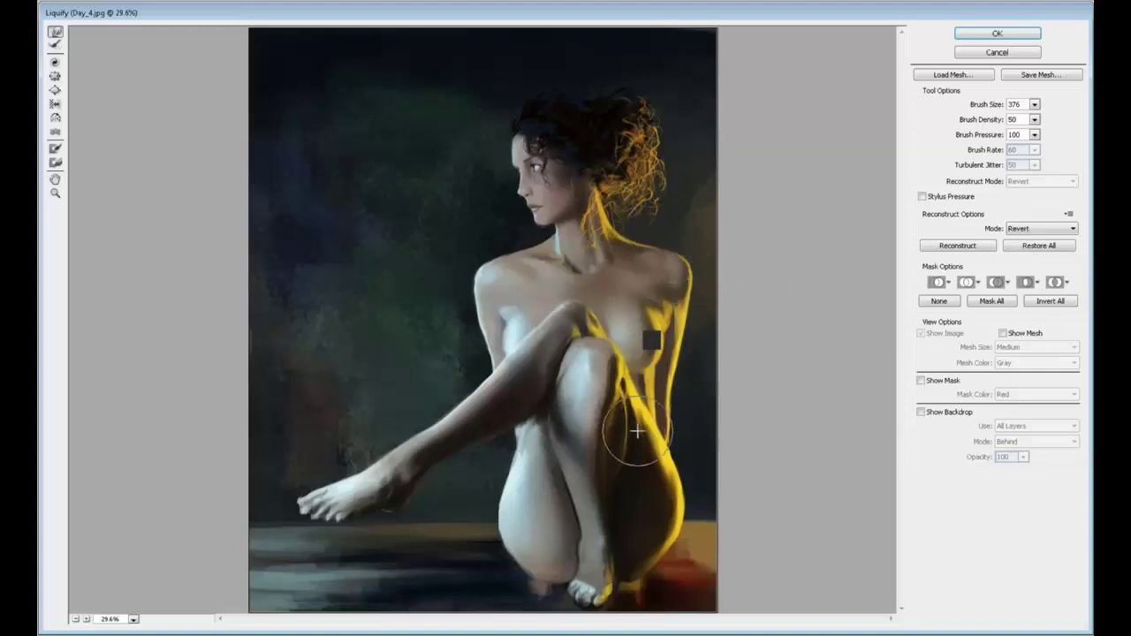
Step: Push the hand with an 885 brush, then reduce the warp brush to 76
left_click(1034, 105)
left_click_drag(992, 120, 1009, 120)
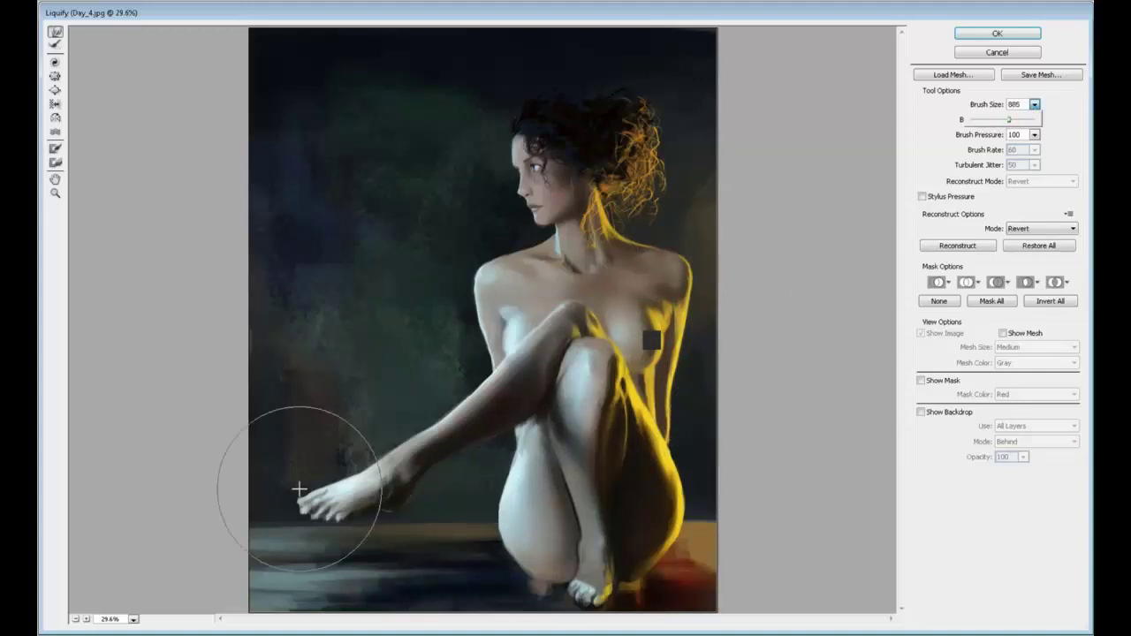
mouse_move(292, 496)
left_mouse_down()
mouse_move(309, 504)
mouse_move(235, 505)
left_mouse_up()
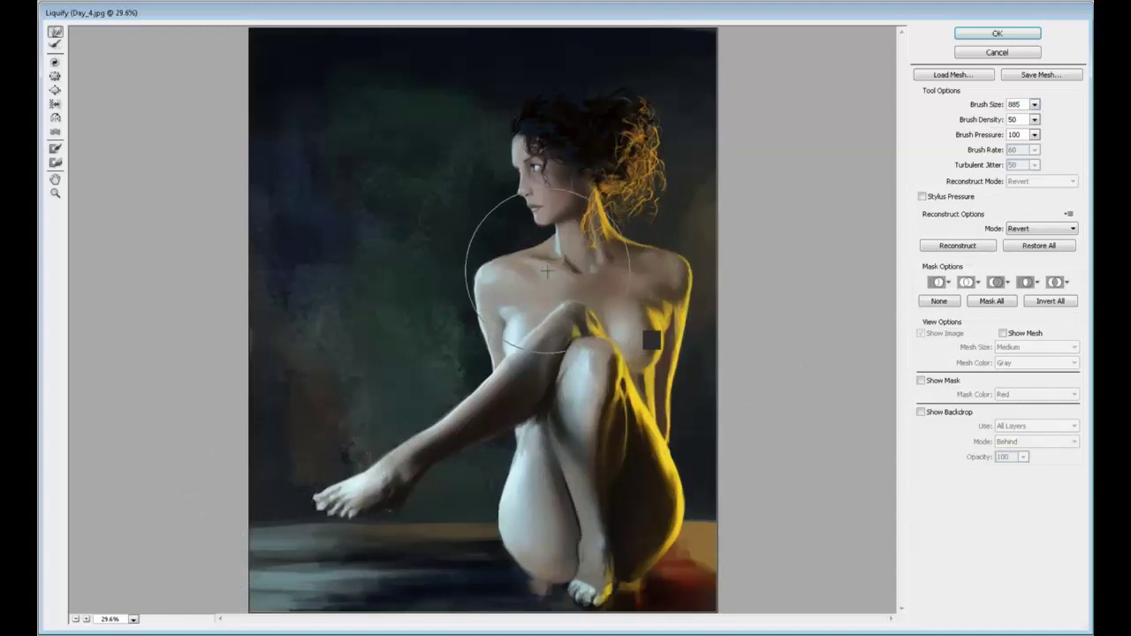
left_click(1033, 104)
left_click_drag(977, 123, 973, 124)
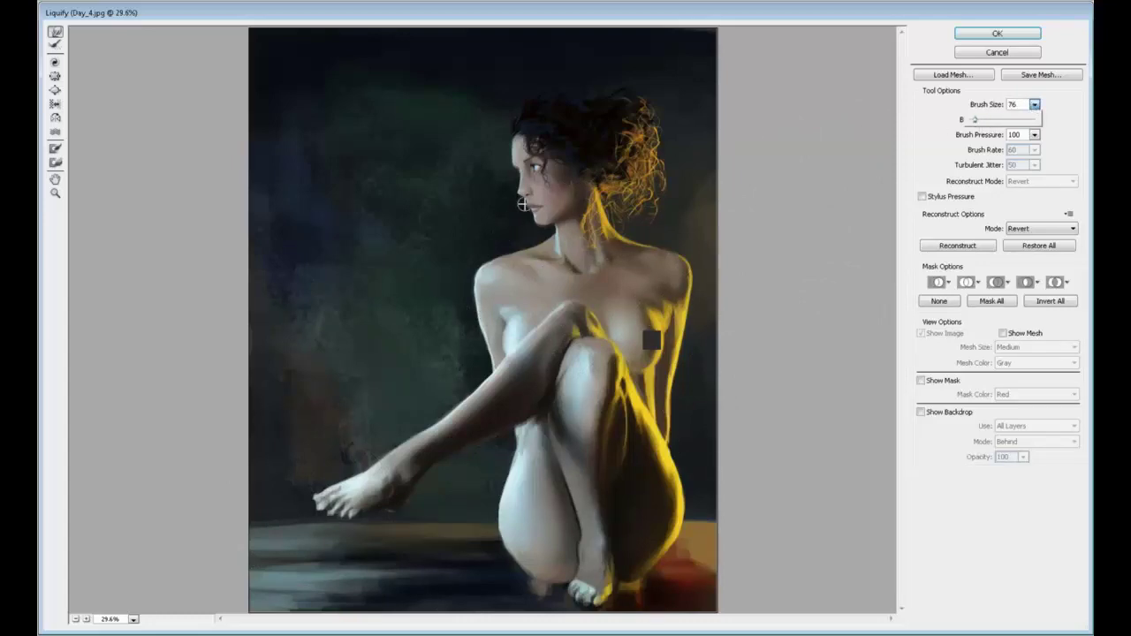
Step: Zoom into the face and push the nose tip and lips upward with Forward Warp
key("z")
left_click_drag(468, 106, 631, 293)
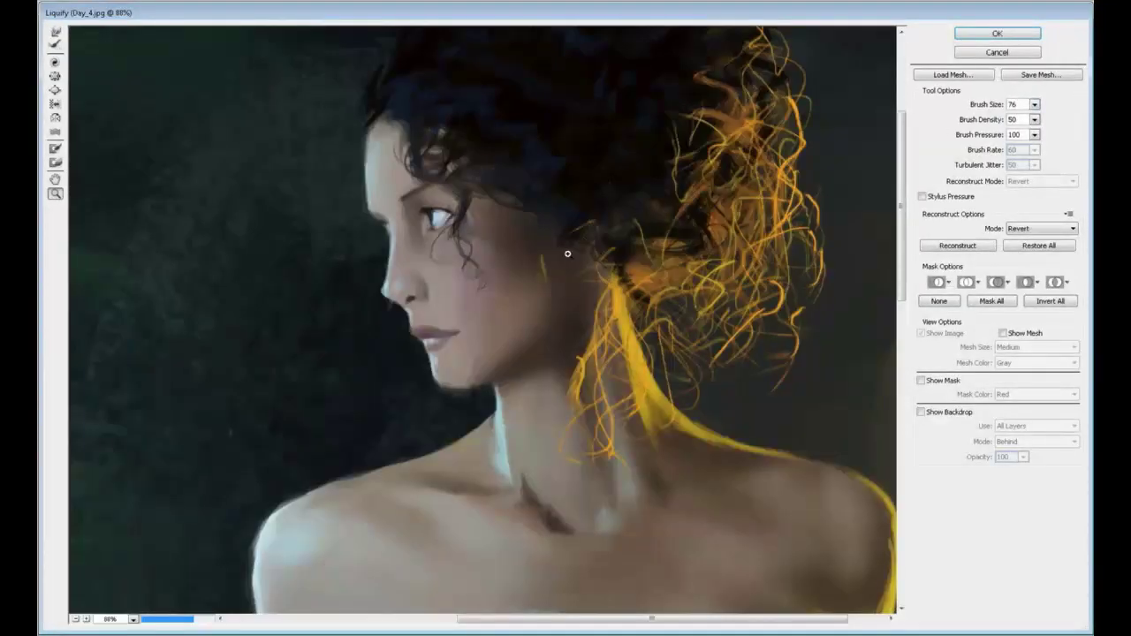
key("w")
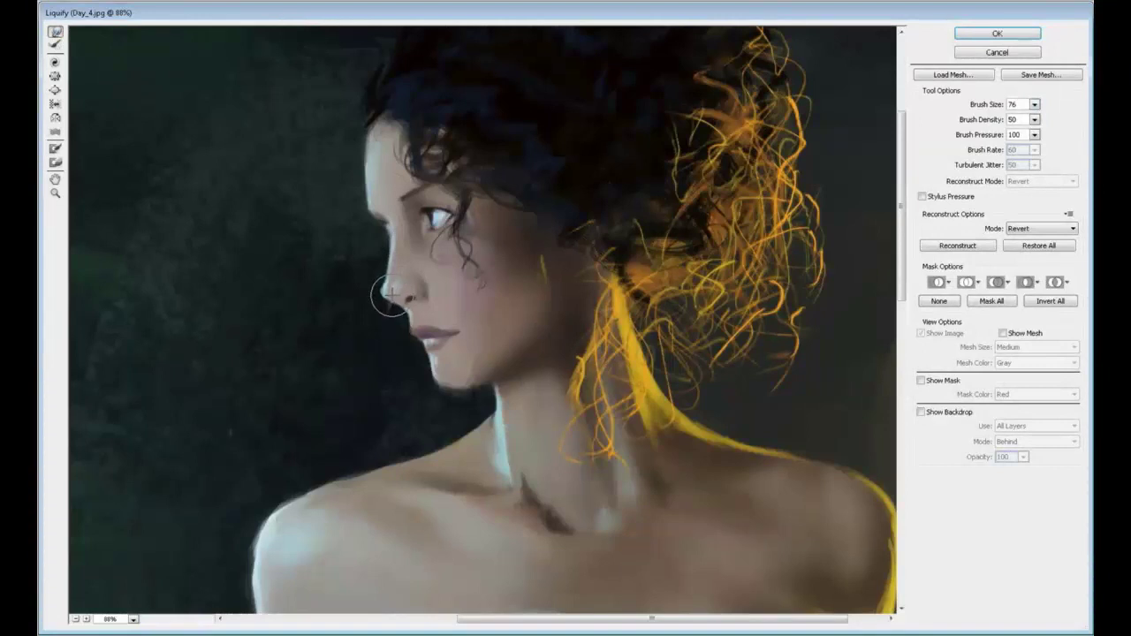
left_click_drag(390, 298, 394, 290)
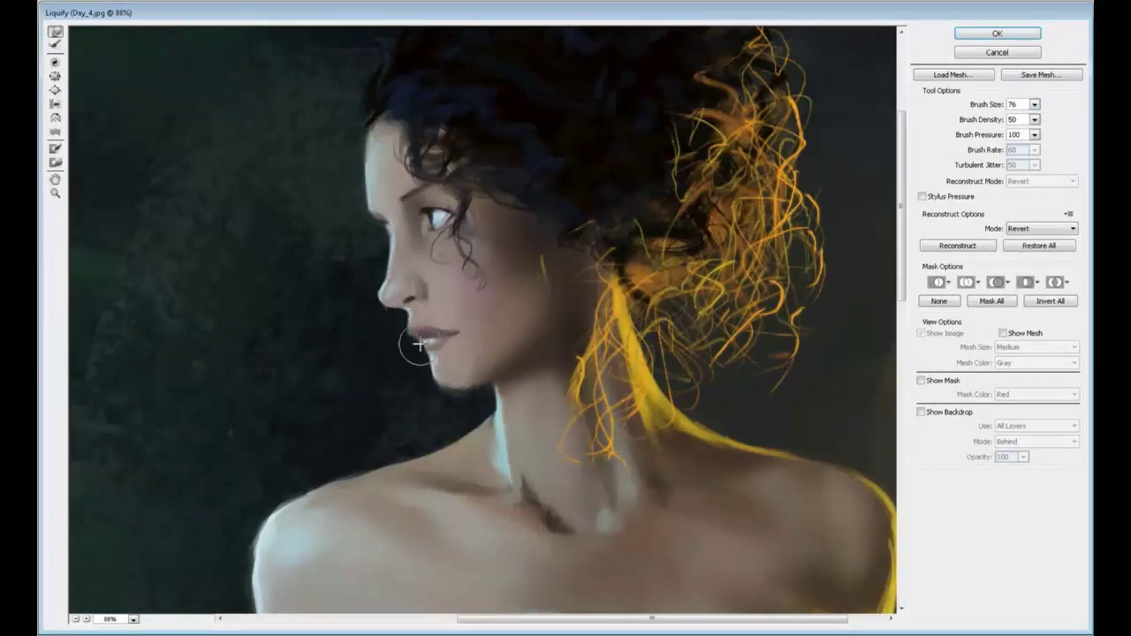
left_click_drag(419, 344, 422, 339)
Step: Resize the warp brush with [ and ] and reshape the chin and jawline
key("bracketleft")
key("bracketright")
key("bracketright")
key("bracketright")
key("bracketright")
key("bracketright")
key("bracketright")
key("bracketright")
key("bracketright")
key("bracketright")
key("bracketright")
key("bracketright")
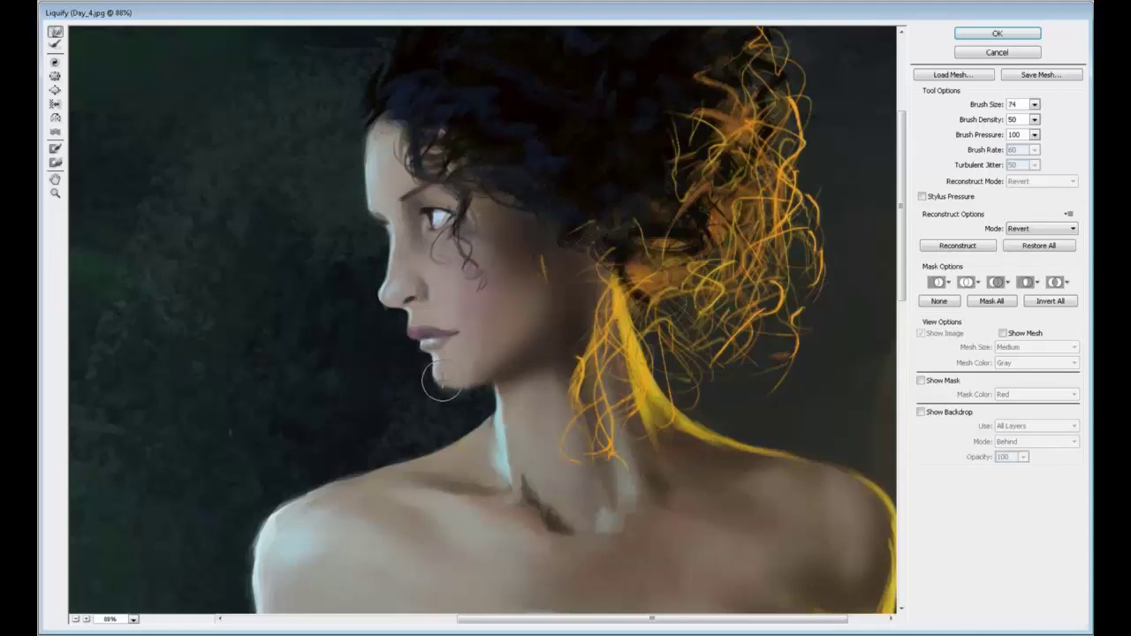
key("bracketright")
key("bracketright")
key("bracketright")
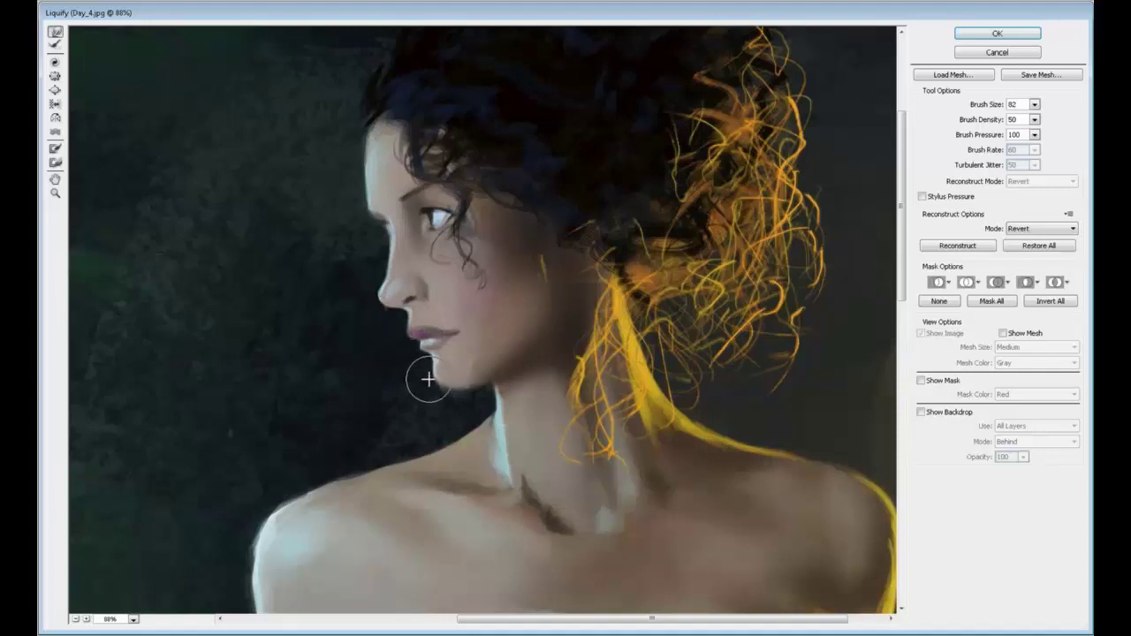
key("bracketright")
left_click_drag(442, 390, 429, 392)
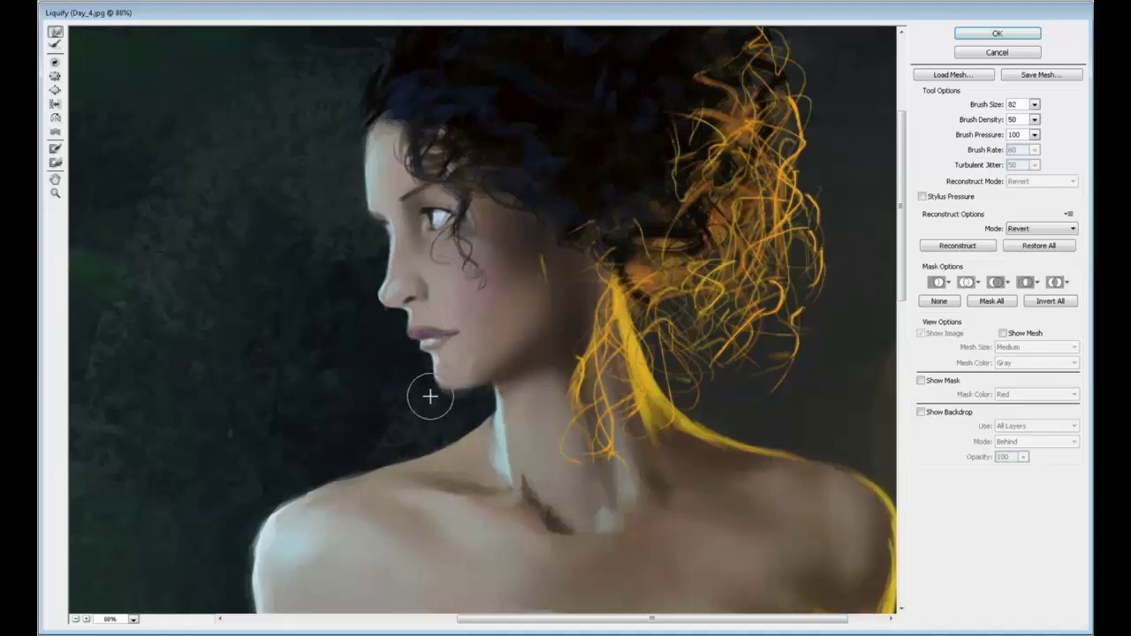
key("bracketright")
key("bracketright")
key("bracketright")
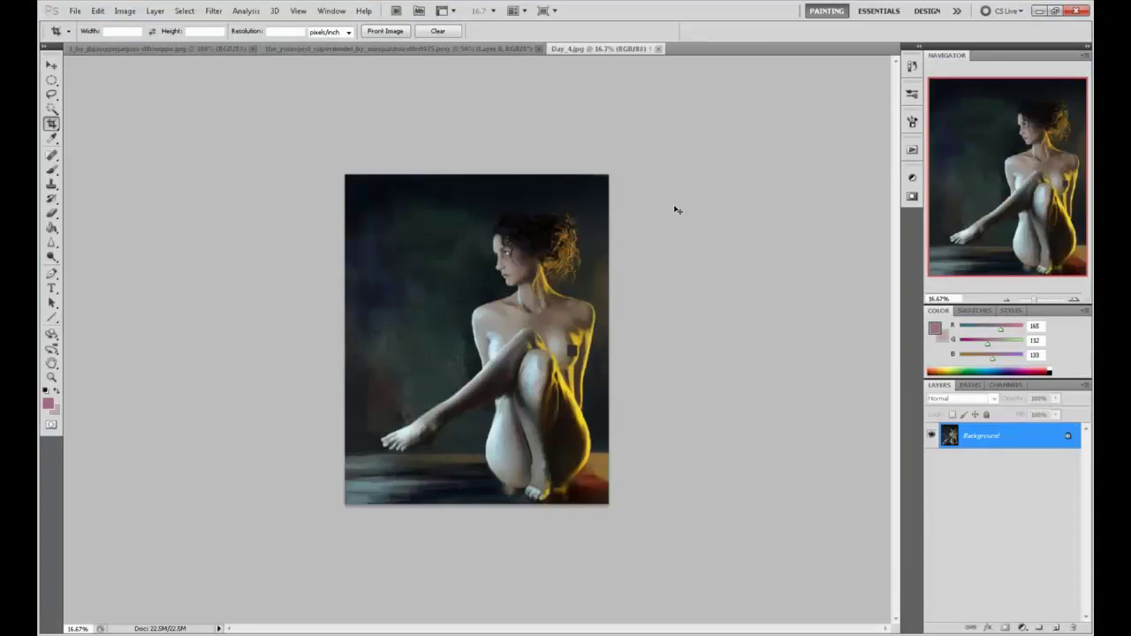
Step: Zoom to 25% and paint pink demo strokes around the hair with the Brush
key("ctrl+plus")
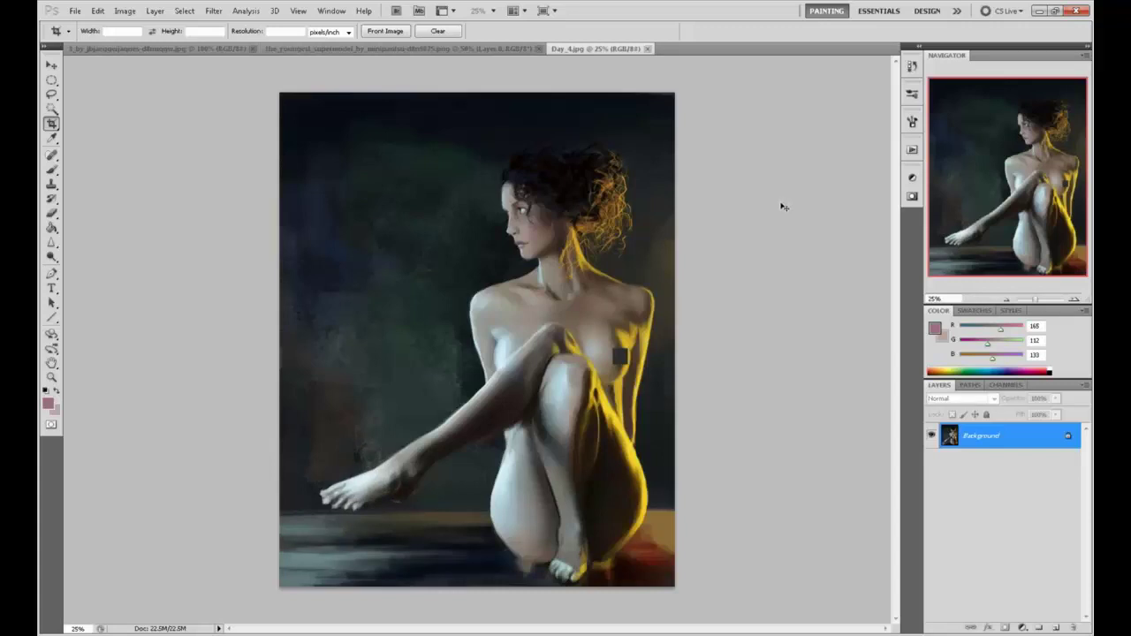
key("ctrl+z")
key("ctrl+z")
key("ctrl+z")
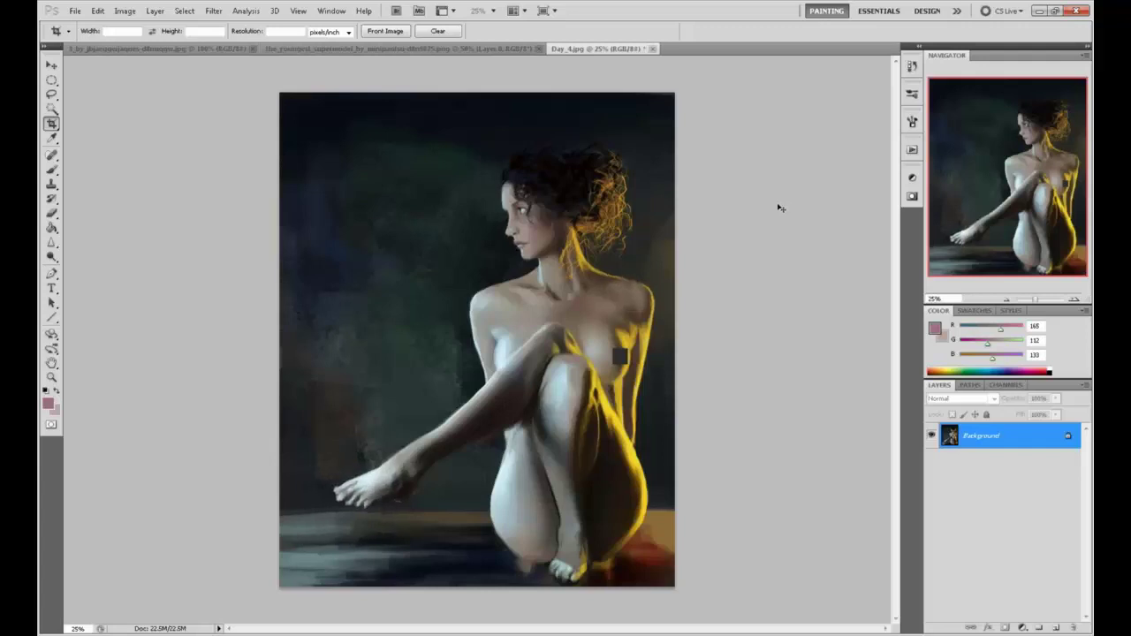
key("b")
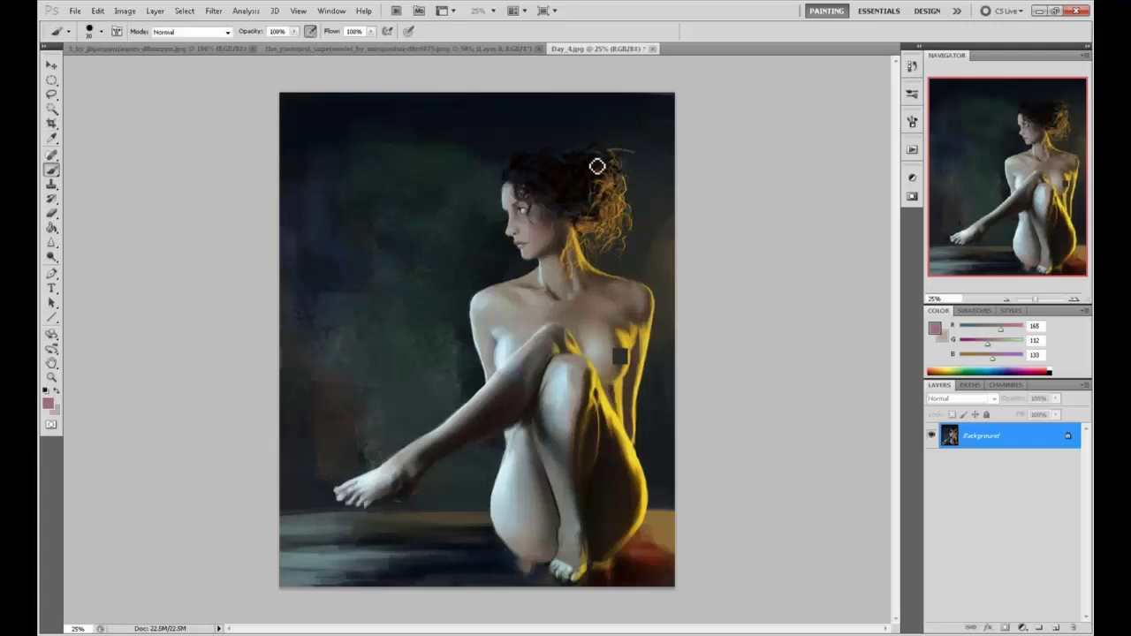
key("ctrl+z")
mouse_move(648, 171)
left_mouse_down()
mouse_move(654, 255)
mouse_move(676, 227)
mouse_move(626, 165)
mouse_move(575, 203)
mouse_move(639, 235)
mouse_move(664, 199)
mouse_move(618, 177)
mouse_move(589, 194)
left_mouse_up()
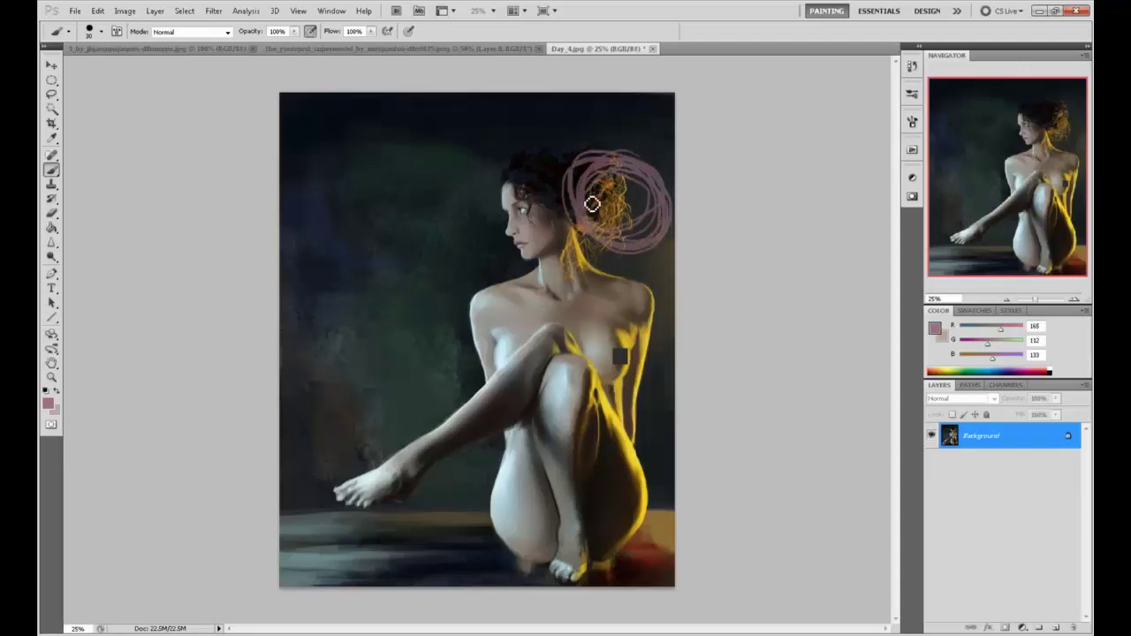
key("ctrl+z")
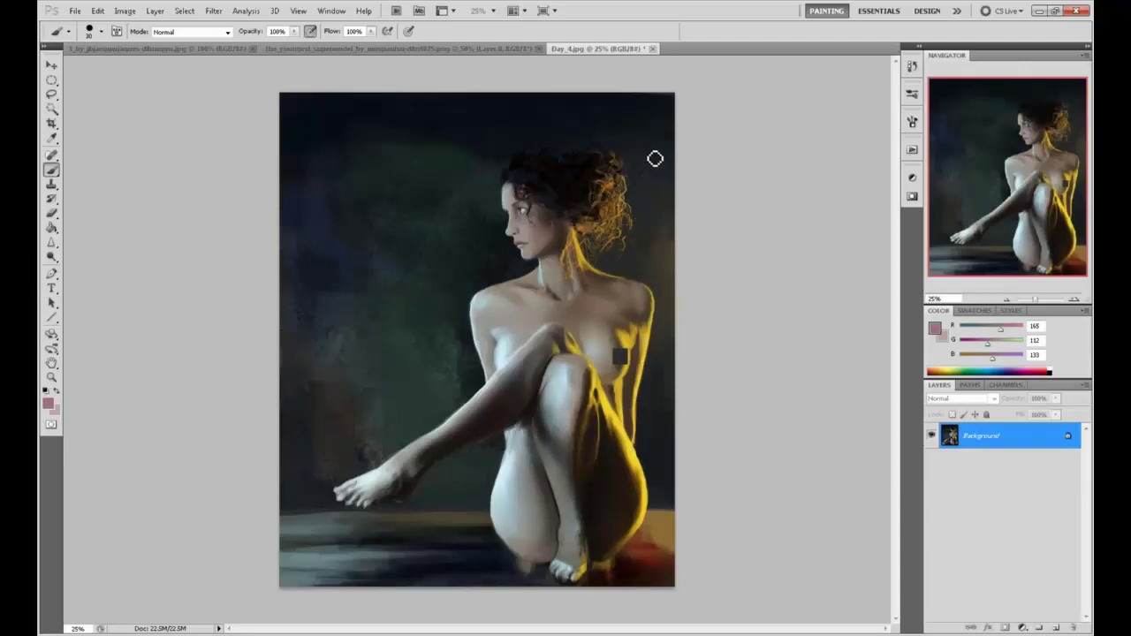
mouse_move(663, 156)
left_mouse_down()
mouse_move(677, 245)
mouse_move(542, 126)
left_mouse_up()
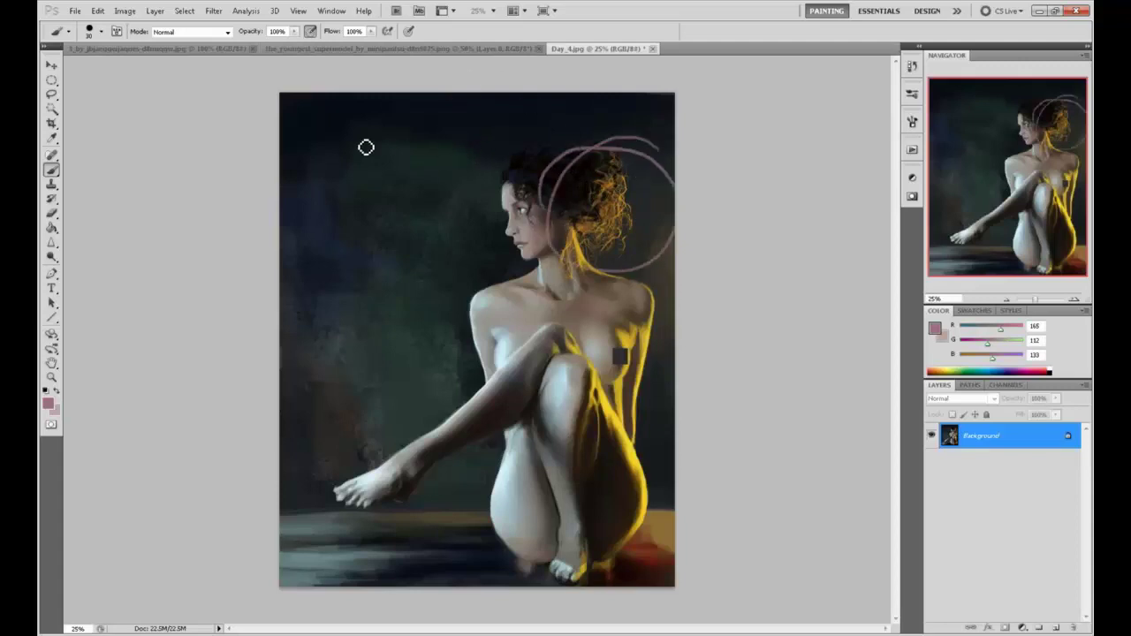
mouse_move(366, 146)
left_mouse_down()
mouse_move(601, 164)
mouse_move(549, 296)
mouse_move(730, 353)
mouse_move(666, 236)
mouse_move(671, 133)
mouse_move(619, 141)
mouse_move(601, 159)
mouse_move(662, 235)
mouse_move(624, 158)
mouse_move(658, 190)
left_mouse_up()
Step: Undo the pink strokes, sample the near-black hair tone, and paint over the yellow strands
key("ctrl+alt+z")
key("ctrl+alt+z")
key("ctrl+alt+z")
key("ctrl+alt+z")
key("ctrl+alt+z")
mouse_move(524, 126)
left_mouse_down()
mouse_move(477, 437)
mouse_move(658, 393)
mouse_move(674, 402)
left_mouse_up()
key("ctrl+alt+z")
key("ctrl+alt+z")
key("ctrl+alt+z")
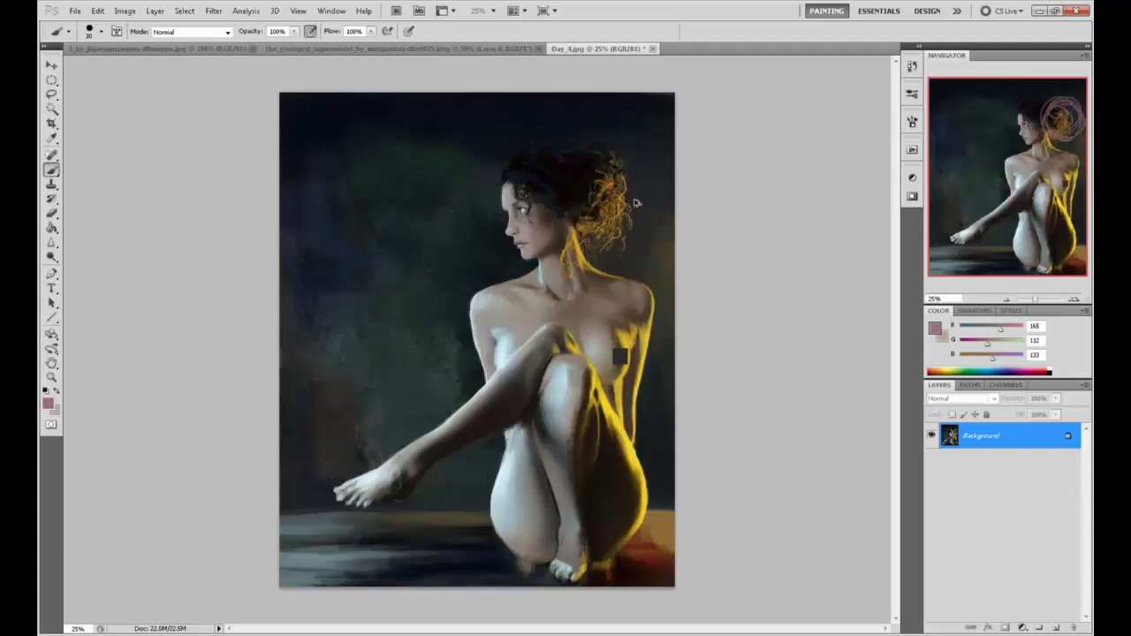
left_click(589, 169, "alt")
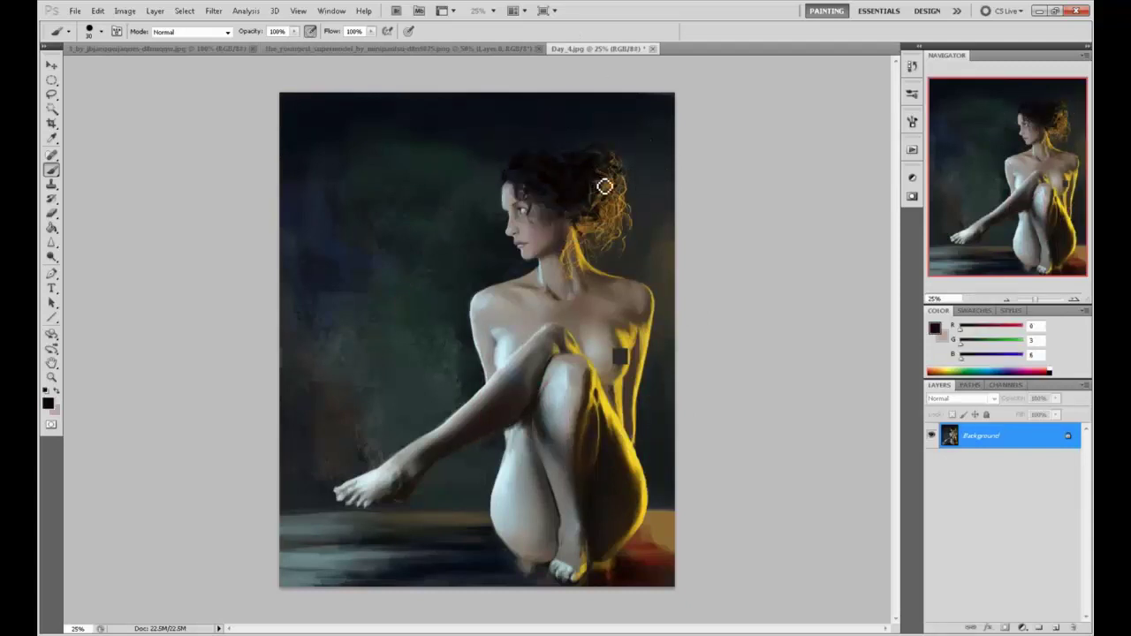
left_click_drag(584, 177, 623, 217)
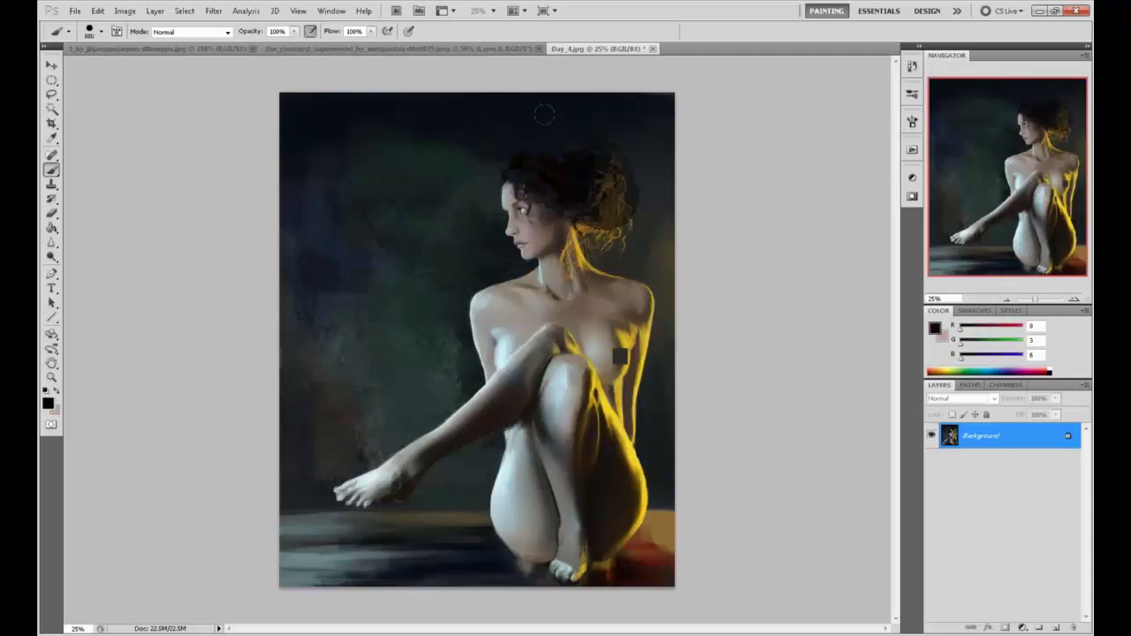
right_click(597, 191)
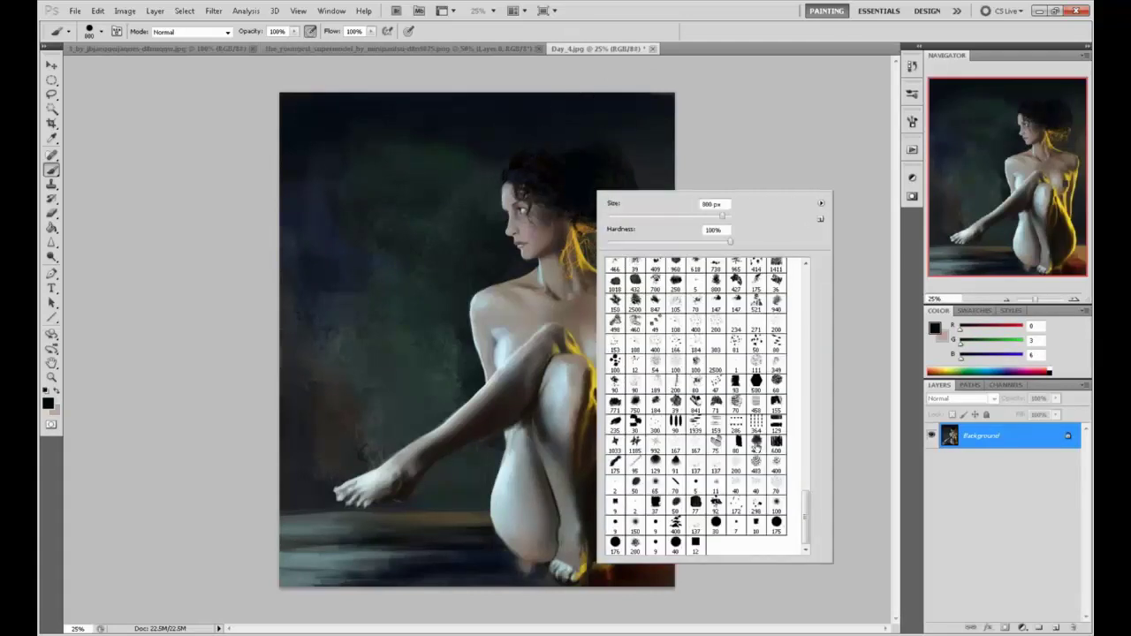
Step: Choose the 80 px brush and paint brown and yellow strands at the back of the head
left_click(621, 463)
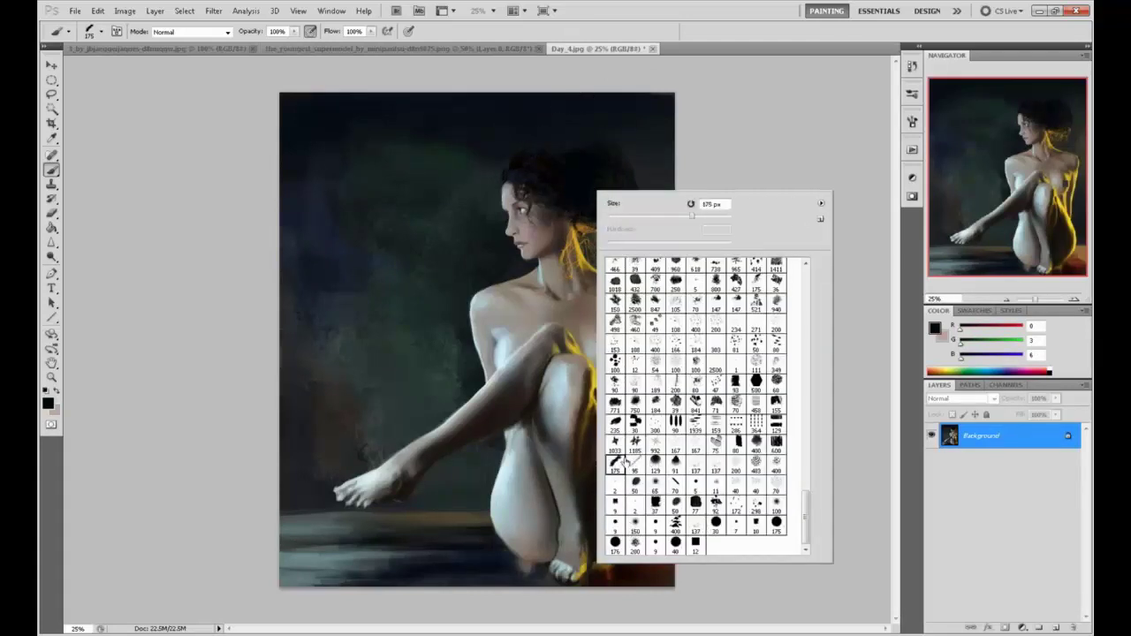
double_click(735, 444)
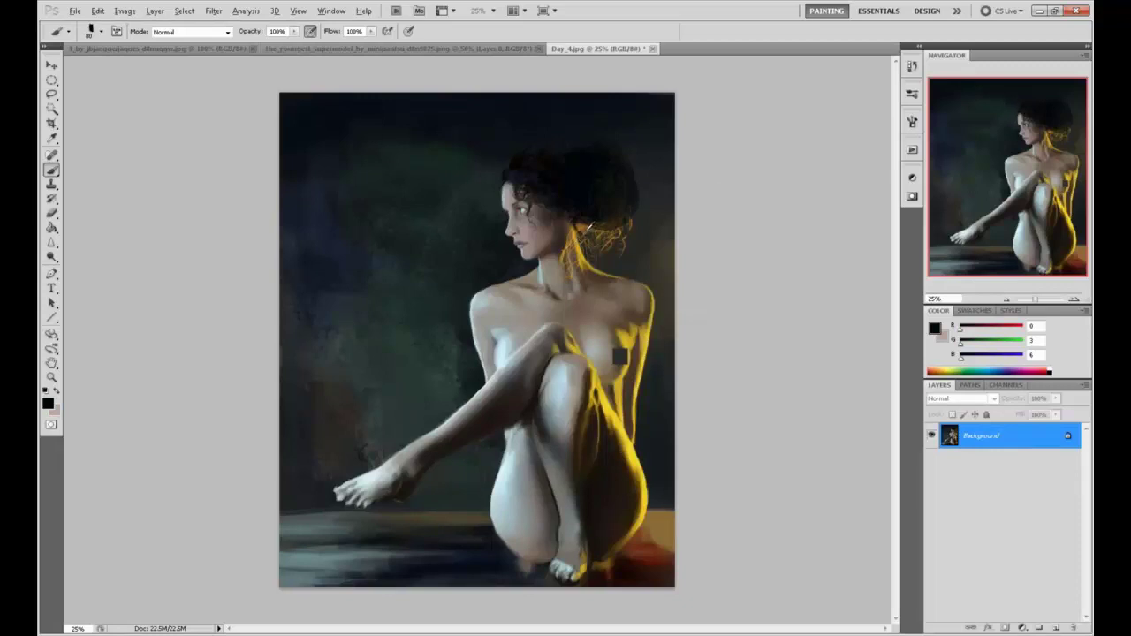
left_click(588, 228, "alt")
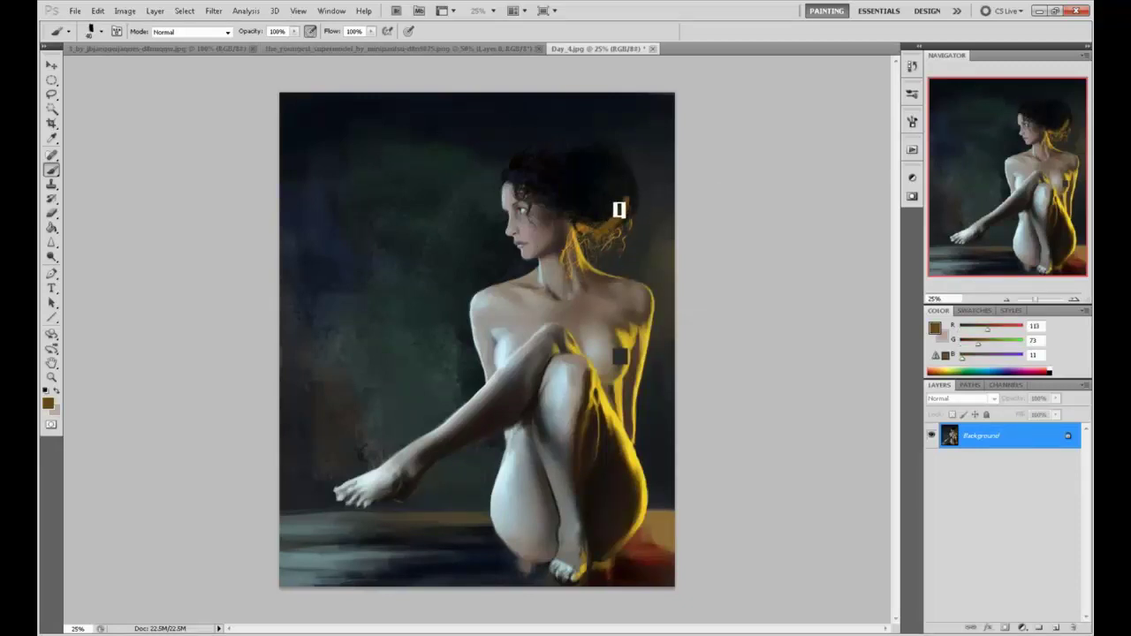
mouse_move(618, 210)
left_mouse_down()
mouse_move(608, 230)
mouse_move(622, 185)
mouse_move(621, 229)
mouse_move(599, 250)
mouse_move(636, 218)
mouse_move(631, 175)
left_mouse_up()
left_click(580, 241, "alt")
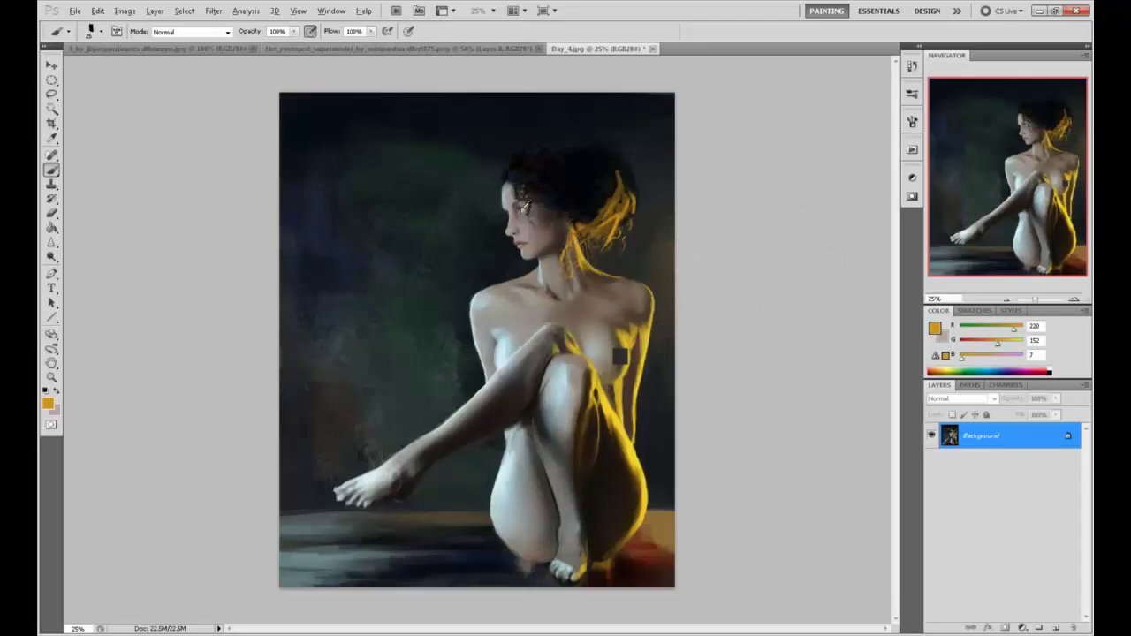
Step: Sample a dark brown from the hair and show the History panel
left_click(524, 205, "alt")
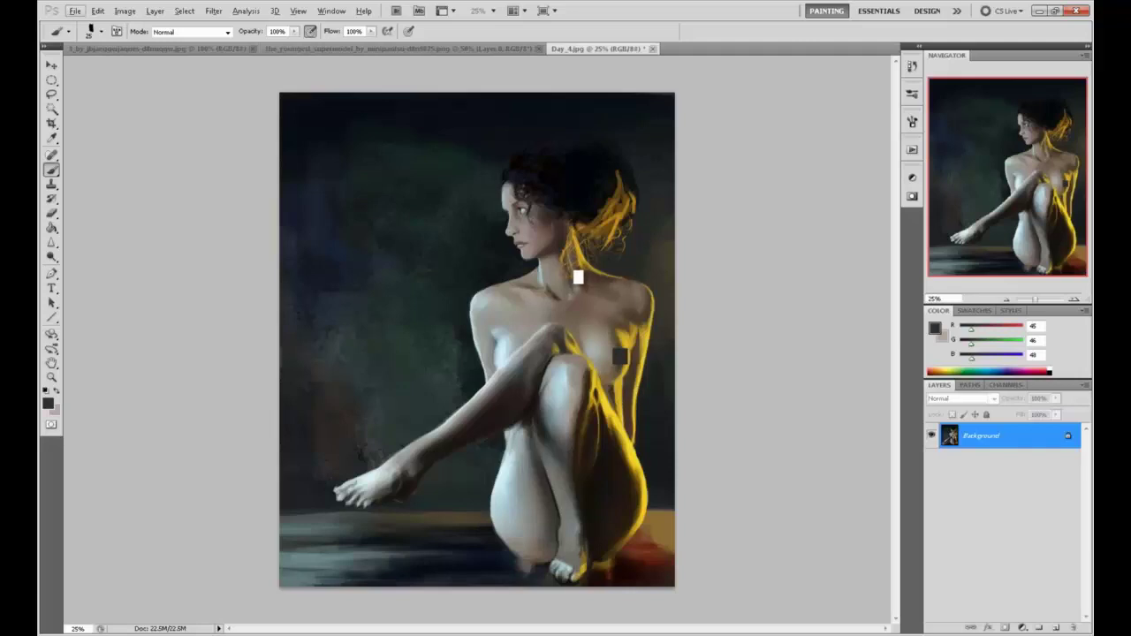
key("alt")
left_click(912, 66)
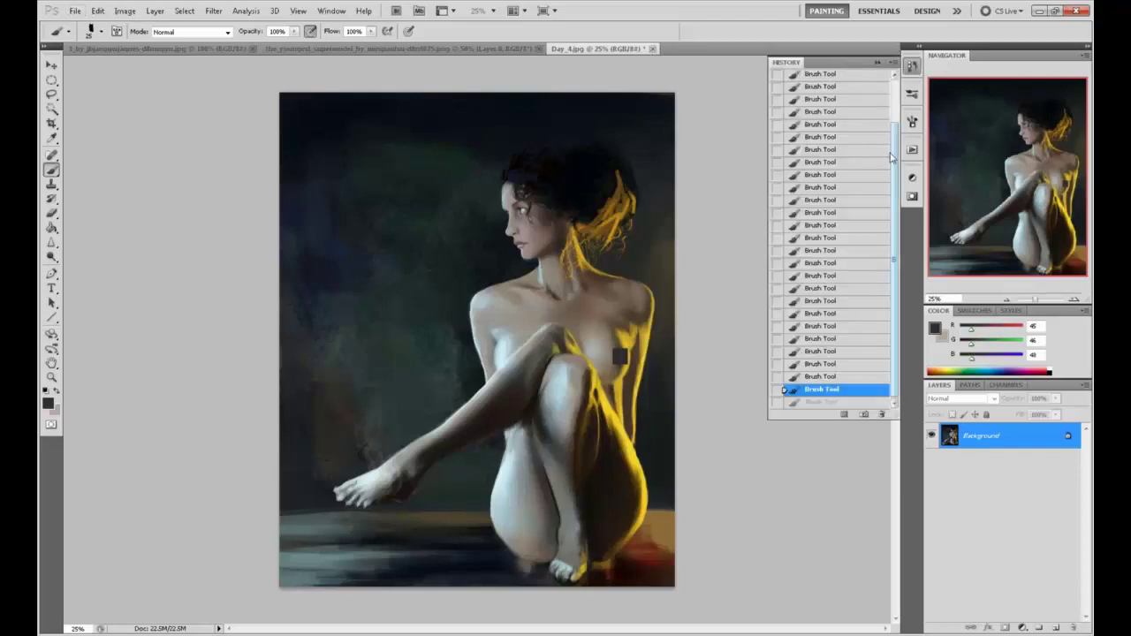
Step: Compare the opened state with the hair edits in History, ending on the final stroke
scroll(895, 176, "up", 2)
left_click(864, 83)
scroll(875, 195, "down", 2)
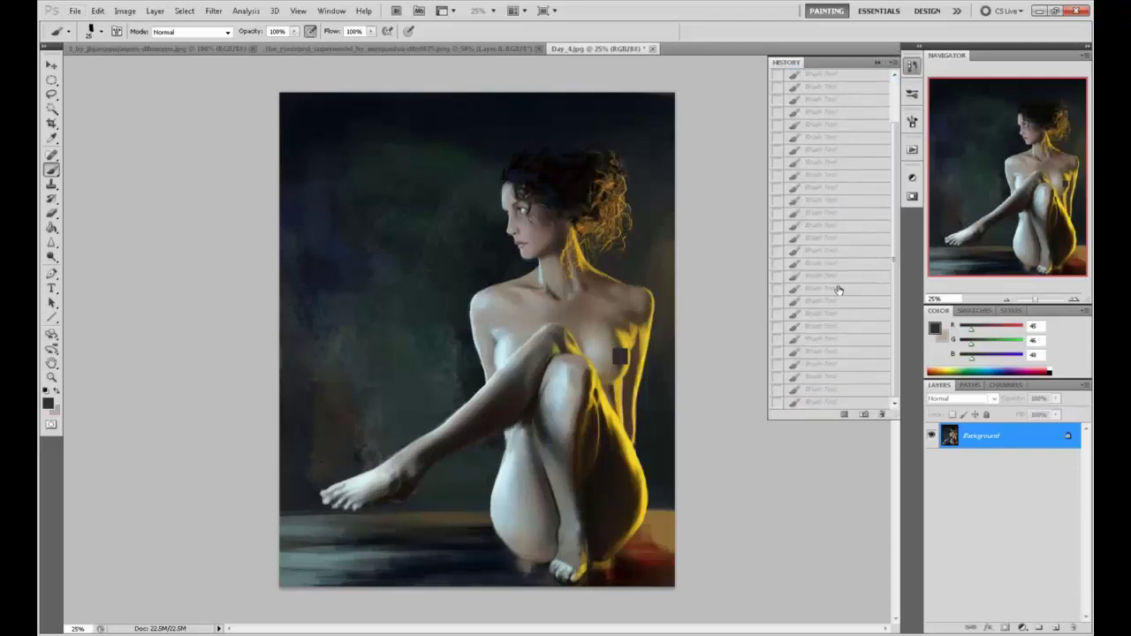
left_click(804, 402)
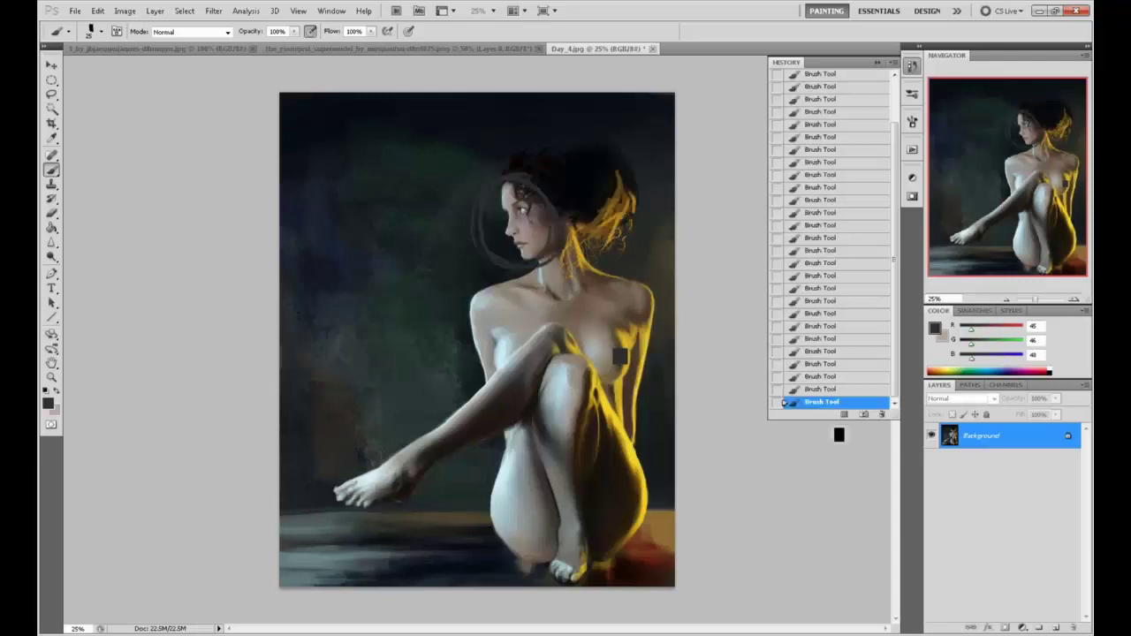
left_click(784, 389)
left_click(784, 402)
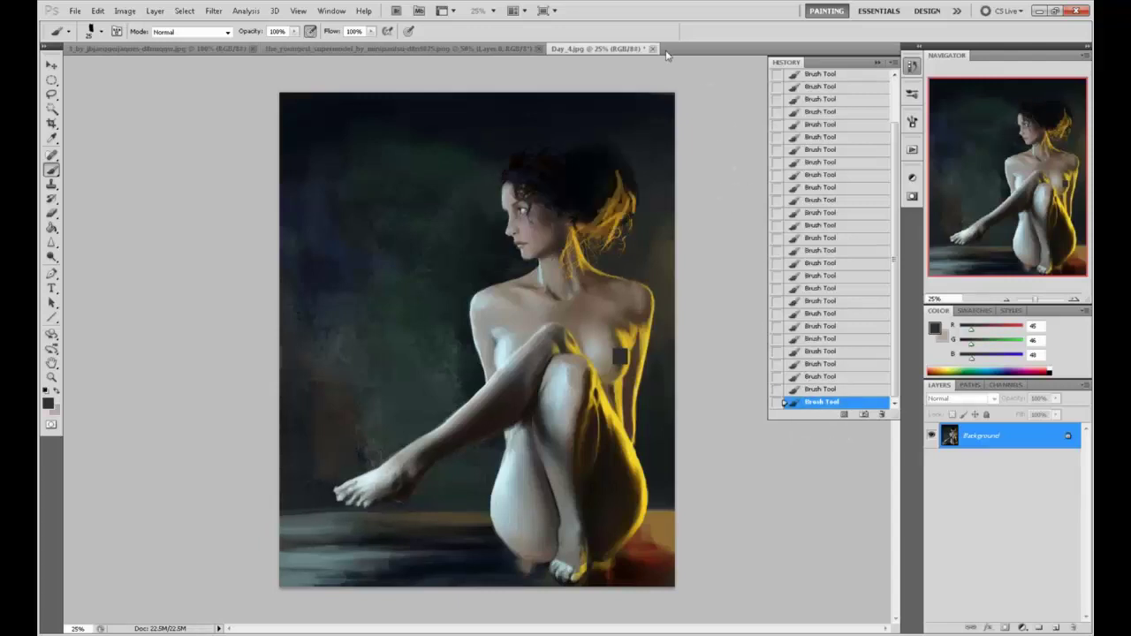
Step: Close Day_4.jpg, saving the changes as a JPEG with default options
left_click(653, 48)
left_click(517, 243)
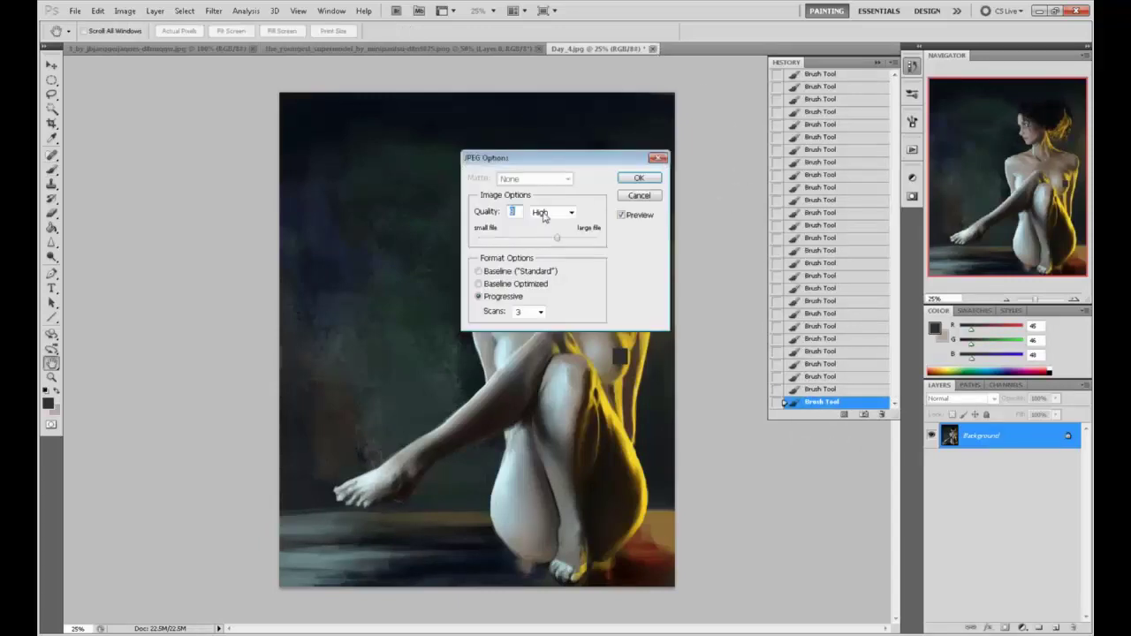
left_click(644, 176)
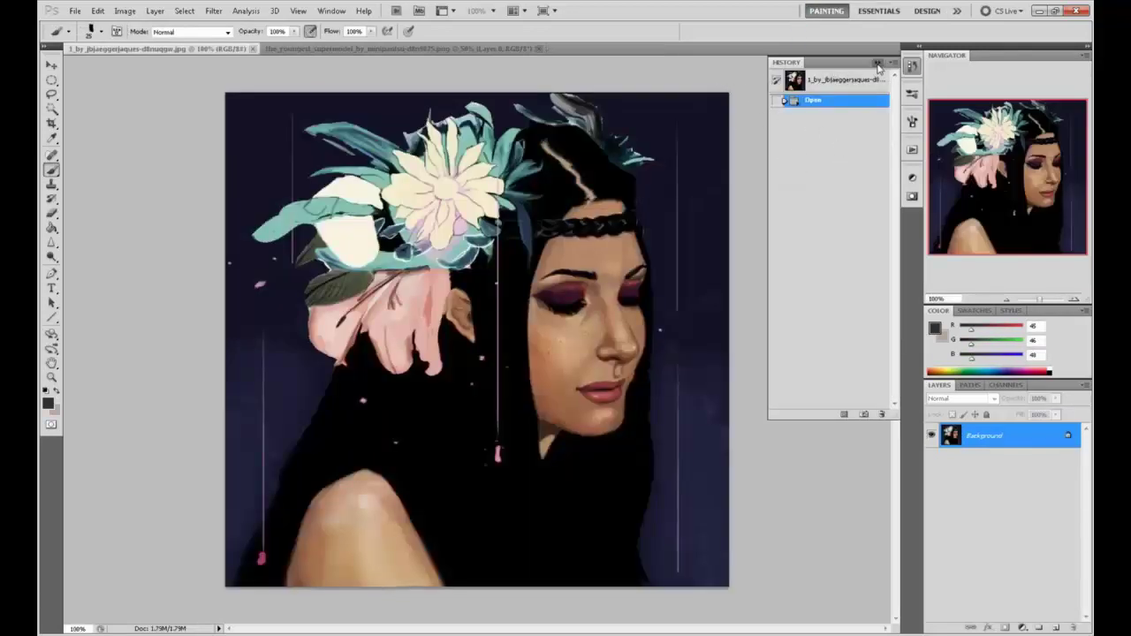
Step: On the portrait, set a 200 px brush and paint skin tone over the nose side and forehead
left_click(878, 66)
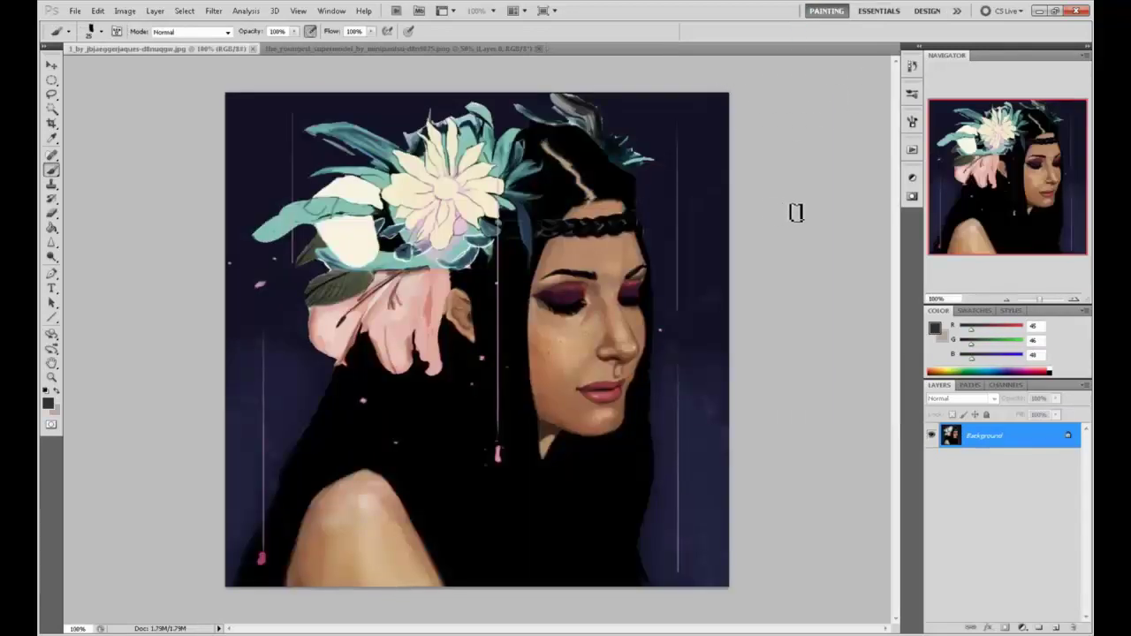
right_click(548, 267)
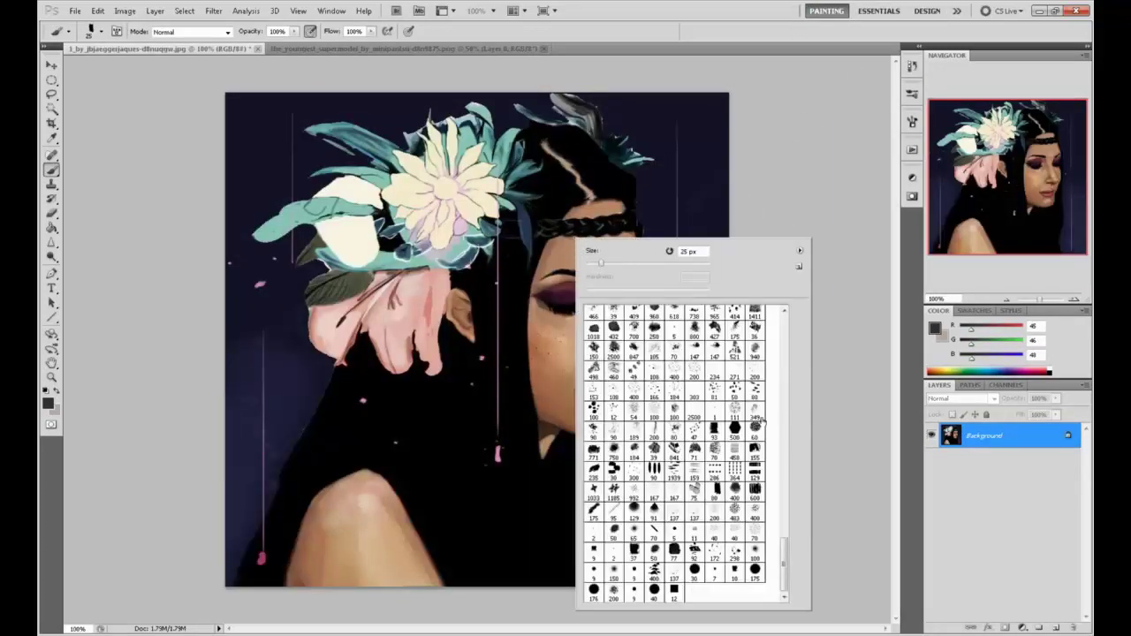
left_click(633, 528)
left_click(854, 460)
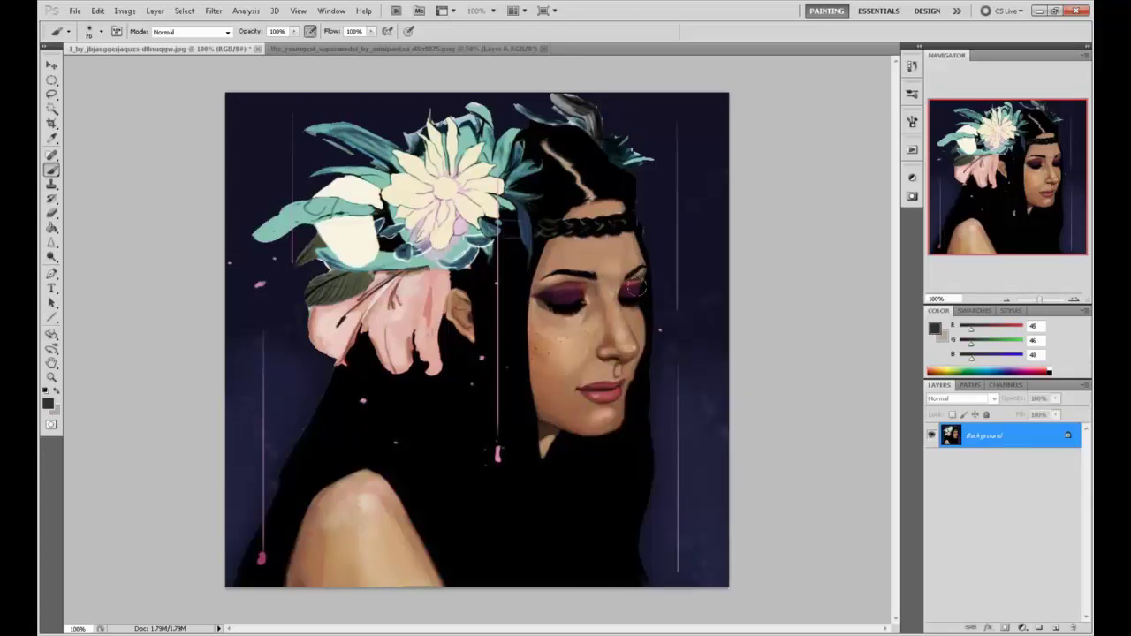
key("bracketright")
key("bracketright")
key("bracketright")
left_click(573, 349, "alt")
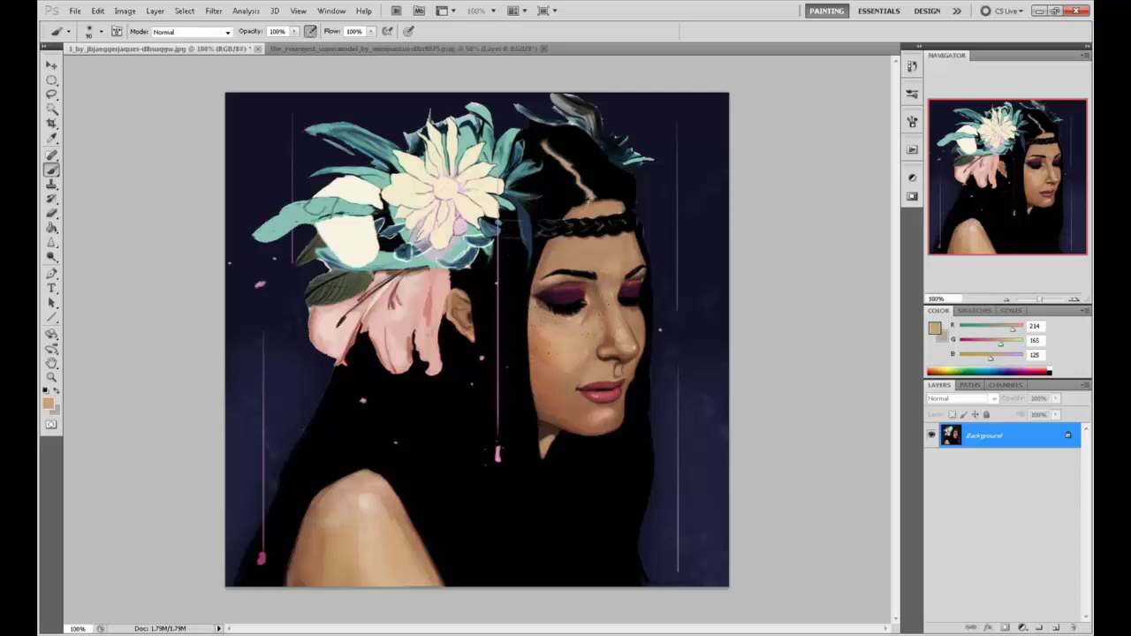
left_click_drag(627, 314, 629, 341)
mouse_move(562, 262)
left_mouse_down()
mouse_move(598, 228)
mouse_move(631, 227)
left_mouse_up()
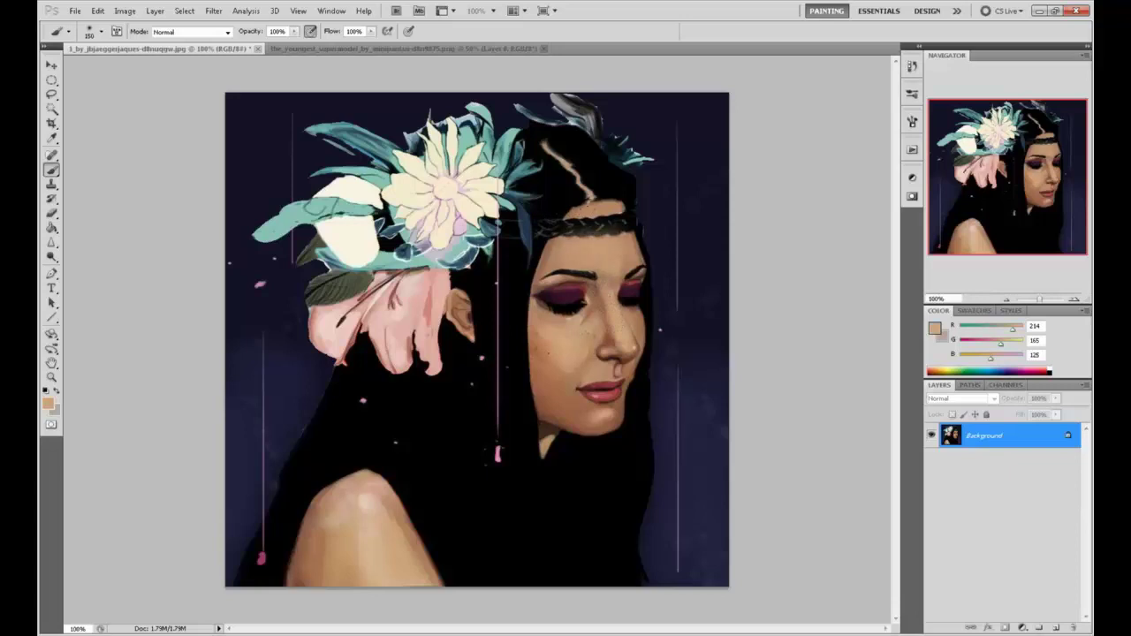
Step: Sample plum and brown tones around the eyes and nose, ending on dark brown (R 64, G 30, B 18)
left_click(586, 294, "alt")
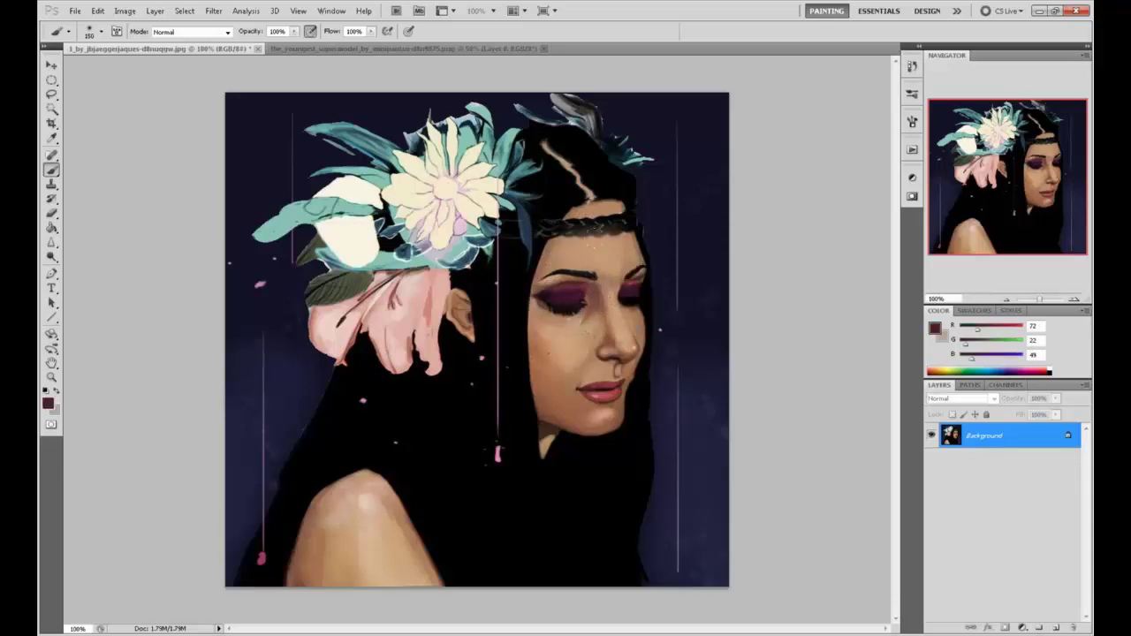
left_click(582, 300, "alt")
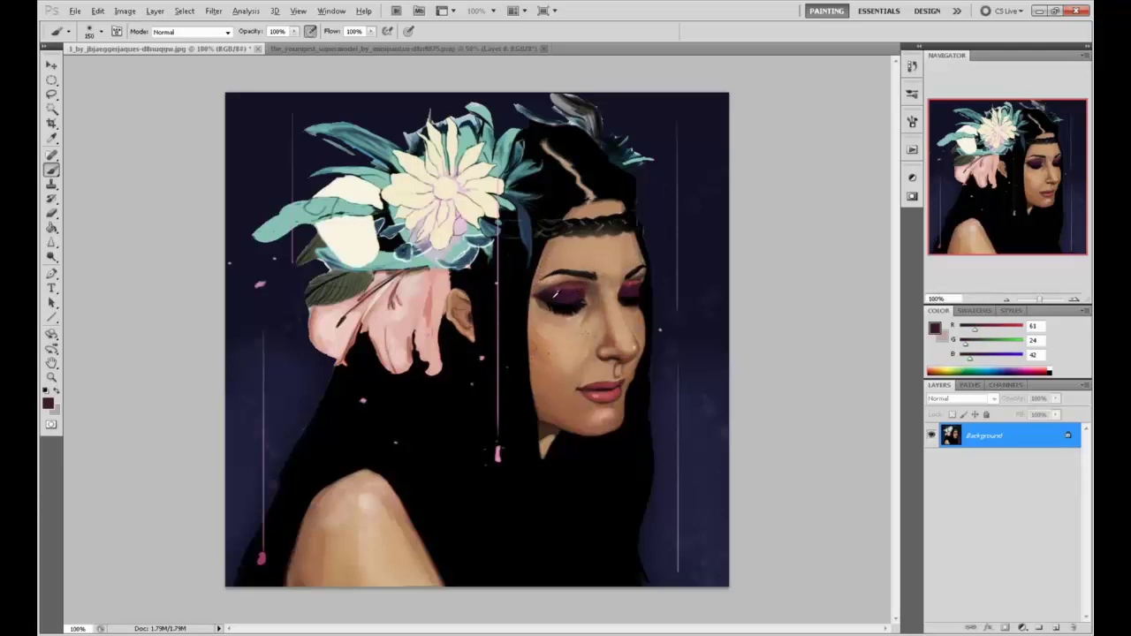
left_click(535, 302, "alt")
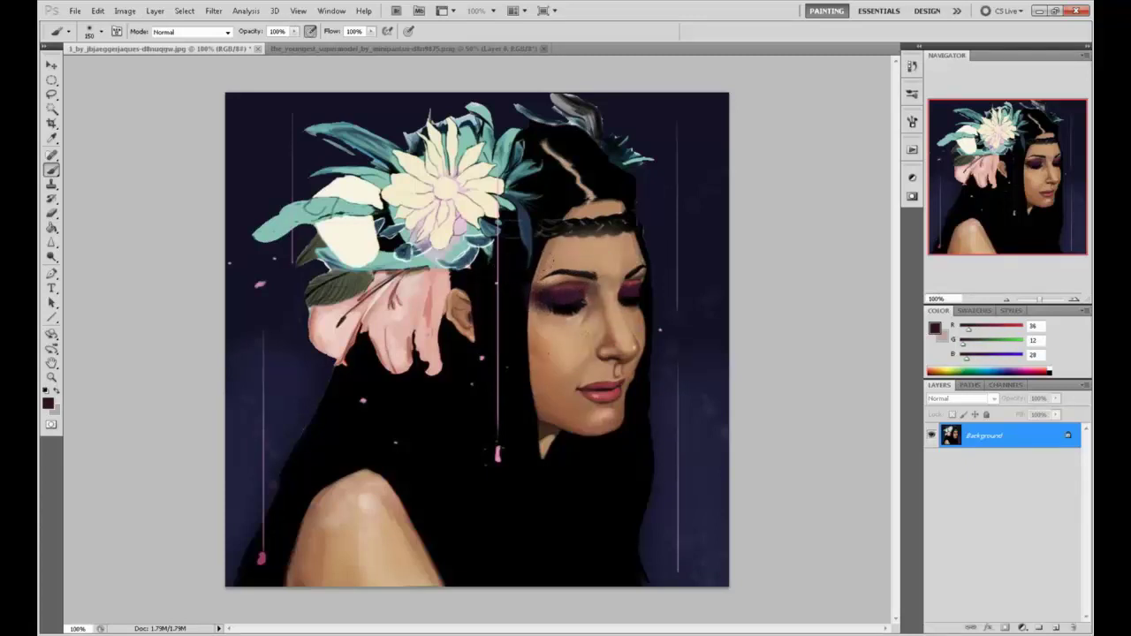
left_click(562, 290, "alt")
left_click(596, 270, "alt")
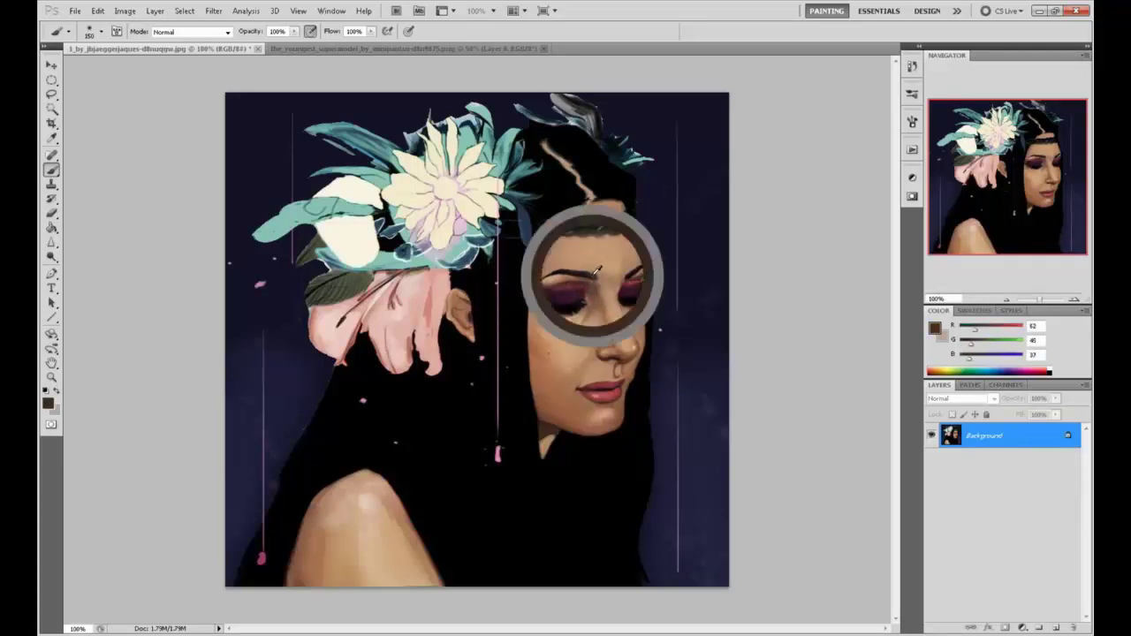
left_click(594, 270, "alt")
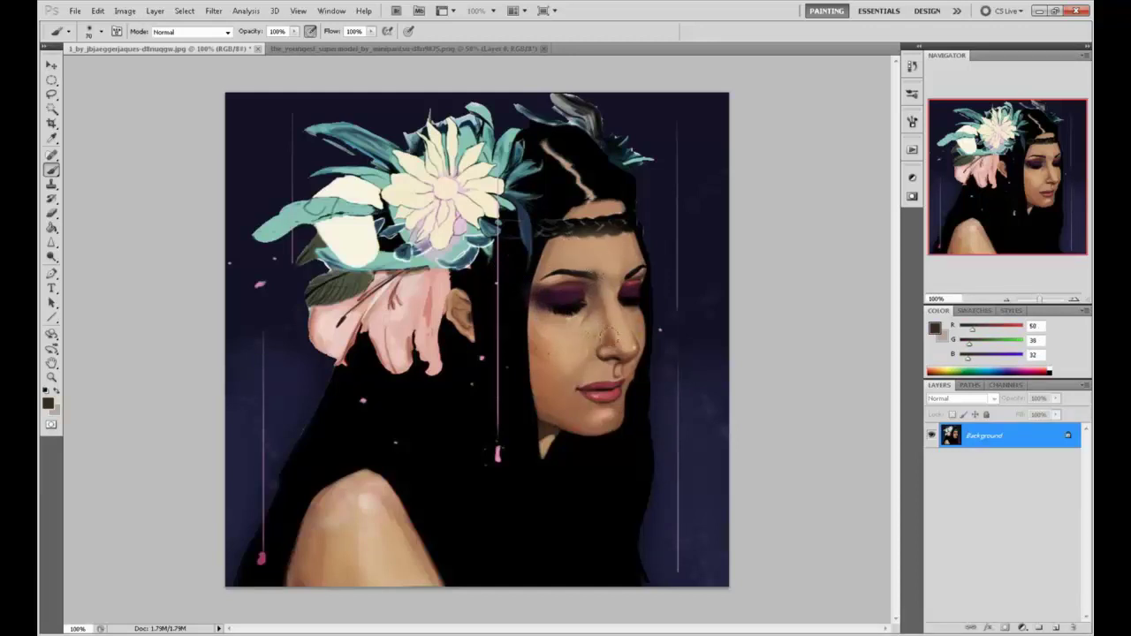
left_click(592, 356, "alt")
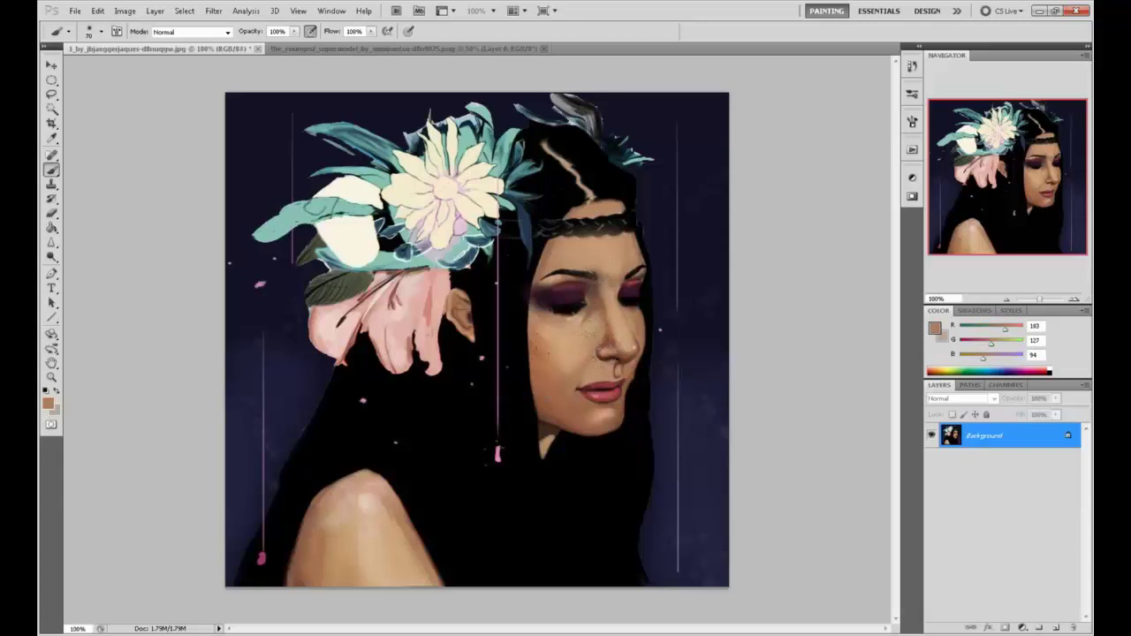
left_click(610, 354, "alt")
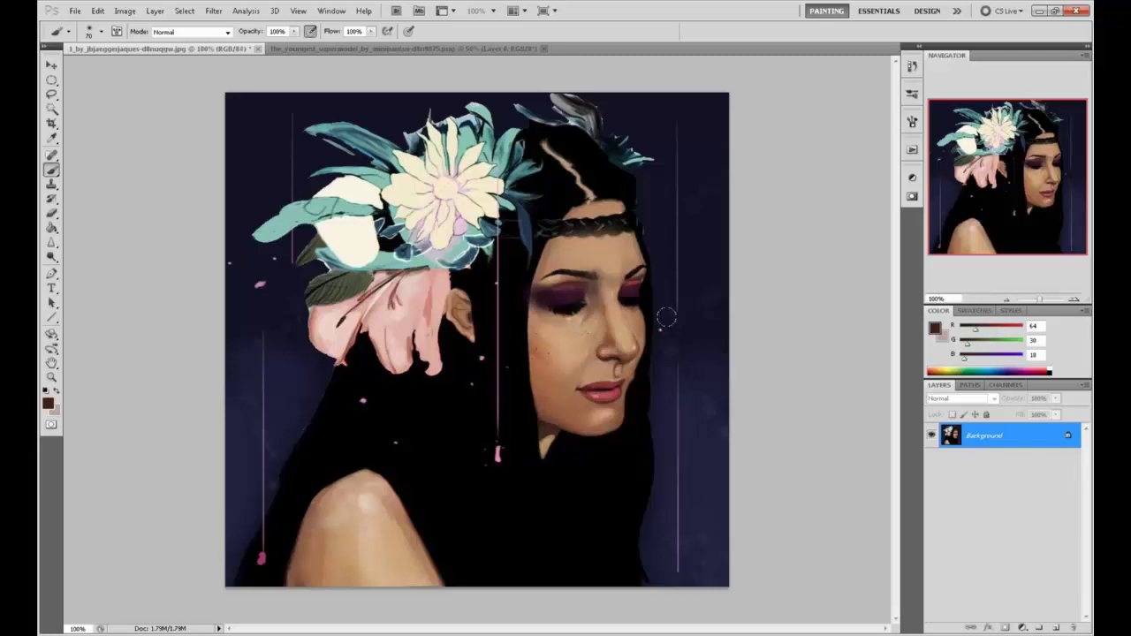
Step: Paint trial brown curl strokes over the nose and cheek, then undo them all
mouse_move(608, 351)
left_mouse_down()
mouse_move(592, 334)
mouse_move(540, 349)
mouse_move(579, 336)
mouse_move(571, 362)
mouse_move(558, 339)
left_mouse_up()
key("ctrl+z")
left_click(617, 354, "alt")
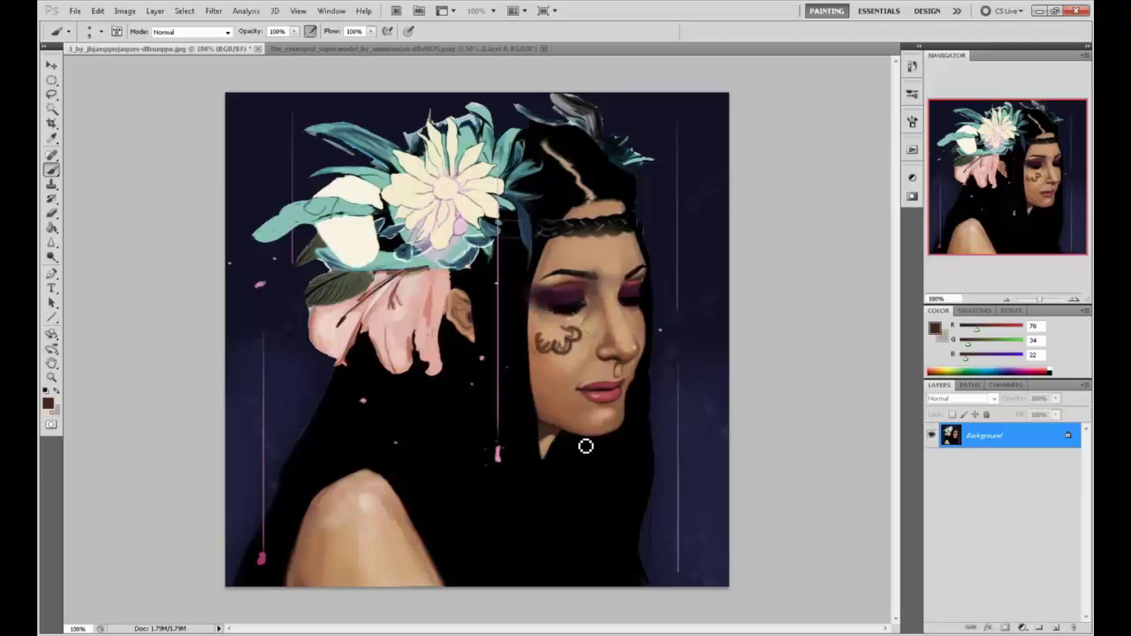
key("ctrl+z")
key("ctrl+alt+z")
key("ctrl+alt+z")
Step: Paint a fine dark purple-black shadow mark on the cheek with a smaller brush
left_click(582, 325, "alt")
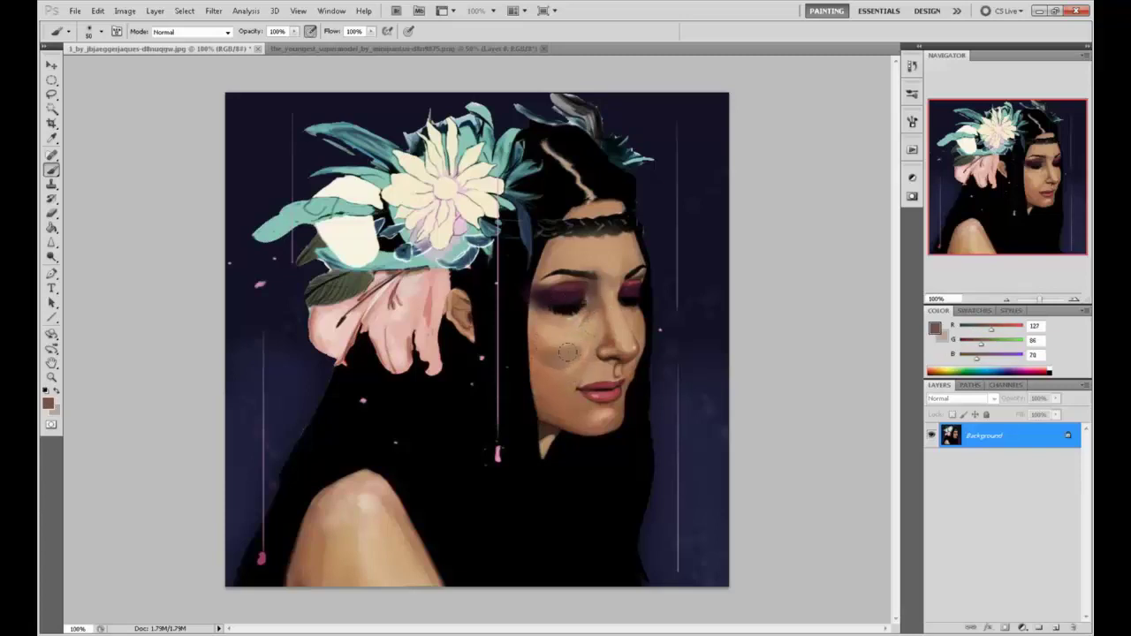
left_click(541, 249, "alt")
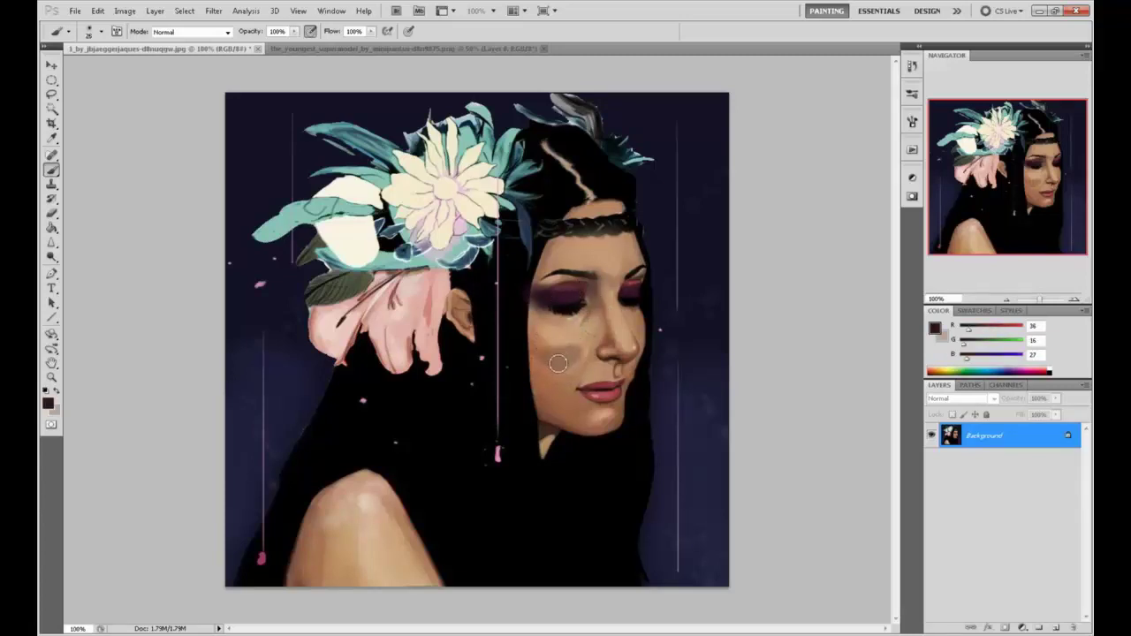
key("bracketleft")
key("bracketleft")
left_click_drag(570, 364, 551, 355)
Step: Cover the dark cheek smudge with light skin tone using a roughly 20 px brush
left_click(559, 329, "alt")
key("bracketright")
key("bracketright")
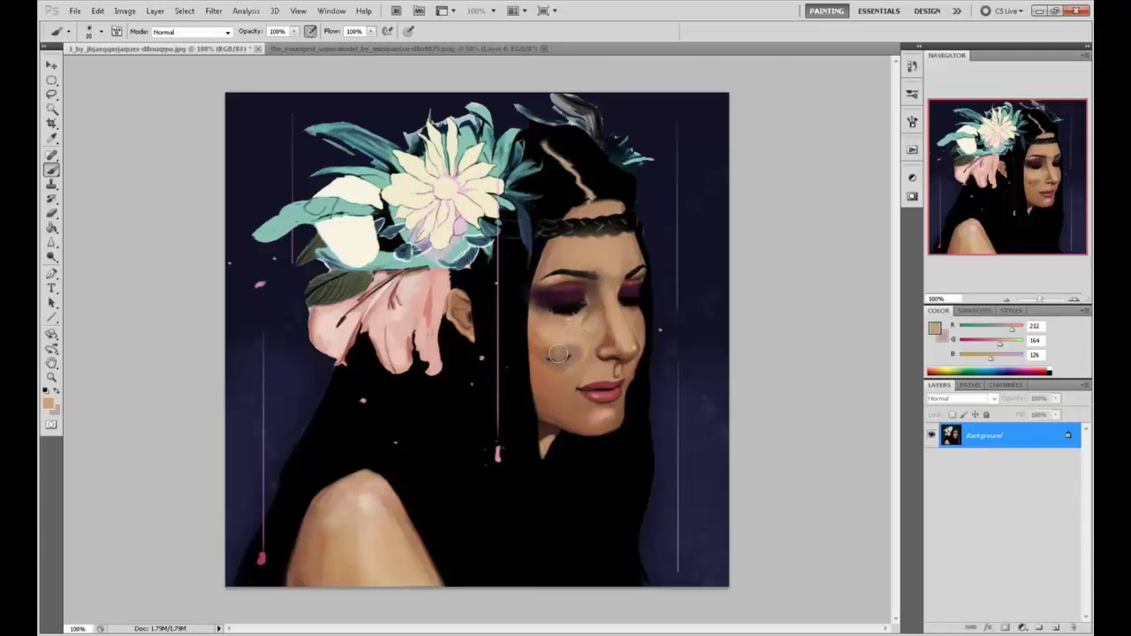
left_click_drag(547, 354, 581, 359)
Step: Sample several cheek skin tones and shade left of the nose, undoing the darkest shading
left_click(580, 357, "alt")
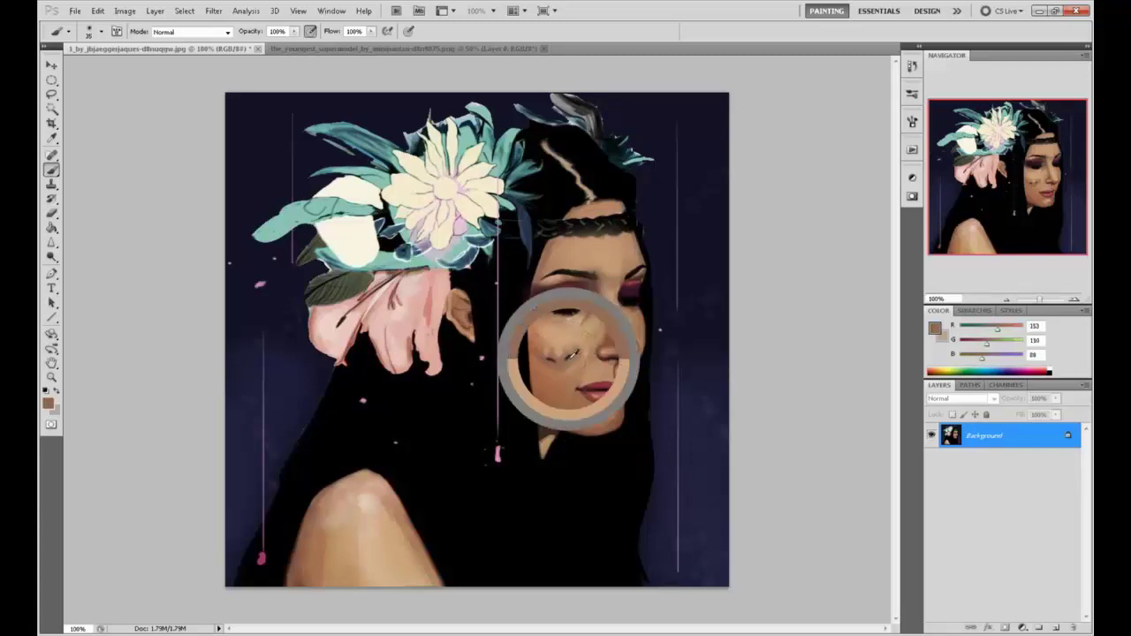
left_click(571, 357, "alt")
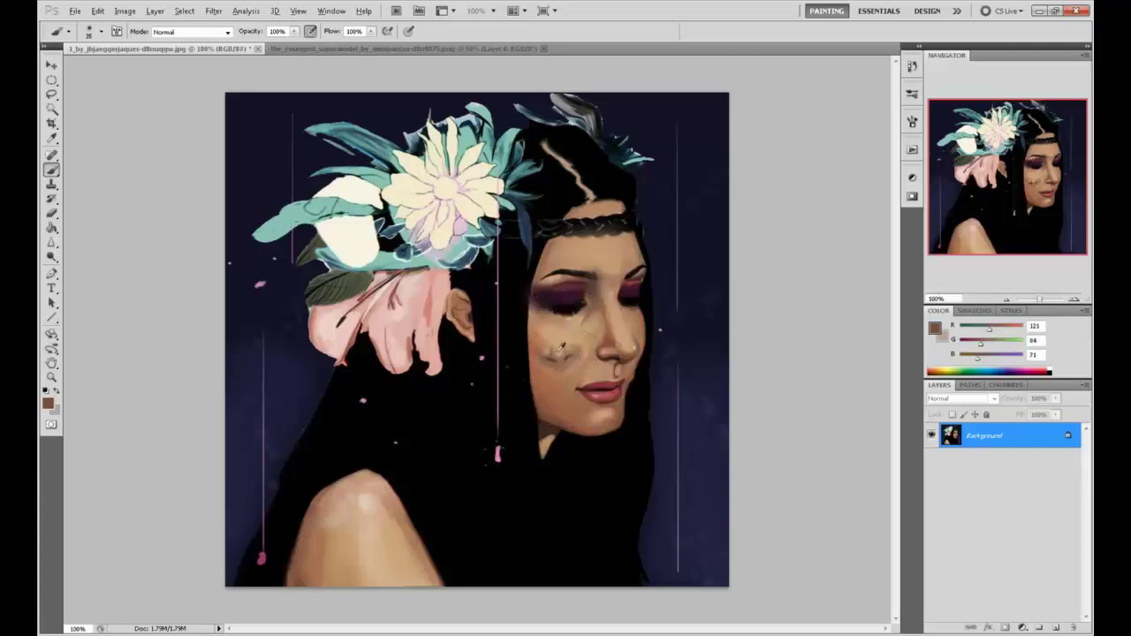
left_click(557, 350, "alt")
left_click(542, 360, "alt")
left_click(562, 335, "alt")
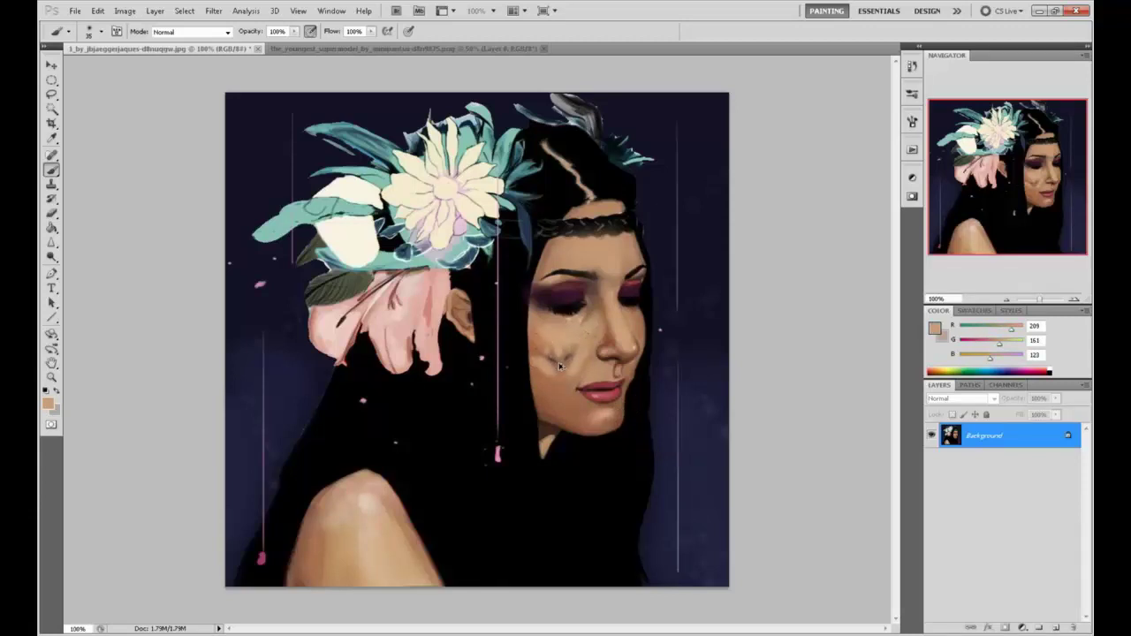
left_click_drag(557, 363, 533, 369)
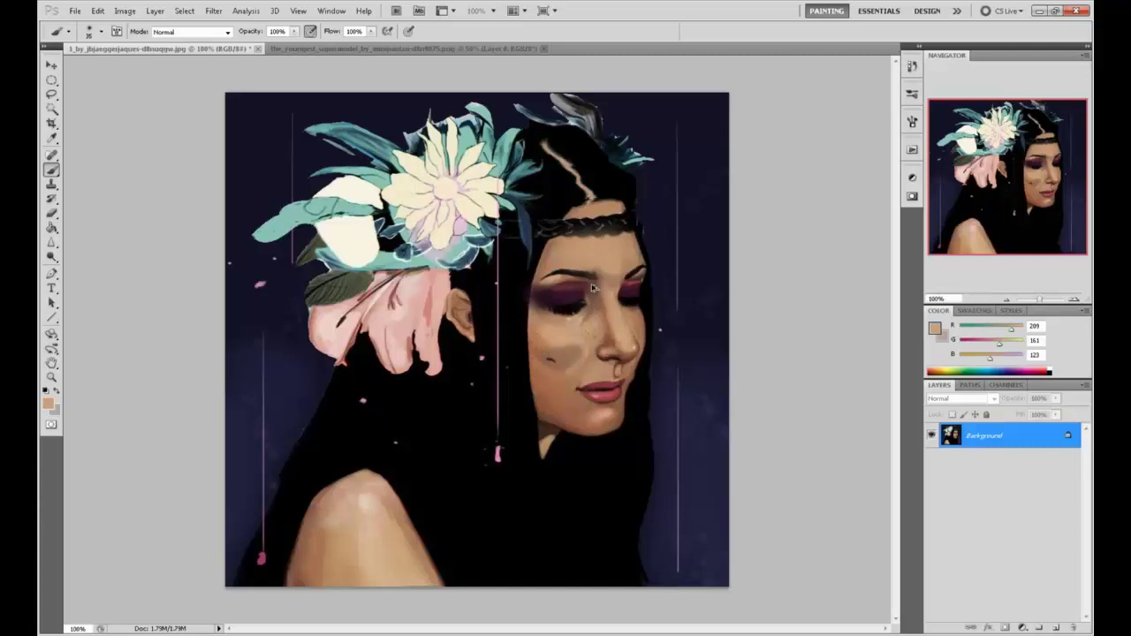
key("ctrl+z")
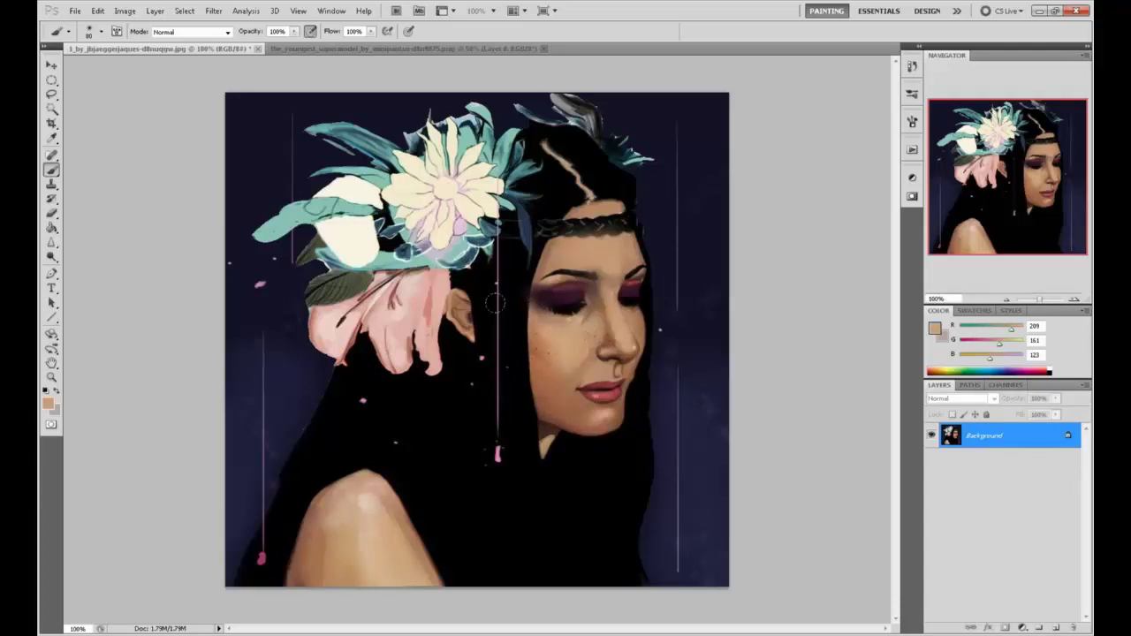
Step: Darken both eyebrows with small brown brush strokes, using sampled skin and brown tones
left_click(577, 260, "alt")
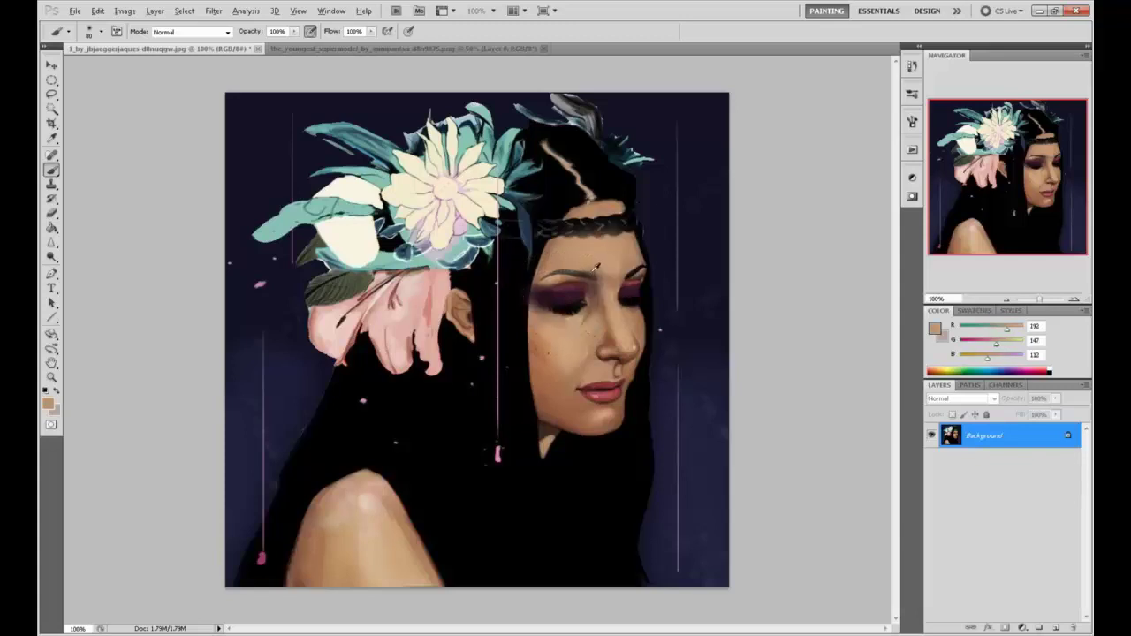
left_click(472, 315, "alt")
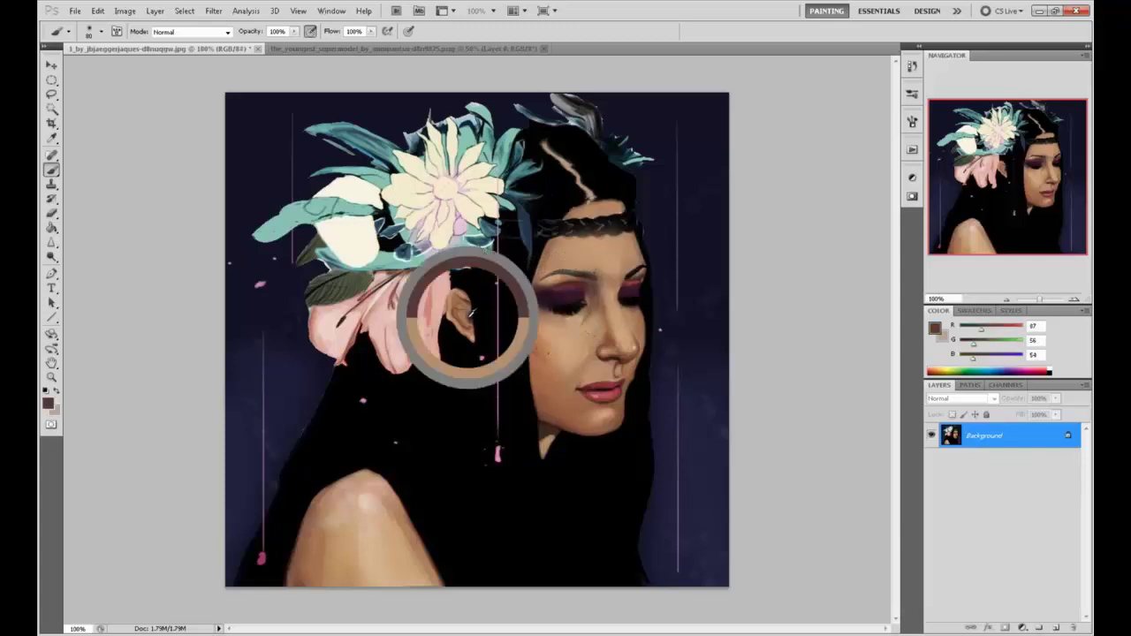
key("bracketleft")
key("bracketleft")
key("bracketleft")
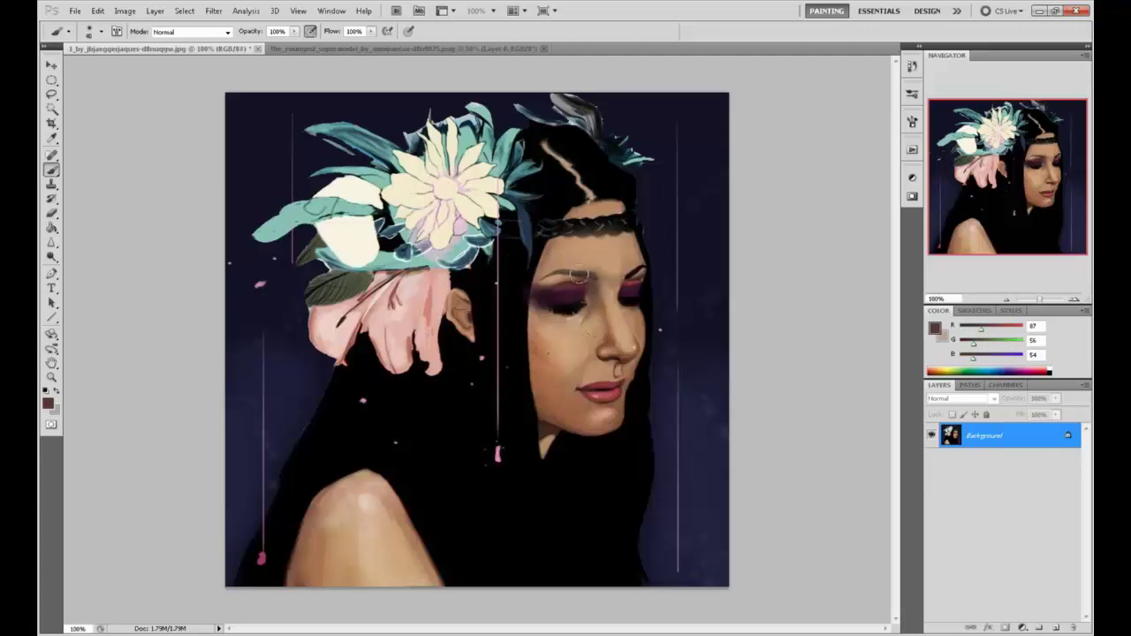
left_click_drag(555, 274, 535, 279)
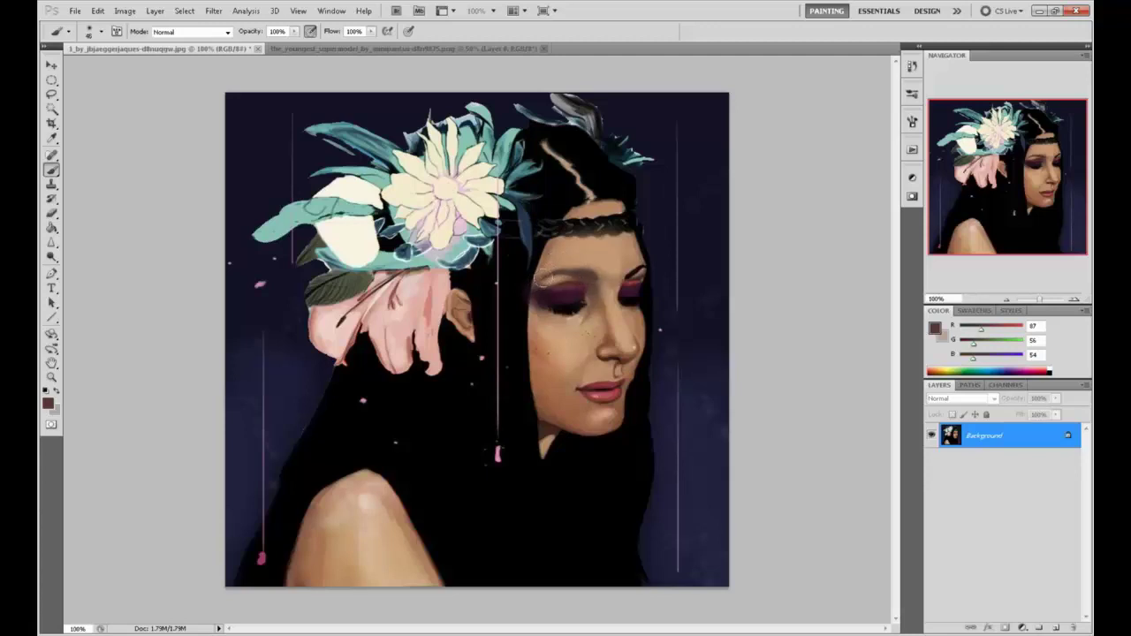
left_click(583, 256, "alt")
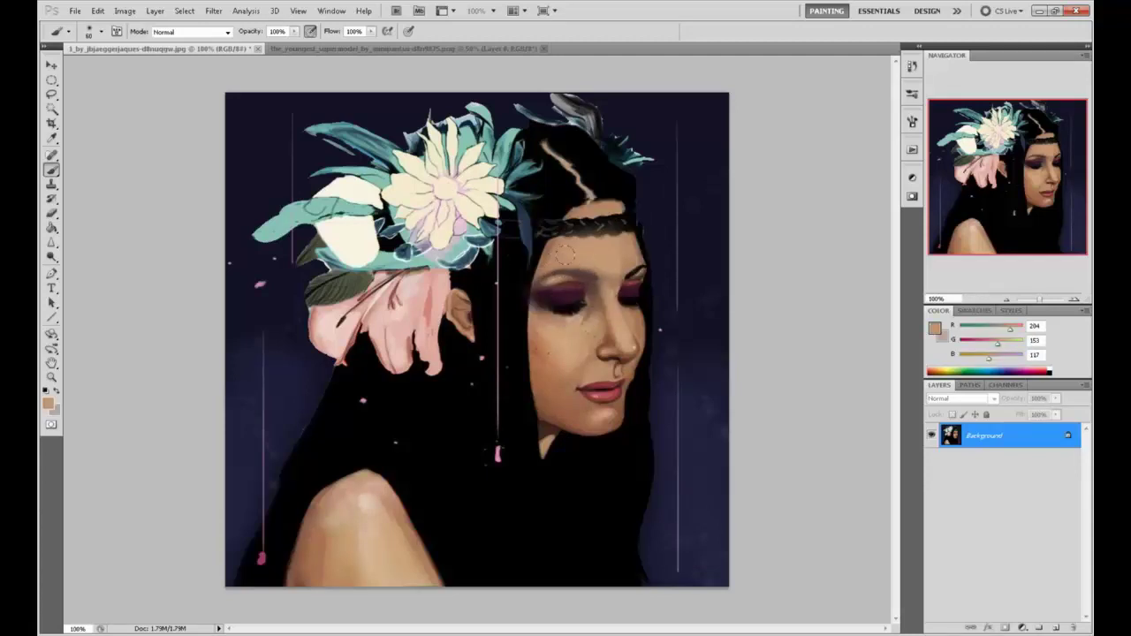
left_click(618, 276, "alt")
mouse_move(617, 279)
left_mouse_down()
mouse_move(639, 269)
mouse_move(629, 275)
left_mouse_up()
left_click(631, 272, "alt")
Step: Repaint the forehead skin around the eyebrows with alternating skin and dark brown tones
left_click(624, 261, "alt")
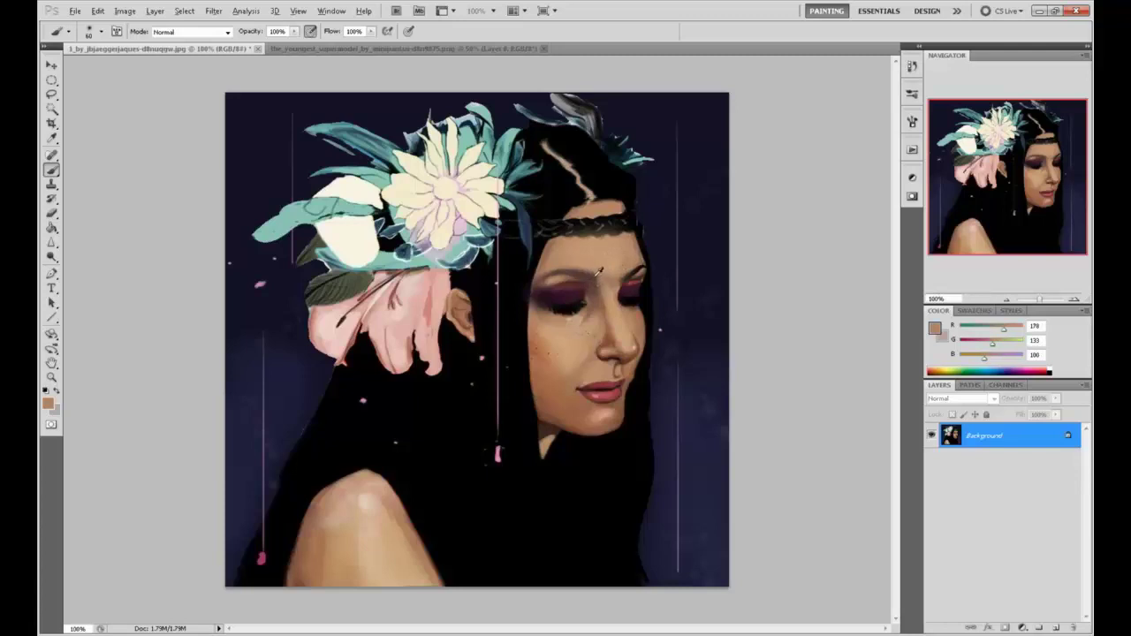
left_click(587, 280, "alt")
left_click(570, 270, "alt")
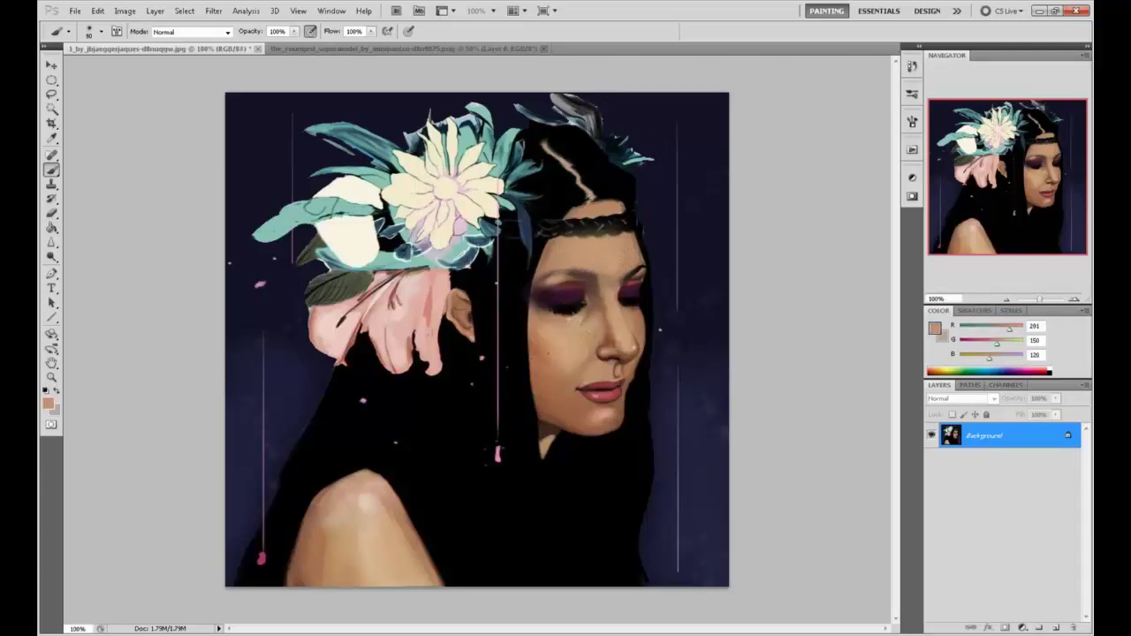
left_click(630, 263, "alt")
left_click(637, 269, "alt")
left_click(633, 264, "alt")
left_click(587, 268, "alt")
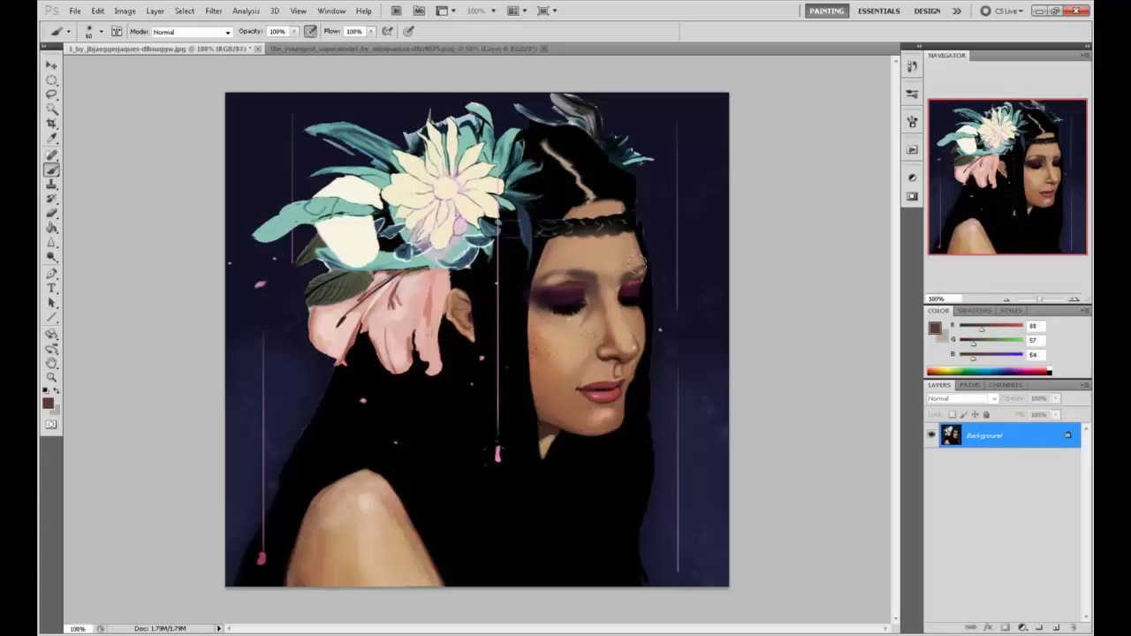
Step: Sample black from the hair and light and dark skin tones around the nose
left_click(646, 287, "alt")
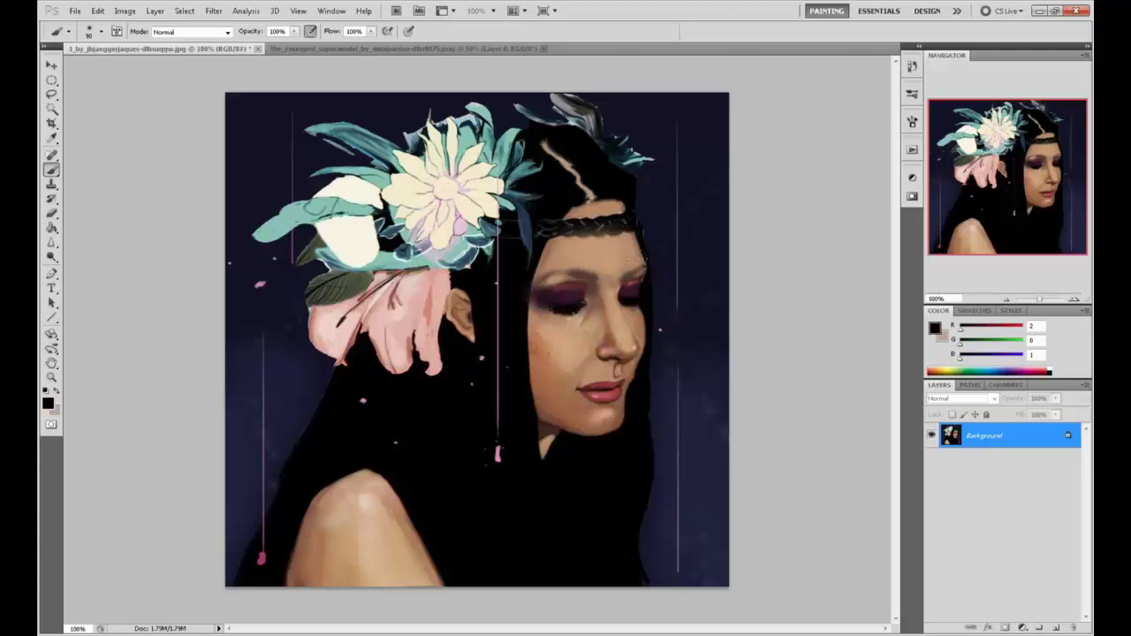
left_click(624, 328, "alt")
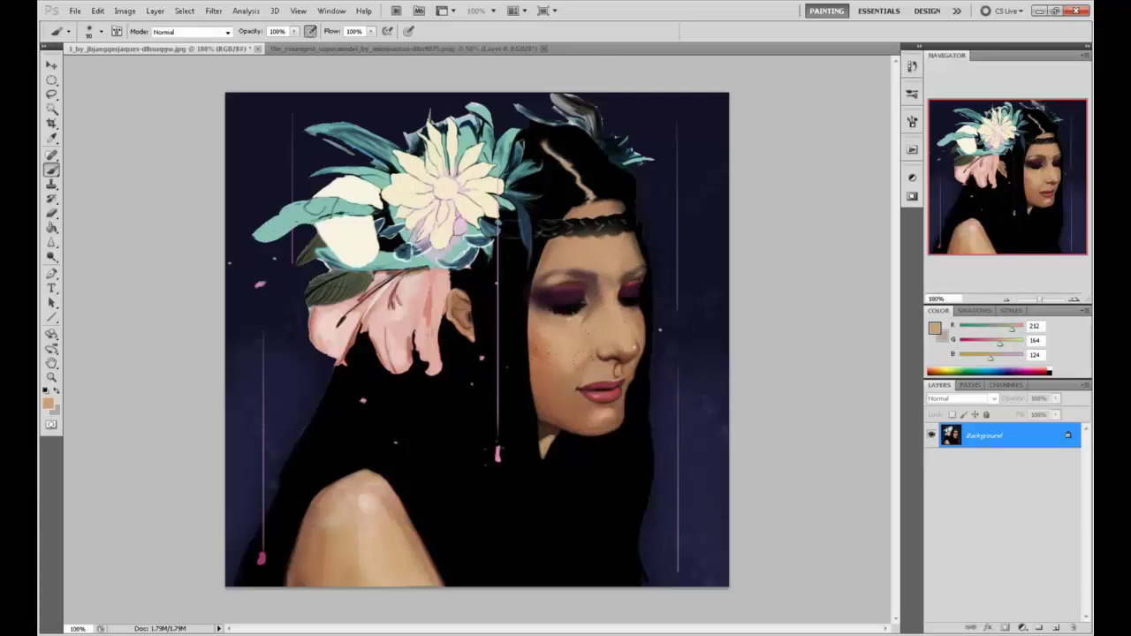
left_click(584, 334, "alt")
left_click(629, 349, "alt")
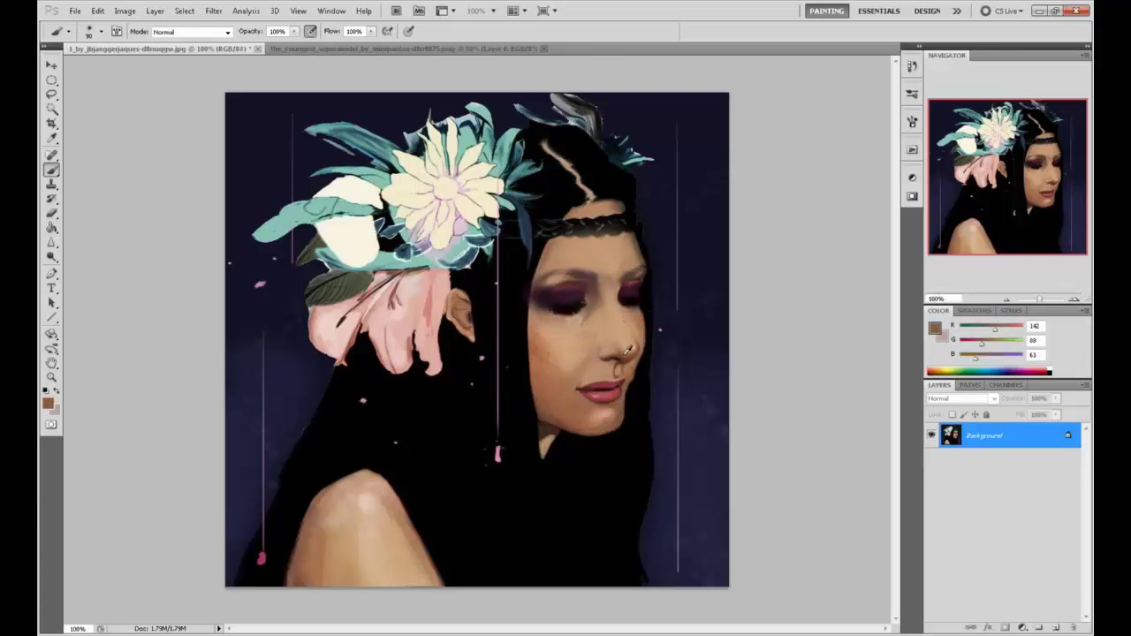
left_click(609, 370, "alt")
left_click(626, 350, "alt")
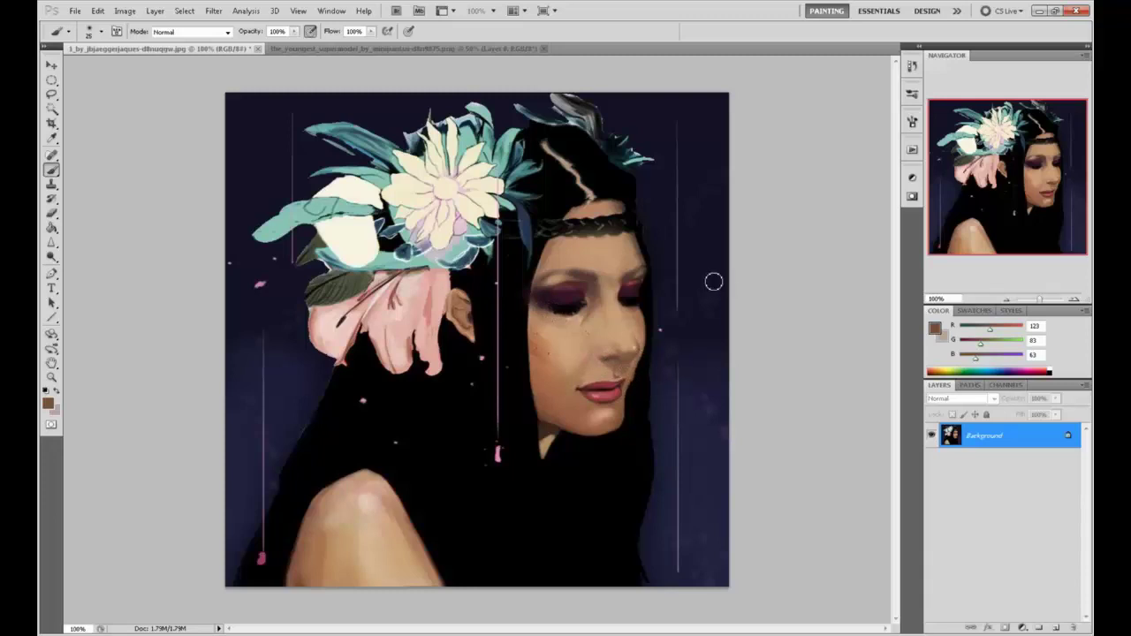
Step: Darken the shadow under the nose tip and sample face and cheek skin tones
left_click(588, 295, "alt")
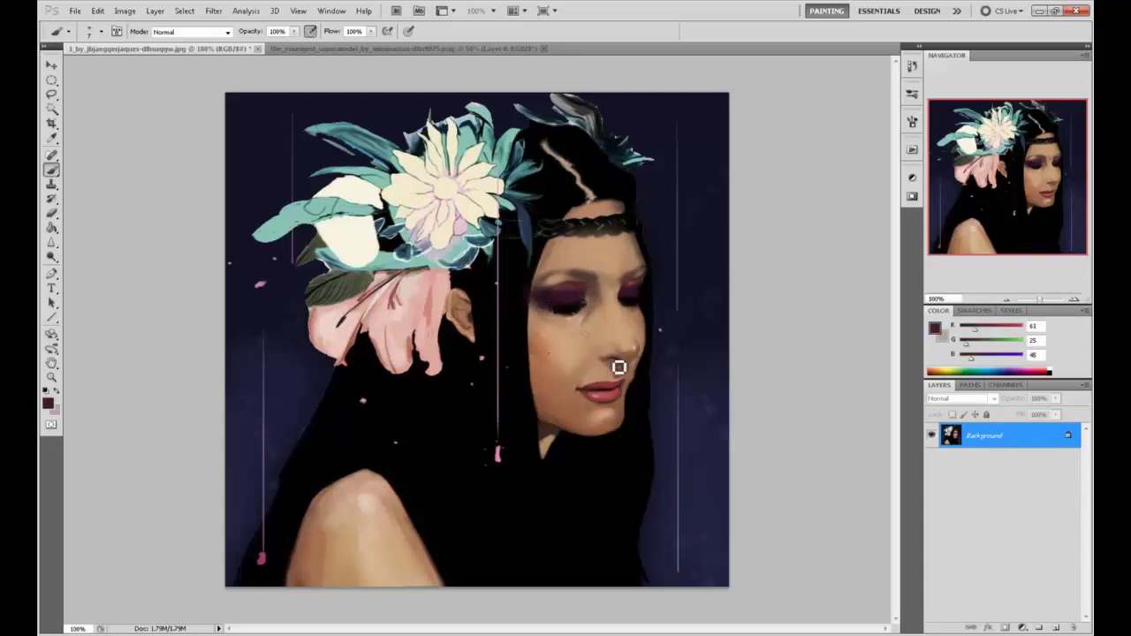
left_click_drag(626, 367, 604, 375)
left_click(579, 346, "alt")
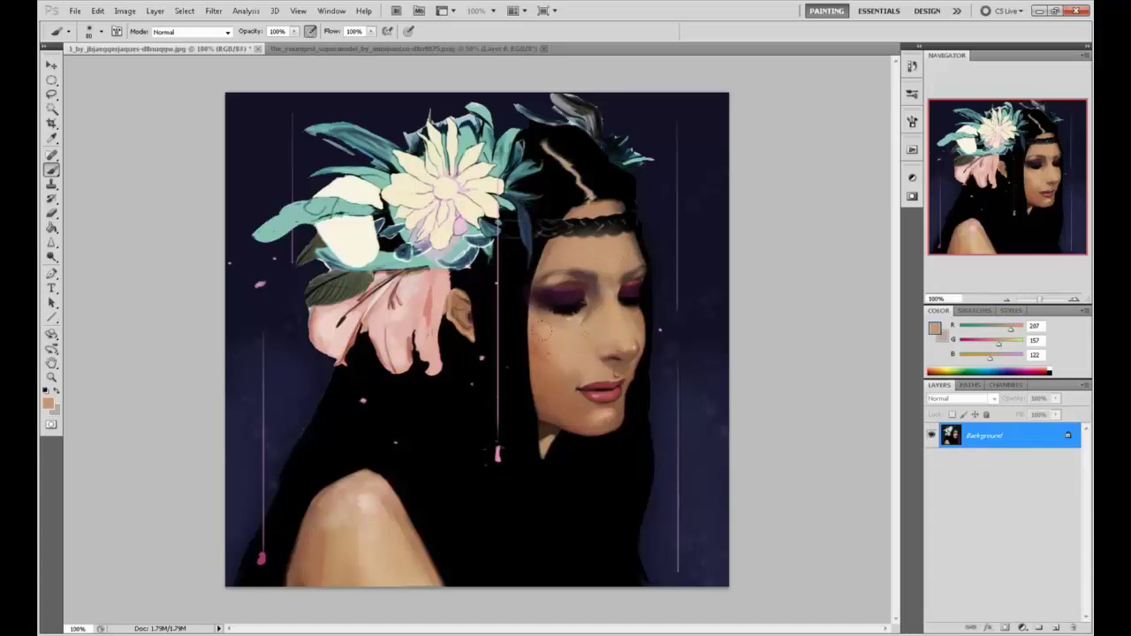
left_click(581, 251, "alt")
left_click(588, 316, "alt")
Step: Blend the forehead skin with darker brown and light skin tones
left_click(569, 276, "alt")
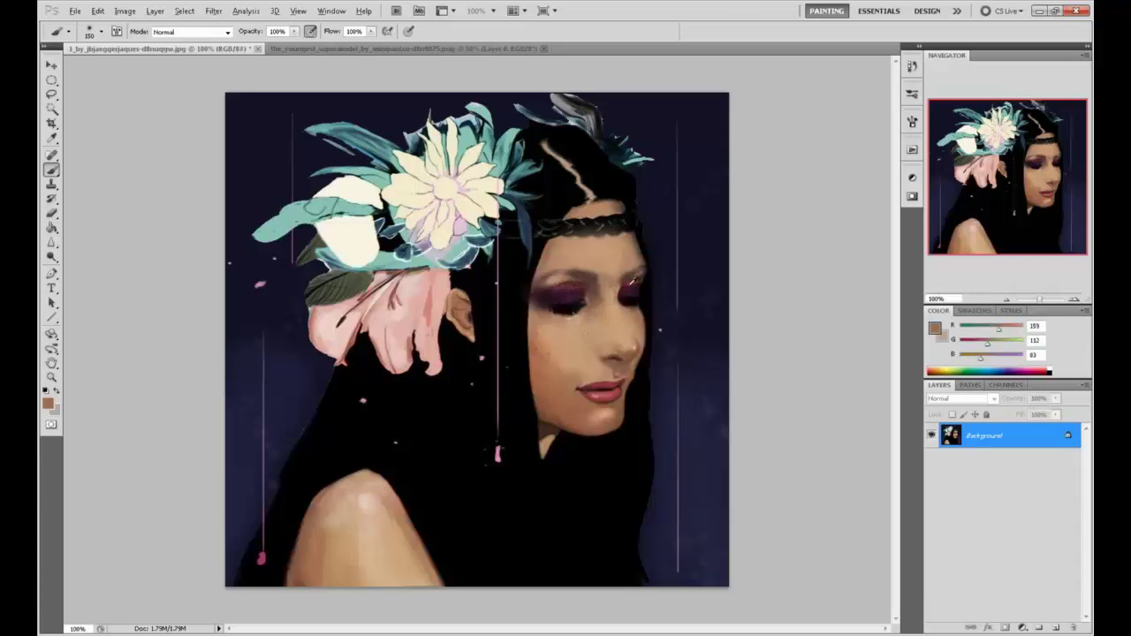
left_click(624, 263, "alt")
left_click(594, 274, "alt")
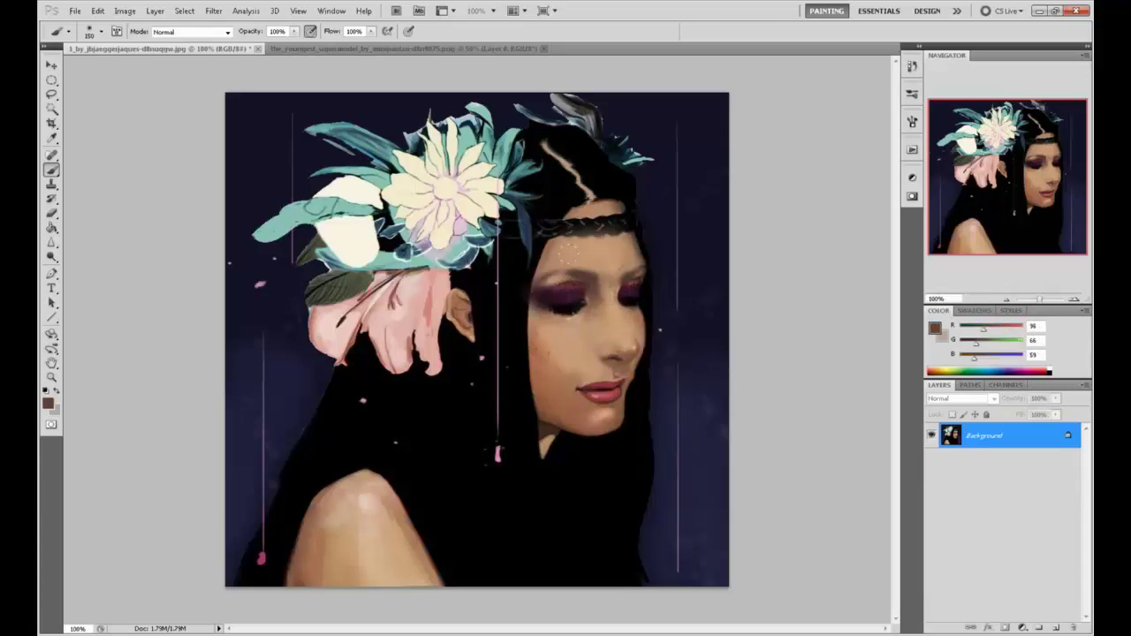
left_click(581, 255, "alt")
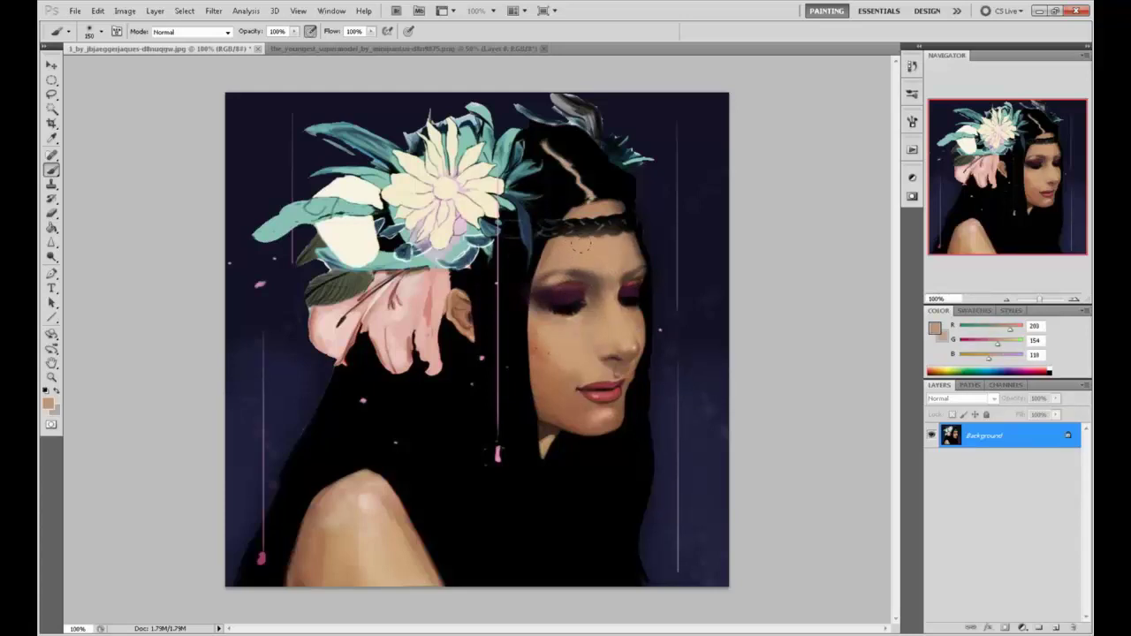
left_click(584, 255, "alt")
left_click(574, 265, "alt")
Step: Soften the hairline edges with dark browns and lighter forehead skin tones
left_click(541, 258, "alt")
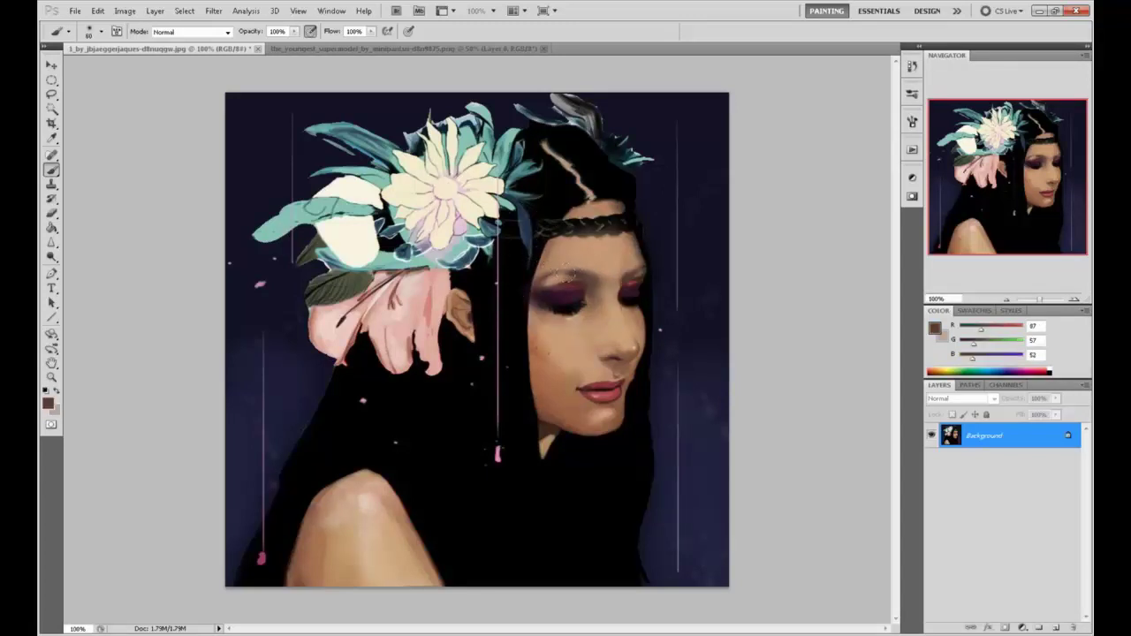
left_click(583, 270, "alt")
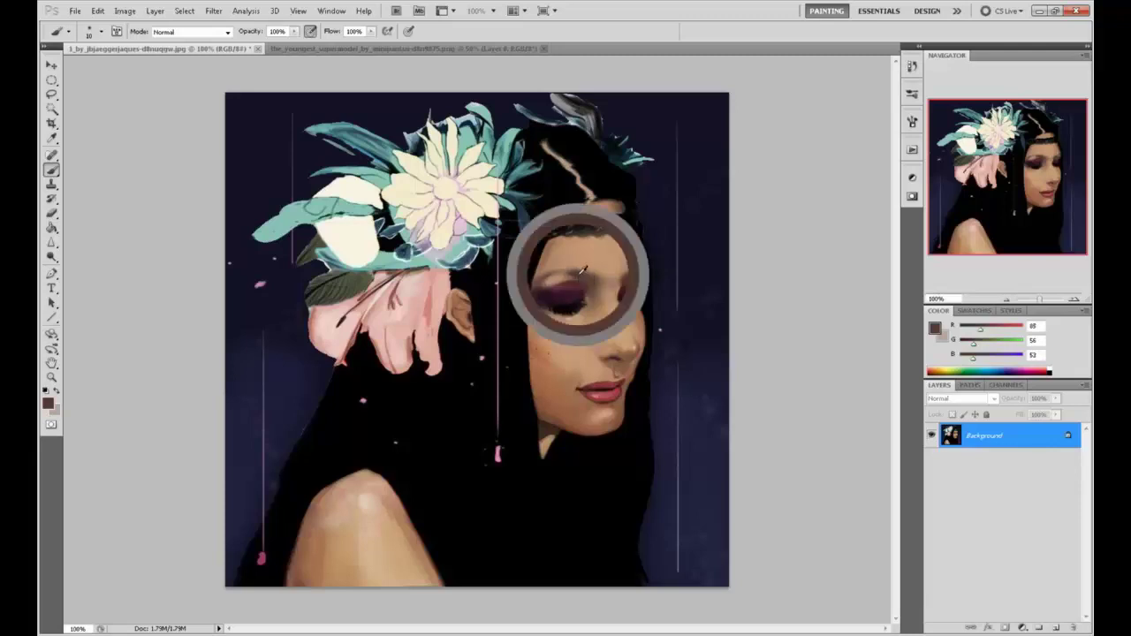
left_click_drag(582, 270, 548, 285)
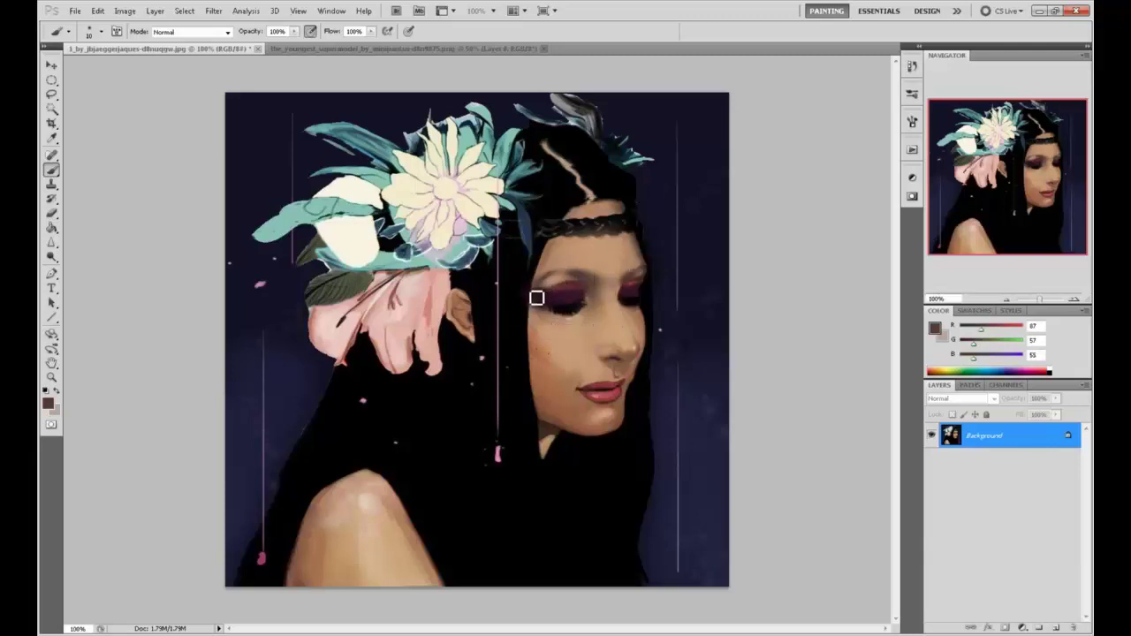
left_click(568, 275, "alt")
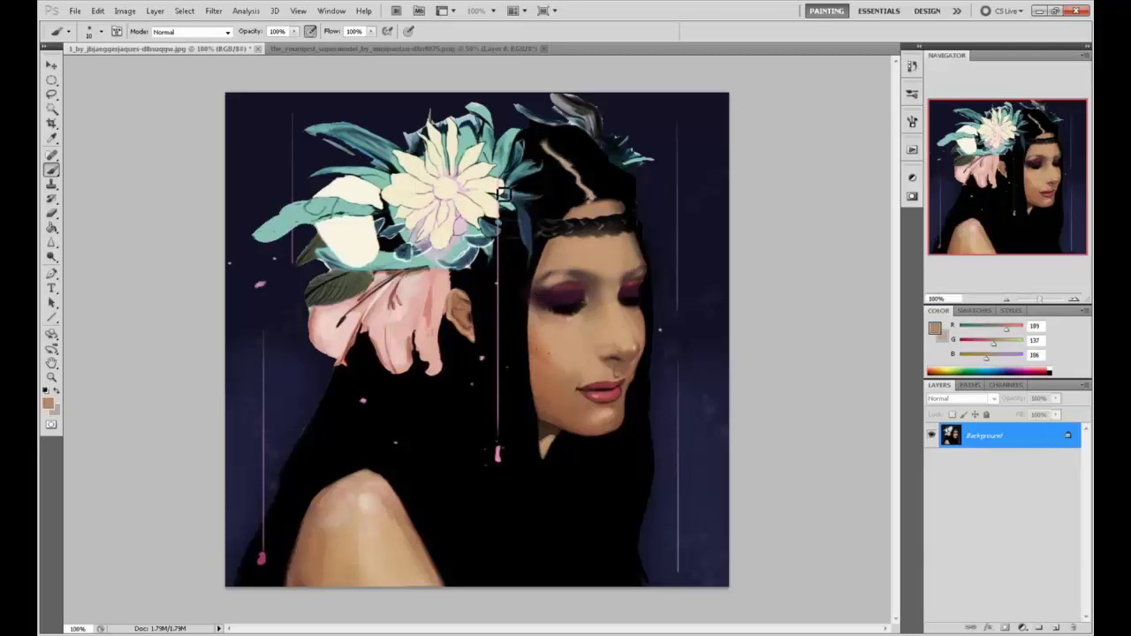
left_click(555, 266, "alt")
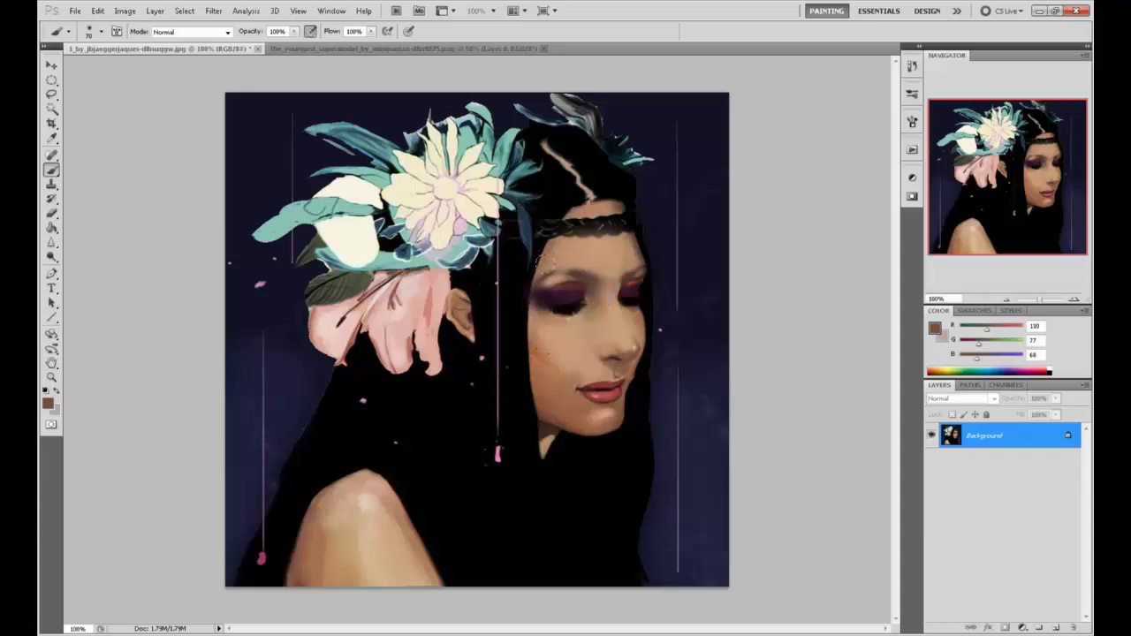
left_click(564, 257, "alt")
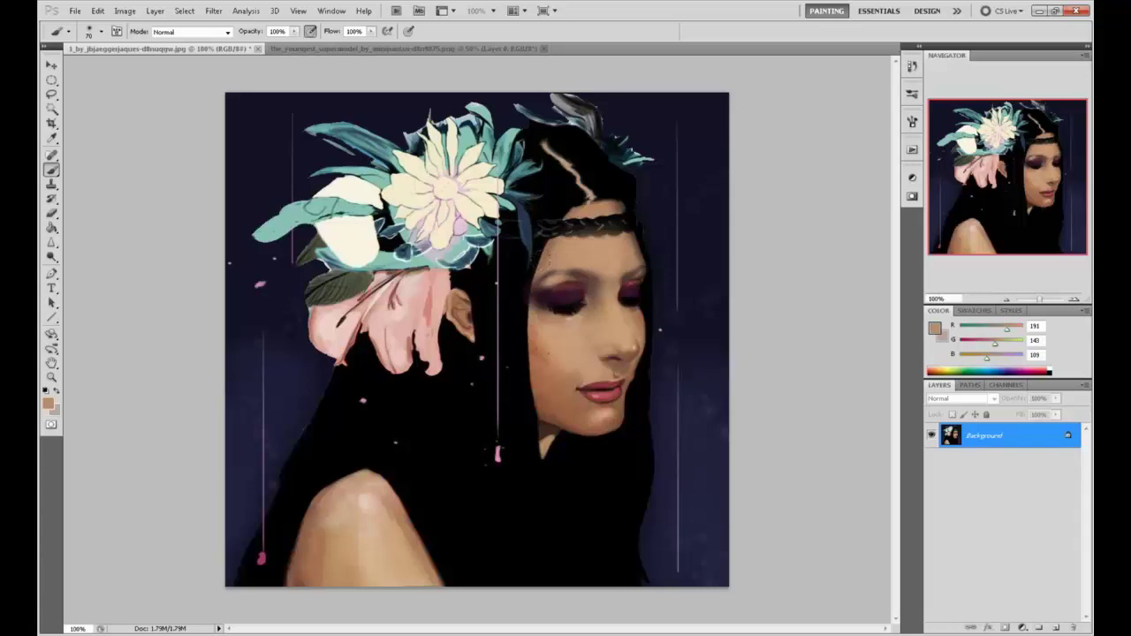
key("alt")
Step: Touch up the cheek and eye with sampled skin tones at brush size 100
left_click(548, 360, "alt")
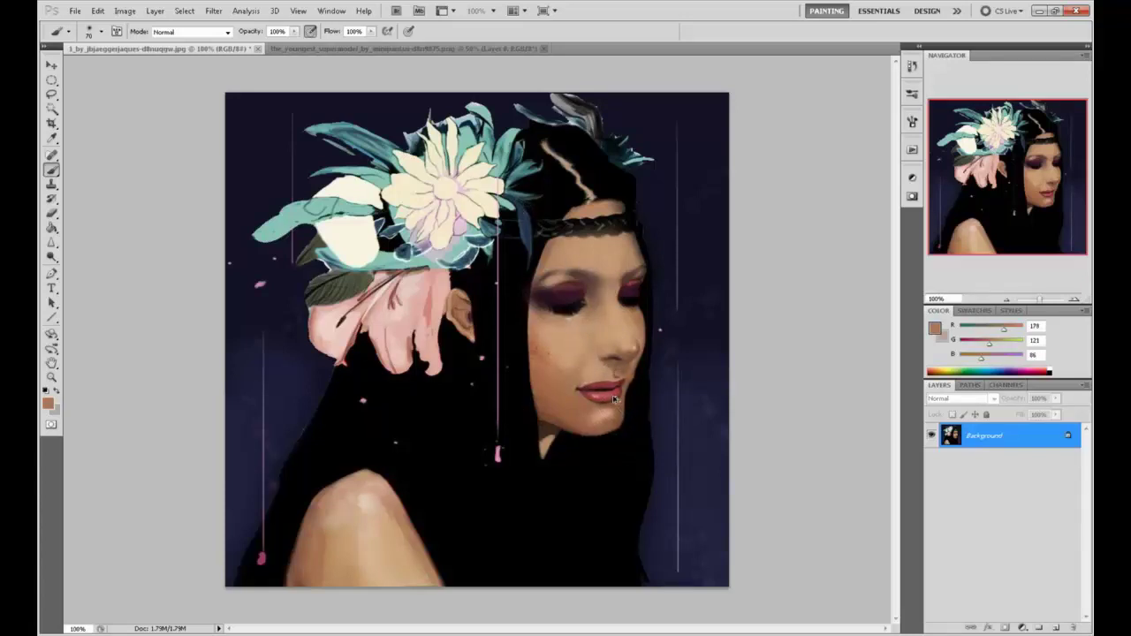
left_click(573, 343, "alt")
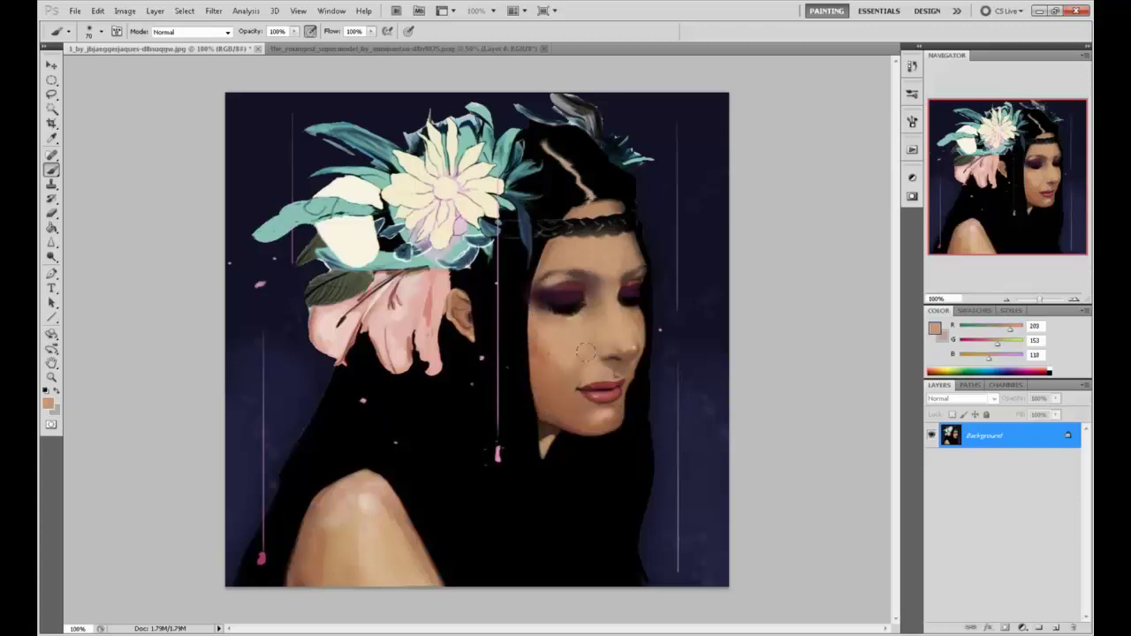
left_click(562, 307, "alt")
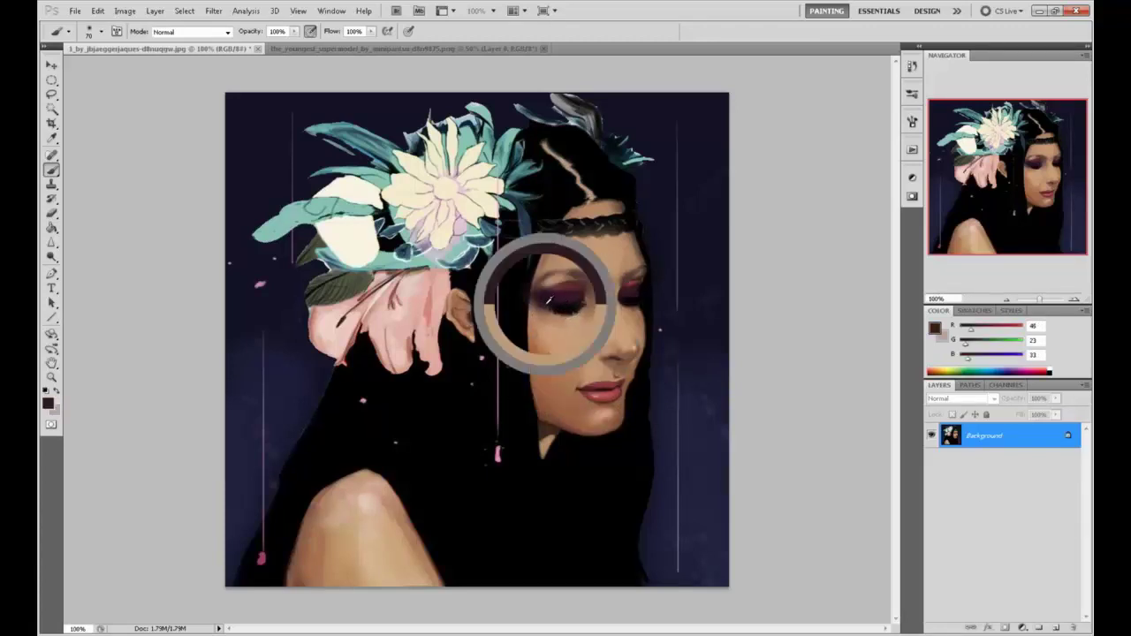
key("bracketright")
key("bracketright")
key("bracketright")
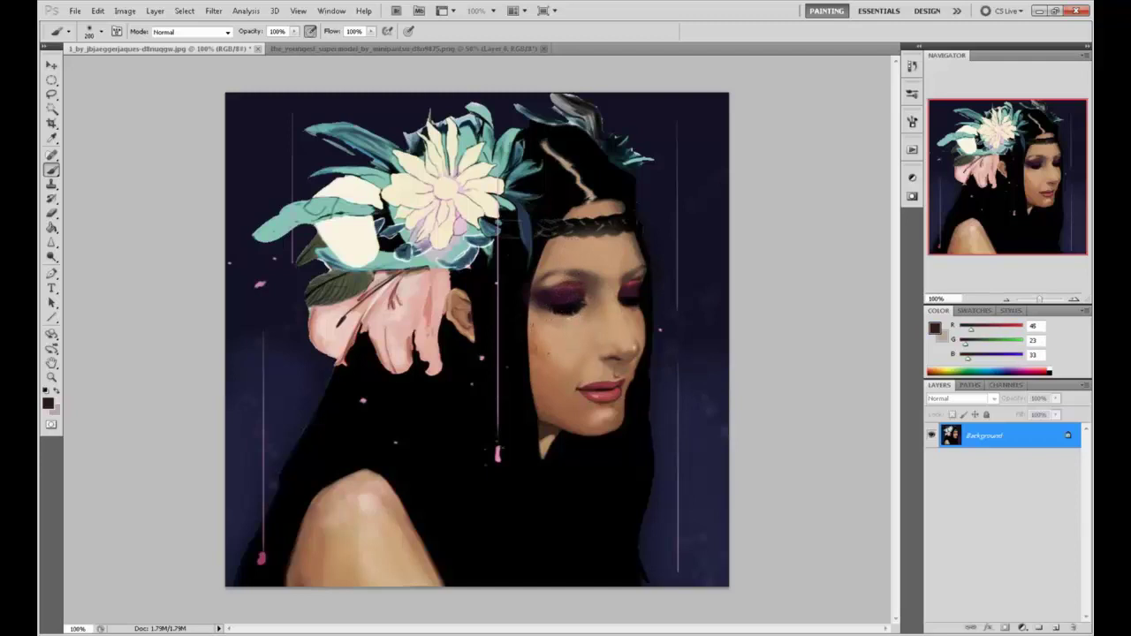
left_click(618, 347, "alt")
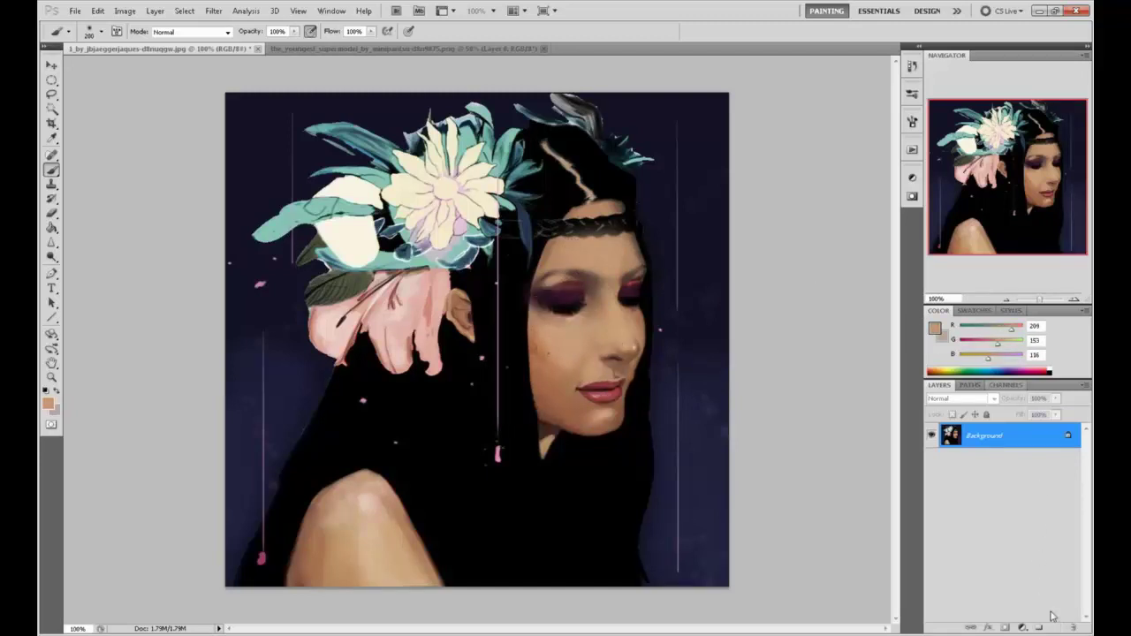
Step: Add a Color-mode Layer 1 and set the paint colour to a darker brown
left_click(1055, 627)
left_click(962, 398)
left_click(946, 380)
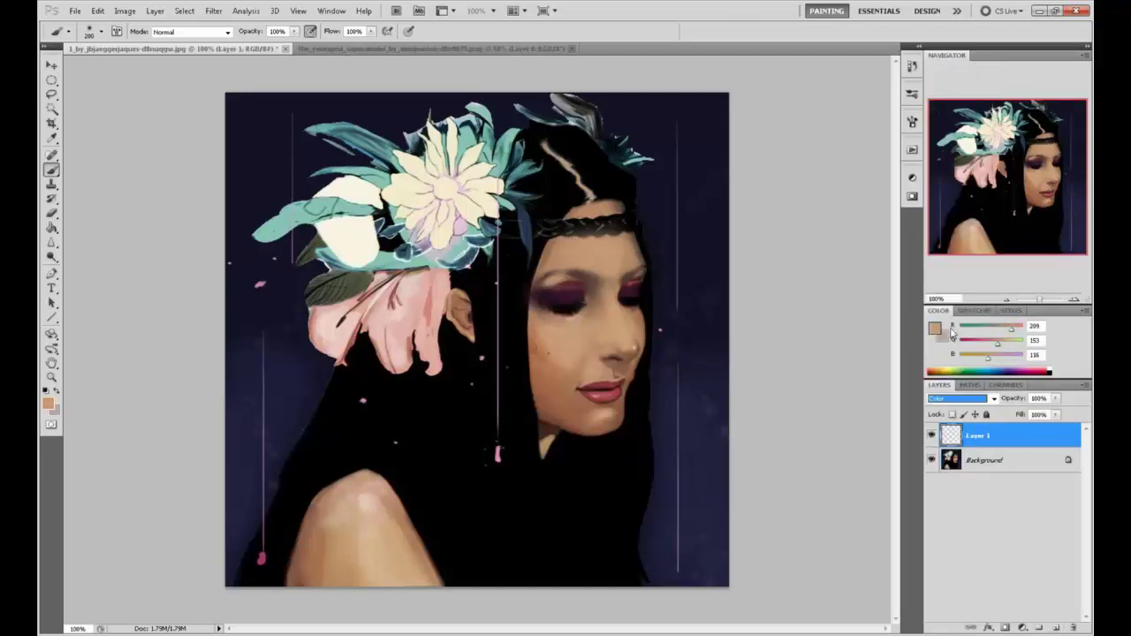
left_click(935, 329)
left_click(588, 268)
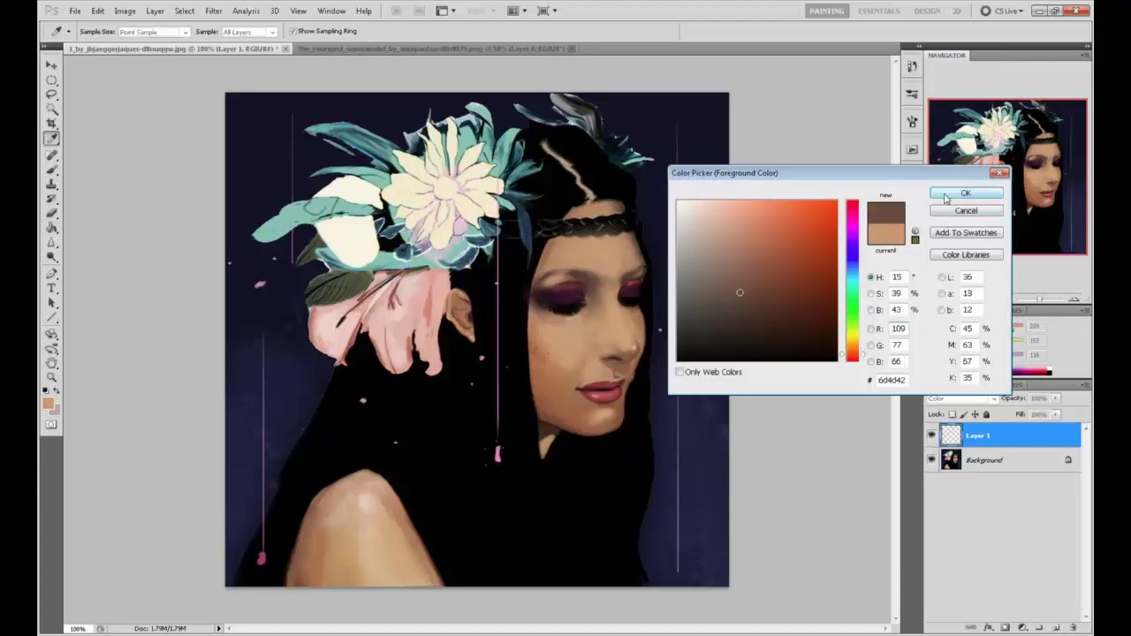
key("Return")
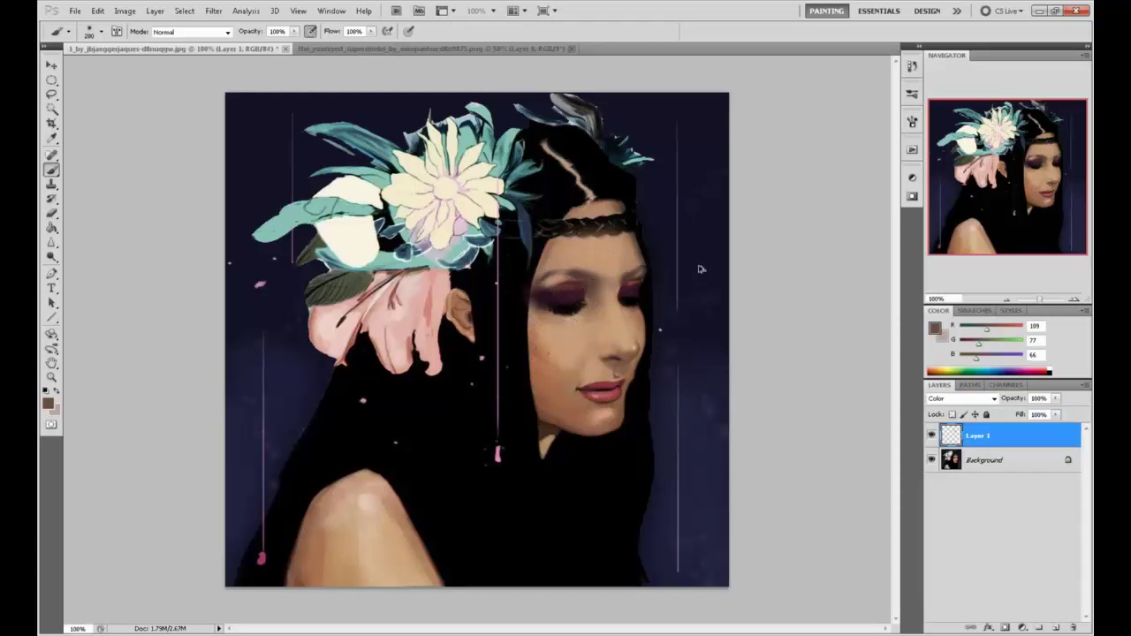
Step: Set brush opacity to 54% and merge Layer 1 down into Background
left_click(294, 31)
left_click_drag(298, 44, 264, 43)
left_click(371, 64)
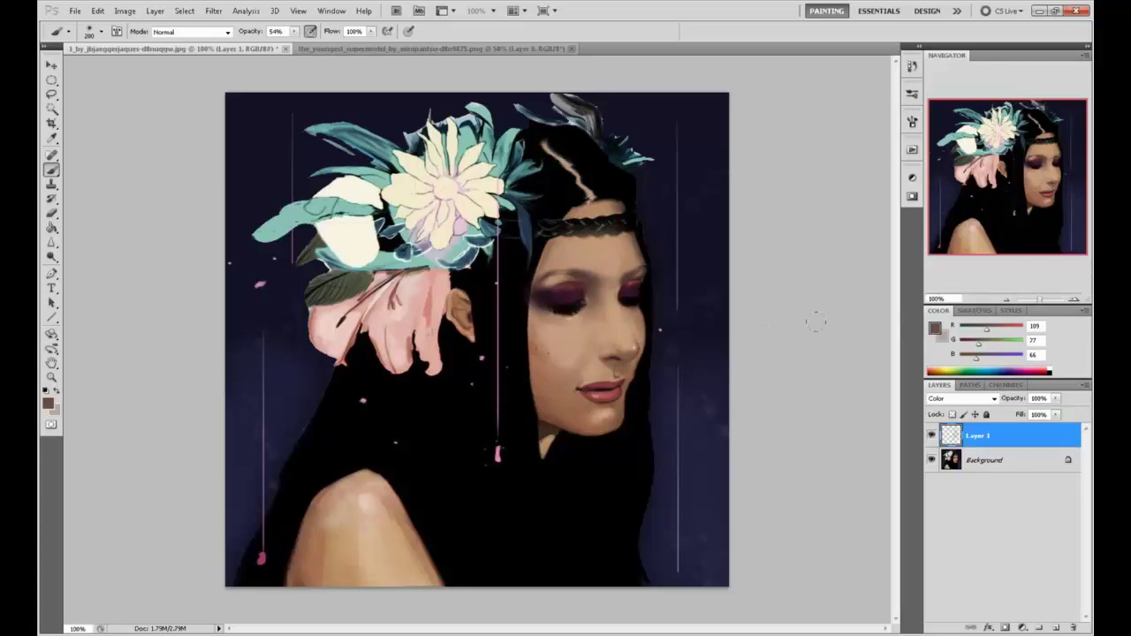
right_click(1015, 442)
left_click(997, 399)
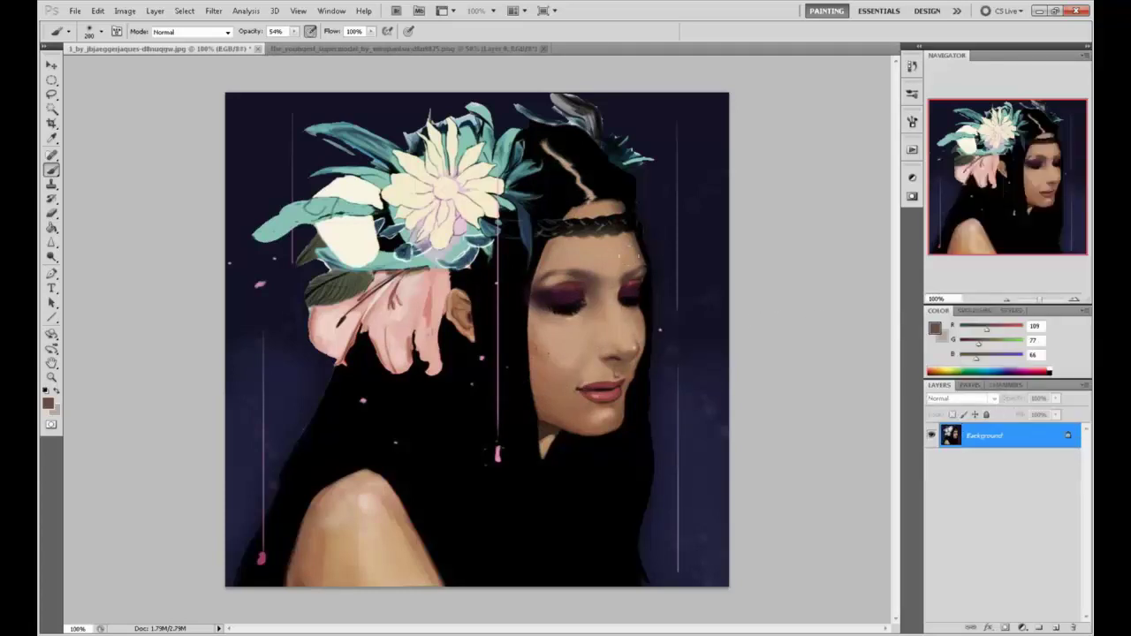
Step: In Liquify, zoom in on the face and push the lip corner with Forward Warp
left_click(213, 11)
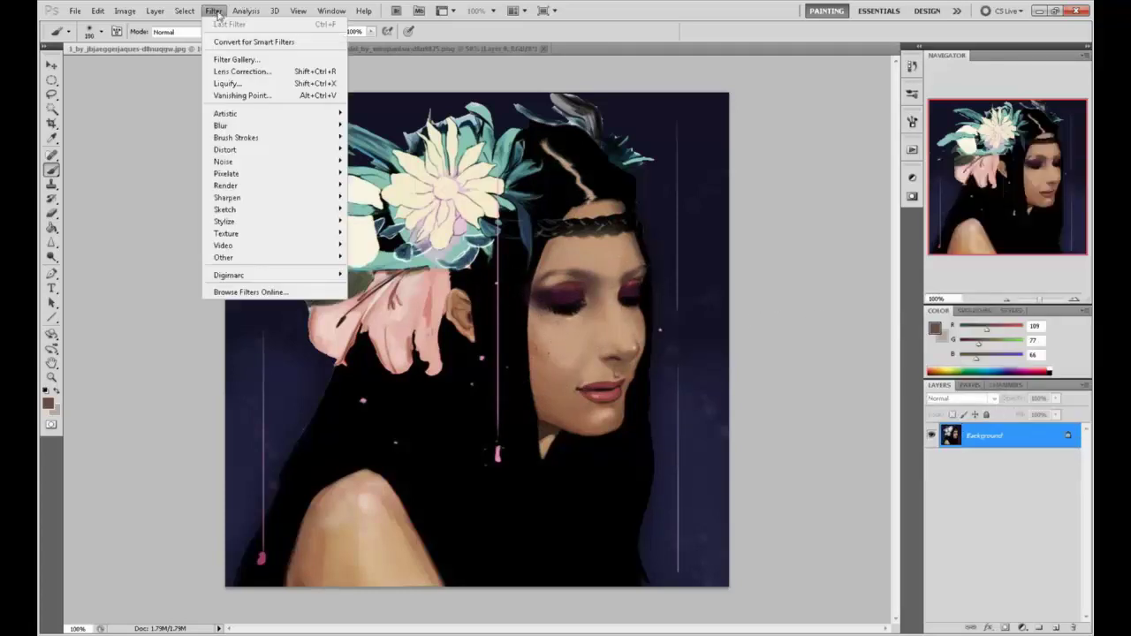
left_click(238, 83)
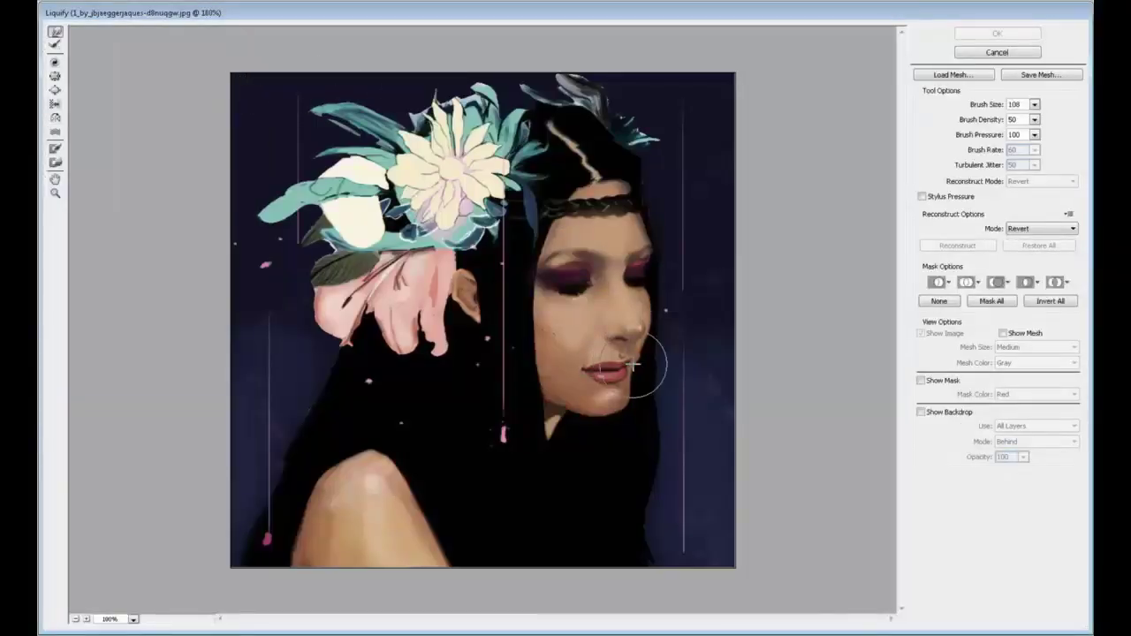
key("ctrl+plus")
key("ctrl+plus")
left_click_drag(783, 372, 478, 353)
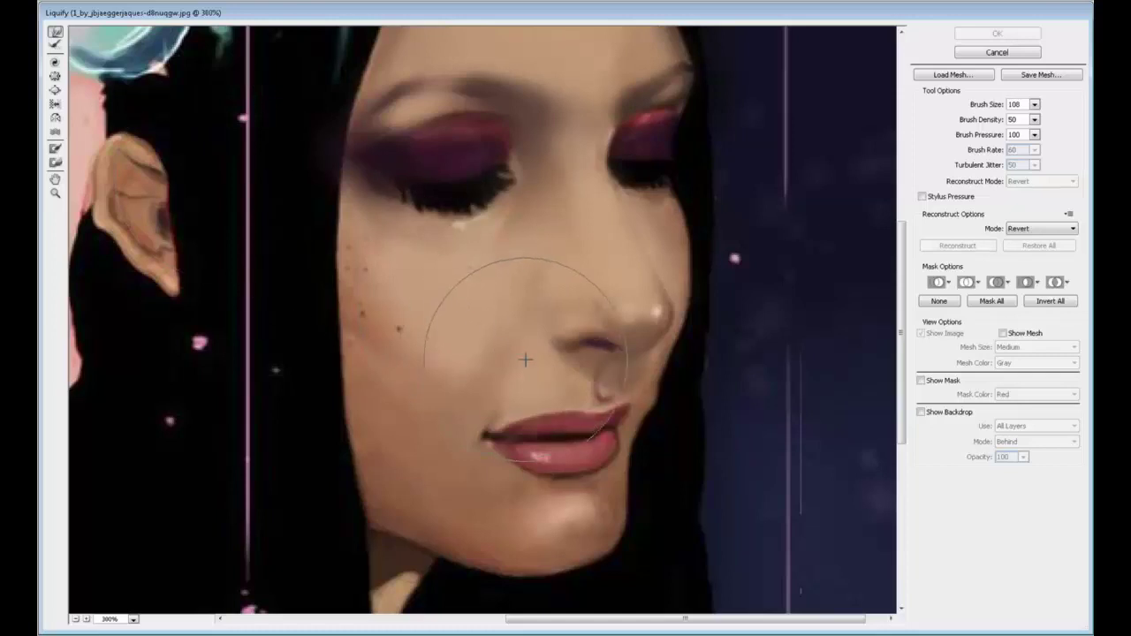
key("bracketleft")
key("bracketleft")
key("bracketleft")
key("bracketleft")
mouse_move(597, 412)
left_mouse_down()
mouse_move(536, 400)
mouse_move(600, 409)
left_mouse_up()
key("bracketright")
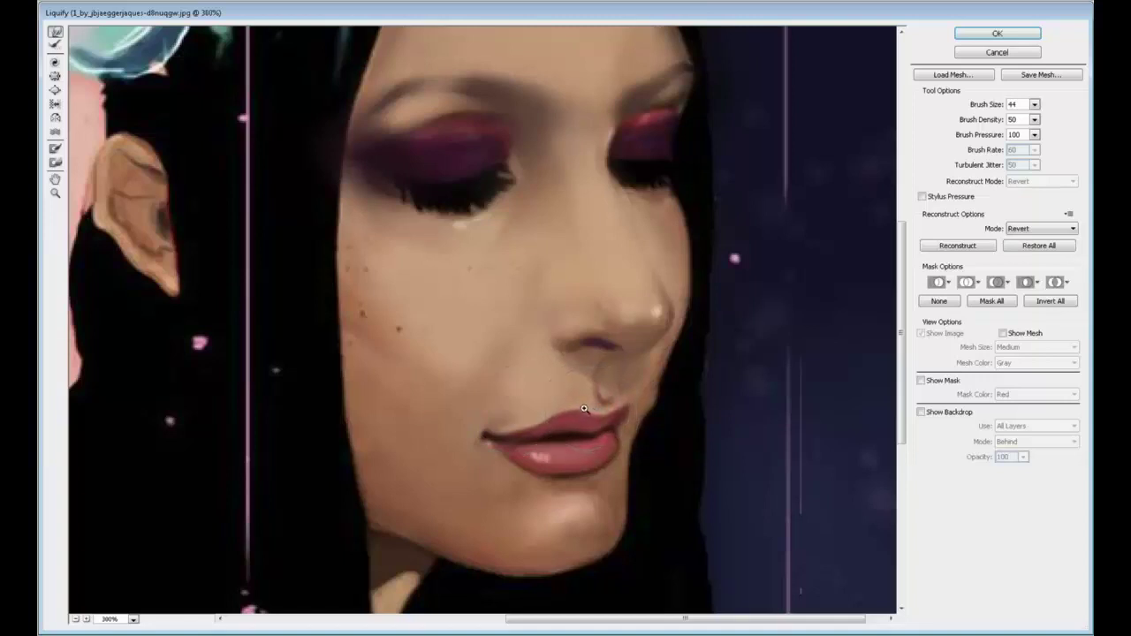
Step: Recentre the face at 200% zoom and set the warp brush size to 121
key("ctrl+minus")
key("ctrl+minus")
key("ctrl+plus")
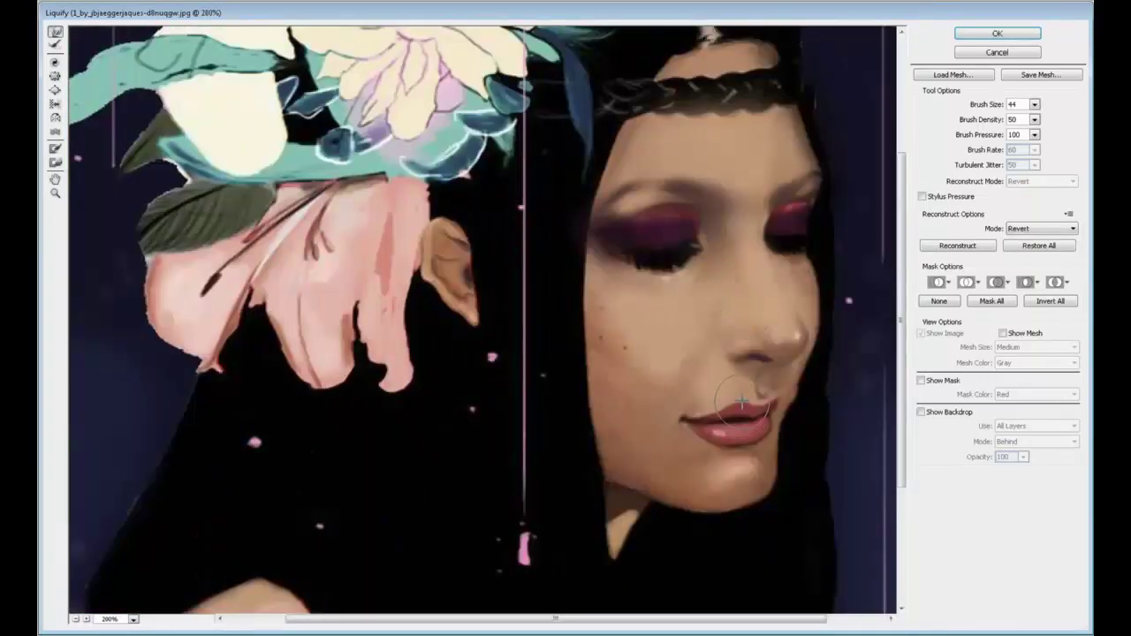
mouse_move(727, 453)
left_mouse_down()
mouse_move(673, 440)
mouse_move(636, 414)
left_mouse_up()
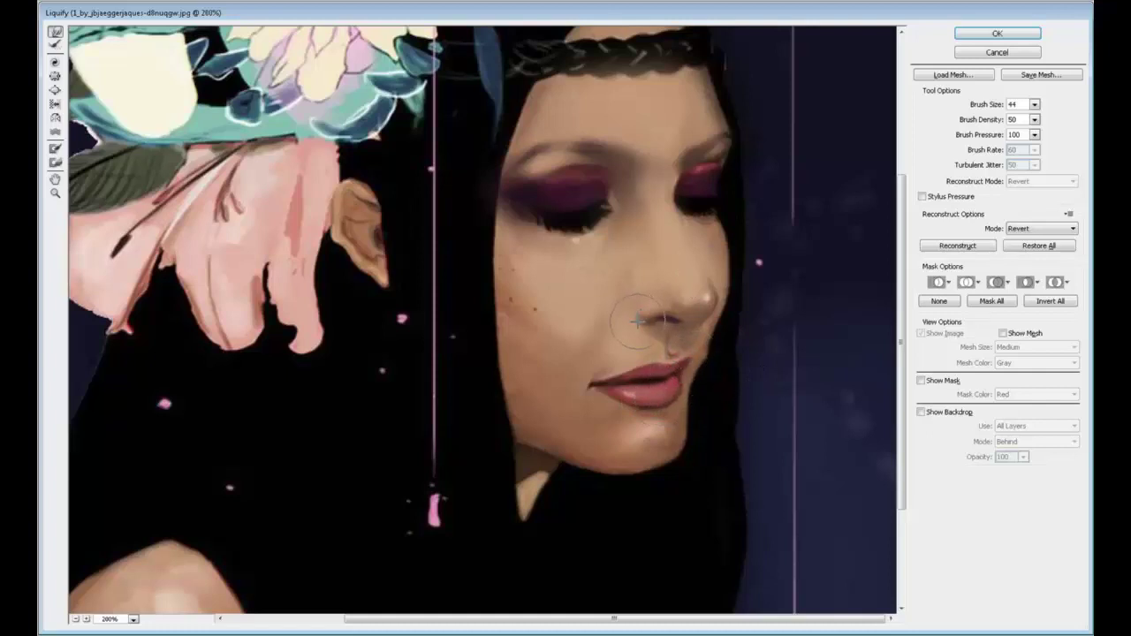
left_click(1034, 105)
left_click_drag(973, 120, 981, 124)
left_click(738, 278)
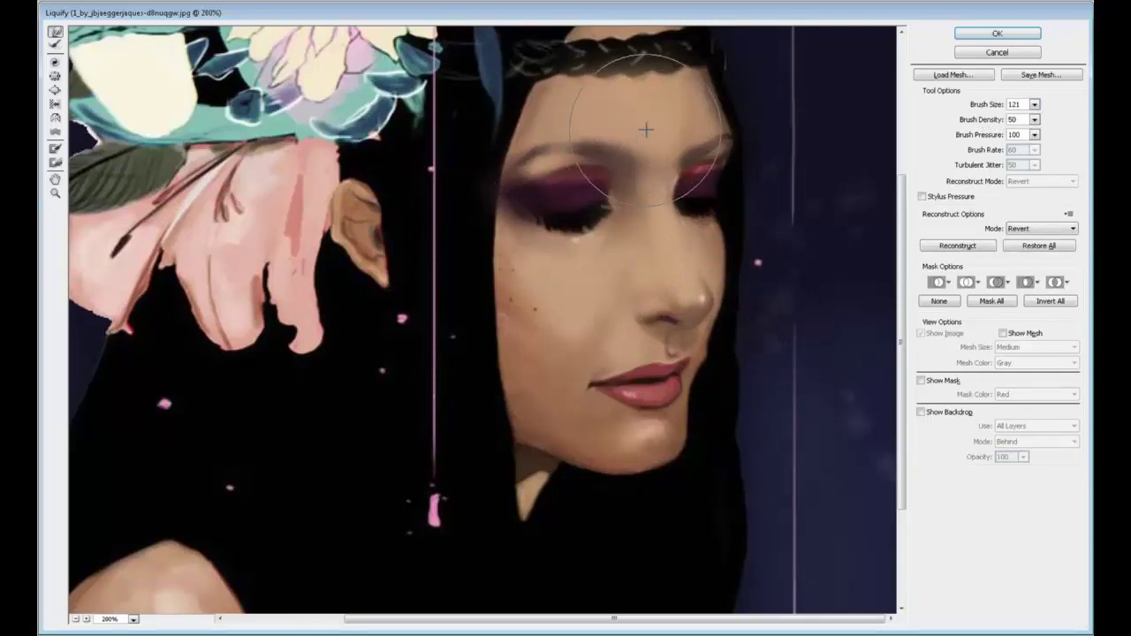
Step: Reduce the warp brush to 3, then 9, and apply the Liquify changes
left_click(1034, 120)
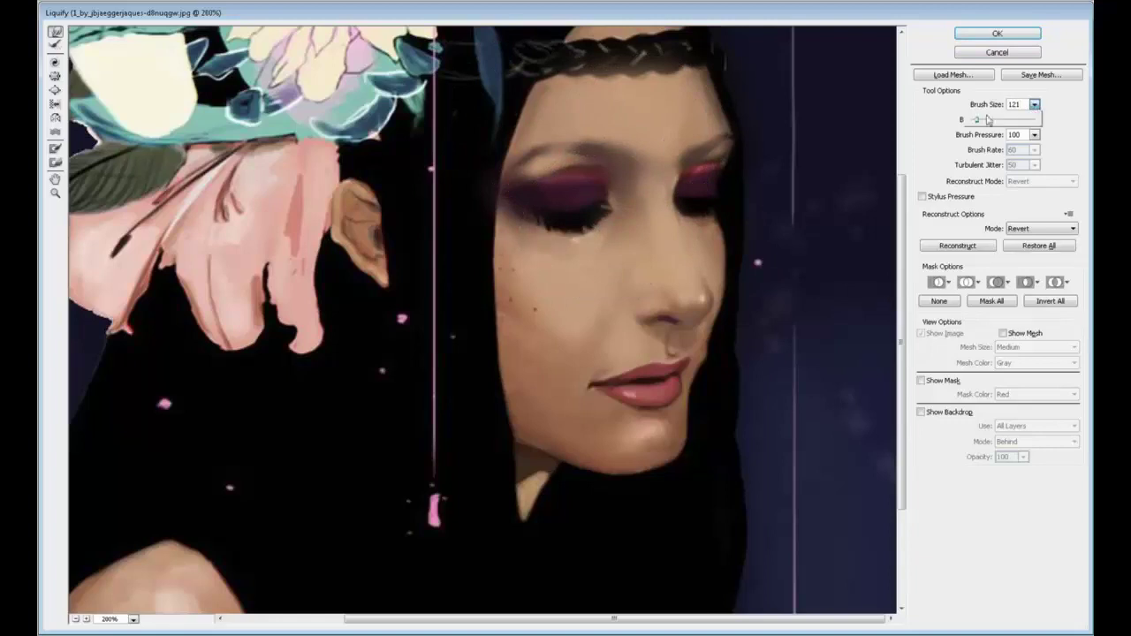
left_click_drag(988, 119, 971, 119)
key("Down")
key("Down")
key("Return")
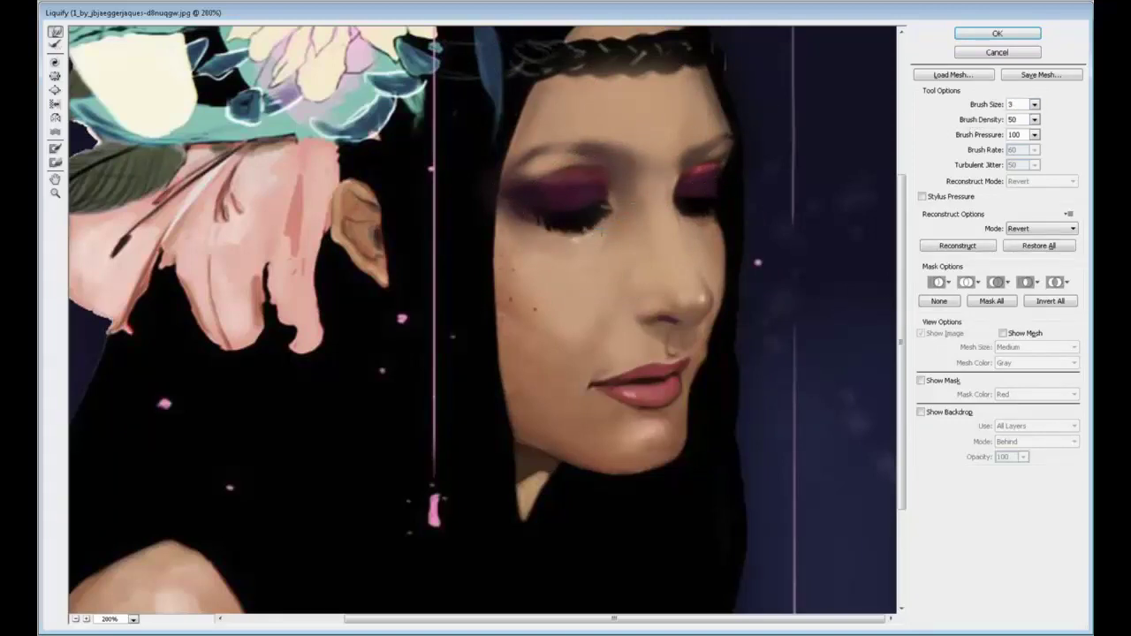
key("bracketright")
key("bracketright")
key("alt+space")
left_click(997, 34)
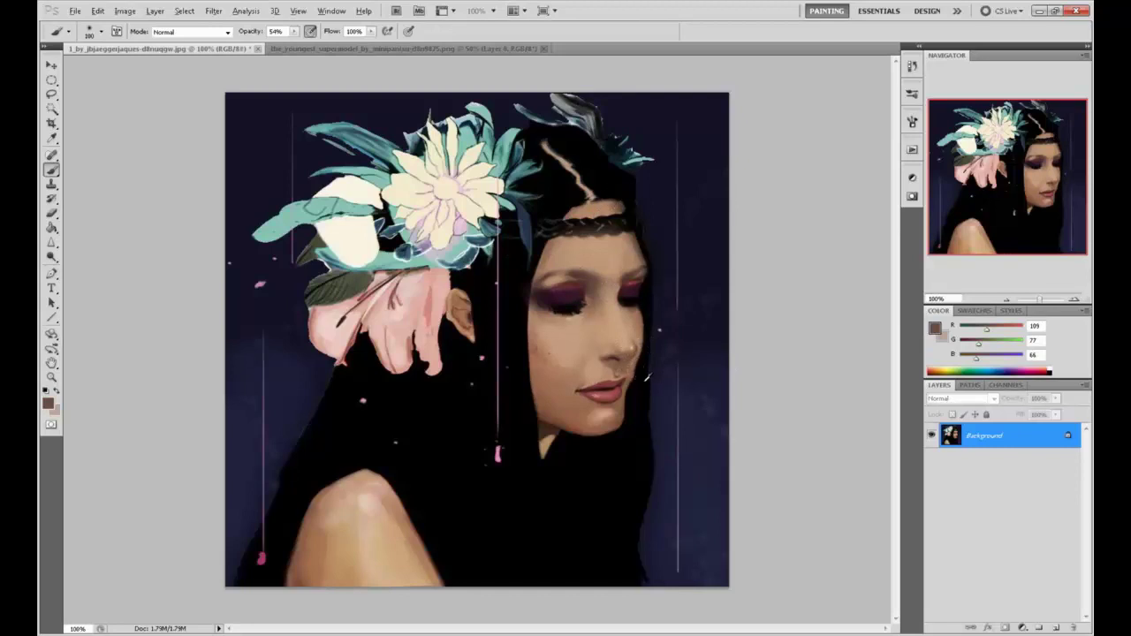
Step: With a 181 Liquify brush, push the hair and jaw below the chin inward, then apply
left_click(647, 377, "alt")
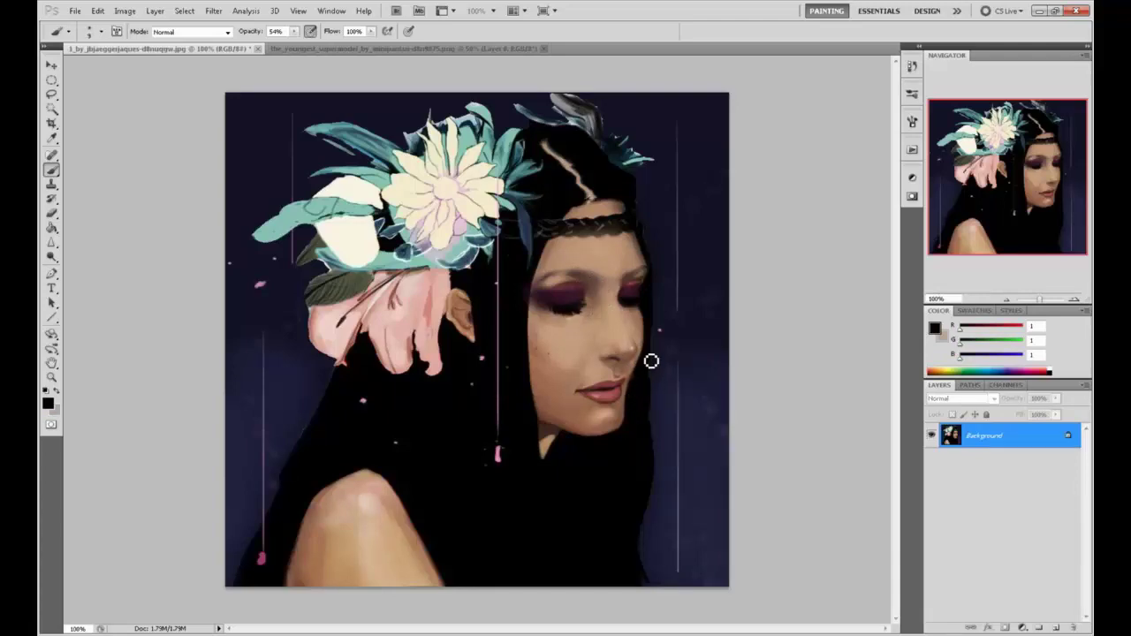
left_click(213, 14)
left_click(239, 79)
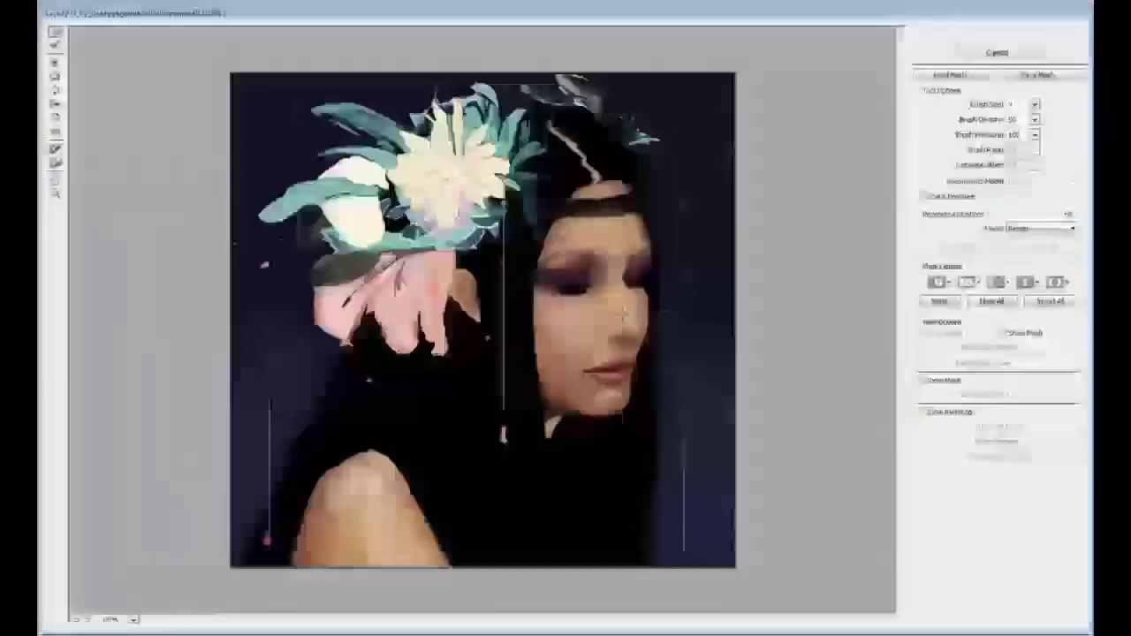
left_click(1034, 105)
left_click_drag(973, 119, 989, 119)
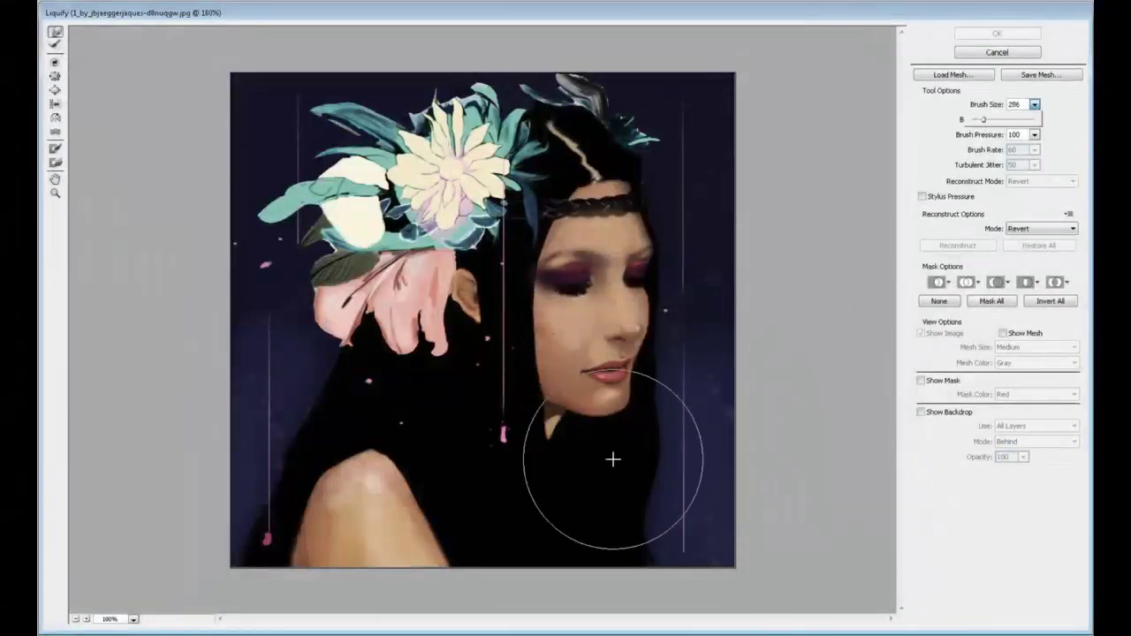
mouse_move(611, 460)
left_mouse_down()
mouse_move(581, 434)
mouse_move(619, 427)
left_mouse_up()
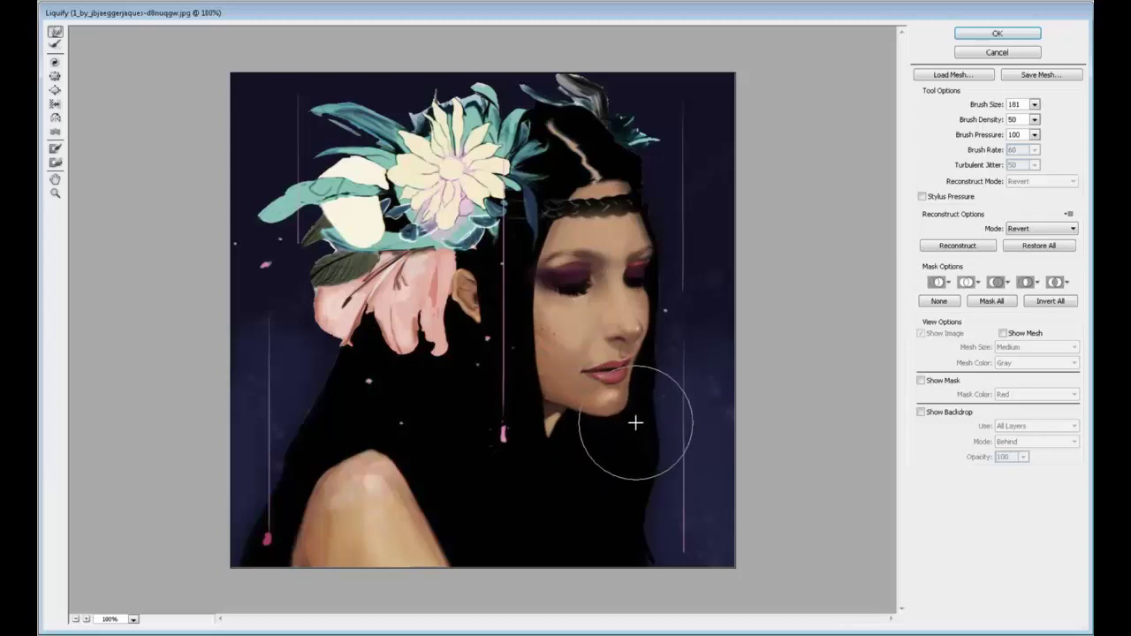
left_click_drag(624, 429, 608, 431)
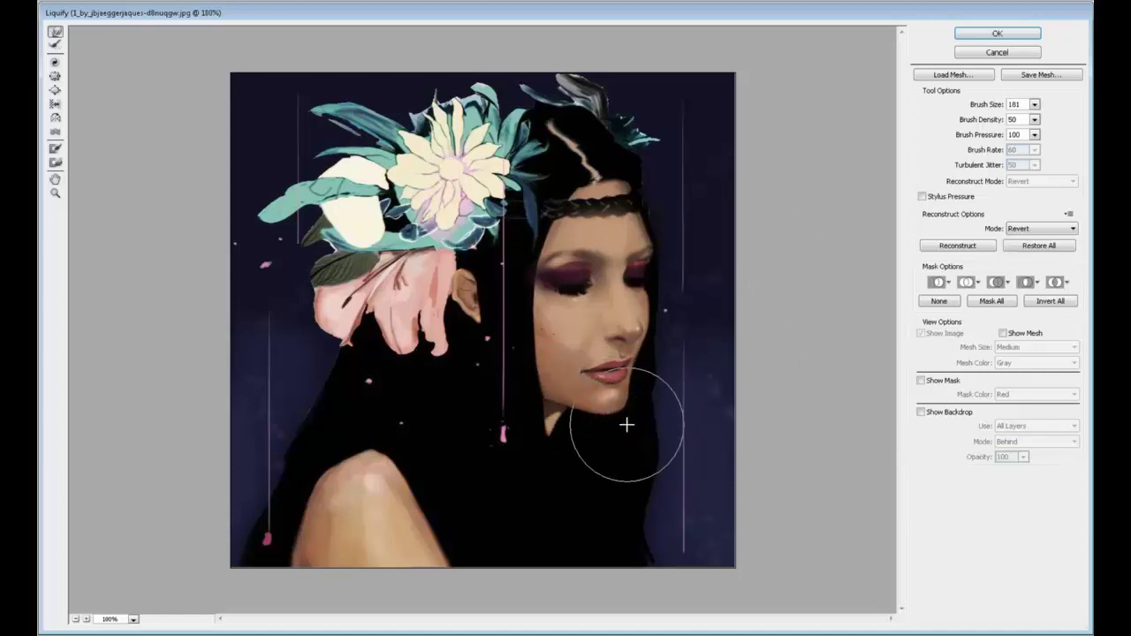
left_click(997, 35)
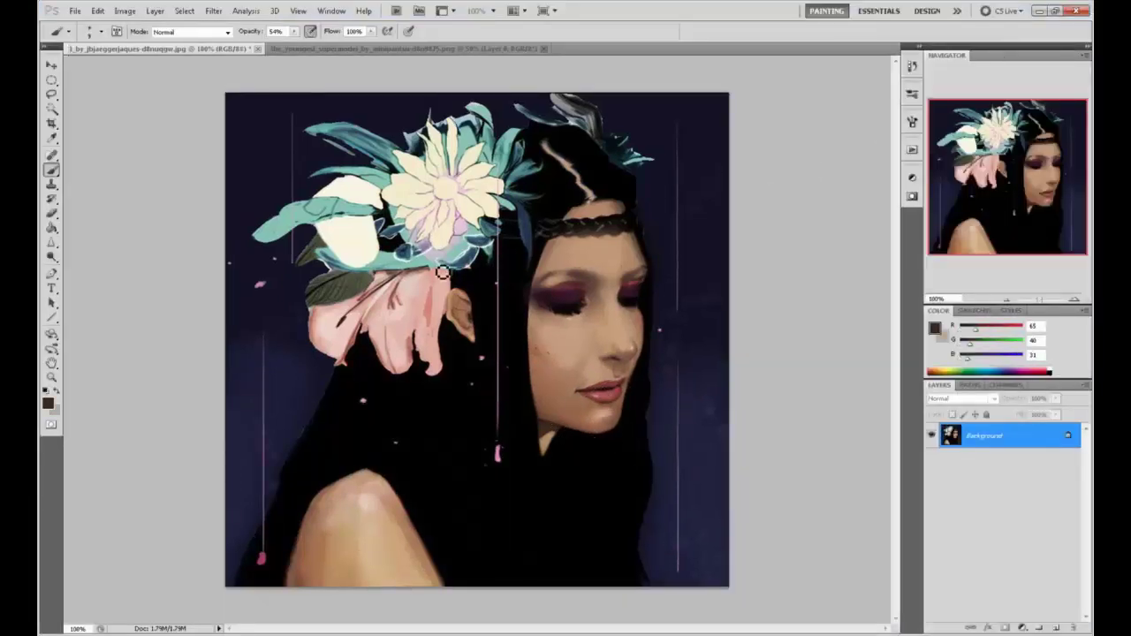
Step: Set the paint colour to pale lavender in the Color Picker
left_click(565, 315, "alt")
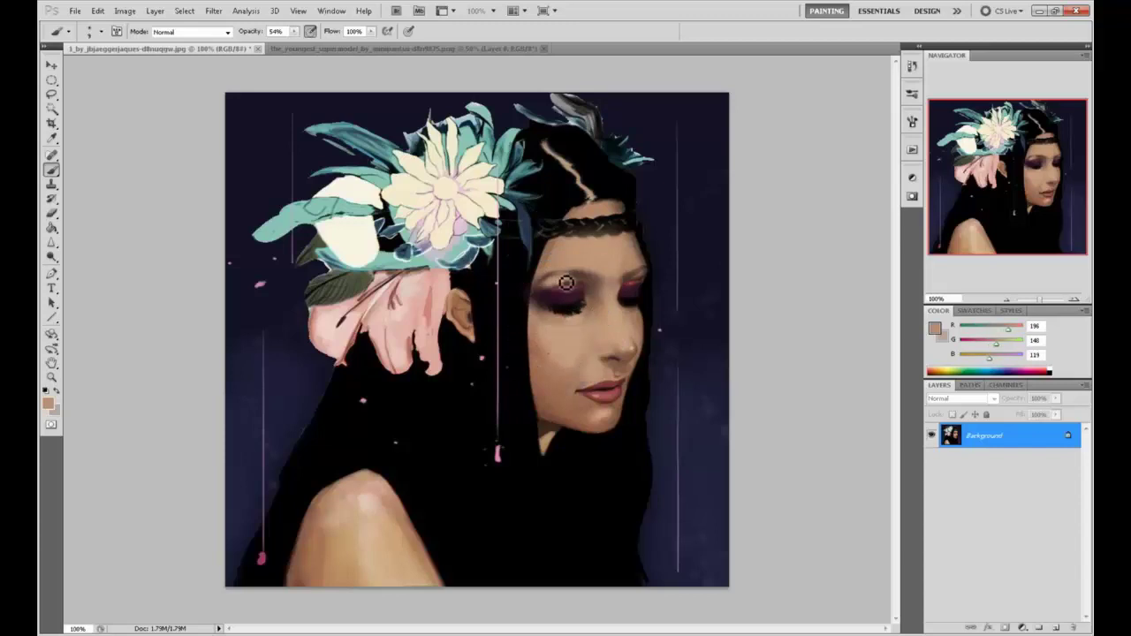
left_click(935, 329)
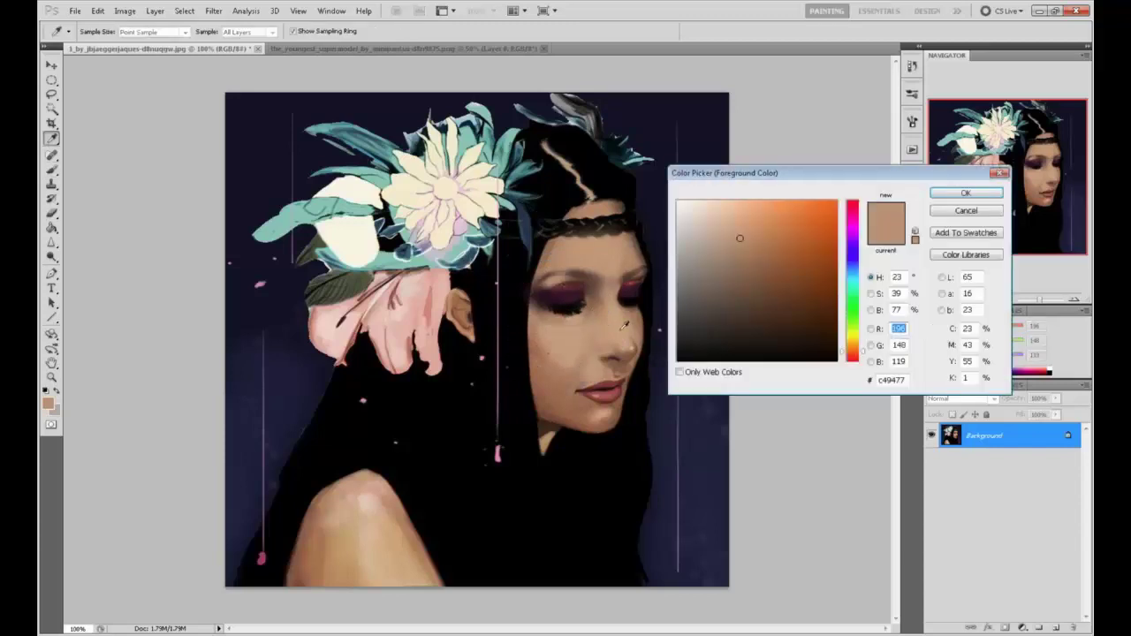
left_click(587, 335)
left_click_drag(855, 360, 862, 233)
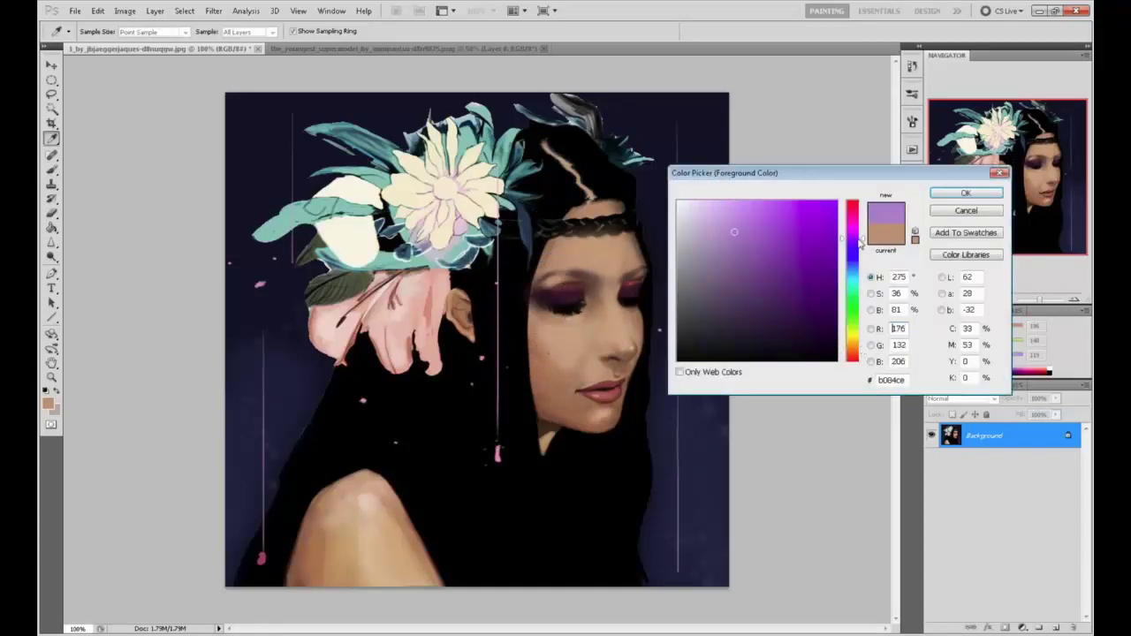
left_click_drag(721, 213, 688, 213)
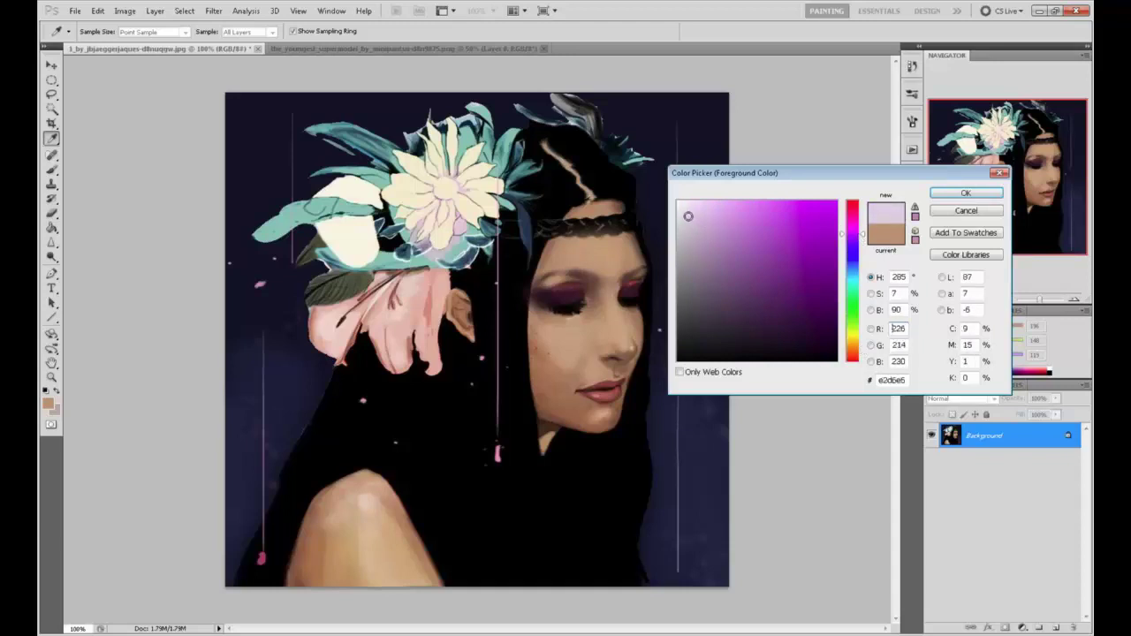
left_click(958, 193)
key("b")
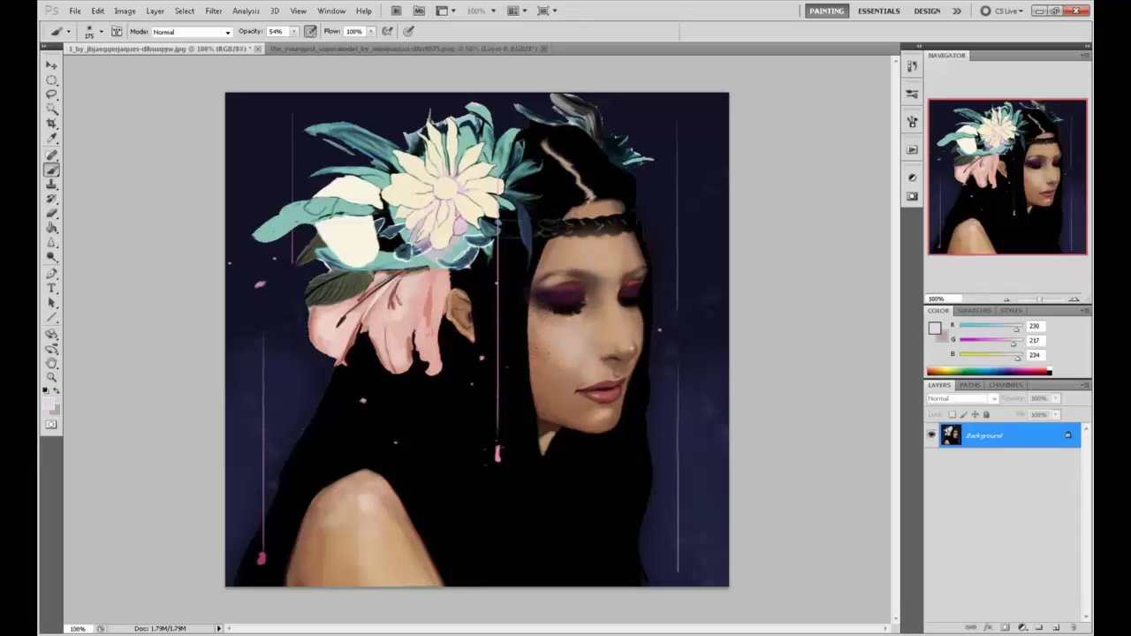
Step: Lighten the right temple with lavender, undoing a stray stroke over the flower
left_click_drag(612, 234, 627, 255)
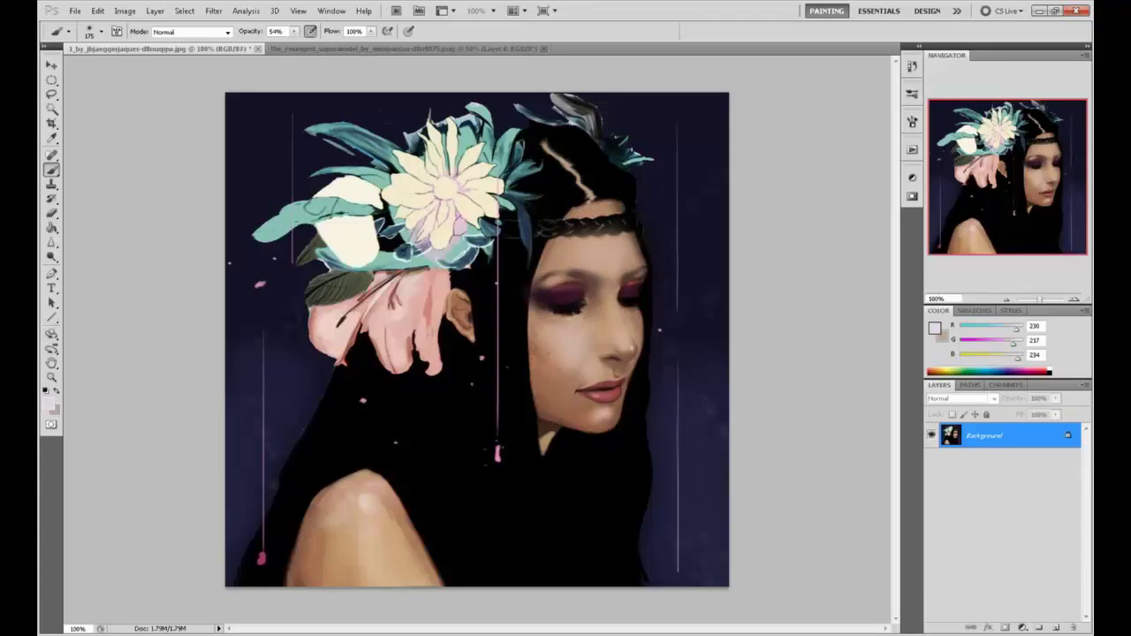
left_click_drag(504, 228, 372, 266)
key("ctrl+z")
Step: Add a new Layer 1 with Color blend mode
left_click(1056, 628)
left_click(960, 398)
left_click(958, 389)
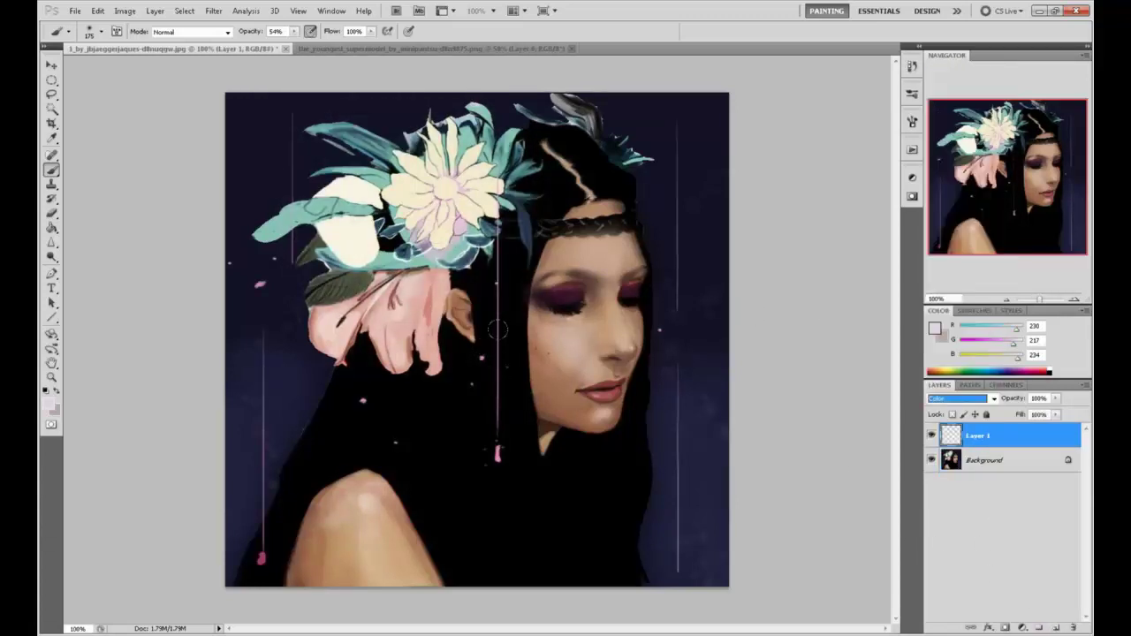
Step: Tint the shoulder pale lavender, merge it down, then add a new layer with black paint
key("Return")
left_click_drag(353, 421, 254, 563)
key("ctrl+e")
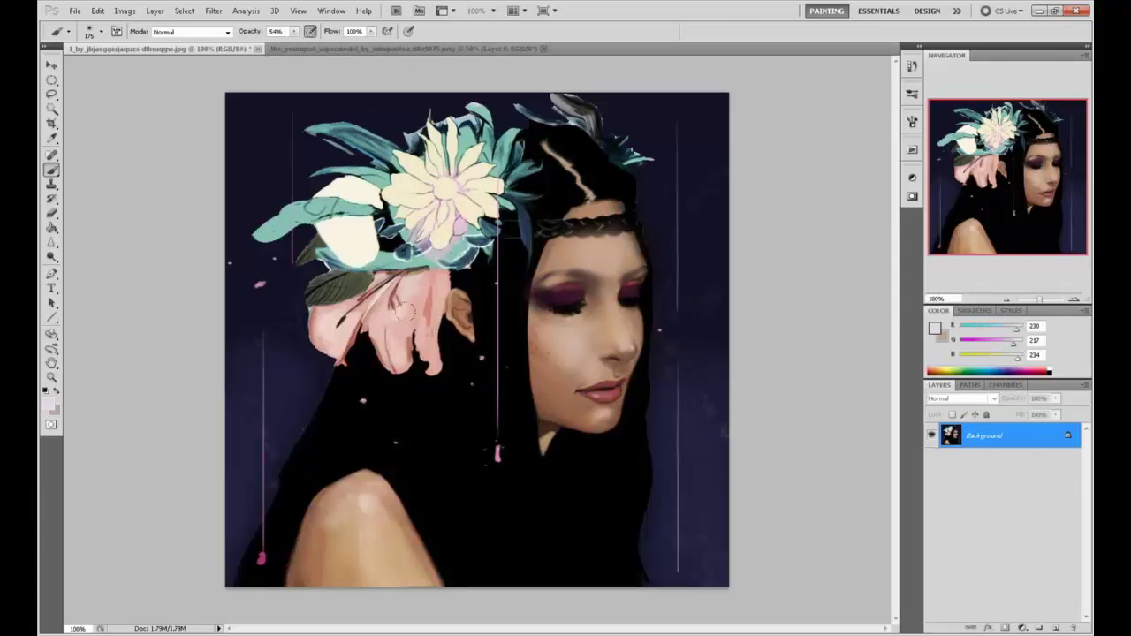
left_click(1054, 628)
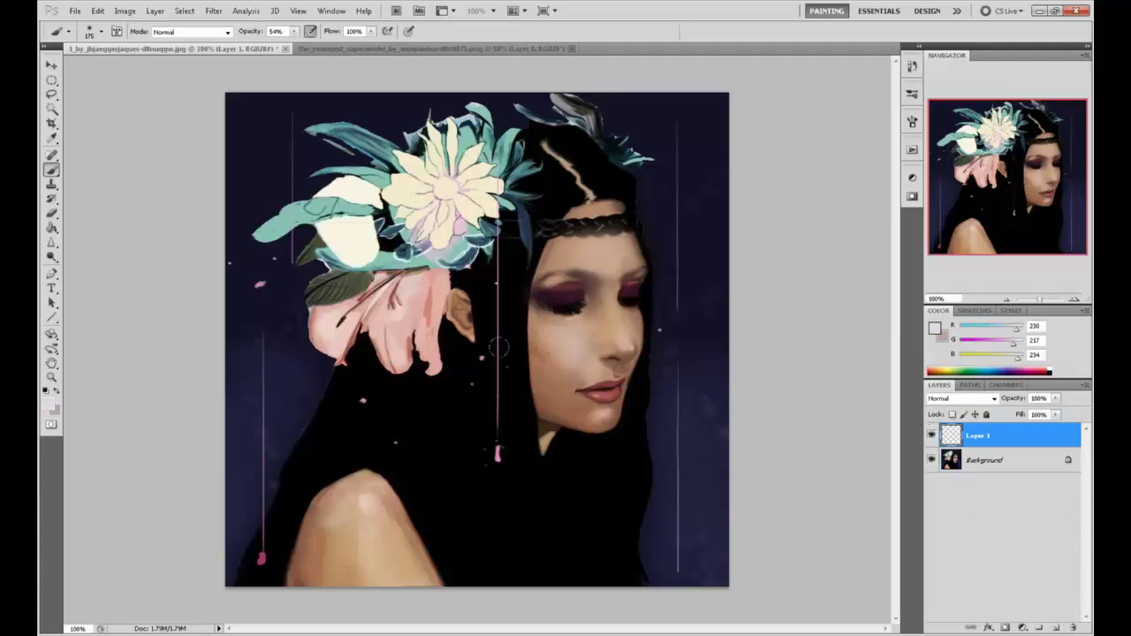
key("d")
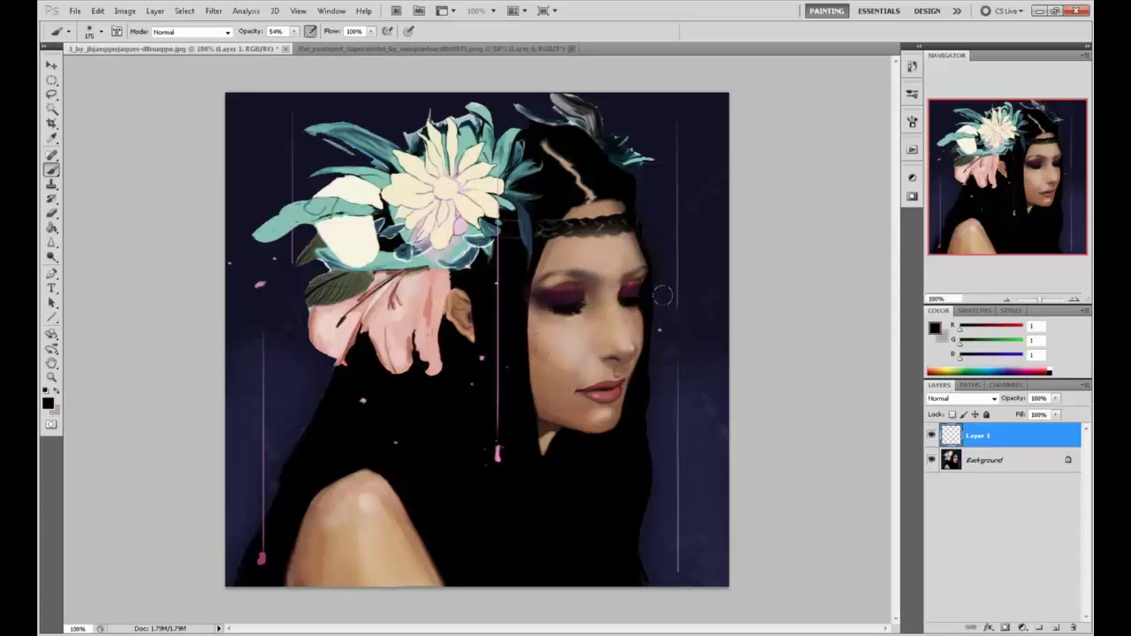
Step: Add a Color-mode Layer 2 and paint sampled teal over the upper eyelid
left_click(1056, 627)
left_click(961, 398)
left_click(950, 386)
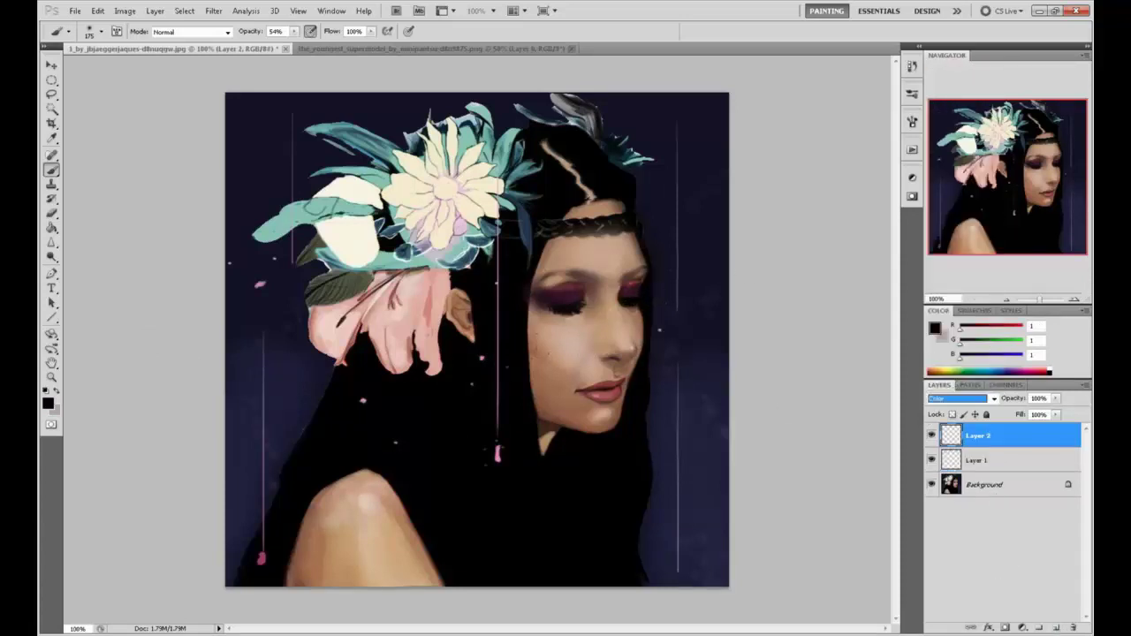
left_click(388, 150, "alt")
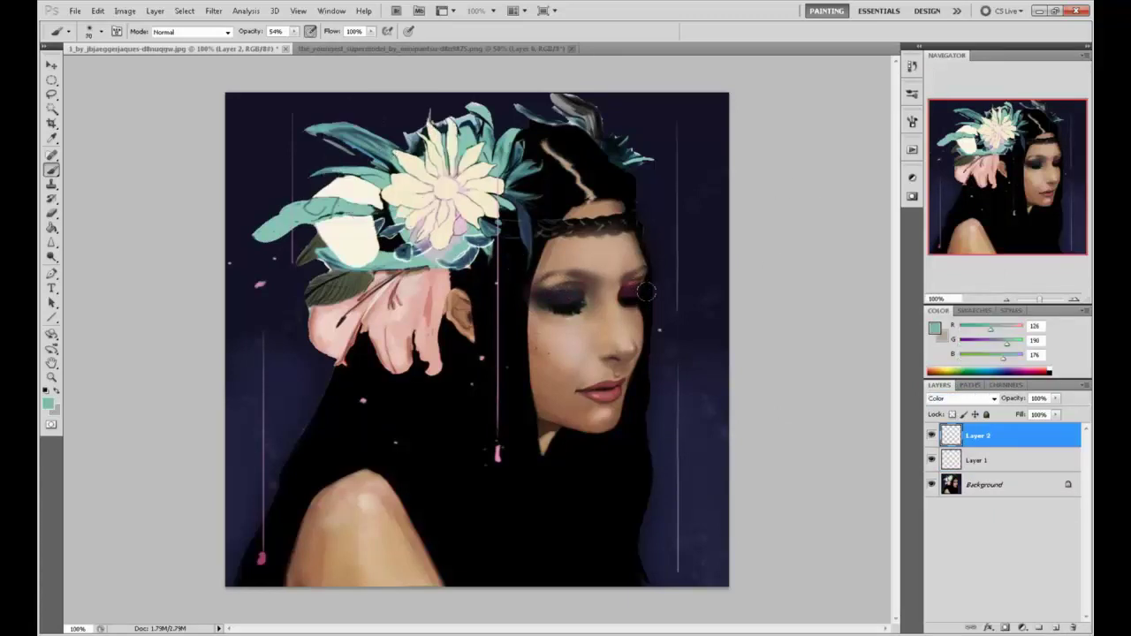
left_click_drag(646, 292, 629, 290)
Step: With a smaller brush and sampled pinks, tint the eyelids purple-pink and the lips mauve
left_click(426, 285, "alt")
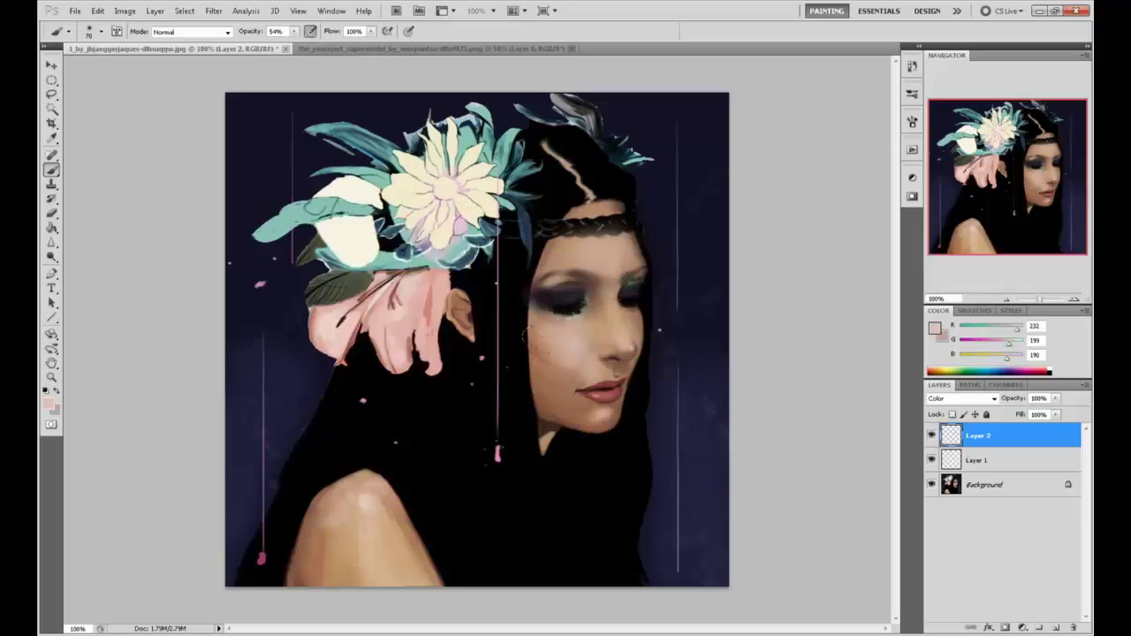
key("bracketleft")
key("bracketleft")
key("bracketleft")
left_click(427, 301, "alt")
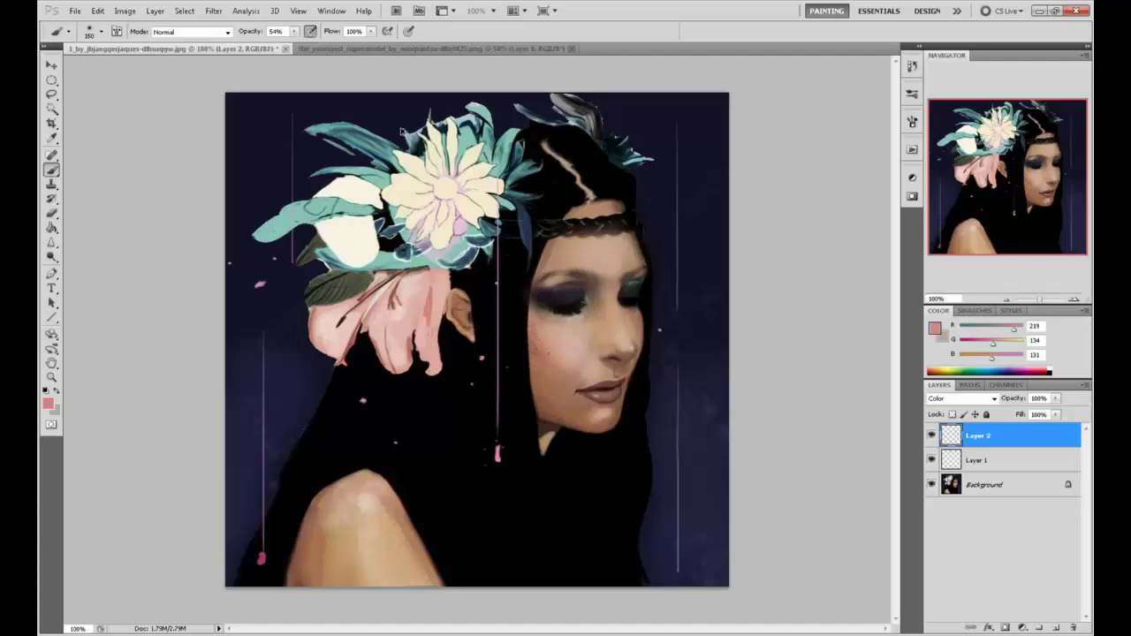
left_click(455, 307, "alt")
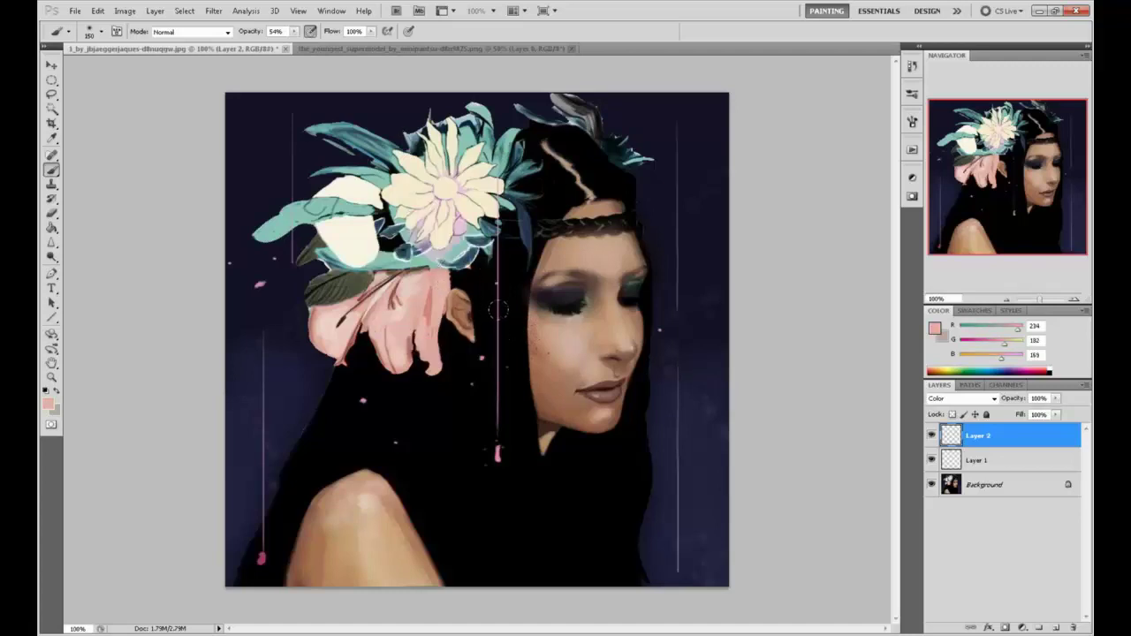
left_click(460, 216, "alt")
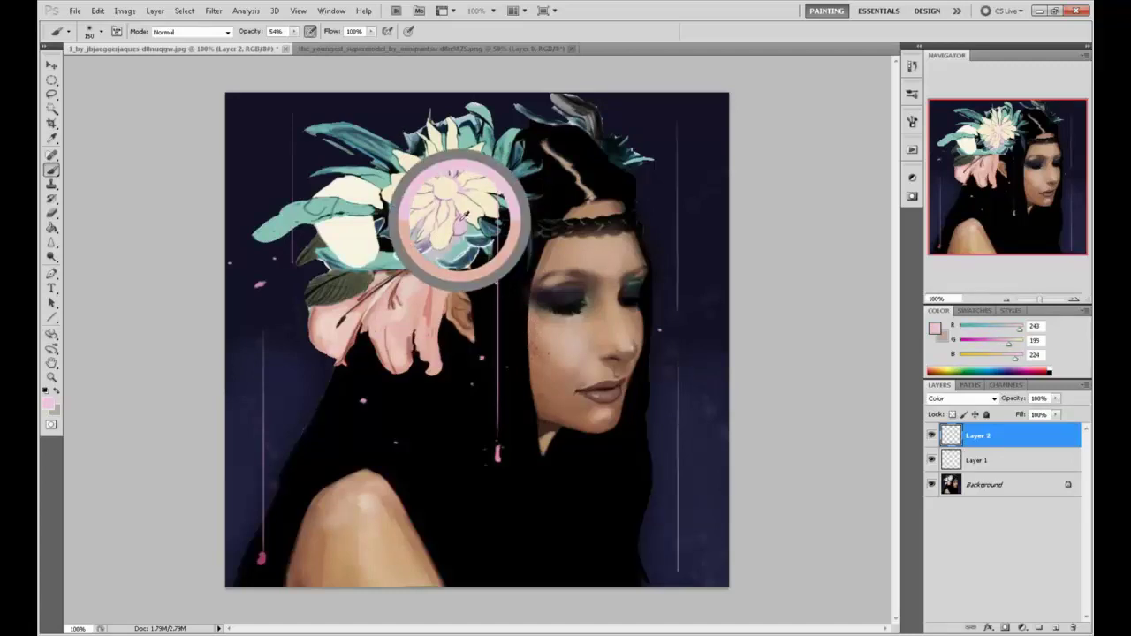
key("bracketleft")
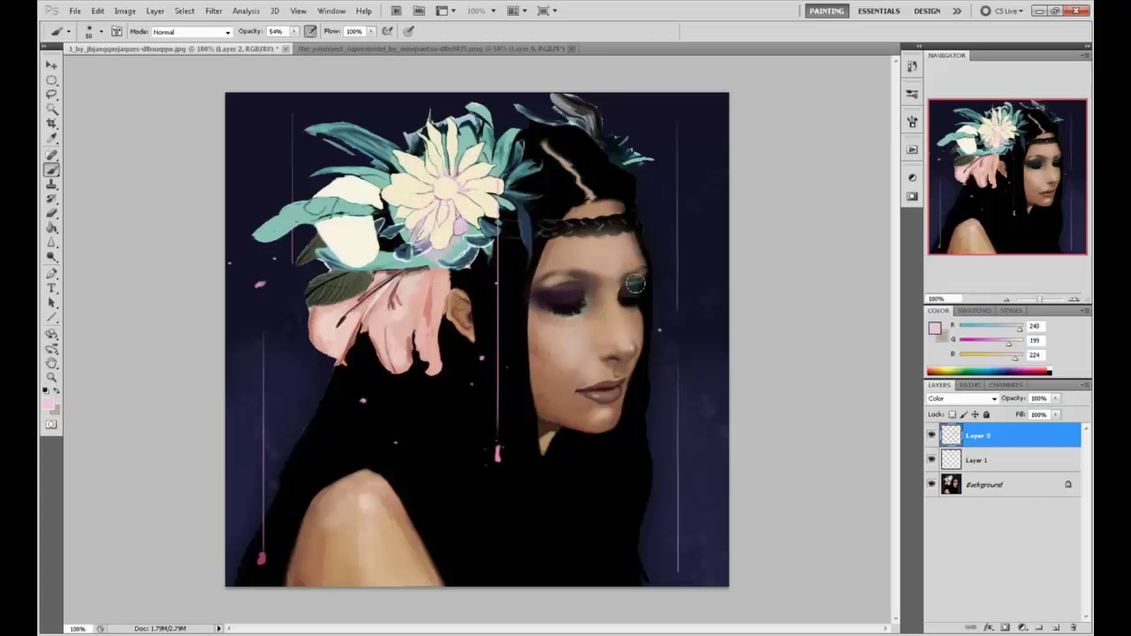
left_click_drag(636, 284, 630, 281)
left_click_drag(548, 306, 557, 295)
left_click_drag(597, 388, 612, 384)
Step: Lasso the shoulder area on the Background, shift those pixels slightly right, then deselect
key("l")
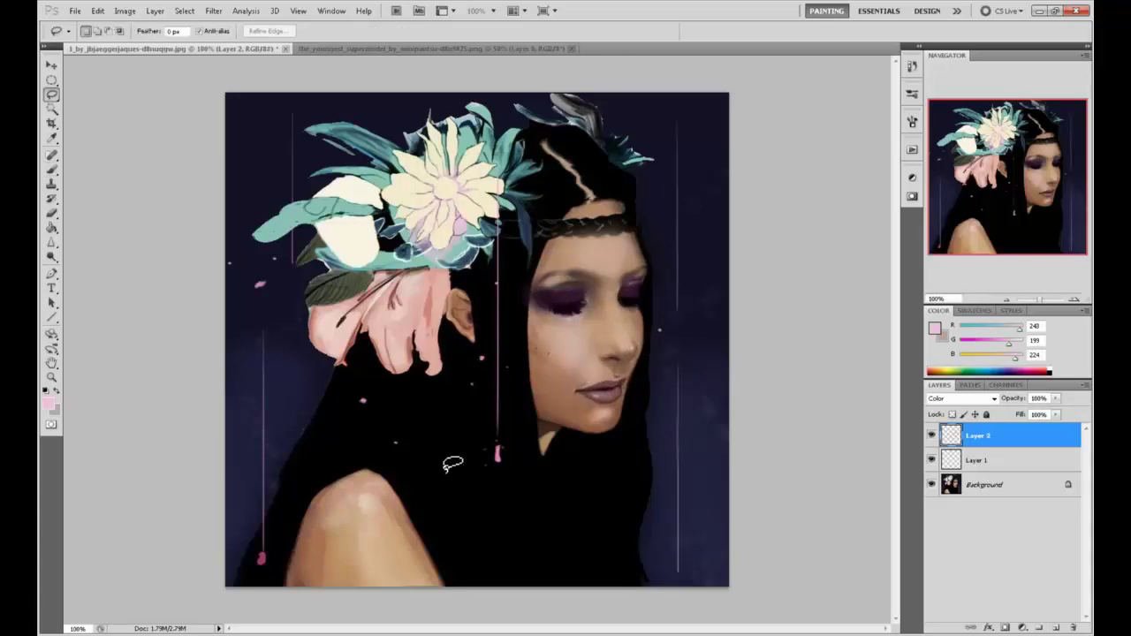
left_click(1017, 482)
left_click_drag(452, 519, 522, 576)
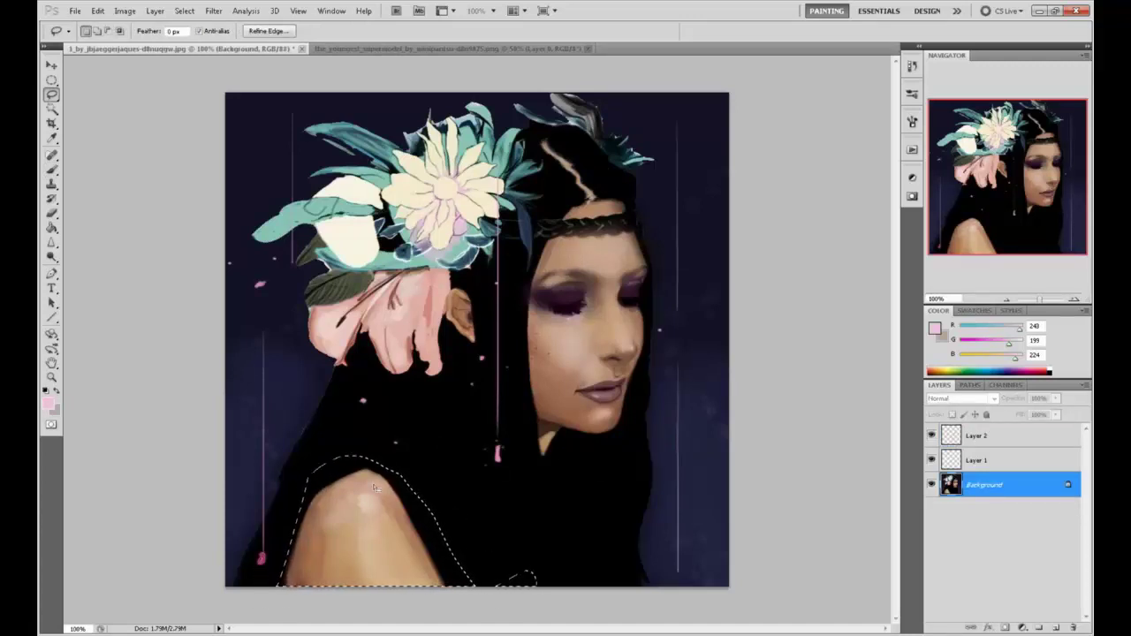
key("v")
mouse_move(373, 554)
left_mouse_down()
mouse_move(431, 557)
mouse_move(401, 559)
left_mouse_up()
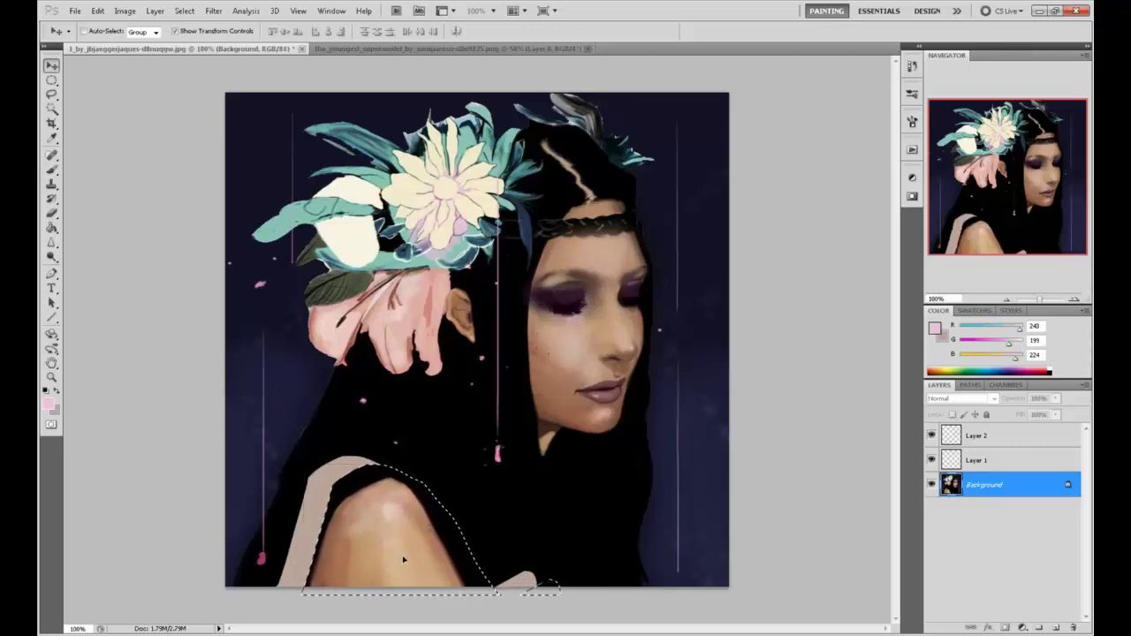
key("m")
right_click(581, 166)
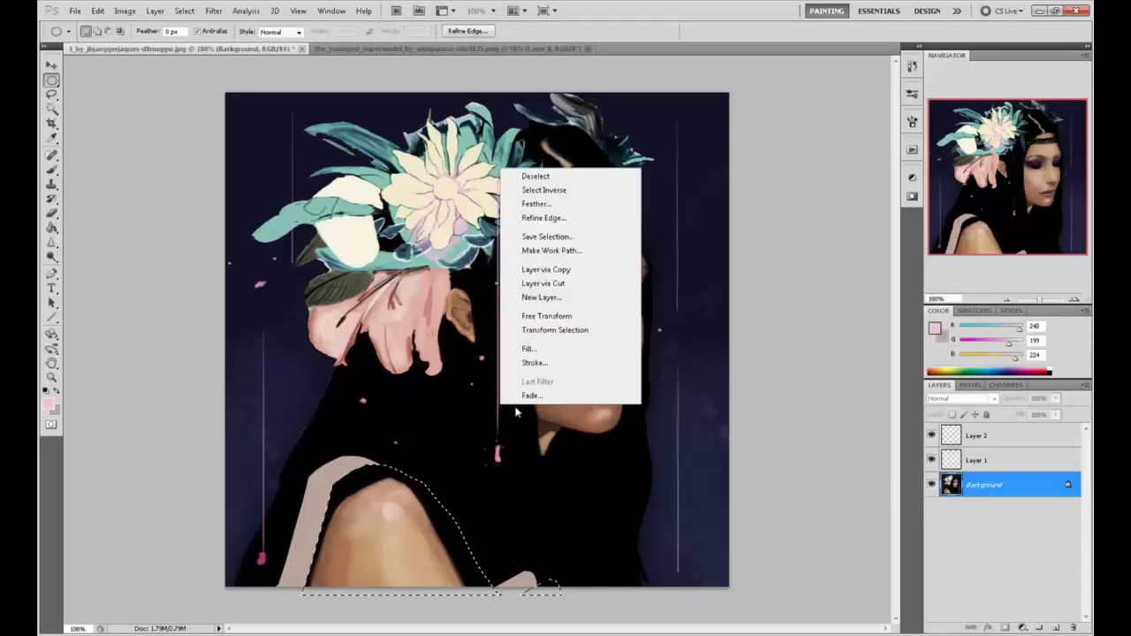
left_click(579, 171)
Step: Try black Paint Bucket fills on the beige shoulder strip with Contiguous on and off, undoing each
key("g")
left_click(358, 472, "alt")
left_click(366, 485)
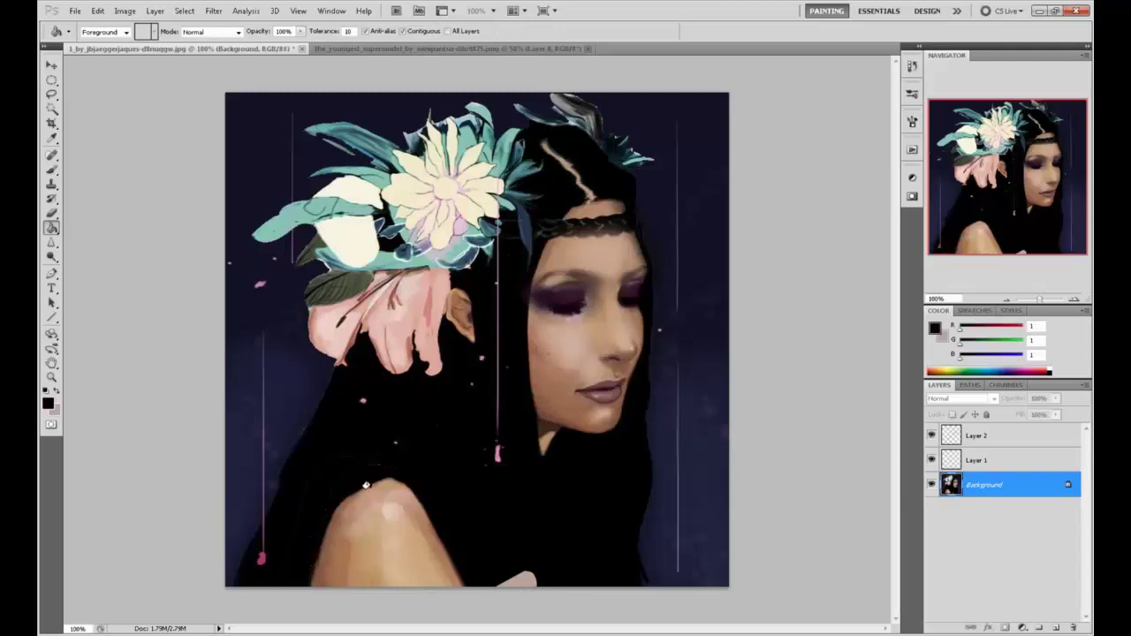
key("ctrl+z")
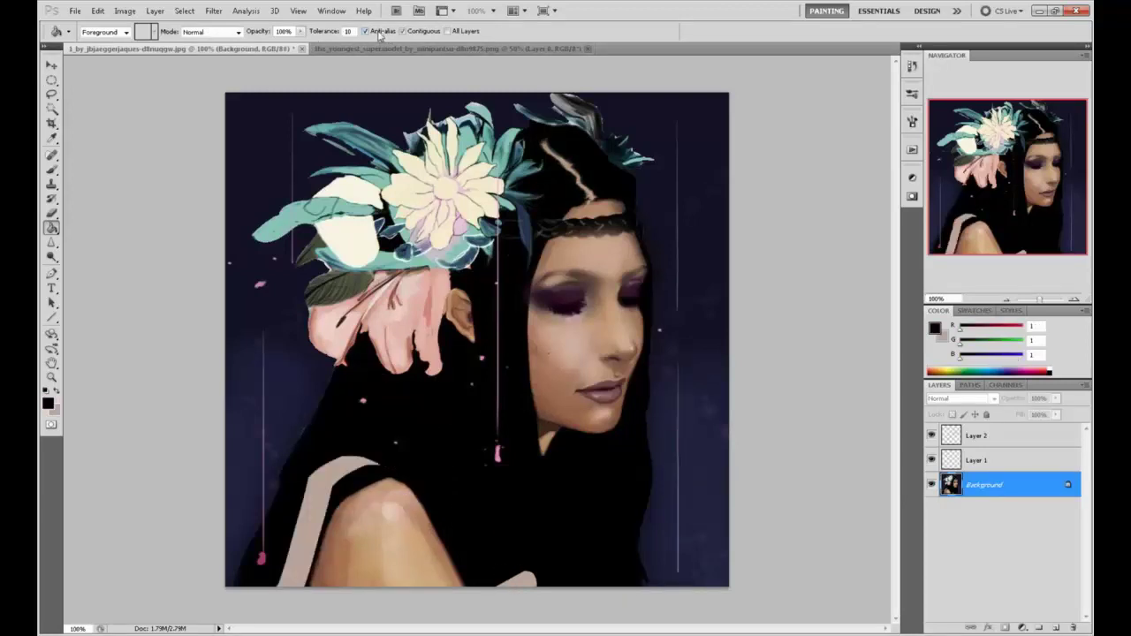
left_click(402, 31)
left_click(325, 492)
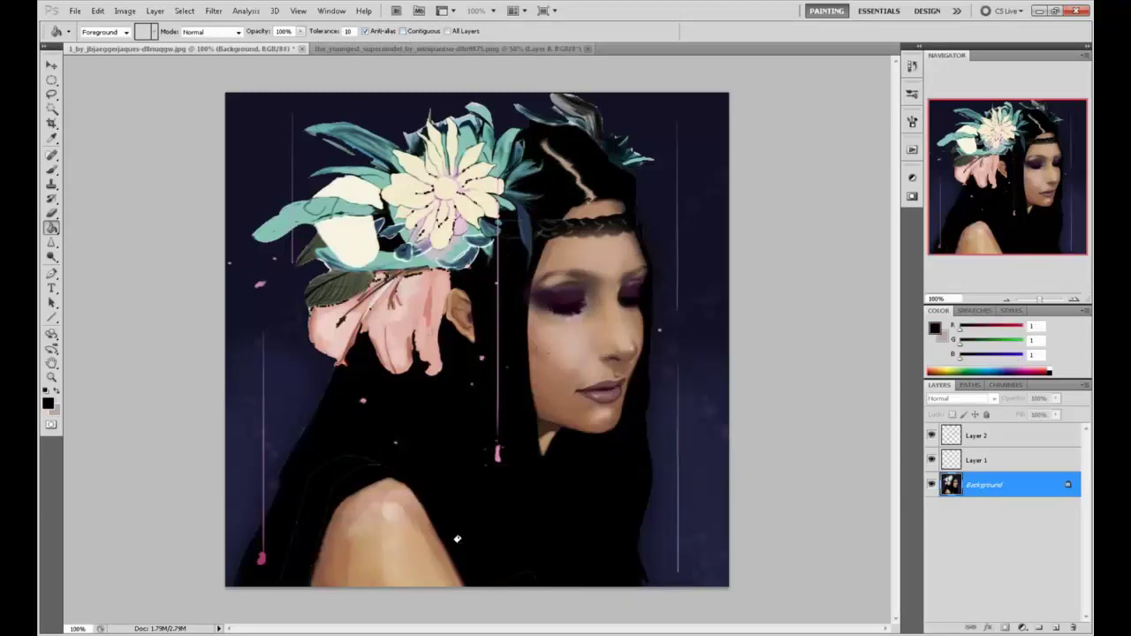
key("ctrl+z")
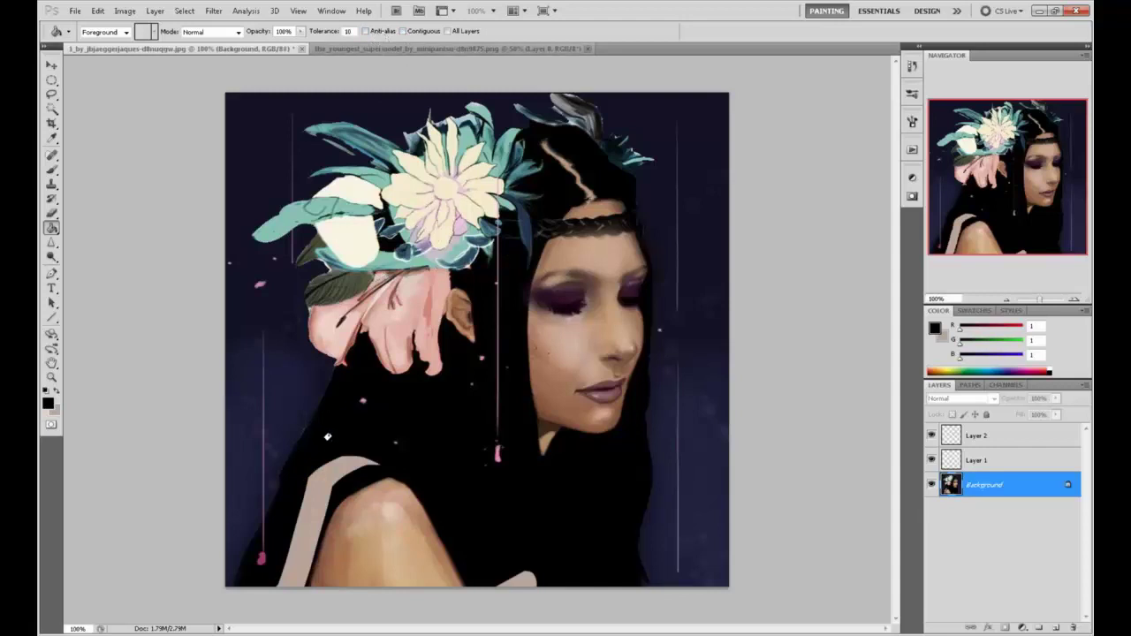
left_click(336, 468)
key("ctrl+z")
Step: Retry the black bucket fill with anti-alias on at tolerance 50, then 10, undoing both
left_click(365, 31)
double_click(349, 30)
type("50")
left_click(320, 482)
key("ctrl+z")
double_click(348, 31)
type("10")
left_click(327, 497)
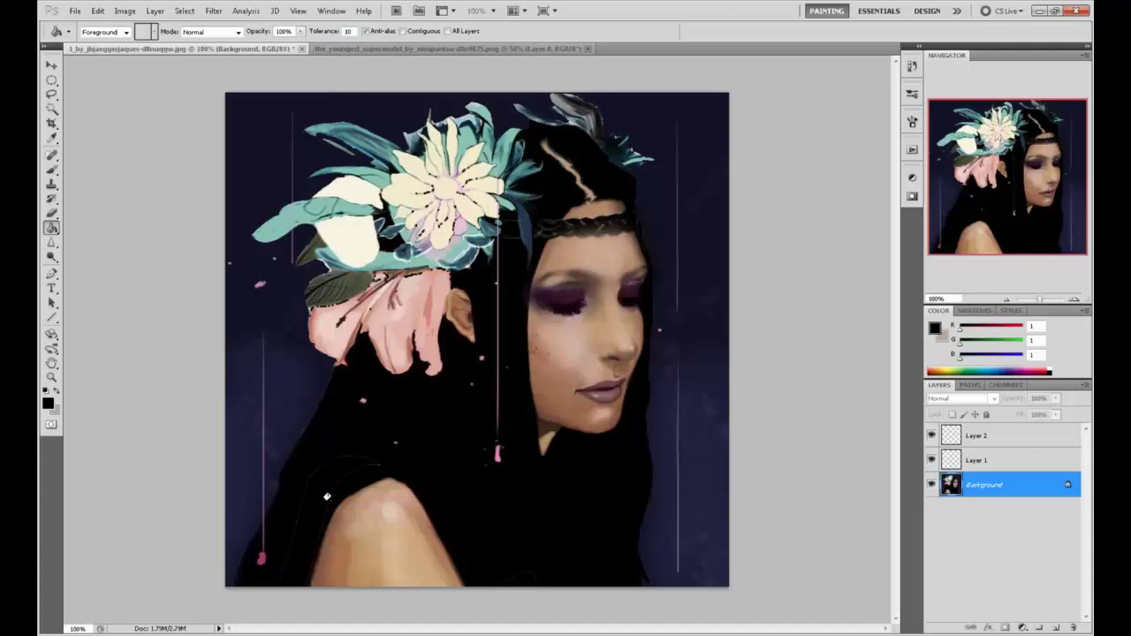
key("ctrl+z")
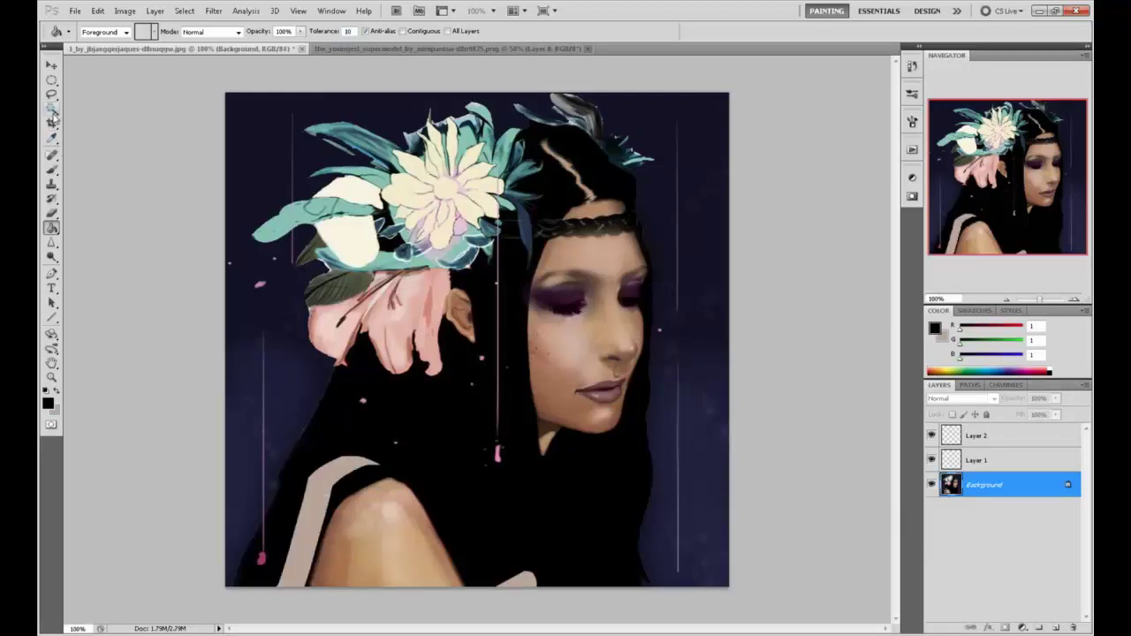
Step: Select the beige shoulder strip by colour and content-aware fill it
left_click_drag(51, 107, 88, 122)
left_click(326, 485)
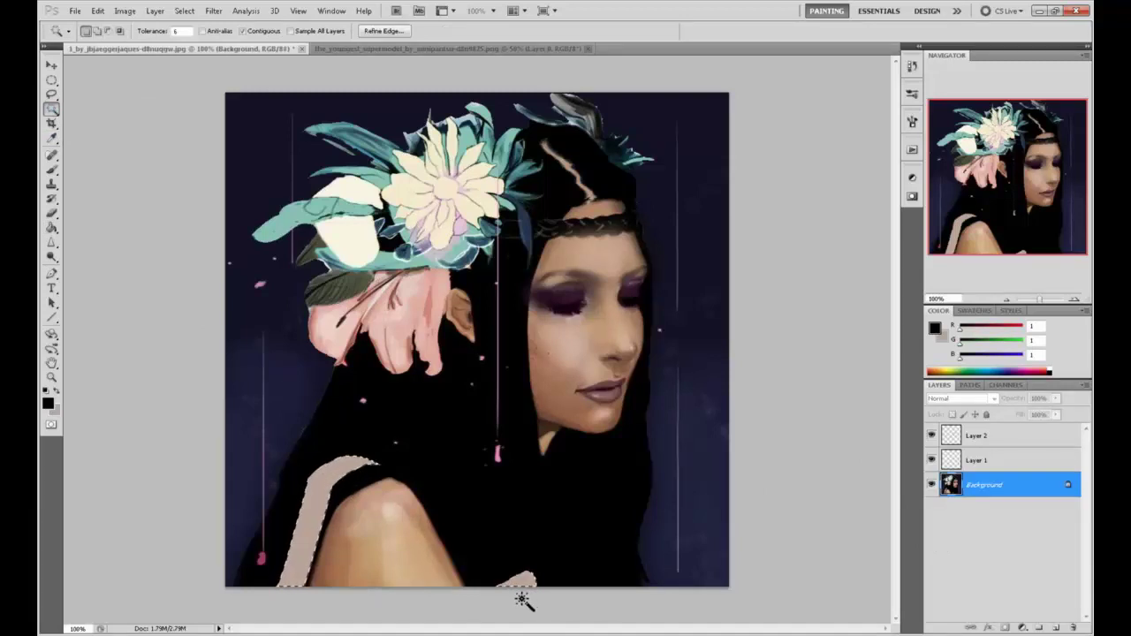
key("shift+BackSpace")
key("Return")
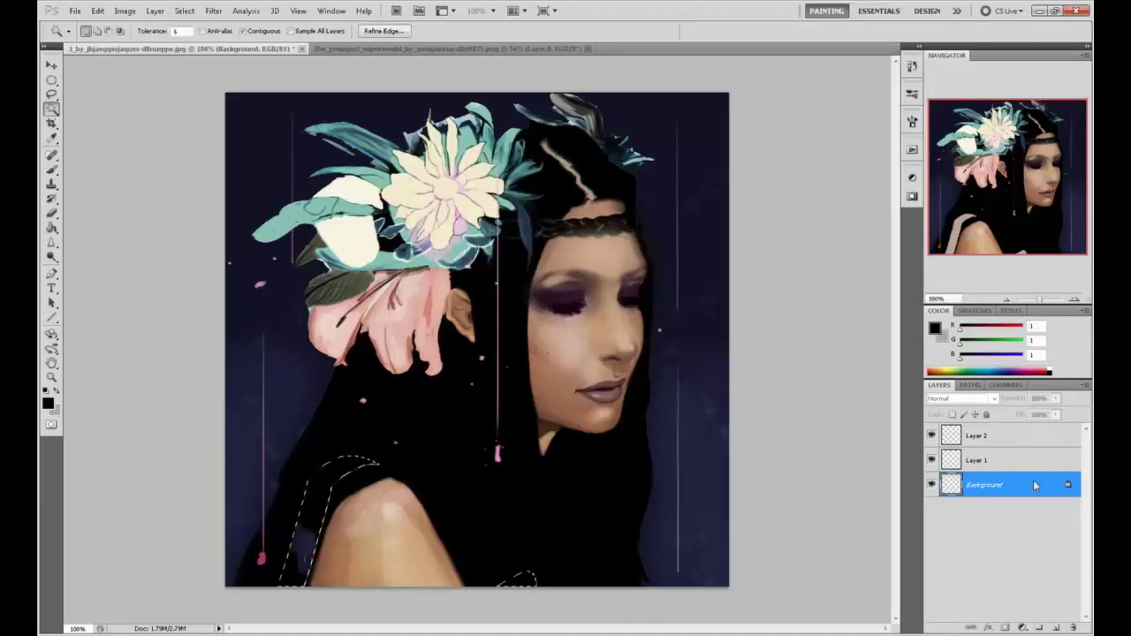
Step: Convert the Background to Layer 0 and delete the selected shoulder pixels
double_click(986, 484)
left_click(670, 207)
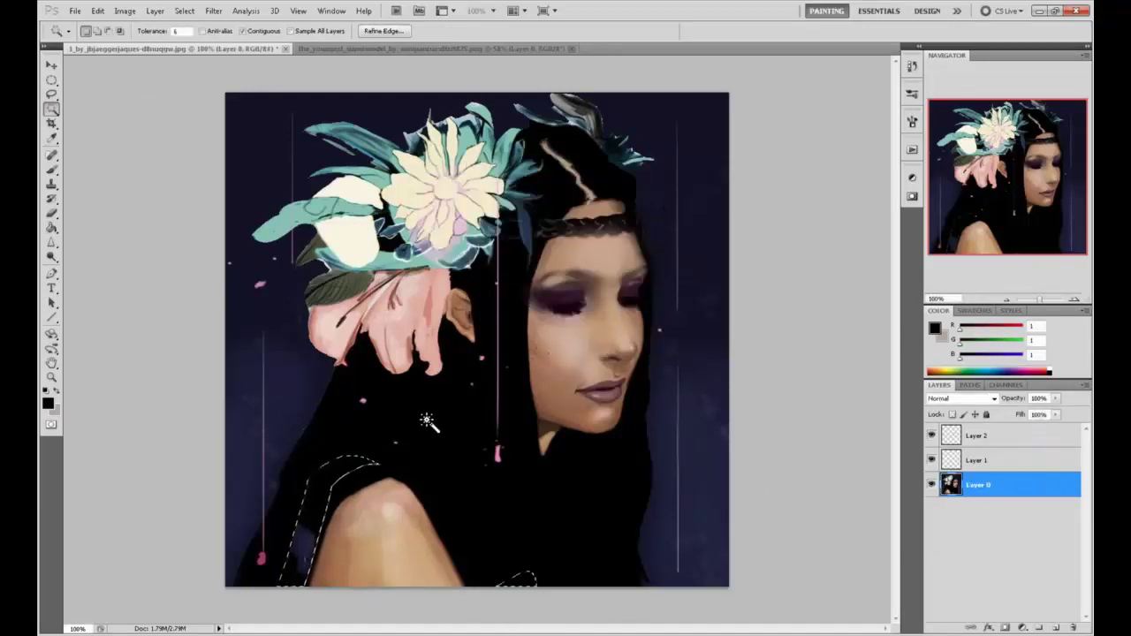
key("m")
right_click(438, 180)
left_click(504, 191)
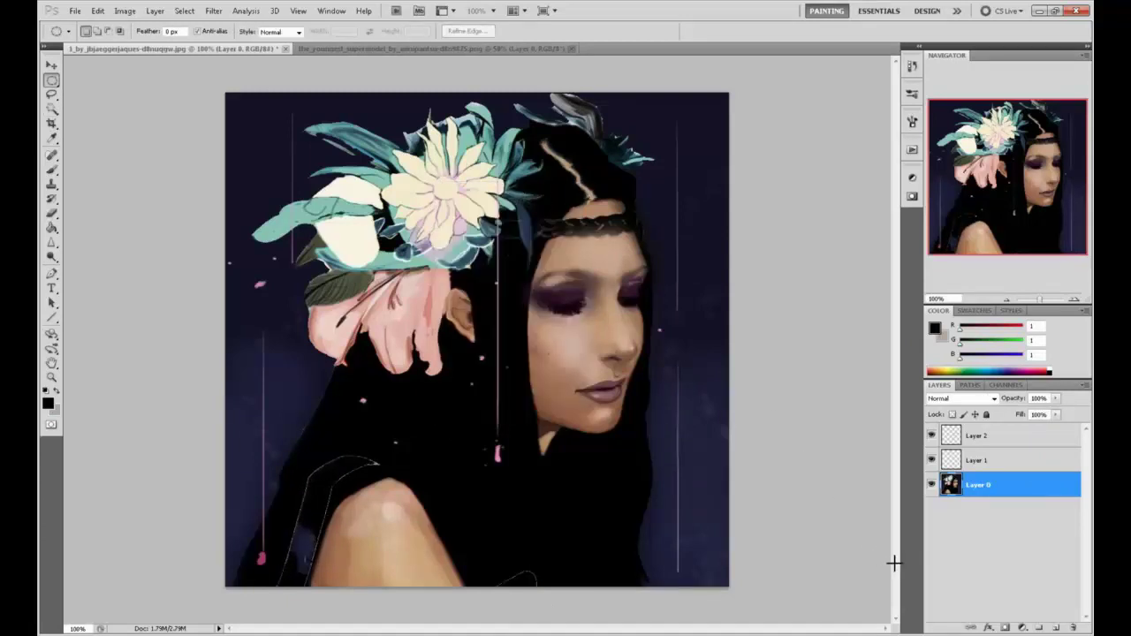
left_click(1055, 627, "ctrl")
key("g")
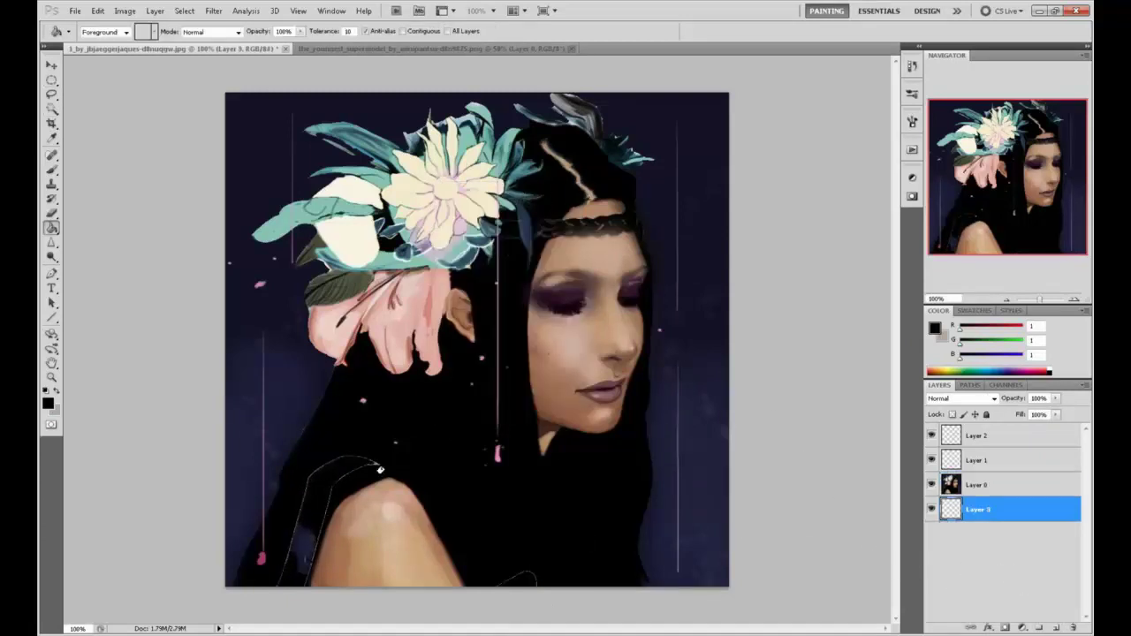
key("ctrl+alt+z")
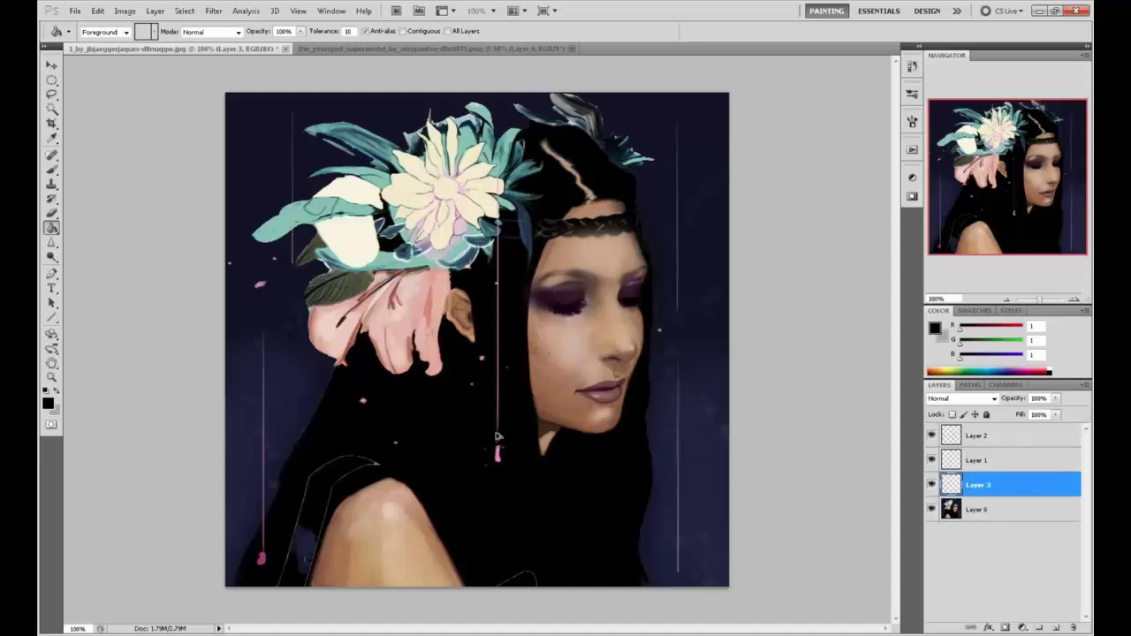
key("ctrl+alt+z")
key("ctrl+alt+z")
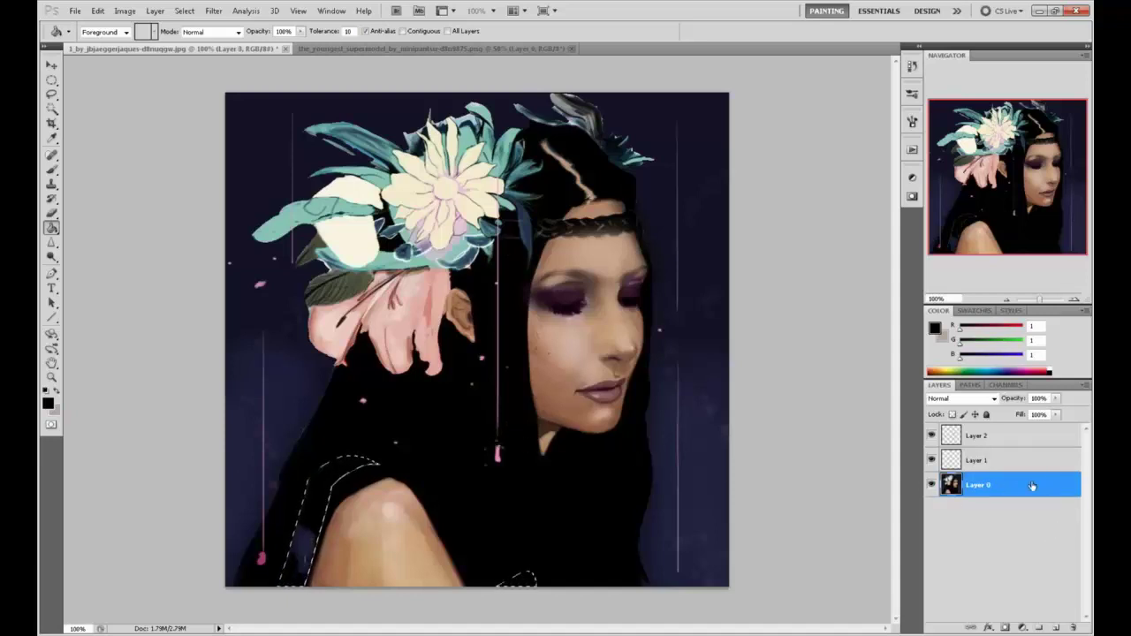
key("Delete")
Step: Add Layer 3 below Layer 0 and fill the transparent shoulder gap with black
left_click(1054, 629)
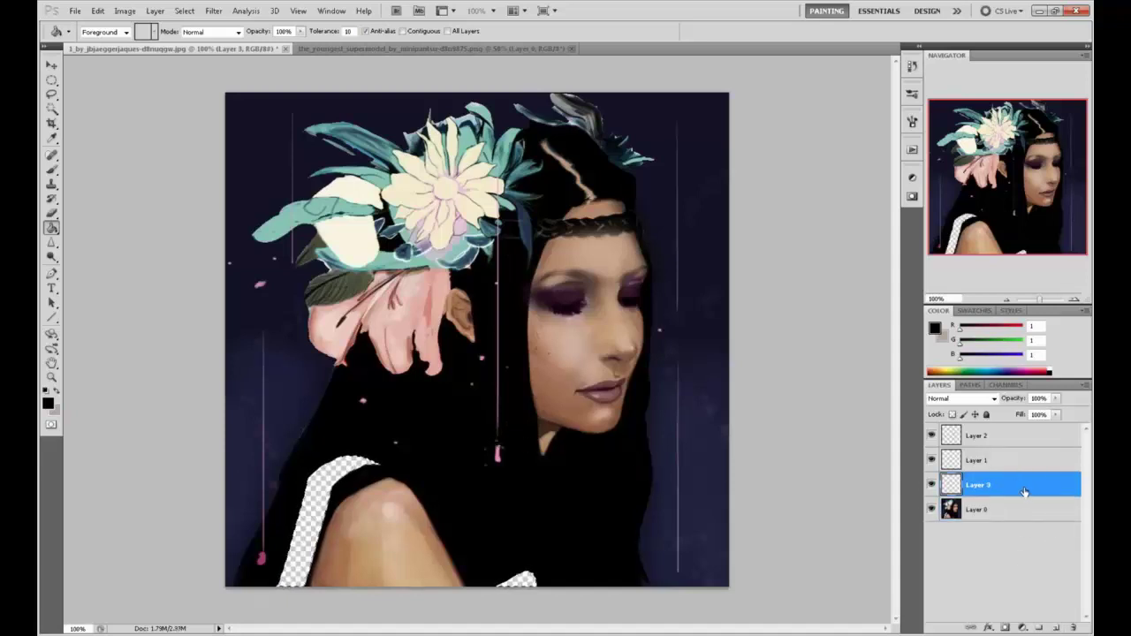
key("ctrl+bracketleft")
key("m")
right_click(584, 179)
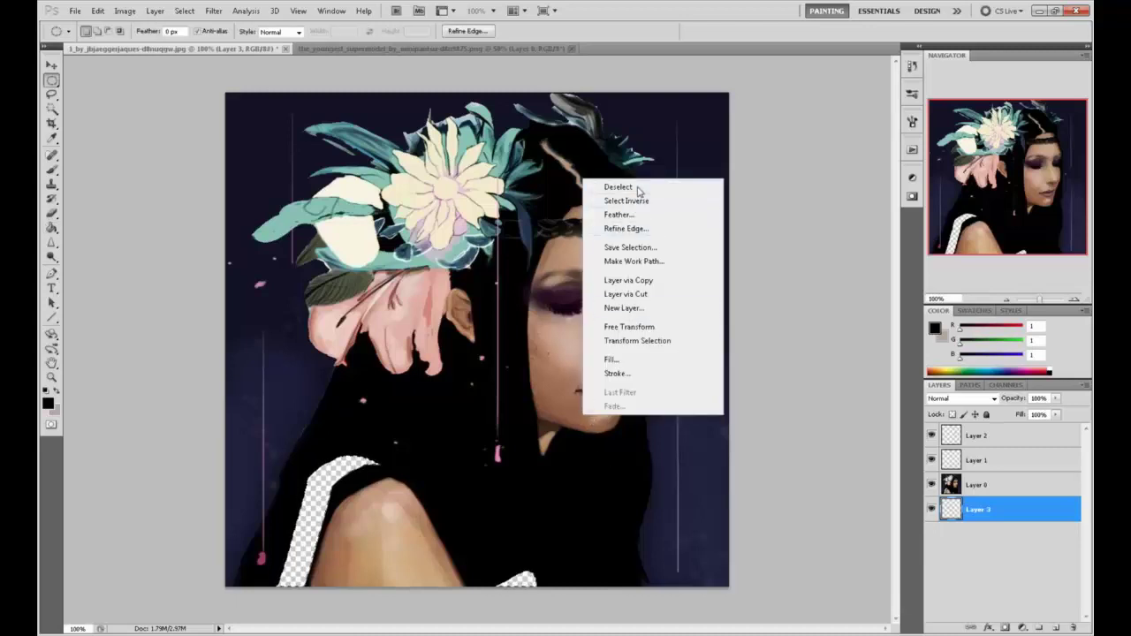
left_click(628, 187)
key("g")
left_click(405, 448)
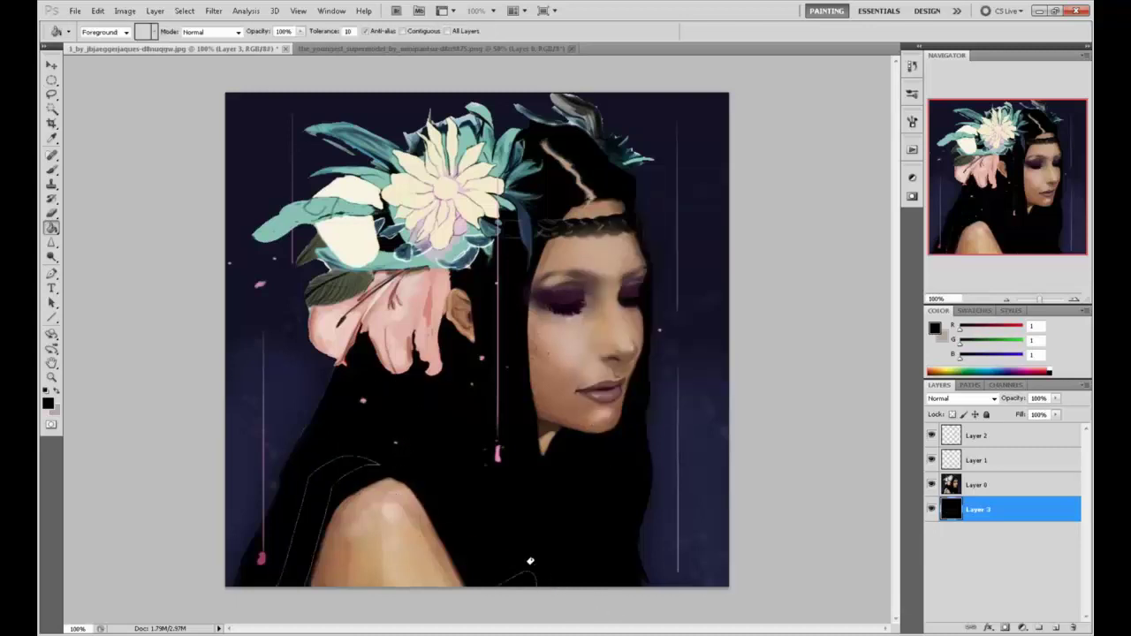
key("ctrl+z")
key("m")
right_click(493, 431)
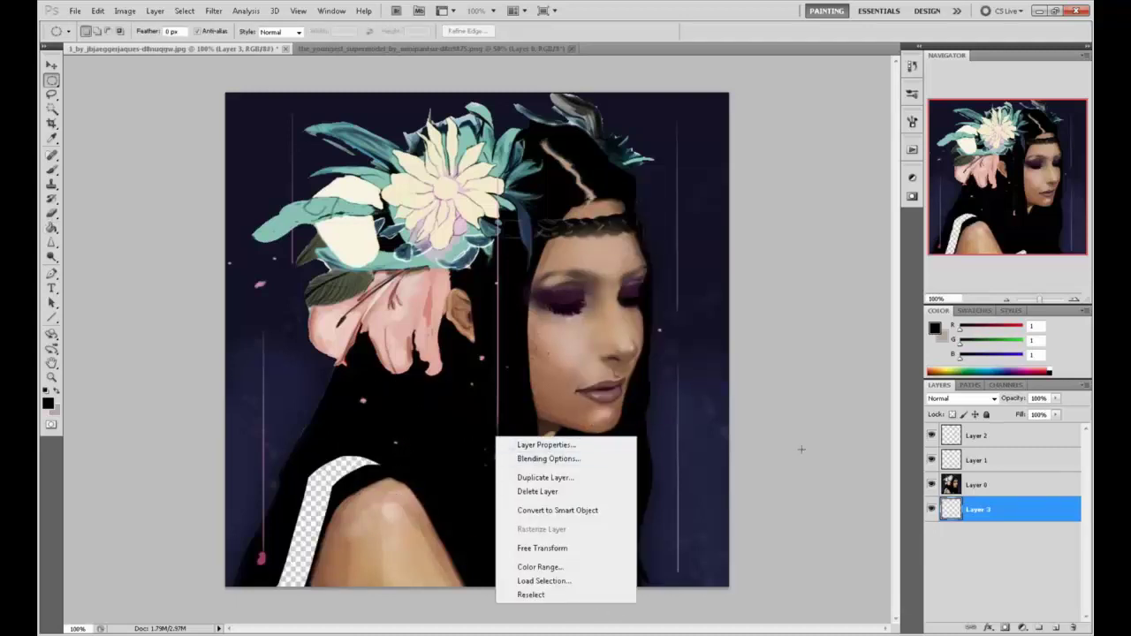
key("Escape")
key("g")
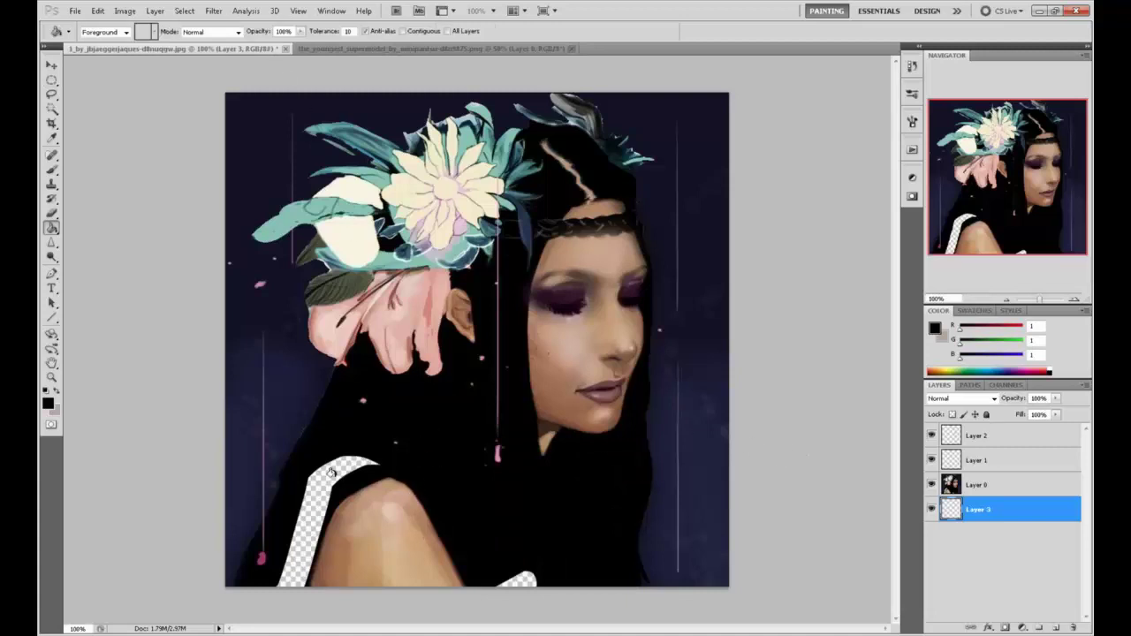
left_click(333, 473)
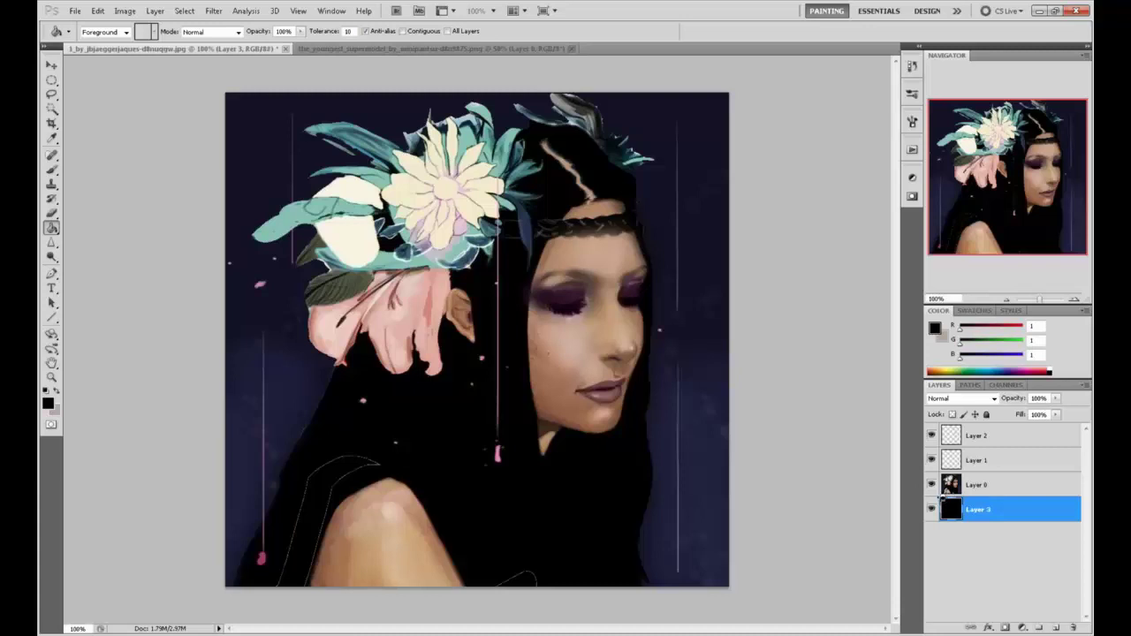
Step: Flatten the image and set the brush opacity to 100%
right_click(996, 522)
left_click(989, 492)
key("b")
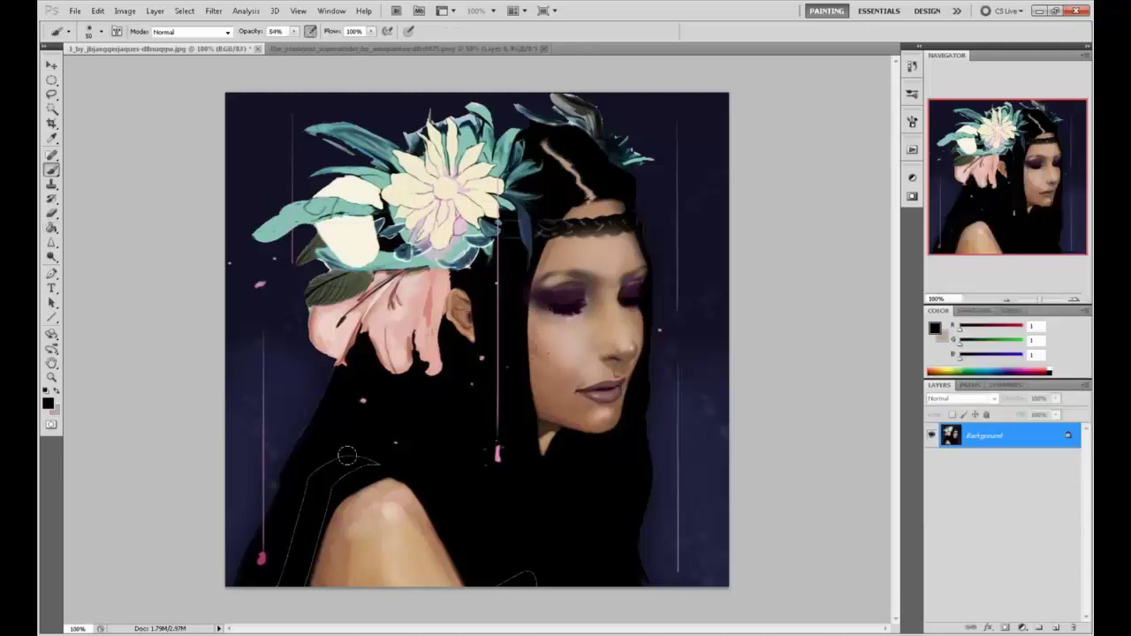
left_click(294, 31)
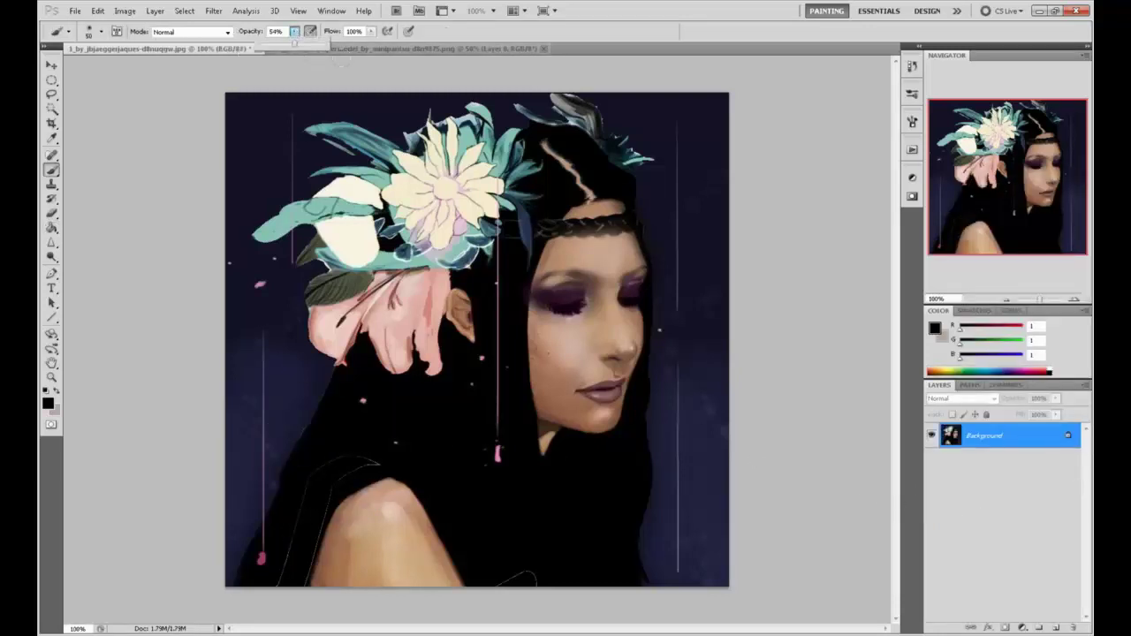
left_click_drag(305, 44, 337, 44)
left_click(334, 426)
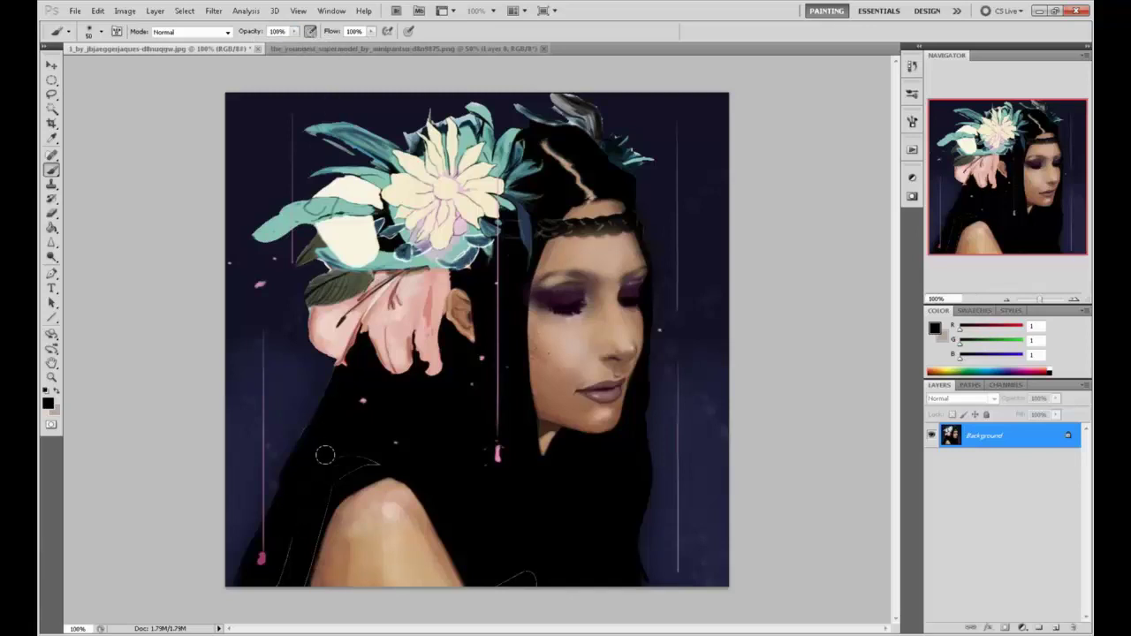
Step: Paint black over the faint outlines left and lower right of the shoulder
mouse_move(296, 568)
left_mouse_down()
mouse_move(331, 465)
mouse_move(356, 465)
left_mouse_up()
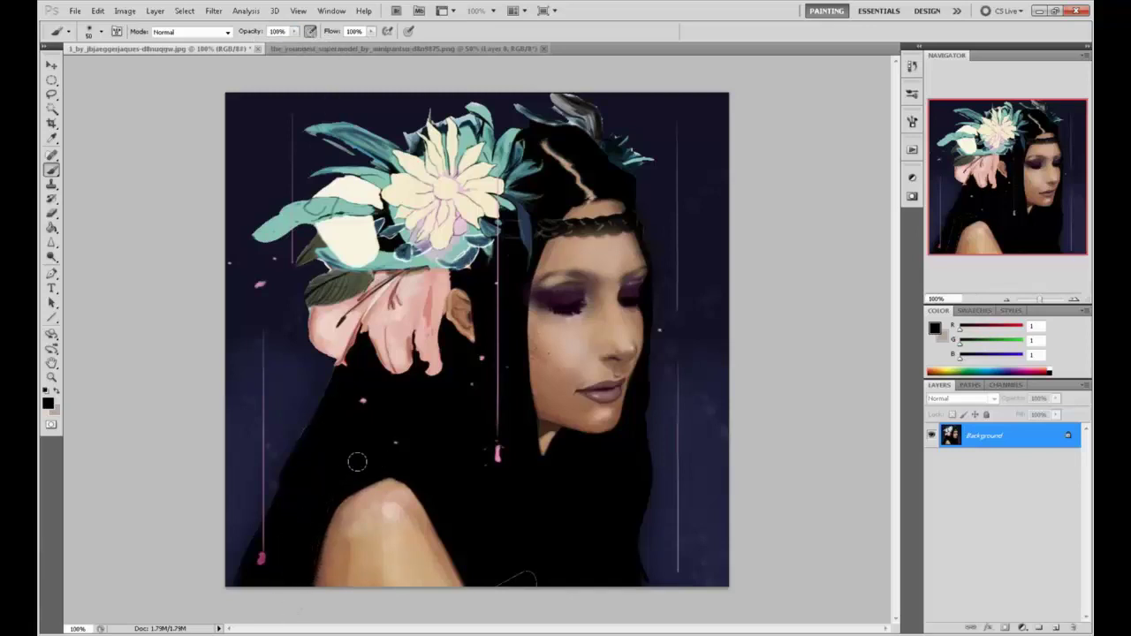
mouse_move(504, 579)
left_mouse_down()
mouse_move(510, 543)
mouse_move(541, 601)
left_mouse_up()
key("ctrl+minus")
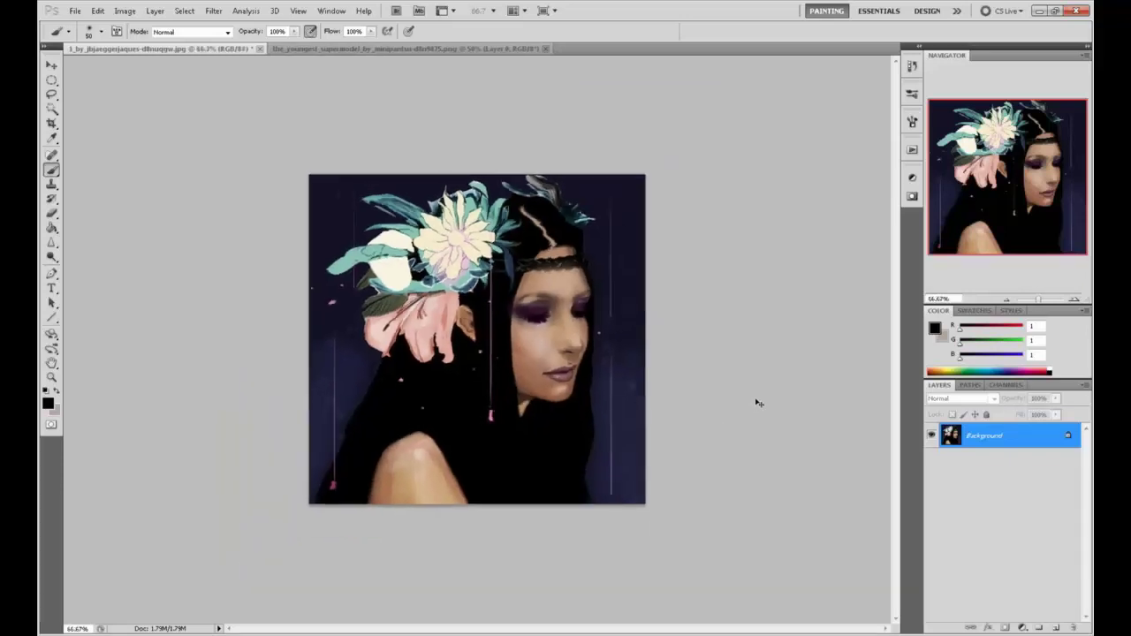
key("ctrl+plus")
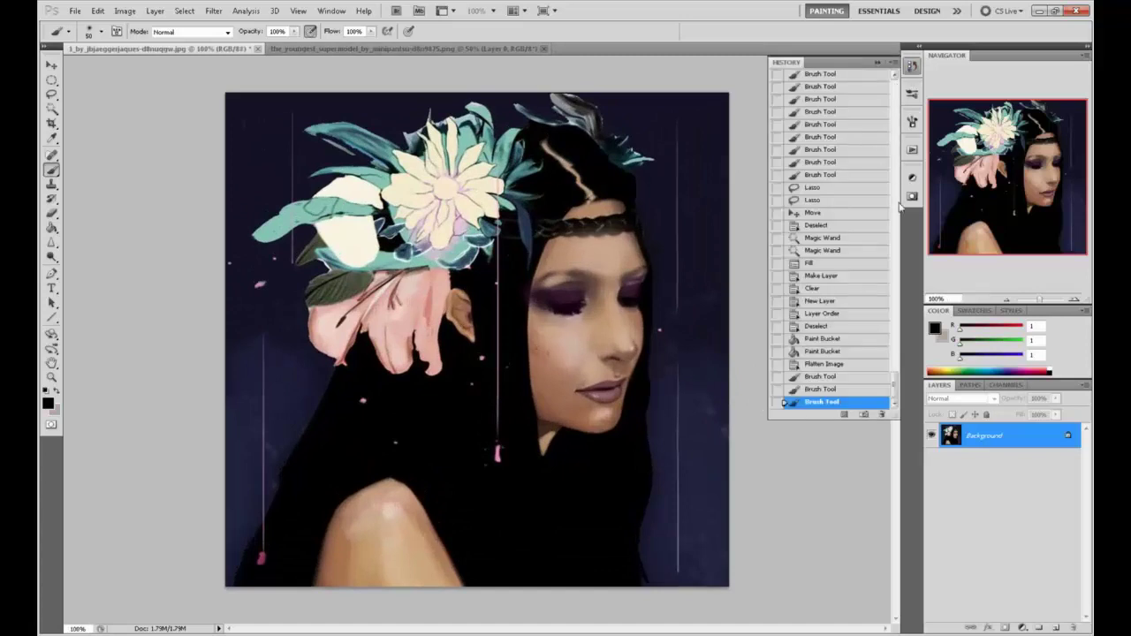
left_click(912, 64)
scroll(864, 168, "up", 5)
scroll(865, 168, "up", 10)
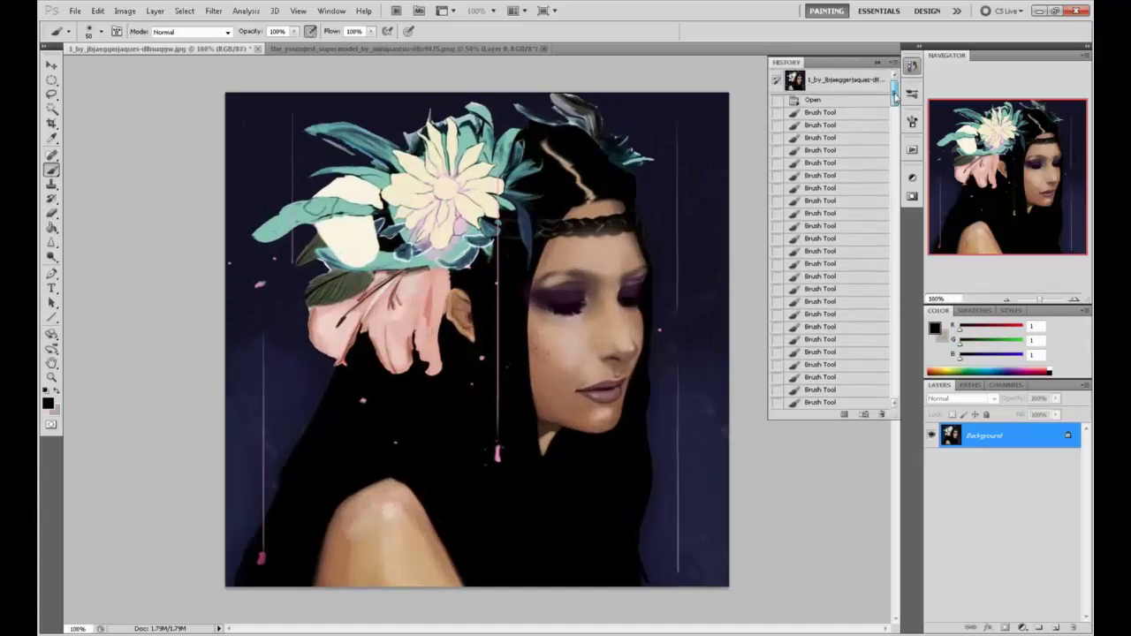
left_click(846, 81)
left_click_drag(895, 96, 894, 379)
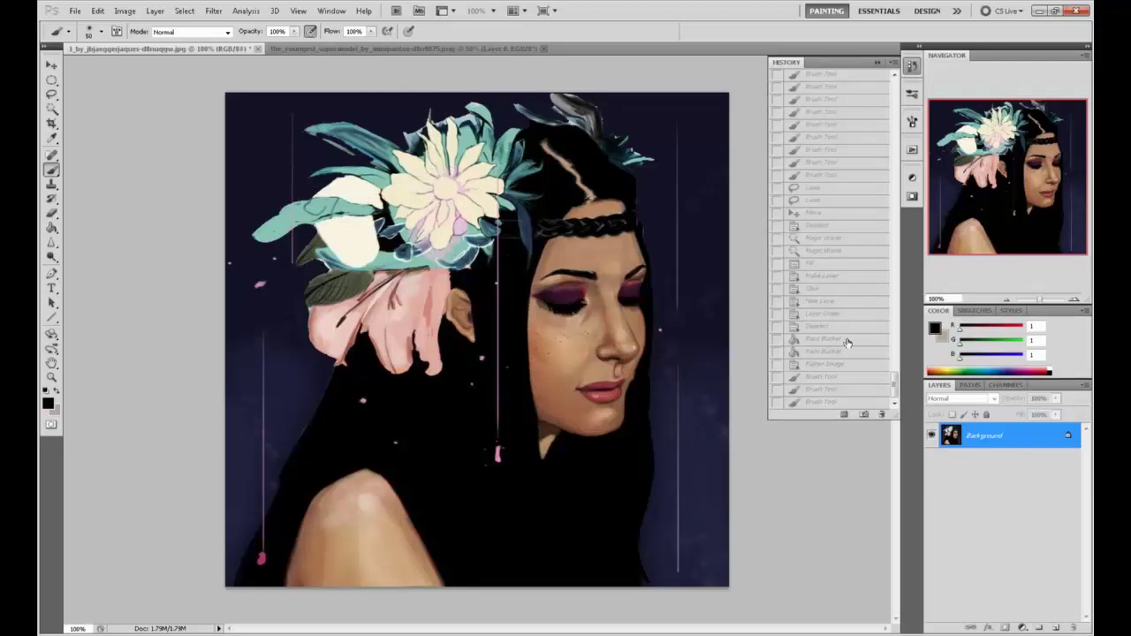
left_click(822, 402)
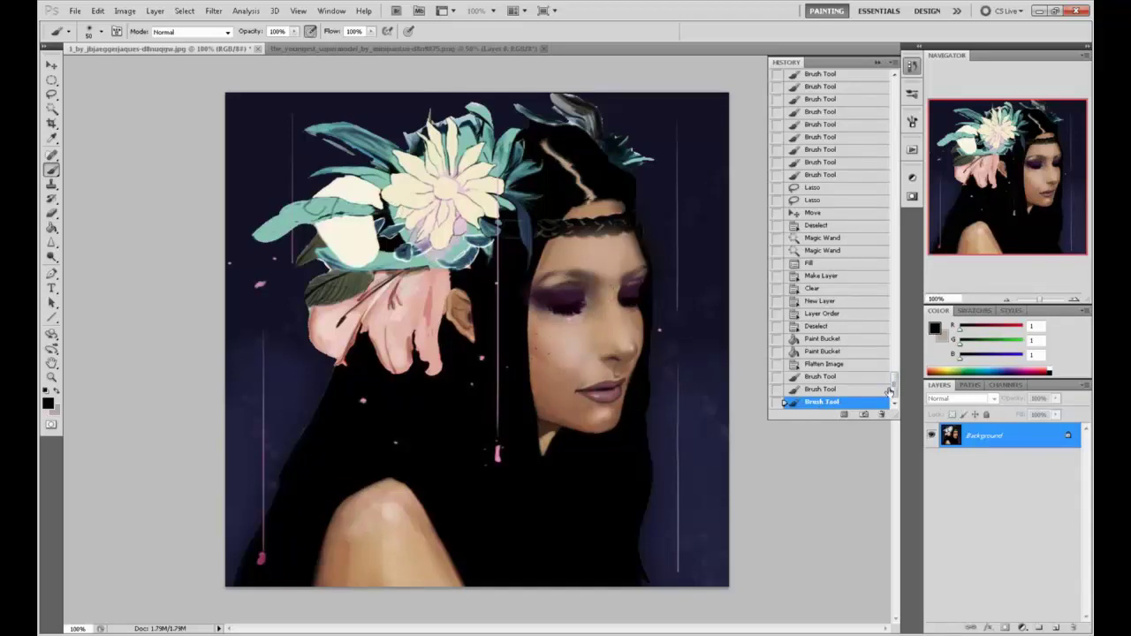
left_click_drag(891, 391, 893, 93)
left_click(832, 84)
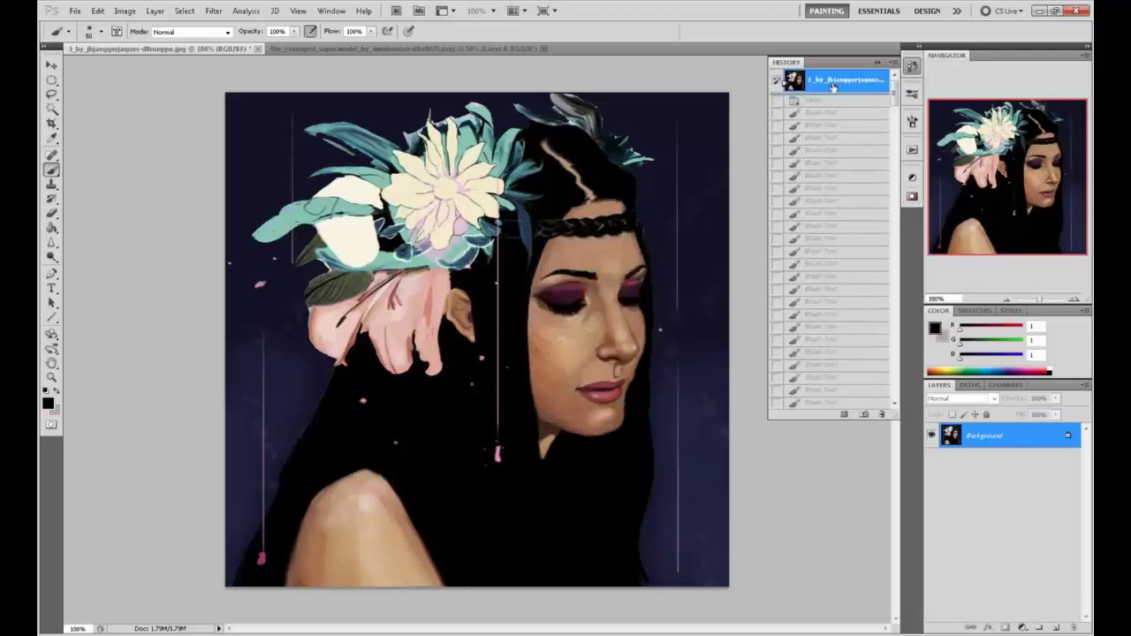
left_click_drag(889, 89, 894, 380)
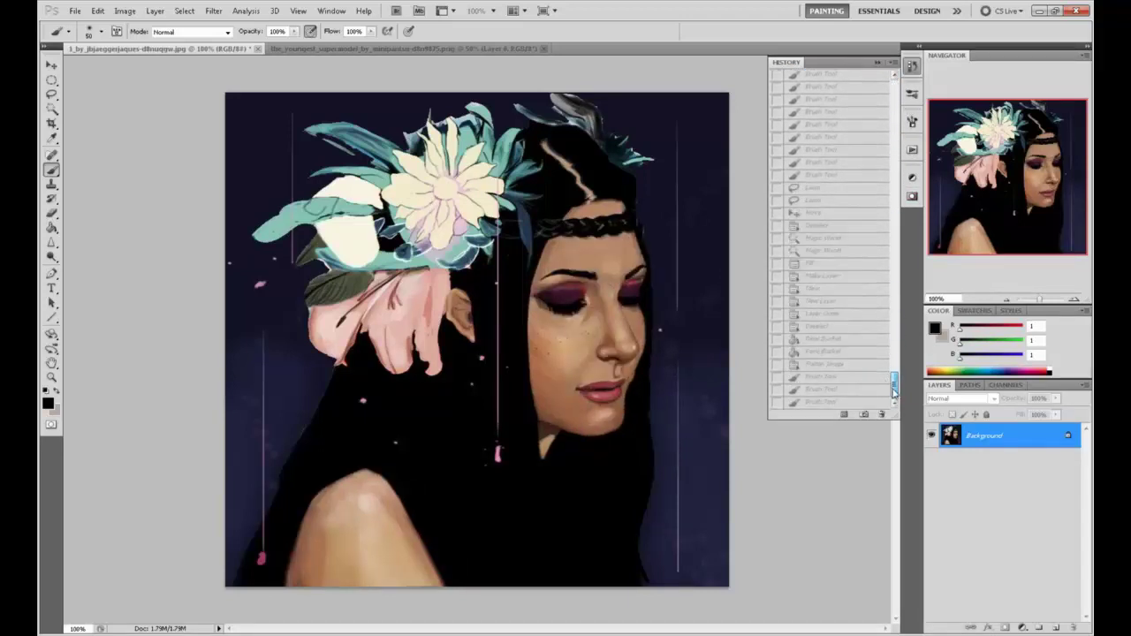
left_click(822, 403)
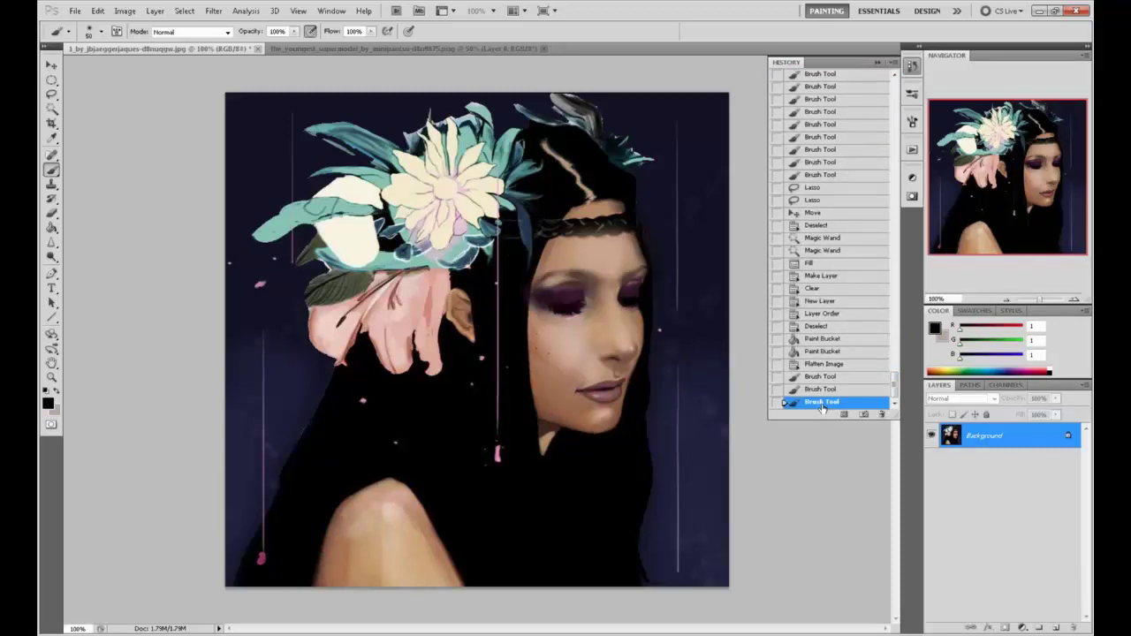
left_click(877, 63)
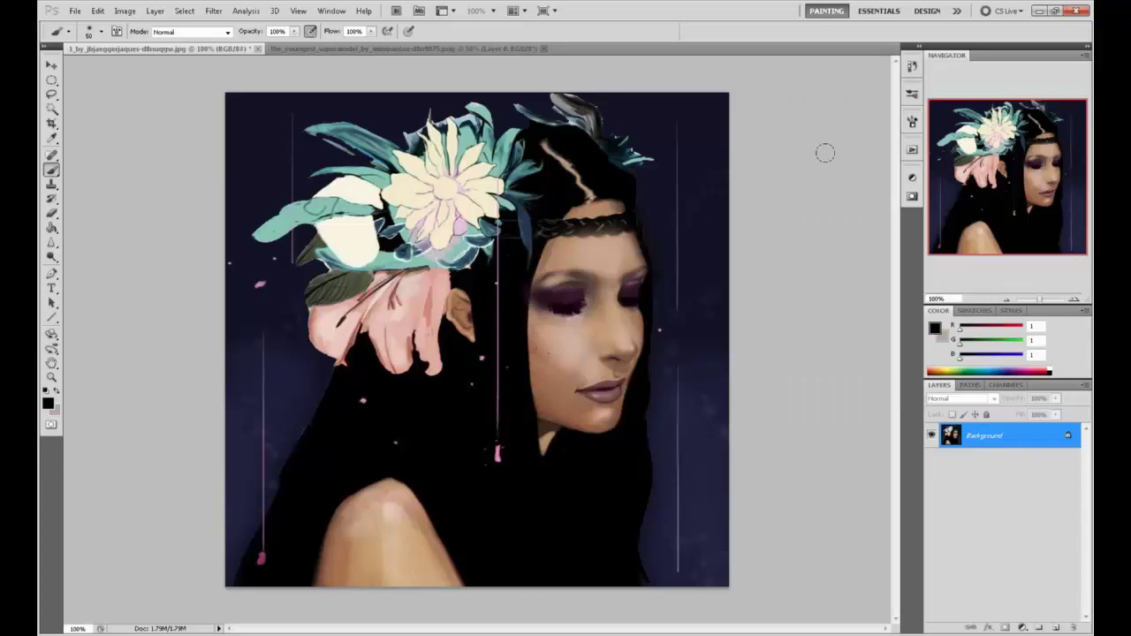
Step: Add a Color-mode layer, sample the face's skin tones, tint the shoulder, and merge it down
left_click(1056, 627)
left_click(960, 398)
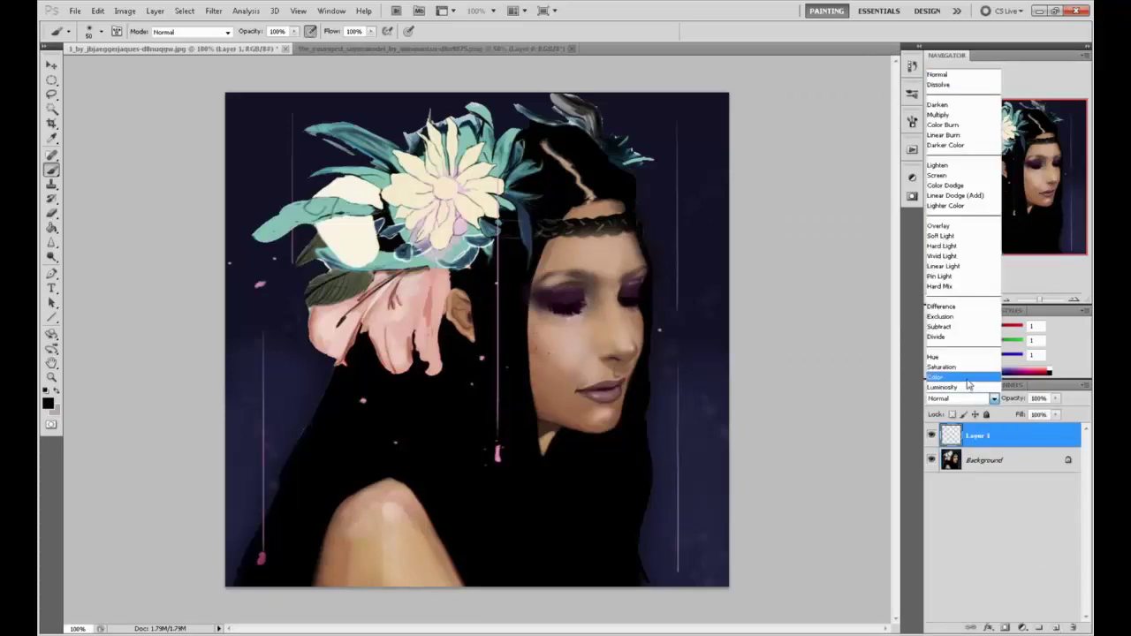
left_click(955, 389)
left_click(557, 361, "alt")
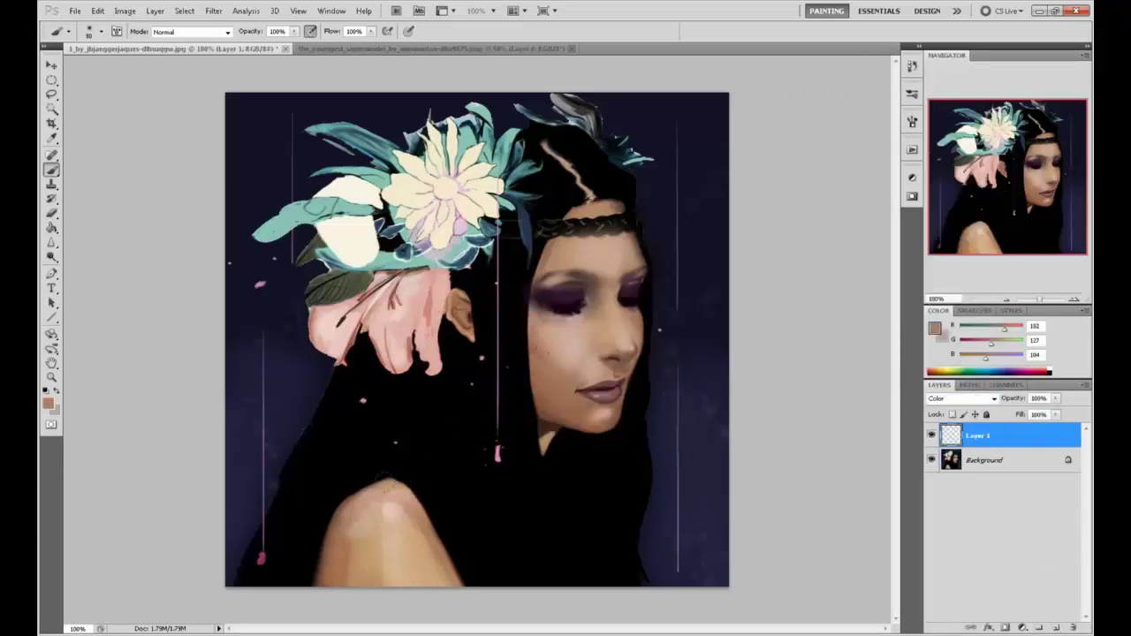
left_click(597, 329, "alt")
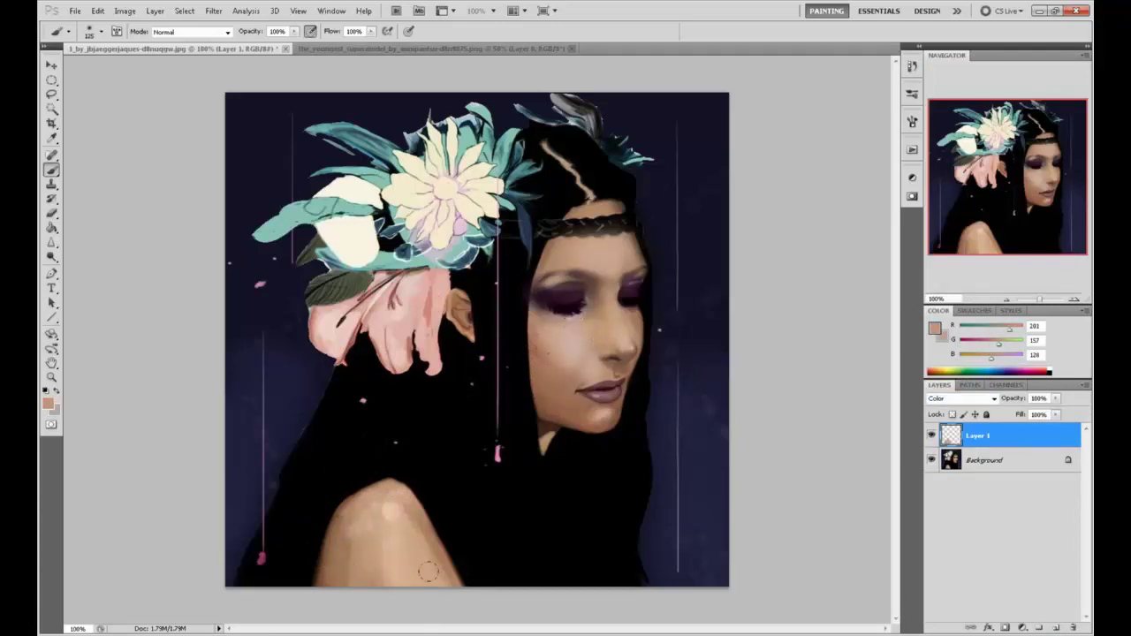
right_click(1006, 439)
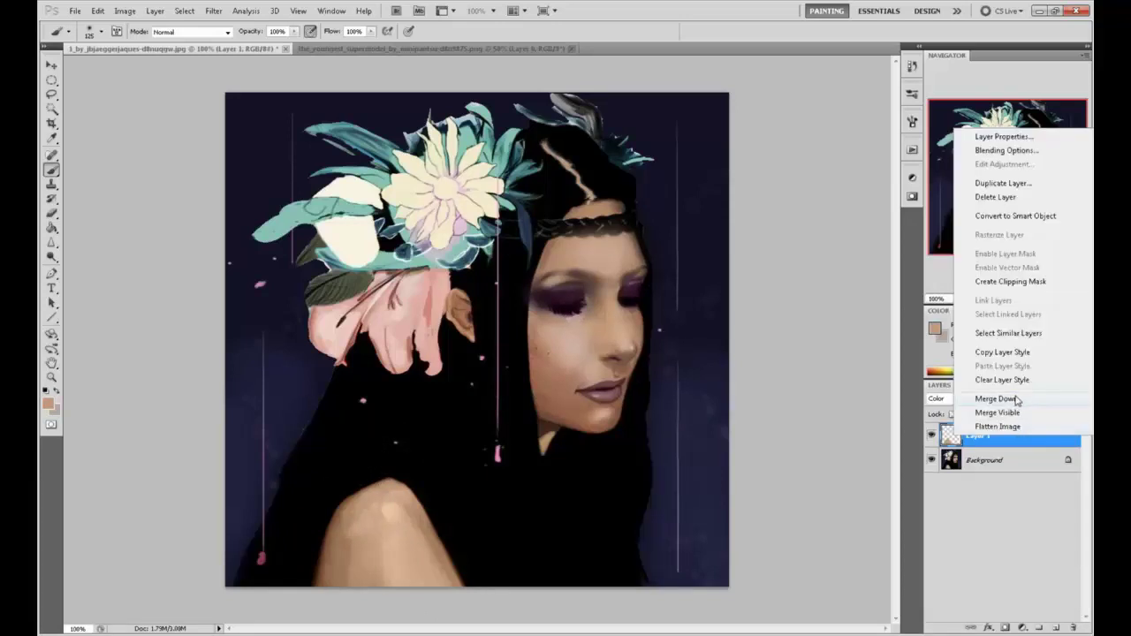
left_click(1020, 398)
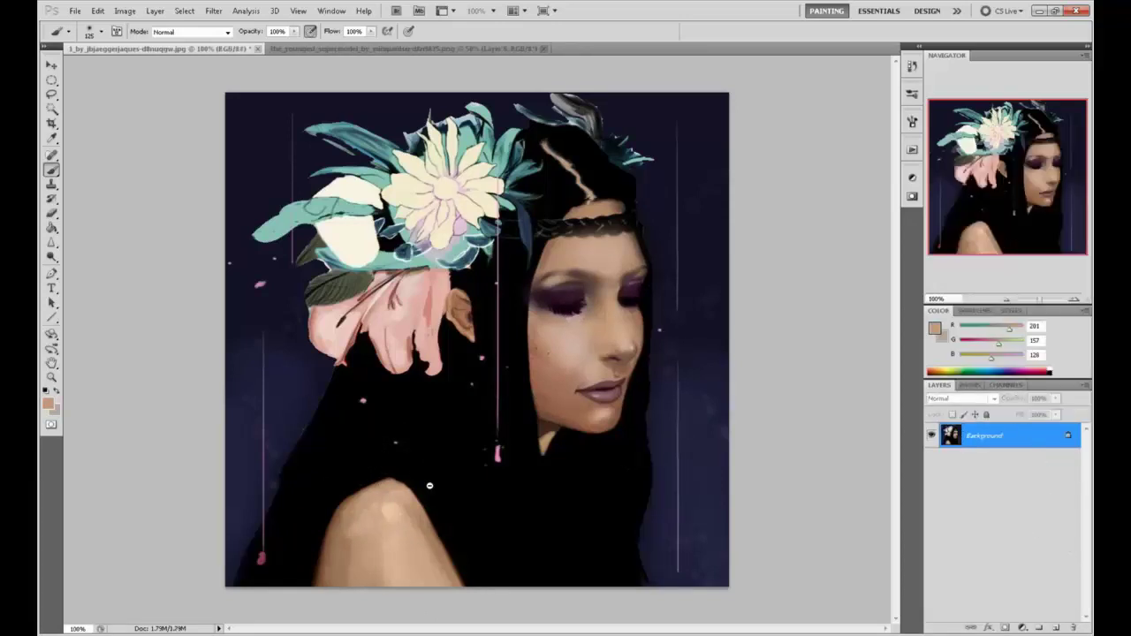
key("ctrl+minus")
Step: Paint near-black hair strands across the shoulder and save the painting as a JPEG
left_click(449, 433, "alt")
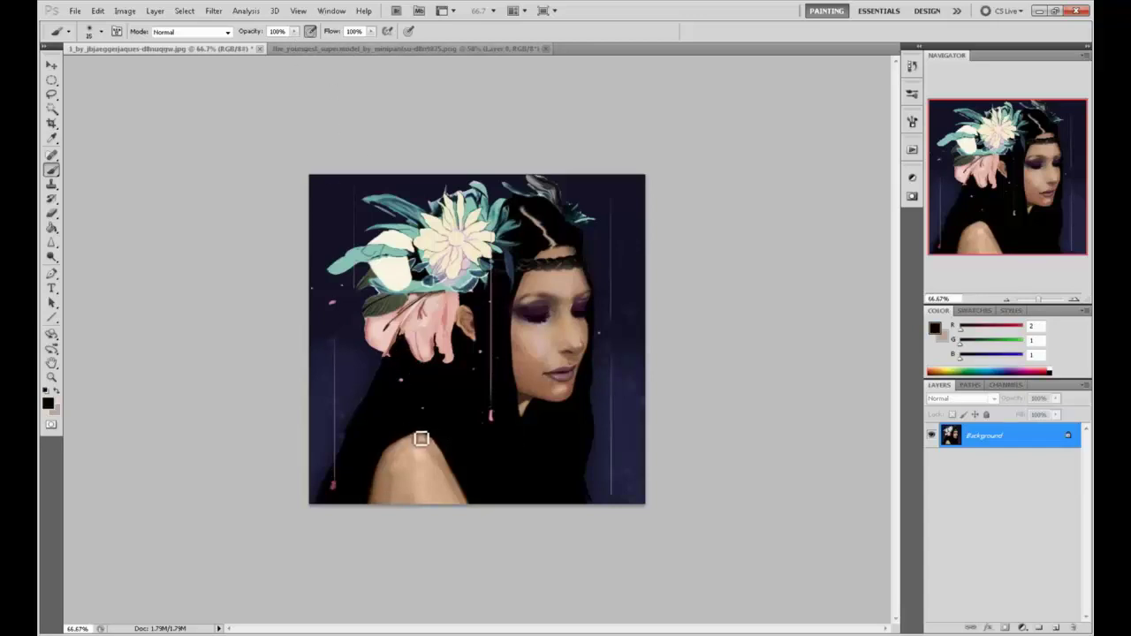
mouse_move(430, 442)
left_mouse_down()
mouse_move(419, 434)
mouse_move(442, 462)
left_mouse_up()
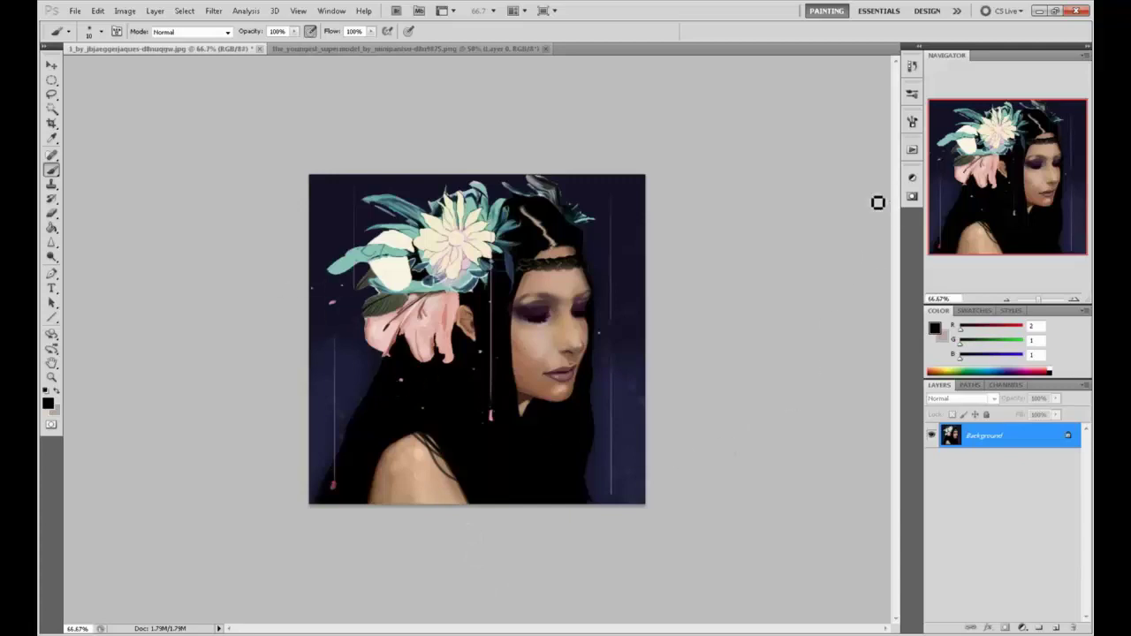
key("ctrl+s")
left_click(639, 178)
Step: Copy the finished painting, revert to the original in History, and paste it in place
key("ctrl+a")
left_click(912, 65)
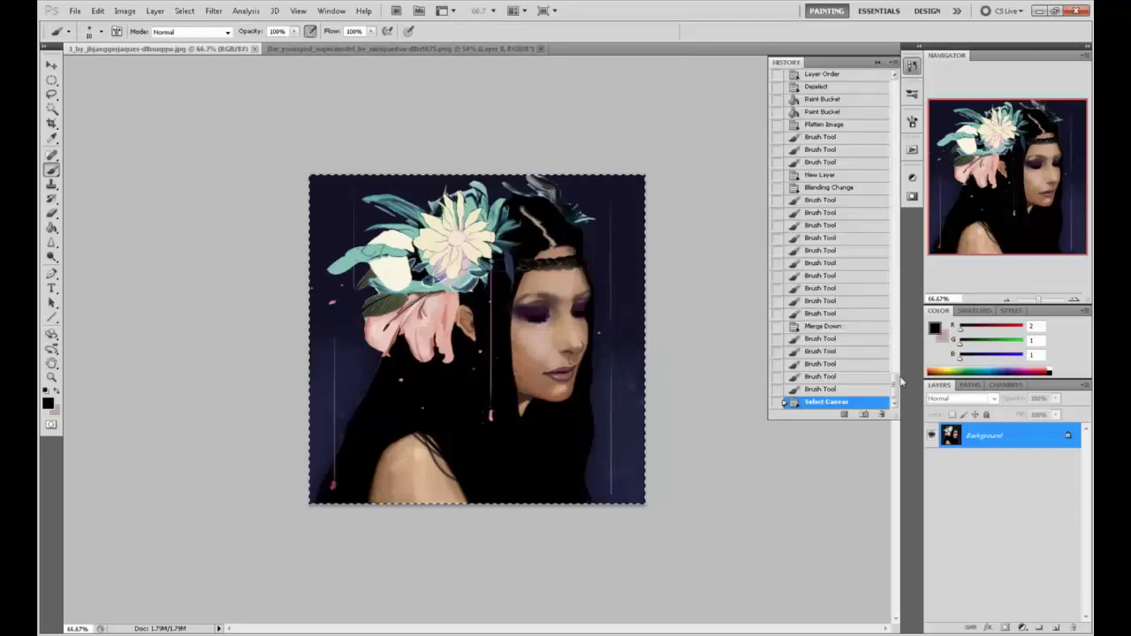
left_click_drag(894, 380, 895, 89)
left_click(795, 80)
key("ctrl+shift+v")
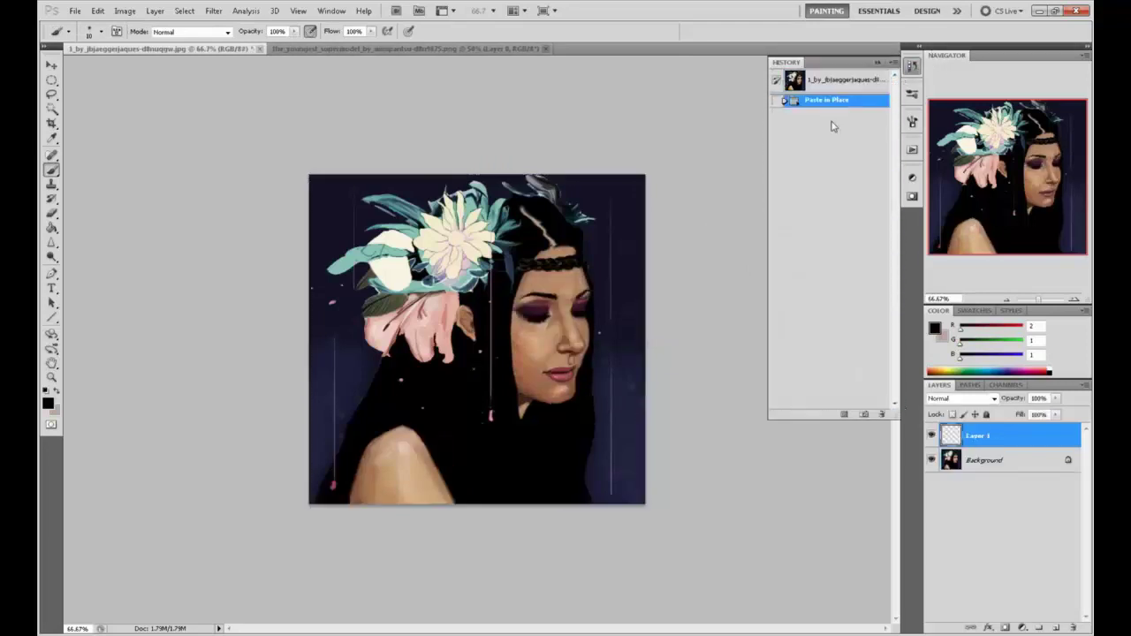
left_click(878, 62)
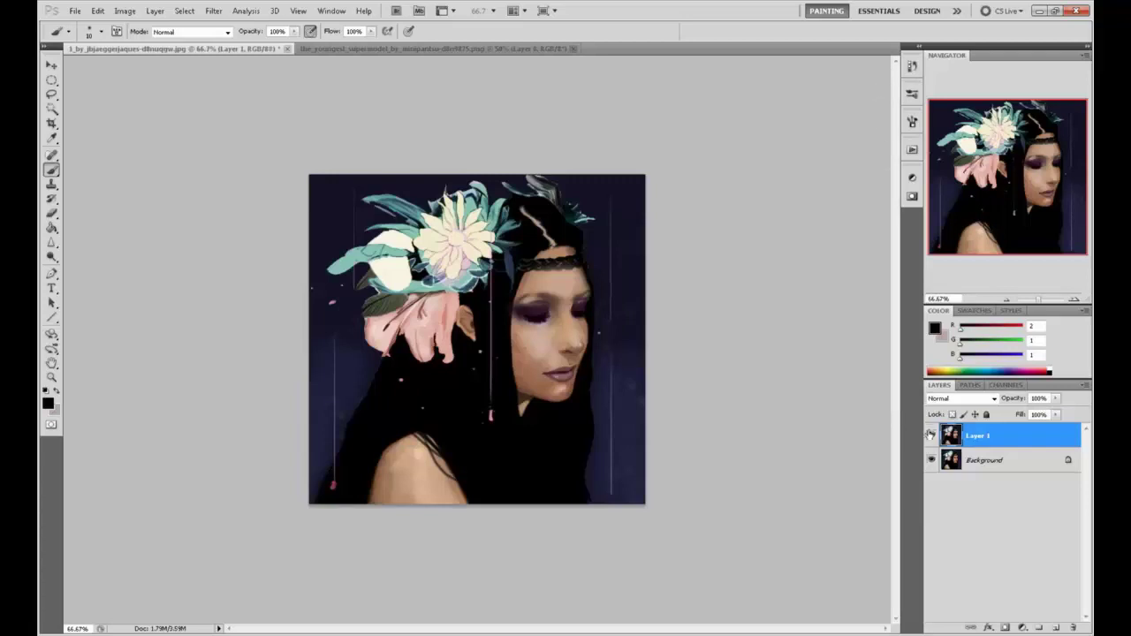
Step: Toggle the painted layer's visibility repeatedly to compare it with the original
left_click(932, 436)
left_click(933, 437)
key("ctrl+plus")
left_click(932, 438)
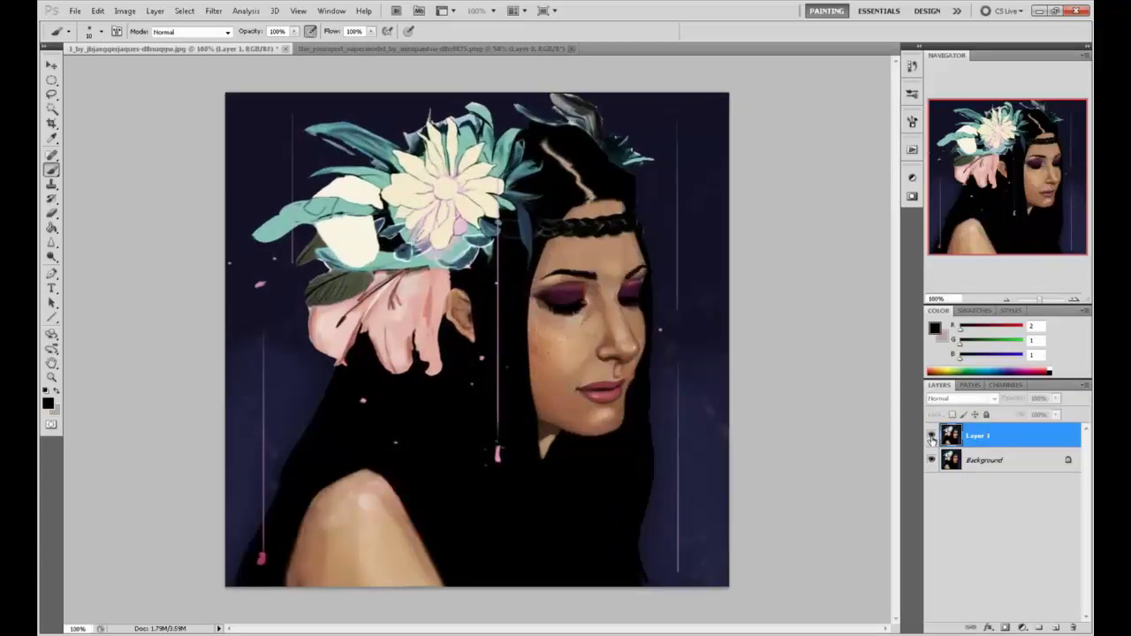
left_click(933, 440)
left_click(932, 441)
left_click(933, 442)
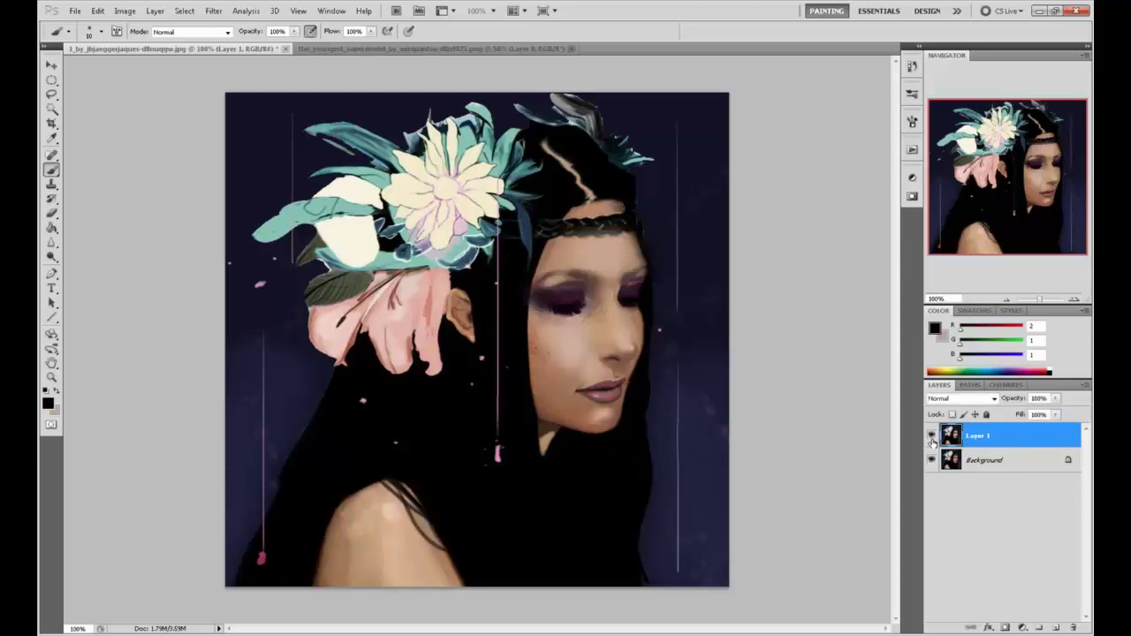
left_click(932, 441)
left_click(933, 442)
left_click(932, 441)
left_click(932, 440)
left_click(931, 439)
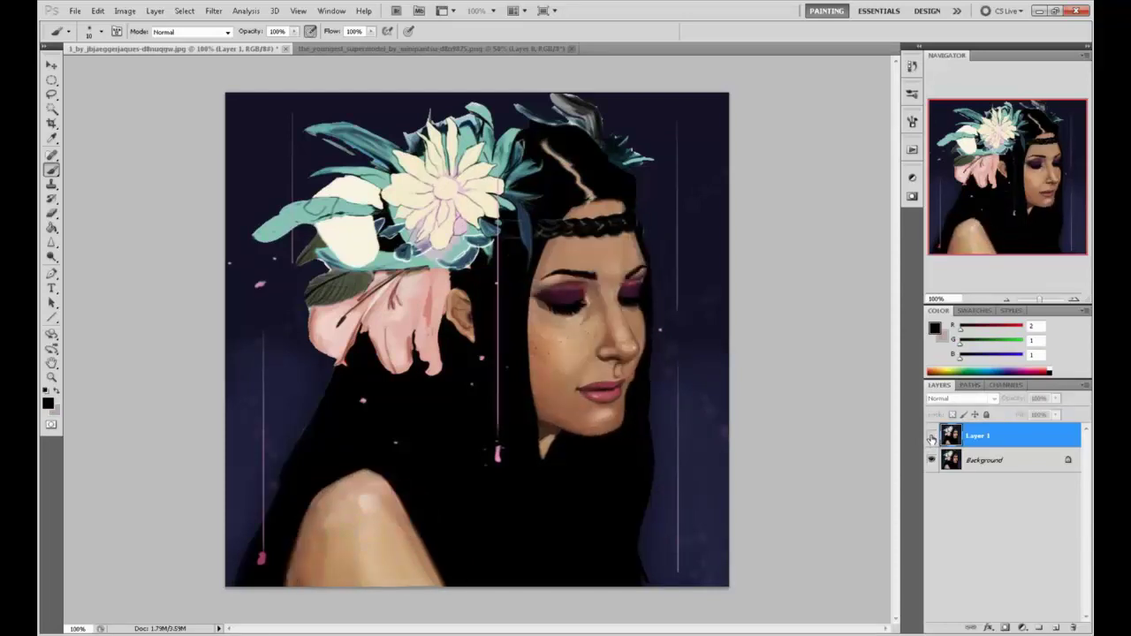
left_click(932, 439)
left_click(932, 439)
left_click(932, 440)
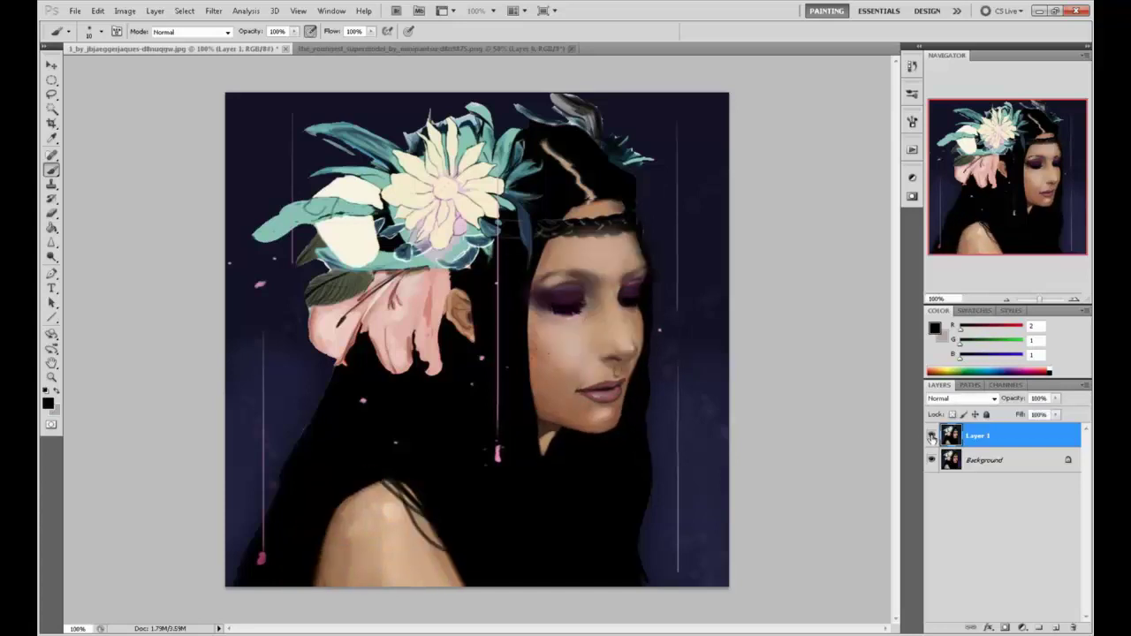
left_click(933, 439)
left_click(932, 439)
left_click(932, 436)
left_click(933, 436)
Step: Flatten the image and close the flower headdress painting
right_click(996, 442)
left_click(996, 427)
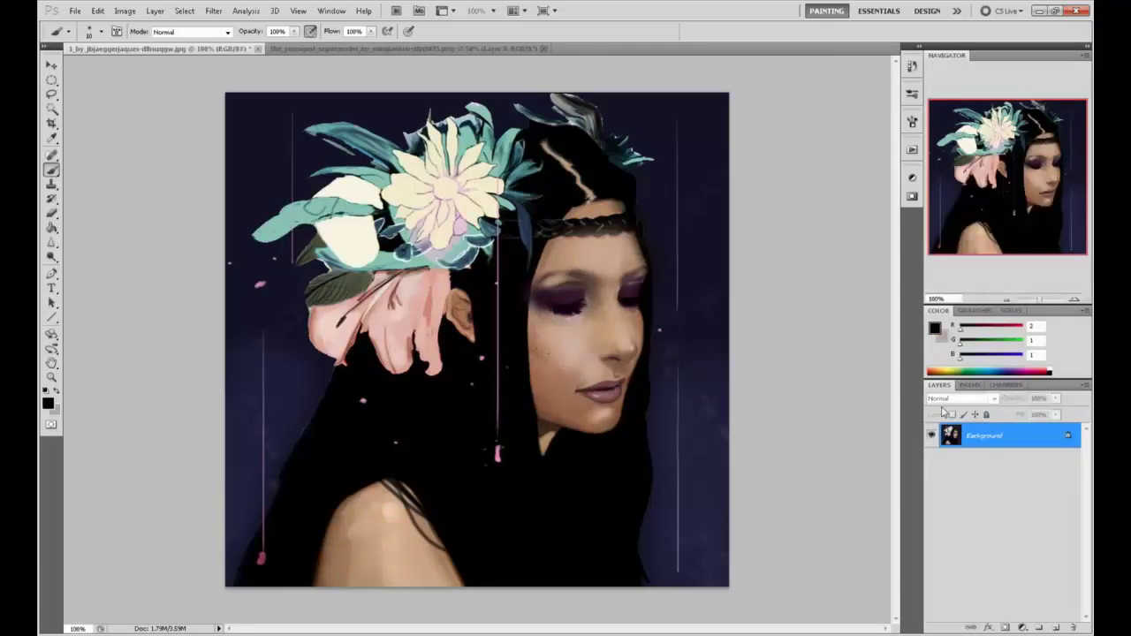
left_click(257, 49)
Step: Finish closing the painting, open Liquify, and warp the face with a 346 brush
left_click(566, 250)
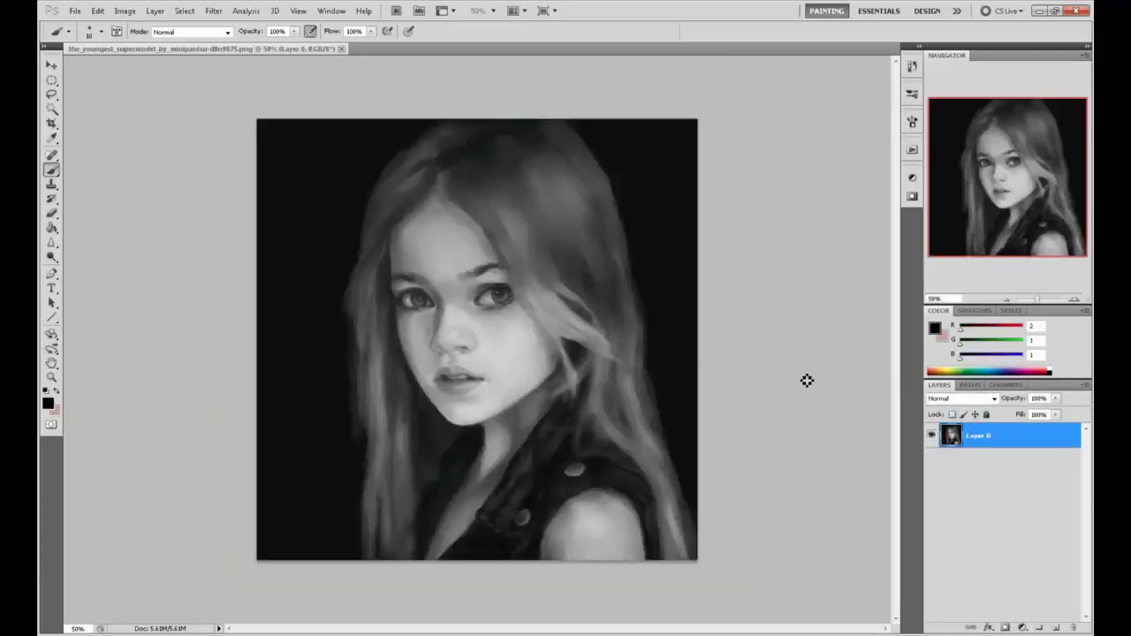
left_click(214, 11)
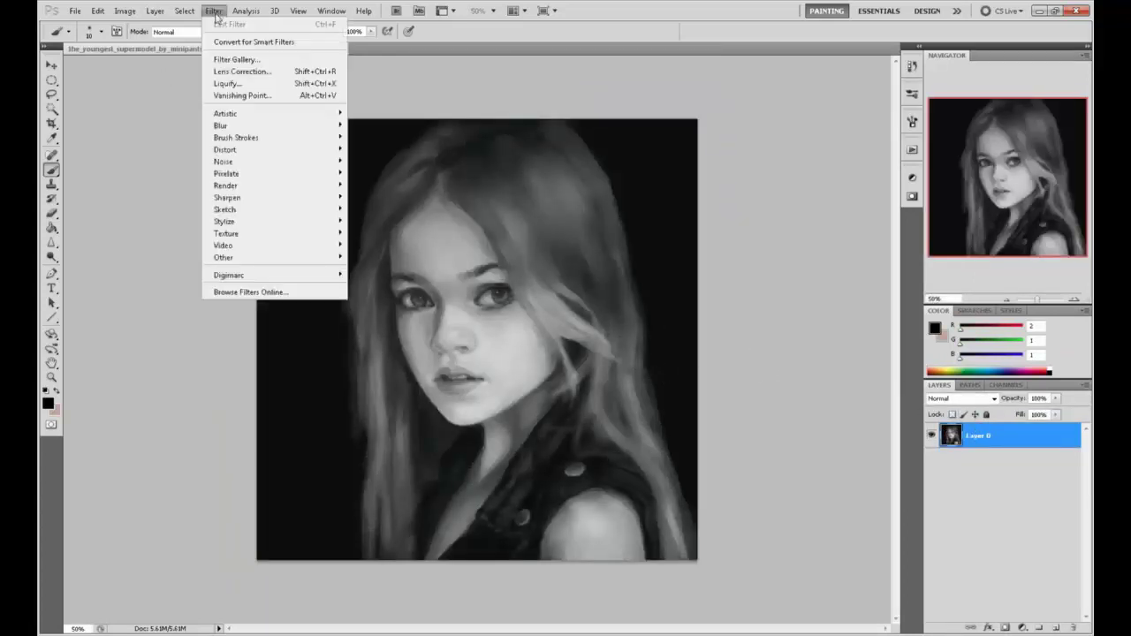
left_click(230, 83)
left_click(1035, 105)
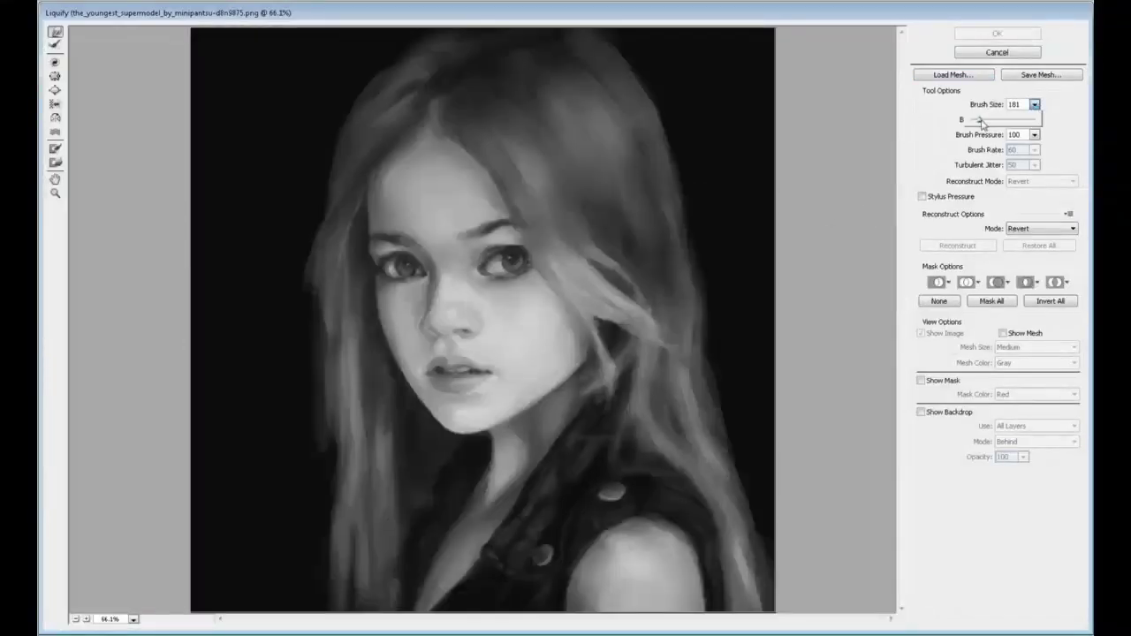
left_click_drag(981, 122, 1004, 120)
left_click(486, 263)
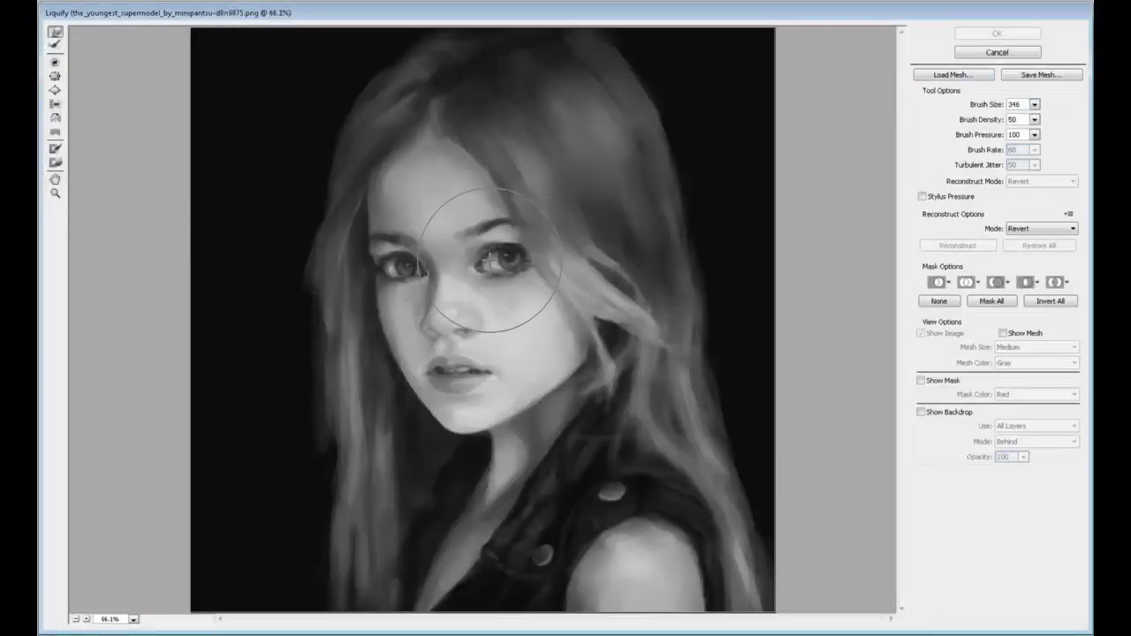
left_click(489, 261)
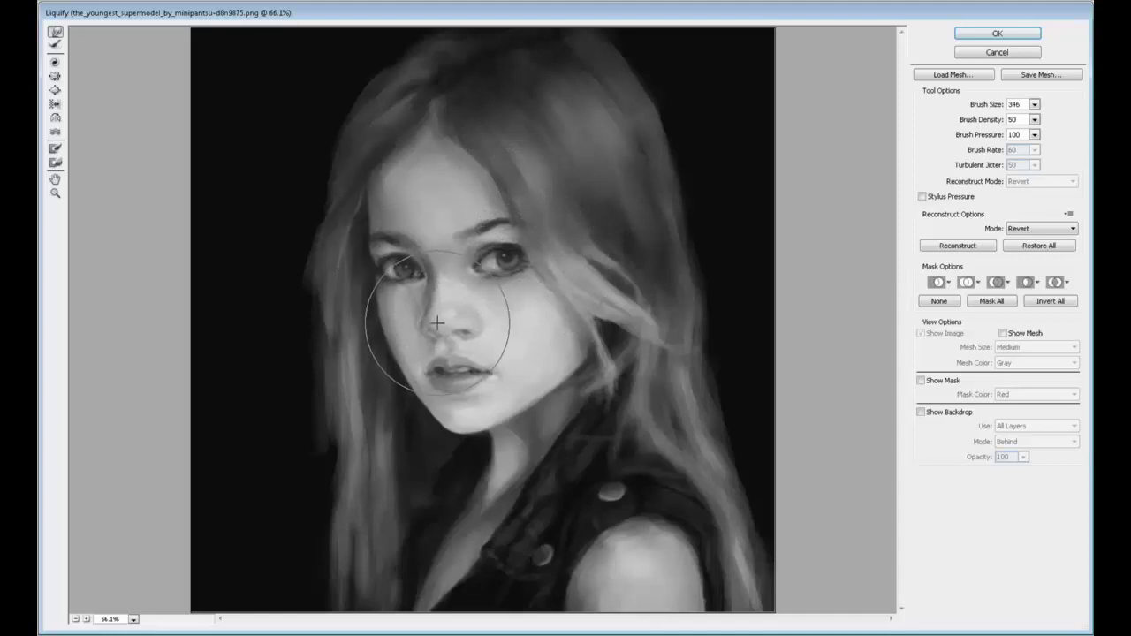
Step: Warp the cheek and jawline with brush sizes up to 421, then apply the Liquify
left_click(1034, 104)
left_click_drag(979, 120, 977, 121)
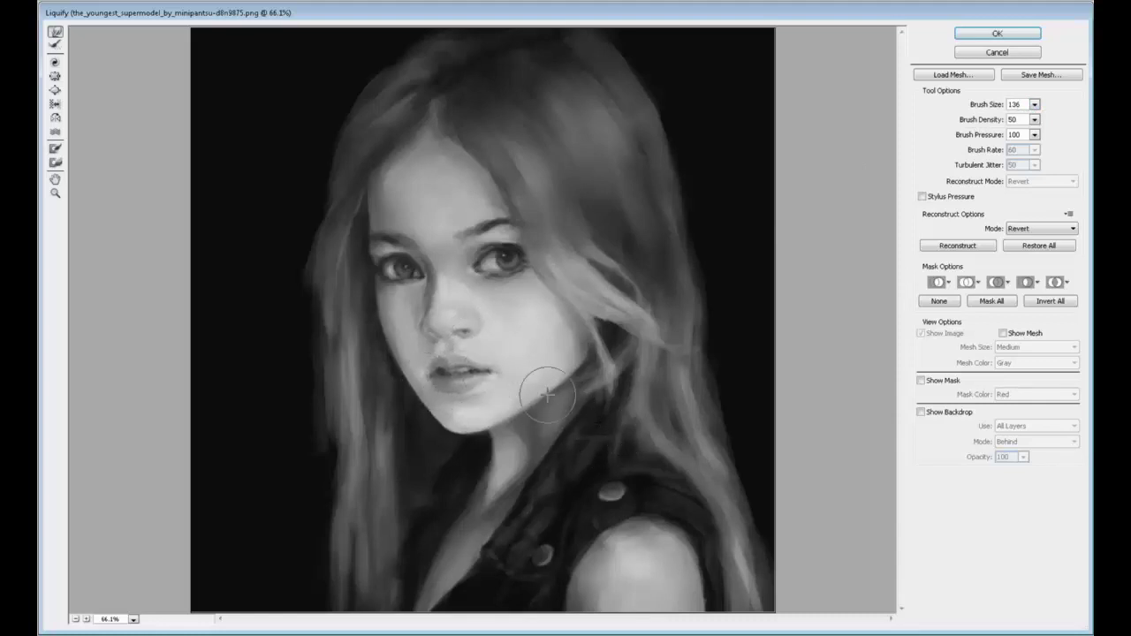
left_click(1036, 105)
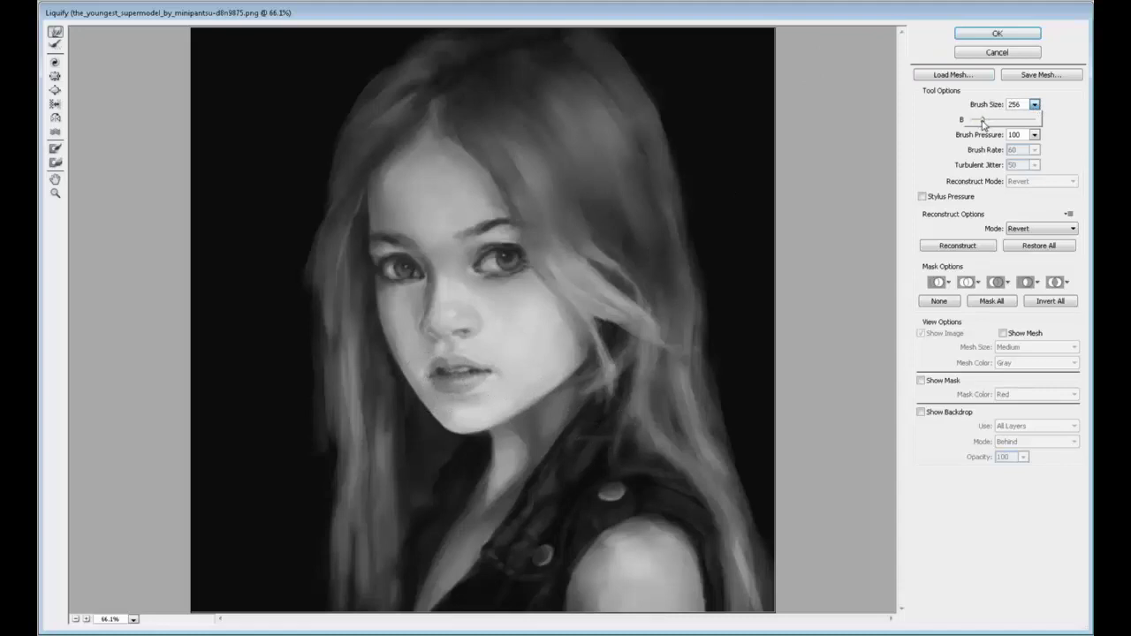
left_click_drag(987, 121, 994, 121)
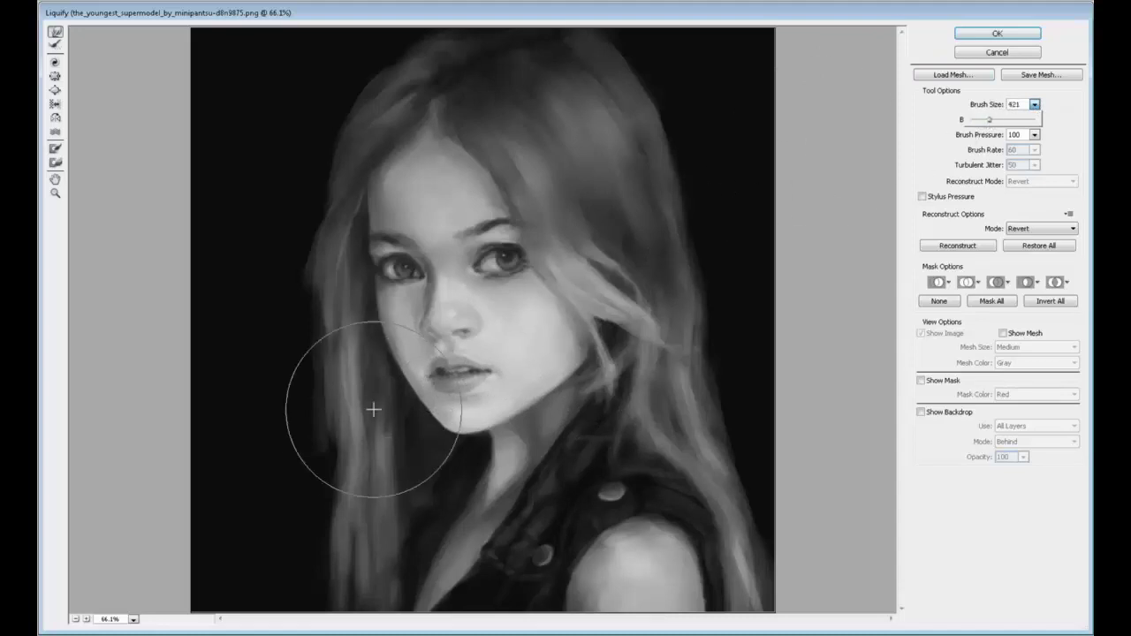
left_click(380, 395)
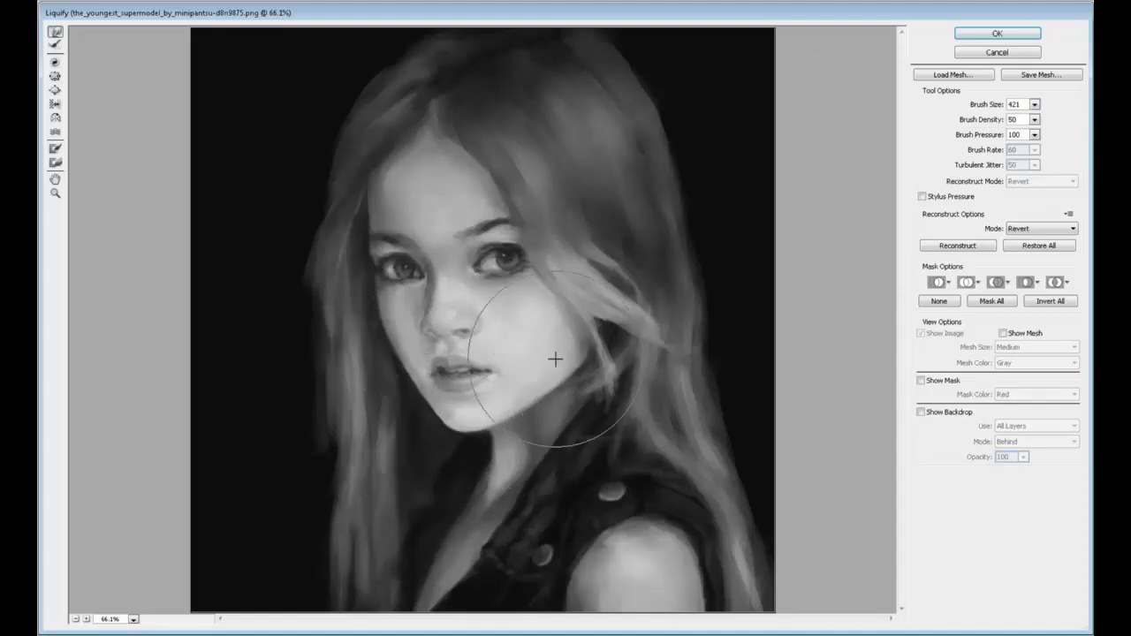
left_click(1034, 105)
left_click_drag(994, 121, 984, 121)
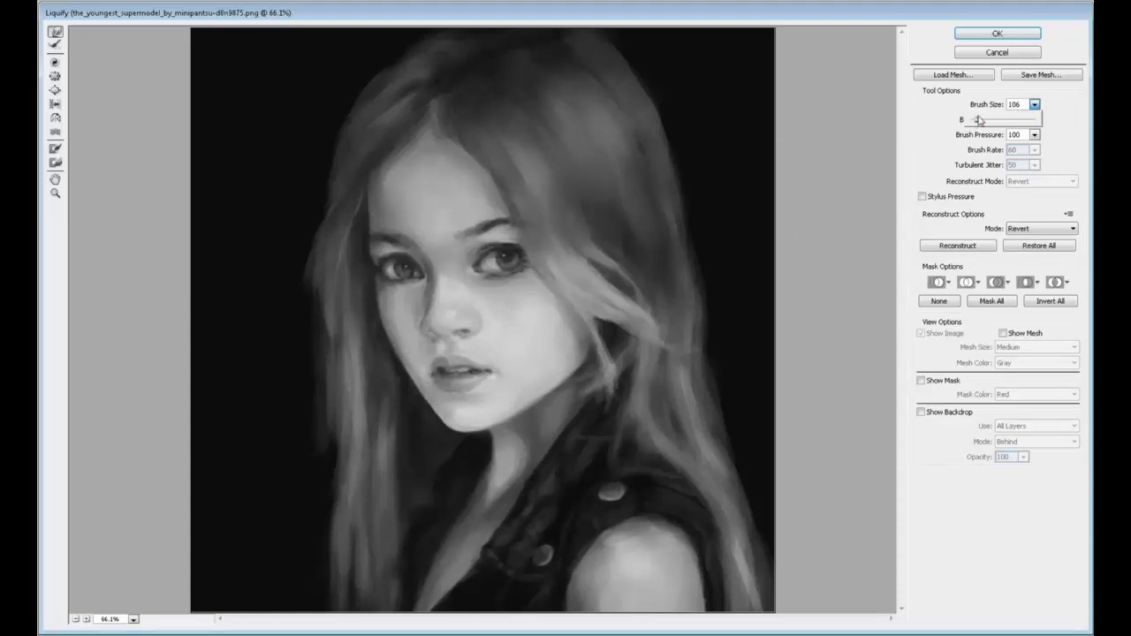
left_click(428, 378)
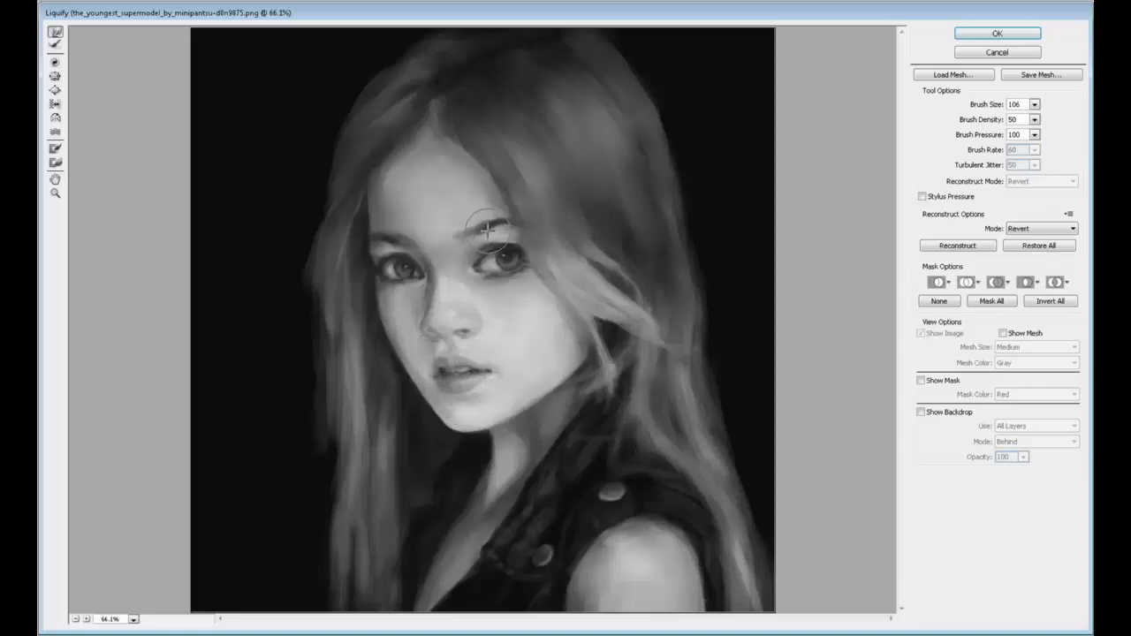
left_click(997, 33)
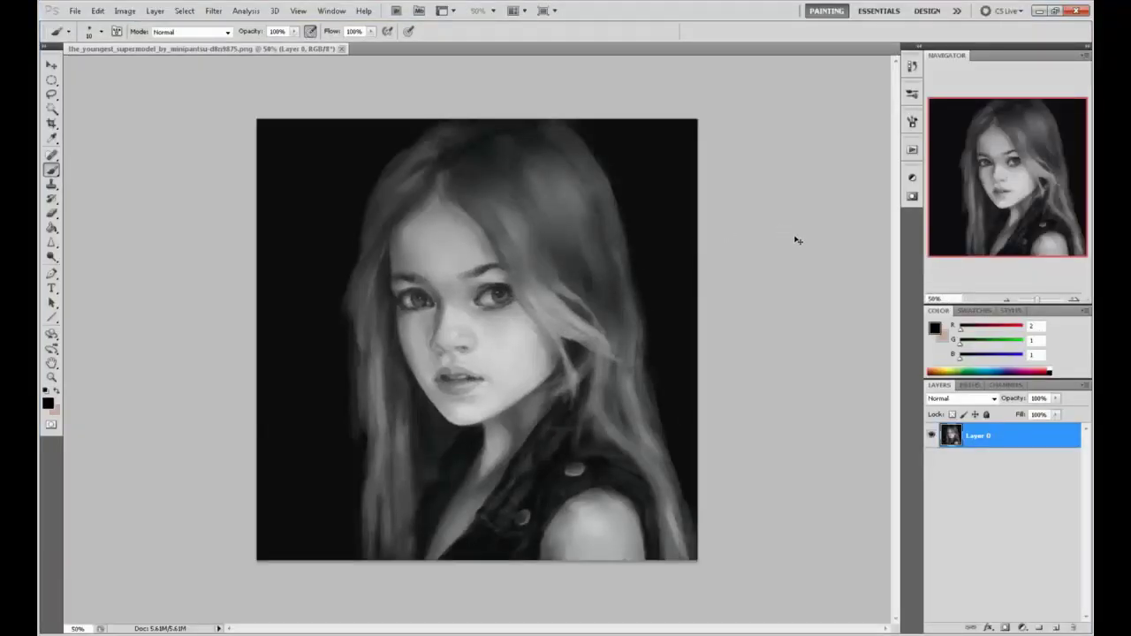
key("ctrl+z")
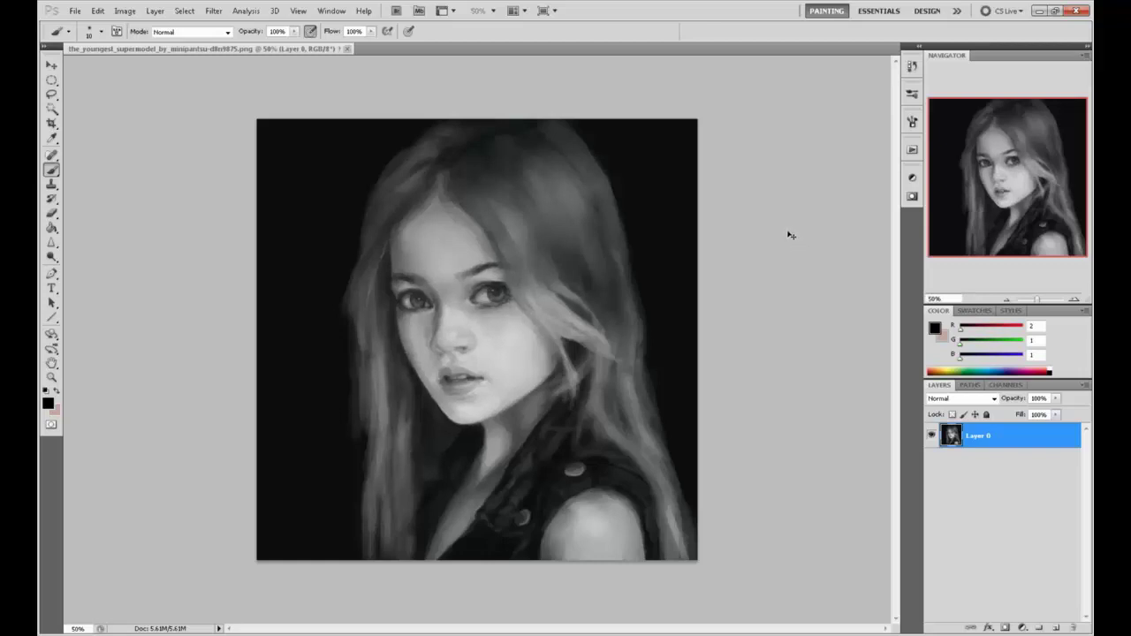
key("ctrl+z")
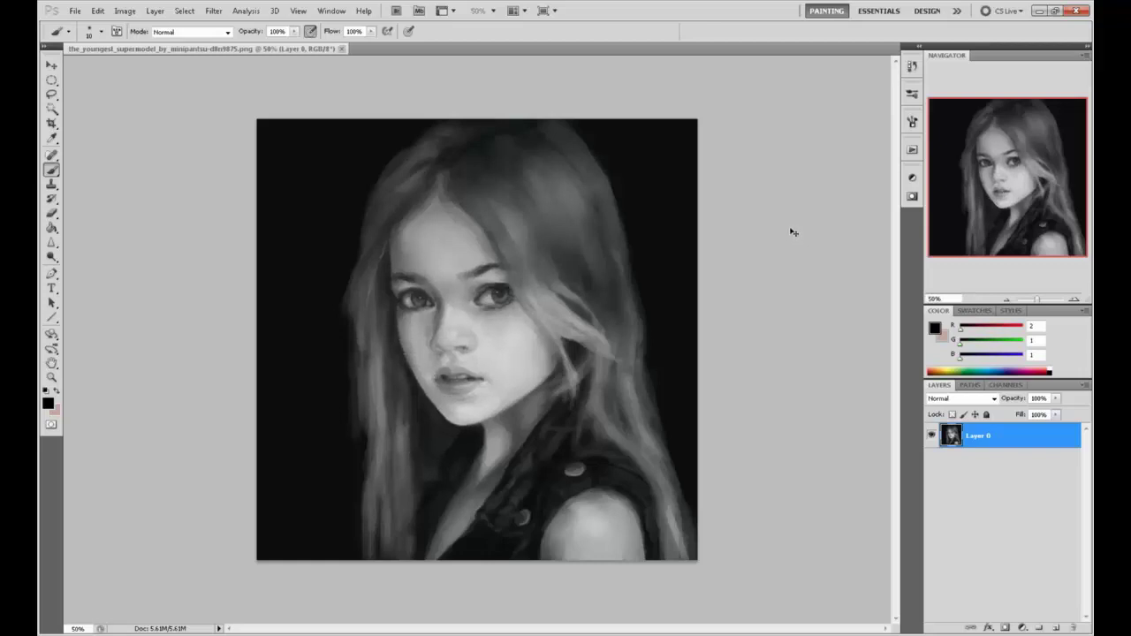
key("ctrl+z")
key("ctrl+z")
key("ctrl+z")
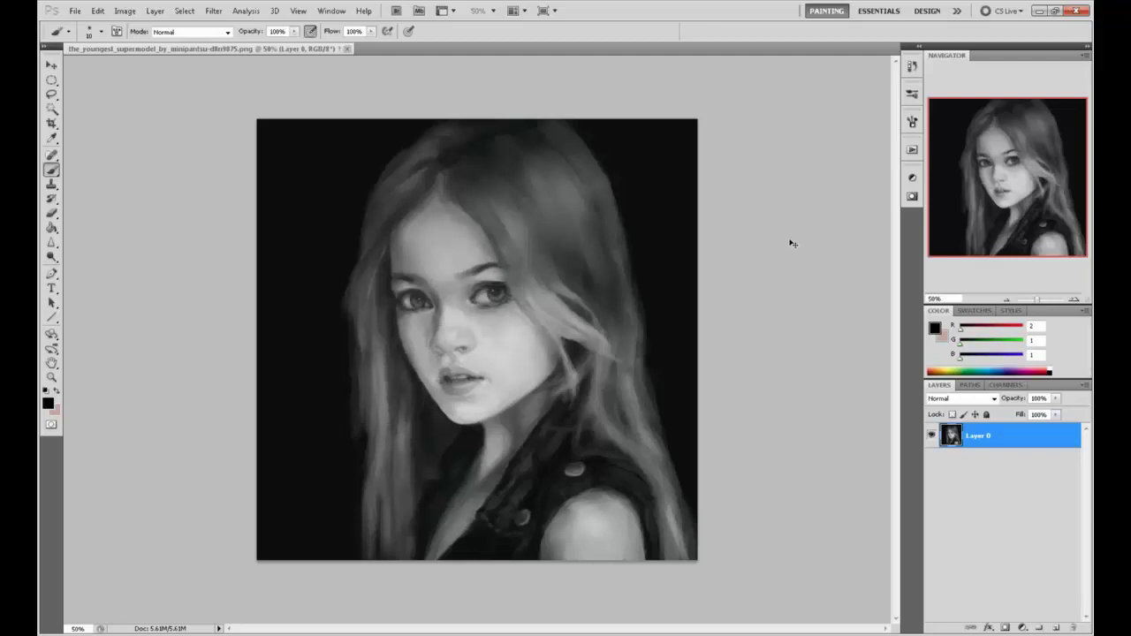
Step: Liquify again with a roughly 361 brush, warping the cheek and lower face
left_click(213, 11)
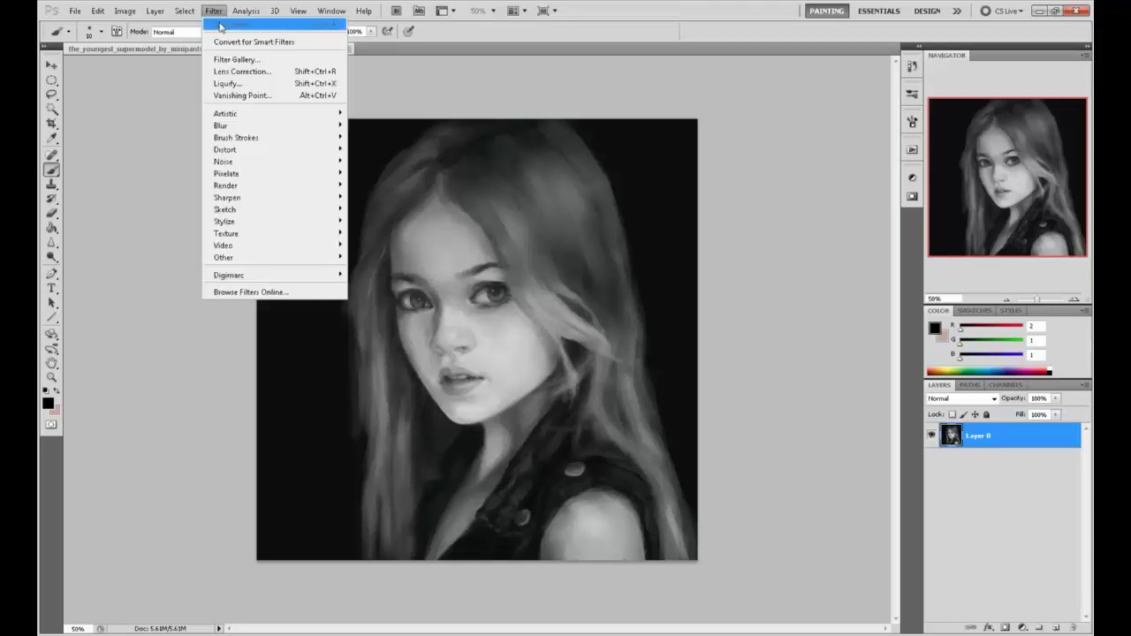
left_click(234, 83)
left_click(1035, 105)
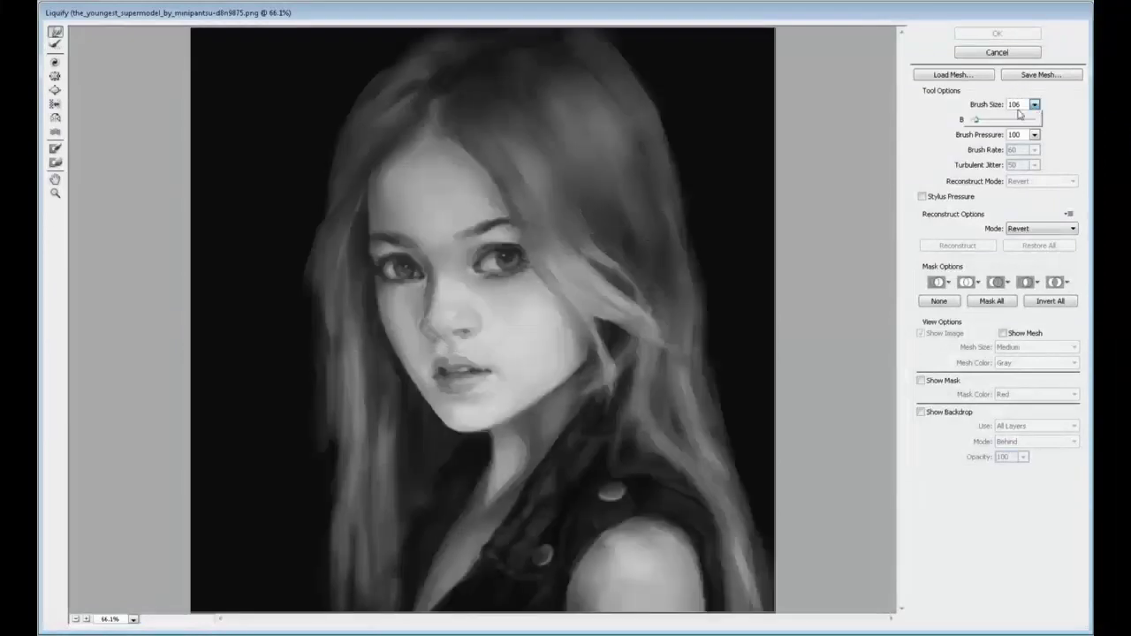
left_click_drag(981, 123, 997, 124)
left_click_drag(480, 296, 478, 331)
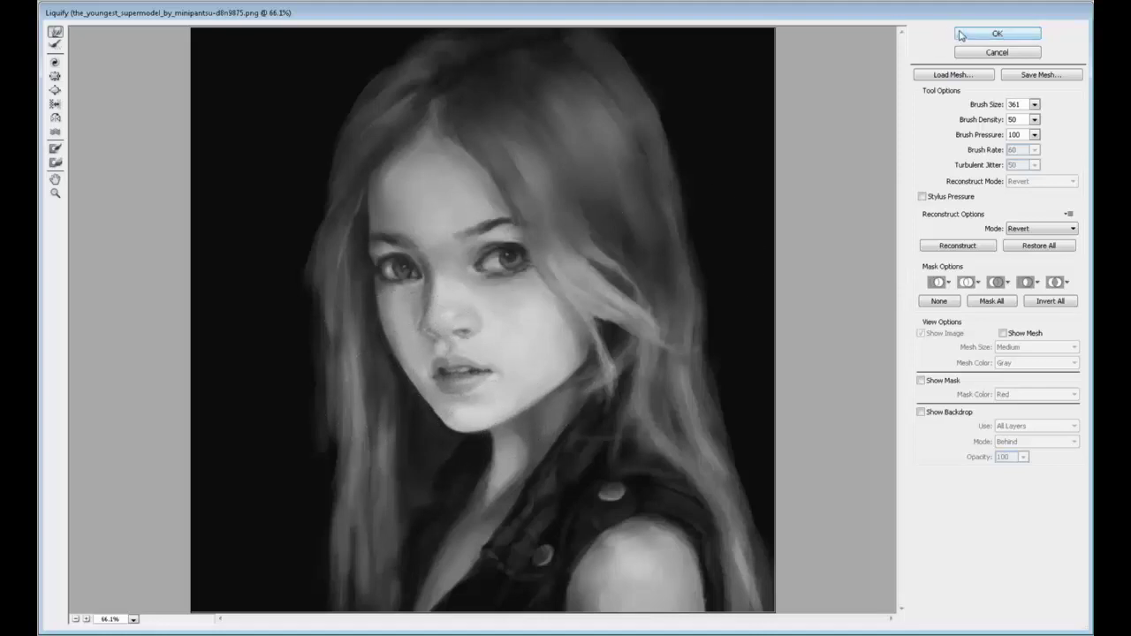
left_click(997, 33)
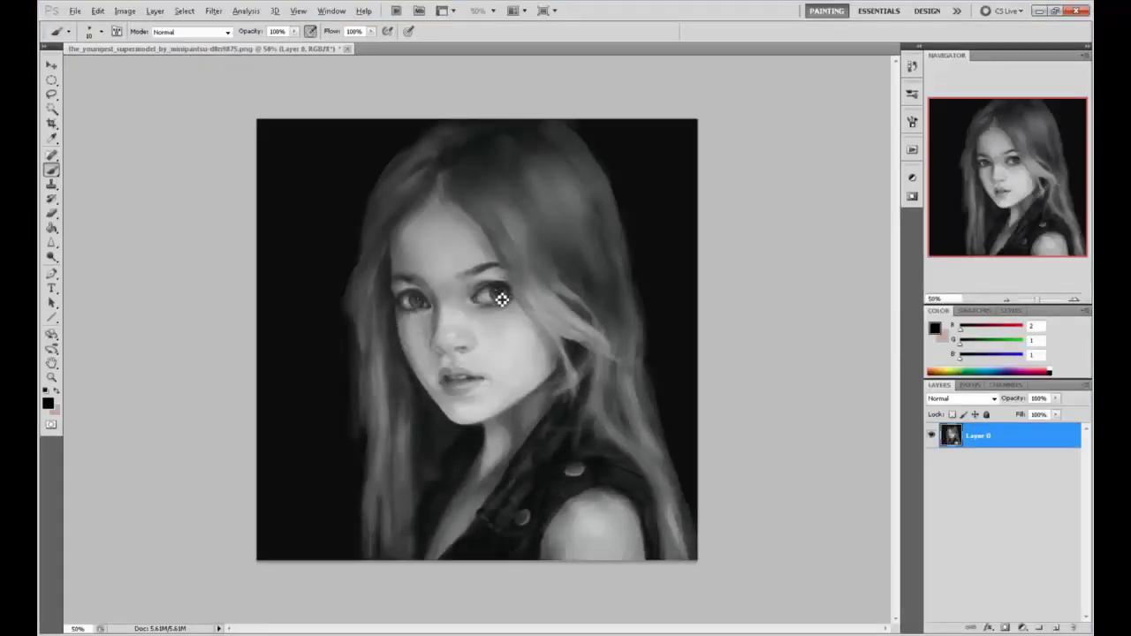
Step: Sample a mid grey and paint test hair strands across the eyes, nose and cheek
left_click(500, 298, "alt")
left_click_drag(437, 304, 549, 290)
left_click_drag(349, 317, 568, 283)
mouse_move(402, 311)
left_mouse_down()
mouse_move(580, 290)
mouse_move(566, 285)
left_mouse_up()
left_click_drag(407, 359, 580, 320)
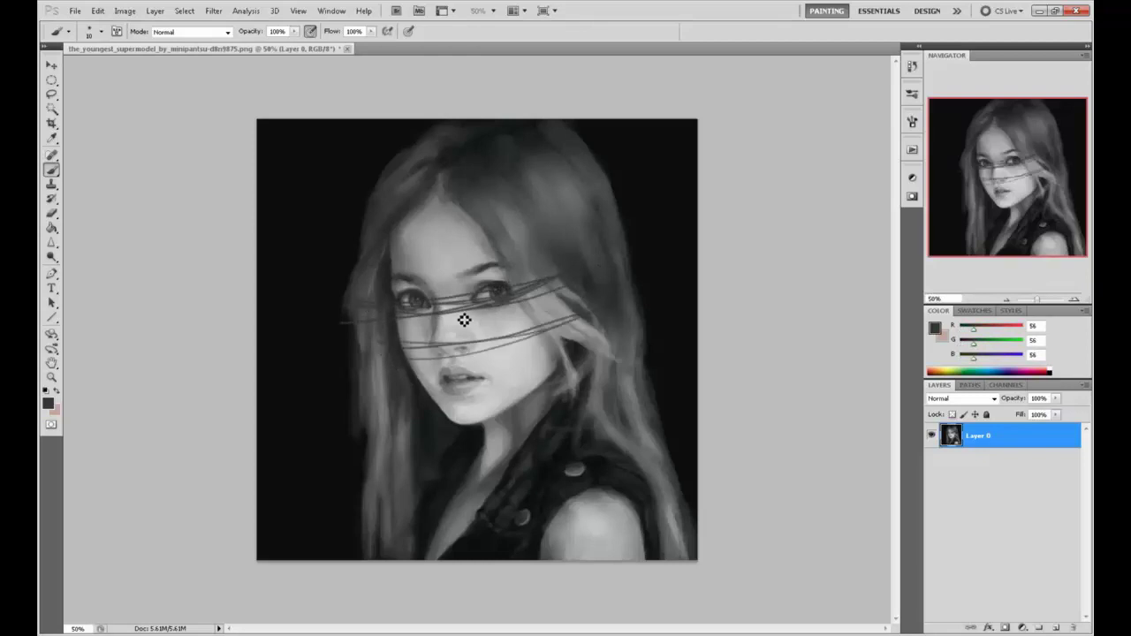
left_click_drag(412, 382, 442, 377)
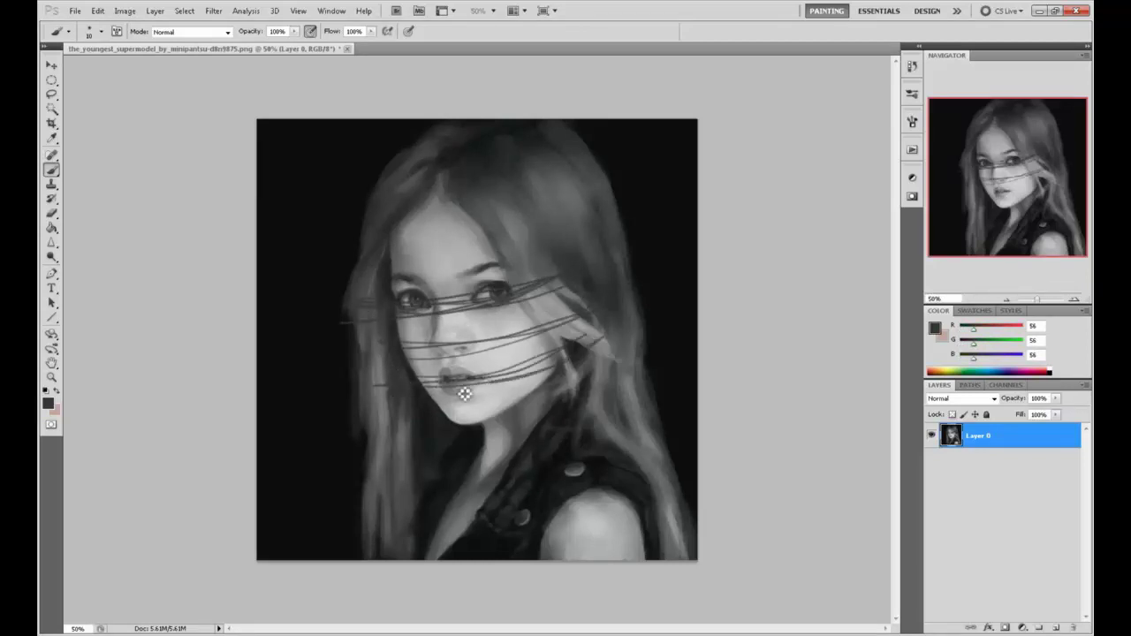
Step: Undo the strands in History, then paste the liquified canvas in place over the original as Layer 1
key("ctrl+alt+z")
key("ctrl+alt+z")
key("ctrl+alt+z")
left_click(912, 65)
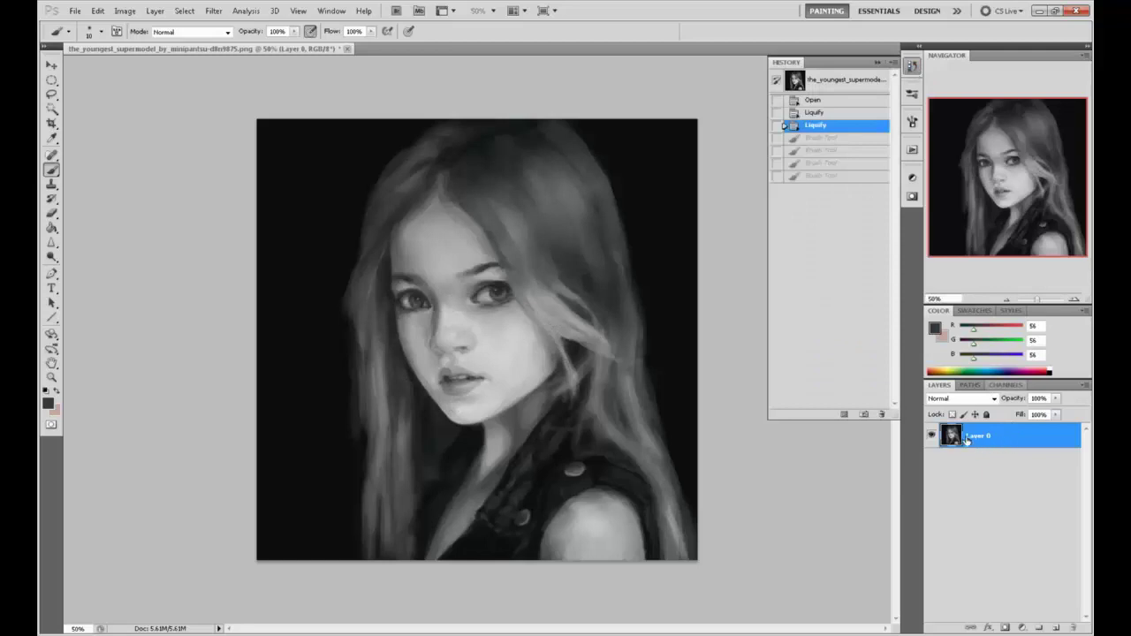
key("ctrl+a")
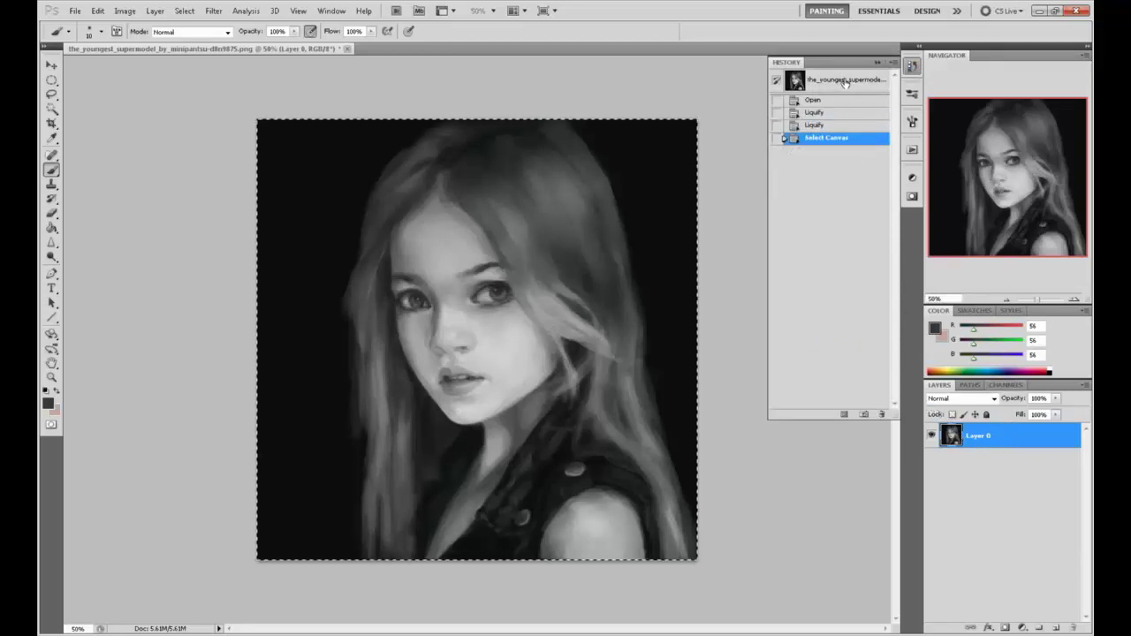
left_click(845, 82)
key("ctrl+shift+v")
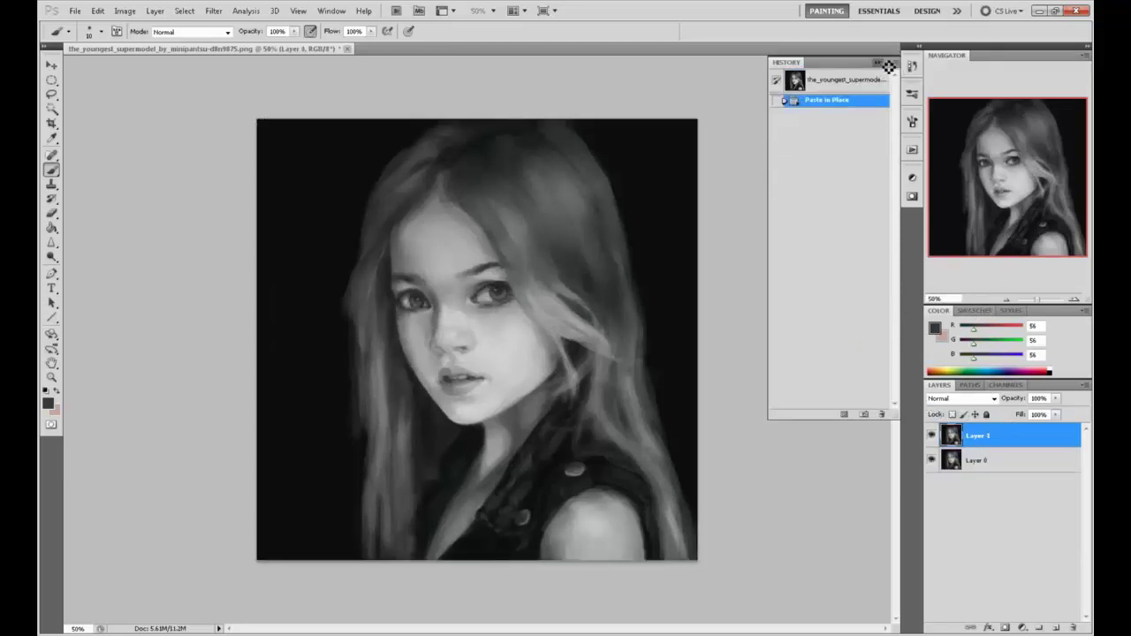
left_click(912, 65)
Step: Toggle the reshaped Layer 1 on and off repeatedly to compare it with the original portrait
left_click(932, 436)
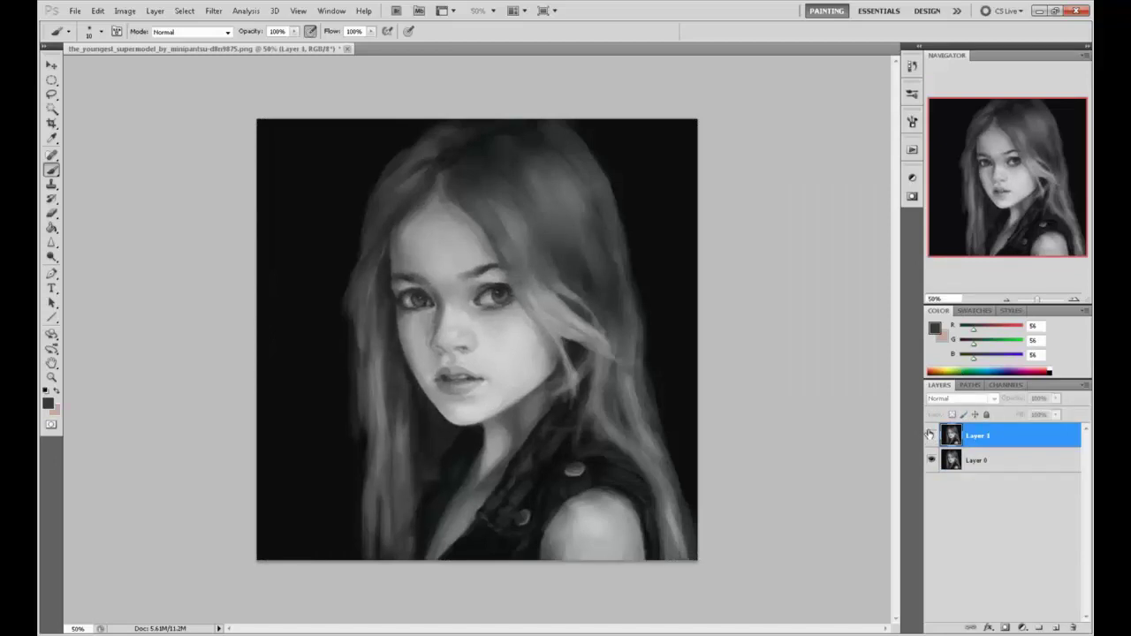
left_click(932, 436)
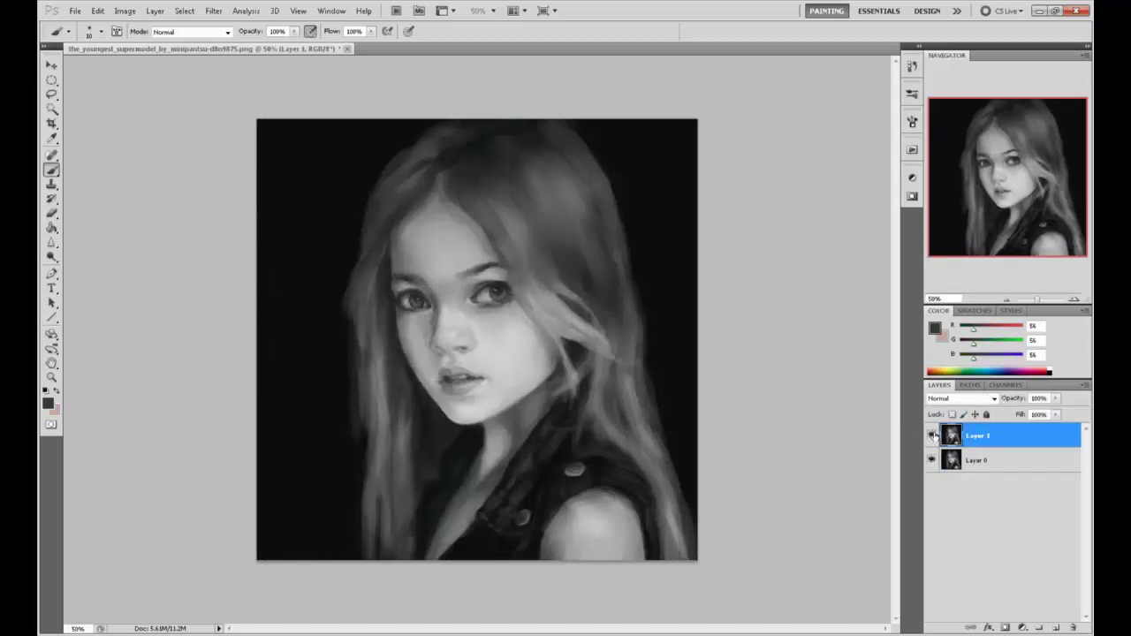
left_click(931, 436)
left_click(932, 436)
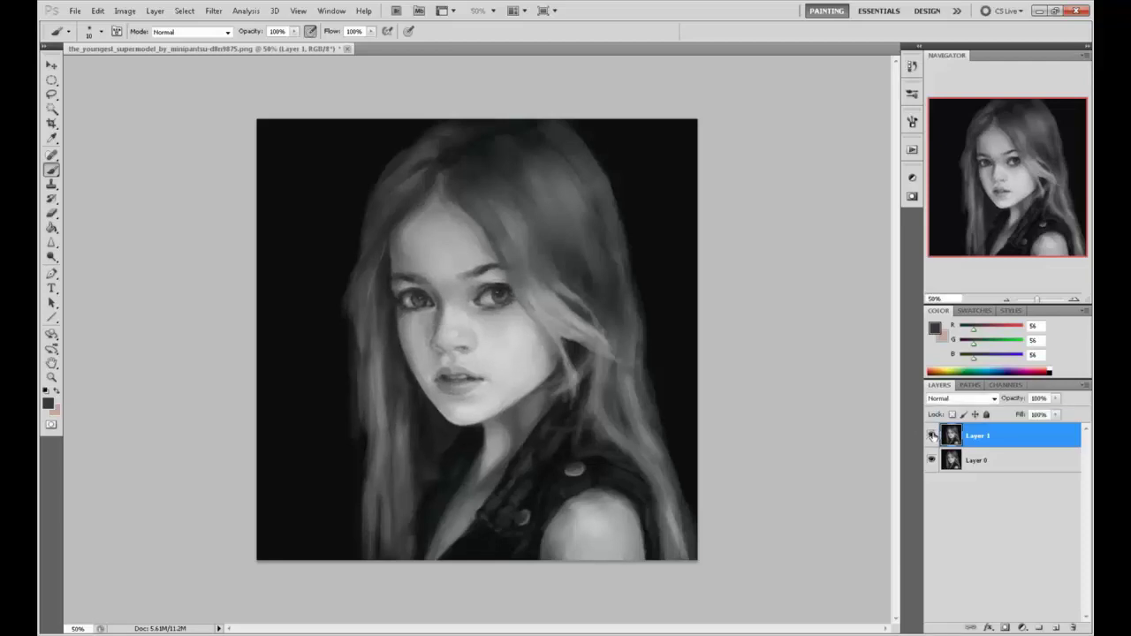
left_click(932, 437)
left_click(932, 436)
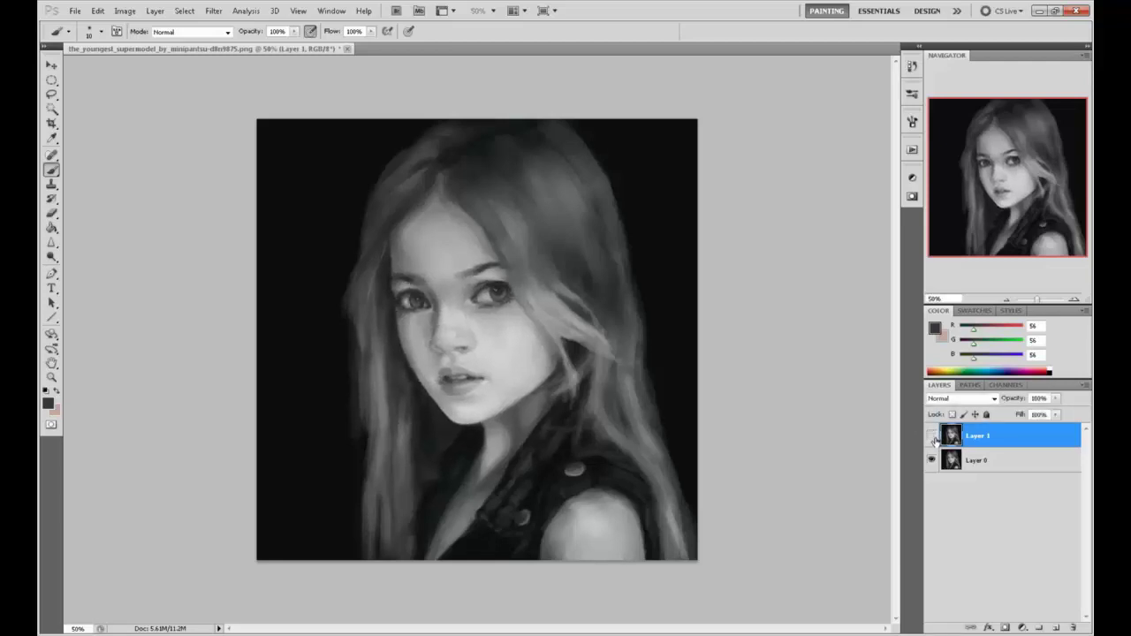
left_click(933, 436)
left_click(932, 437)
Step: Do a final before/after check with Layer 1 left visible, then close the portrait document
left_click(932, 437)
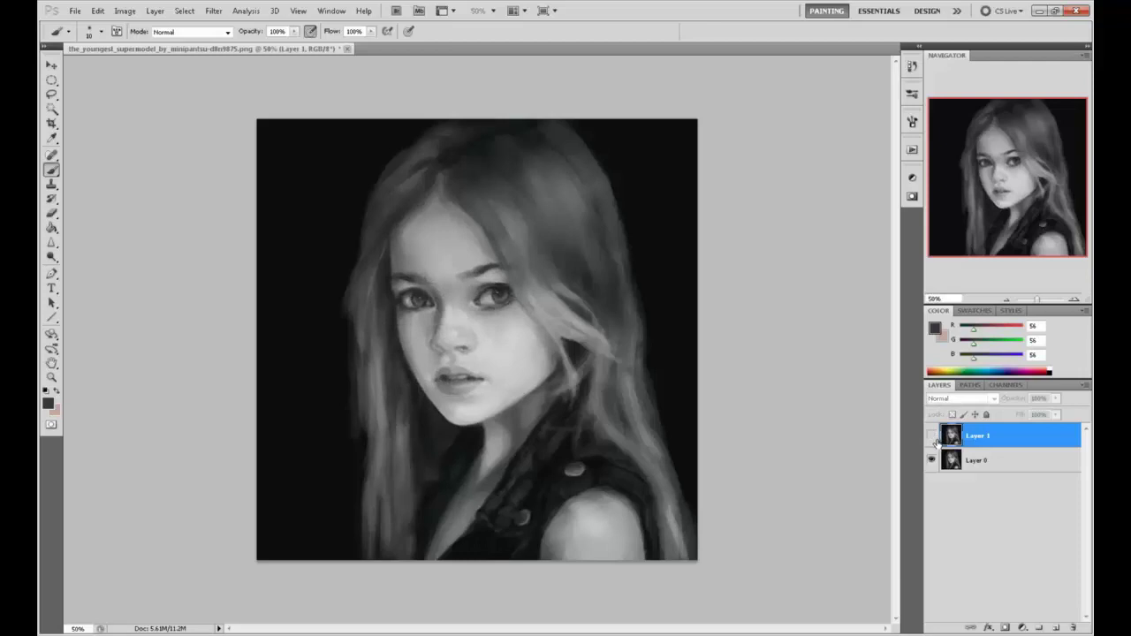
left_click(932, 436)
left_click(932, 436)
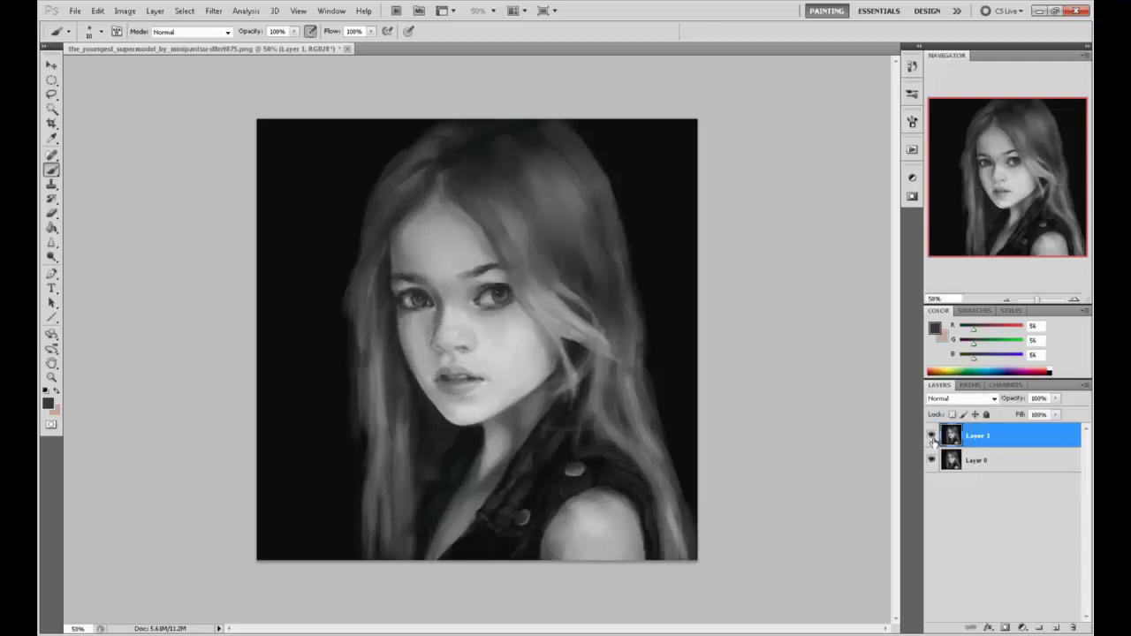
left_click(932, 436)
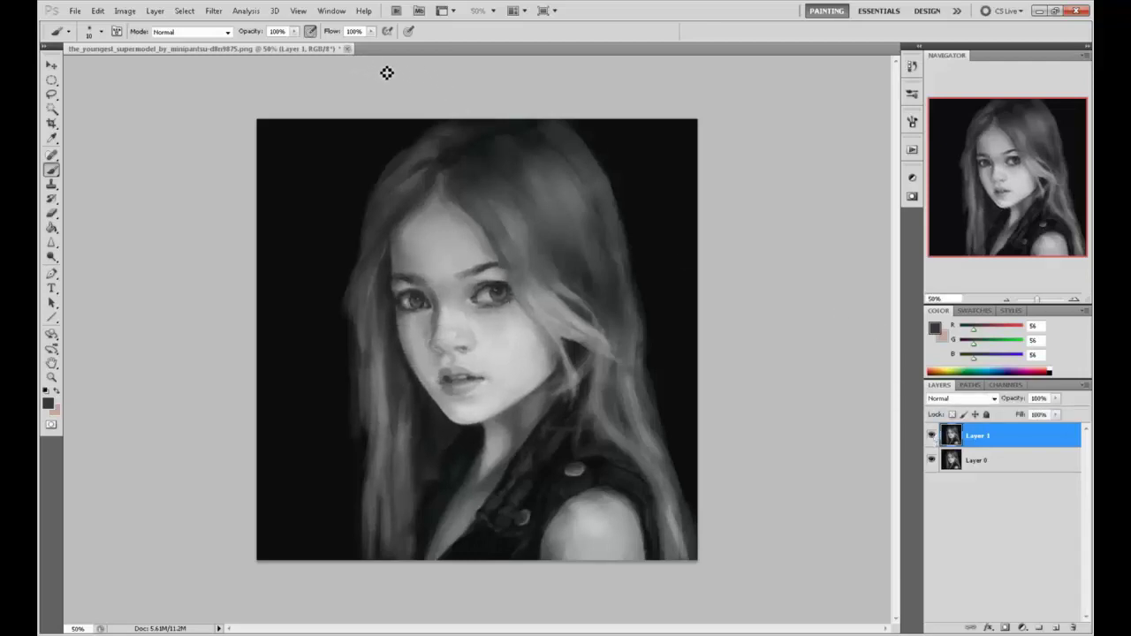
left_click(347, 49)
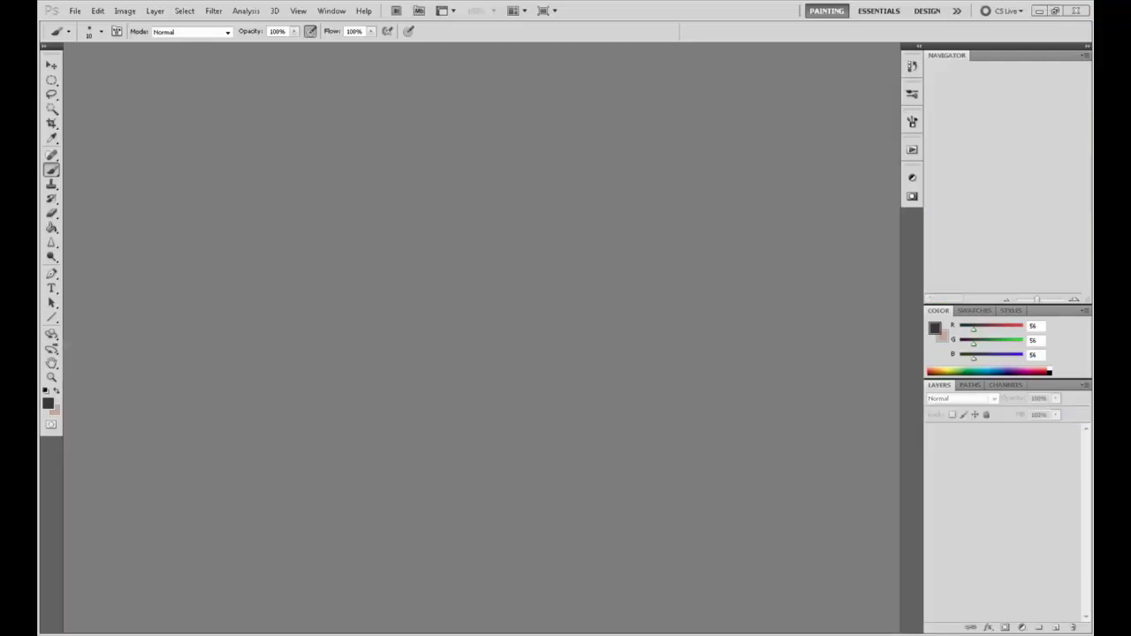